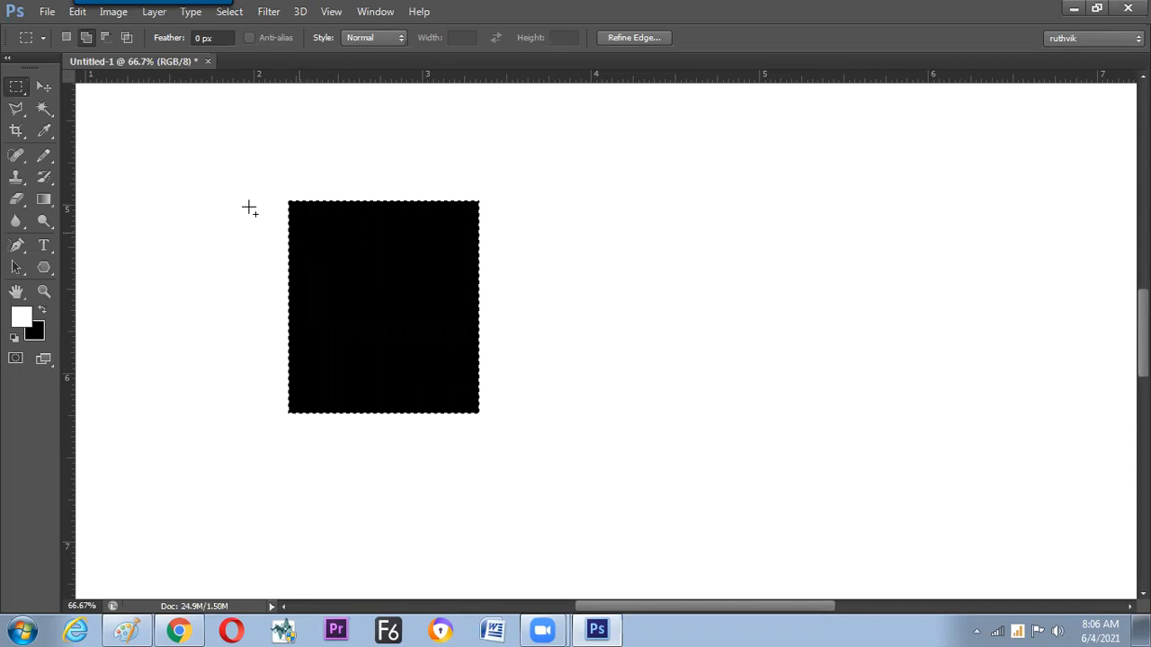
Step: Move the selection outline to the blank area right of the black rectangle and feather it by 20 pixels
click(65, 38)
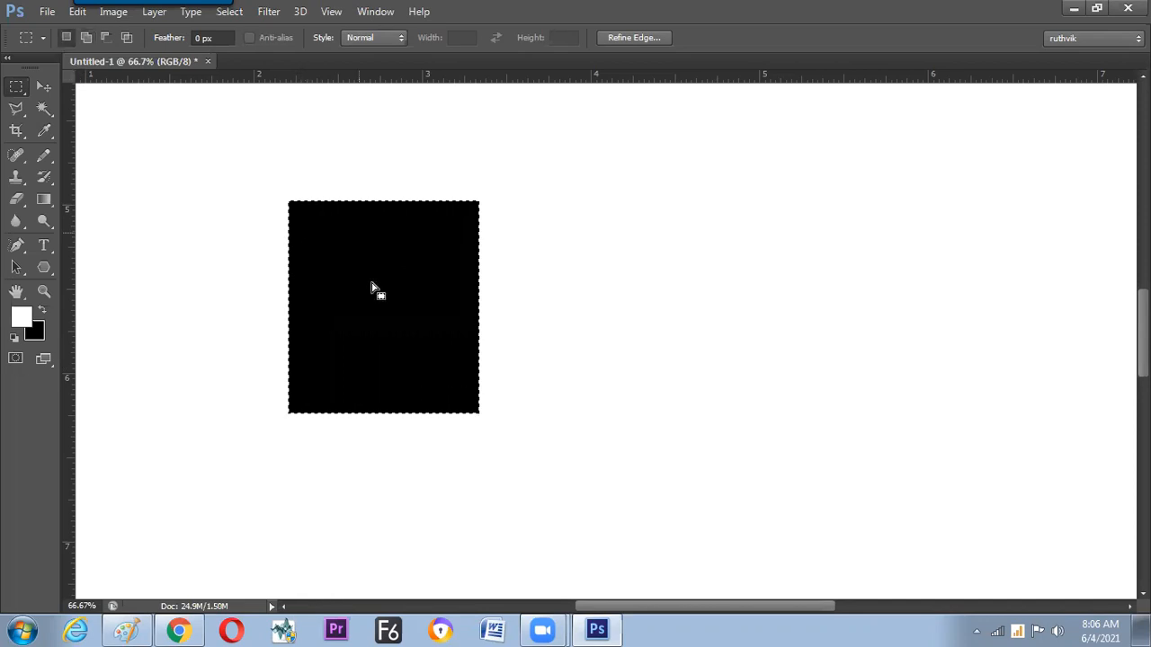
drag(619, 293, 584, 305)
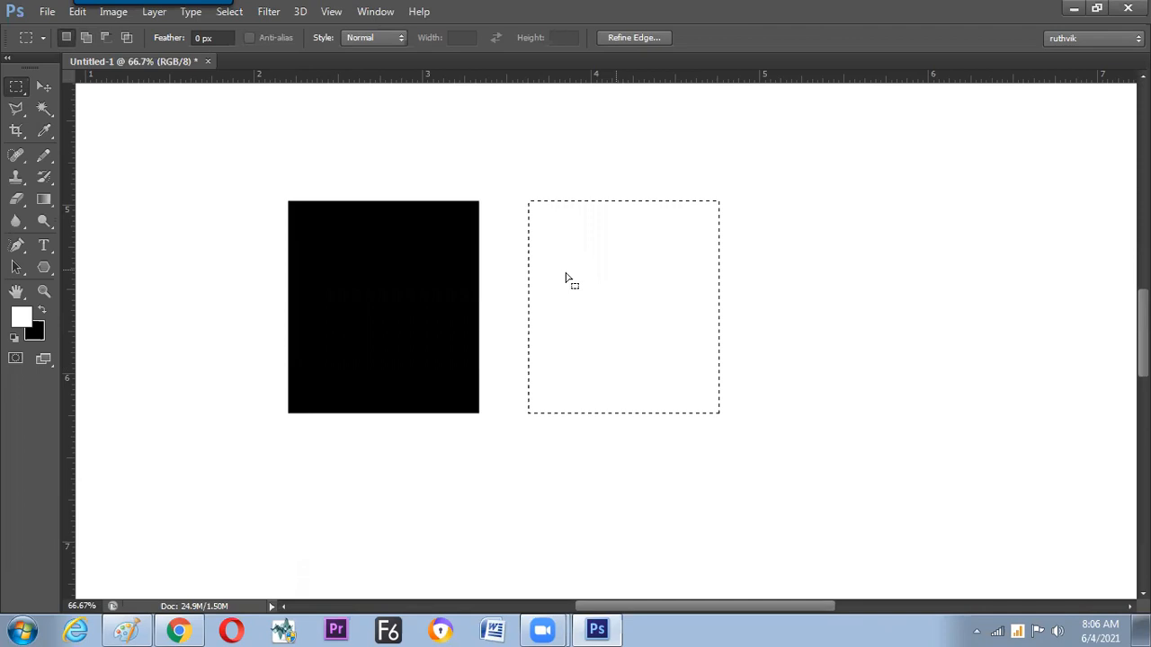
right_click(603, 275)
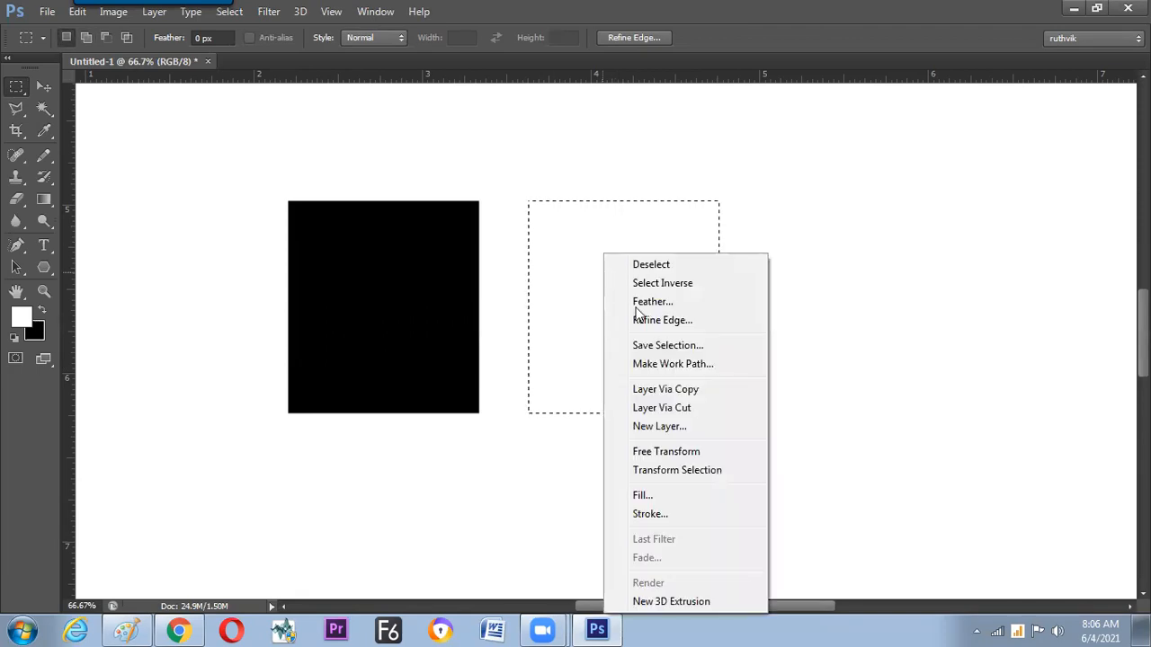
click(637, 303)
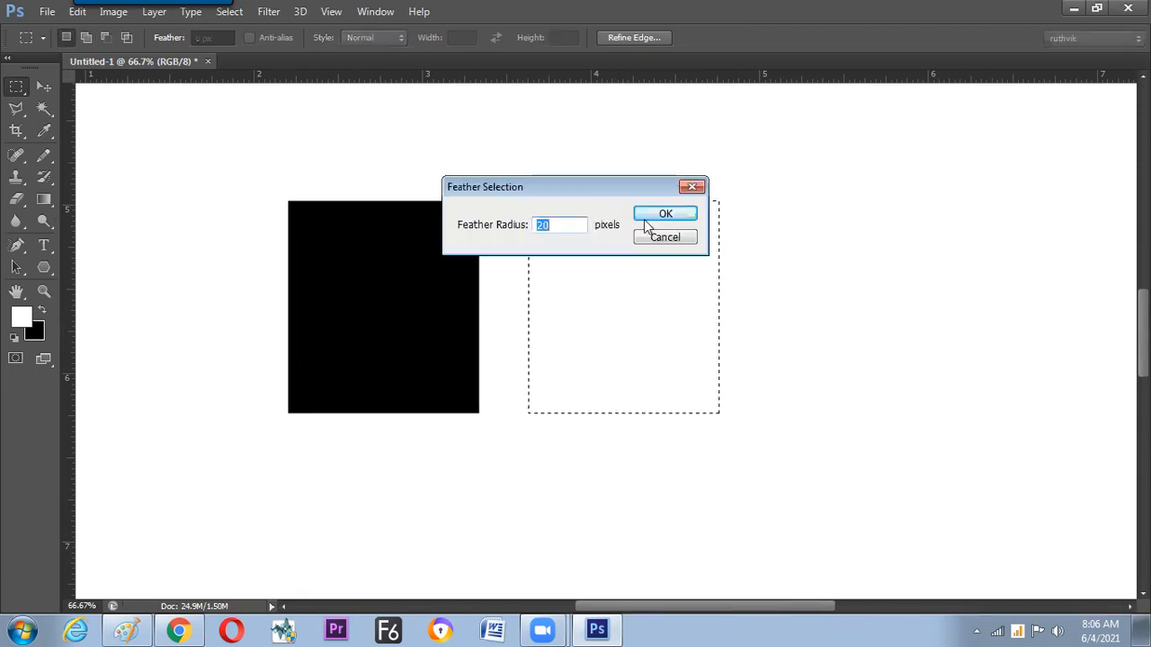
click(644, 219)
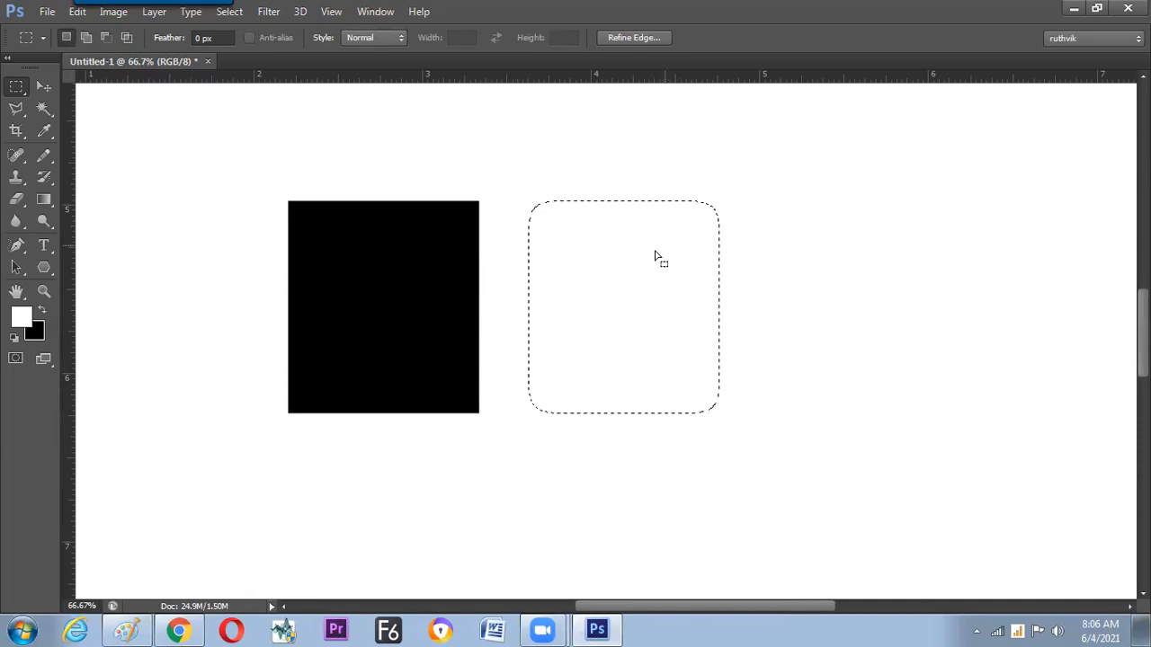
Step: Fill the feathered selection beside the black rectangle with the black background color and clear the selection
key(ctrl+BackSpace)
key(ctrl+d)
drag(449, 170, 584, 249)
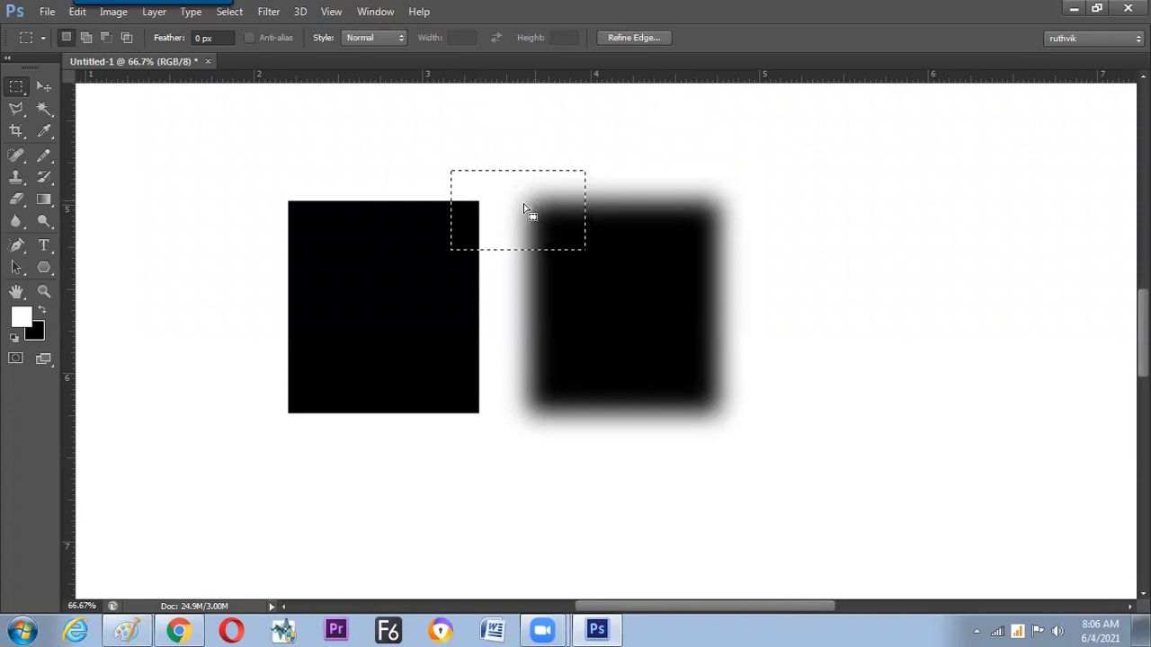
click(517, 202)
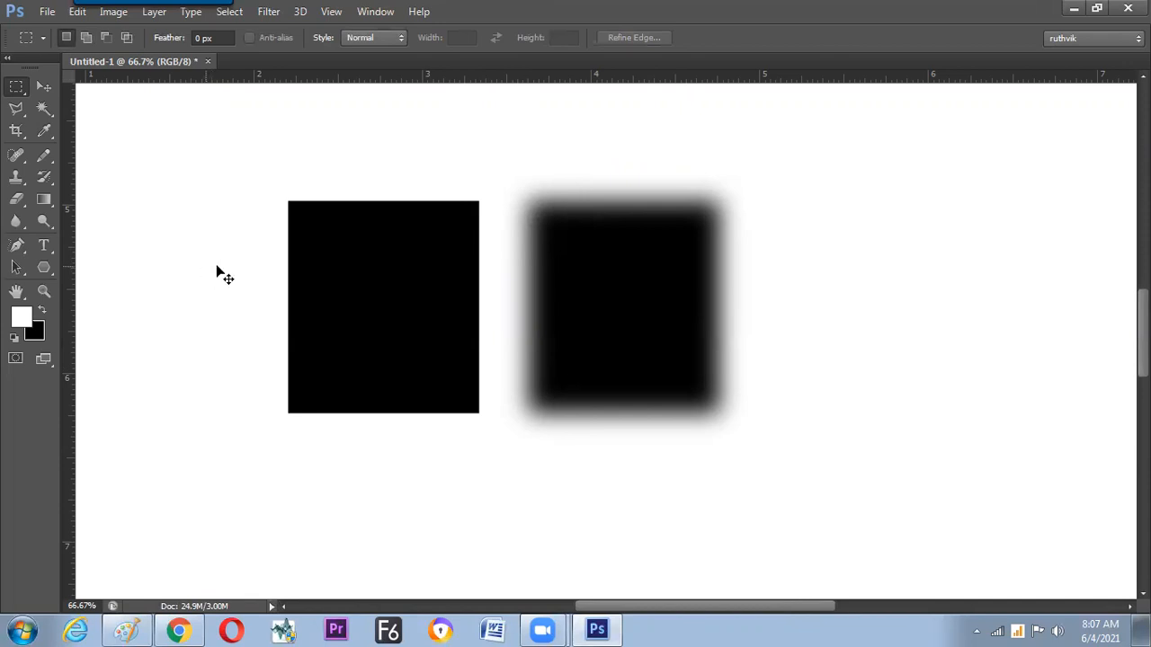
Step: Fill the whole canvas with the black background color
key(ctrl+Delete)
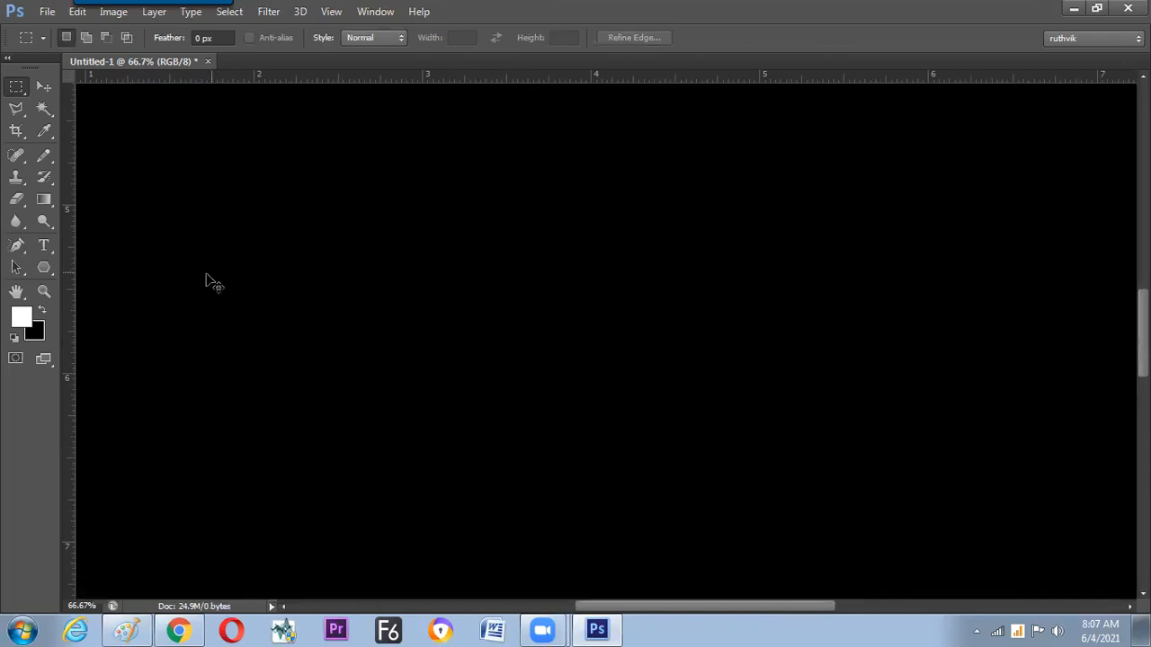
key(ctrl+minus)
key(ctrl+minus)
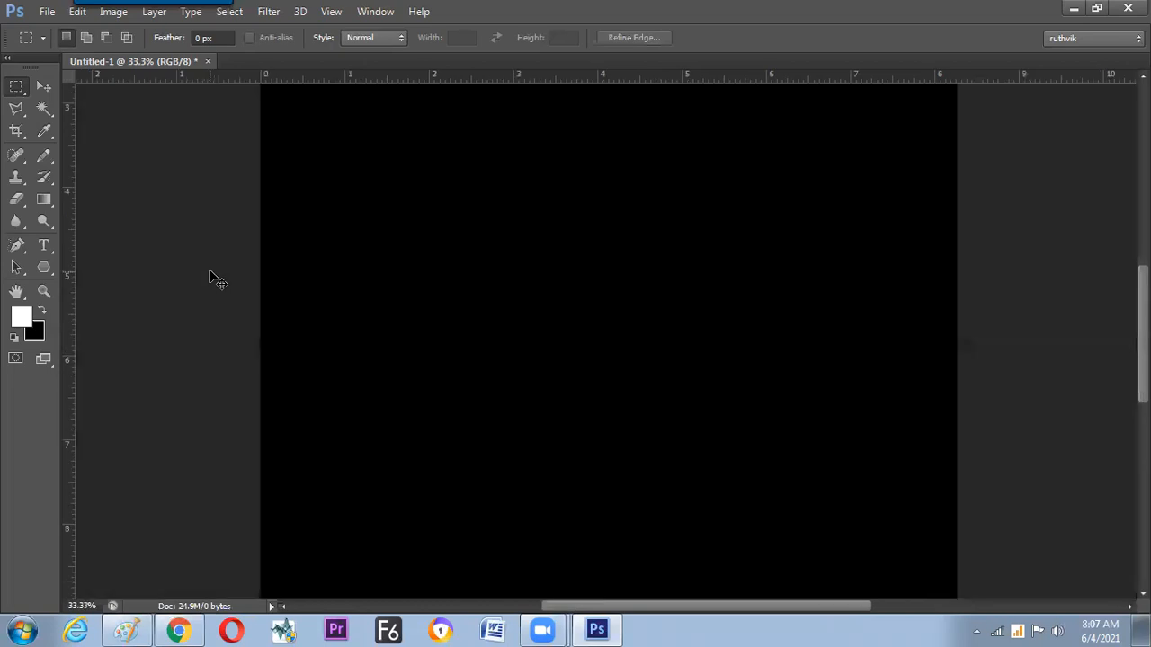
key(ctrl+minus)
key(ctrl+minus)
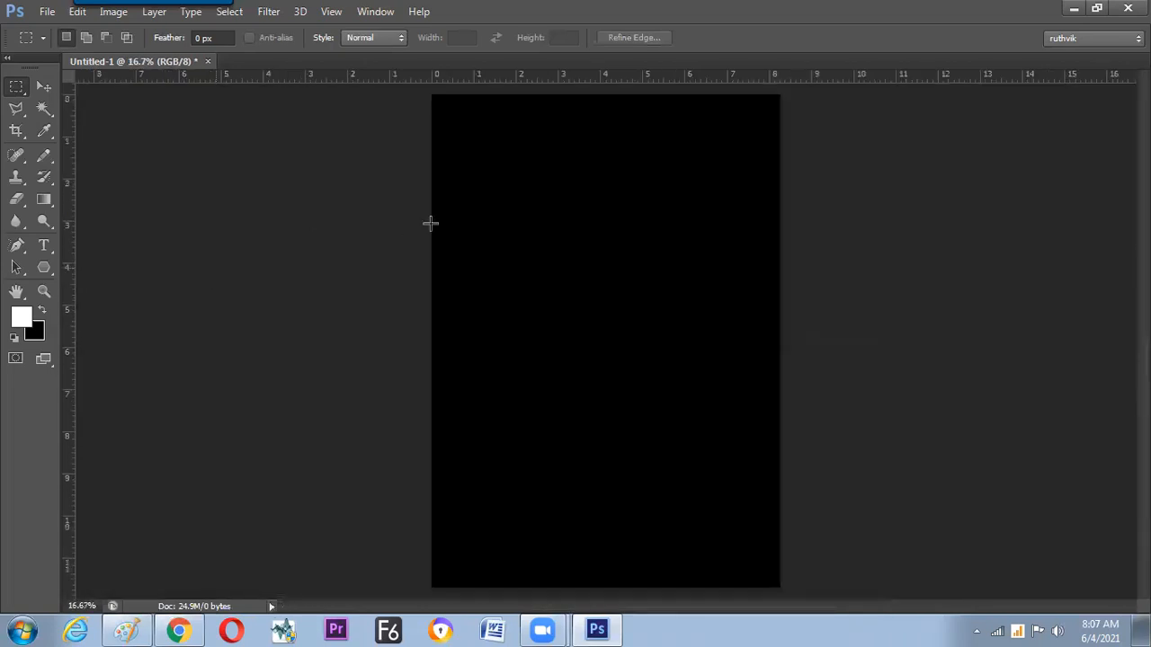
Step: Set the marquee feather to 31.7 px, select a vertical bar about 1.5 by 7.8 in, fill it with white and deselect
click(173, 40)
drag(265, 51, 435, 74)
drag(477, 205, 503, 385)
drag(508, 534, 542, 534)
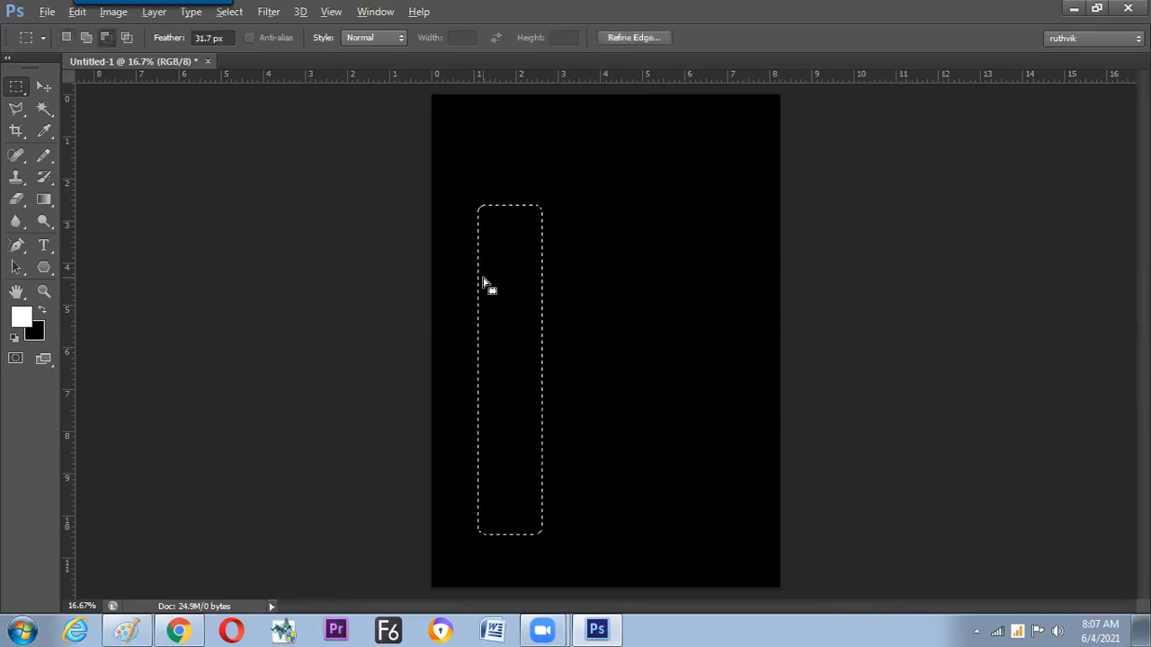
key(alt+BackSpace)
key(ctrl+d)
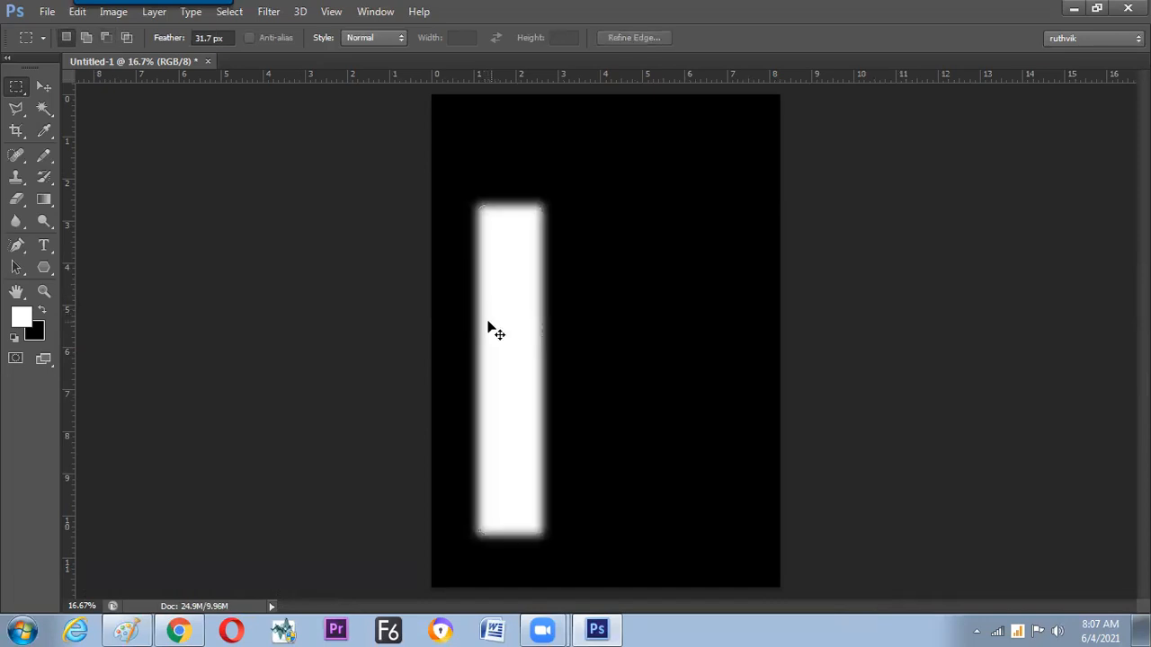
Step: Select a horizontal bar about 4.7 in wide extending right from the vertical bar's upper part, fill it with white and deselect
key(ctrl+plus)
key(ctrl+plus)
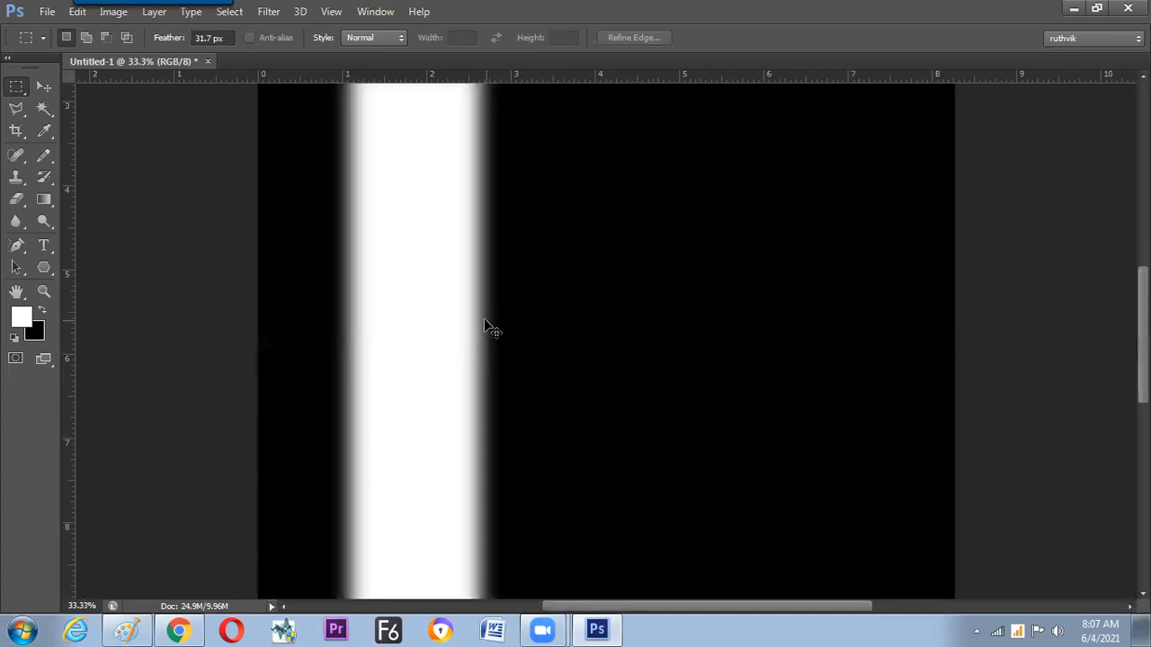
key(ctrl+minus)
key(ctrl+minus)
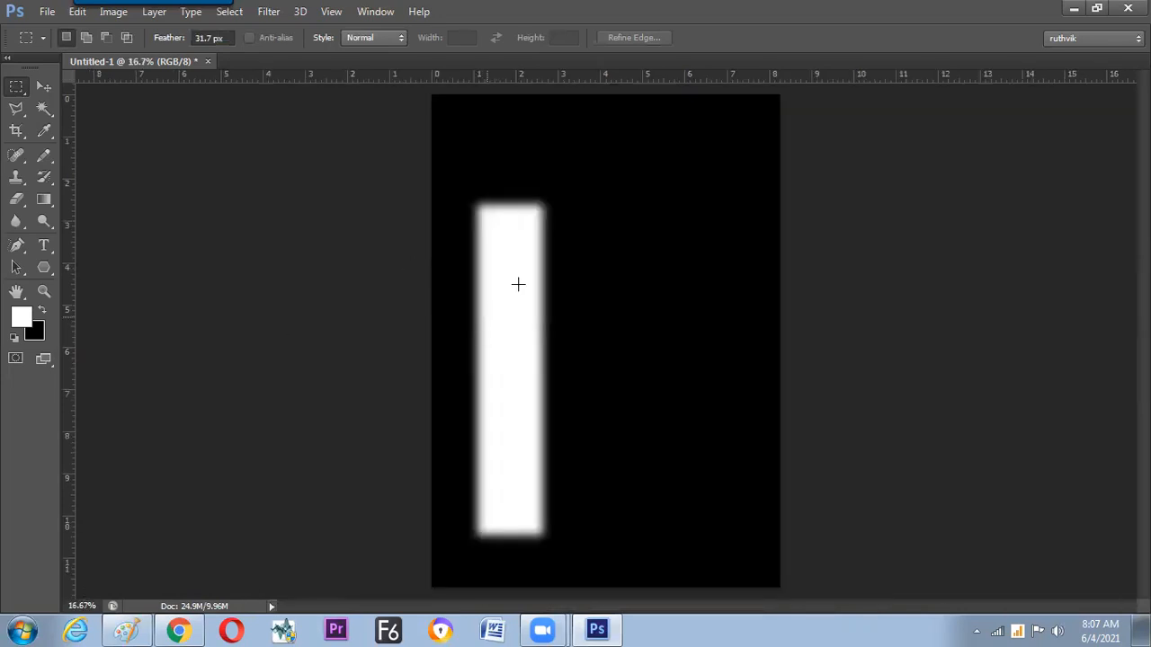
drag(511, 265, 708, 339)
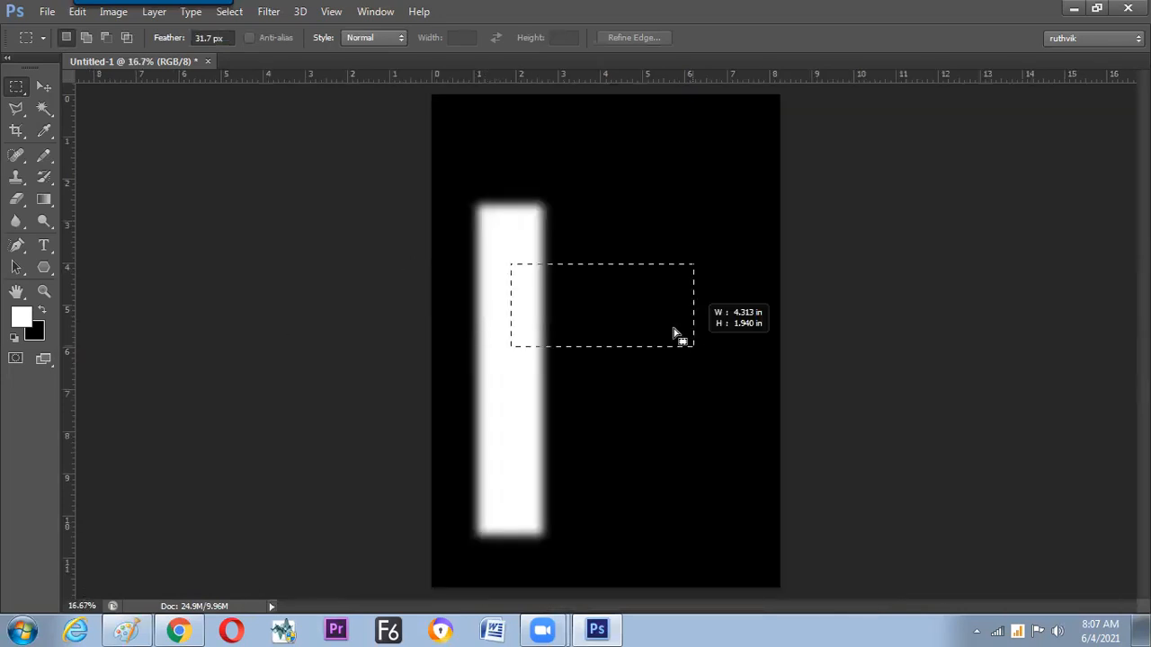
key(alt+BackSpace)
key(ctrl+d)
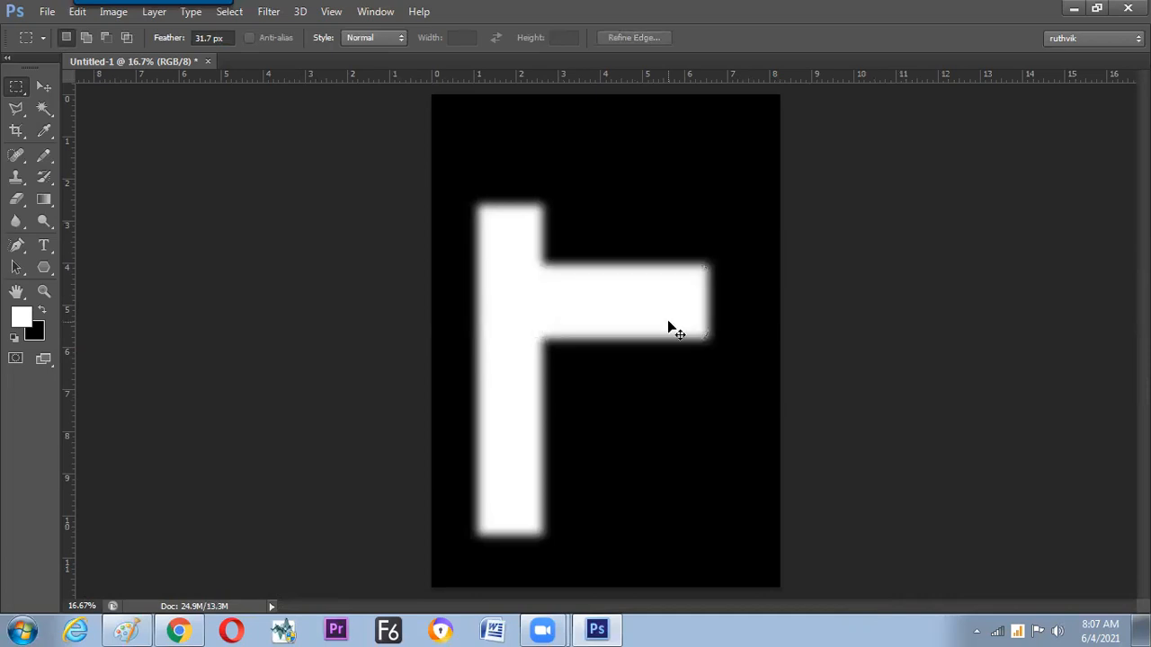
Step: Set the marquee feather to 0 px, select just inside the vertical bar's soft edges, fill with white and deselect
key(ctrl+equal)
key(ctrl+equal)
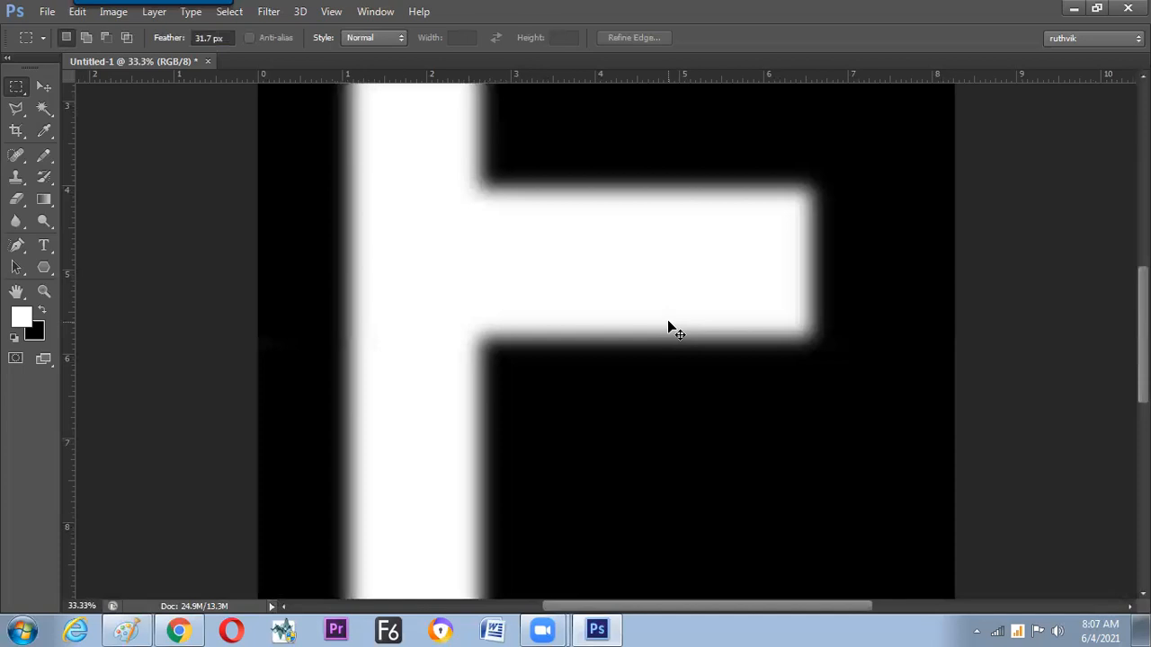
key(ctrl+minus)
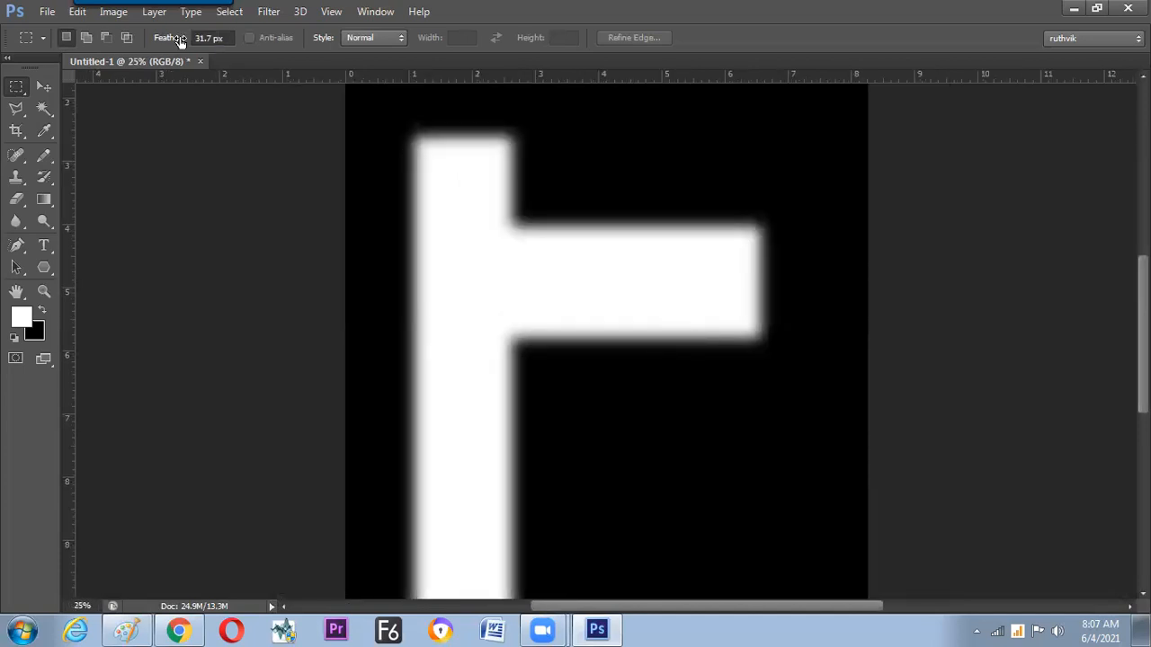
key(Return)
text(0)
key(Return)
key(ctrl+minus)
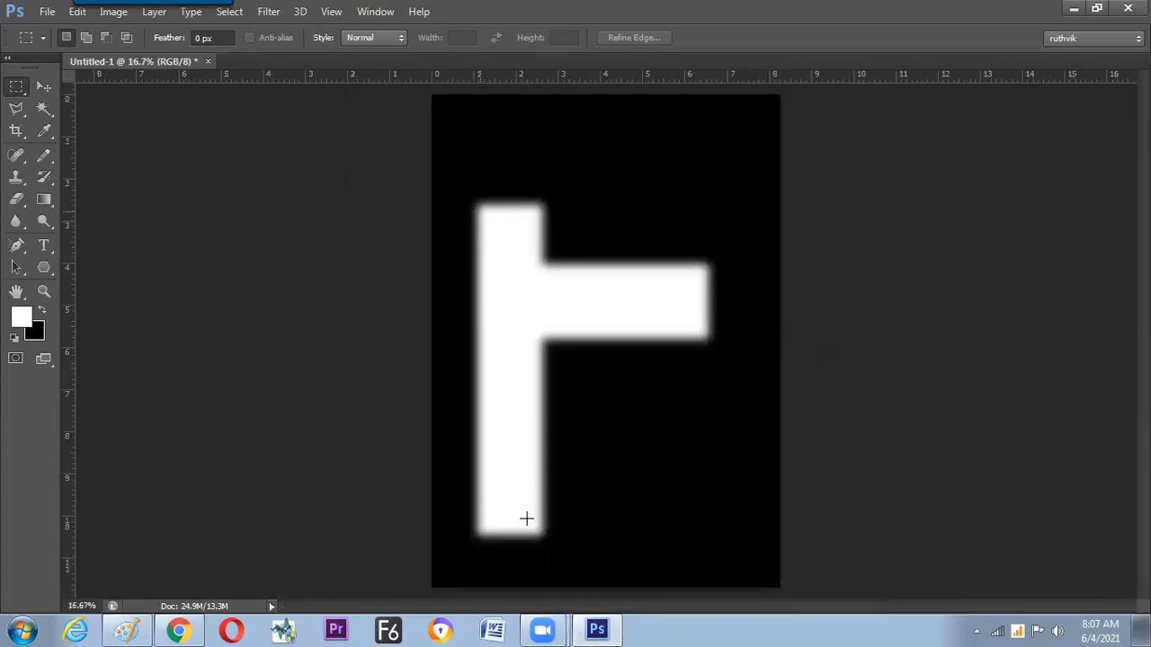
drag(537, 527, 540, 530)
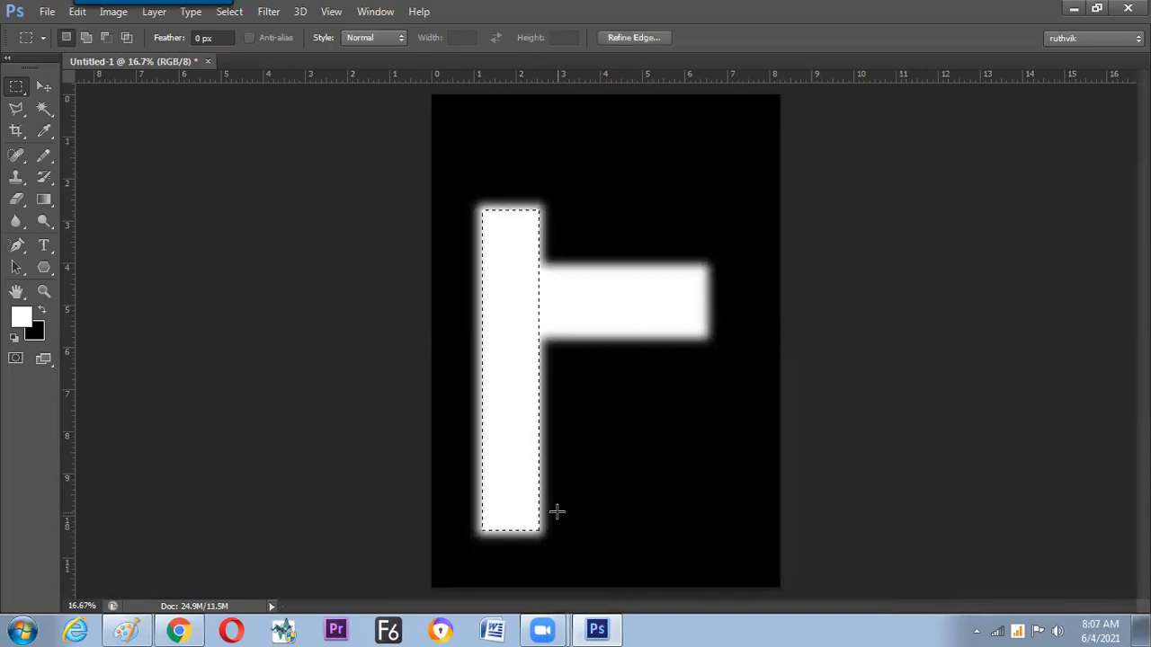
click(489, 210)
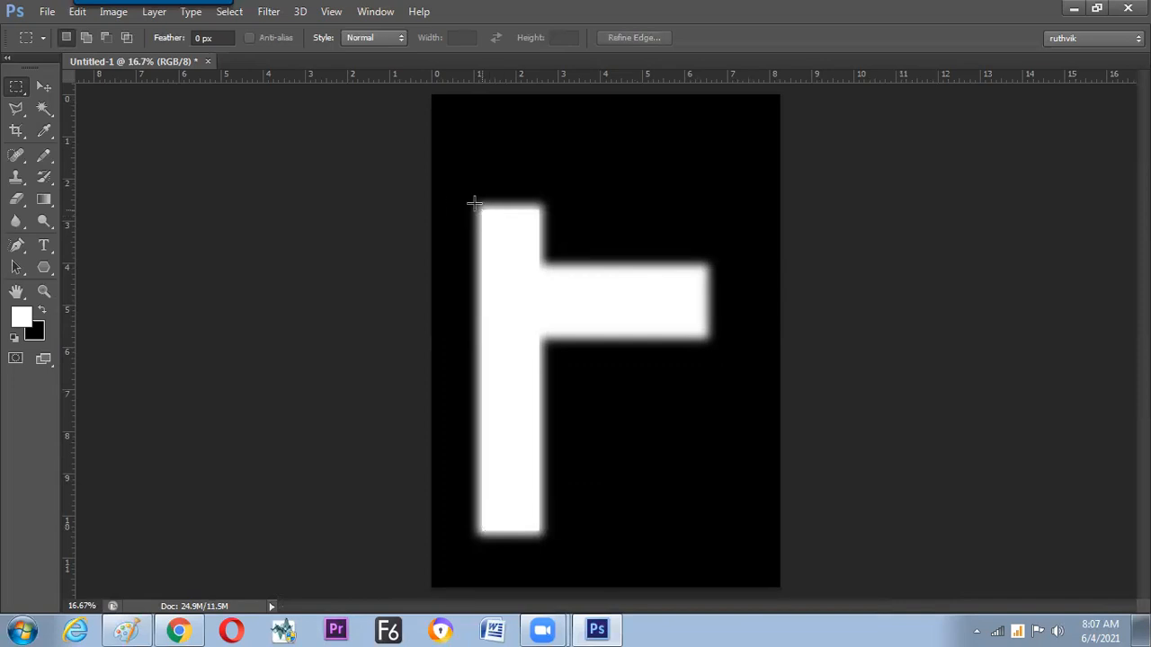
Step: Fill the whole canvas with the white foreground color
key(ctrl+plus)
key(z)
drag(397, 125, 480, 296)
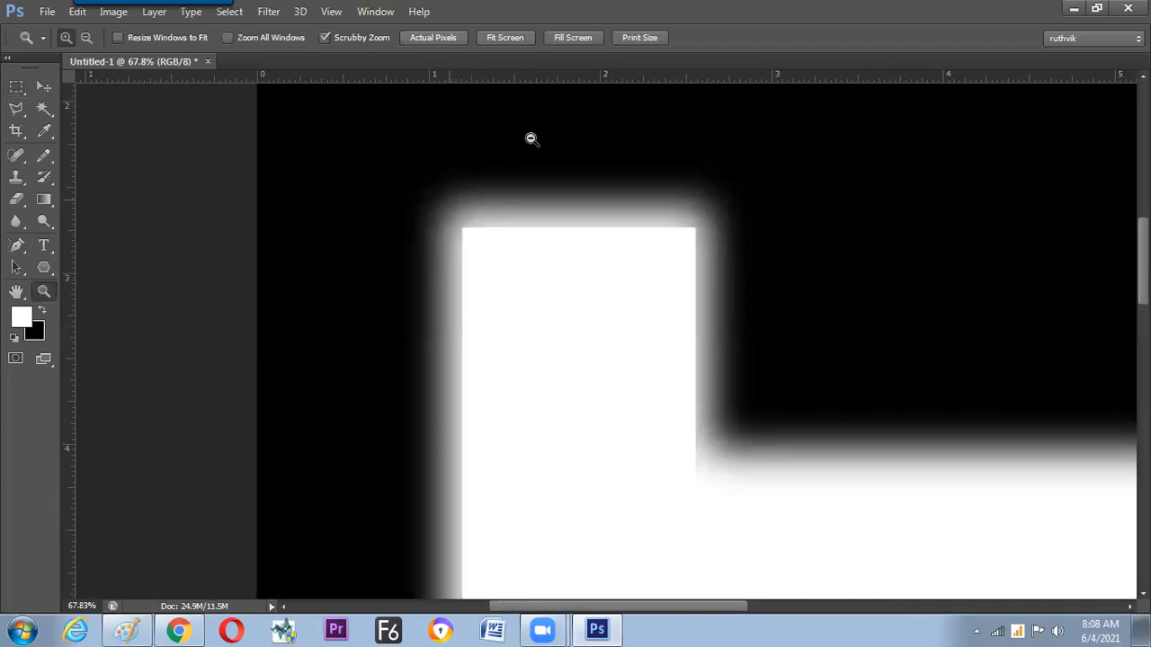
drag(447, 201, 470, 252)
drag(450, 296, 423, 358)
key(alt)
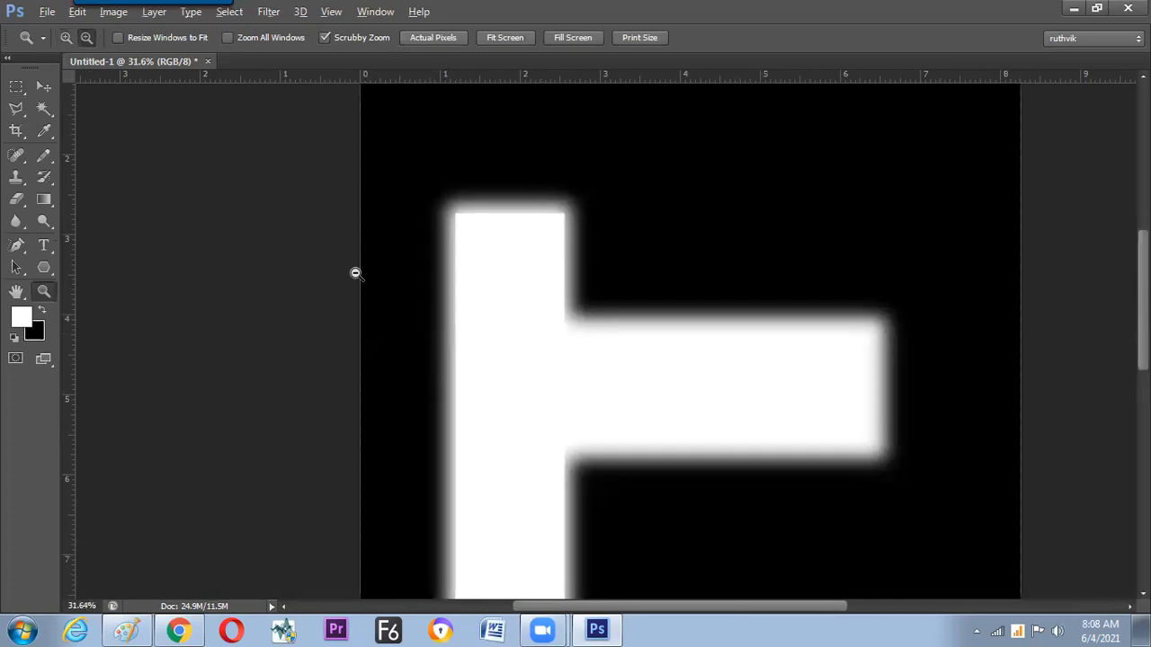
key(alt+BackSpace)
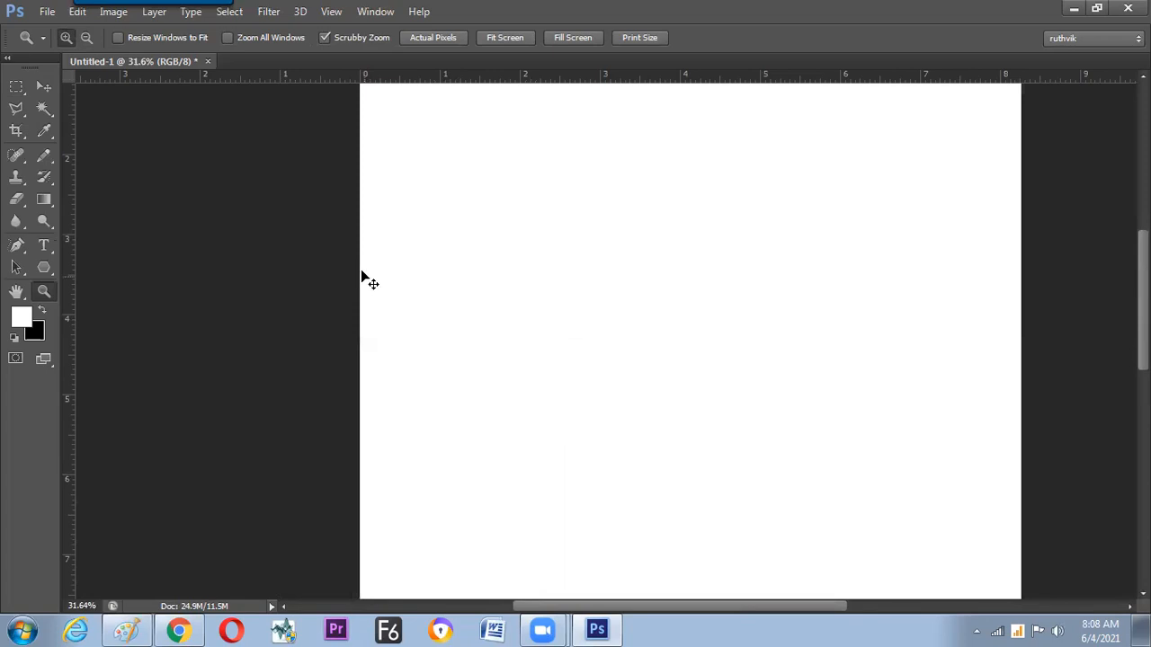
Step: Set the marquee feather to 25.1 px, select a rectangle about 4.7 by 1.4 in, fill it with black and deselect
key(ctrl+minus)
key(m)
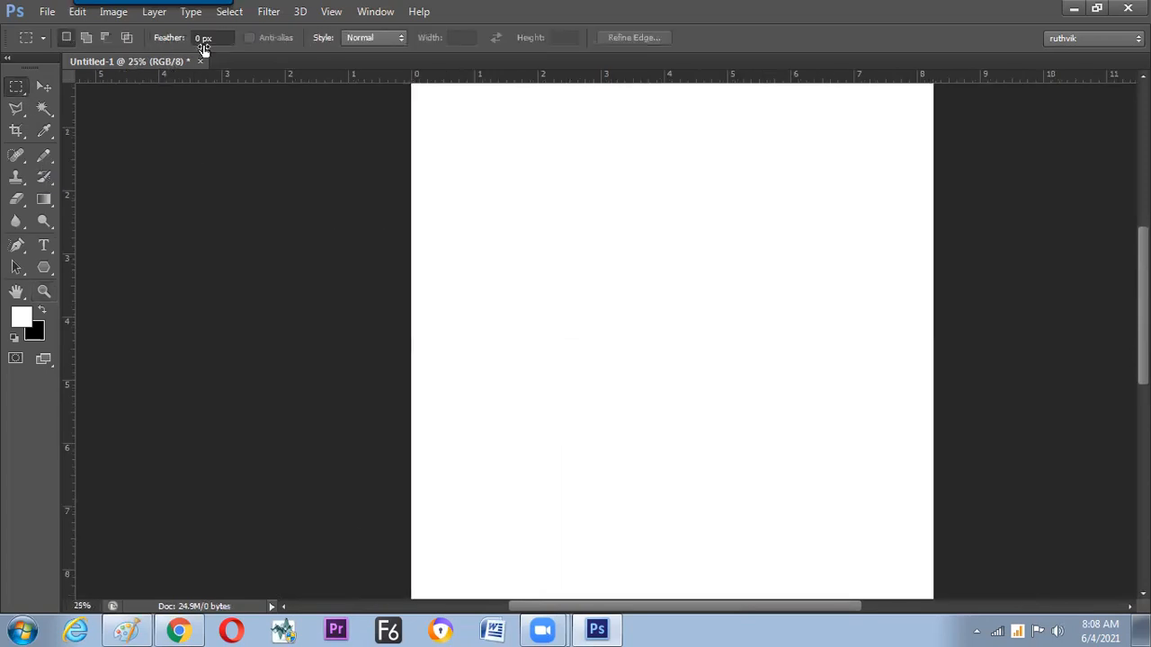
click(207, 37)
drag(162, 39, 330, 54)
key(Return)
drag(785, 315, 486, 232)
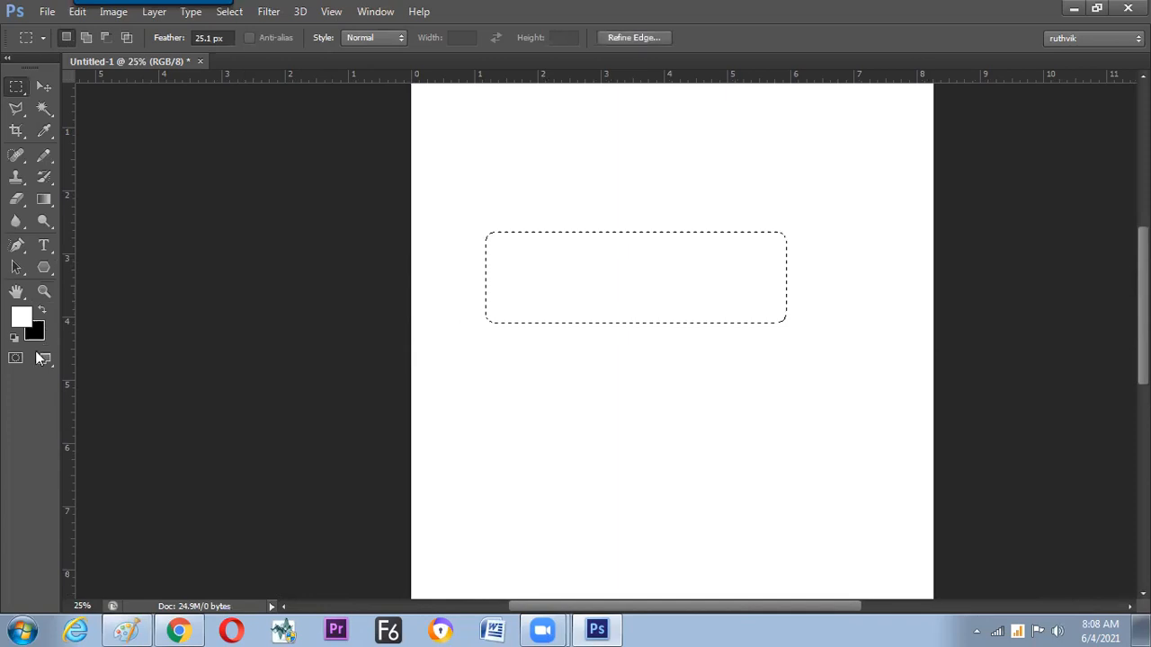
key(alt+BackSpace)
key(ctrl+d)
Step: Set the marquee feather to 0 px, select the black rectangle inside its soft edges, fill it with white and deselect
key(ctrl+plus)
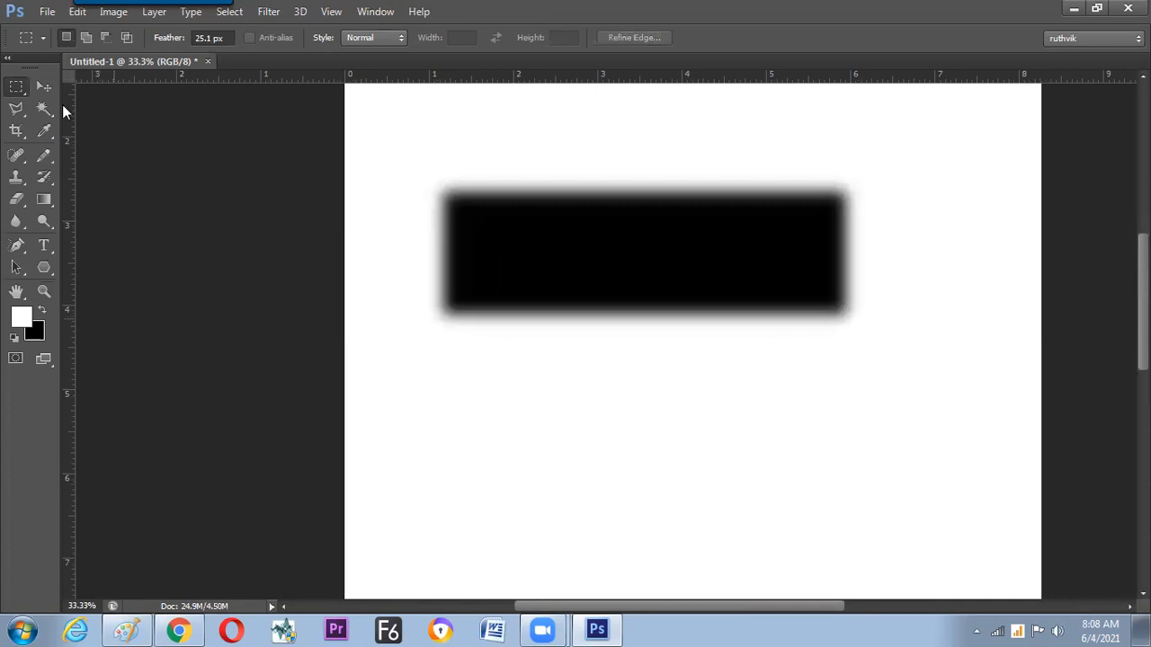
drag(174, 43, 110, 47)
drag(446, 192, 838, 321)
key(Delete)
key(ctrl+d)
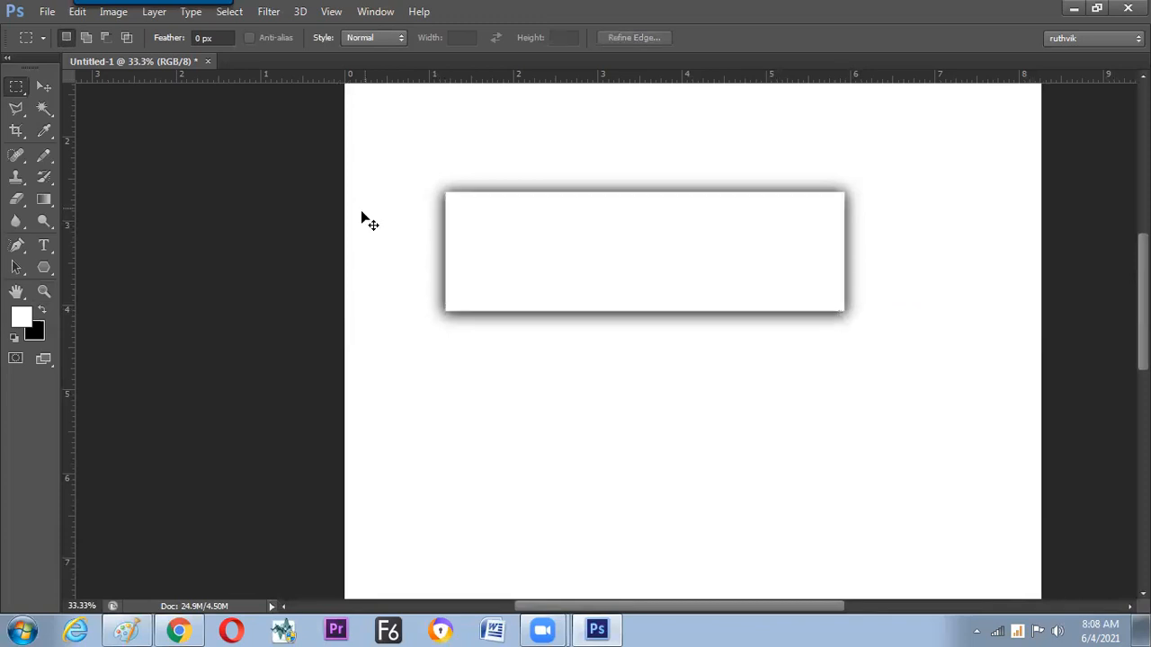
Step: With a 24.9 px feather, select a rectangle about 2.1 by 1 in across the panel's lower edge, fill it with black and deselect
key(ctrl+plus)
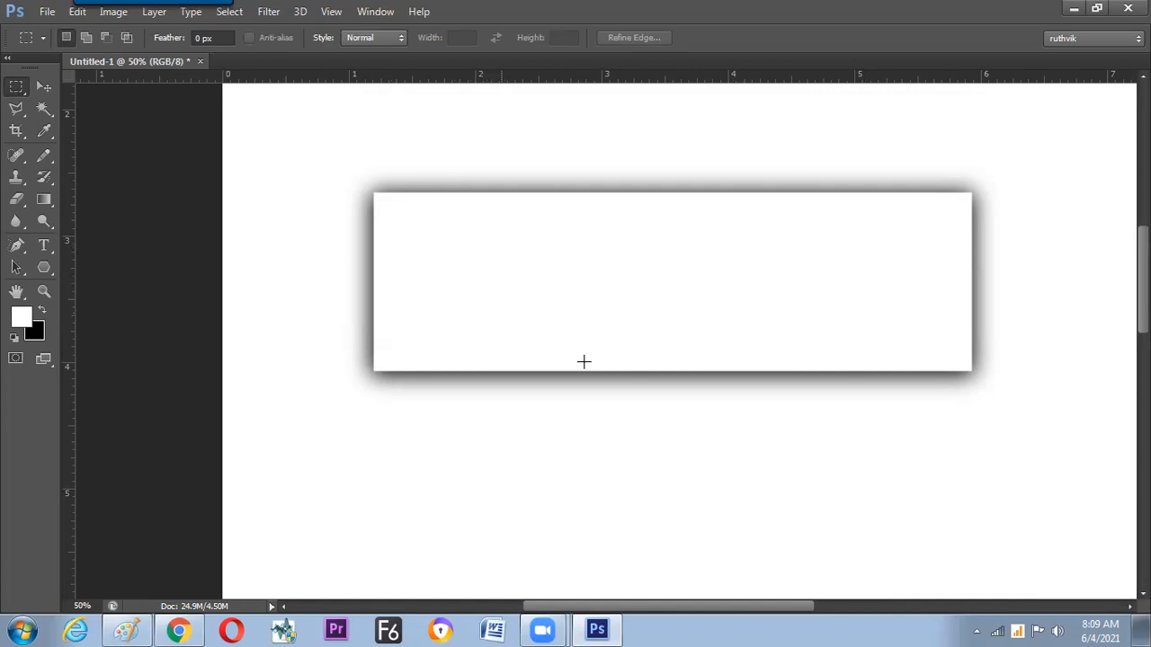
drag(525, 310, 767, 444)
key(ctrl+d)
drag(165, 43, 369, 52)
drag(824, 438, 490, 361)
drag(456, 305, 455, 310)
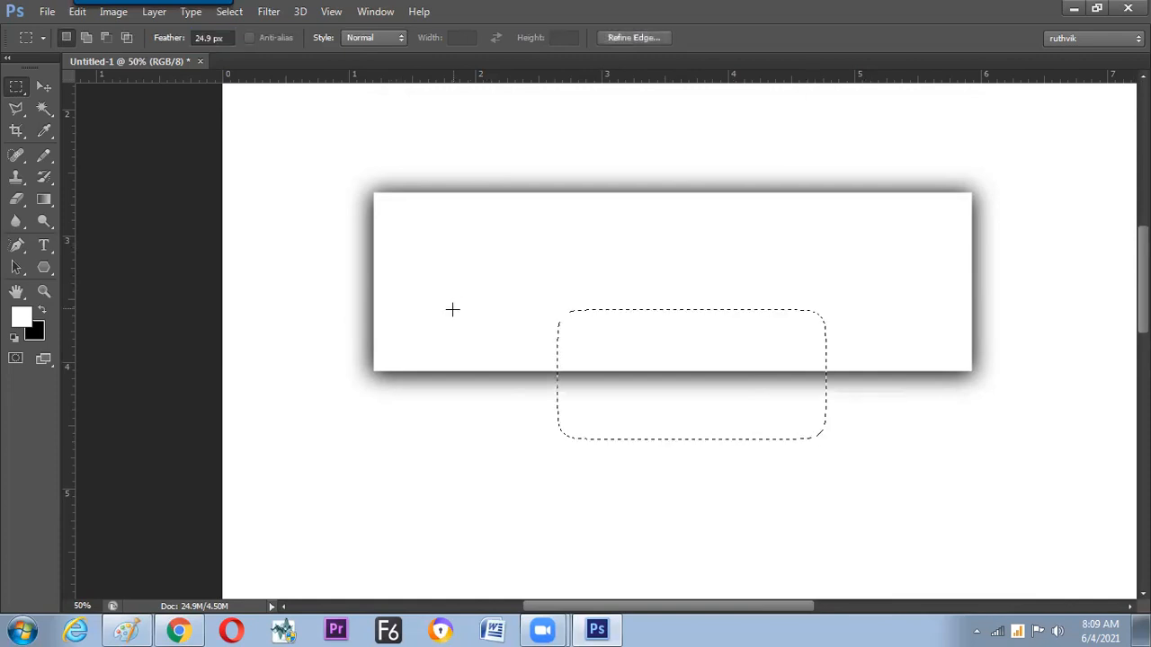
key(ctrl+BackSpace)
key(ctrl+d)
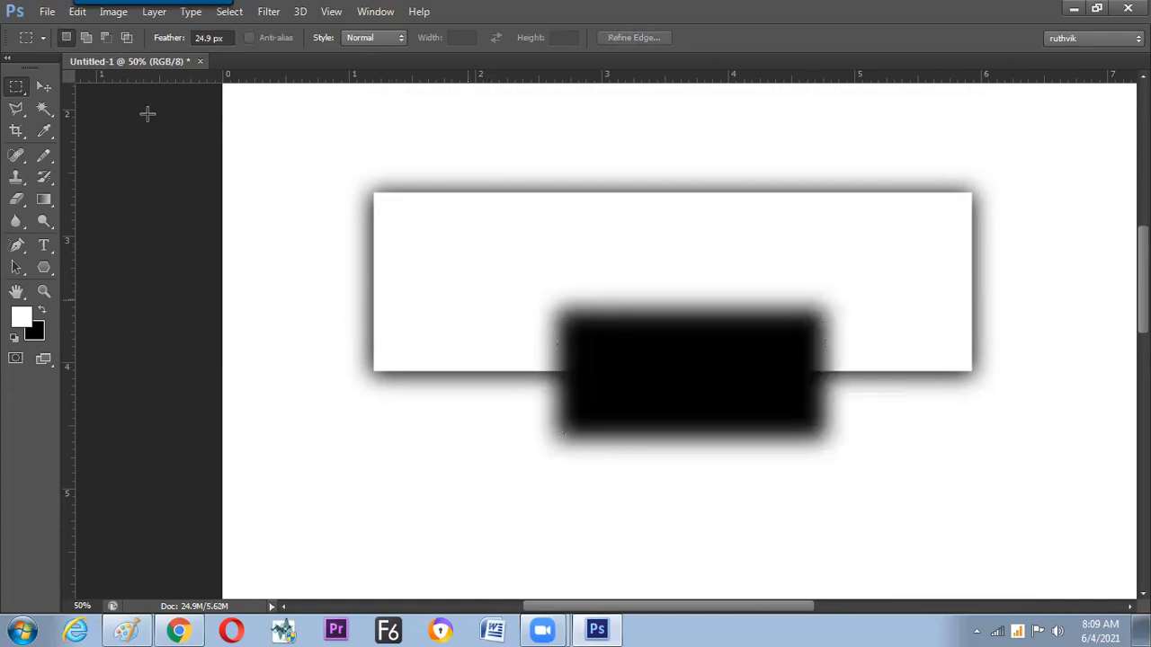
Step: Set the marquee feather to 0 px, select the small black rectangle inside its soft edges, fill it with white and deselect
click(195, 40)
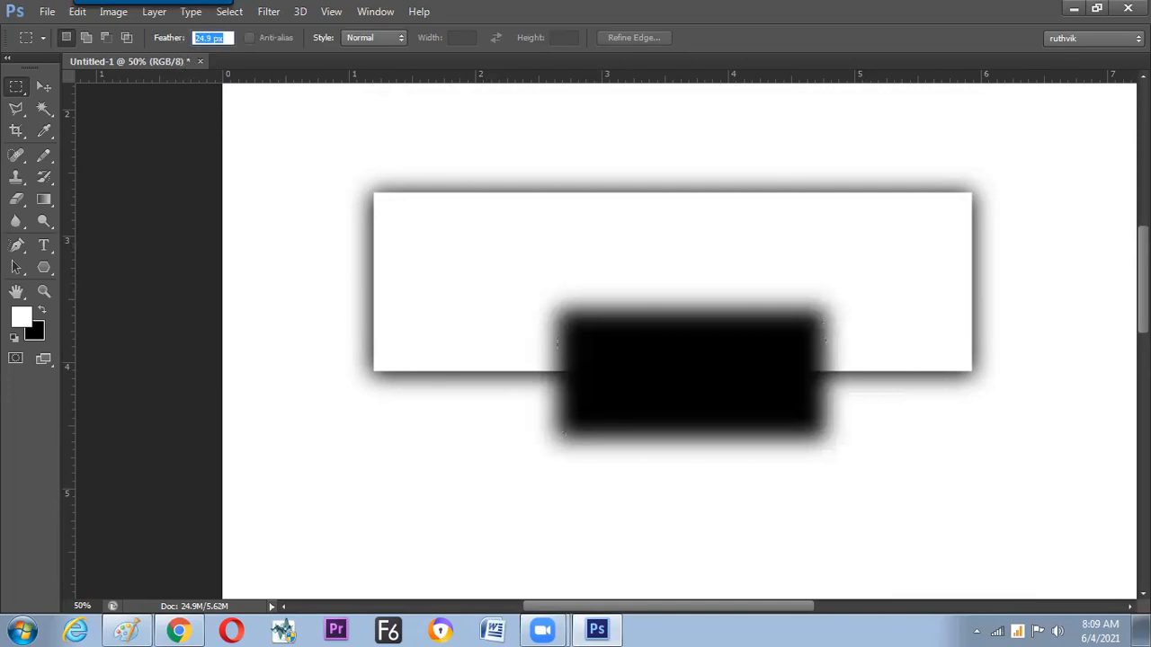
text(0)
key(Return)
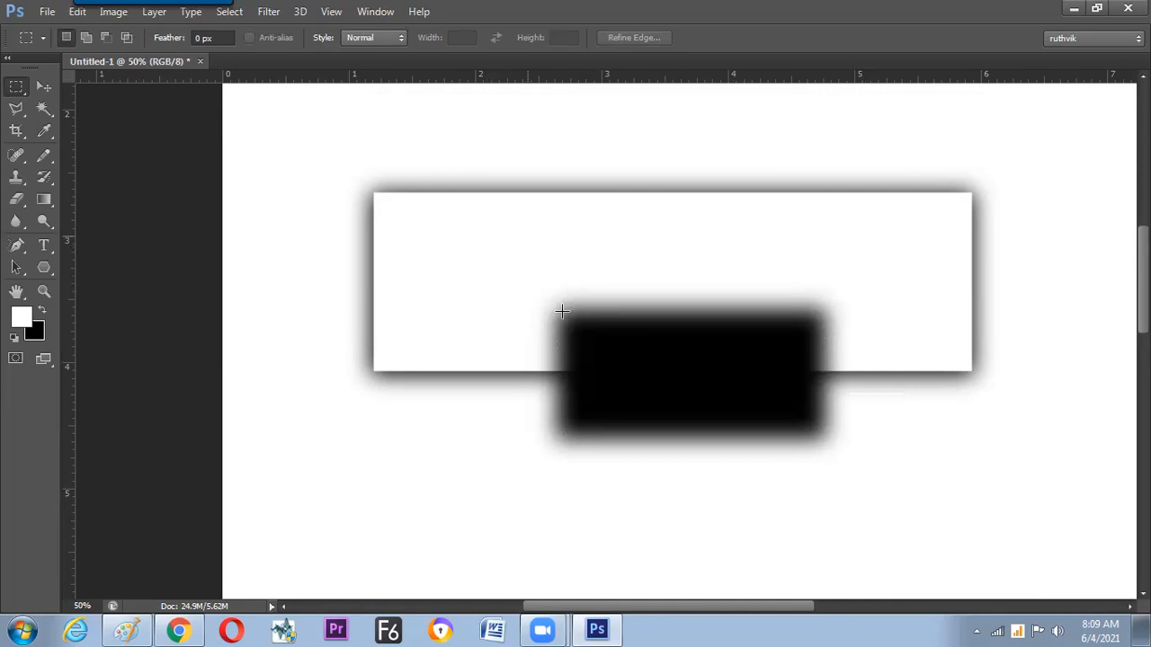
drag(562, 313, 817, 429)
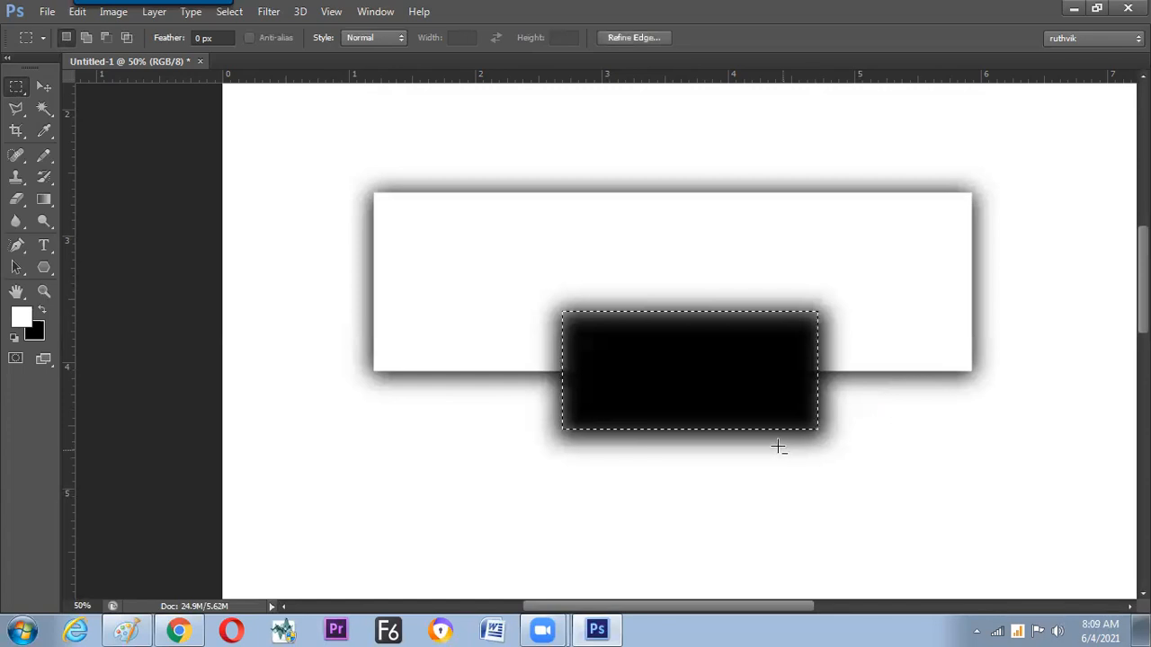
key(alt+BackSpace)
key(ctrl+d)
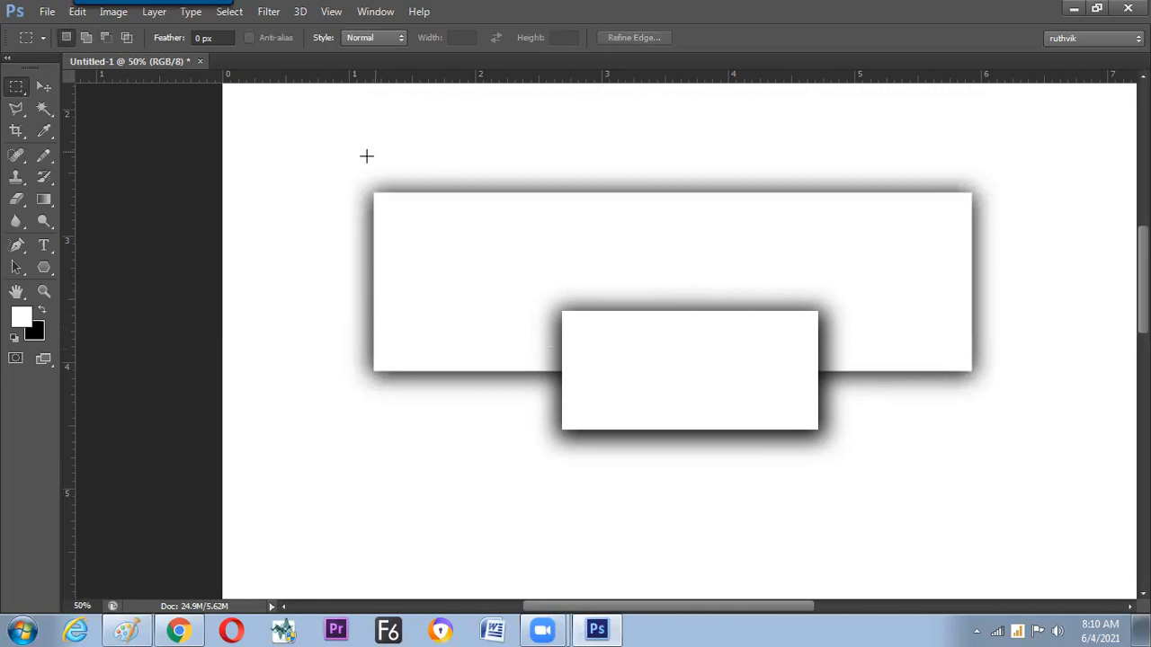
Step: Fill an unfeathered vertical rectangle about 0.8 by 3.1 in across both panels with white, undo the fill and deselect
key(ctrl+minus)
key(ctrl+minus)
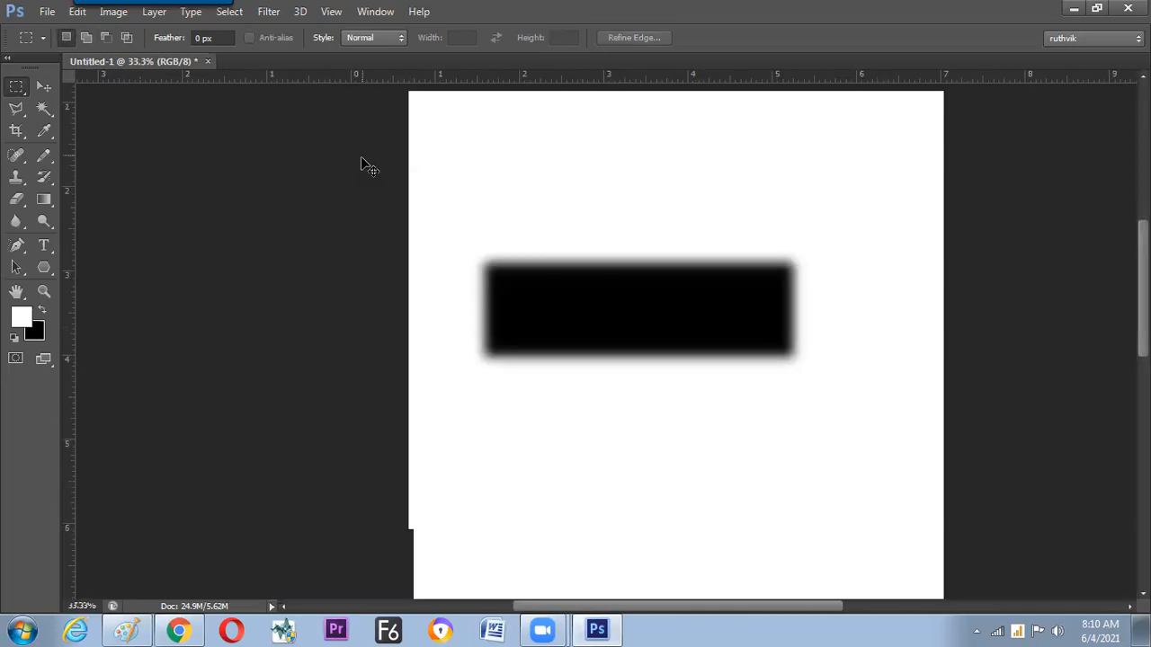
key(ctrl+plus)
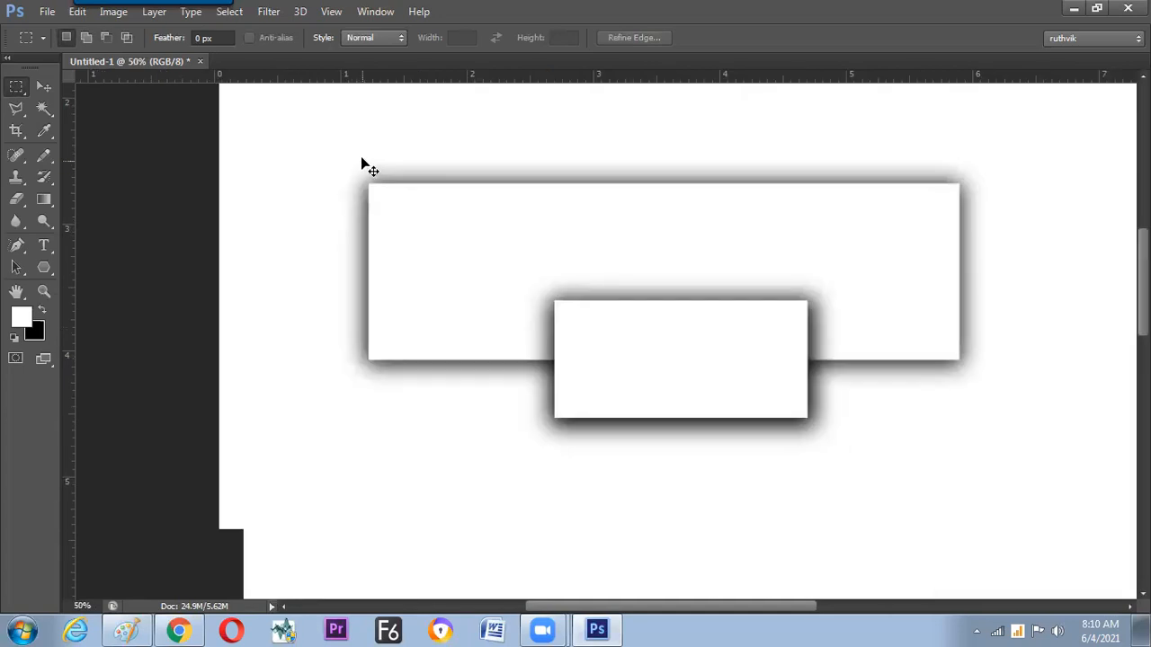
key(ctrl+minus)
key(ctrl+plus)
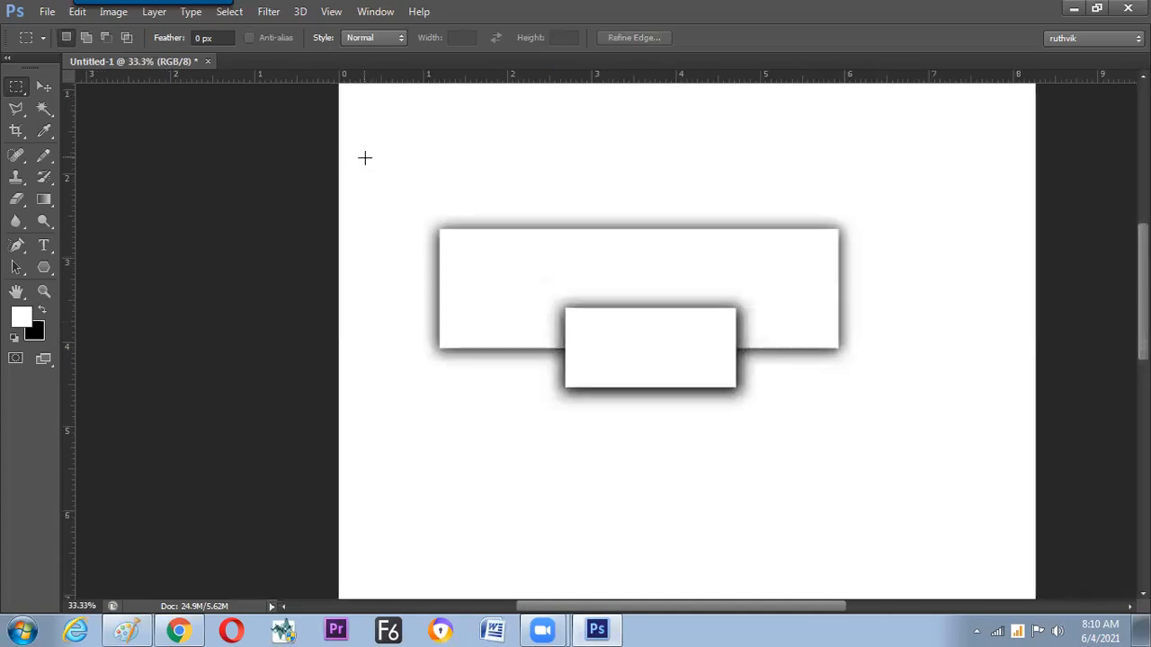
key(ctrl+plus)
drag(425, 291, 312, 291)
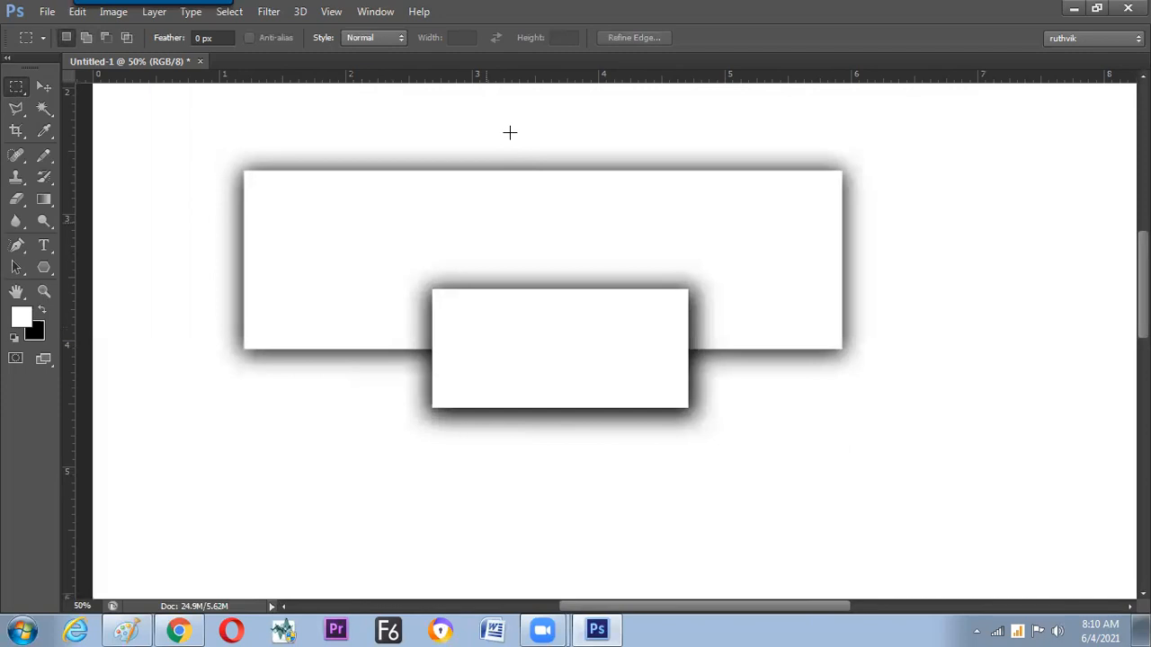
drag(505, 126, 600, 521)
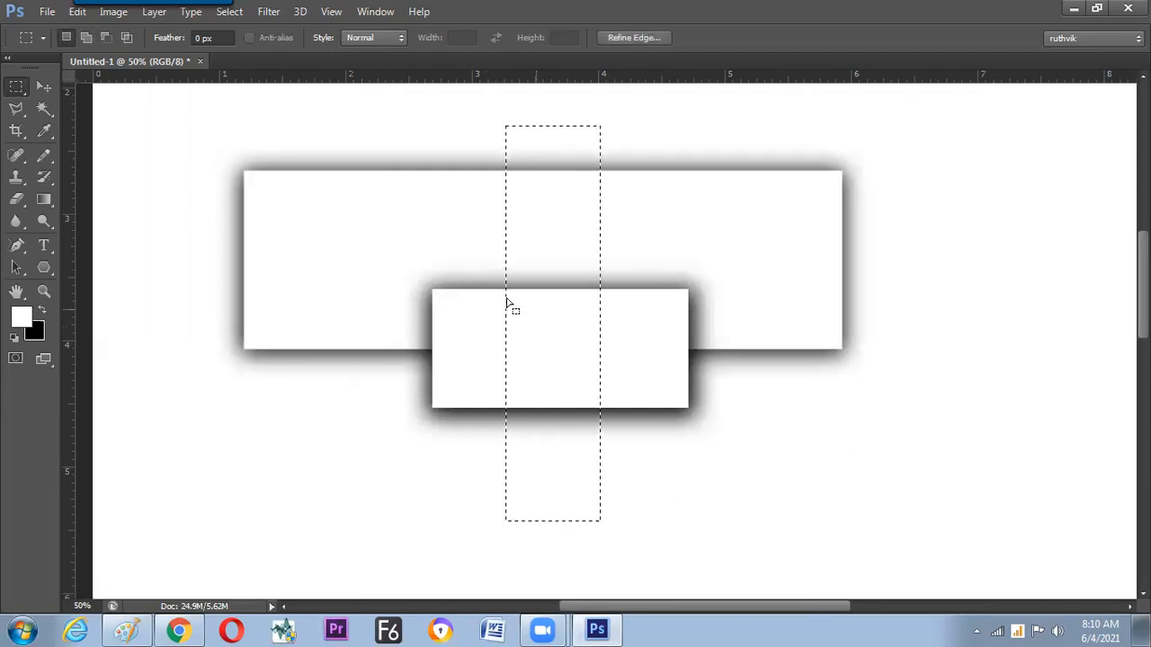
key(alt+BackSpace)
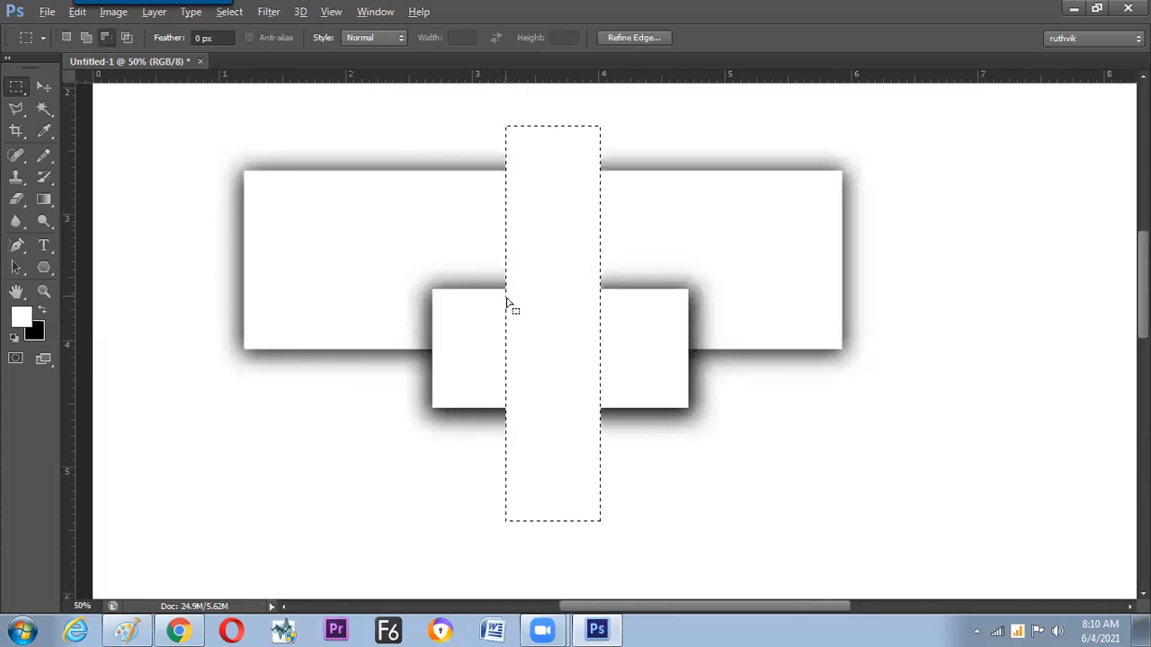
key(ctrl+d)
key(ctrl+z)
key(ctrl+alt+z)
key(ctrl+d)
Step: Set the marquee feather to 26.8 px, select a vertical rectangle about 0.7 by 2.8 in across both panels, fill it with black and deselect
drag(169, 42, 398, 63)
drag(535, 136, 620, 490)
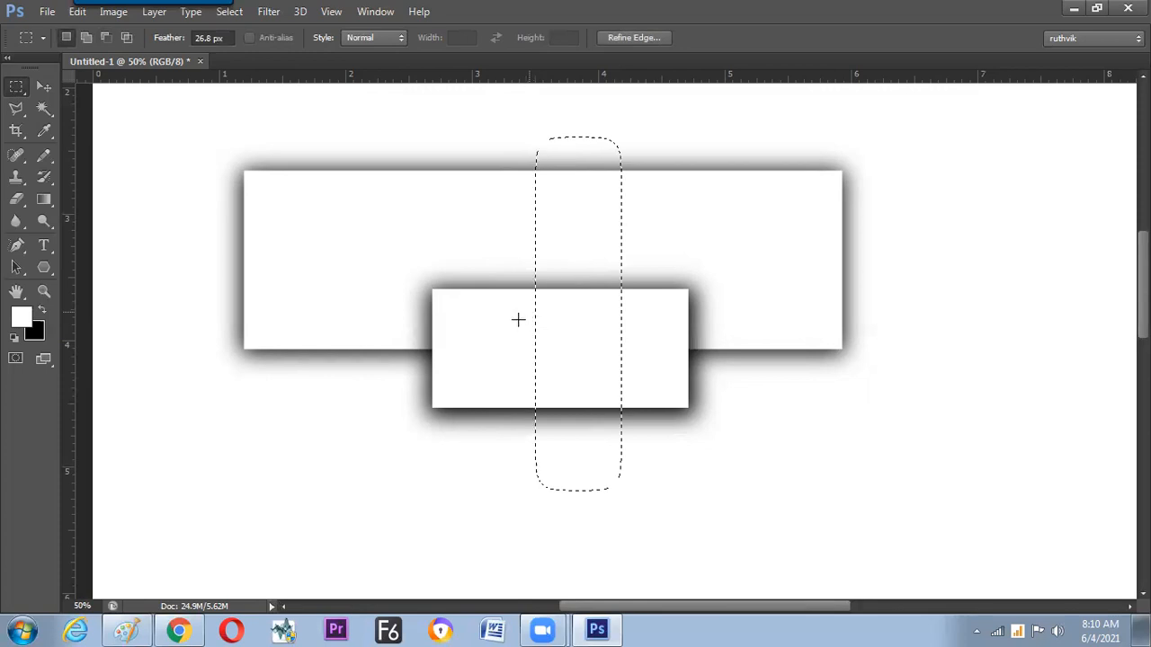
key(ctrl+BackSpace)
key(ctrl+d)
Step: Set the marquee feather to 0 px, select about 0.6 by 2.7 in inside the vertical black bar, fill it with white and deselect
key(Return)
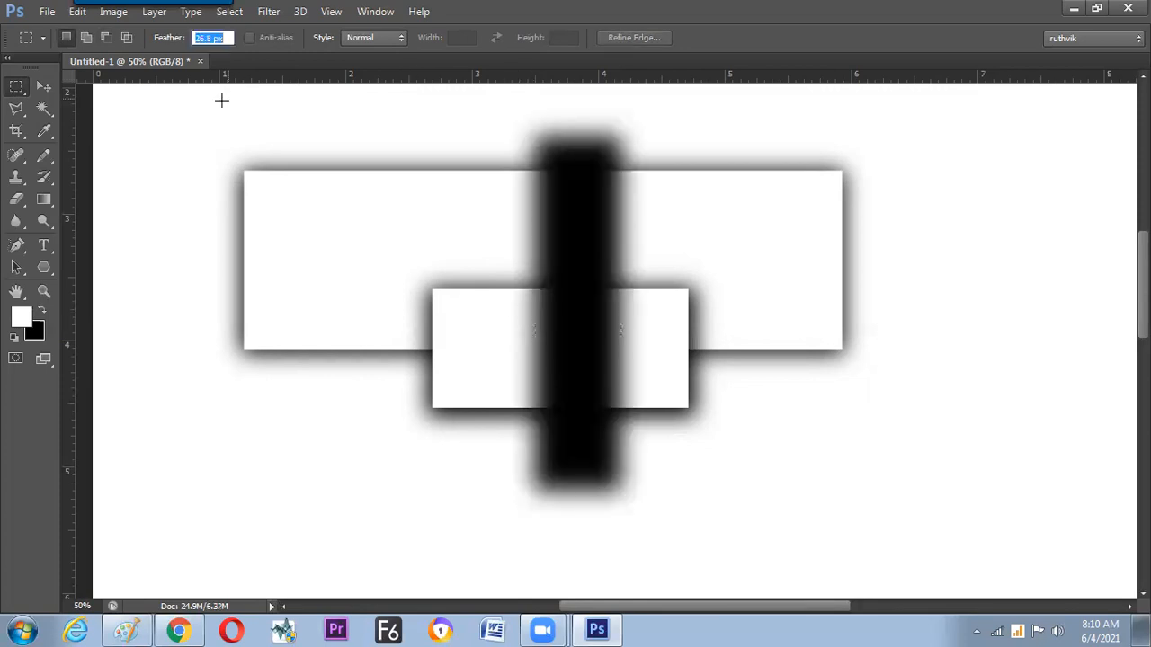
text(0)
key(Return)
drag(541, 139, 616, 485)
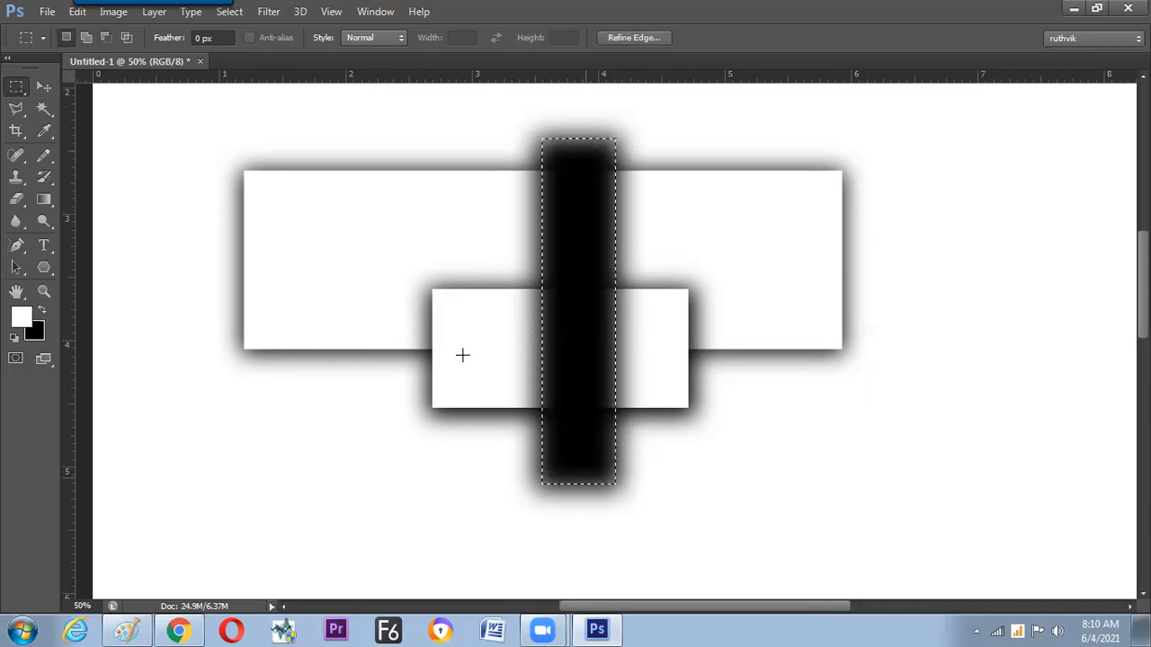
key(alt+BackSpace)
key(ctrl+d)
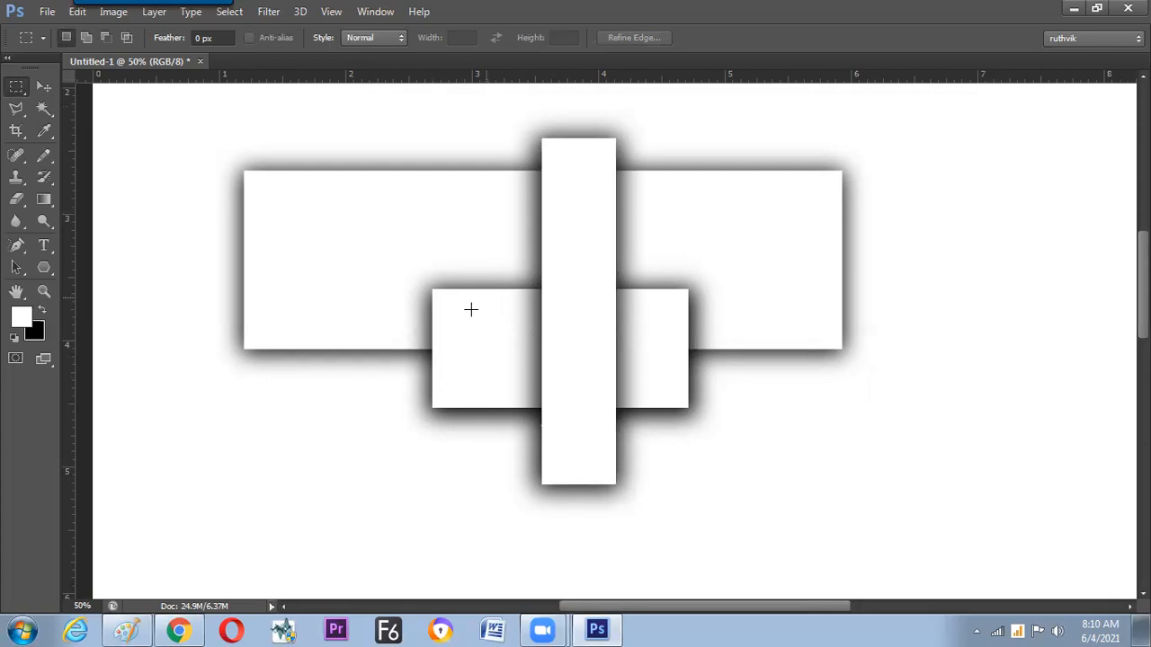
key(ctrl+minus)
key(ctrl+minus)
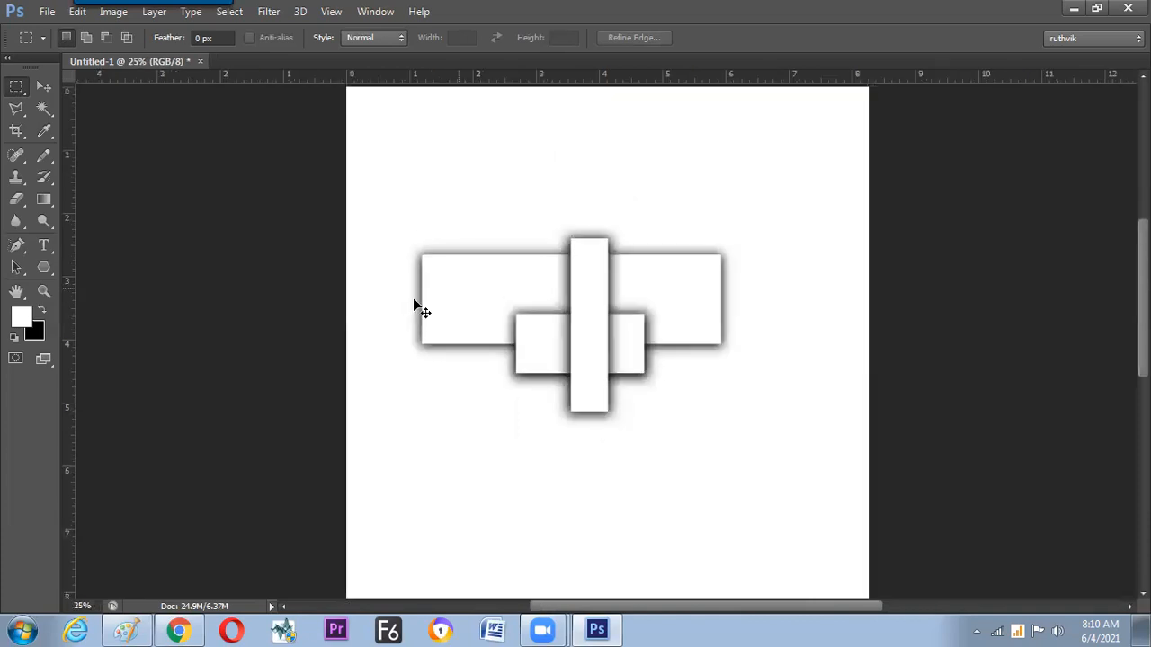
key(ctrl+minus)
key(ctrl+minus)
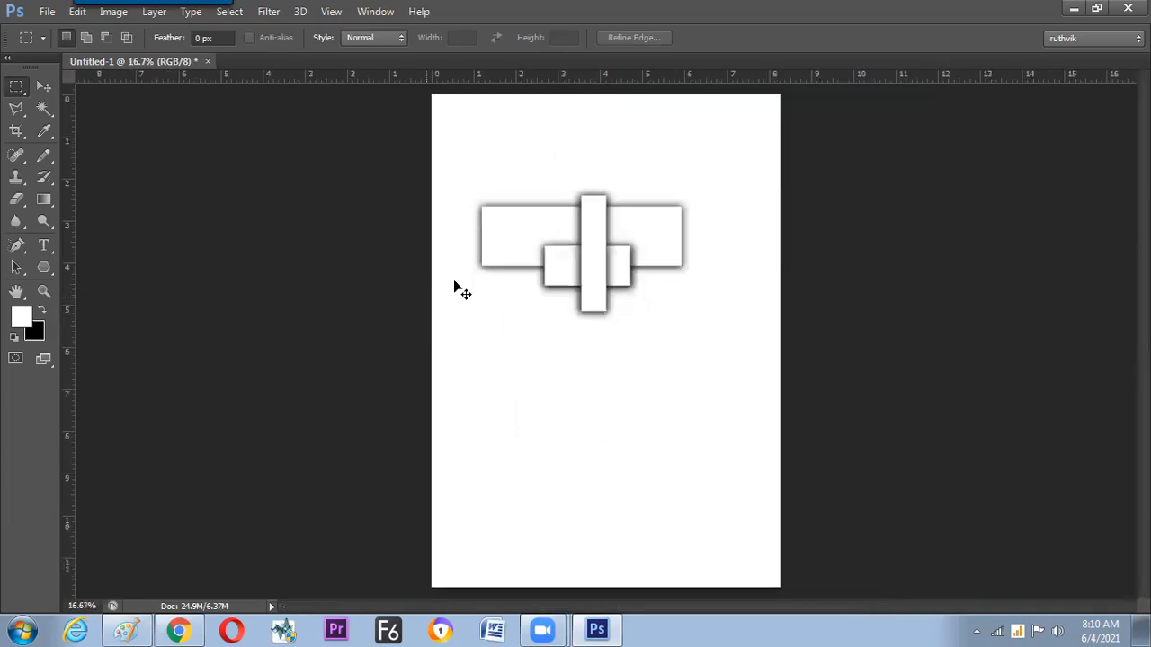
drag(475, 156, 801, 623)
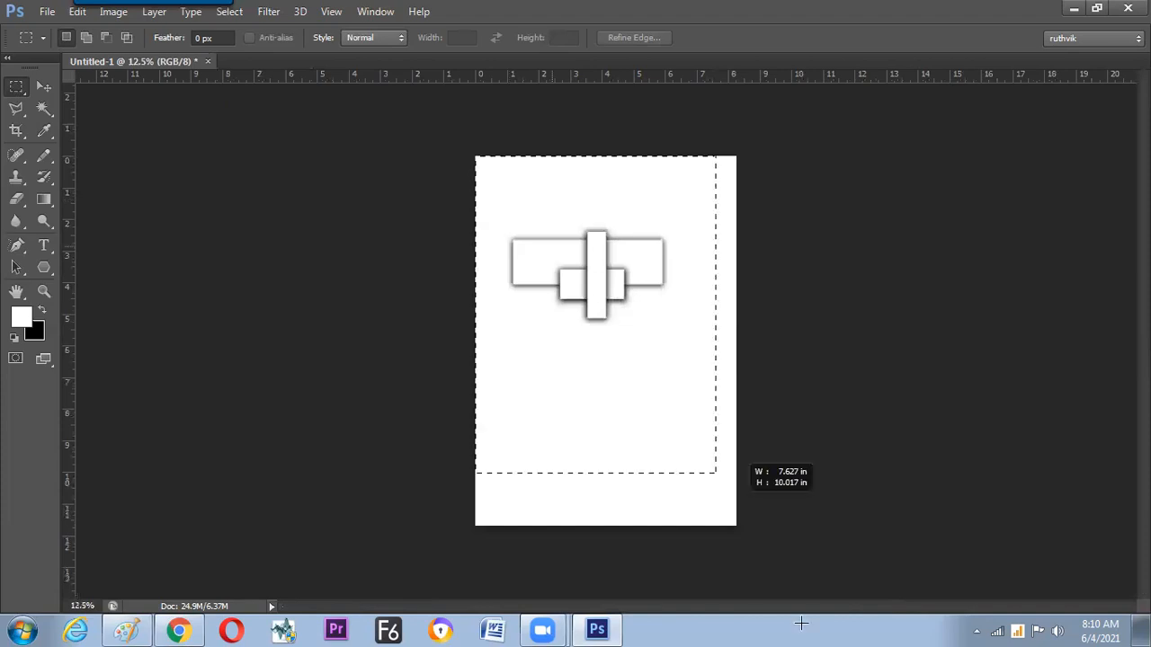
click(449, 280)
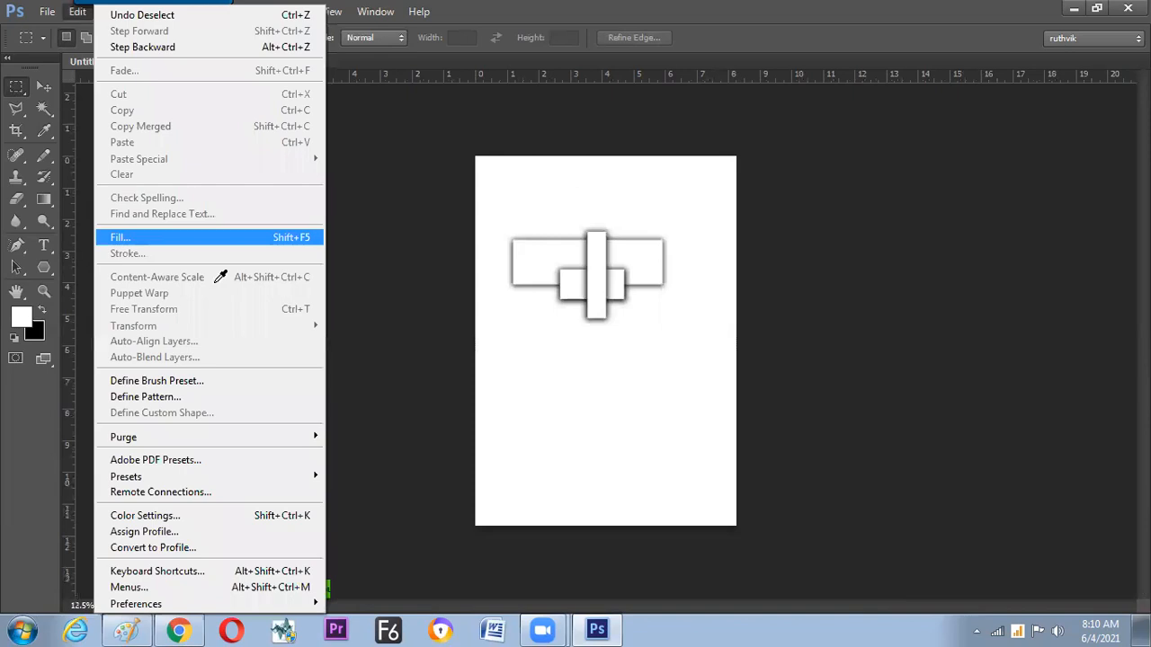
Step: Fill the whole page with white using the Difference blending mode at 100% opacity
click(126, 236)
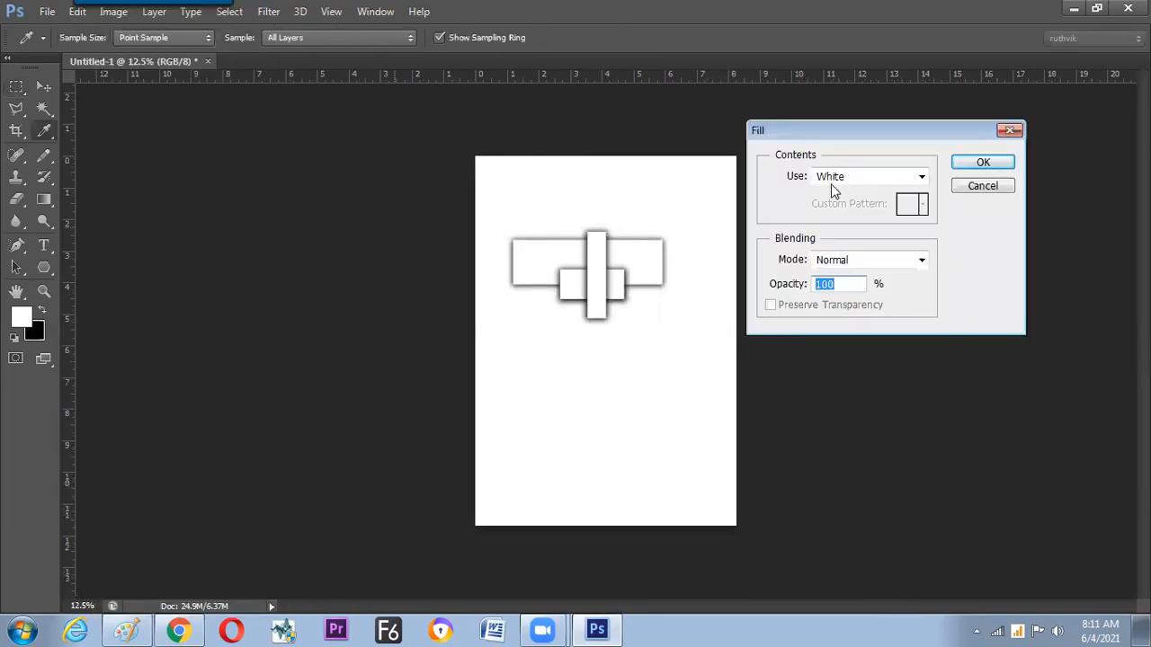
drag(838, 131, 819, 133)
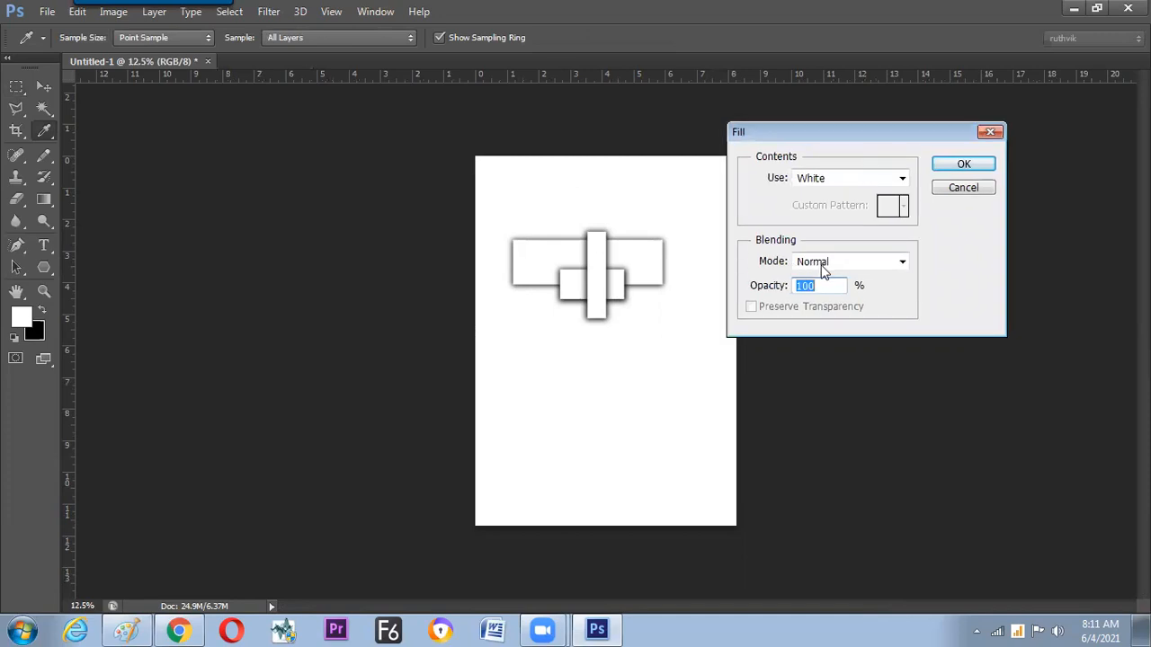
click(823, 272)
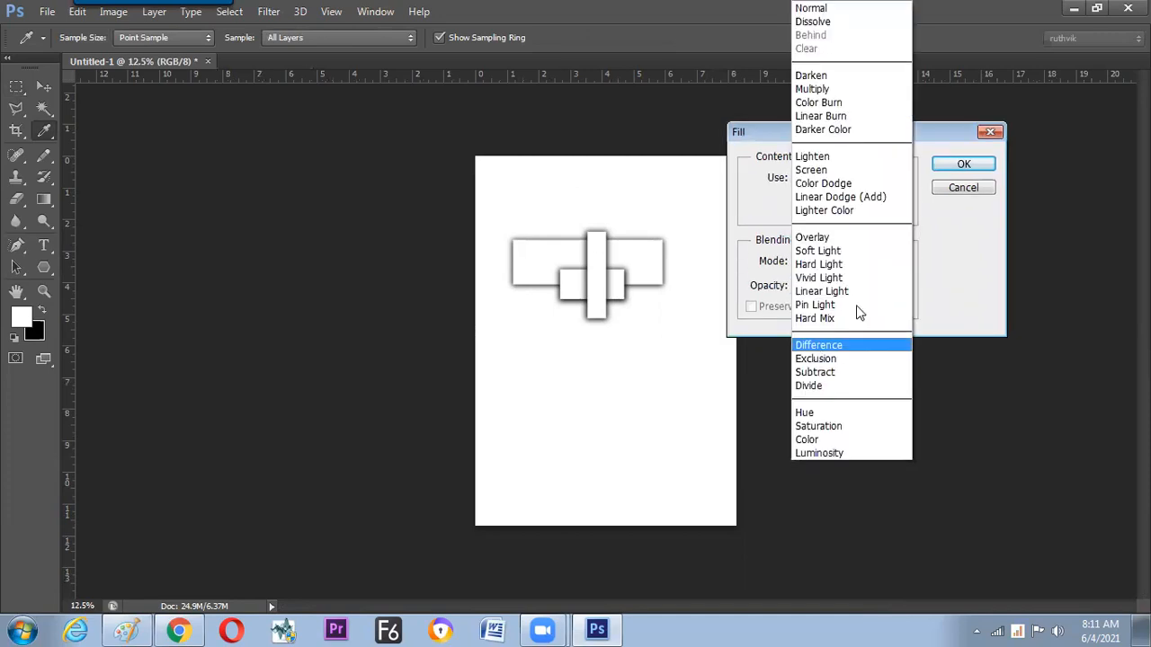
click(961, 175)
click(965, 166)
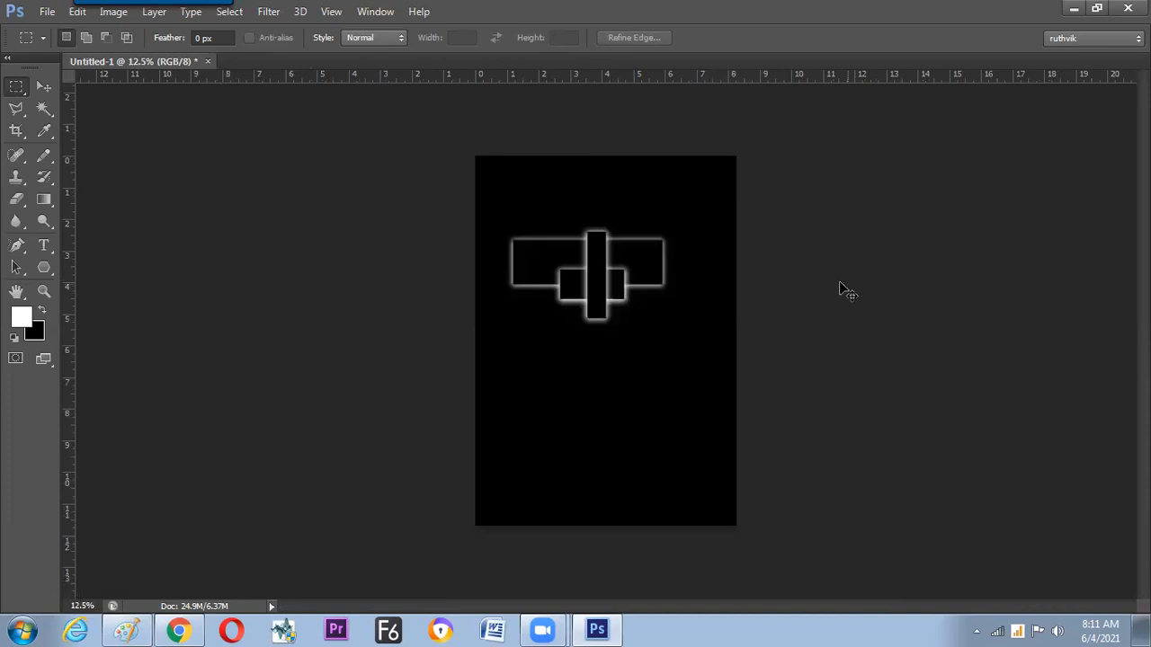
Step: Fill the whole page with white in Normal blending mode at 100% opacity, then undo both page fills
key(ctrl+plus)
key(ctrl+plus)
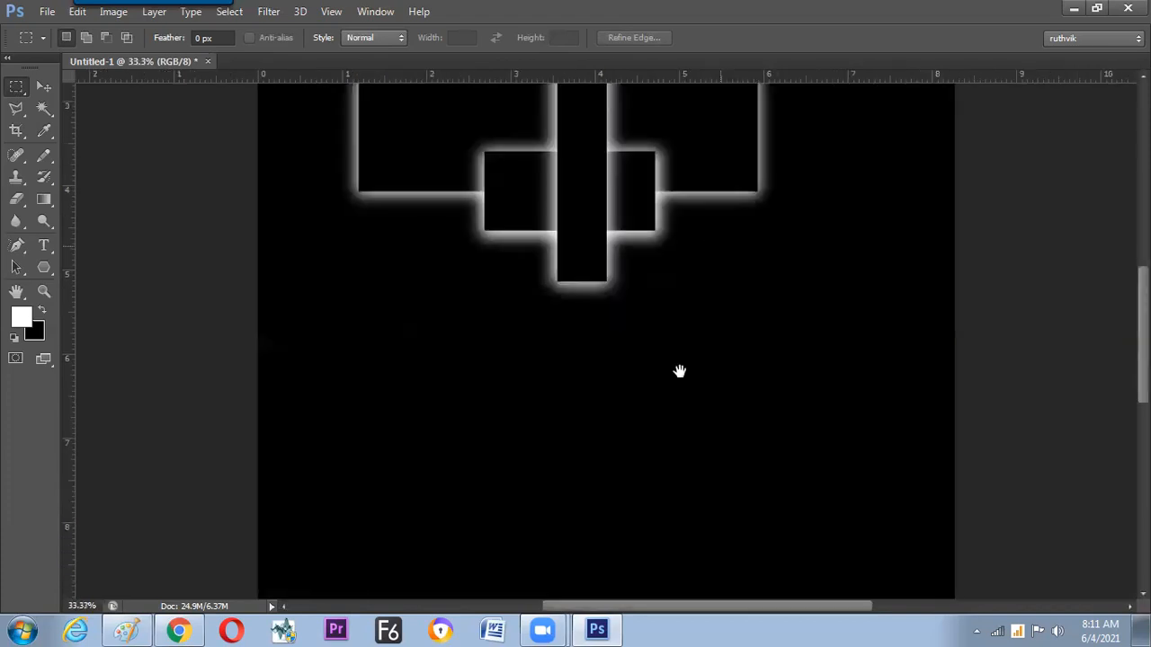
drag(697, 244, 680, 383)
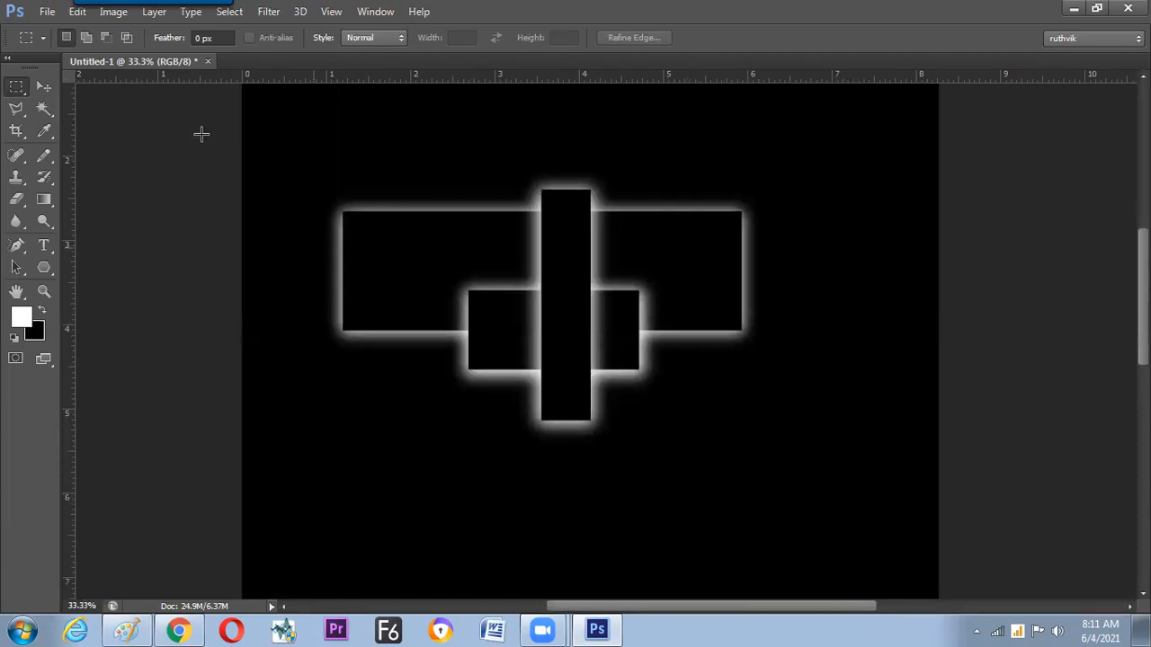
click(77, 12)
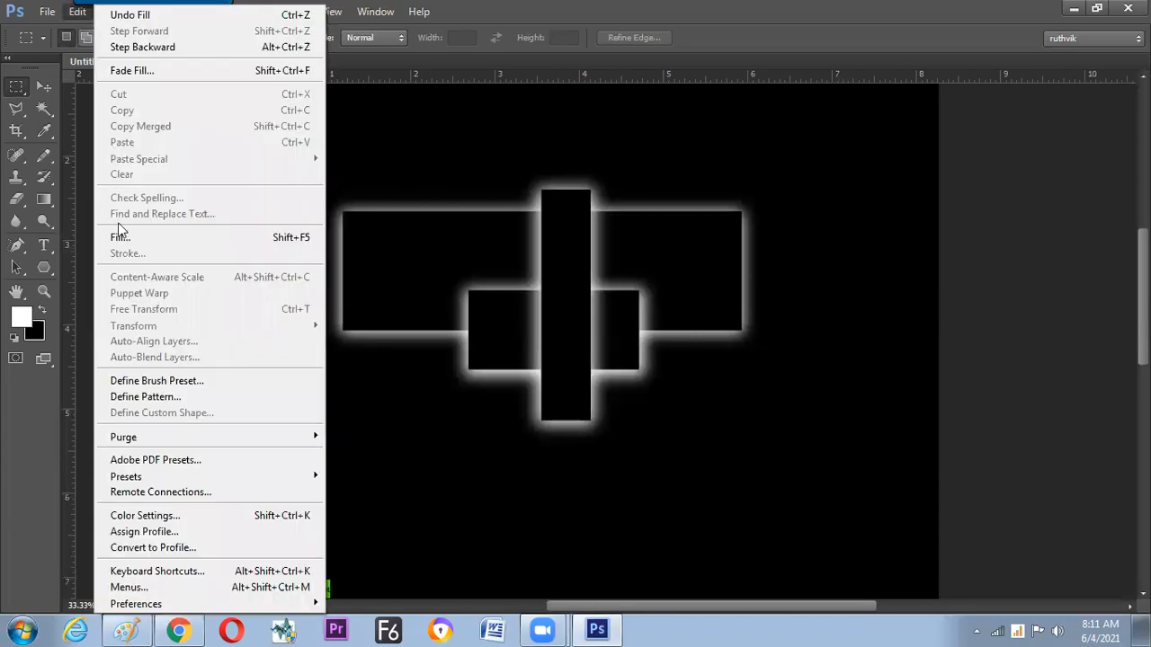
click(271, 239)
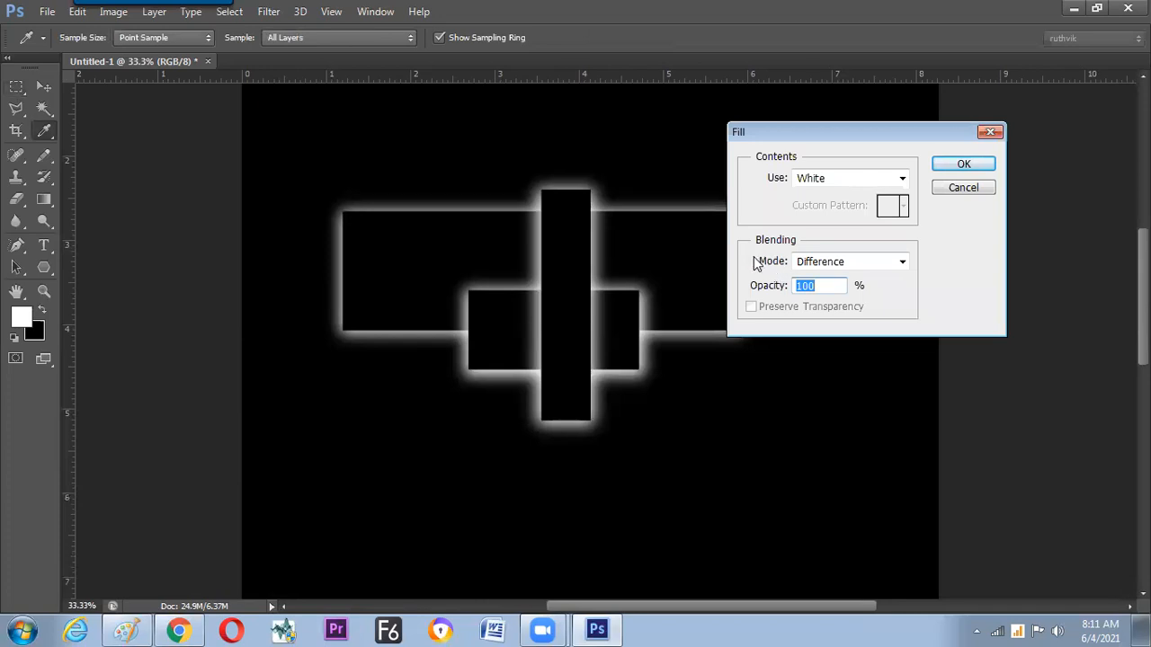
click(814, 263)
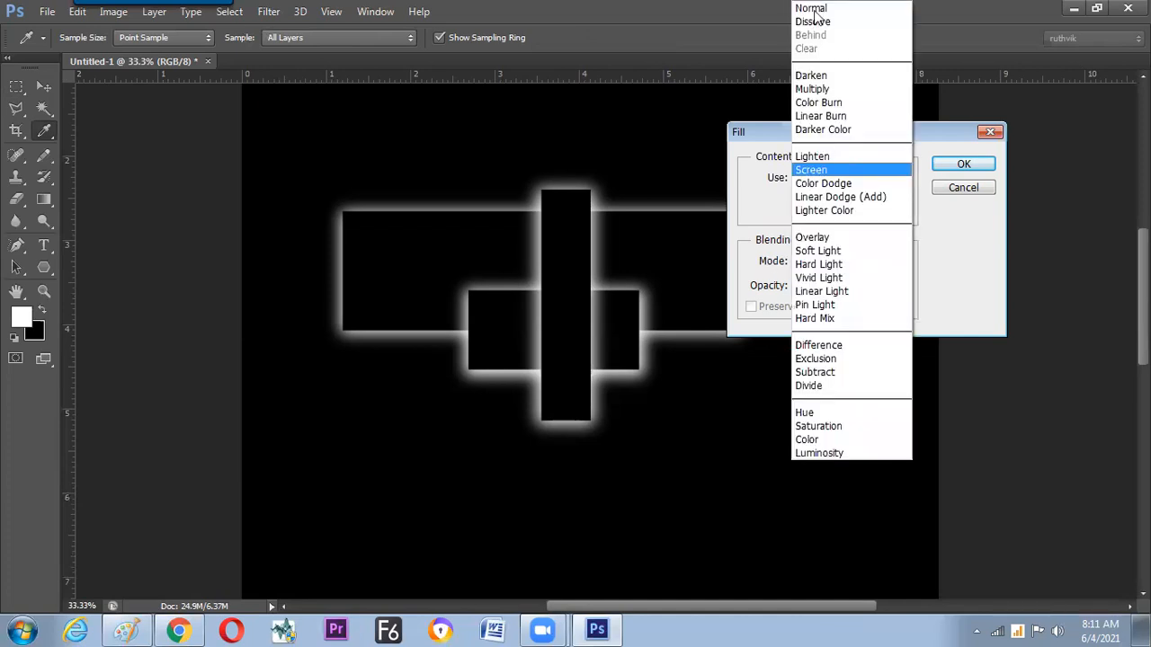
click(811, 9)
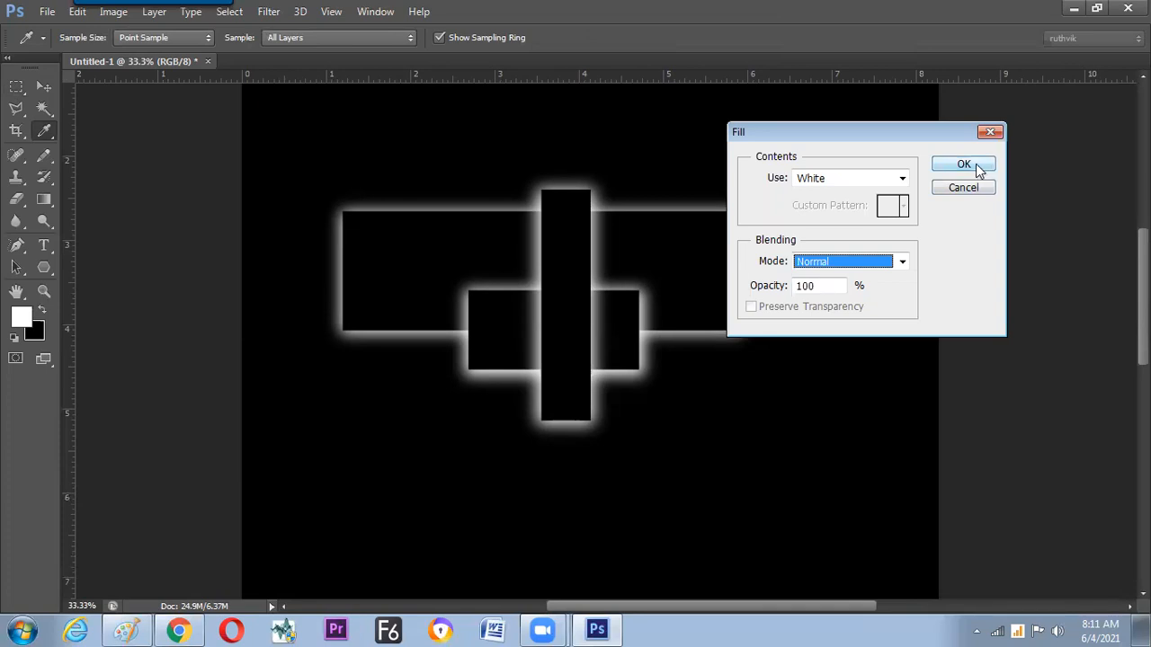
click(976, 169)
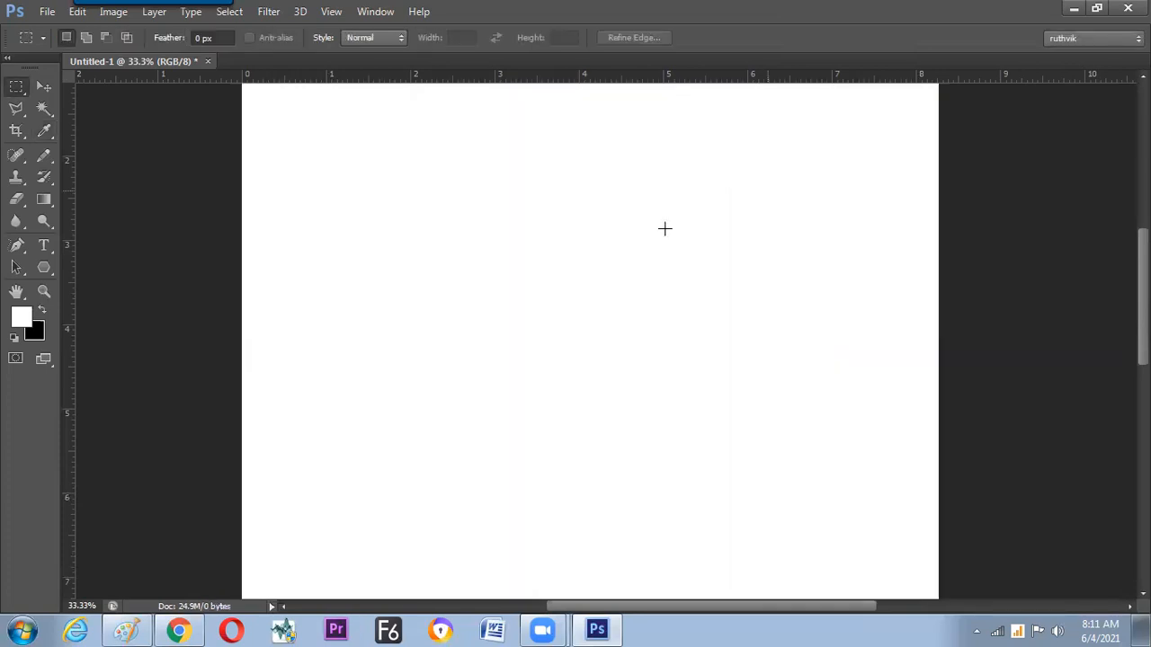
key(ctrl+z)
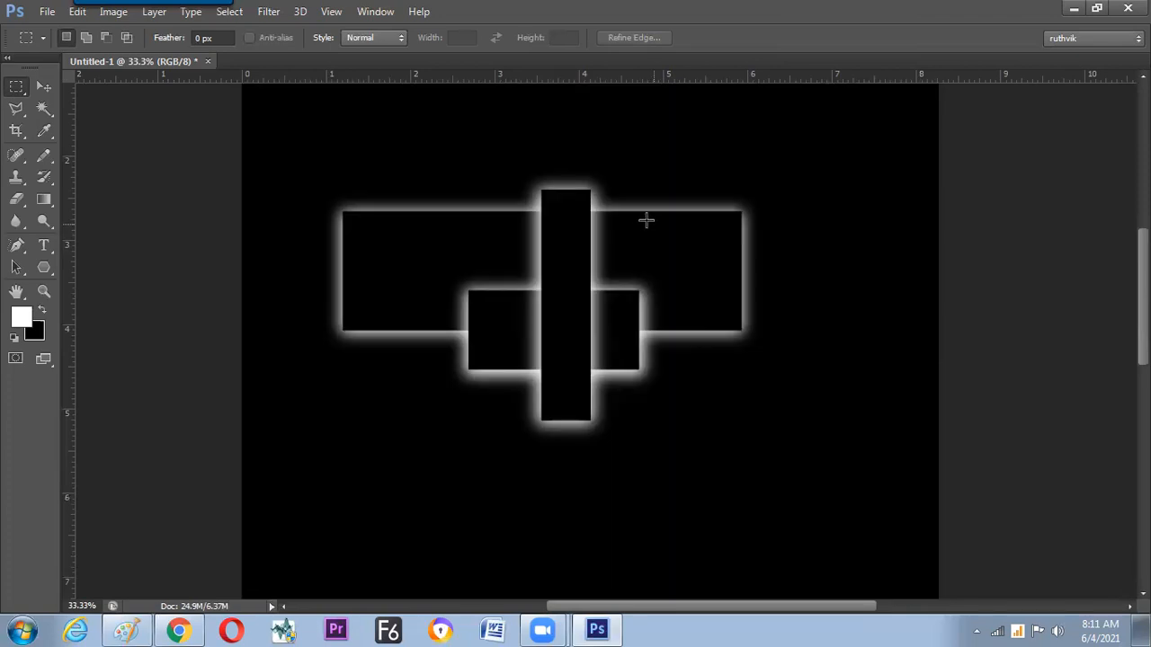
key(ctrl+z)
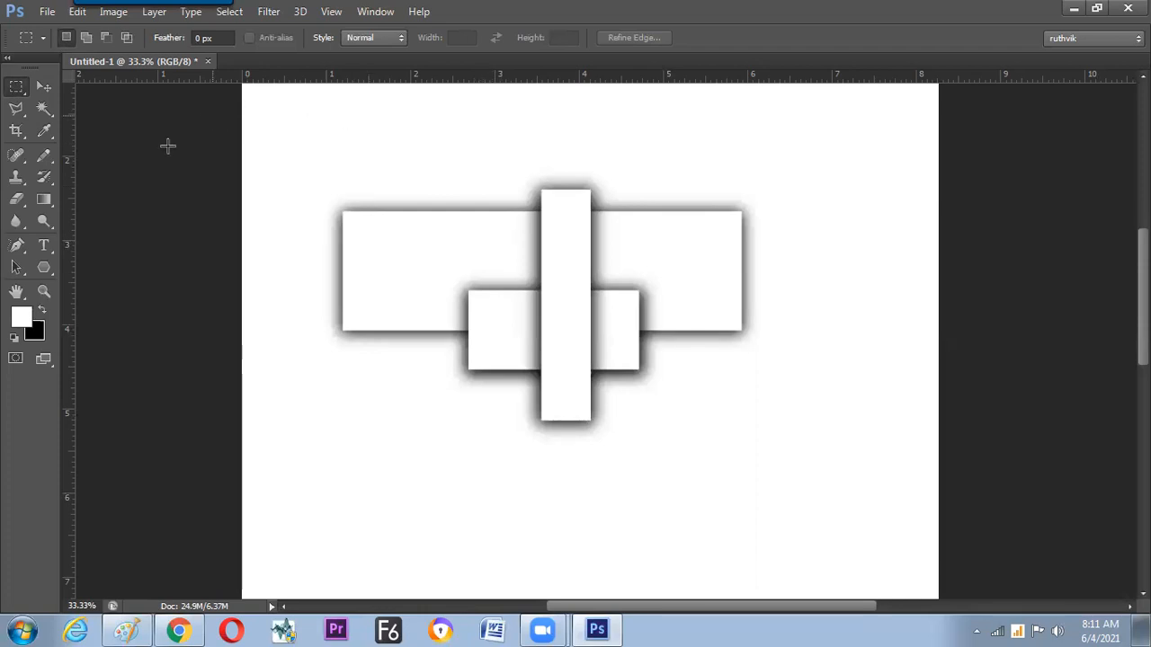
drag(304, 134, 458, 238)
drag(331, 274, 411, 244)
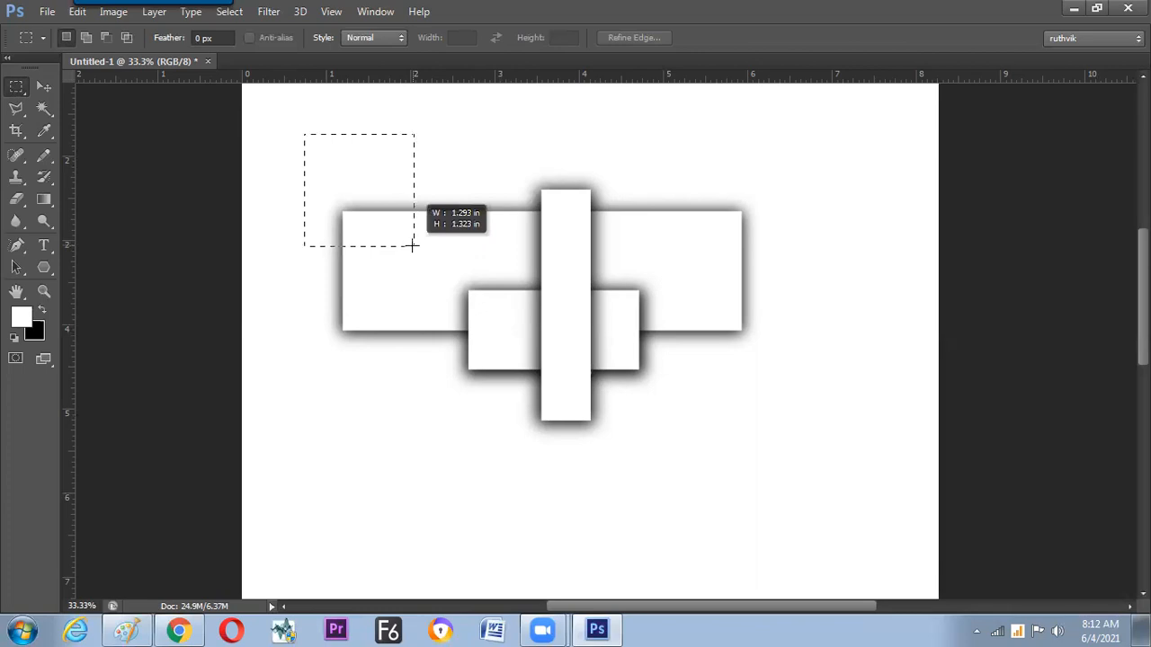
drag(411, 245, 415, 242)
key(ctrl+d)
right_click(16, 86)
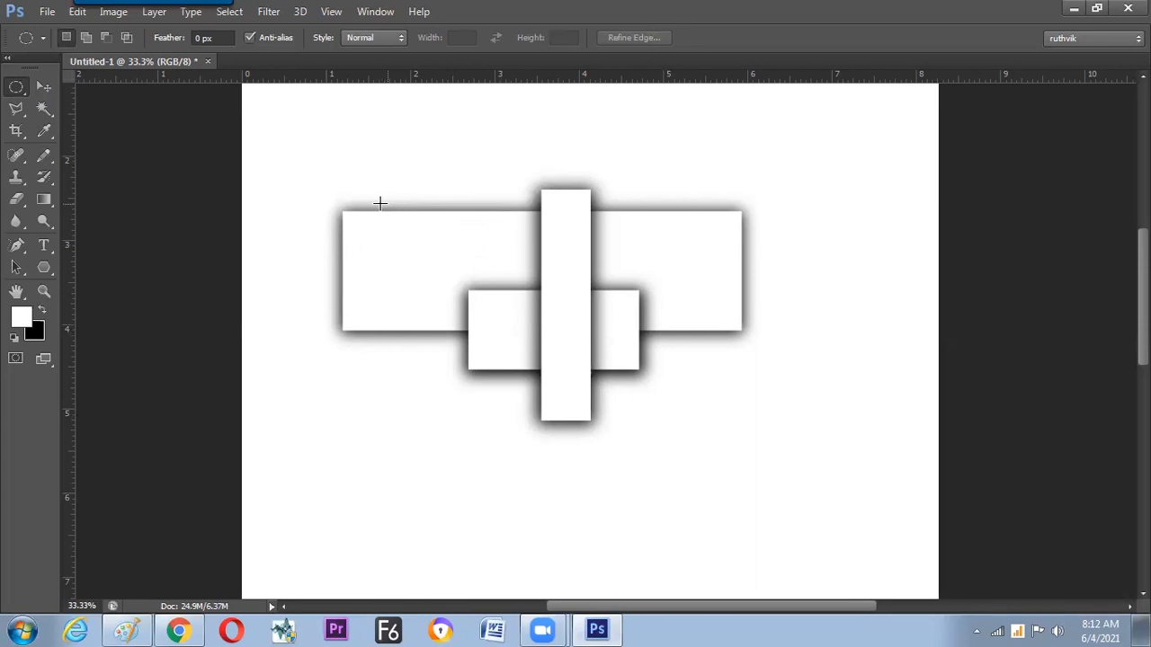
right_click(20, 86)
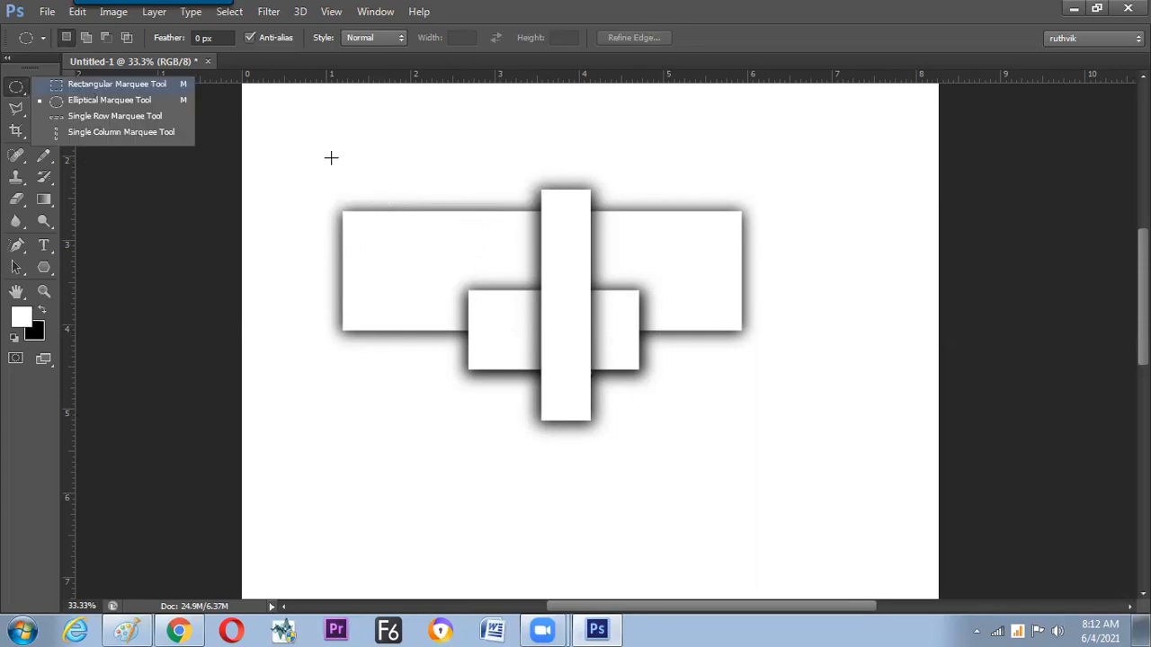
Step: Select an unfeathered rectangle about 0.5 by 0.7 in near the page's upper-left corner, above the wide panel, fill it with black and deselect
key(ctrl+plus)
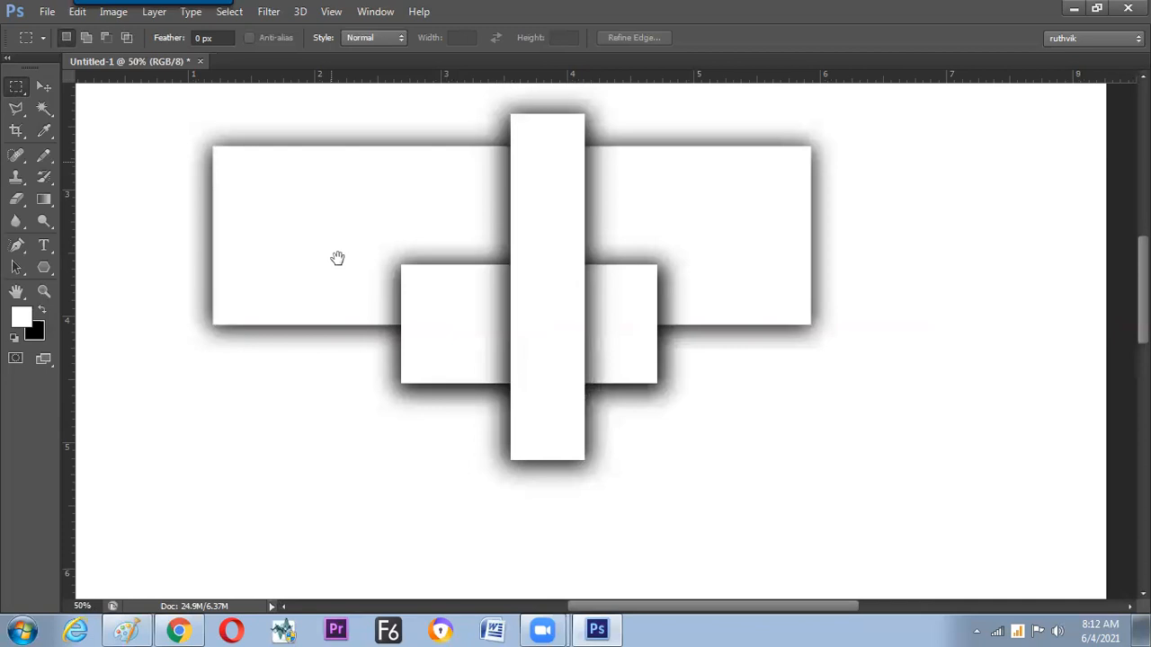
drag(337, 258, 513, 365)
key(ctrl+plus)
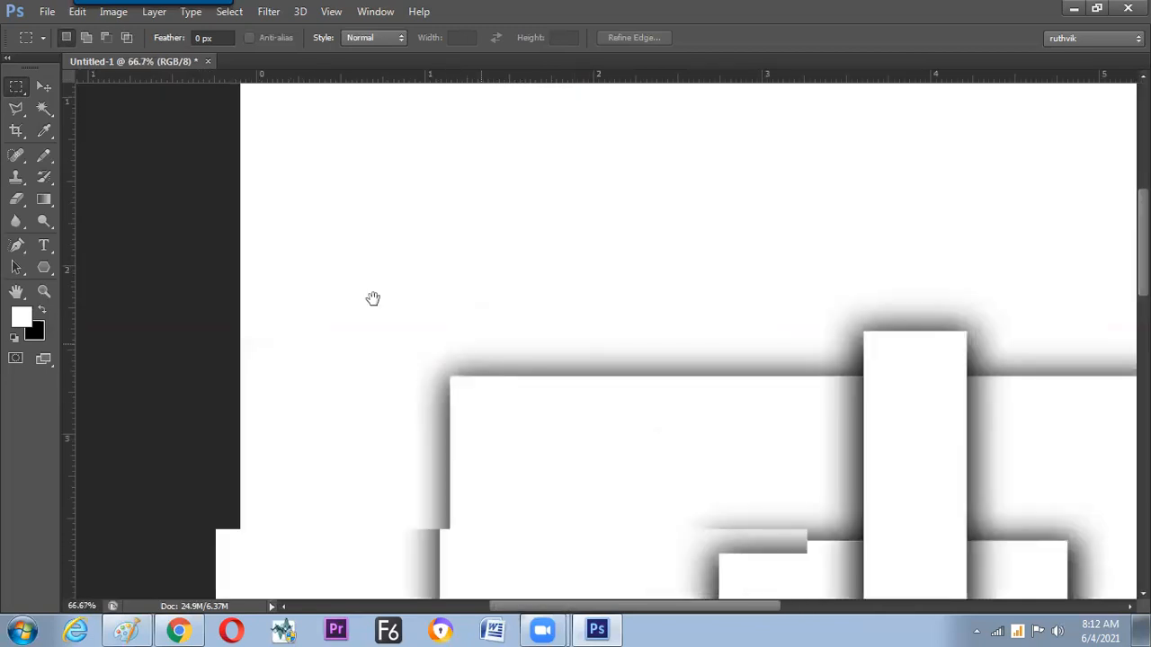
key(ctrl+plus)
drag(253, 144, 388, 324)
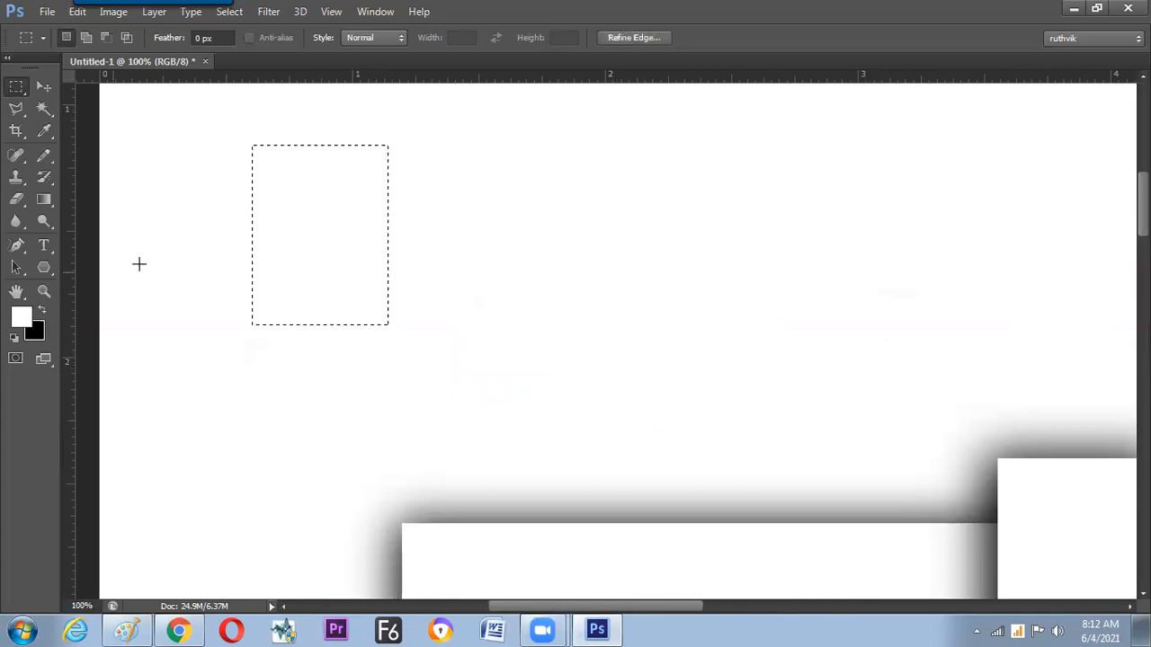
key(ctrl+BackSpace)
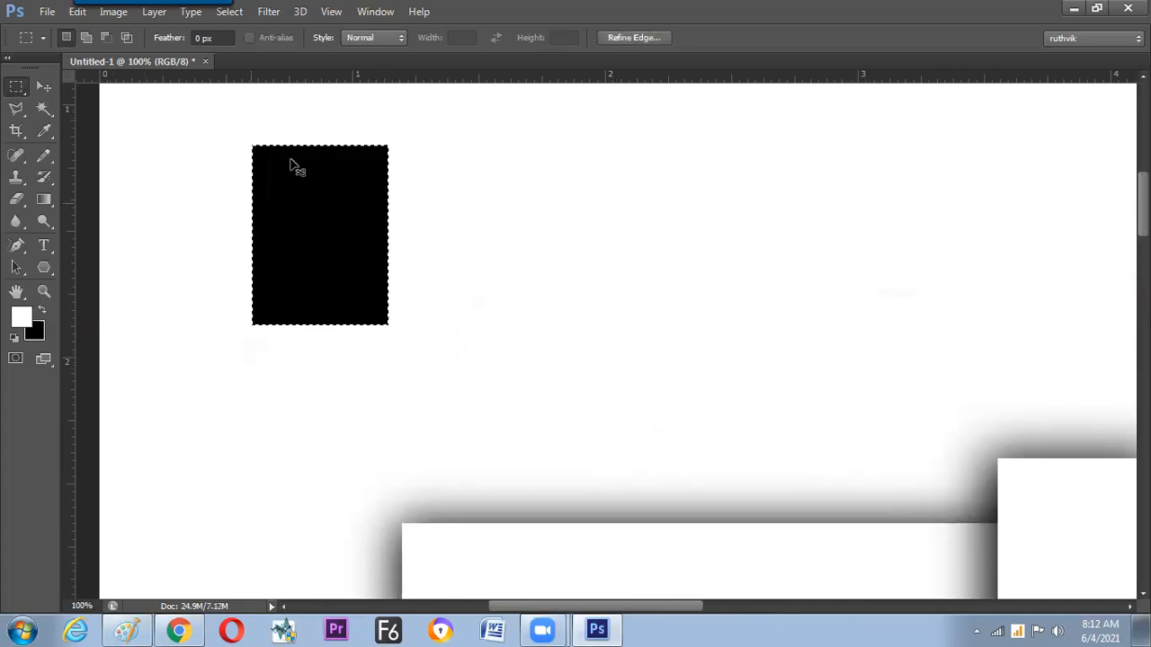
key(ctrl+d)
key(ctrl+plus)
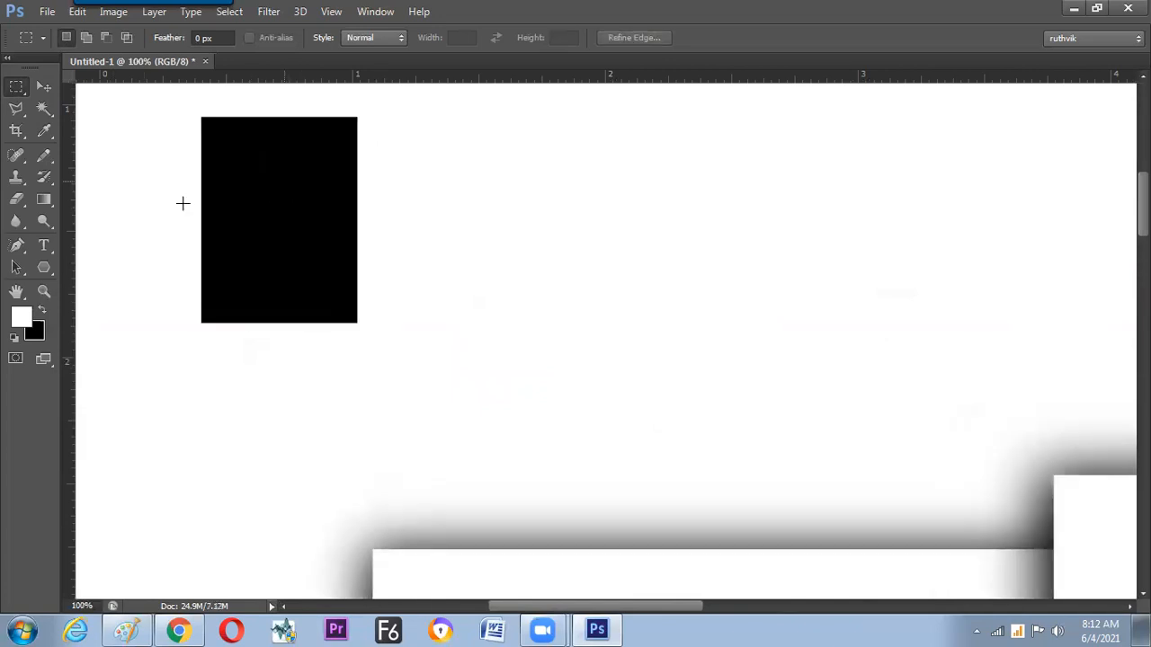
Step: Examine the unfeathered black rectangle's edges at 200% to 300% zoom
key(ctrl+plus)
drag(334, 265, 414, 398)
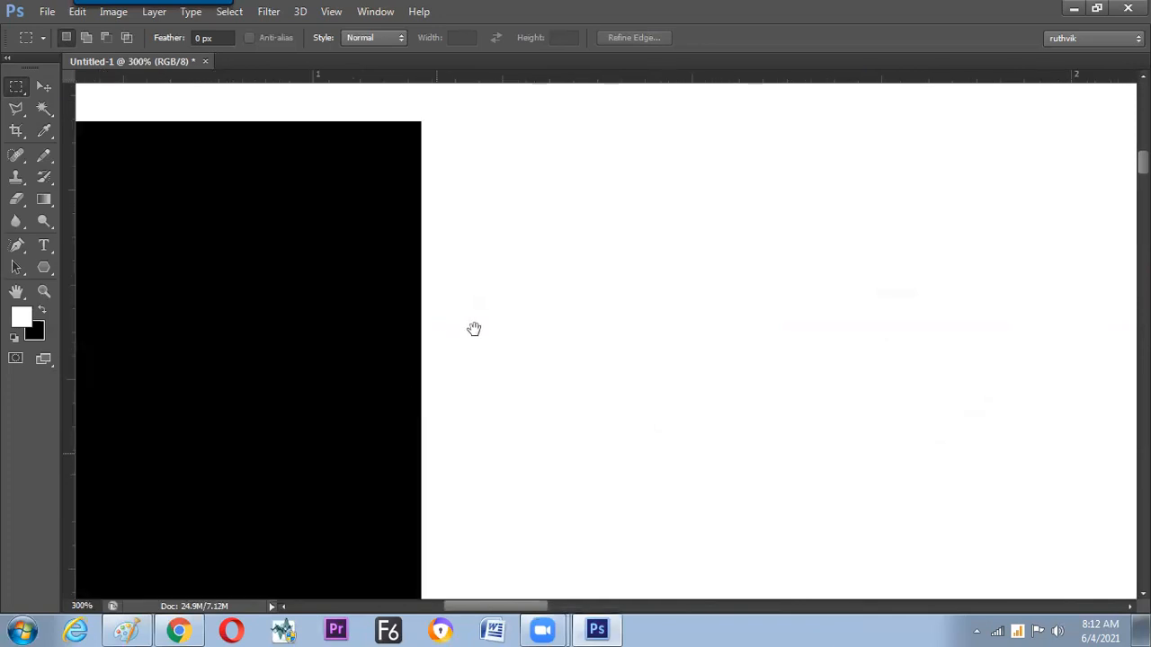
key(ctrl+minus)
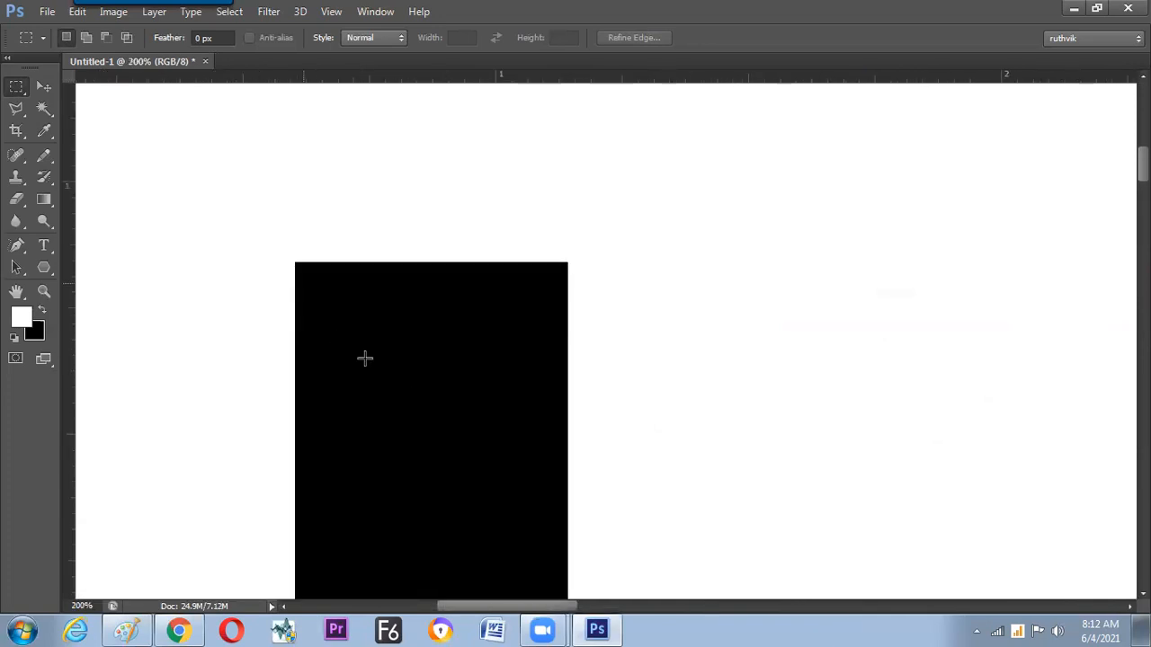
key(ctrl+minus)
scroll(330, 305, right, 2)
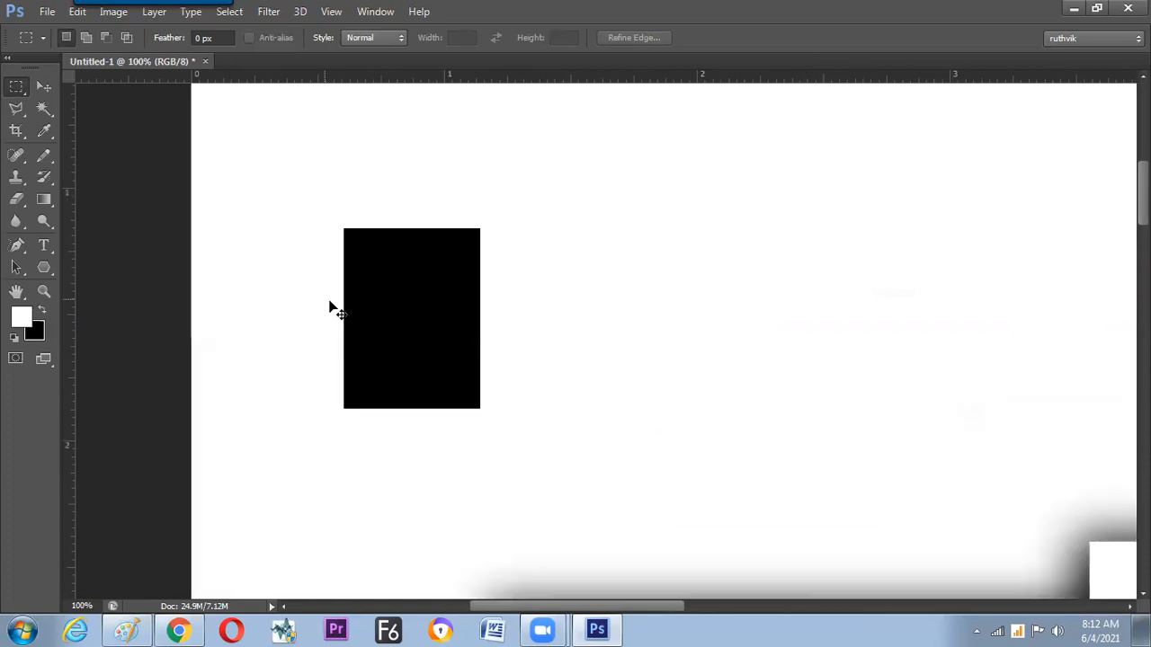
key(ctrl+plus)
click(570, 255)
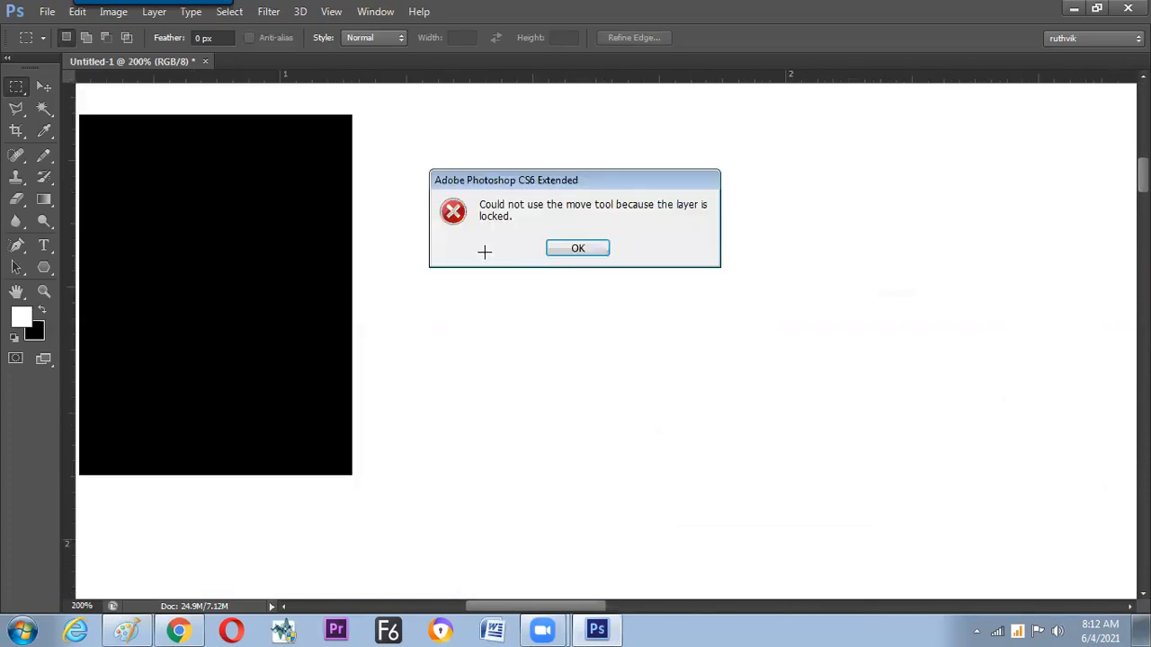
drag(305, 273, 336, 283)
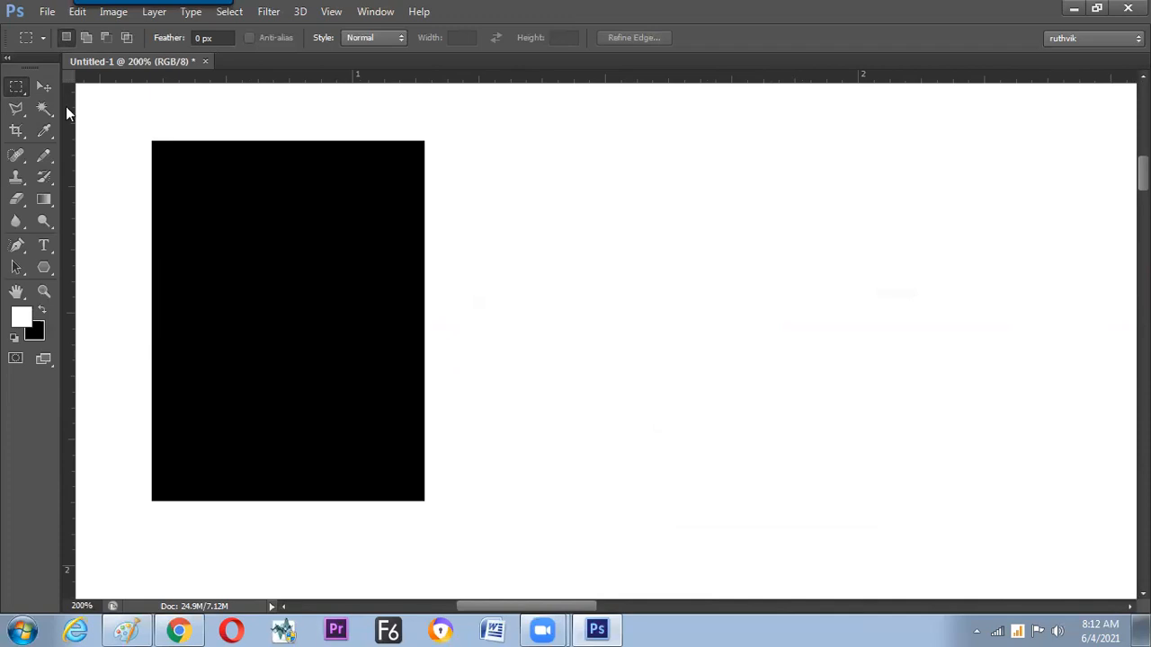
Step: Switch to the Elliptical Marquee tool, draw a trial circle about 0.6 in across beside the rectangle, turn off Anti-alias and deselect
right_click(16, 86)
click(71, 100)
drag(797, 465, 833, 493)
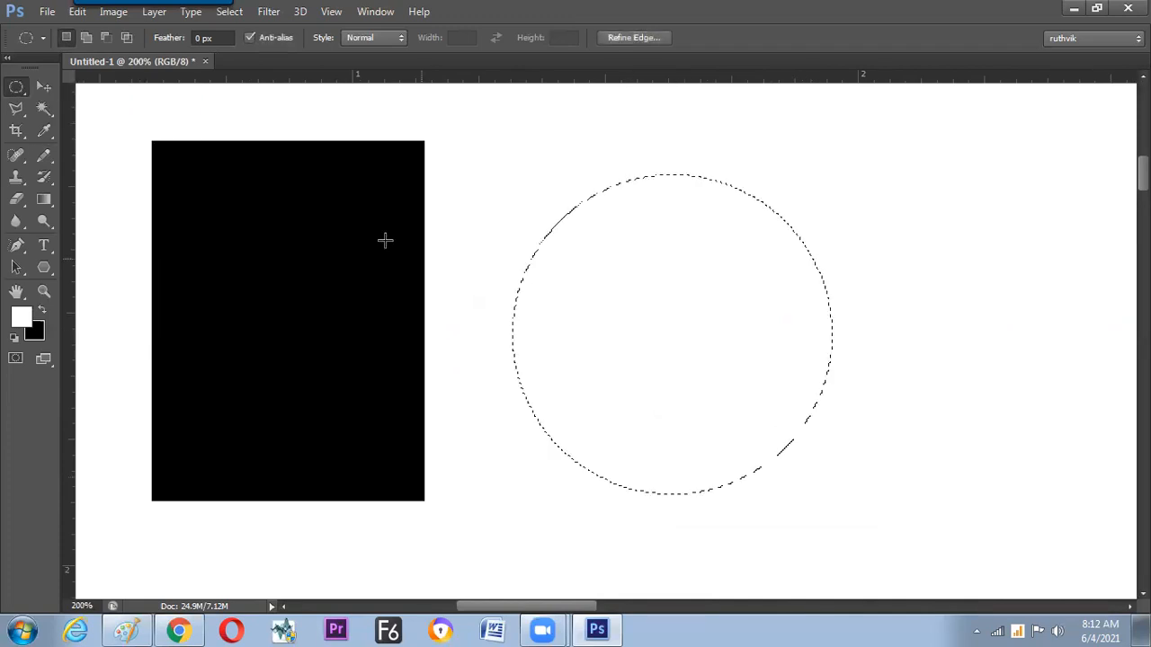
click(249, 38)
key(ctrl+d)
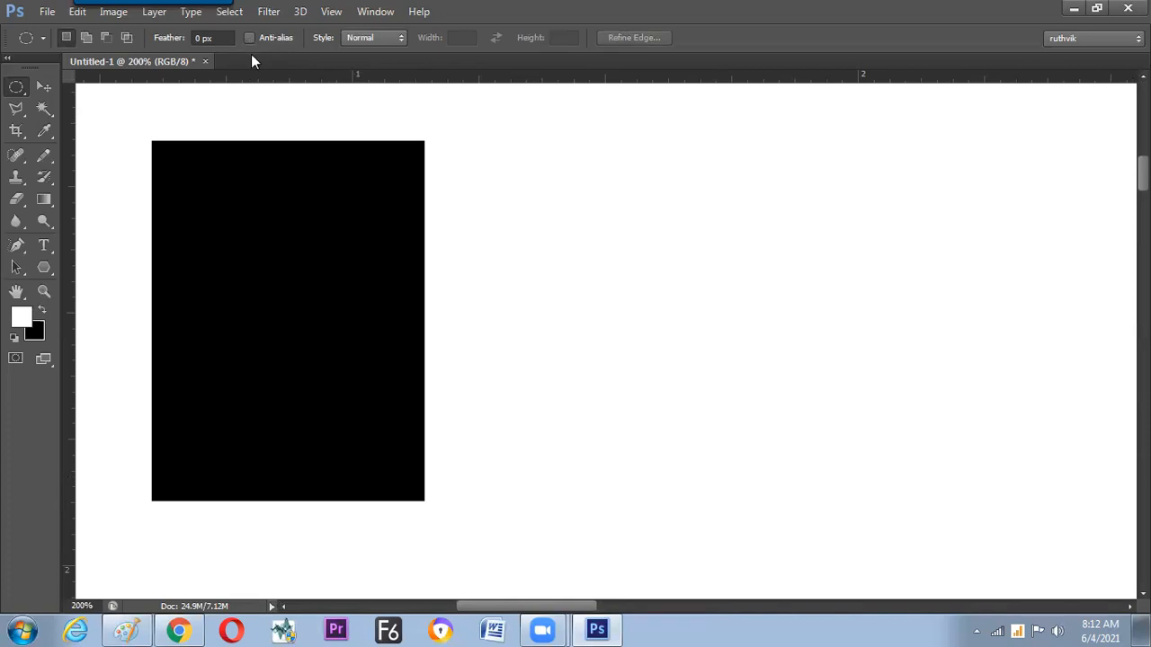
Step: Select a non-anti-aliased circle about 0.4 in across beside the black rectangle, fill it with black and deselect
right_click(27, 83)
click(79, 83)
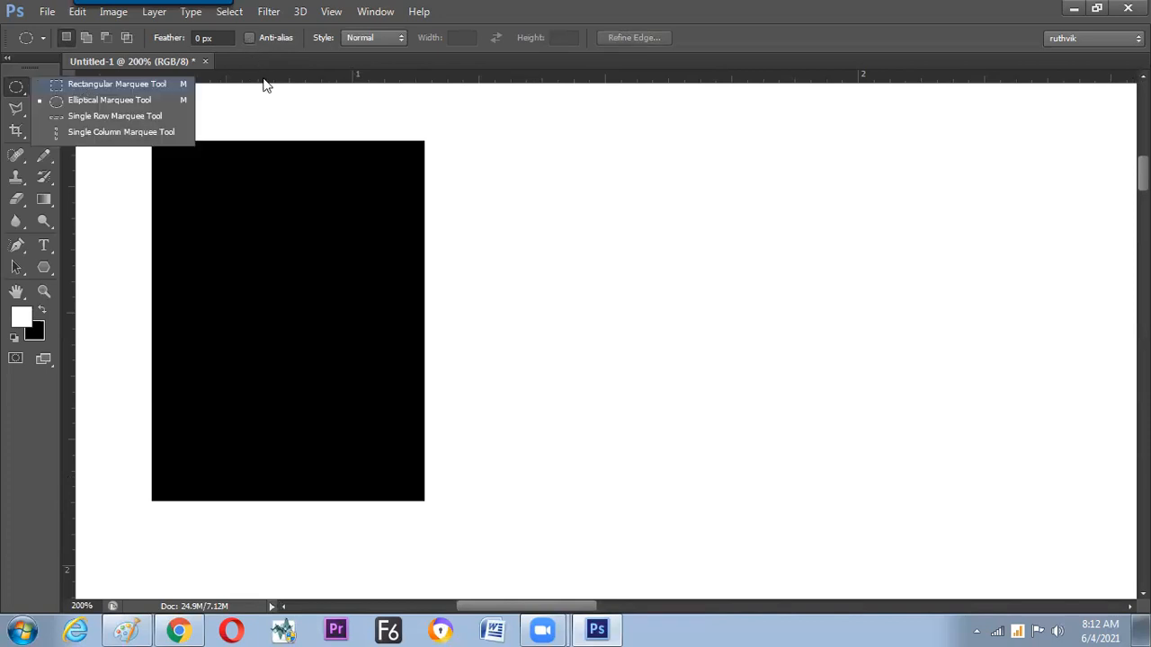
right_click(18, 87)
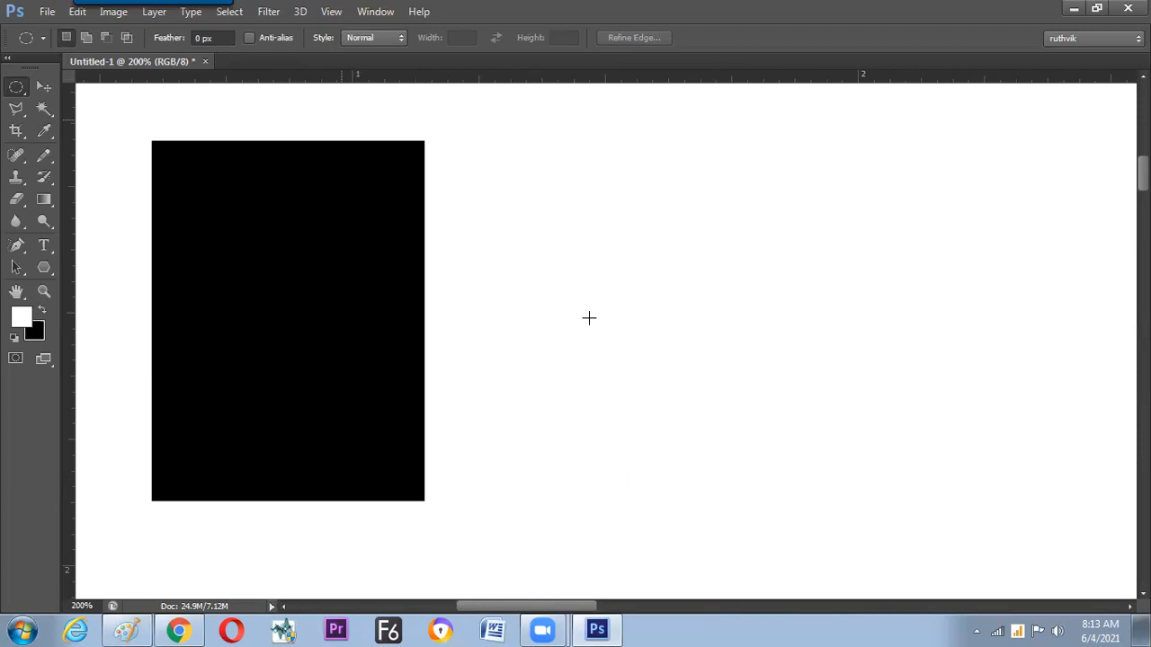
drag(597, 310, 706, 416)
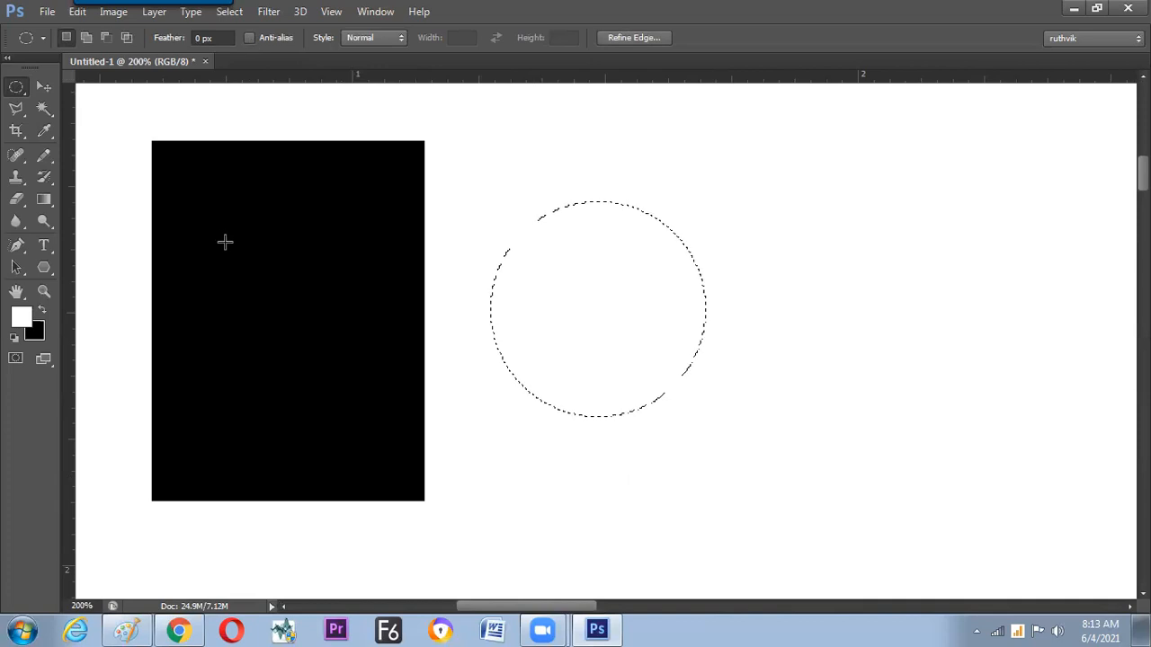
key(ctrl+BackSpace)
key(ctrl+d)
Step: Turn on Anti-alias, select a second circle about 0.4 in across beyond the first one, fill it with black and deselect
click(250, 38)
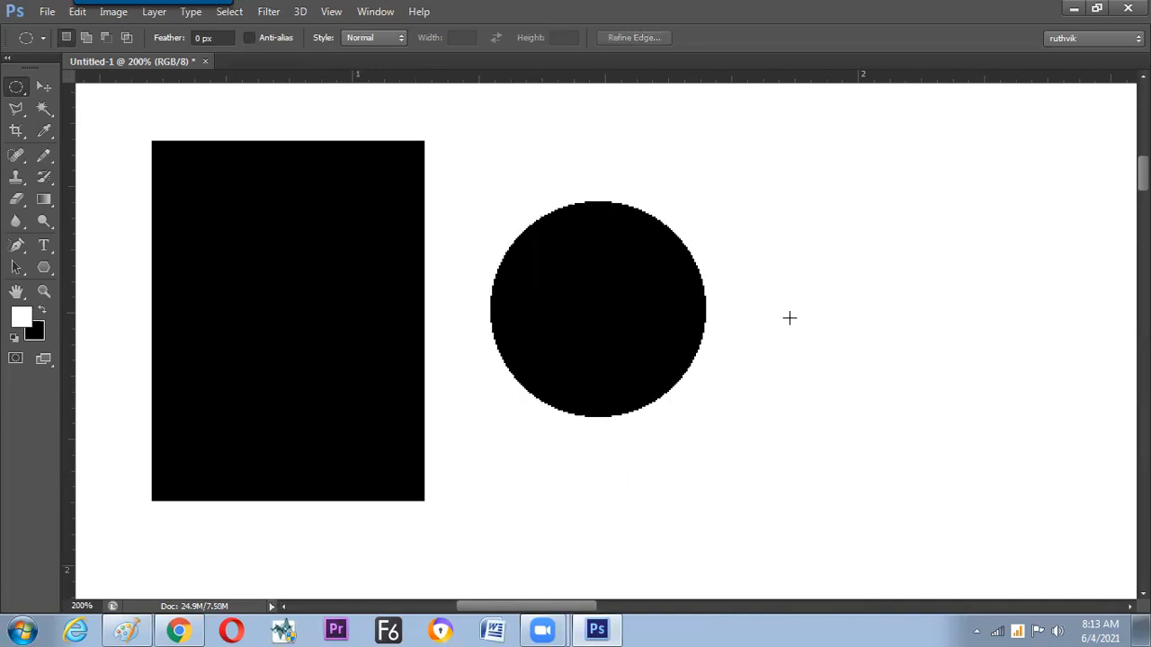
drag(913, 320, 1019, 452)
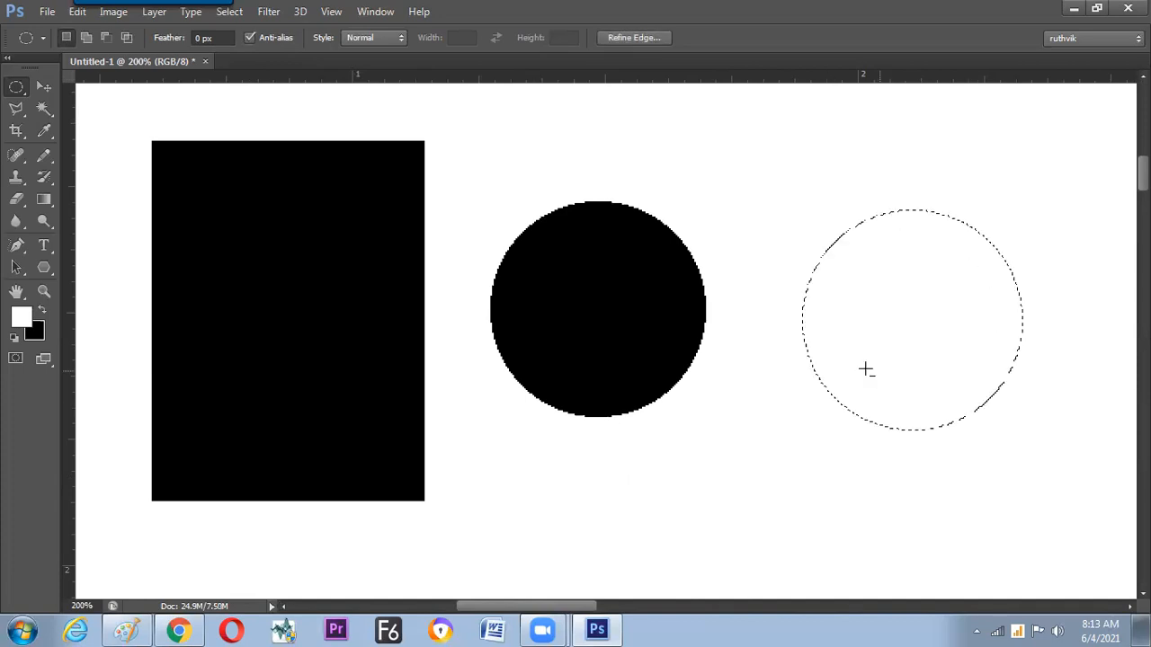
key(ctrl+BackSpace)
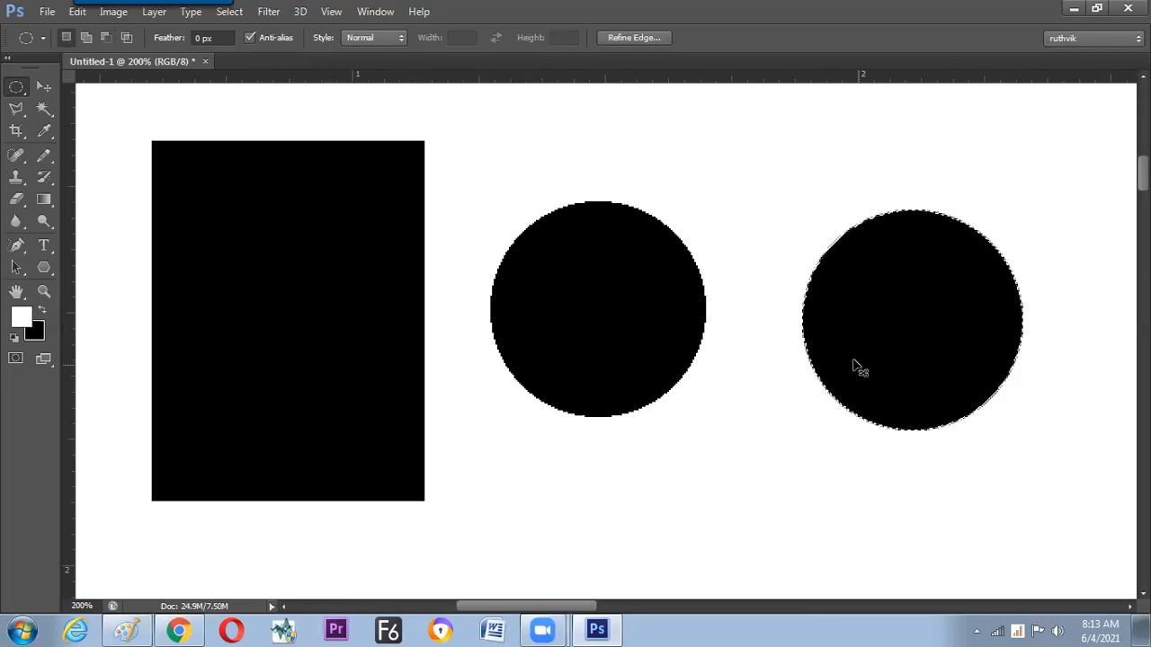
key(ctrl+d)
Step: Examine the pixel steps along the non-anti-aliased circle's edge at up to 1600% zoom
key(ctrl+plus)
drag(780, 342, 645, 359)
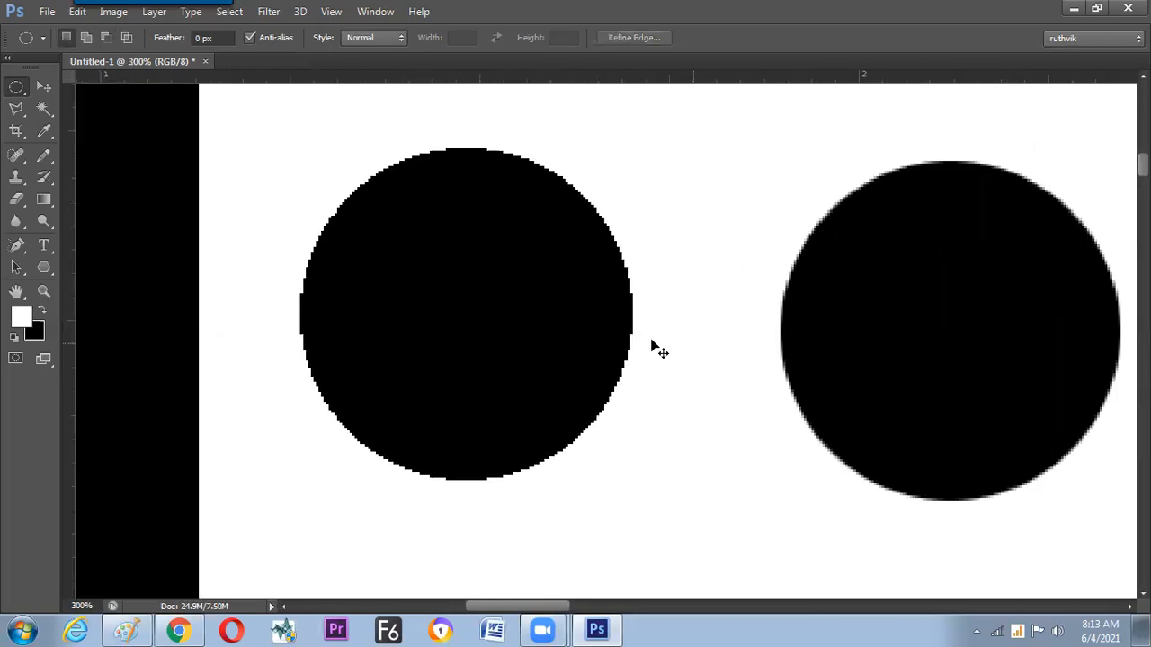
key(ctrl+plus)
key(ctrl+plus)
drag(248, 218, 272, 306)
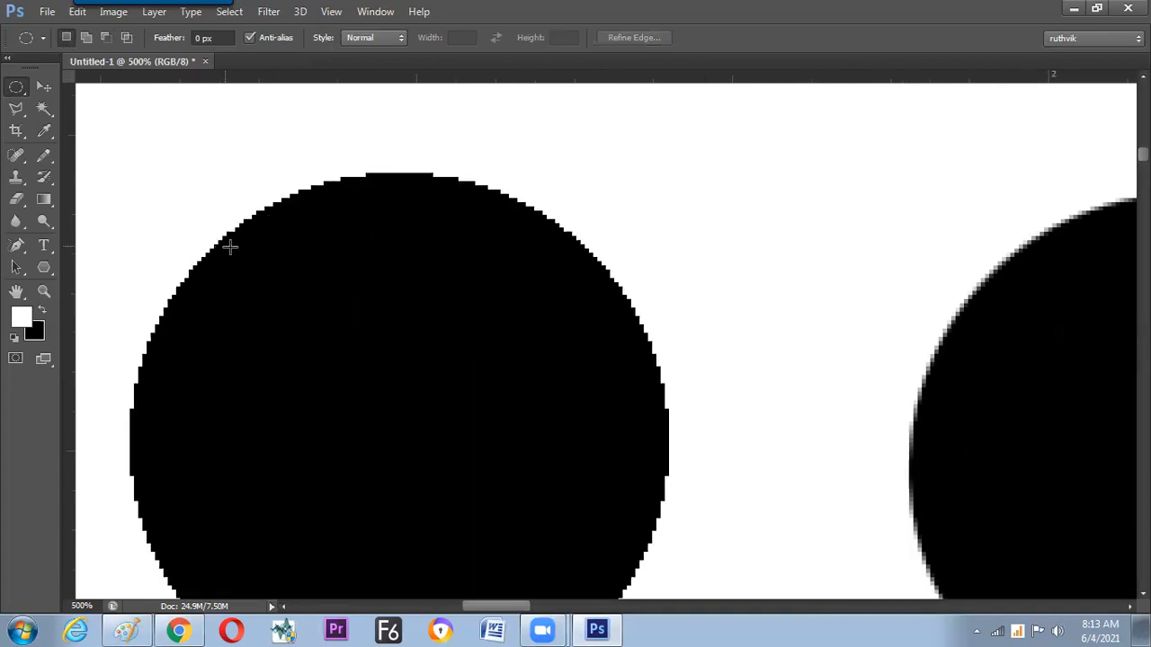
key(ctrl+plus)
key(ctrl+plus)
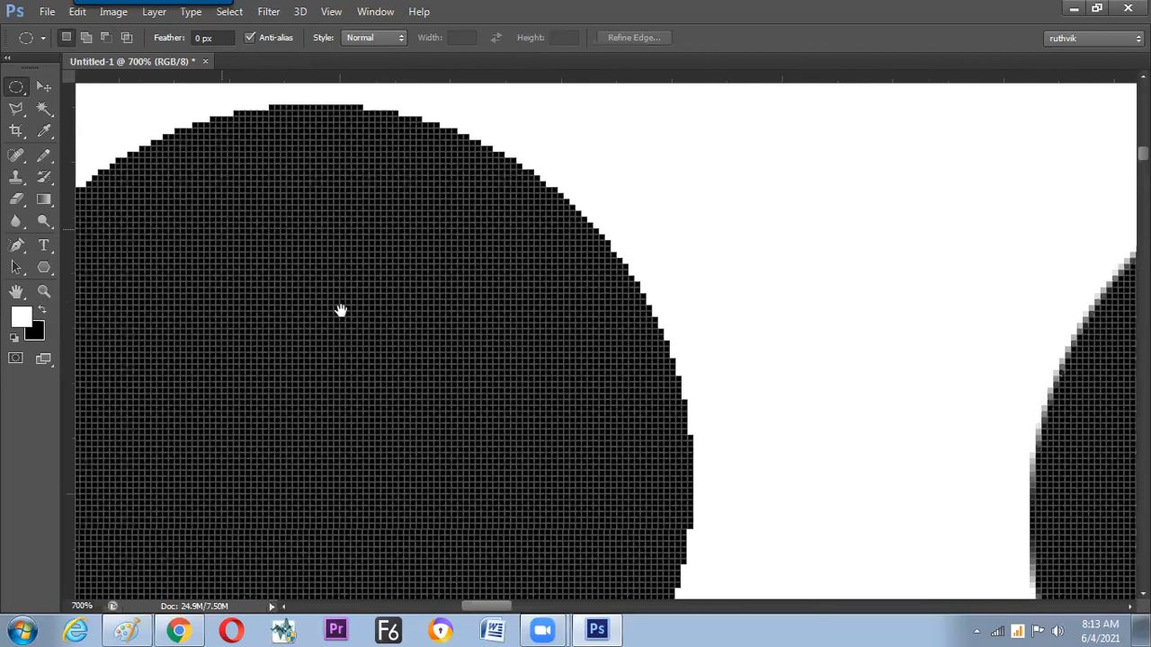
key(ctrl+plus)
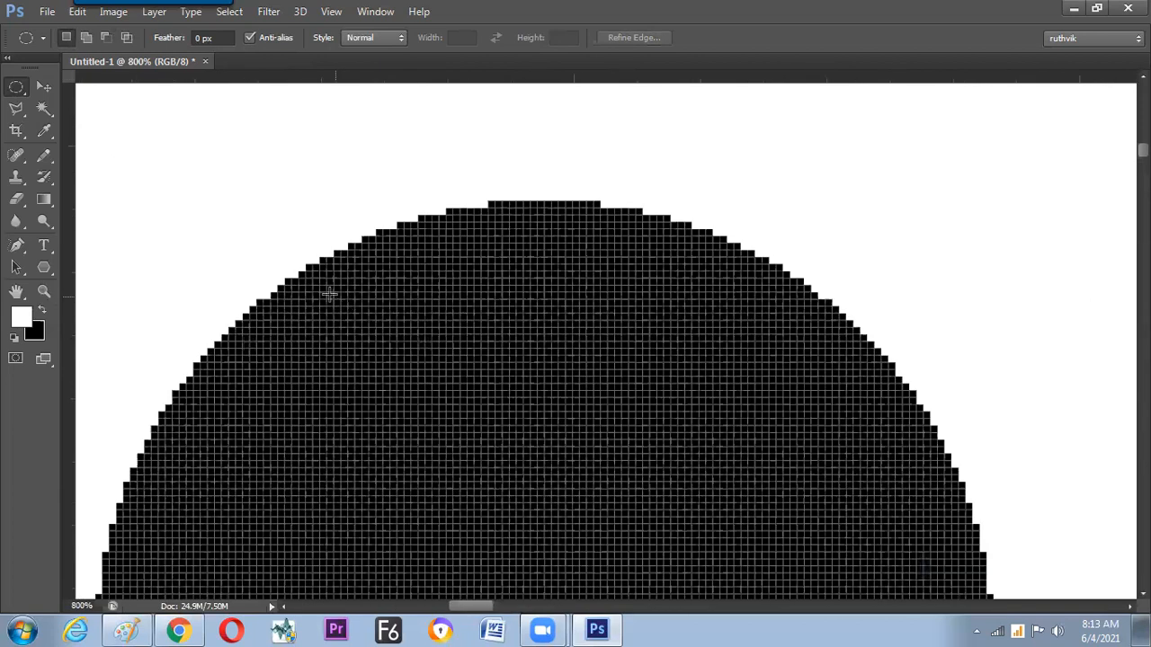
key(ctrl+plus)
key(ctrl+plus)
drag(256, 241, 406, 367)
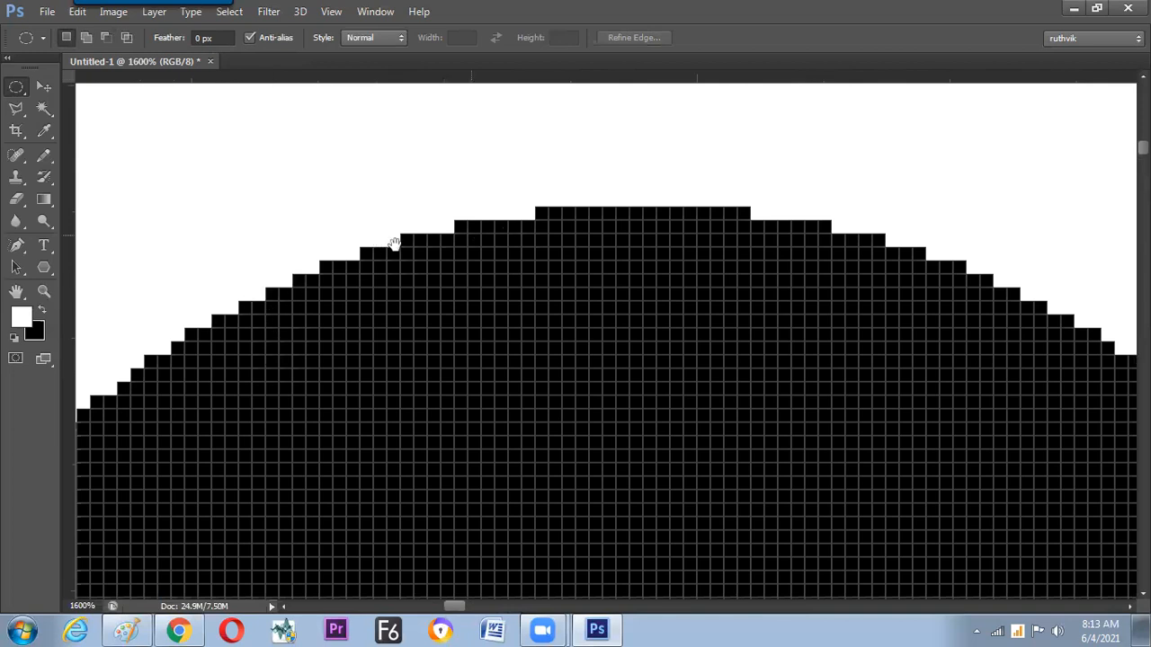
drag(610, 311, 310, 236)
drag(497, 327, 308, 258)
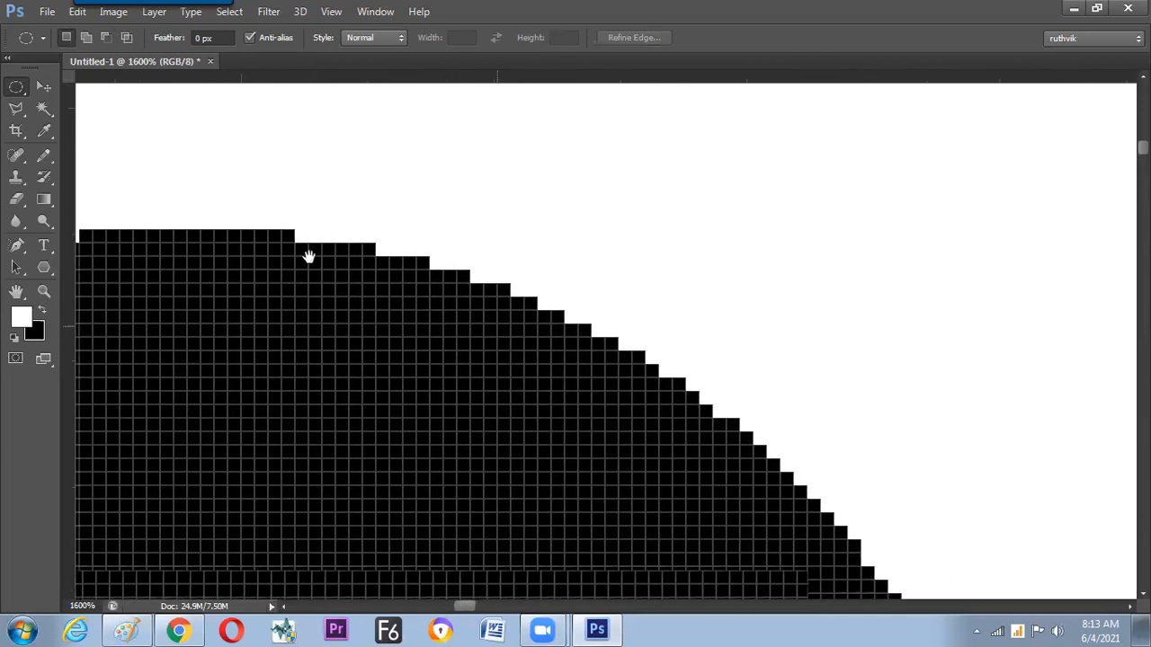
Step: Examine the edge pixels of the anti-aliased circle at 1600% zoom and compare both circles at 800%
drag(477, 285, 288, 287)
drag(508, 312, 383, 251)
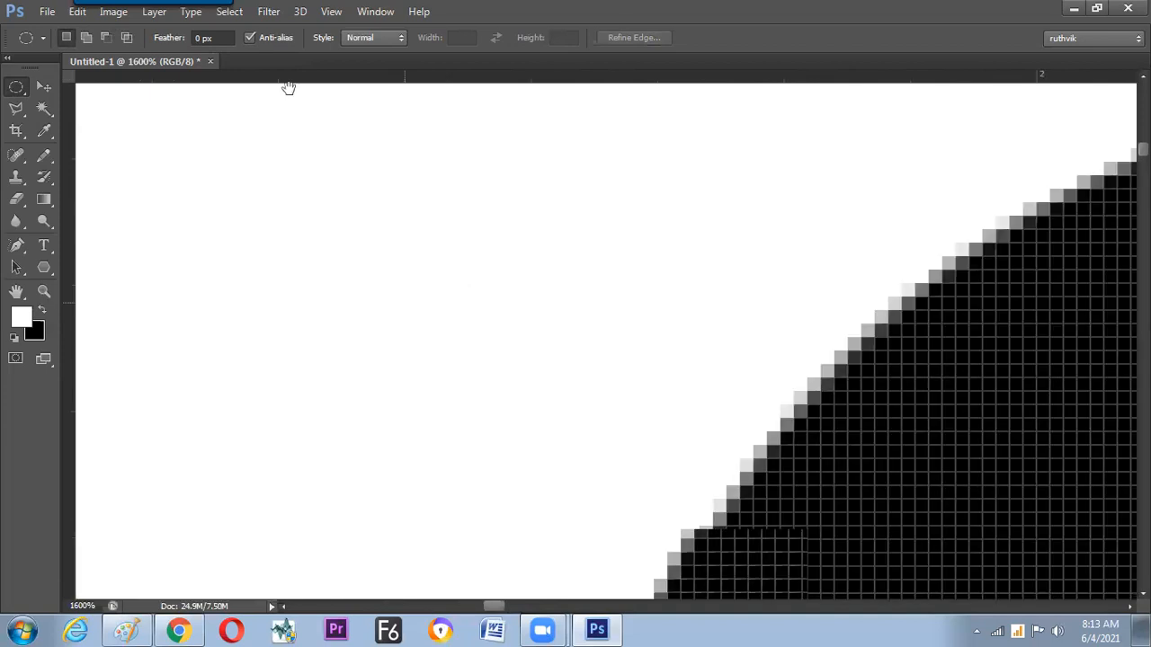
drag(546, 310, 330, 294)
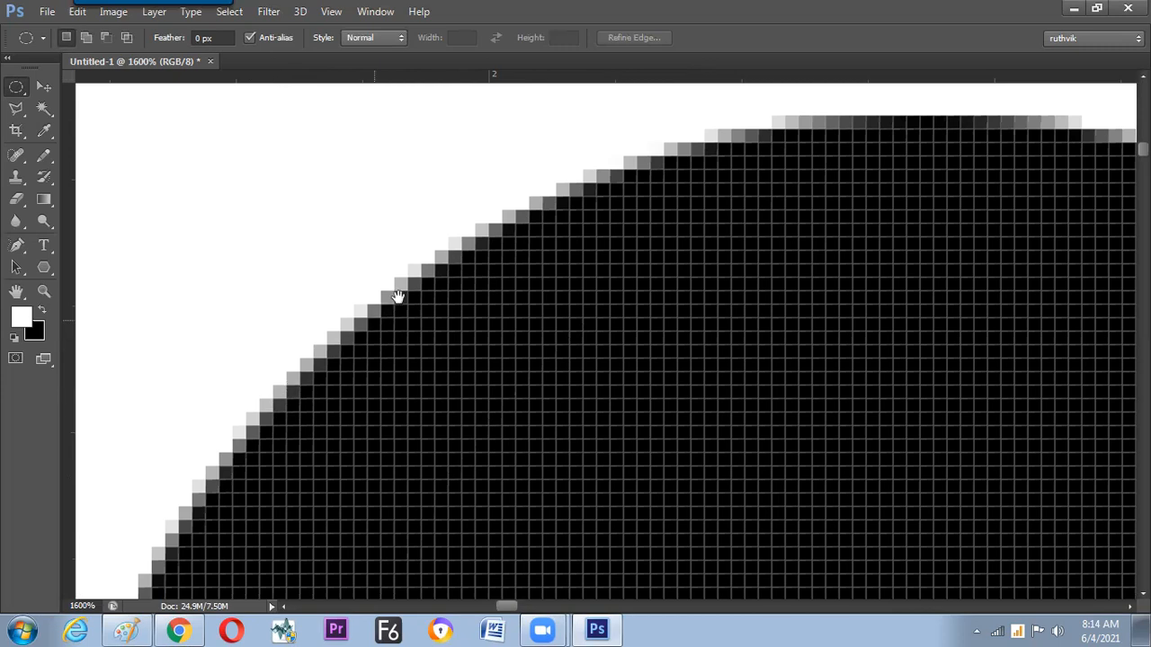
scroll(378, 347, left, 5)
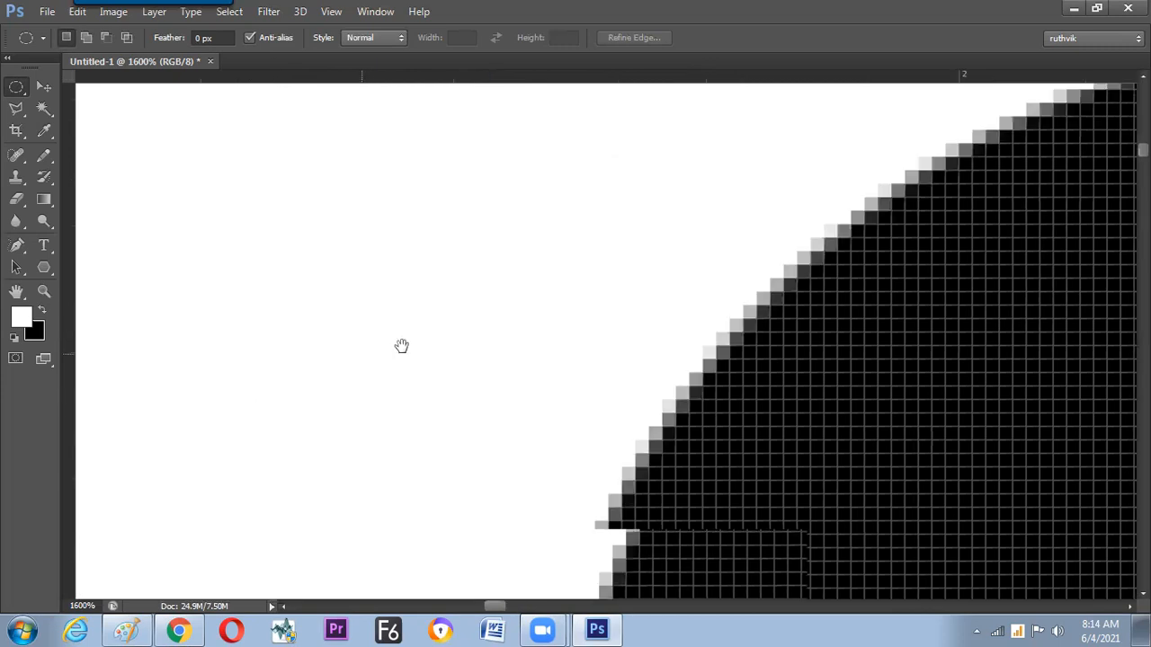
key(ctrl+minus)
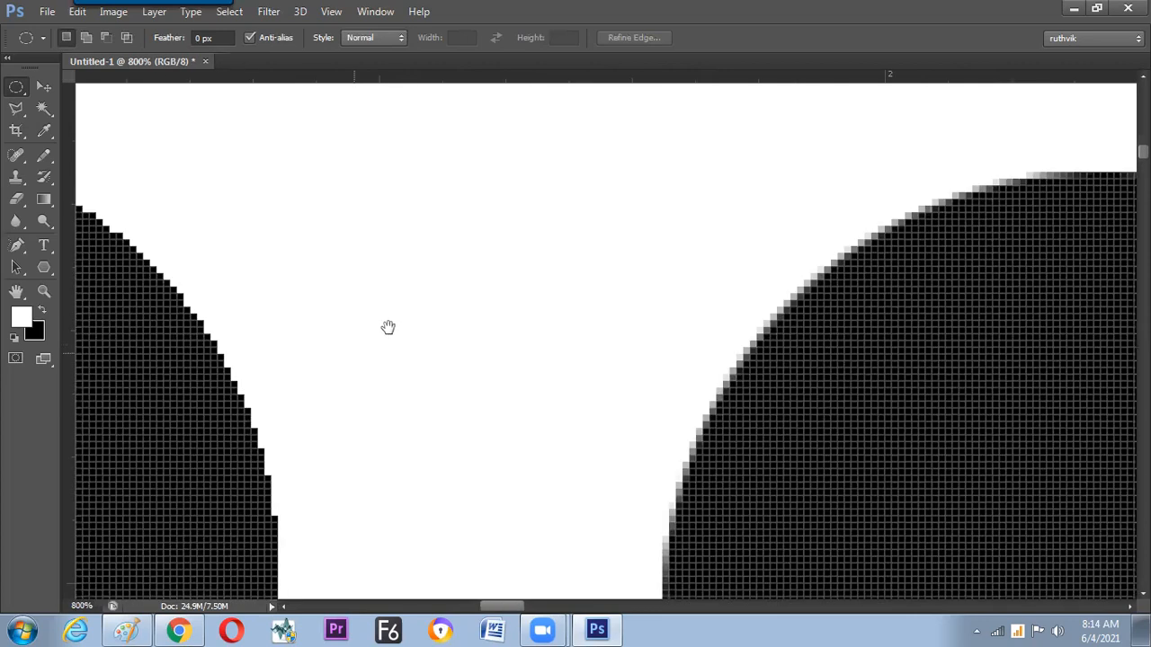
Step: Inspect the black rectangle's straight edge and upper corner pixels at up to 1200% zoom
scroll(350, 334, left, 10)
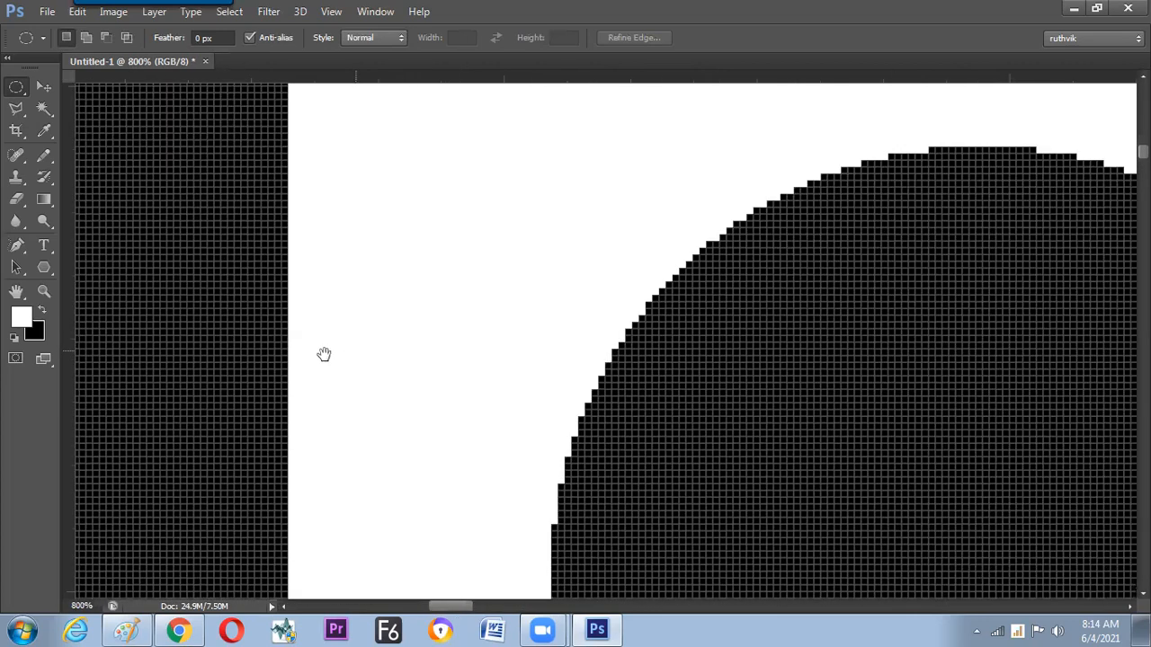
drag(284, 331, 318, 340)
key(ctrl+plus)
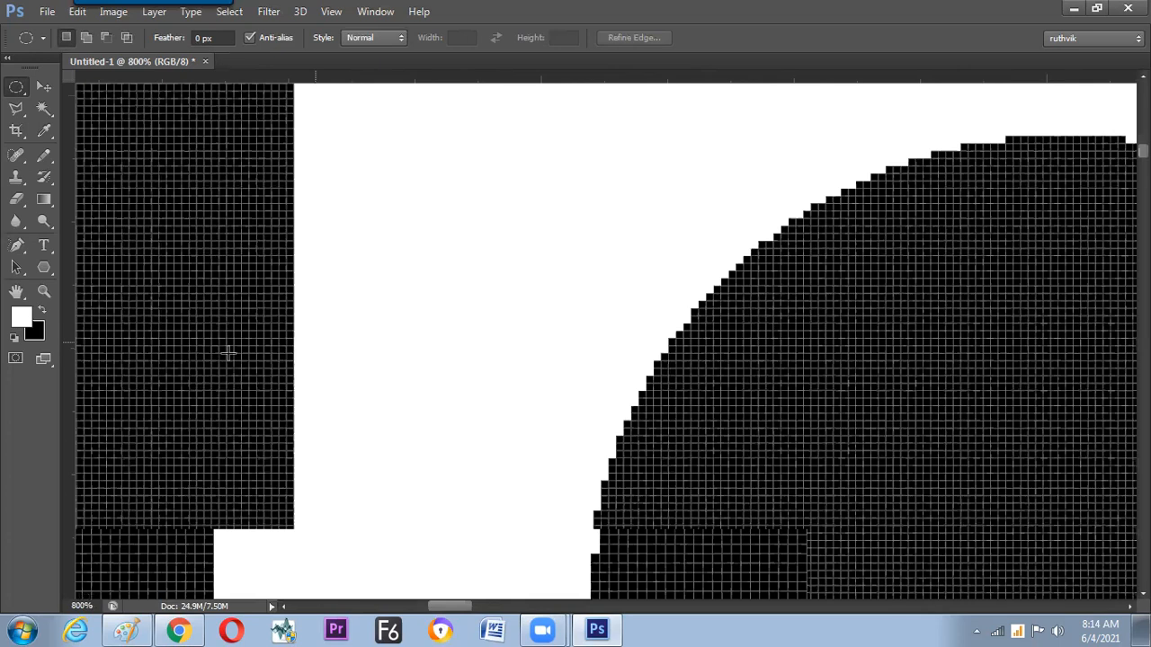
drag(198, 329, 339, 372)
drag(344, 198, 351, 321)
drag(401, 263, 408, 324)
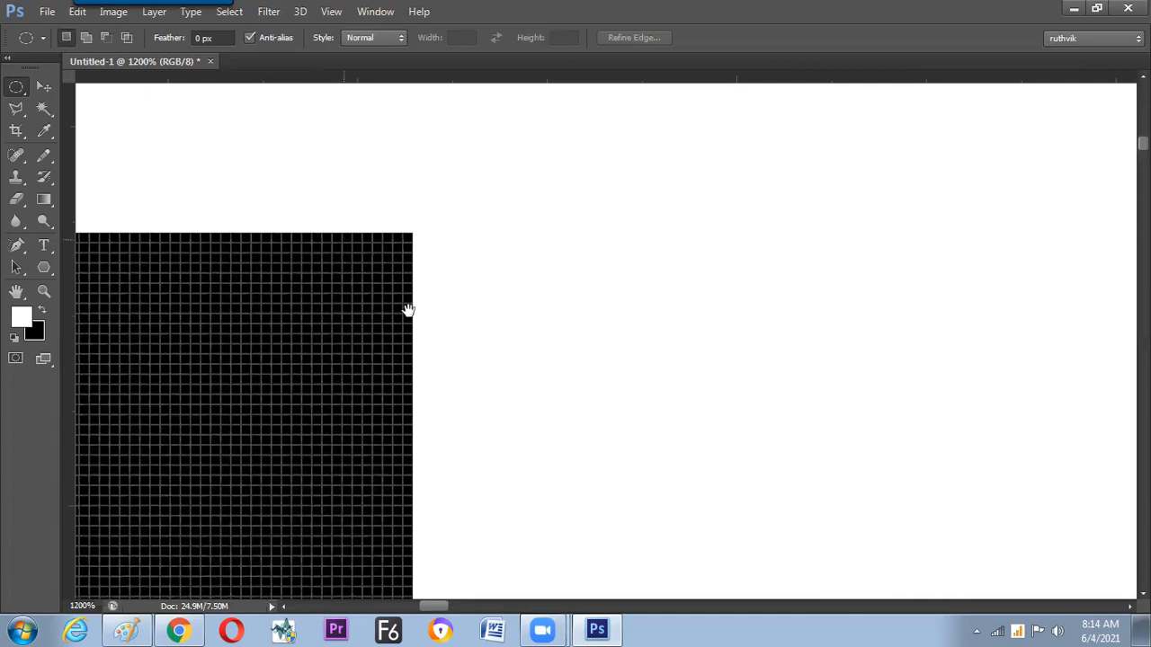
Step: Re-examine the non-anti-aliased circle's curved edge at 1200% zoom, from its top along both sides
drag(503, 339, 420, 324)
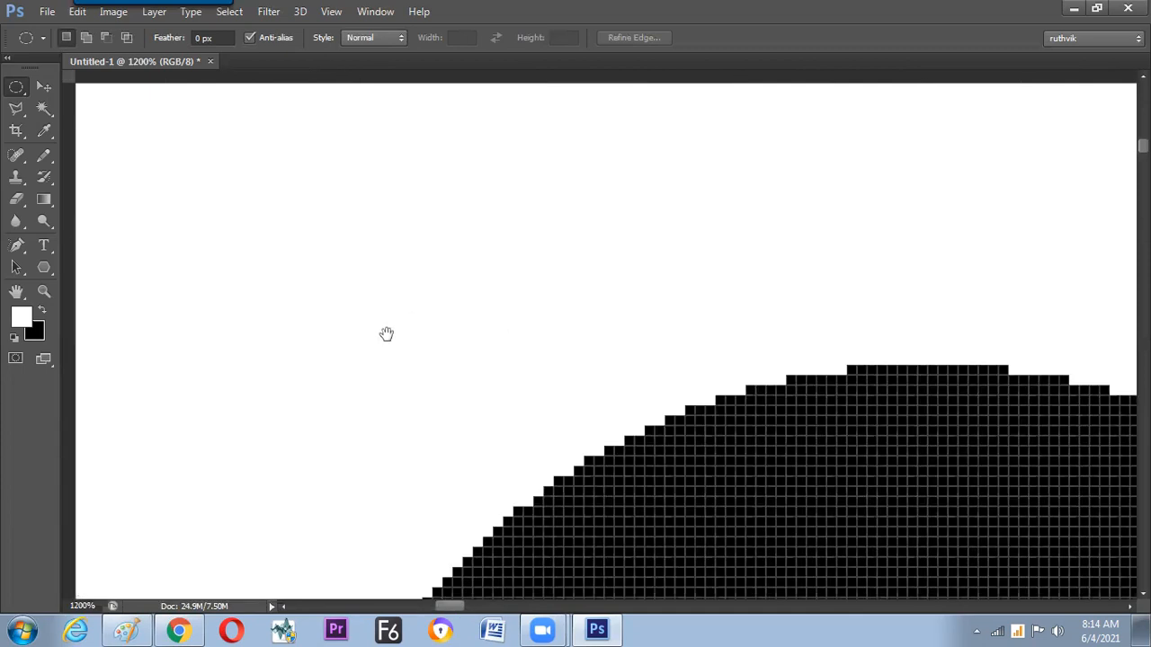
drag(639, 491, 362, 316)
drag(555, 327, 396, 294)
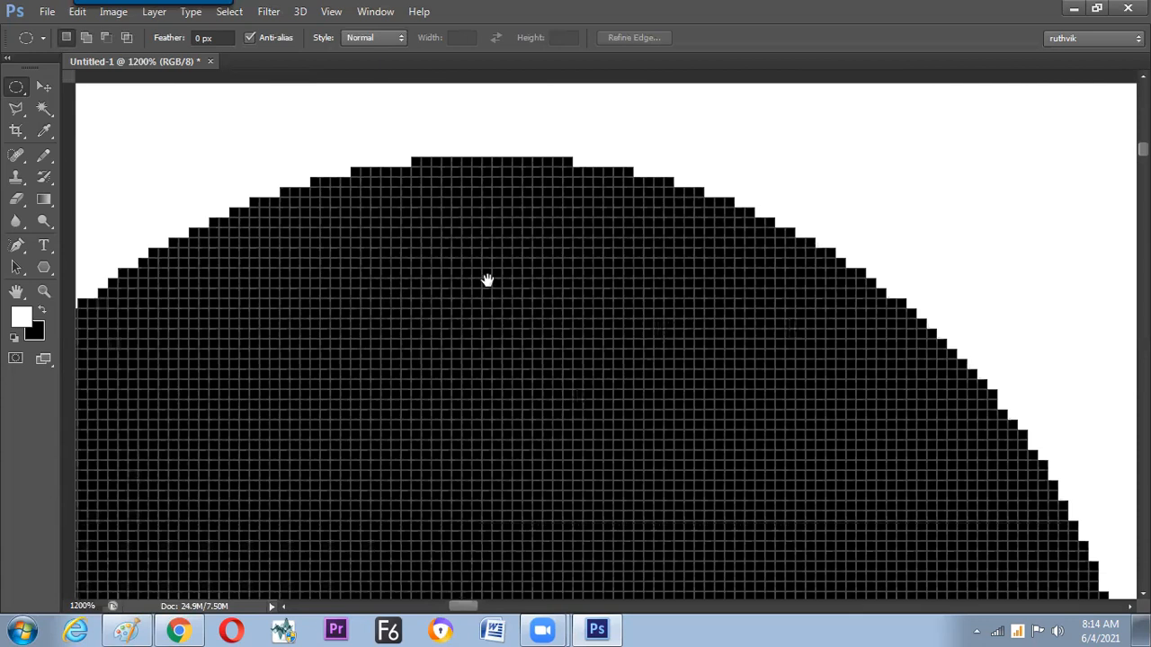
drag(487, 281, 798, 283)
drag(290, 394, 370, 326)
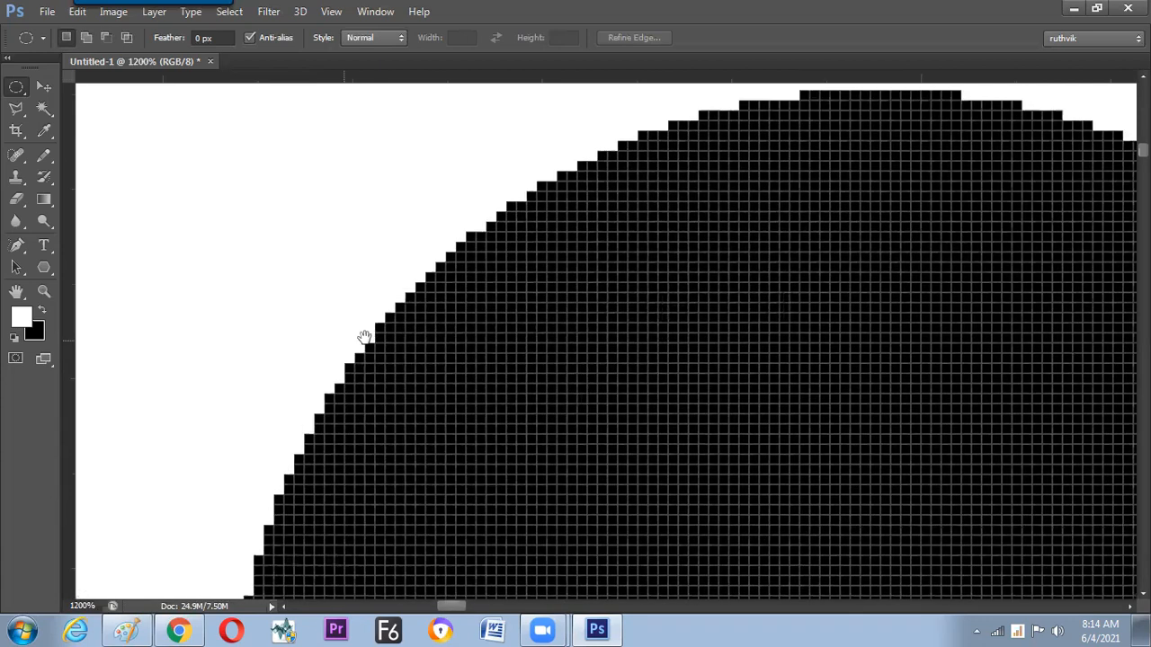
Step: Use the Zoom tool to view the page at print size, fill screen and actual pixels, ending on the three black shapes
click(103, 605)
click(295, 331)
right_click(329, 302)
click(208, 277)
click(40, 292)
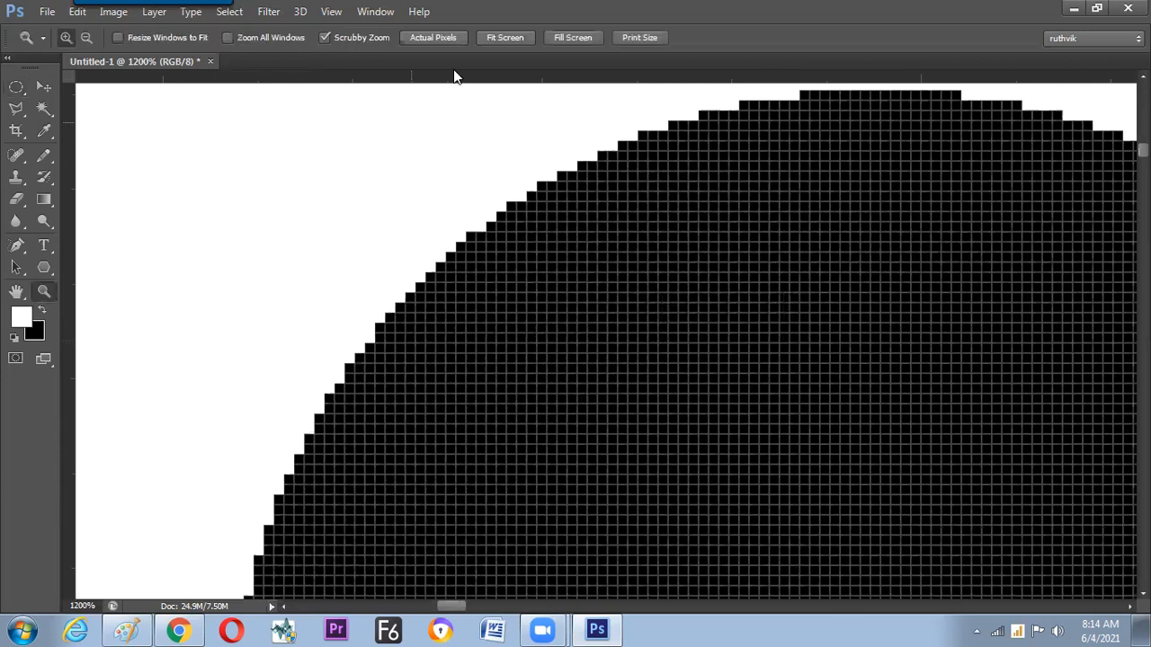
click(632, 38)
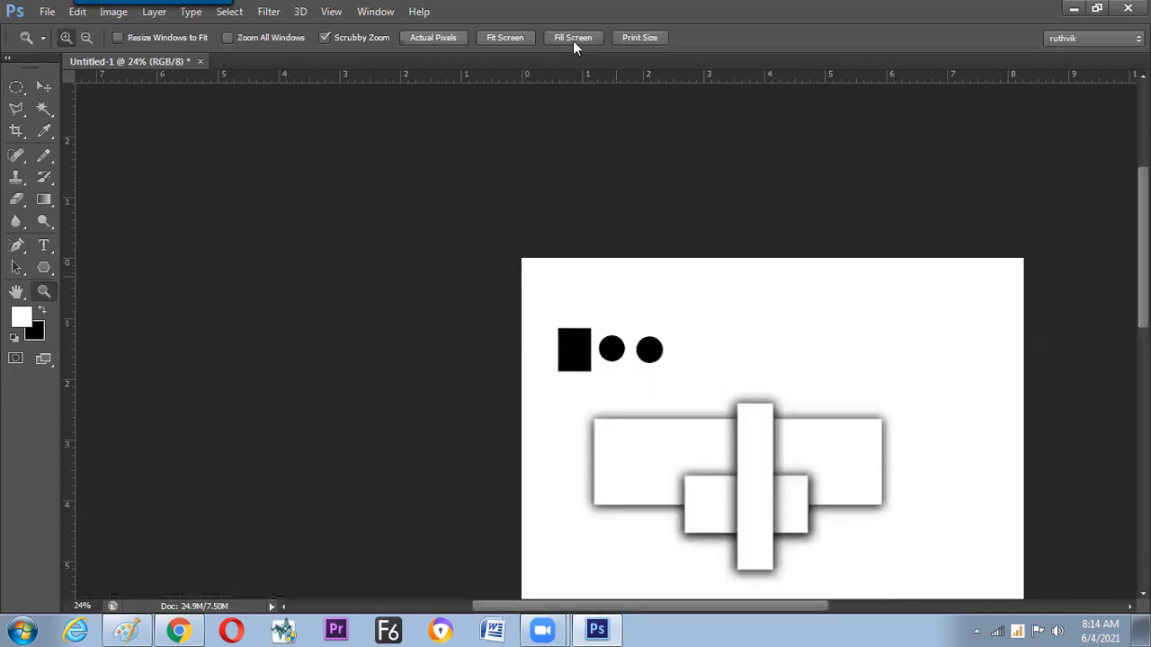
click(442, 37)
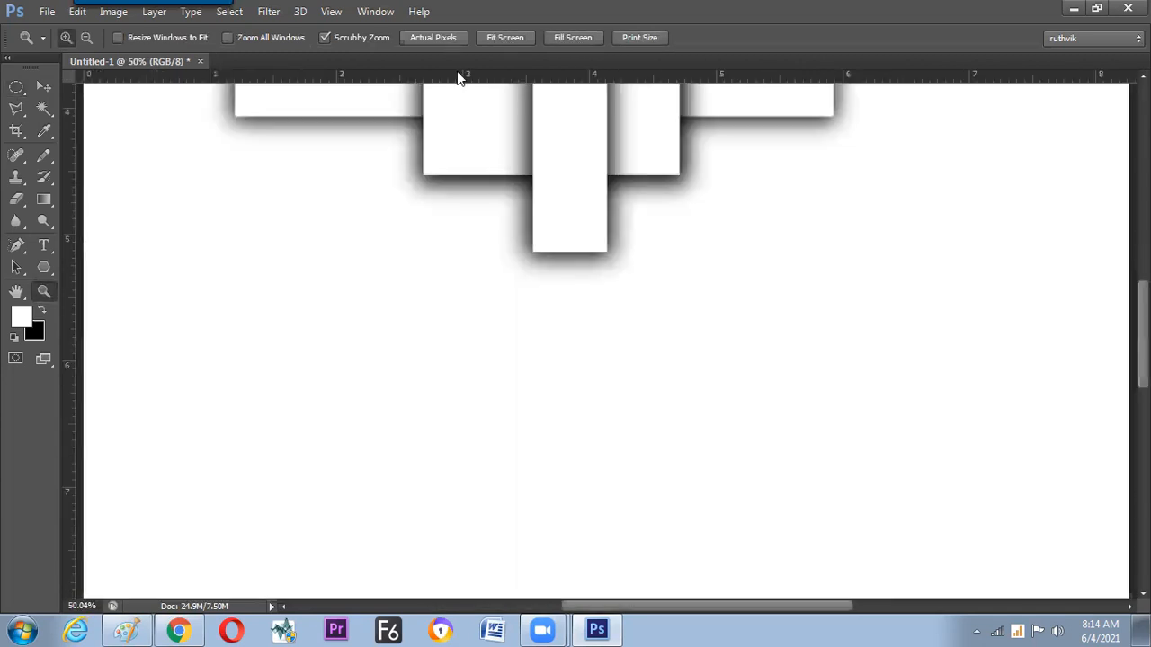
key(space)
drag(319, 206, 521, 437)
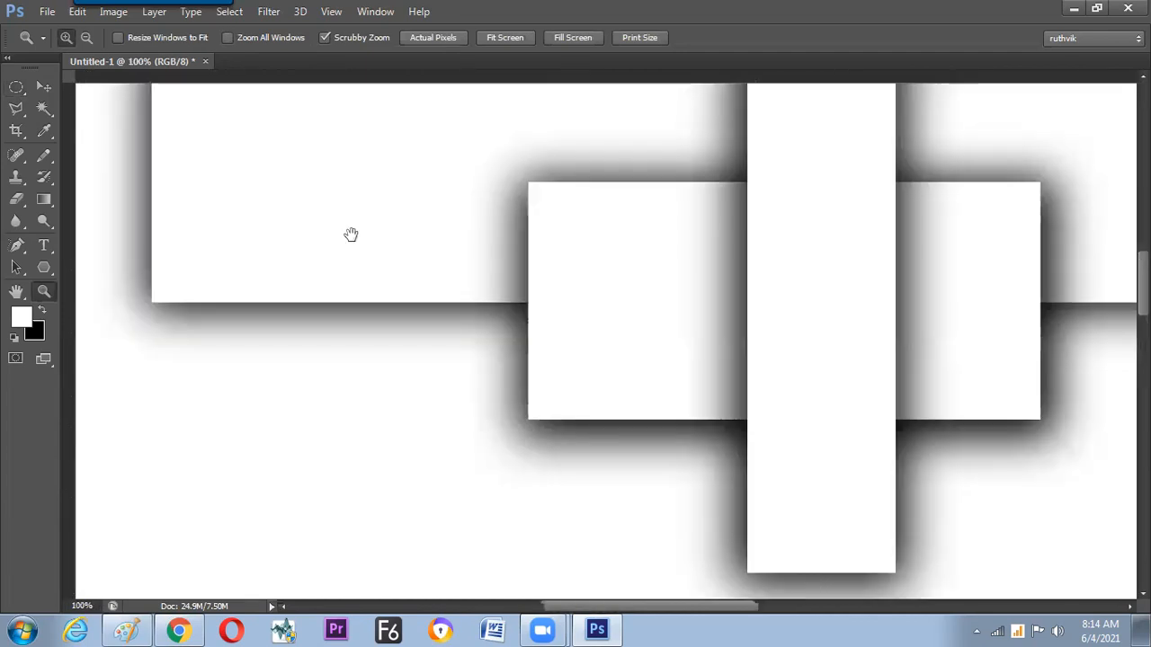
drag(351, 235, 467, 431)
drag(542, 363, 455, 365)
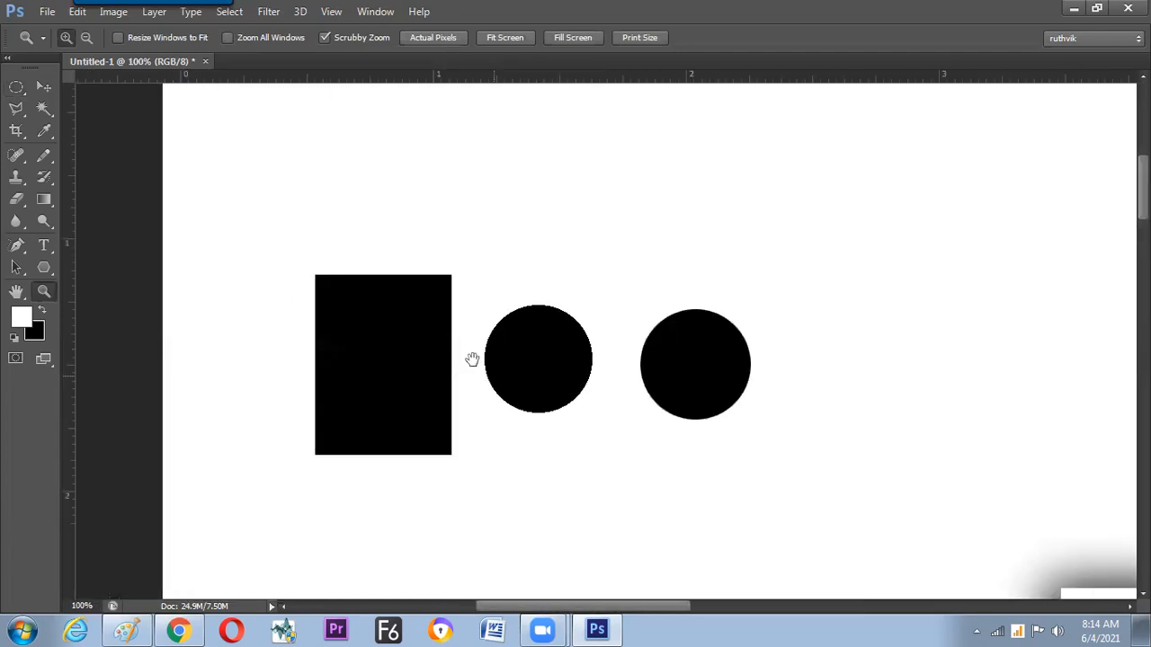
drag(597, 395, 466, 354)
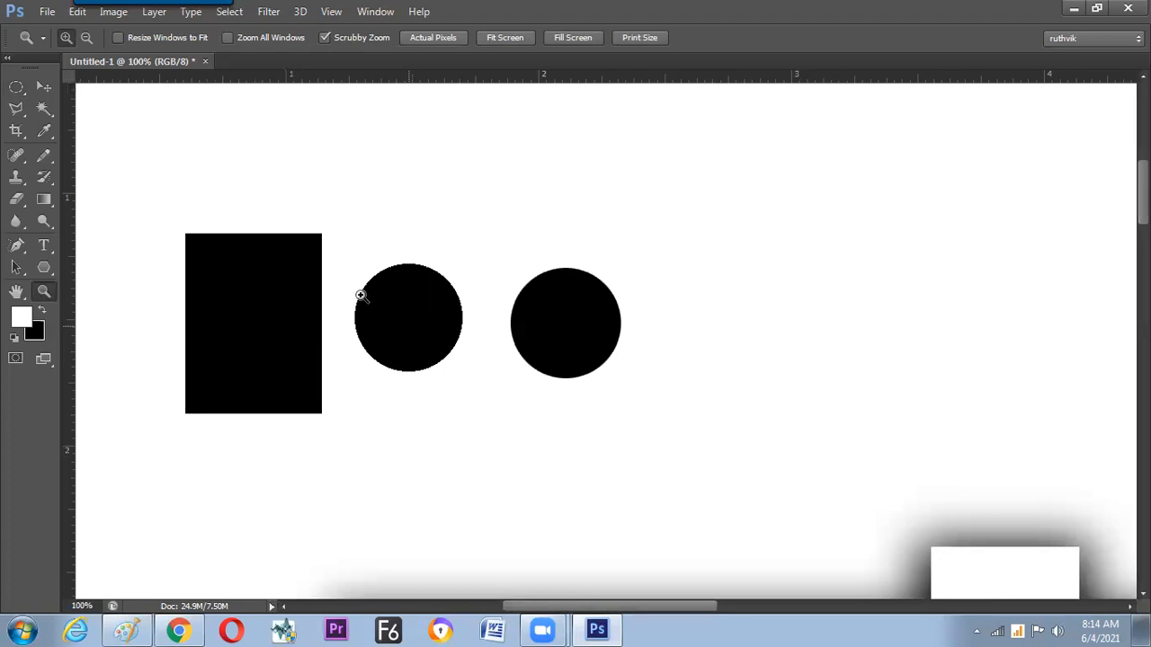
Step: Switch to Paint and handwrite "Anti alias" inside a drawn frame, with a small ticked checkbox beside it
mouse_move(341, 311)
mouse_down()
mouse_move(436, 217)
mouse_move(353, 312)
mouse_move(374, 285)
mouse_move(372, 264)
mouse_move(341, 291)
mouse_up()
click(125, 623)
mouse_move(355, 219)
mouse_down()
mouse_move(341, 256)
mouse_move(357, 254)
mouse_up()
drag(346, 248, 376, 255)
mouse_move(385, 229)
mouse_down()
mouse_move(385, 255)
mouse_move(399, 239)
mouse_move(470, 241)
mouse_up()
drag(324, 220, 322, 216)
mouse_move(271, 269)
mouse_down()
mouse_move(292, 250)
mouse_move(271, 269)
mouse_up()
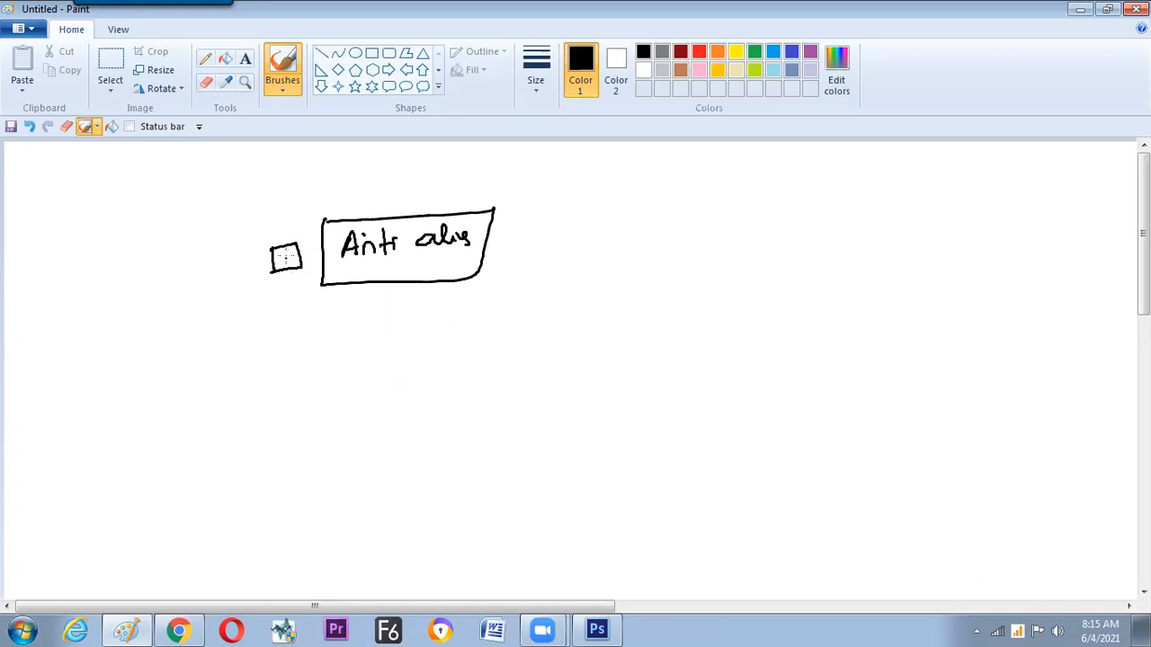
drag(284, 257, 305, 251)
Step: Draw a vertical divider beside the checkbox and handwrite an underlined "Feather" across from it, with an empty box below the word
drag(244, 205, 234, 310)
mouse_move(77, 257)
mouse_down()
mouse_move(89, 250)
mouse_move(106, 268)
mouse_up()
drag(130, 261, 144, 263)
mouse_move(152, 243)
mouse_down()
mouse_move(174, 261)
mouse_move(199, 248)
mouse_up()
drag(109, 305, 110, 328)
drag(79, 290, 198, 271)
drag(117, 331, 109, 302)
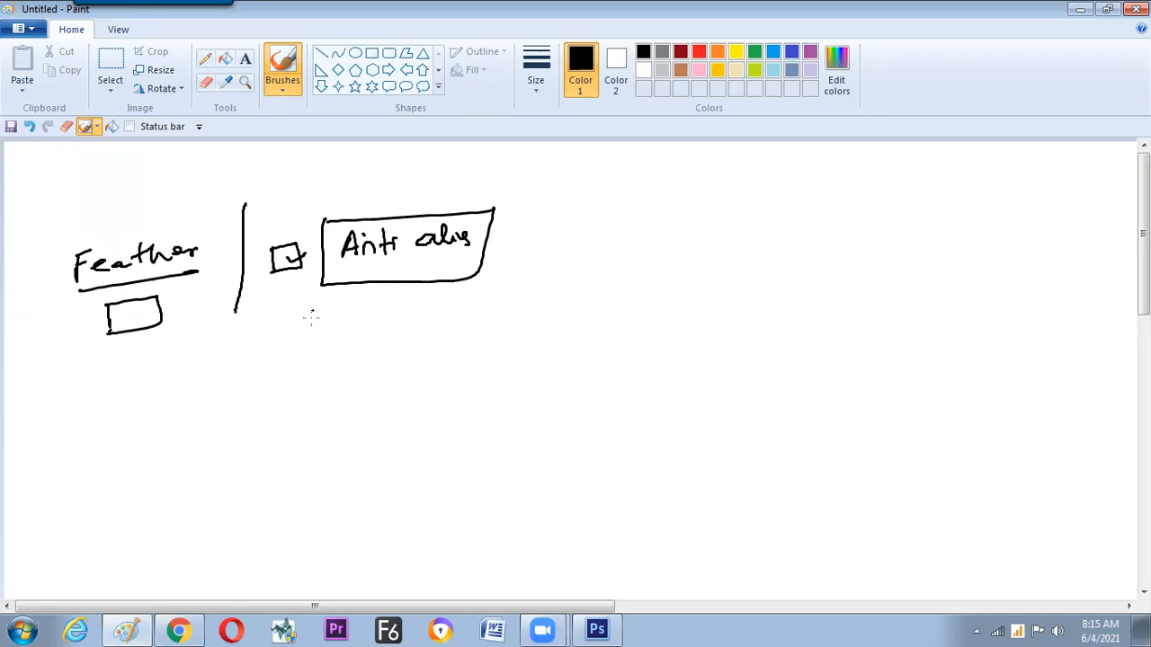
Step: Link Feather and Anti alias with a curved double-headed arrow over the divider, and draw a line above Feather
mouse_move(205, 223)
mouse_down()
mouse_move(228, 189)
mouse_move(267, 190)
mouse_move(286, 216)
mouse_up()
drag(196, 218, 289, 209)
drag(286, 246, 304, 245)
drag(59, 243, 184, 231)
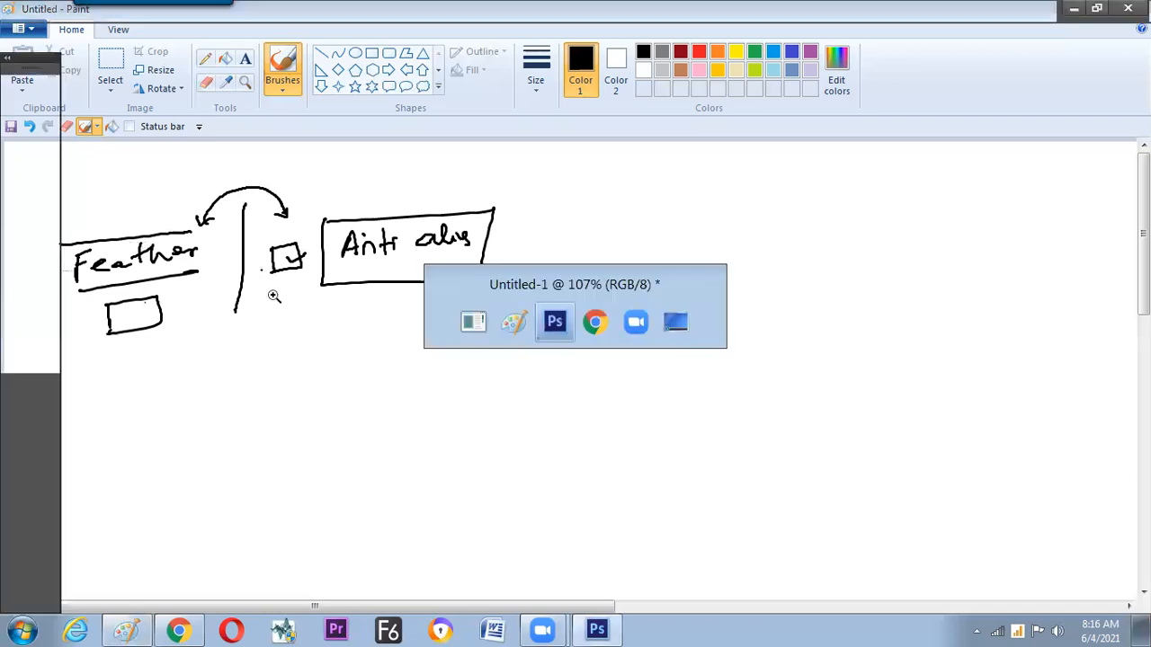
Step: Switch back to Photoshop at 100% zoom and activate the Elliptical Marquee tool, keeping its Style at Normal
key(alt+Tab)
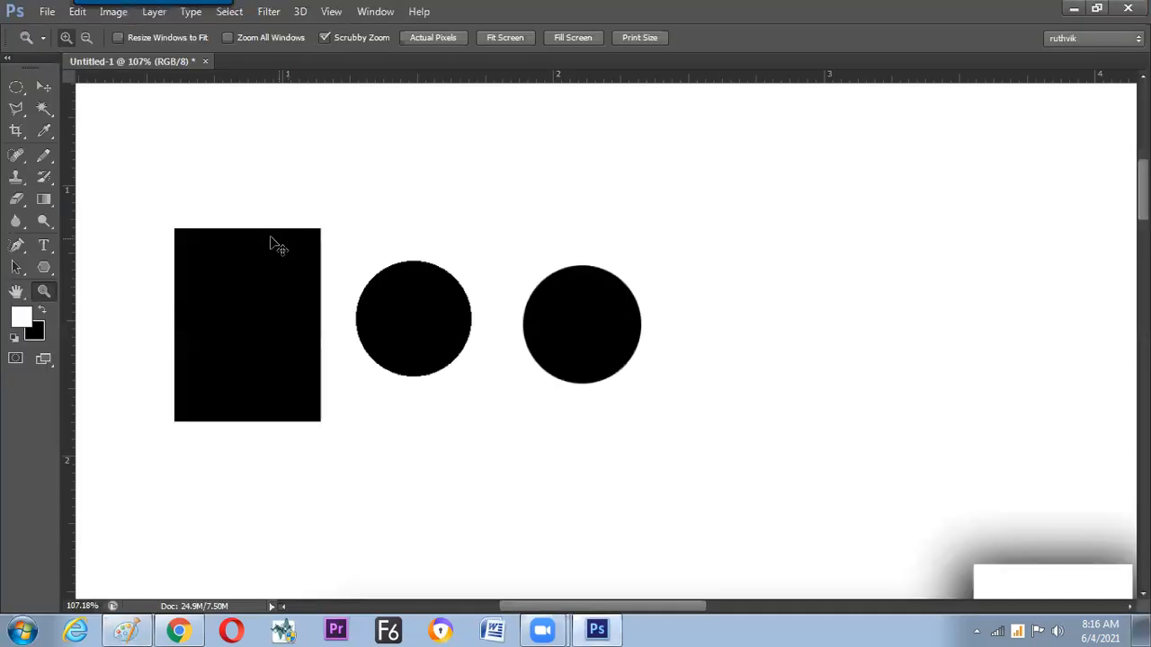
click(278, 249)
alt+click(290, 257)
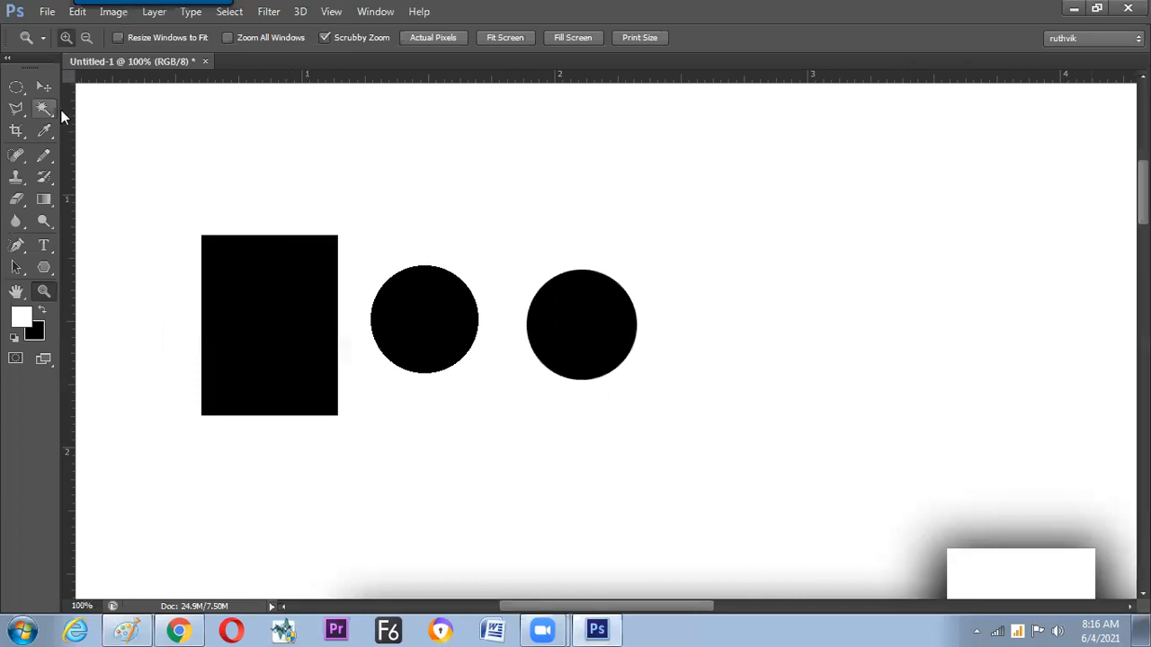
click(16, 87)
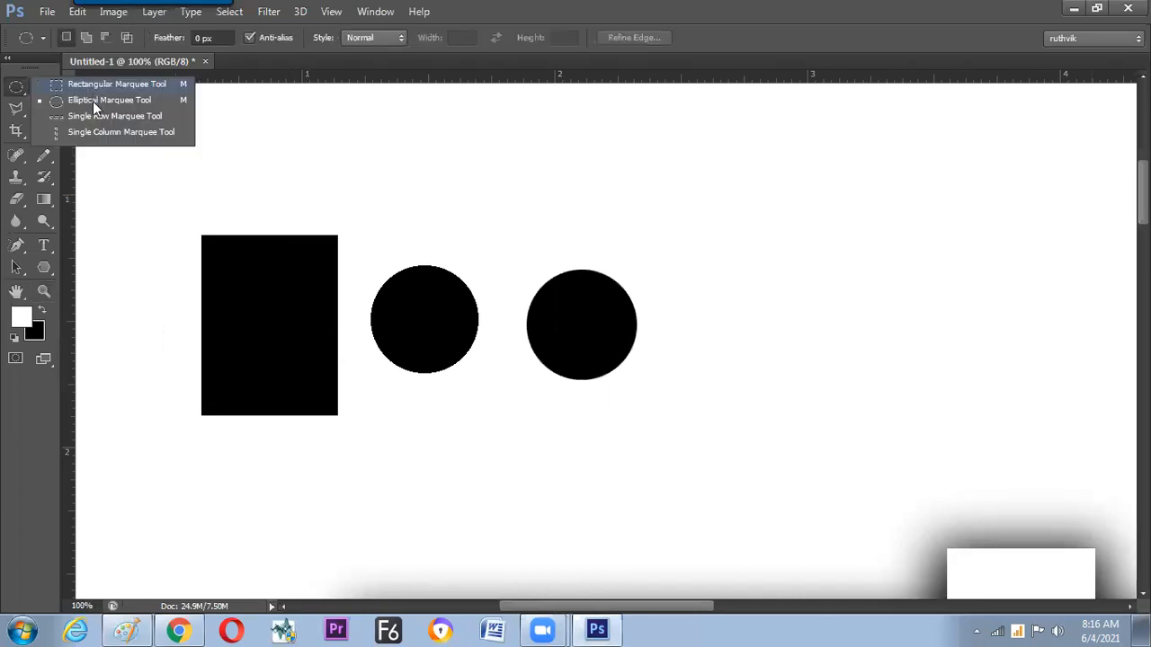
click(93, 99)
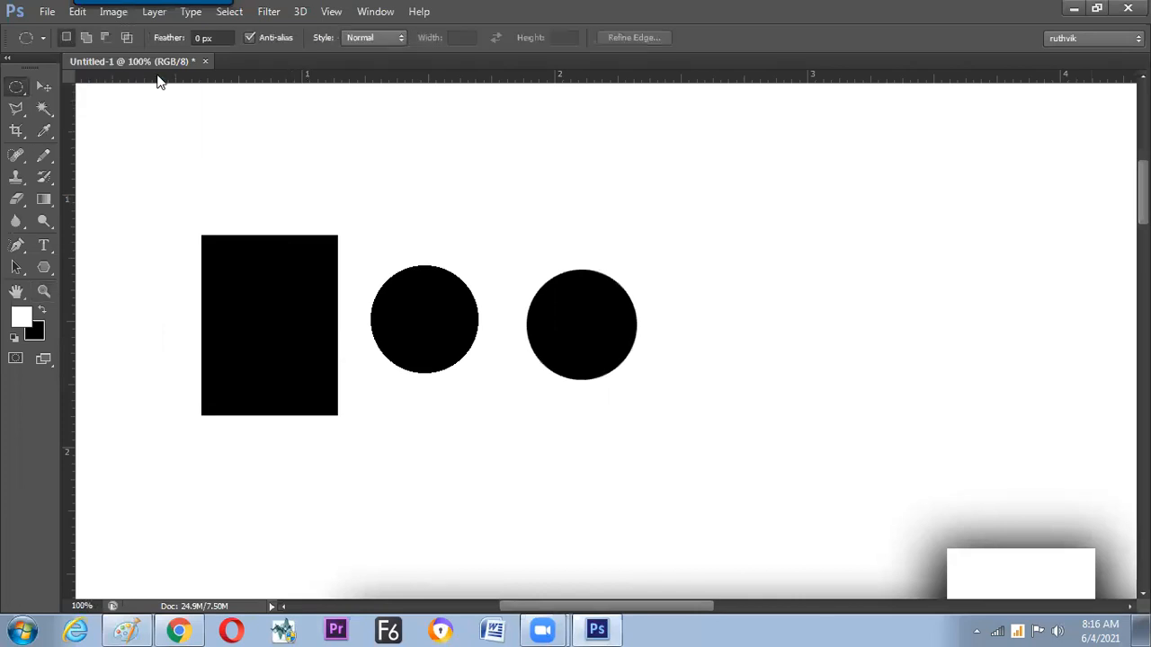
click(373, 37)
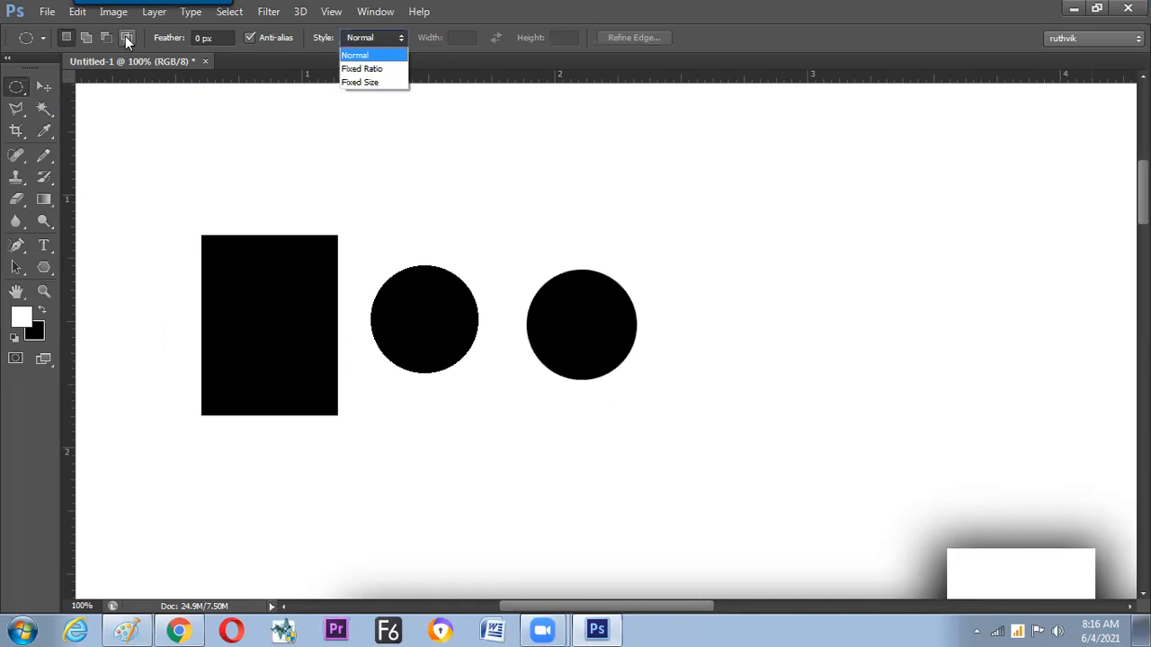
click(169, 148)
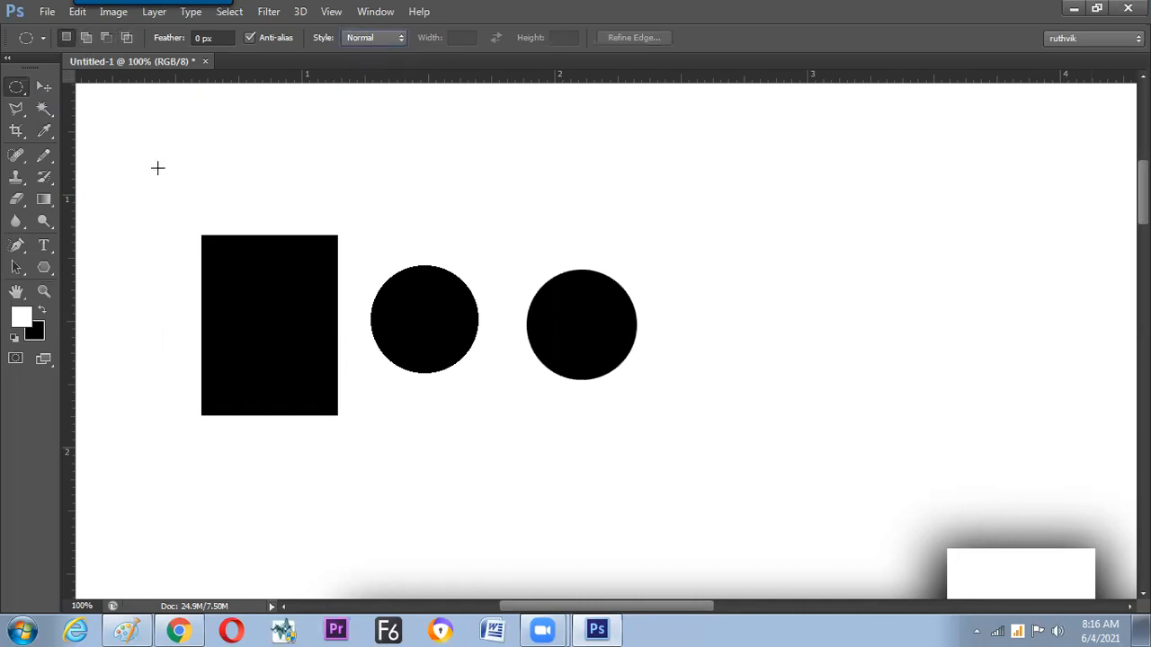
Step: Discard a small trial elliptical selection above the black rectangle and clear all the black shapes from the canvas
drag(167, 127, 222, 203)
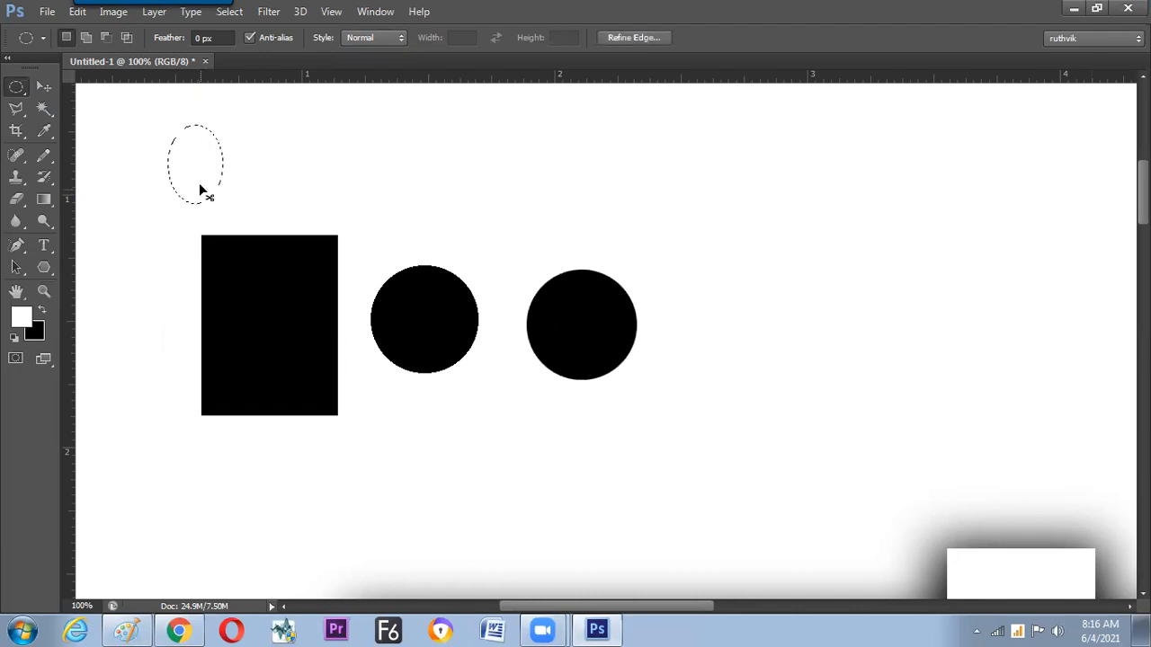
key(ctrl+d)
key(ctrl+BackSpace)
key(alt+BackSpace)
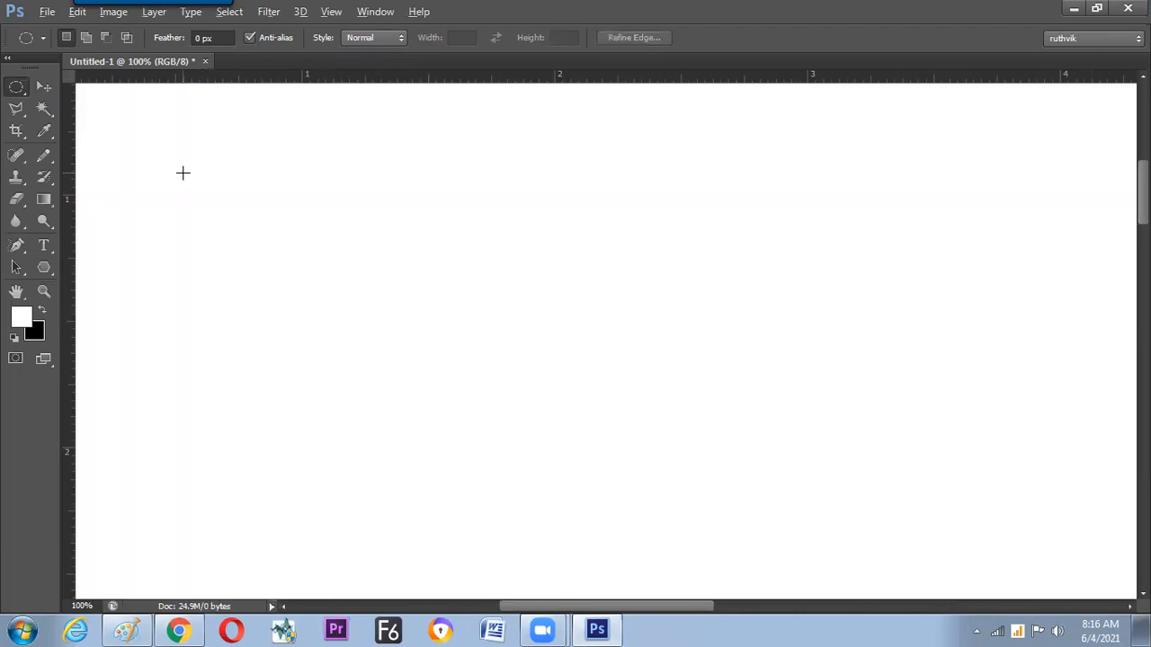
Step: Alternate between the Rectangular and Elliptical Marquee tools, ending with the Elliptical Marquee active
right_click(18, 90)
click(81, 101)
right_click(22, 88)
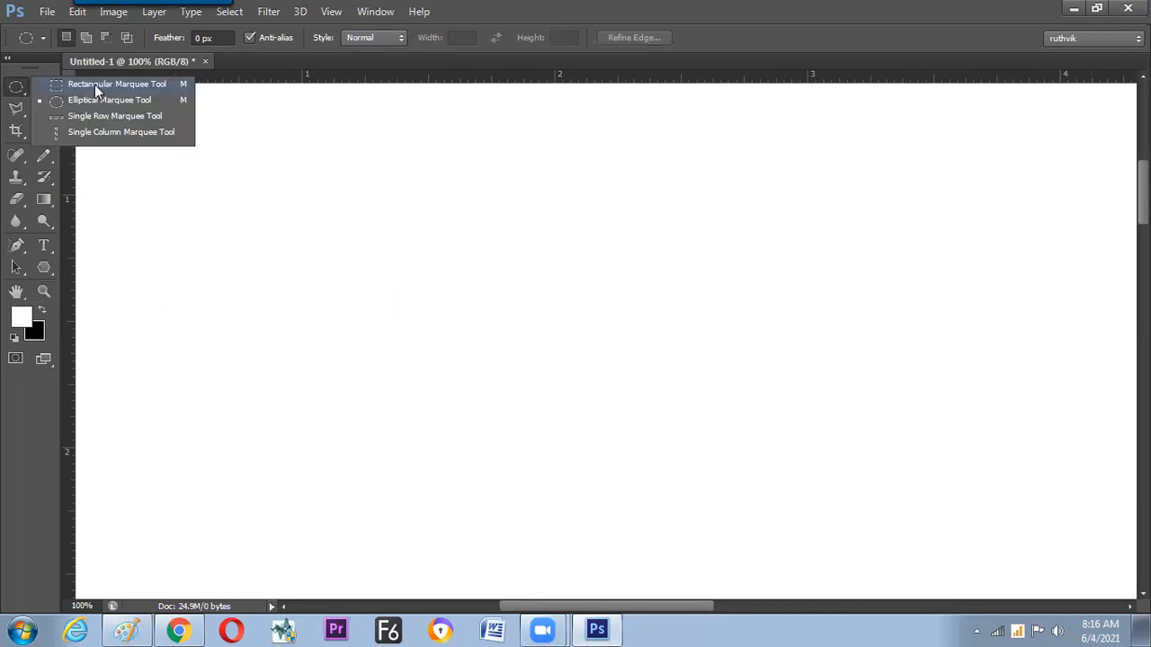
click(95, 85)
key(shift+m)
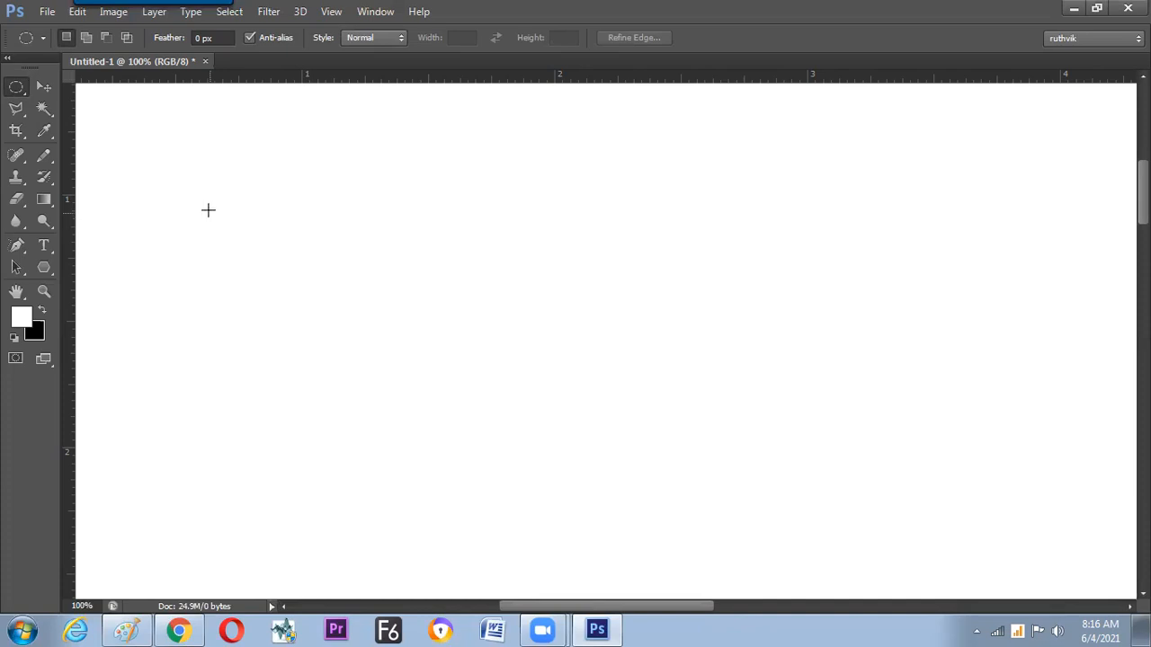
right_click(16, 87)
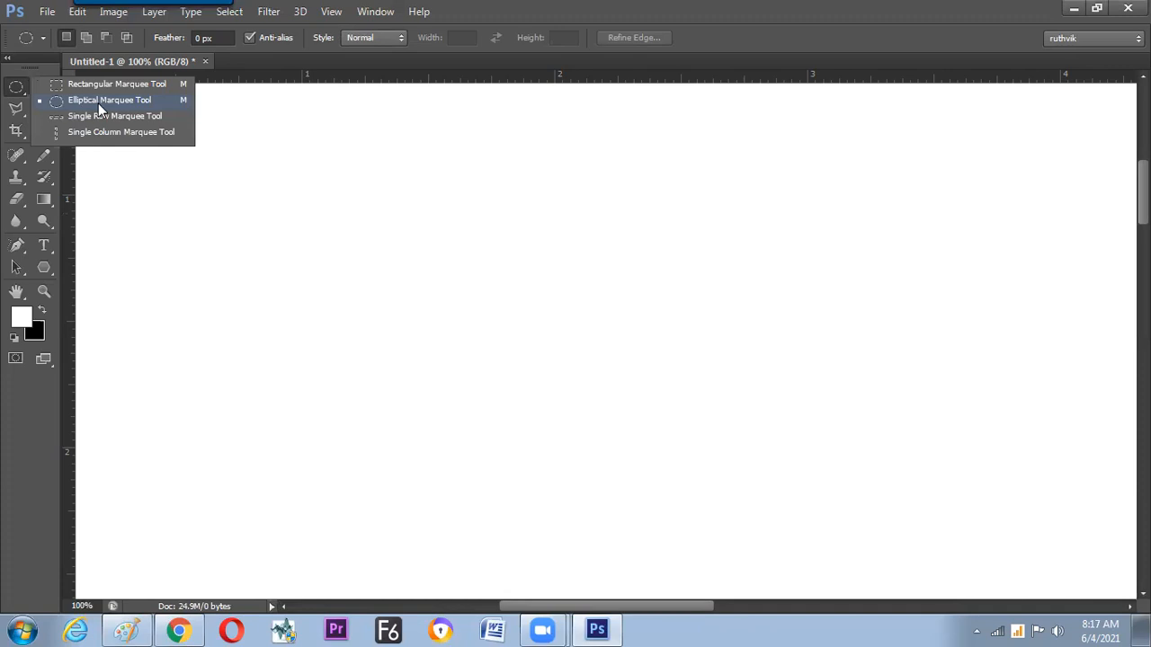
click(100, 101)
Step: Try an elliptical selection about 0.4 by 0.25 inch and two perfect circles about 0.4 and 0.5 inch wide, deselecting each
drag(171, 169, 267, 234)
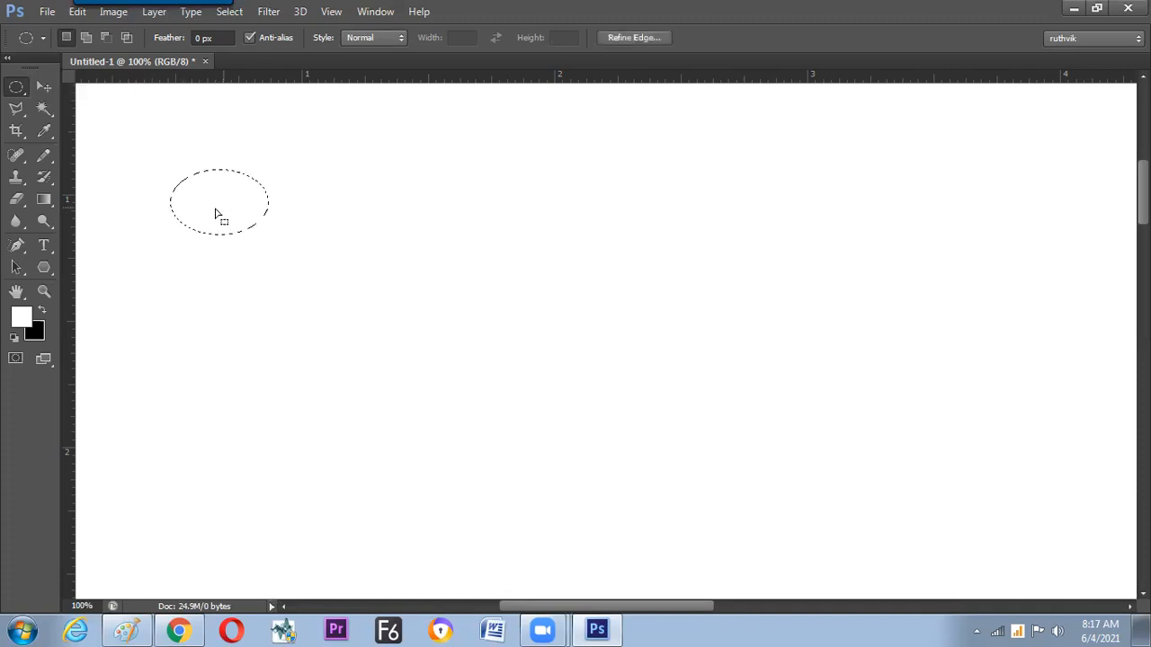
click(202, 213)
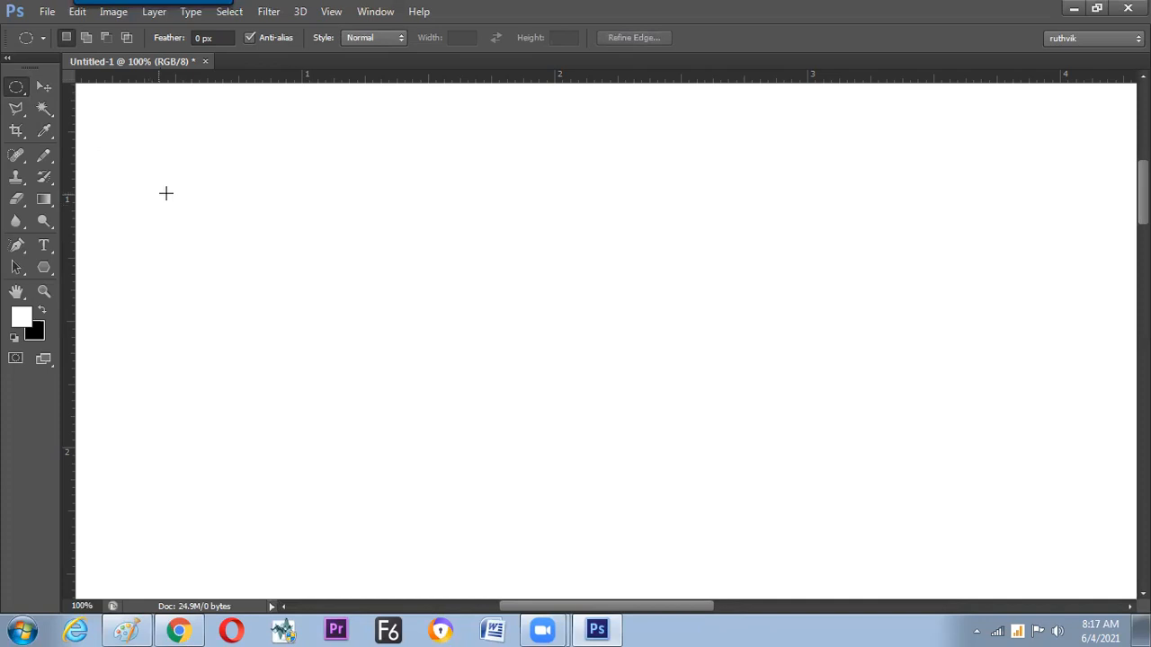
drag(167, 198, 286, 323)
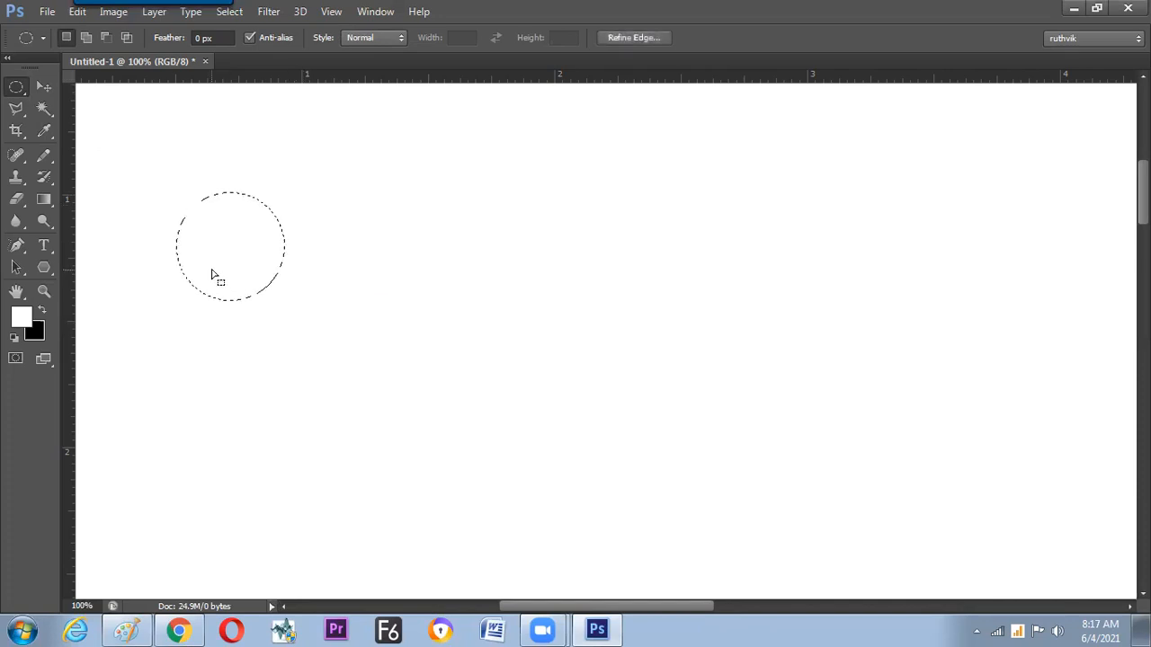
key(ctrl+d)
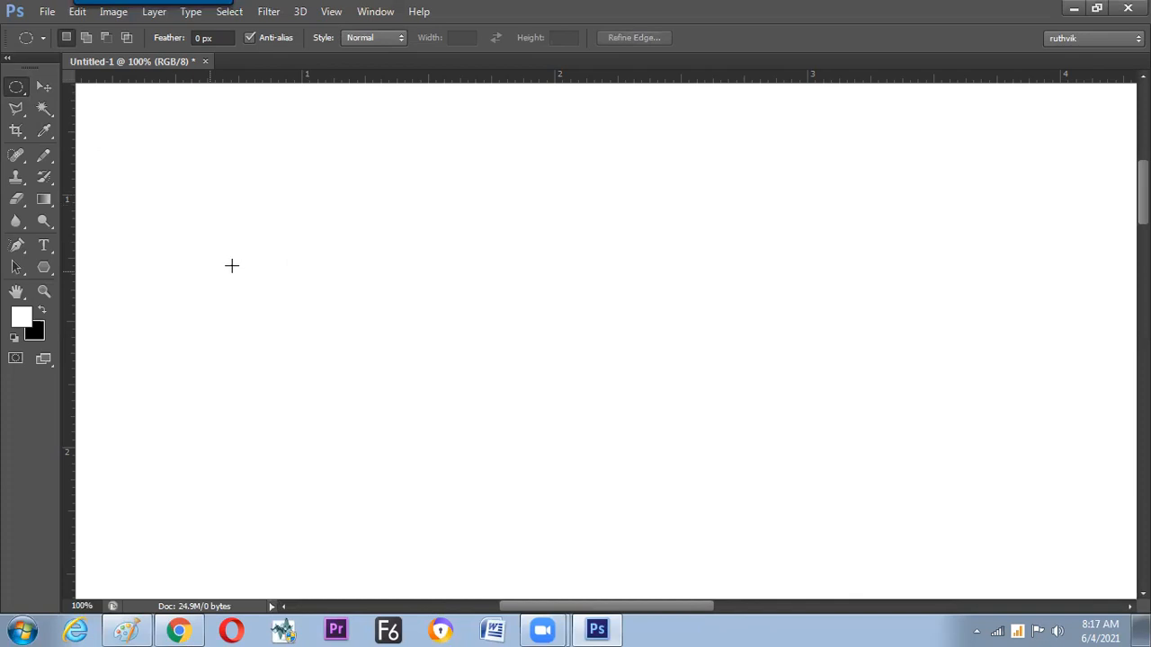
drag(231, 252, 311, 333)
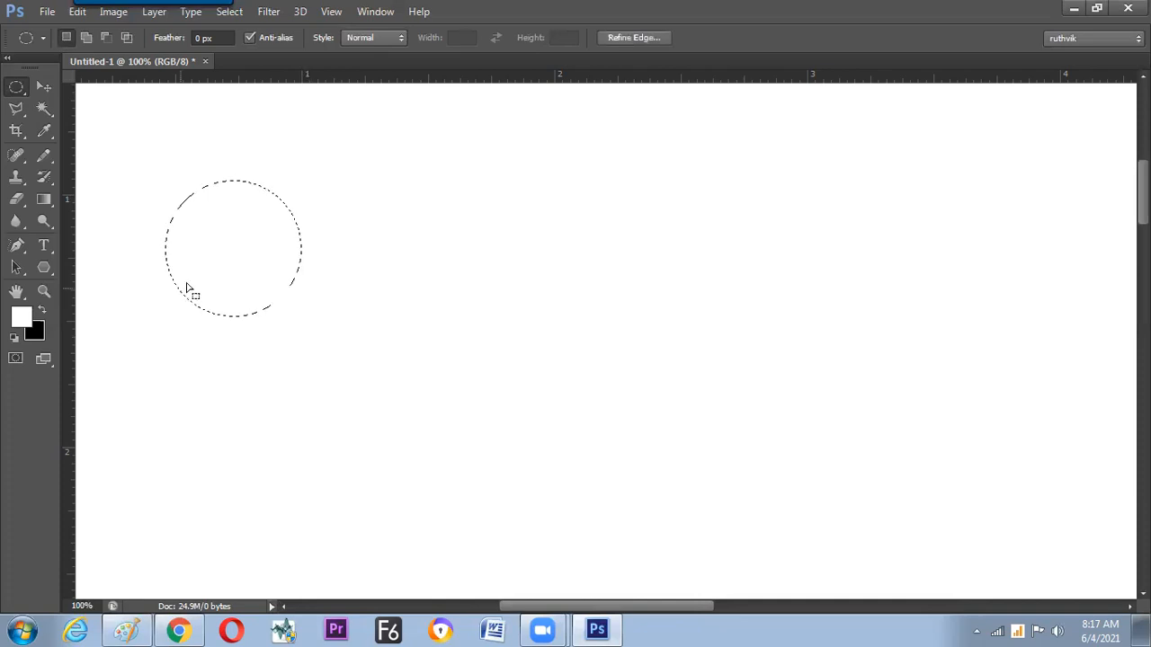
key(ctrl+d)
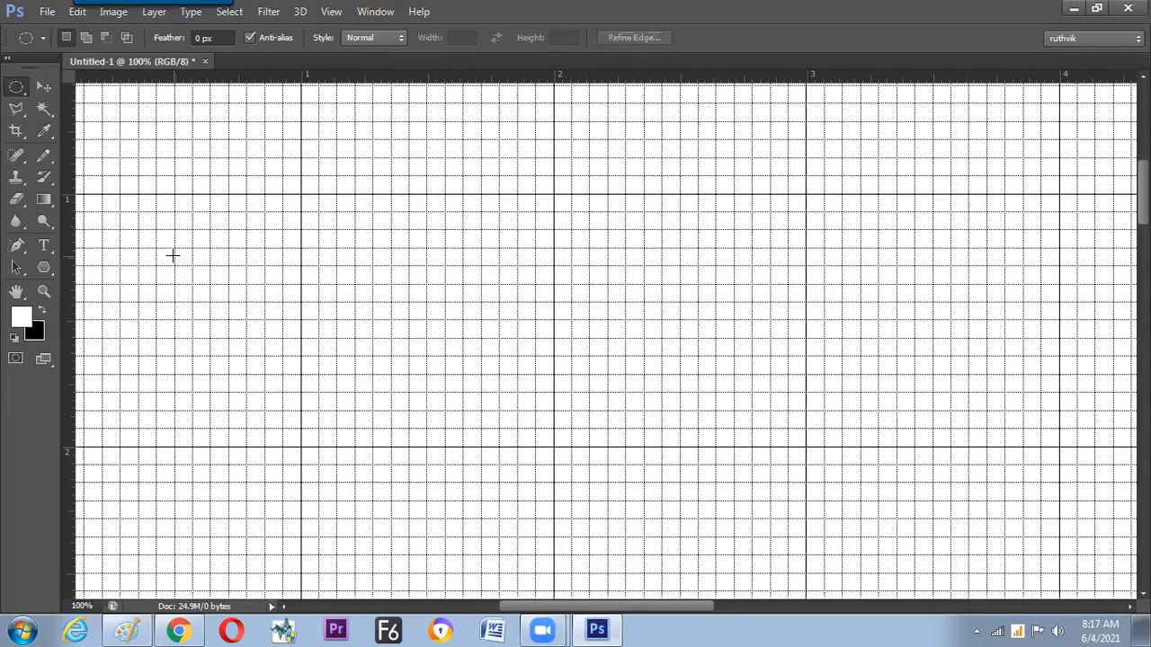
Step: Search Windows for osk and launch the On-Screen Keyboard over the gridded canvas
drag(220, 368, 234, 360)
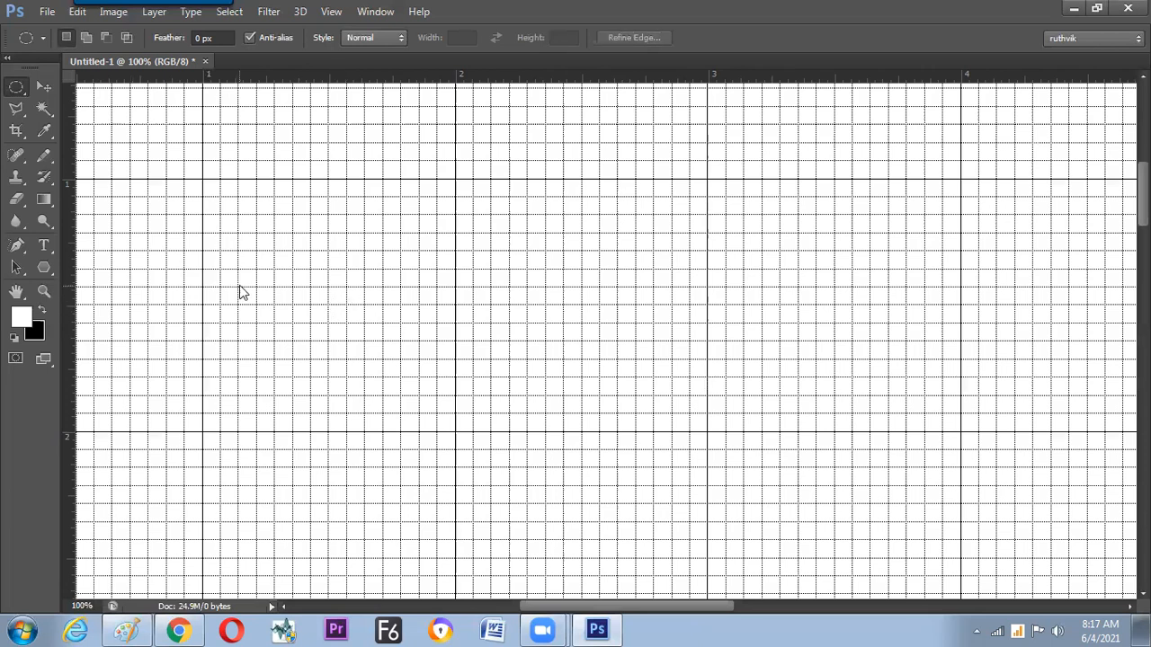
key(super)
text(osk)
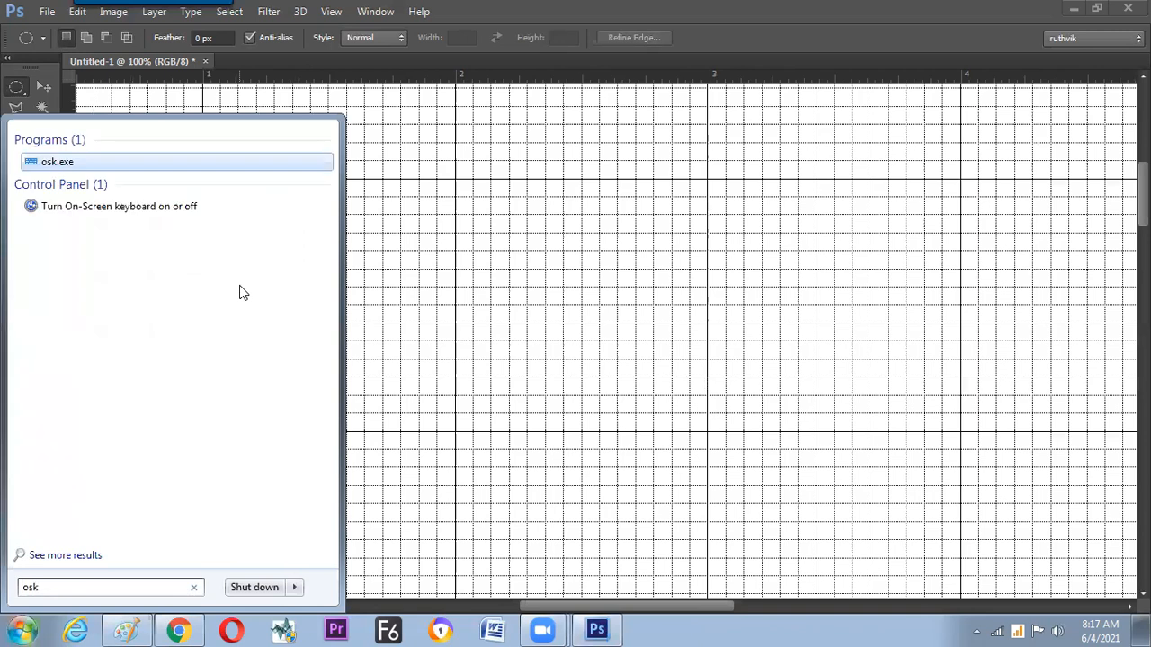
key(Return)
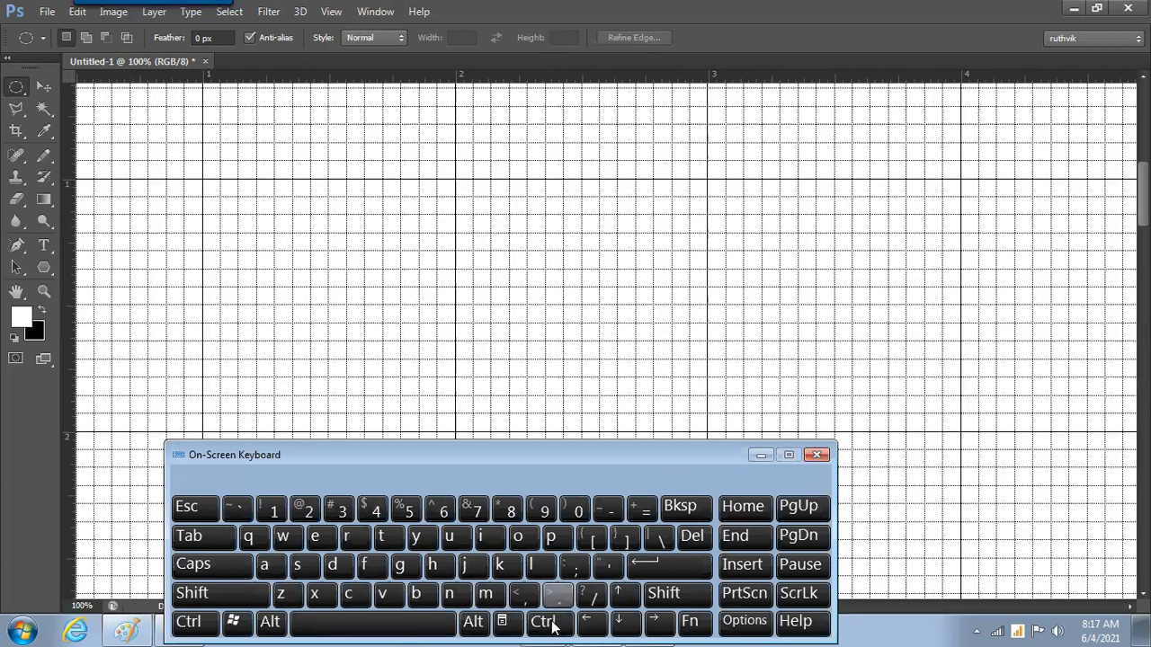
Step: Toggle the document grid off and on again using the On-Screen Keyboard
click(550, 621)
click(604, 566)
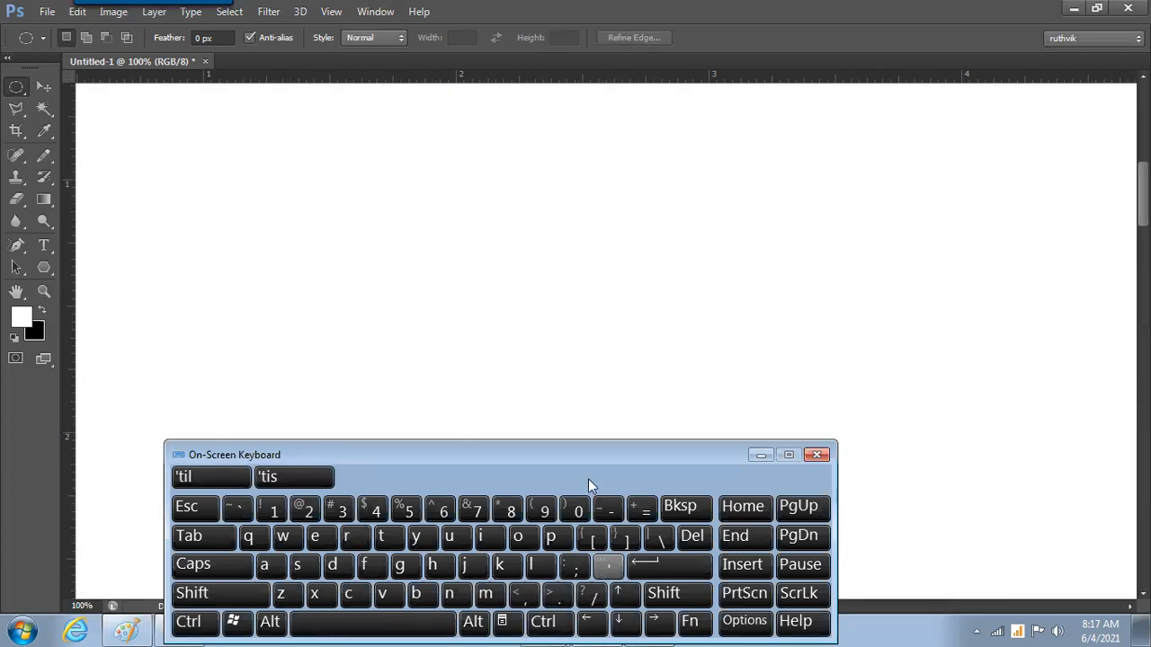
click(551, 622)
click(607, 569)
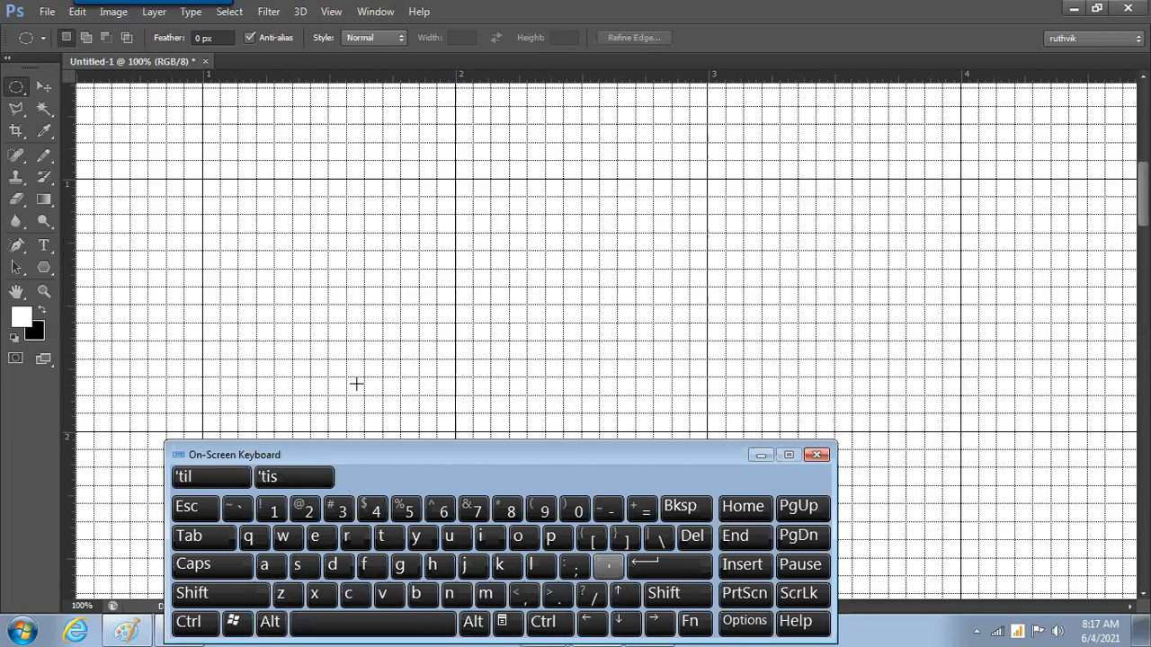
Step: Set the grid's Subdivisions to 2 in the Guides, Grid & Slices preferences
click(547, 622)
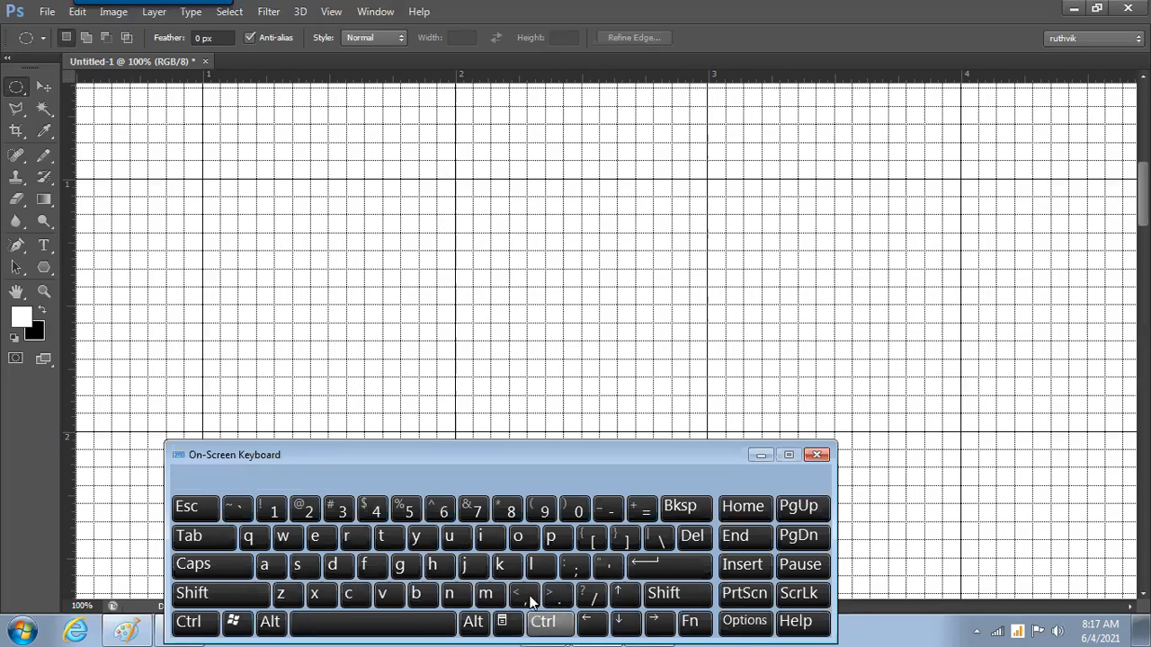
click(506, 567)
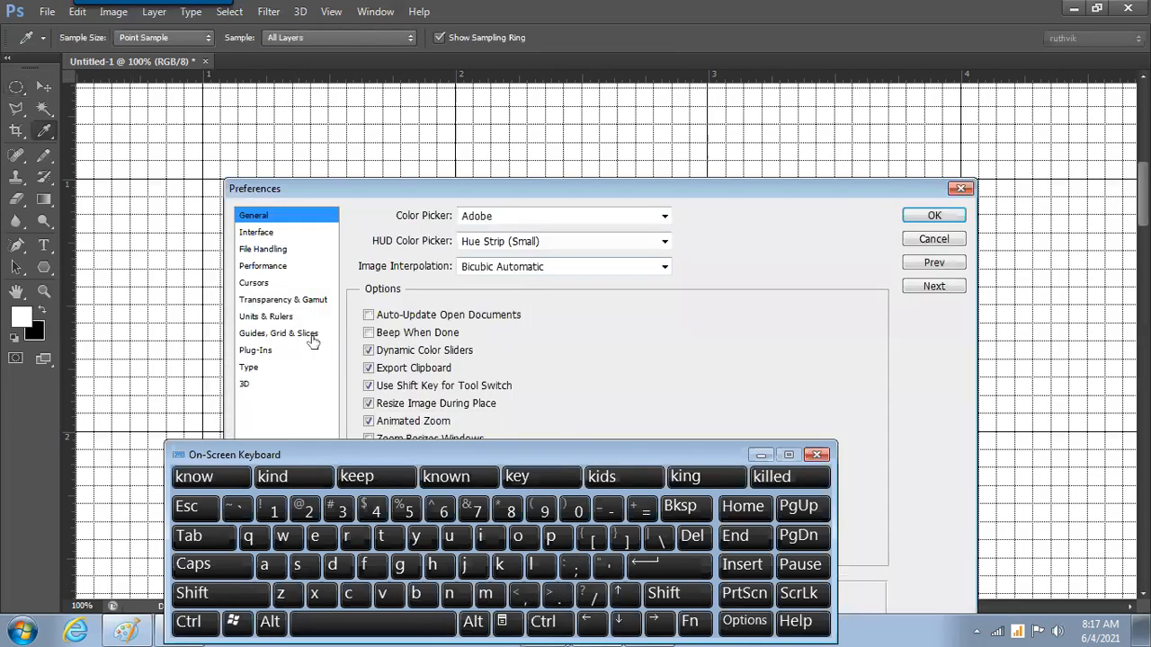
click(293, 339)
drag(699, 419, 607, 431)
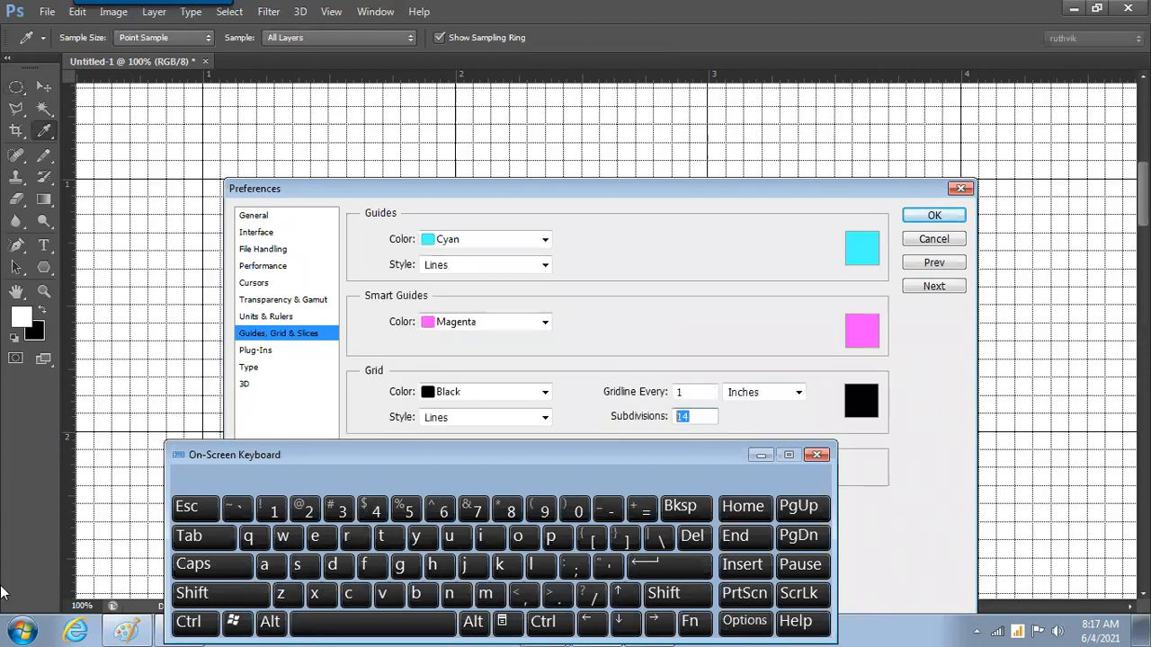
text(2)
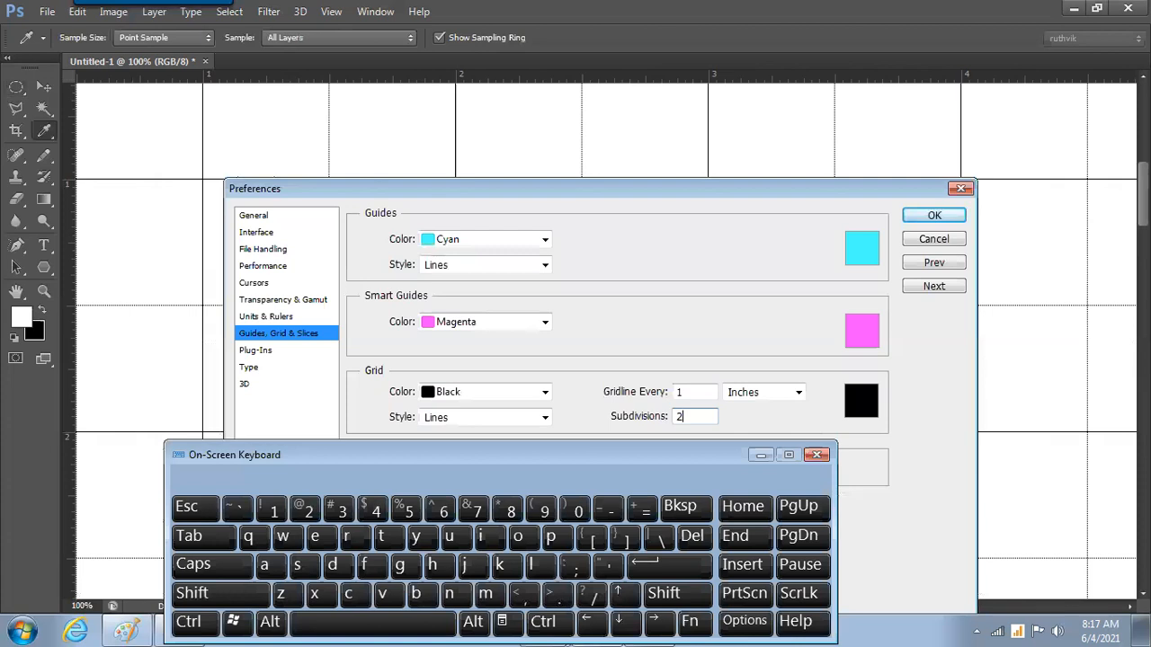
key(Return)
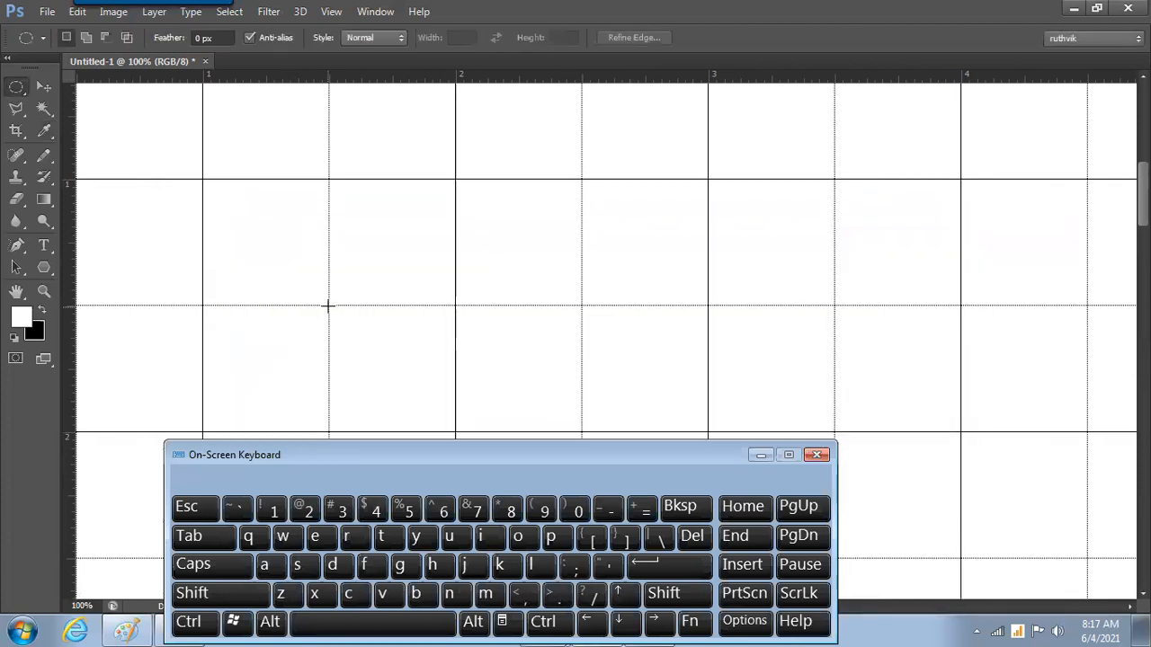
Step: Draw a 1-inch circular selection outward from the grid intersection at 1.5 inches on both rulers, filling one grid square
key(alt)
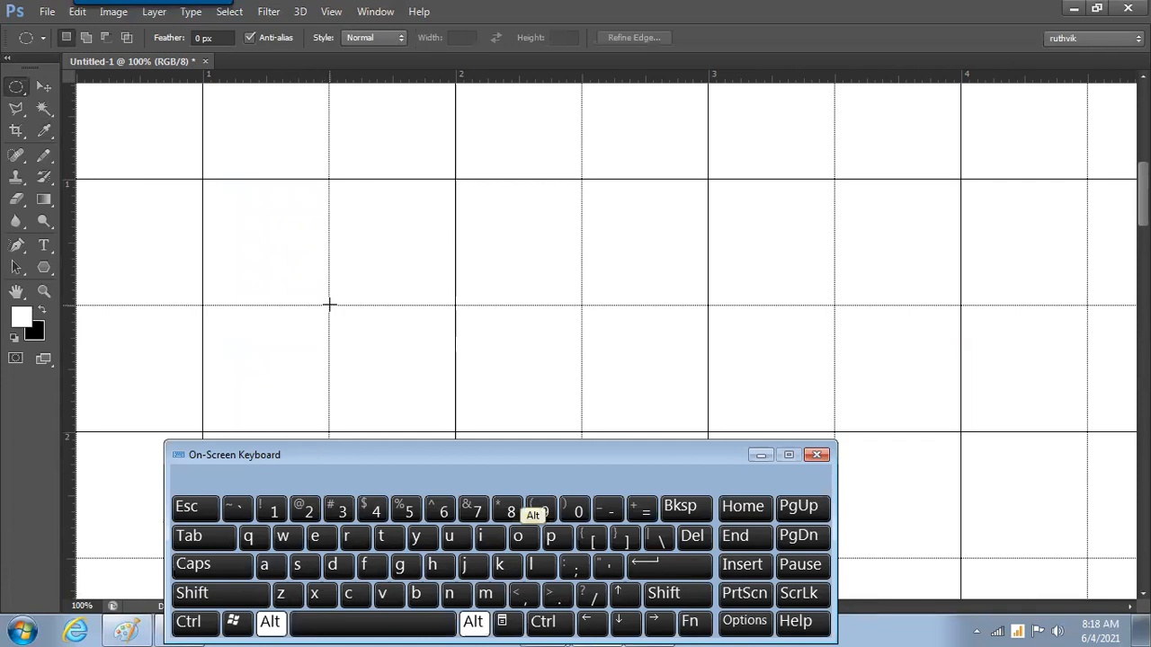
key(shift)
drag(328, 305, 455, 431)
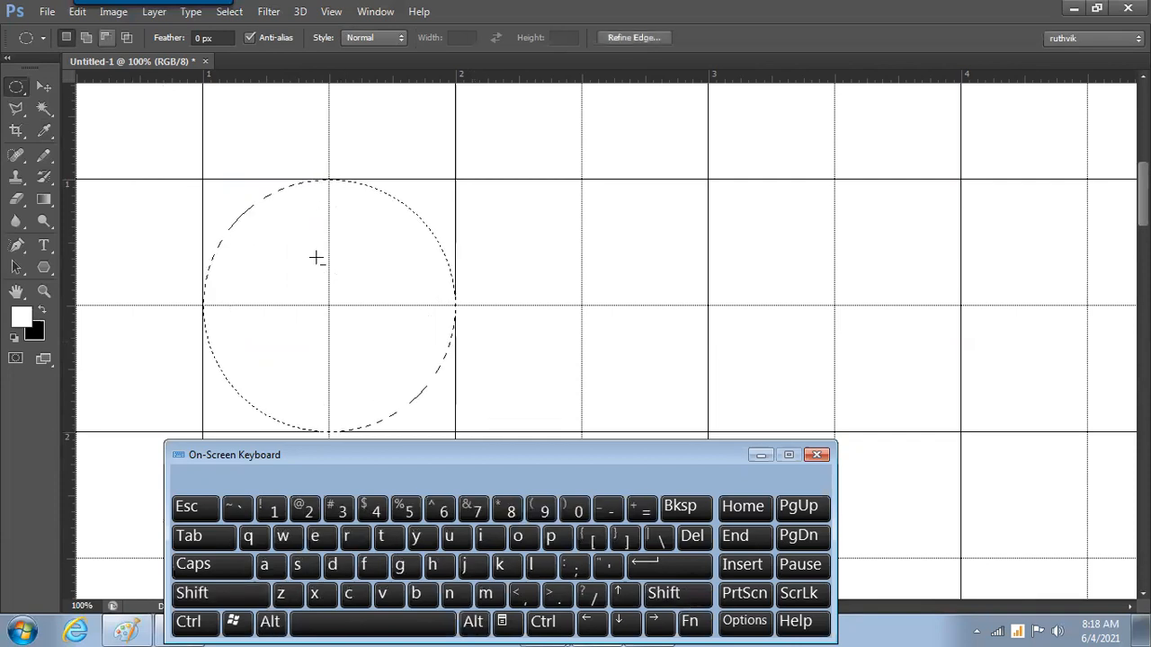
Step: Subtract a concentric circle about 0.15 inch in diameter from the middle of the circular selection
drag(329, 307, 337, 336)
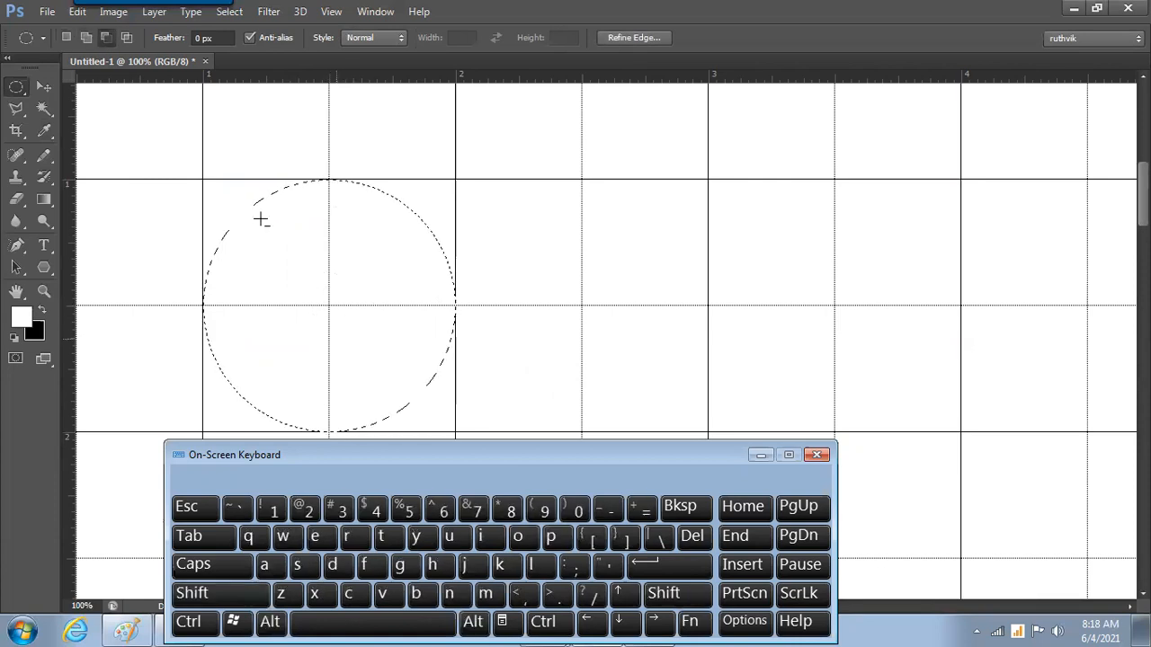
drag(329, 306, 353, 337)
key(shift+alt)
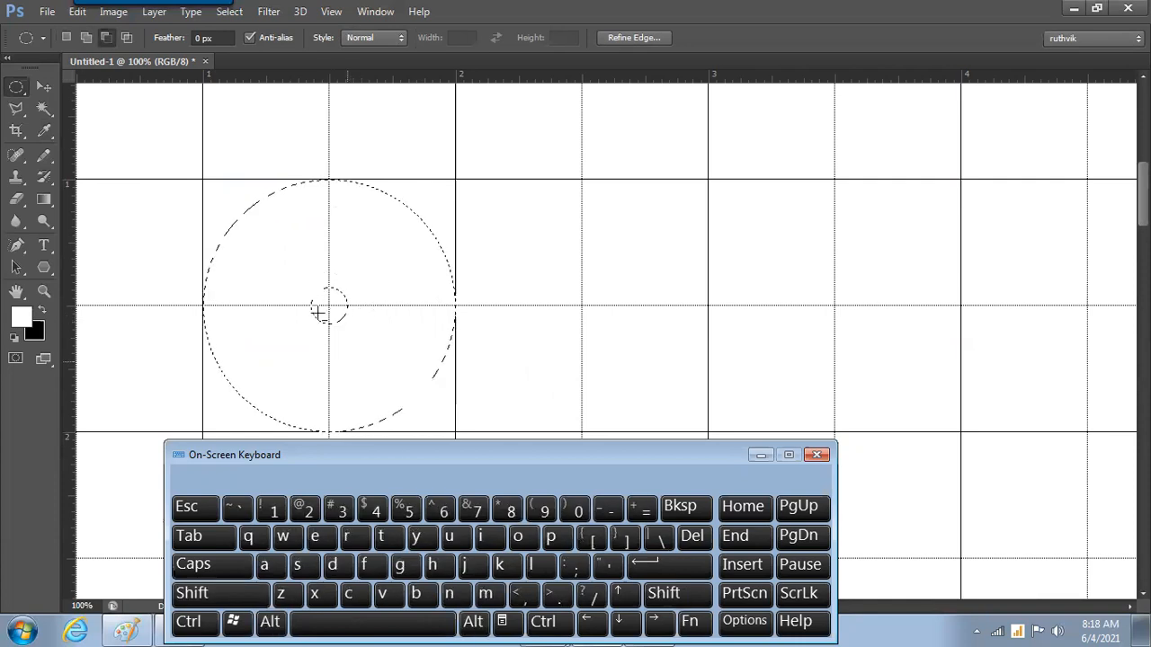
key(ctrl)
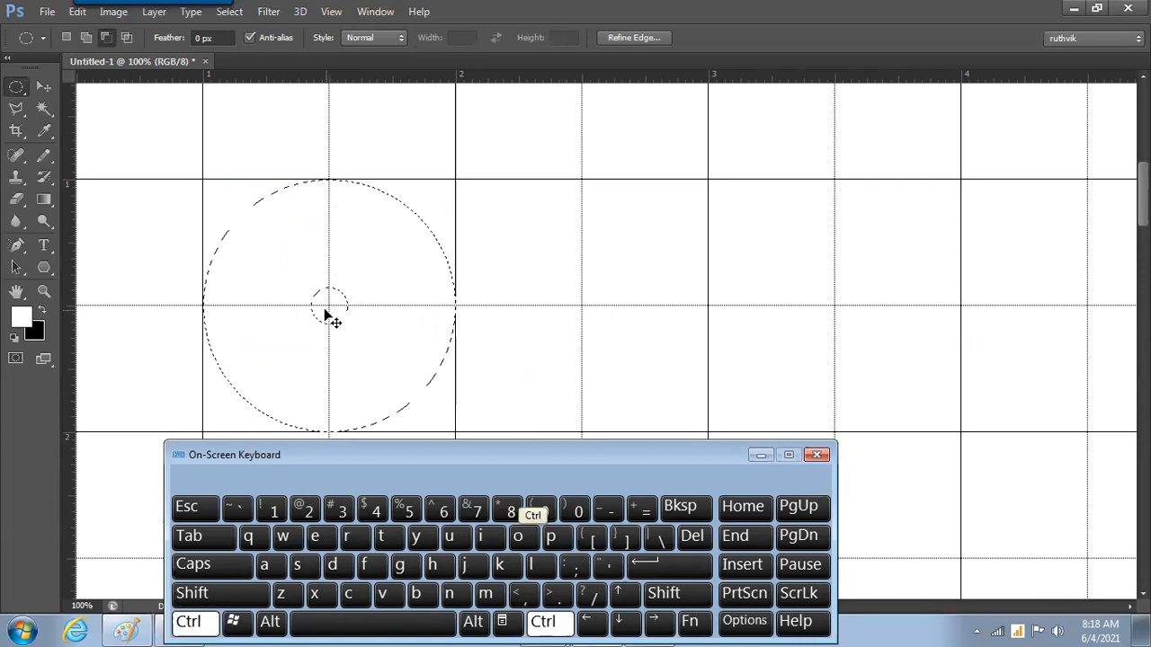
Step: Undo the last centre subtraction and subtract a smaller concentric circle about 0.12 inch in diameter from the large circular selection instead
key(ctrl+z)
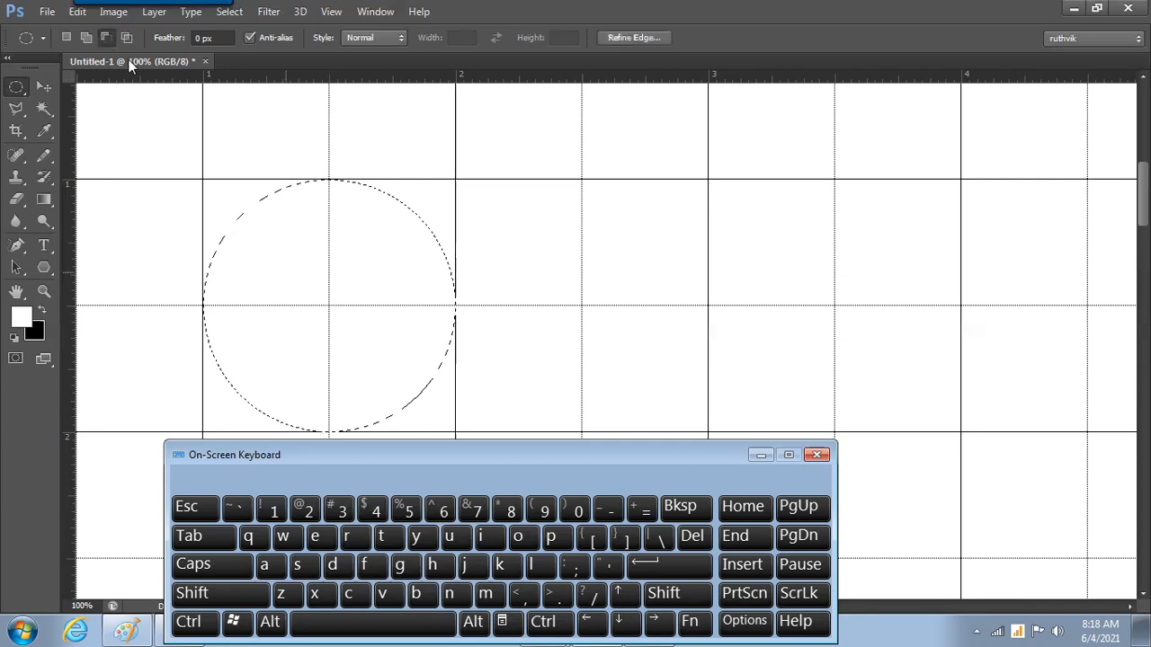
drag(341, 318, 349, 326)
key(alt+shift)
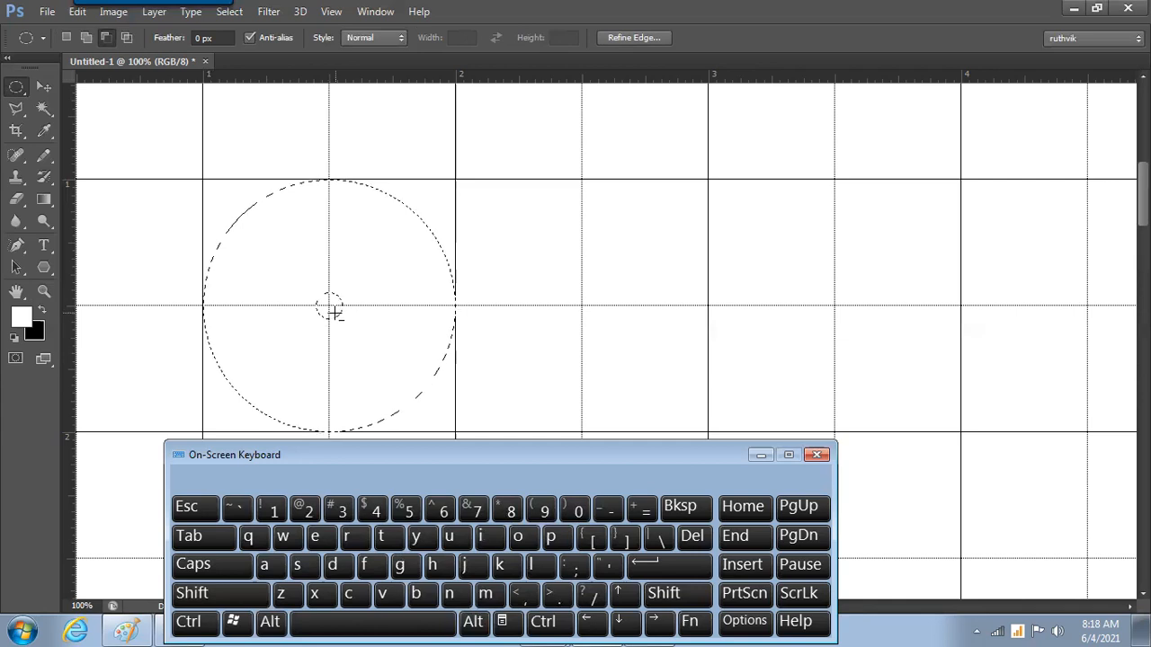
key(ctrl+z)
key(shift)
mouse_move(326, 308)
mouse_down()
mouse_move(346, 328)
mouse_move(341, 319)
mouse_up()
key(alt+shift)
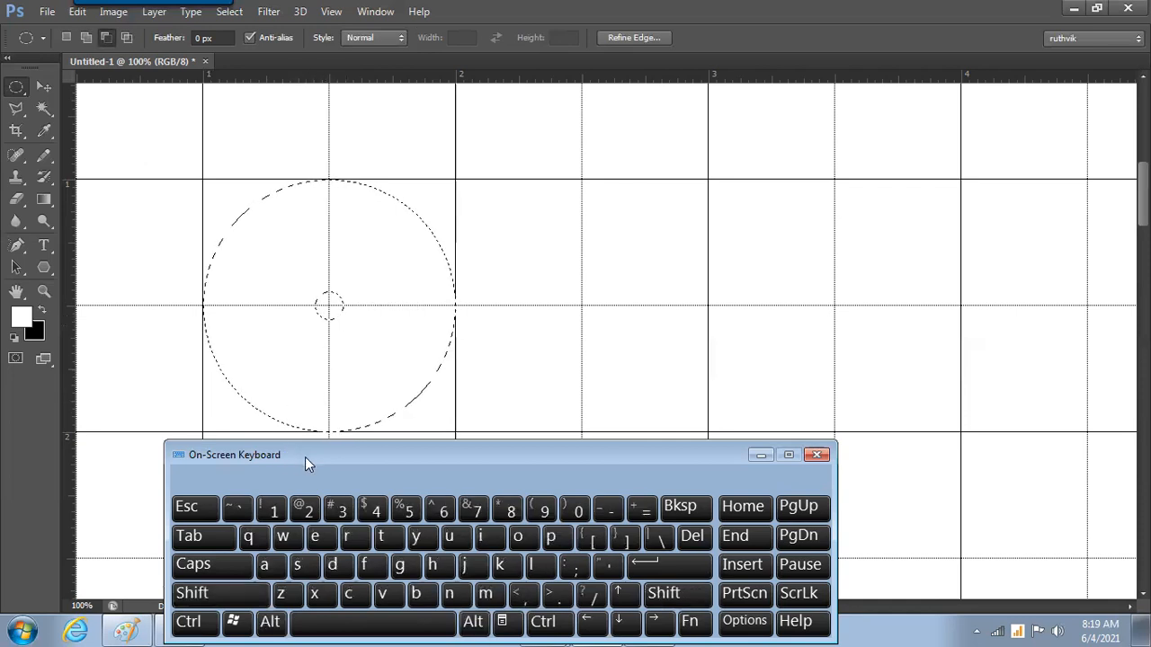
Step: Move the On-Screen Keyboard clear of the circular selection and switch to the Rectangular Marquee tool
drag(305, 457, 689, 284)
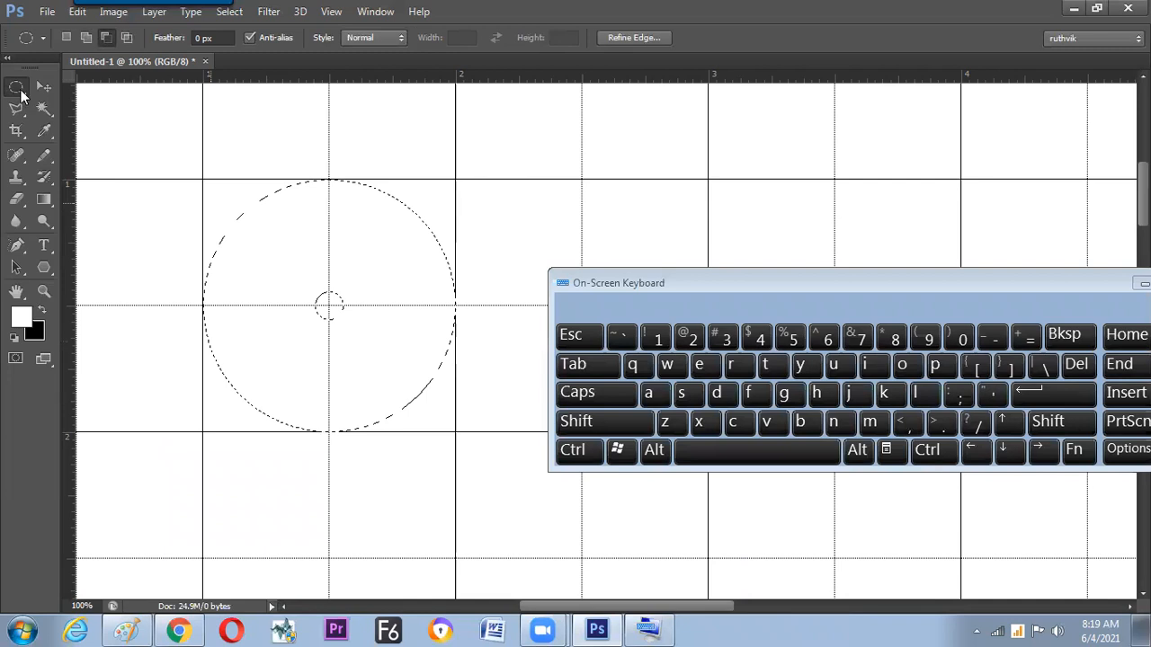
right_click(21, 91)
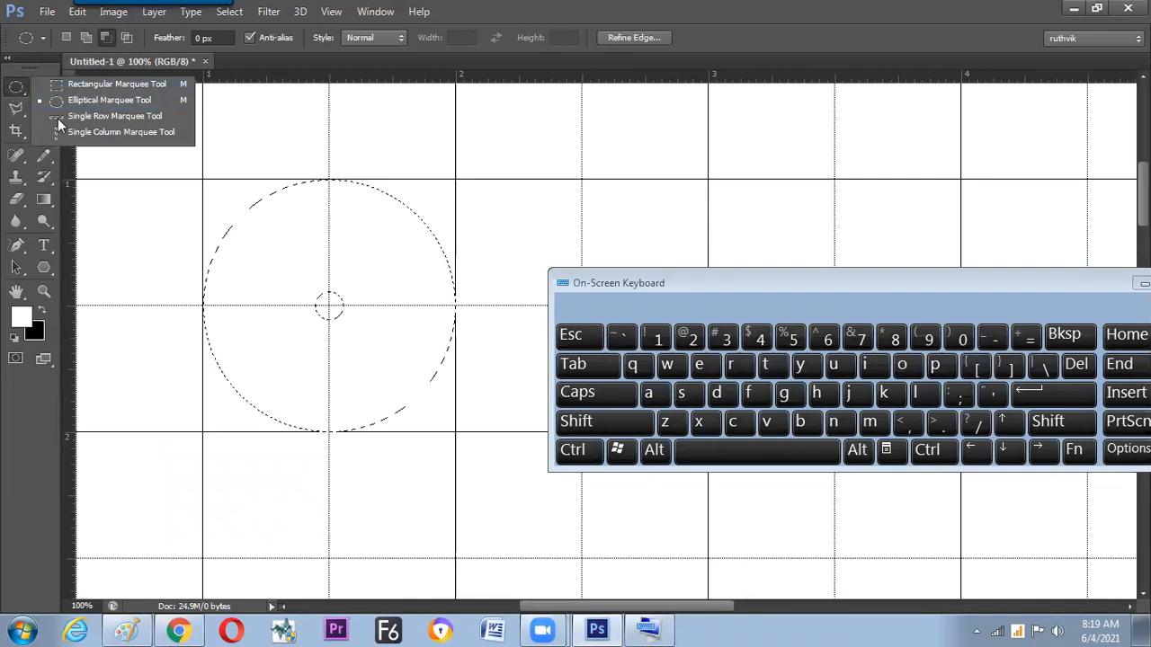
key(shift+m)
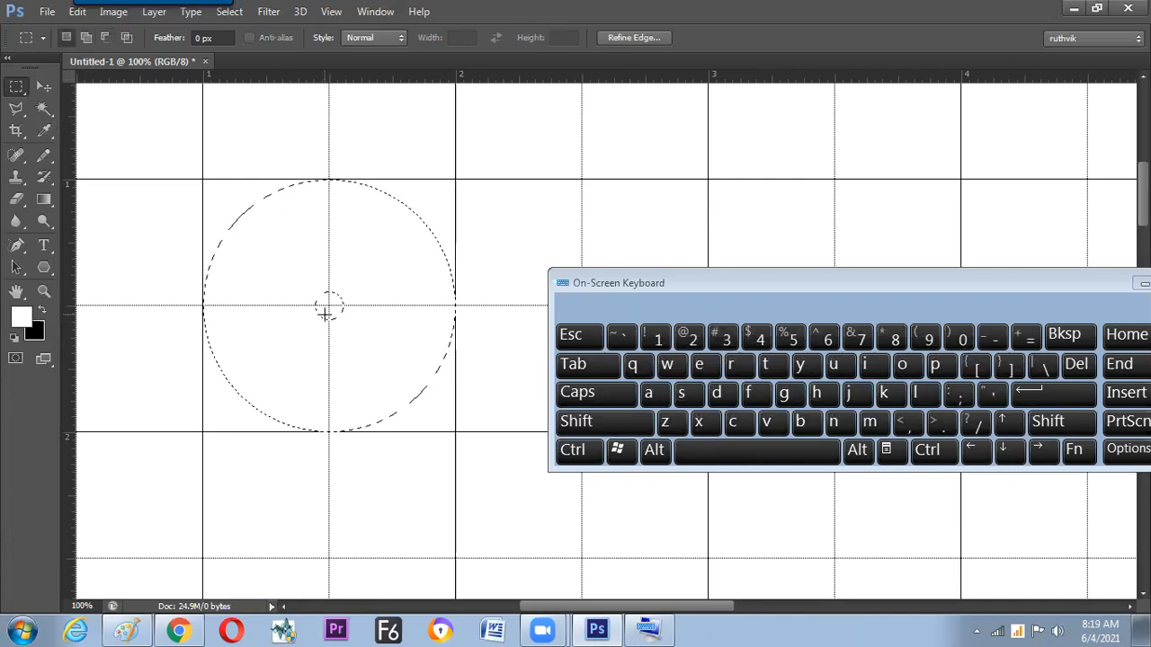
Step: Try to subtract a thin vertical strip running from the small centre circle down to the large circle's lower edge
key(alt)
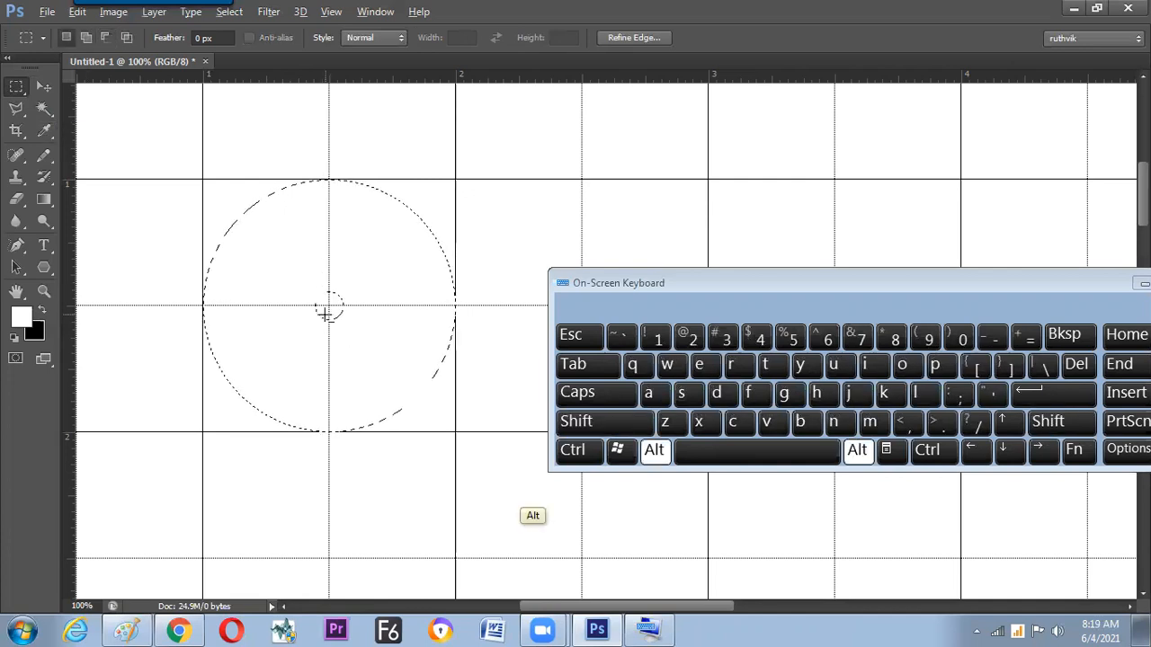
drag(331, 335, 332, 440)
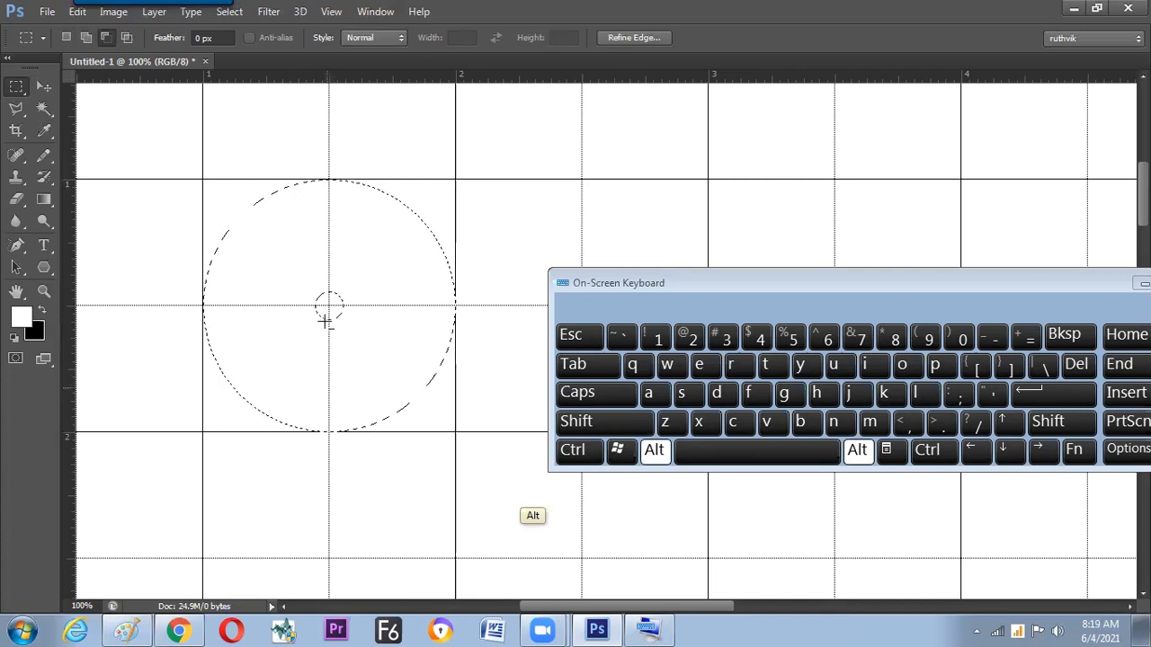
mouse_move(328, 311)
mouse_down()
mouse_move(326, 459)
mouse_move(334, 442)
mouse_move(342, 449)
mouse_move(313, 450)
mouse_move(329, 452)
mouse_up()
key(shift)
key(ctrl)
key(ctrl+z)
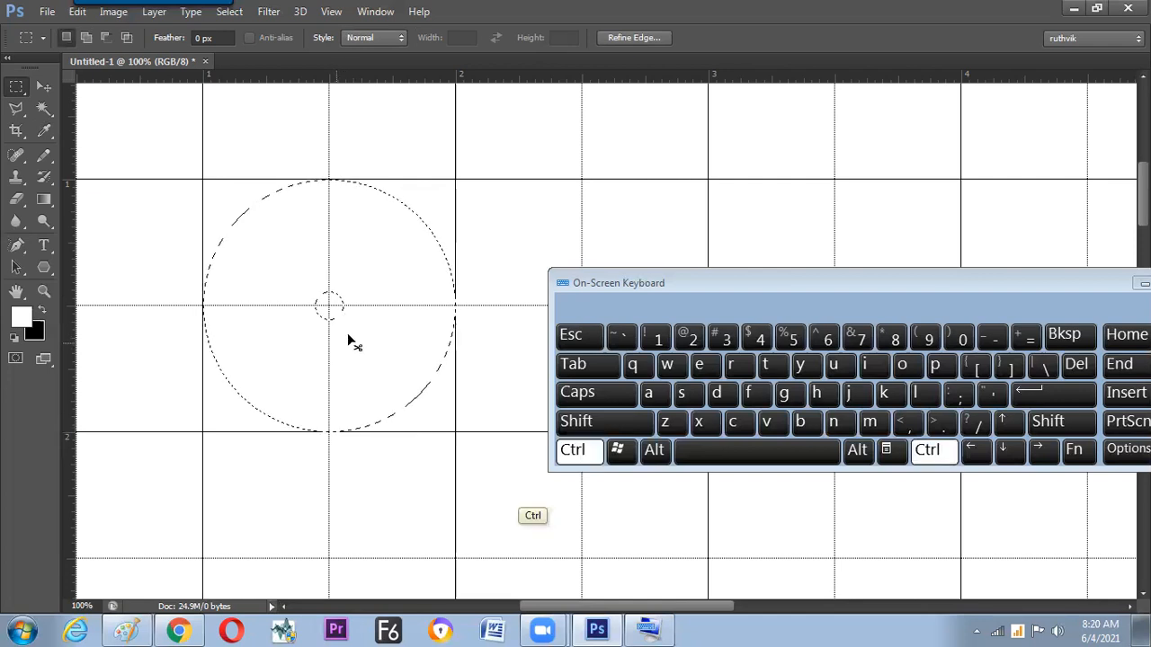
Step: Open the Guides, Grid & Slices preferences and close the On-Screen Keyboard
key(ctrl+k)
drag(385, 187, 532, 118)
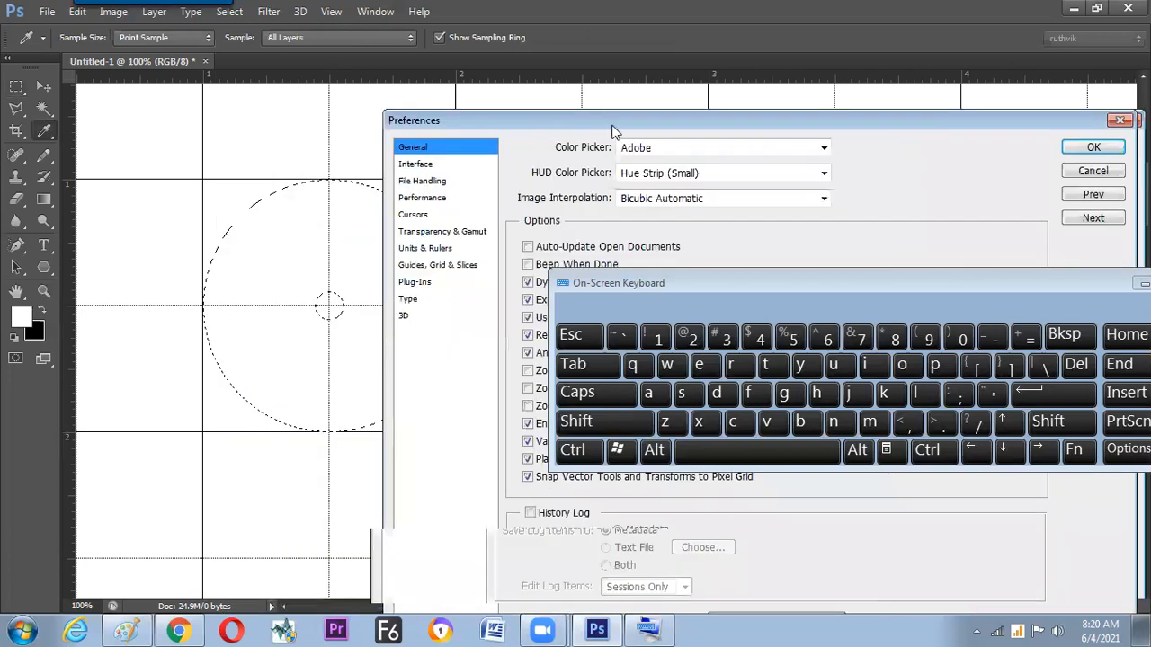
drag(614, 131, 657, 119)
drag(667, 285, 629, 396)
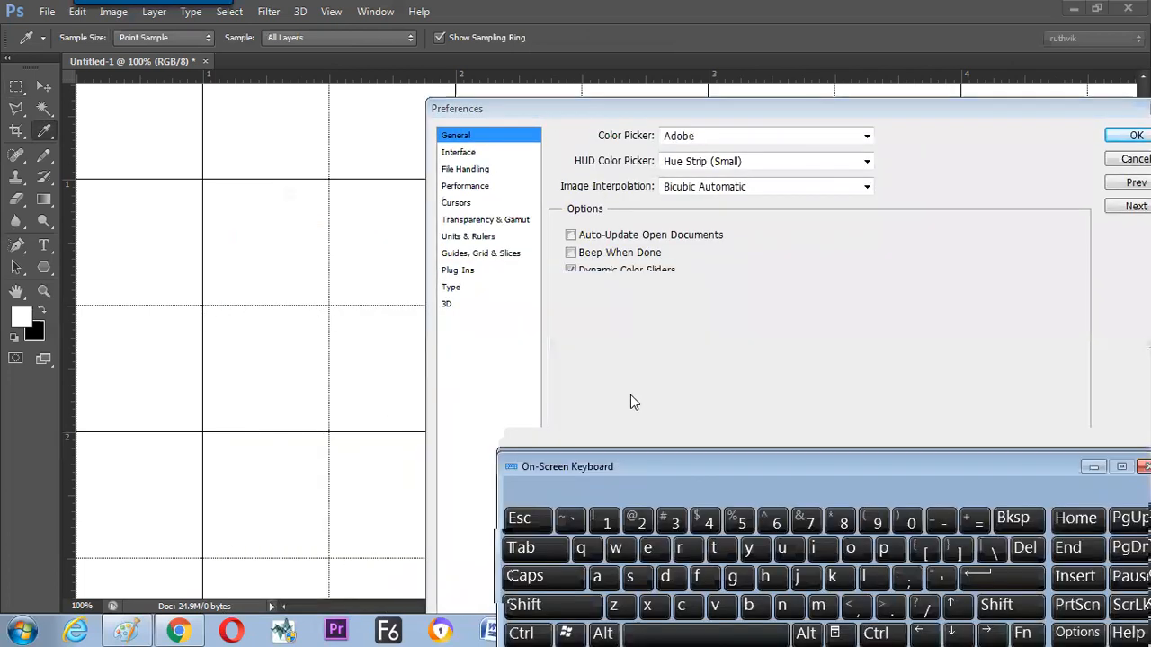
key(ctrl+6)
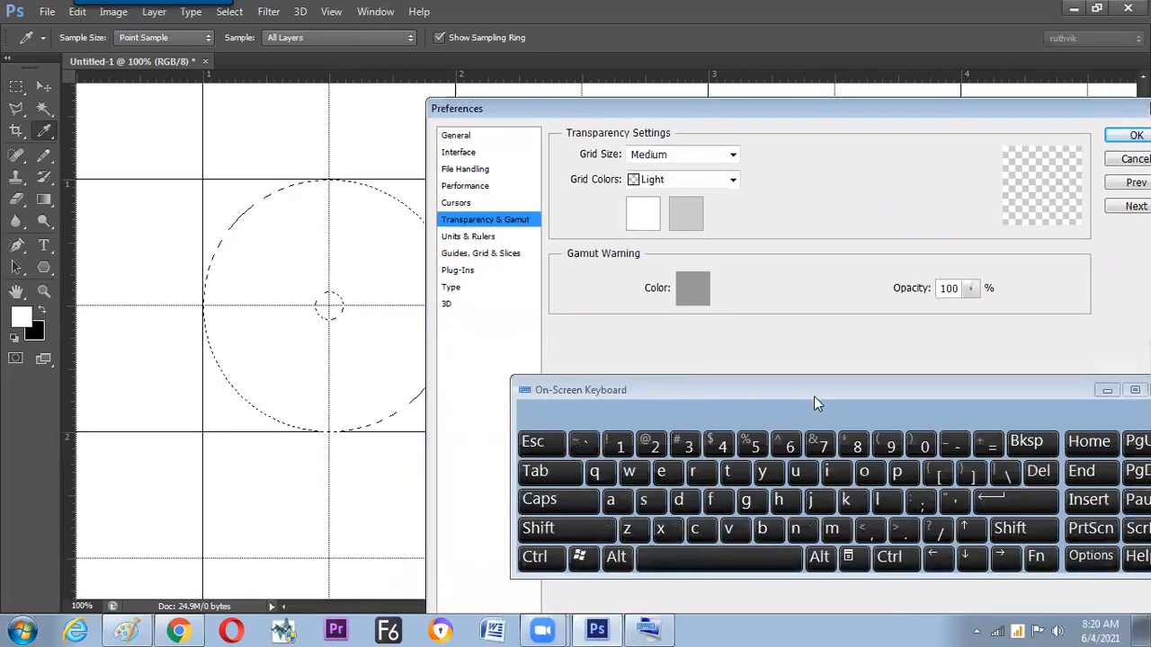
click(503, 255)
drag(848, 388, 404, 391)
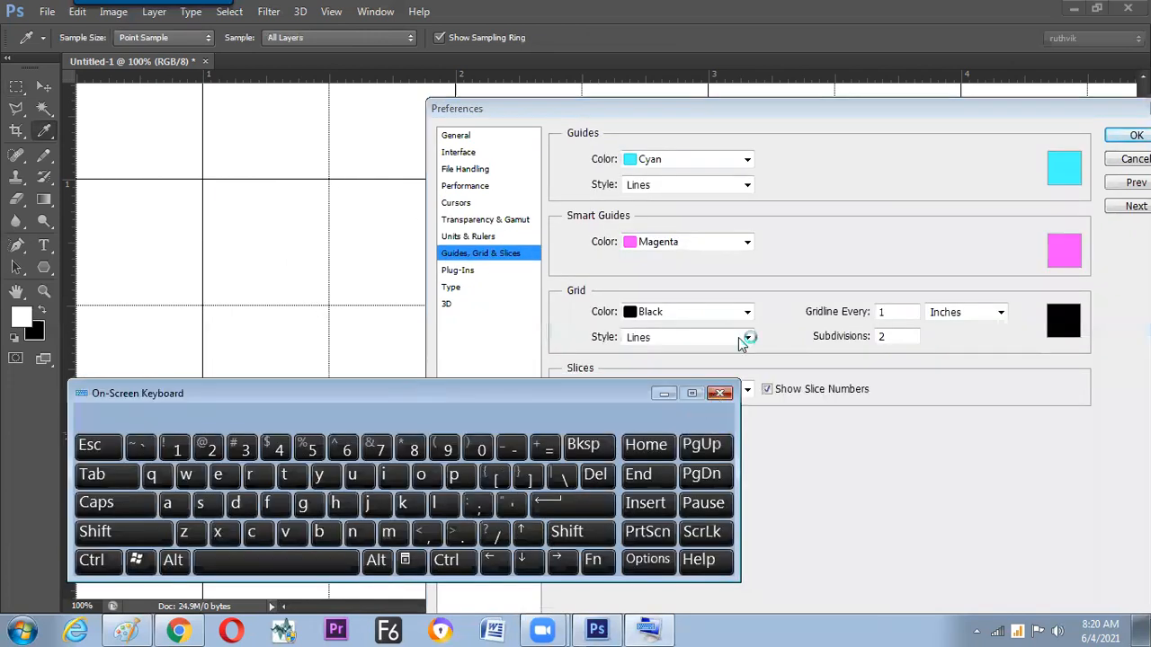
click(720, 393)
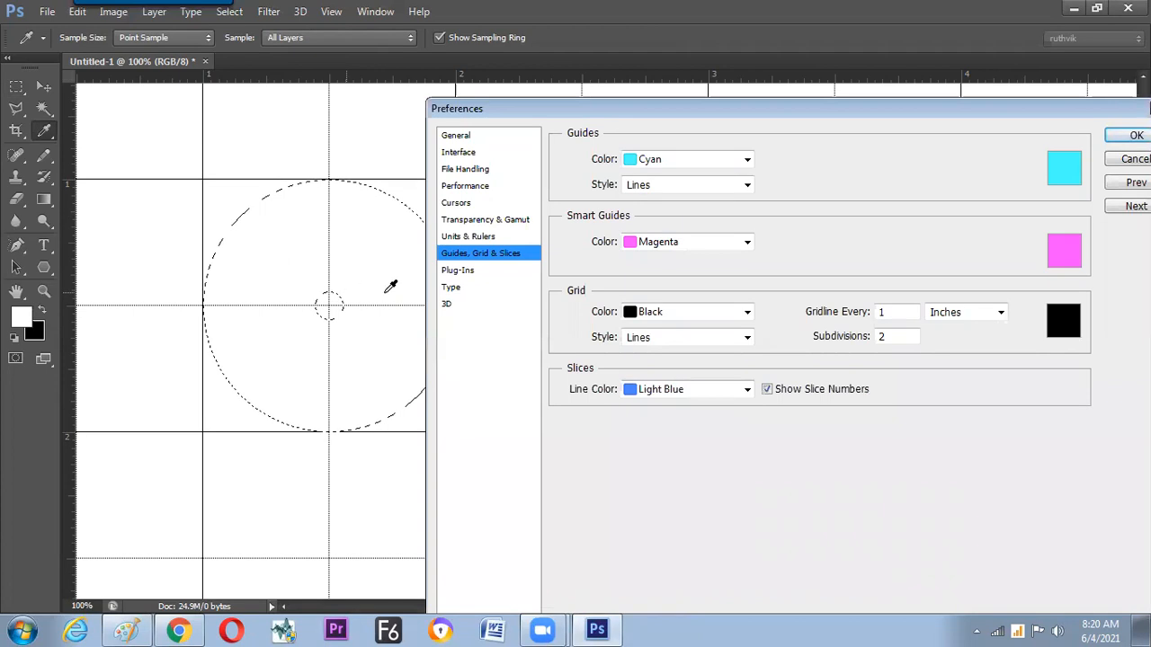
Step: Try grid Subdivisions of 9, 13, 19 and 21, comparing the gridlines with the small centre circle
double_click(901, 336)
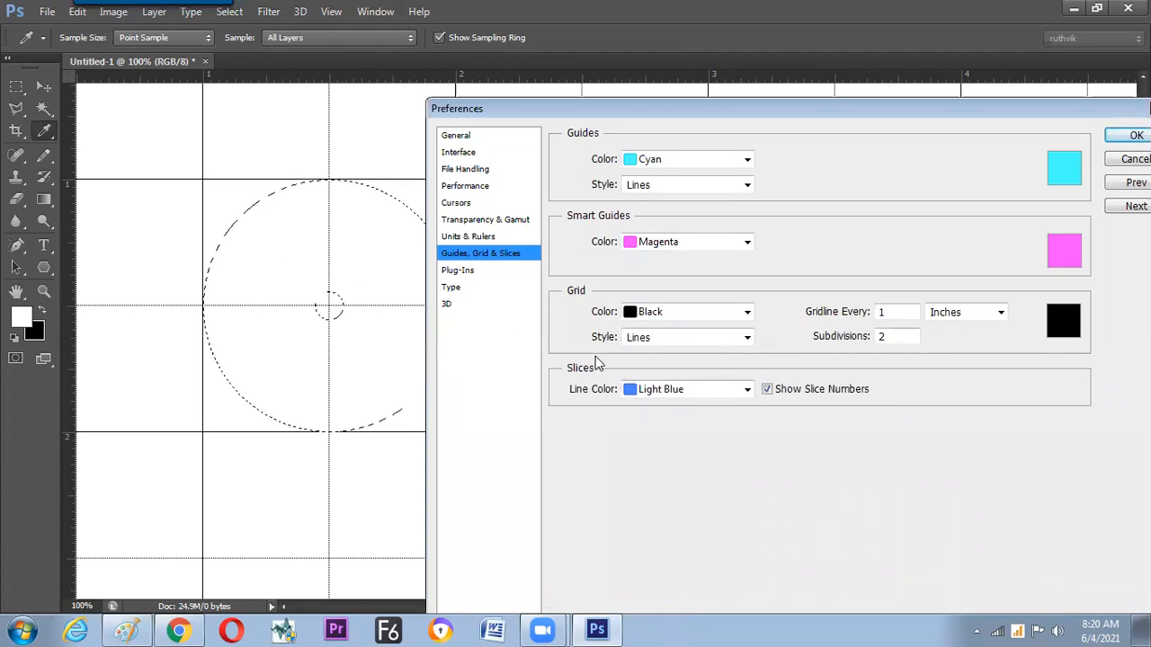
text(9)
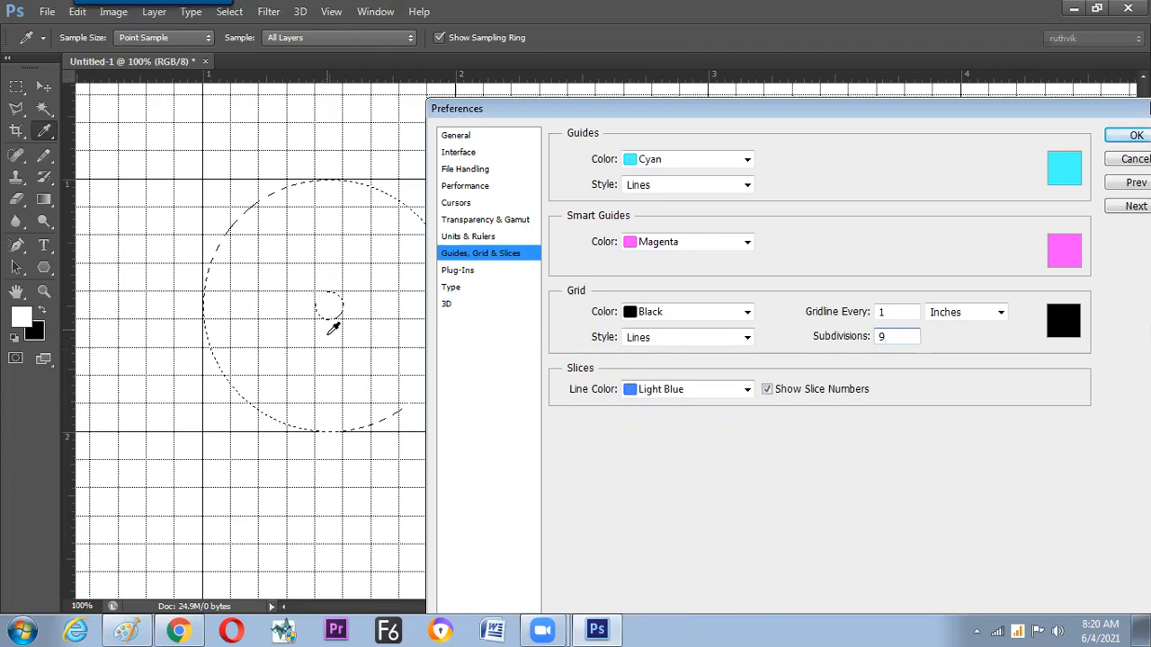
click(649, 313)
text(13)
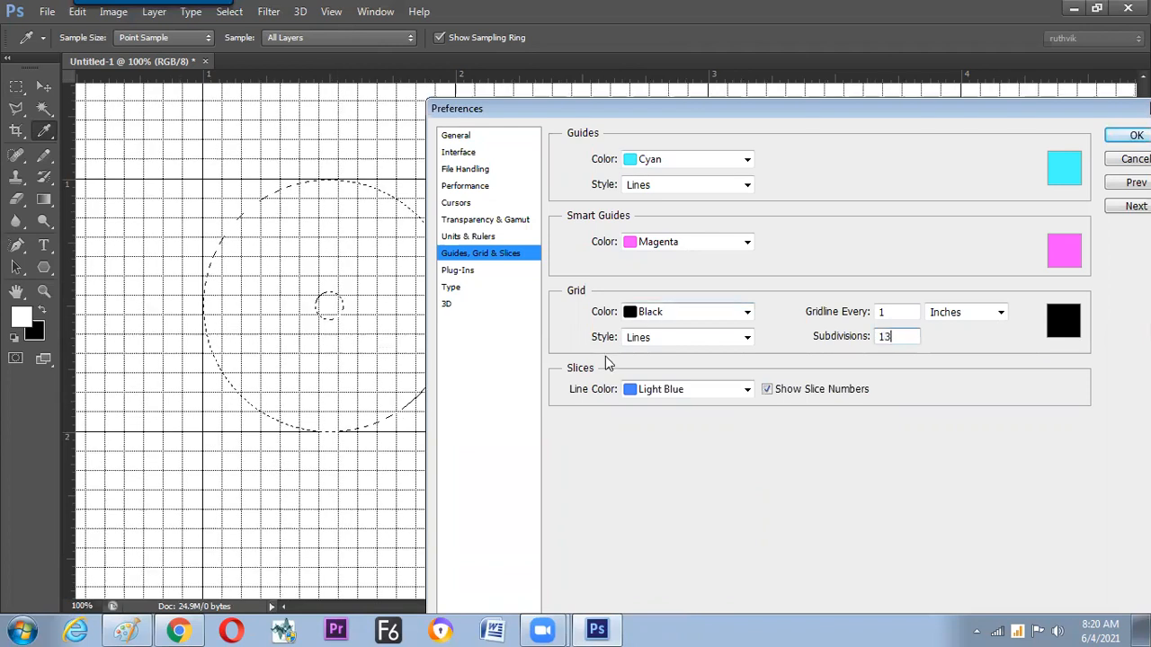
drag(893, 338, 472, 340)
text(19)
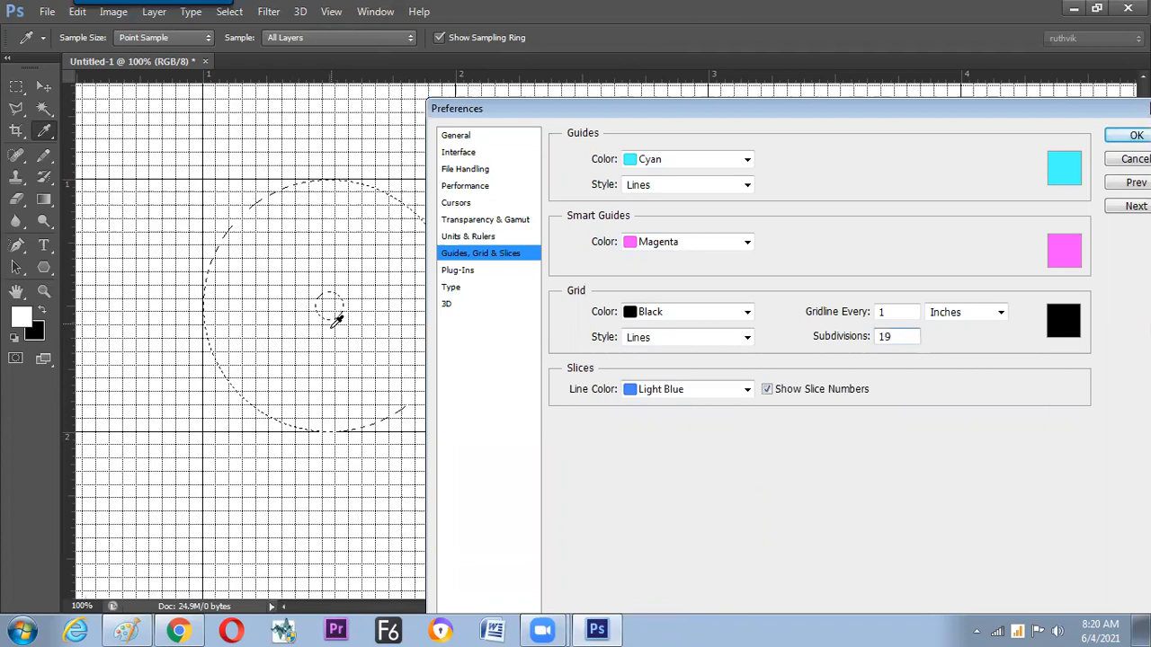
double_click(896, 336)
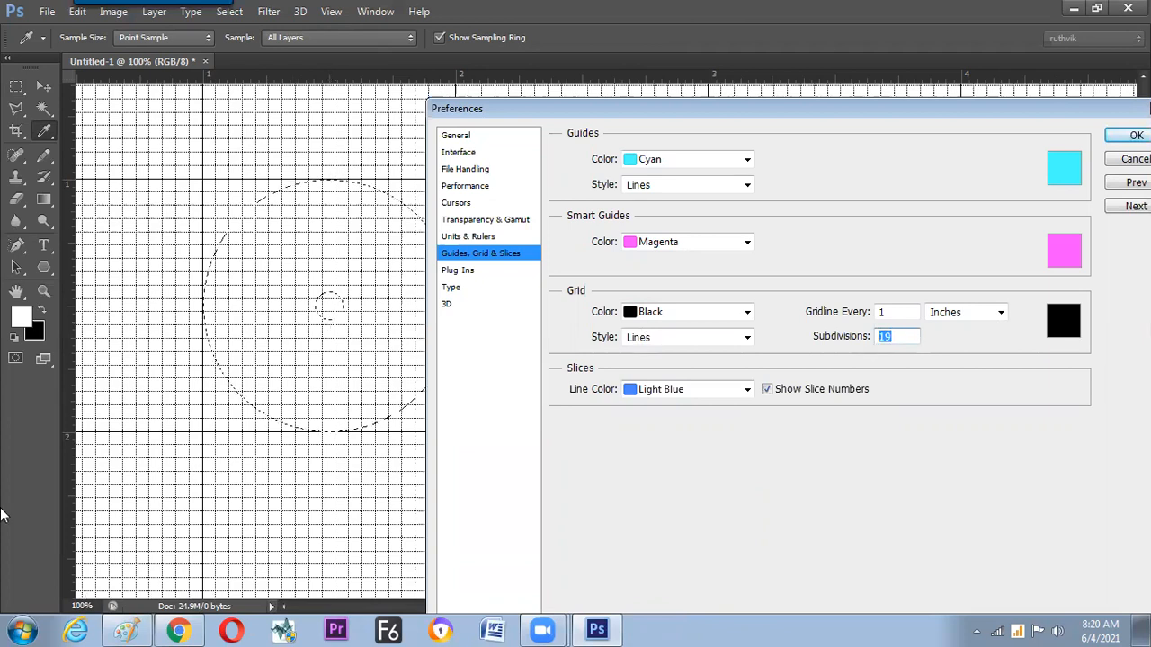
text(21)
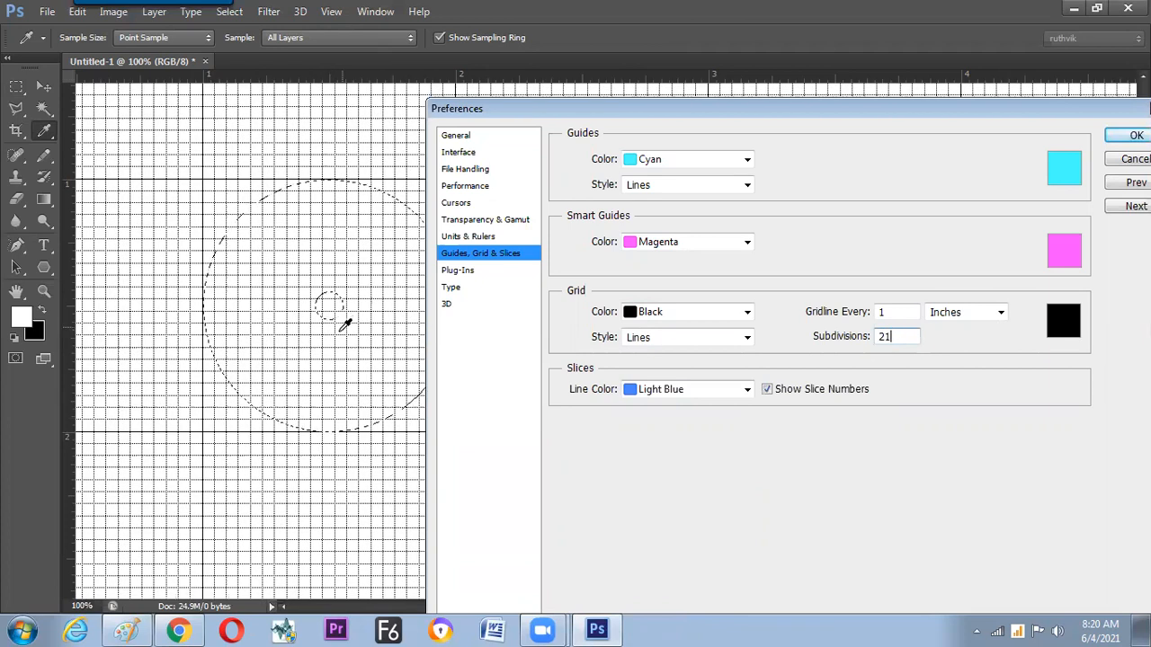
Step: Set the grid's Subdivisions to 23 and apply the preferences
double_click(896, 335)
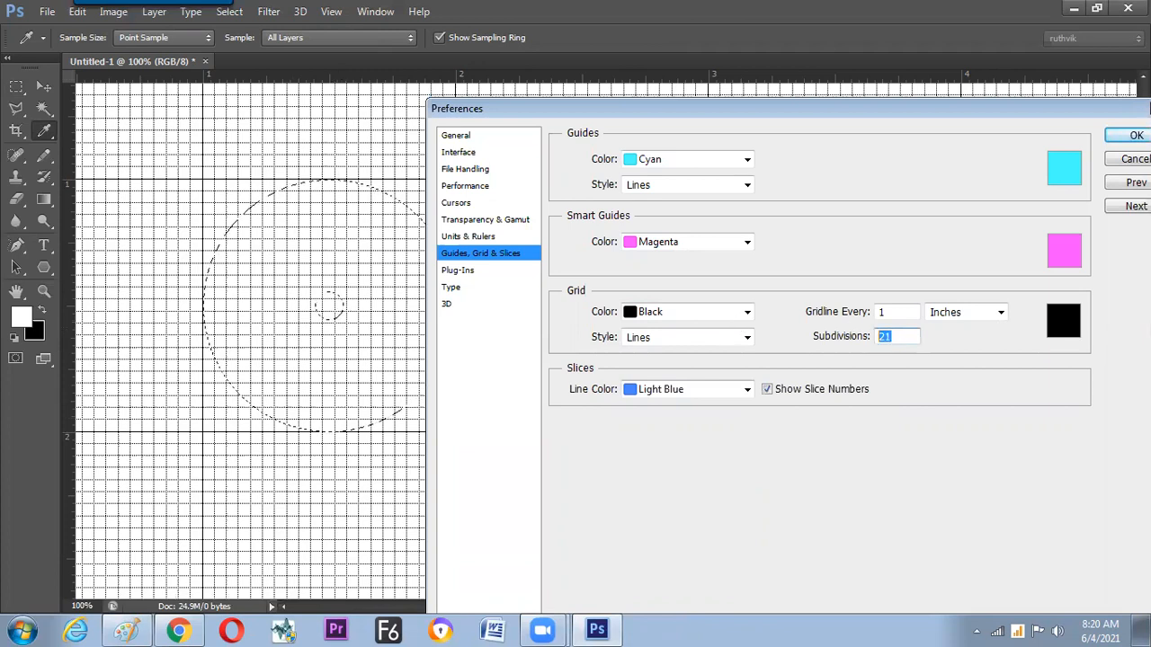
text(23)
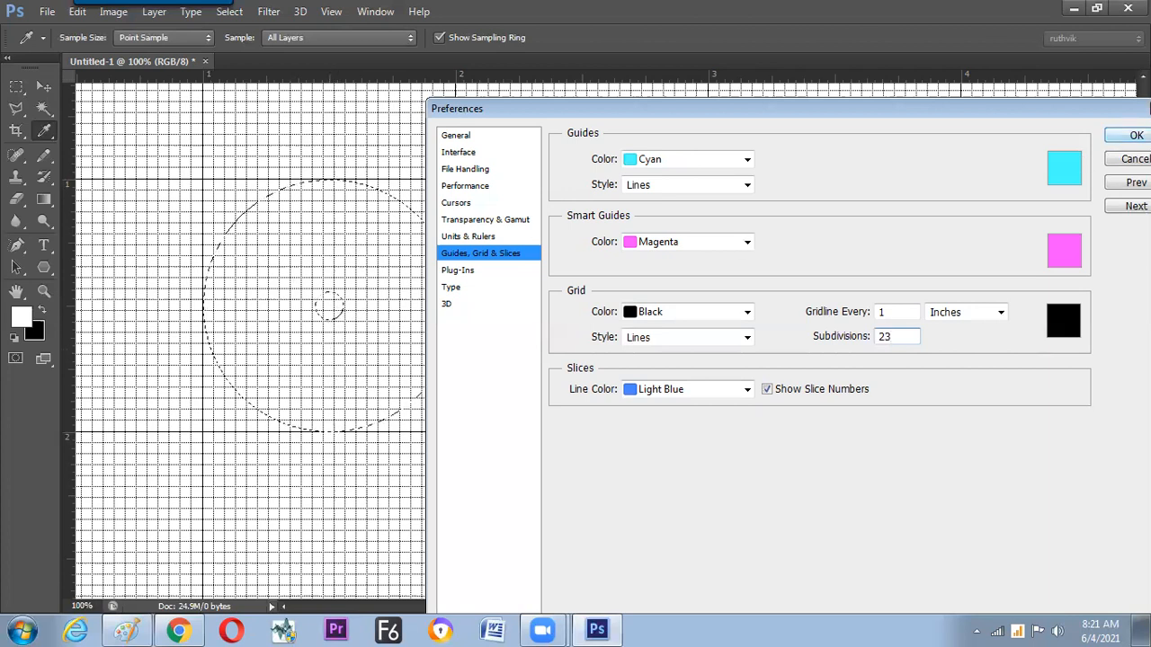
key(Return)
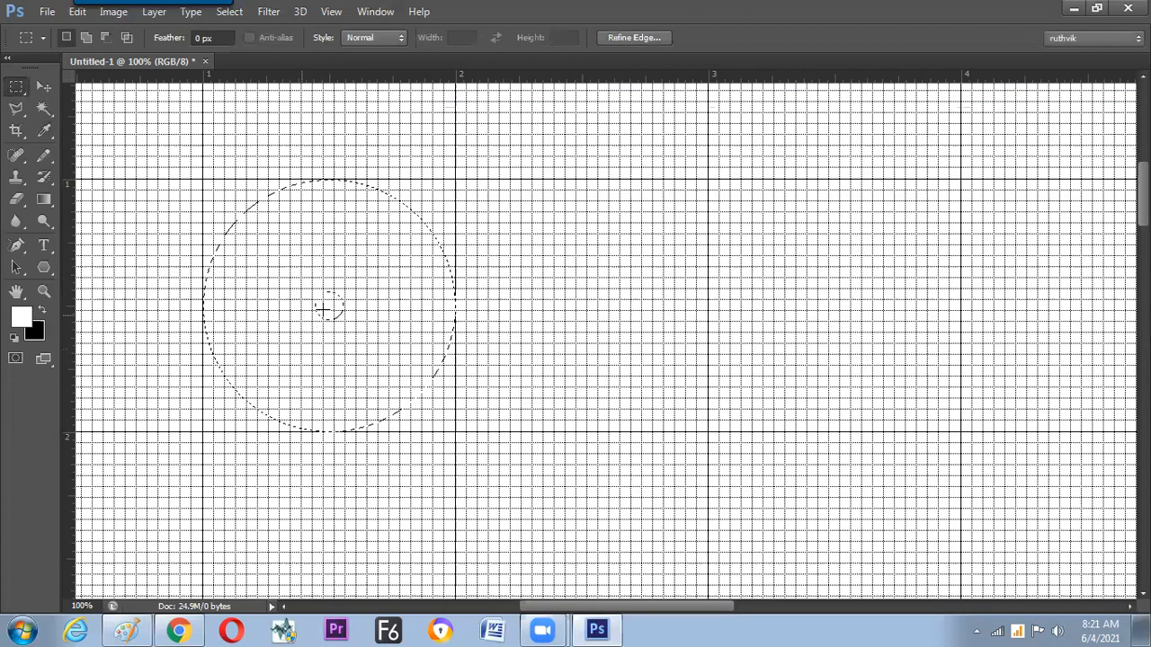
Step: Subtract a vertical strip one grid cell wide from the small centre circle down past the large circle's lower edge
drag(328, 311, 336, 386)
key(ctrl+z)
click(105, 38)
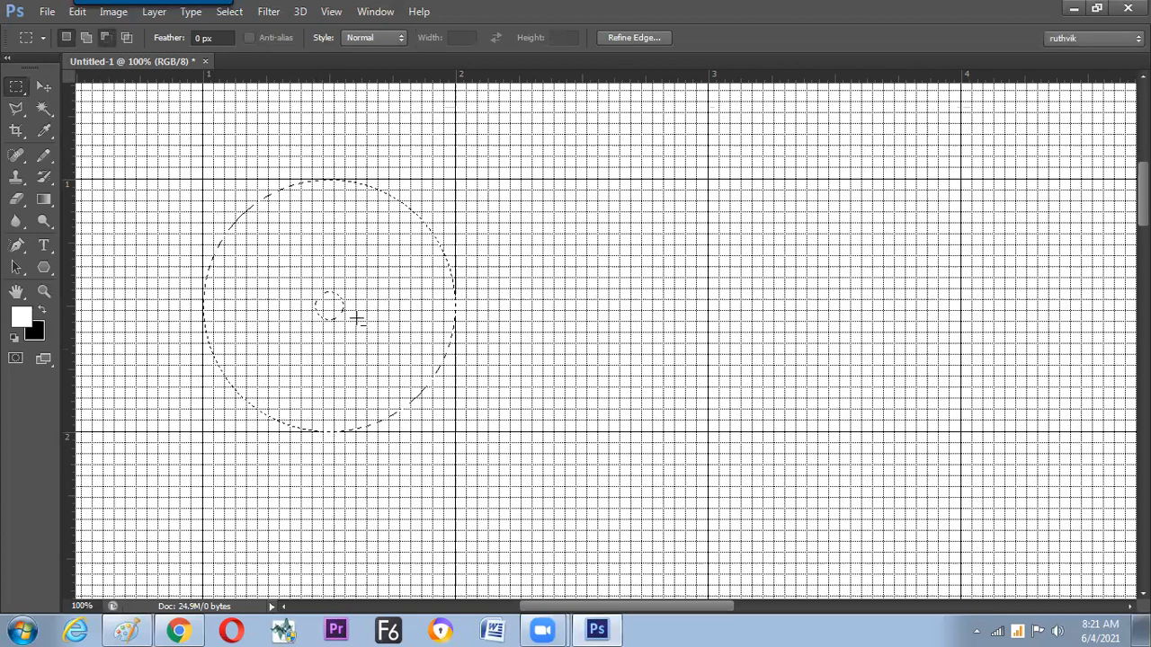
drag(326, 308, 335, 438)
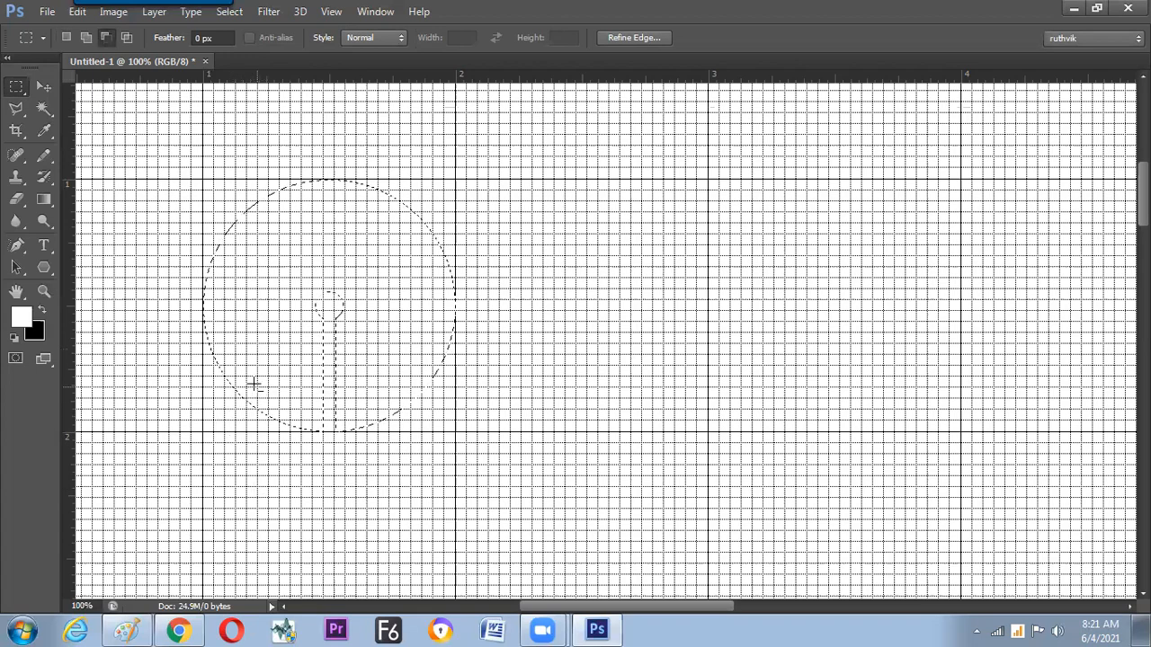
Step: Set the foreground colour to bright blue and fill the keyhole-cut circular selection with it
click(22, 317)
click(711, 264)
click(864, 178)
key(alt+BackSpace)
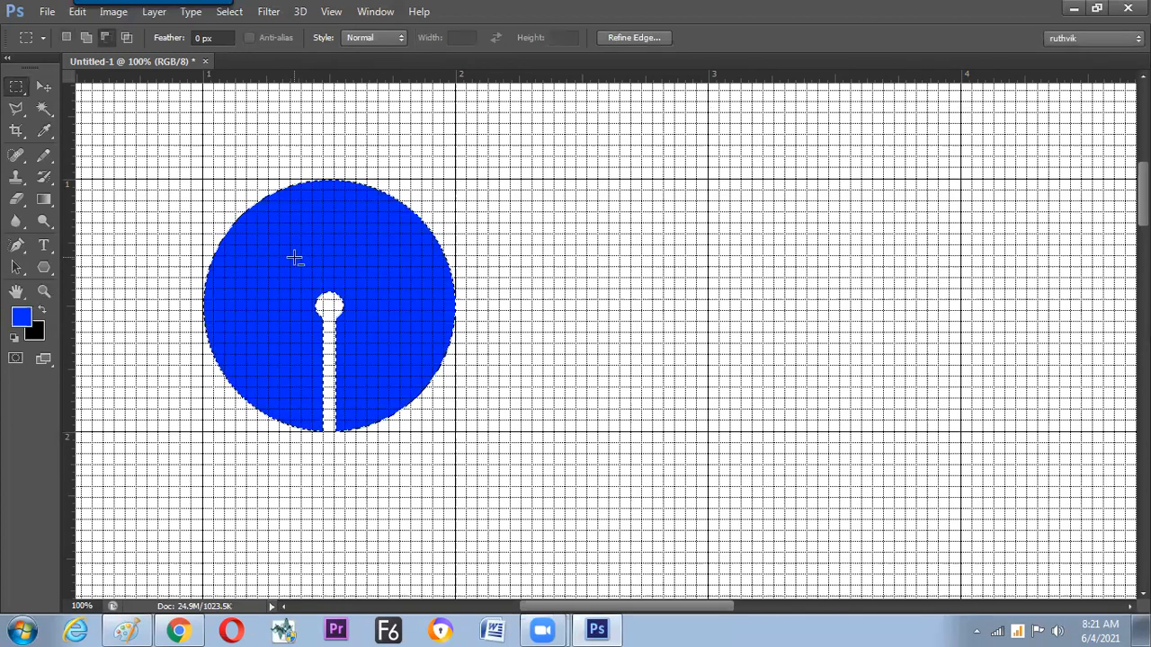
Step: Deselect the blue shape and hide the grid to inspect the finished logo on the plain canvas
key(ctrl+d)
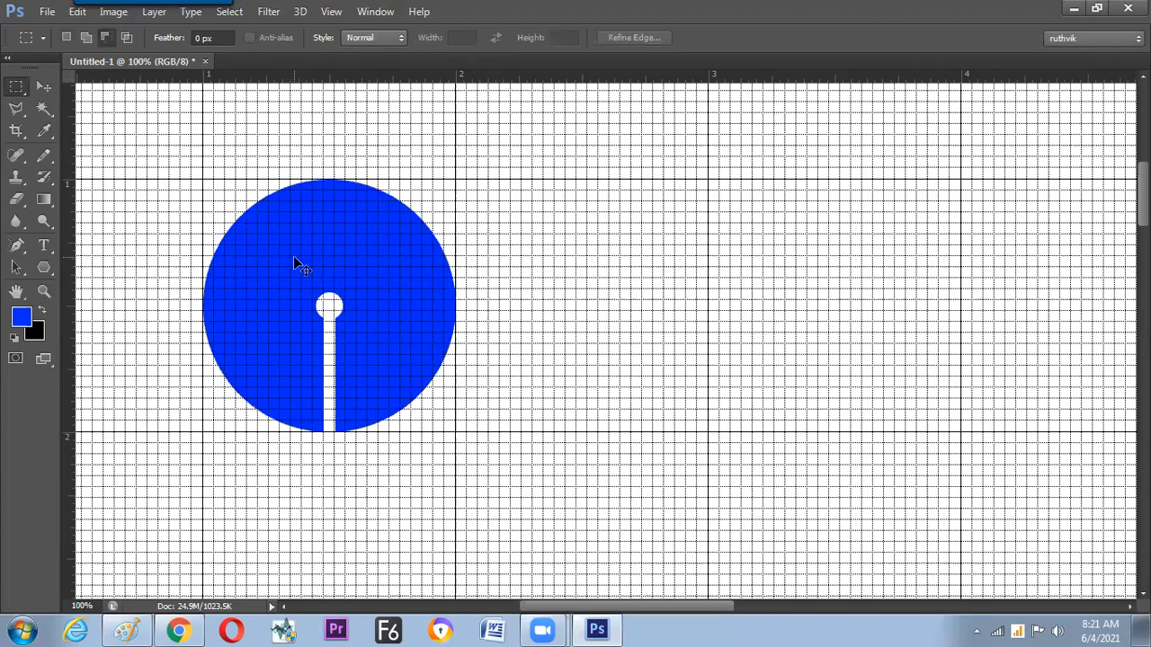
key(ctrl+apostrophe)
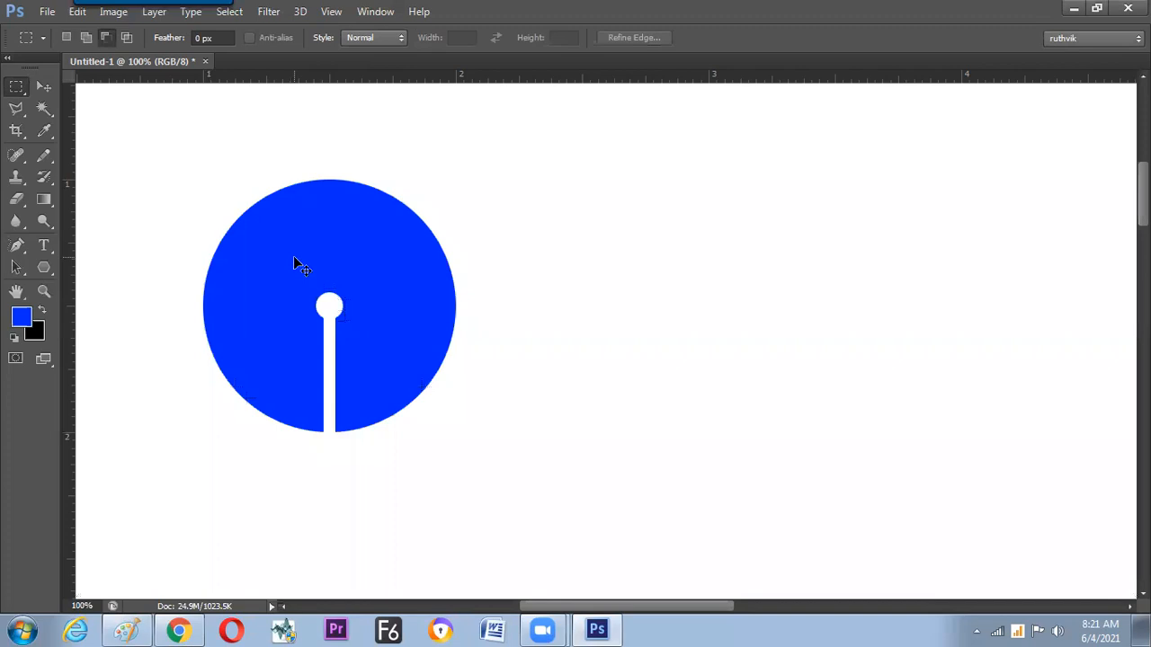
key(ctrl+0)
key(ctrl+plus)
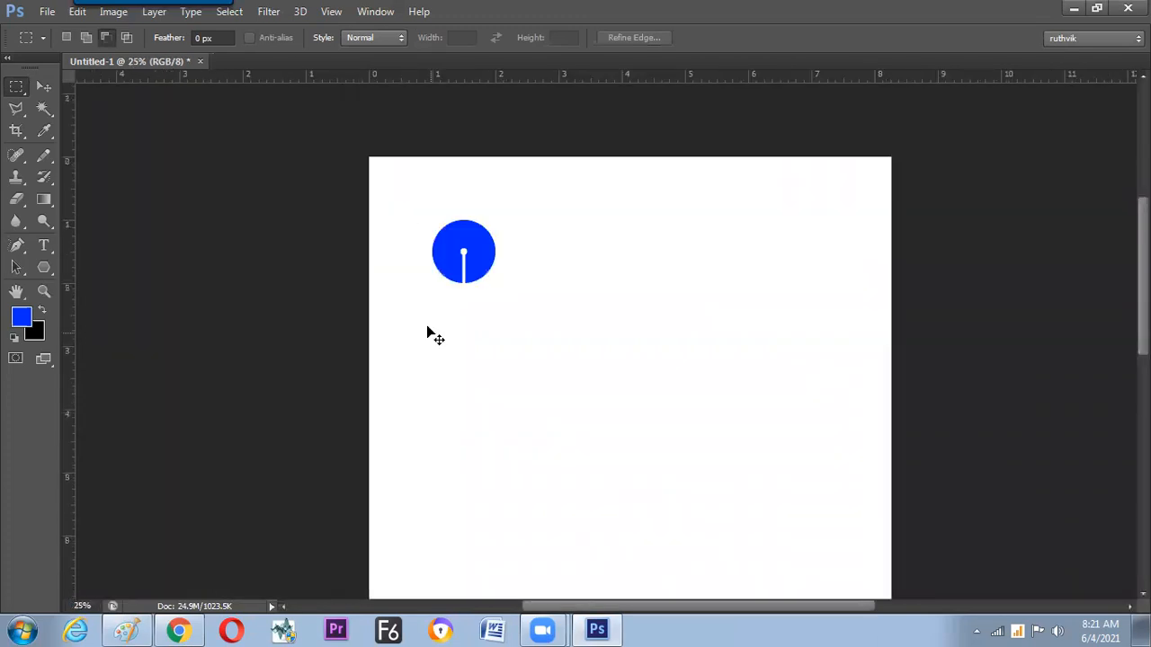
key(ctrl+plus)
key(ctrl+plus)
key(ctrl+plus)
key(ctrl+plus)
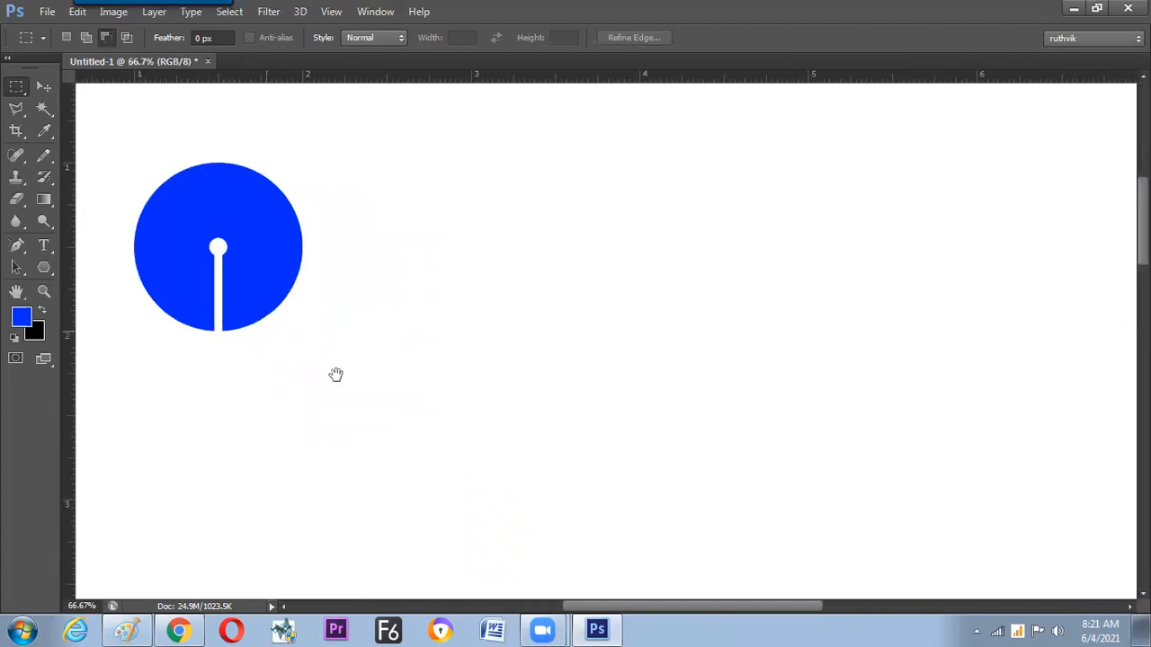
key(ctrl+plus)
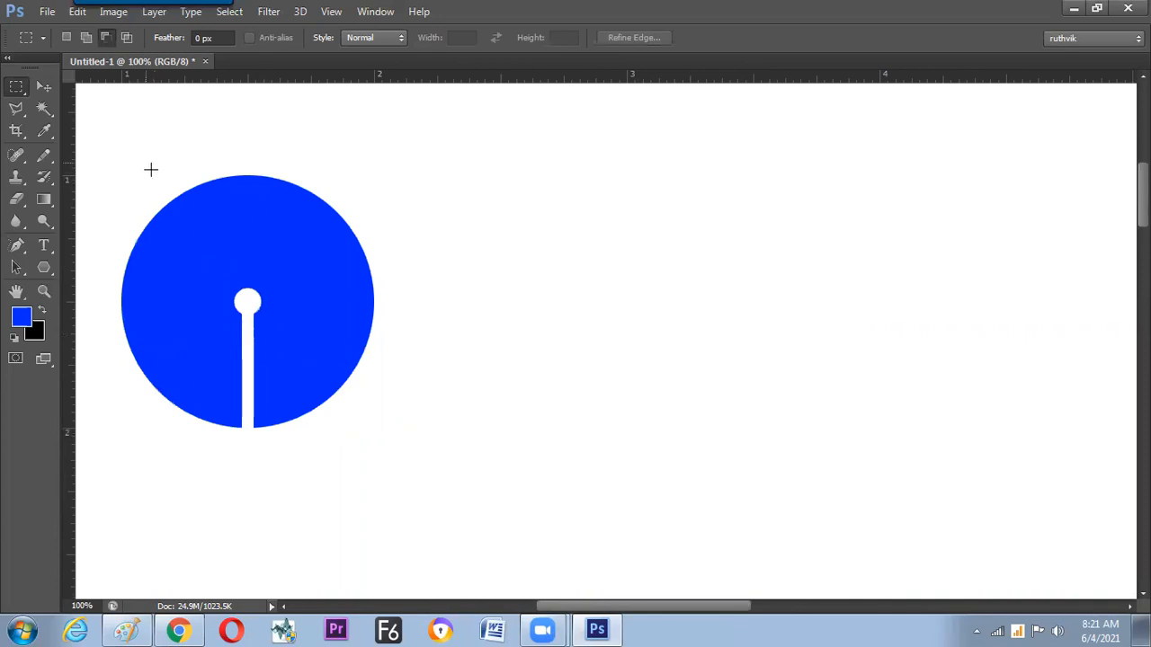
Step: Restore the logo's selection by undoing the deselection, and save it as a new channel named logo
key(ctrl+z)
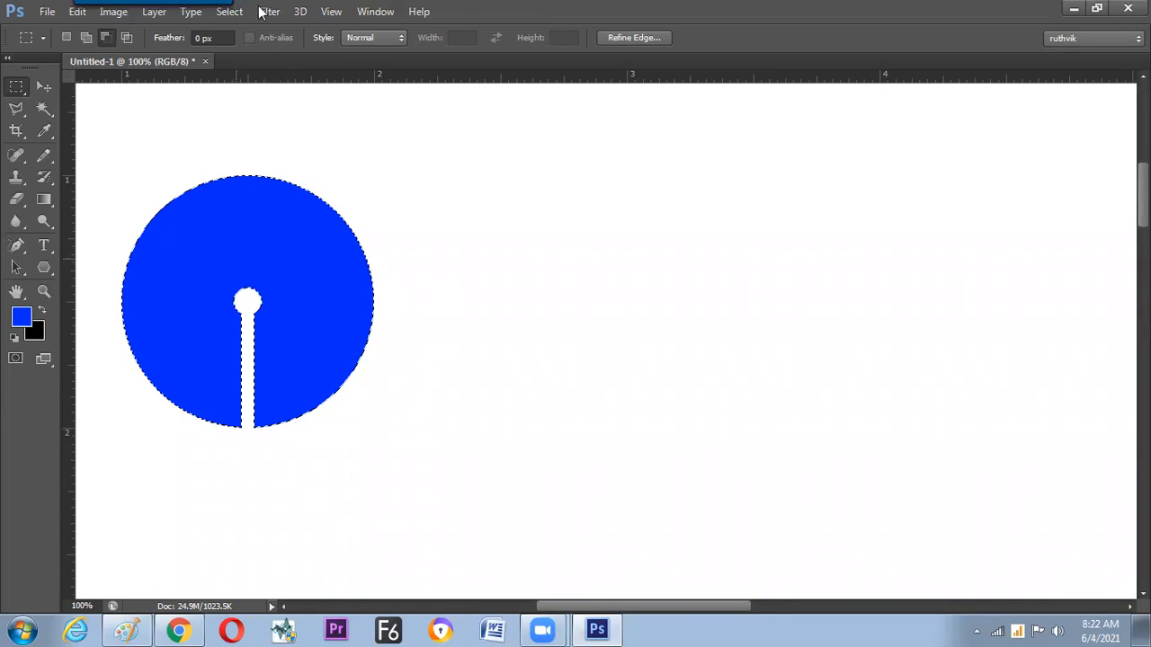
click(229, 11)
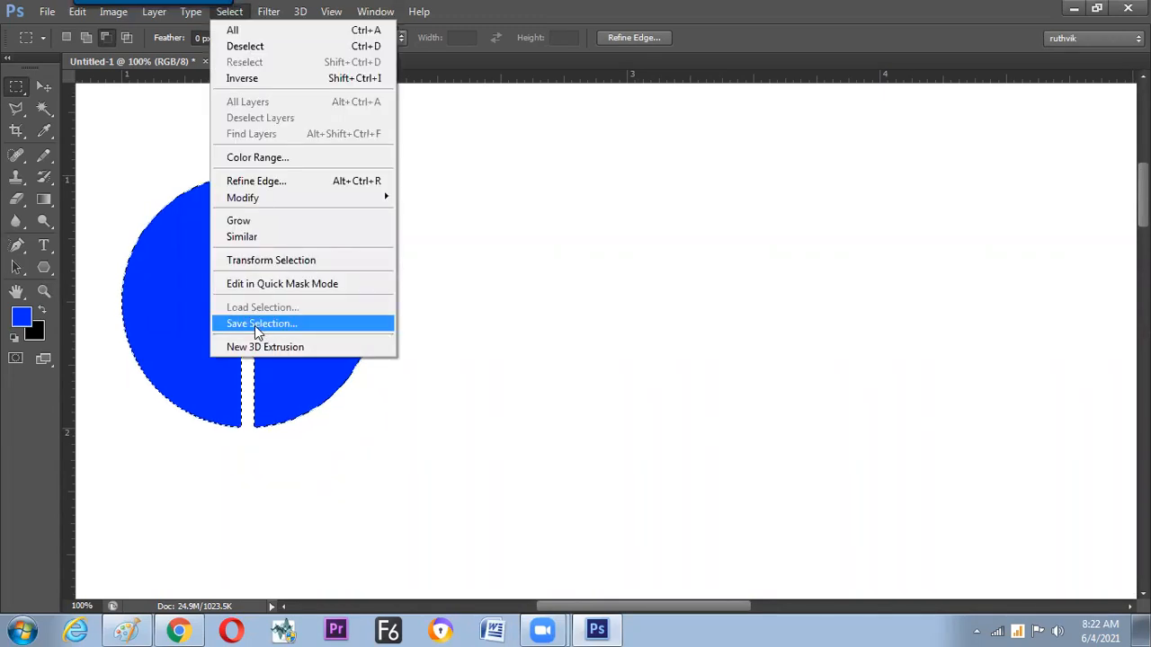
click(278, 321)
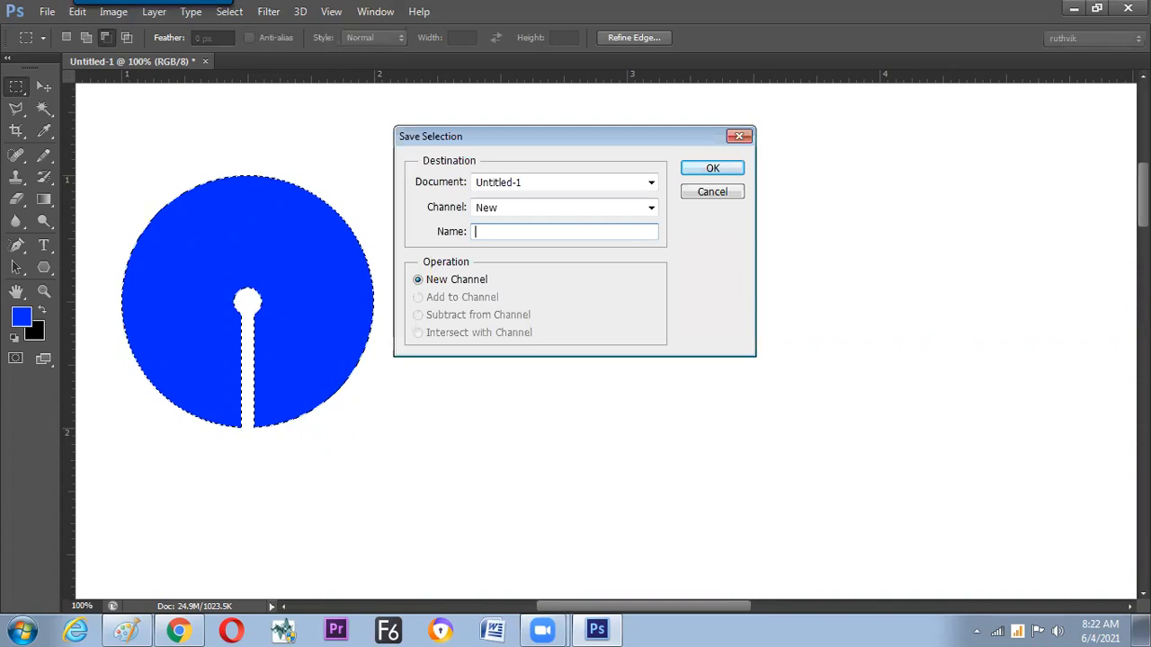
text(logo)
key(Return)
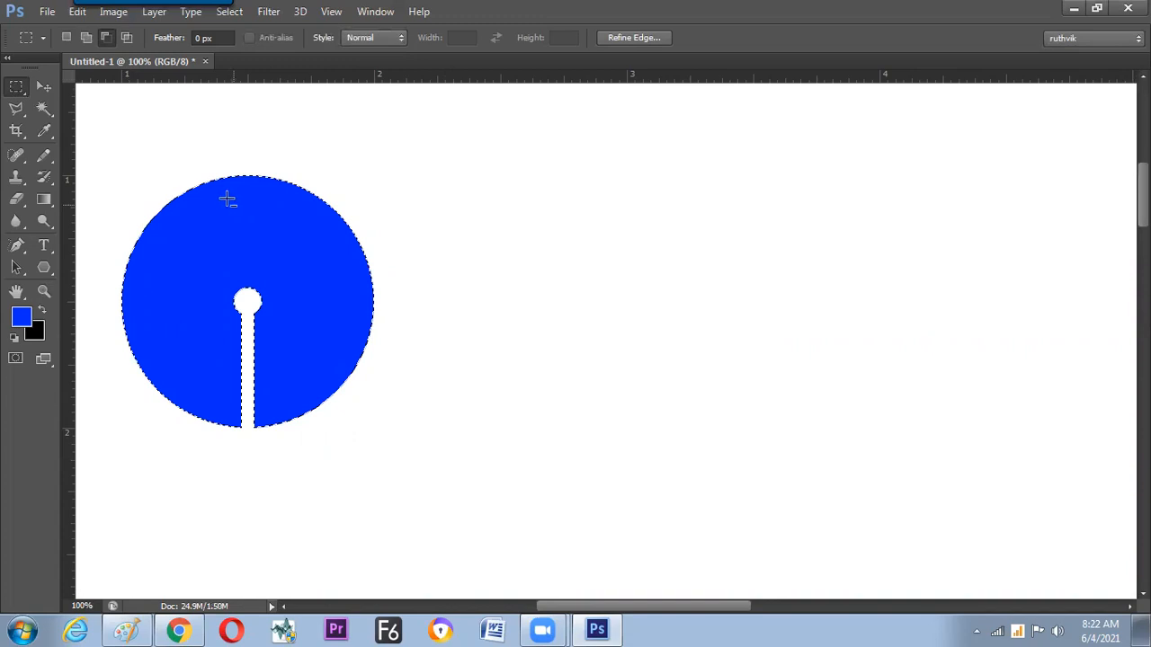
Step: Feather the logo selection with a radius of 20 pixels
right_click(268, 247)
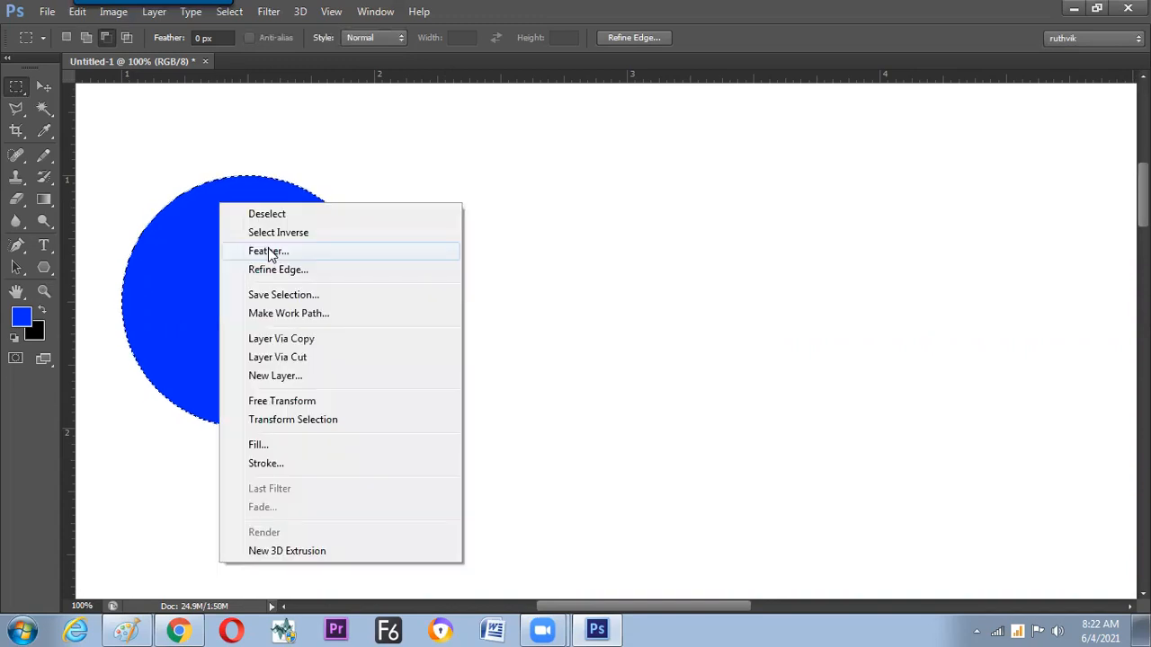
click(269, 246)
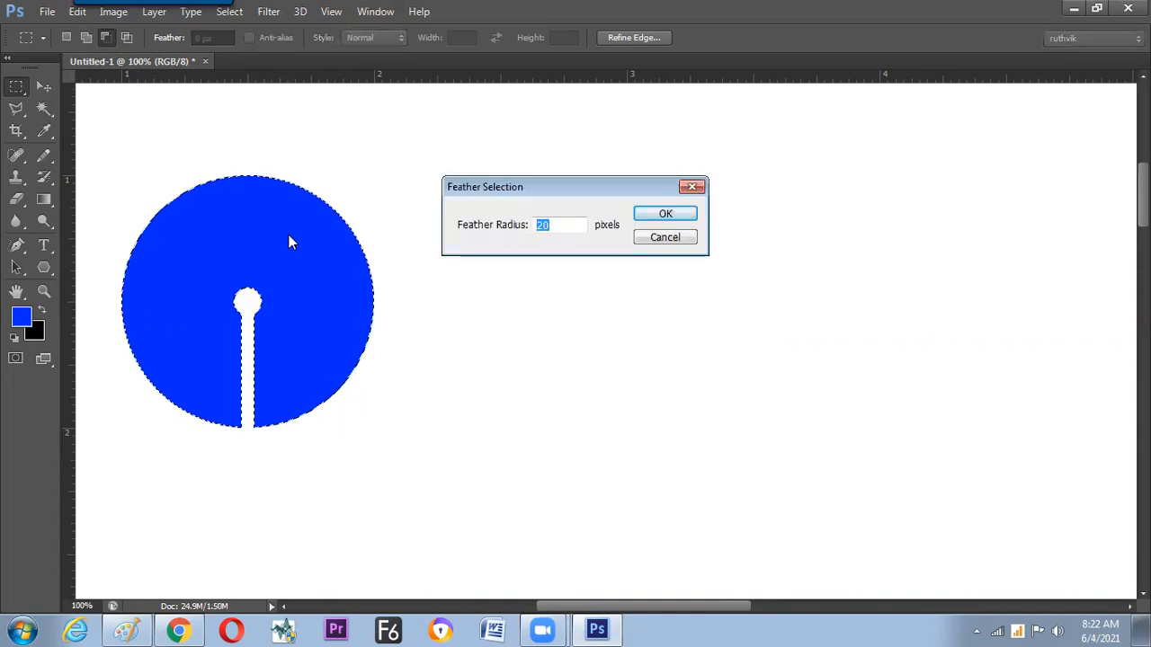
key(Return)
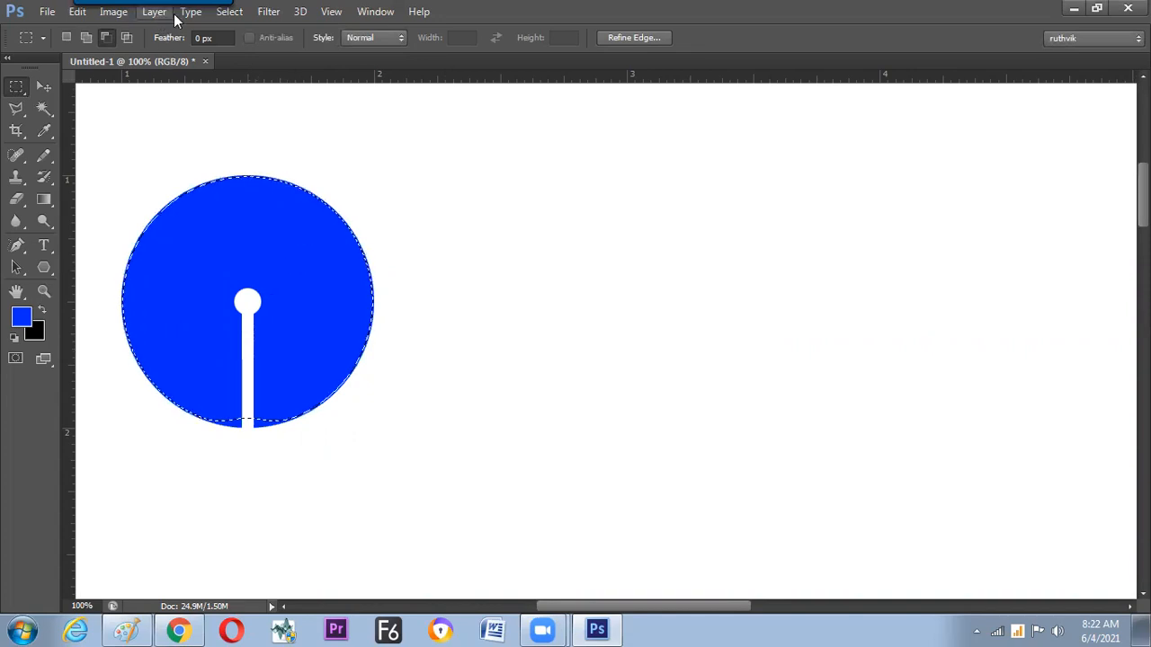
Step: Expand the feathered logo selection by 5 pixels
click(235, 15)
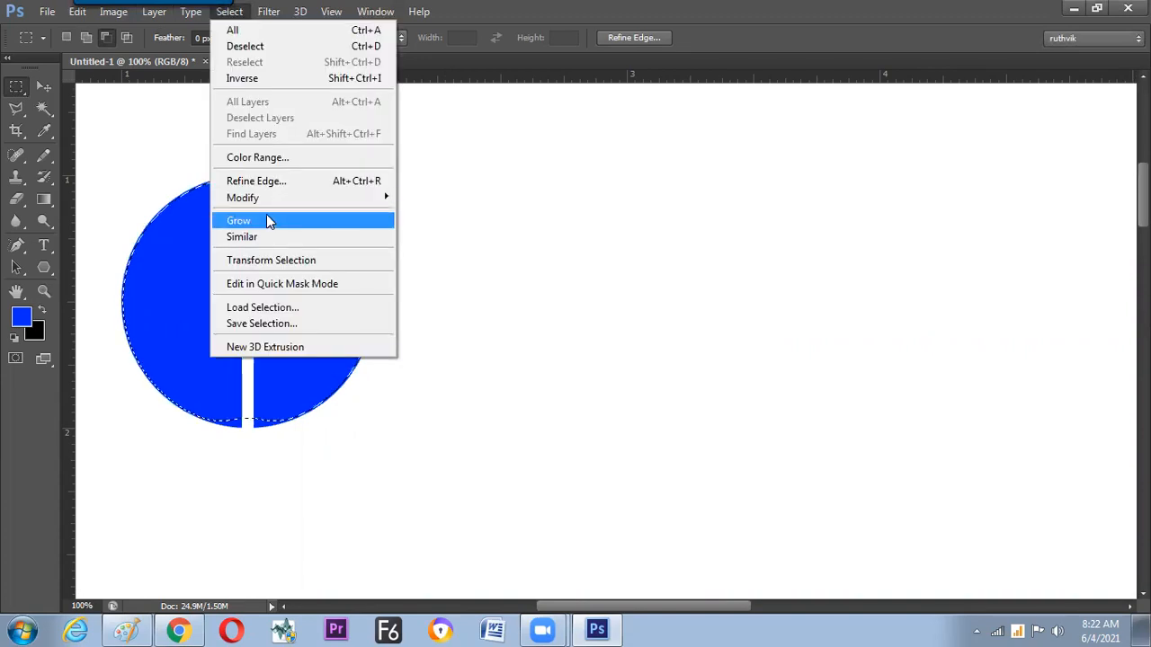
mouse_move(272, 198)
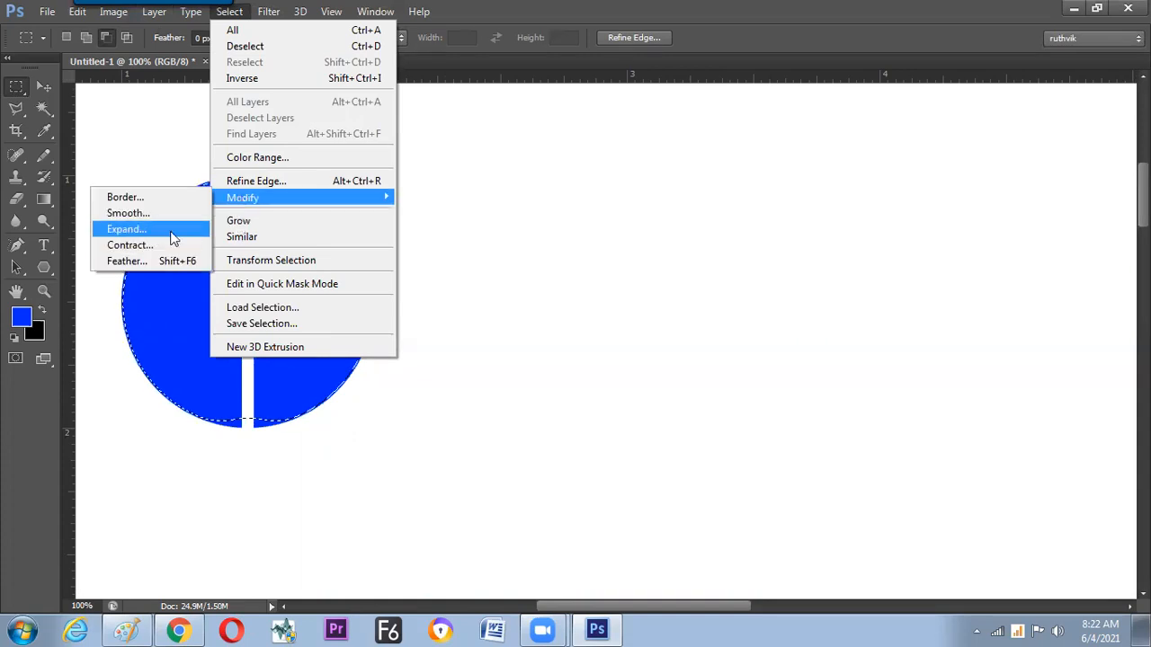
key(Return)
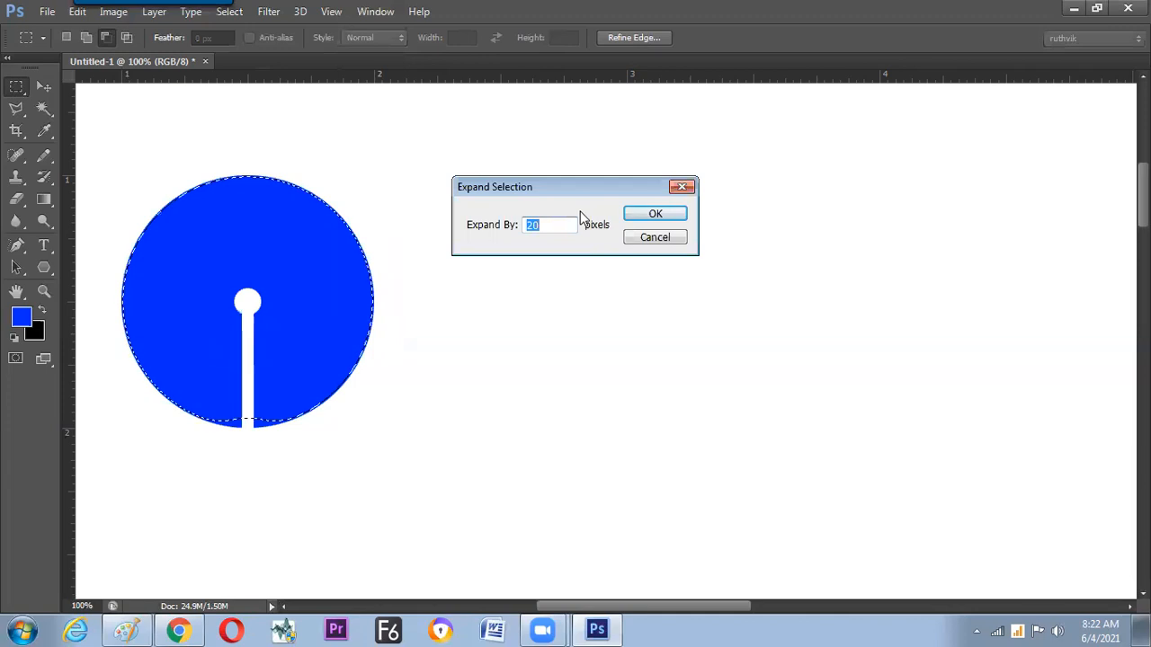
text(5)
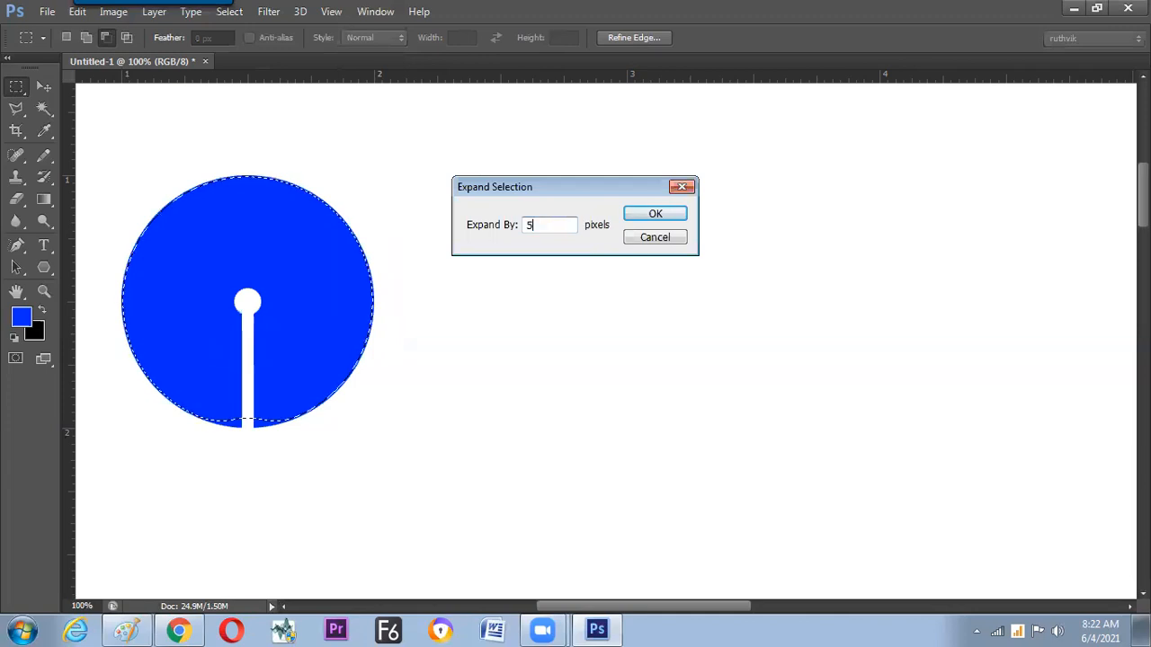
click(625, 218)
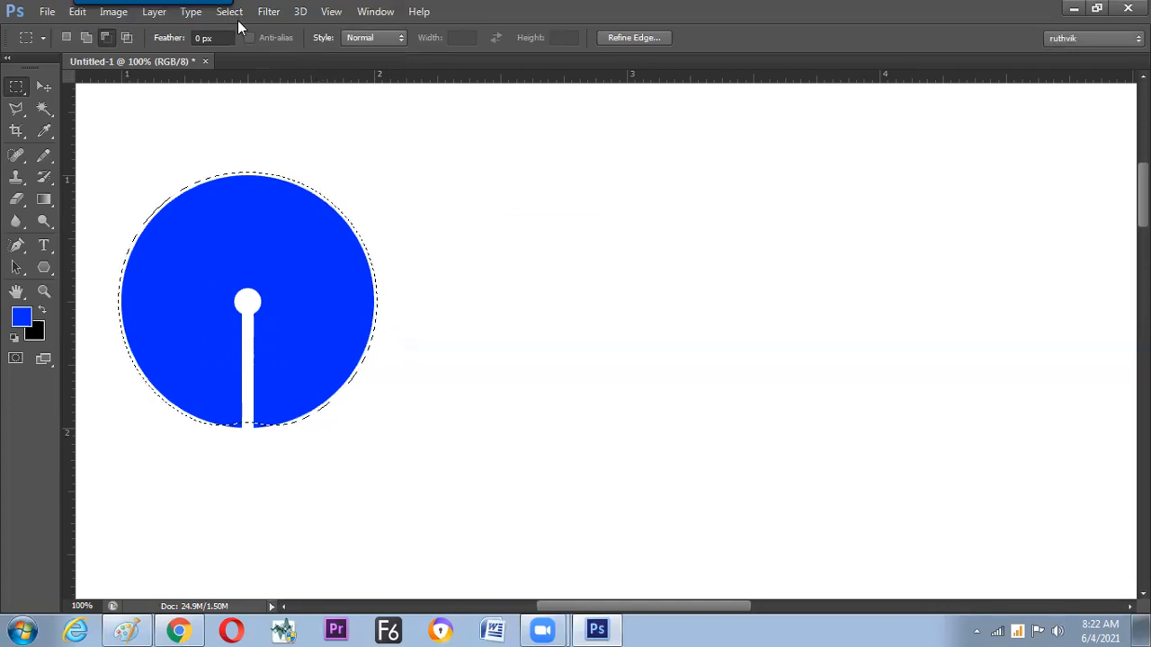
Step: Load the saved logo channel as a selection, subtracting it from the current expanded selection
click(230, 12)
click(257, 310)
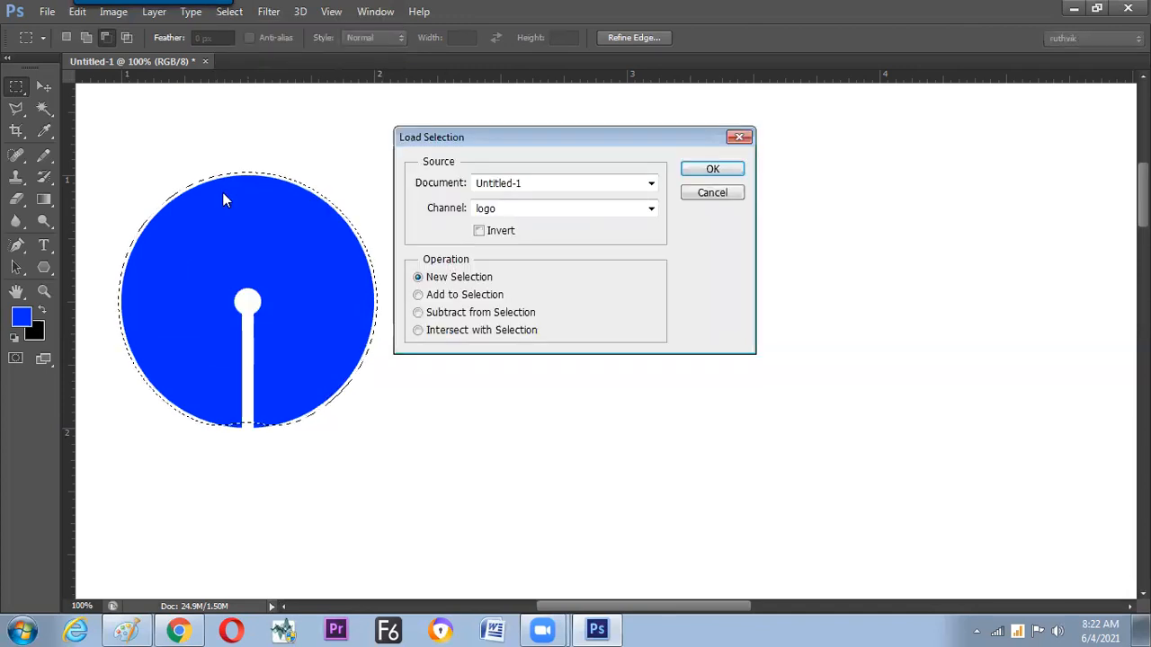
click(484, 209)
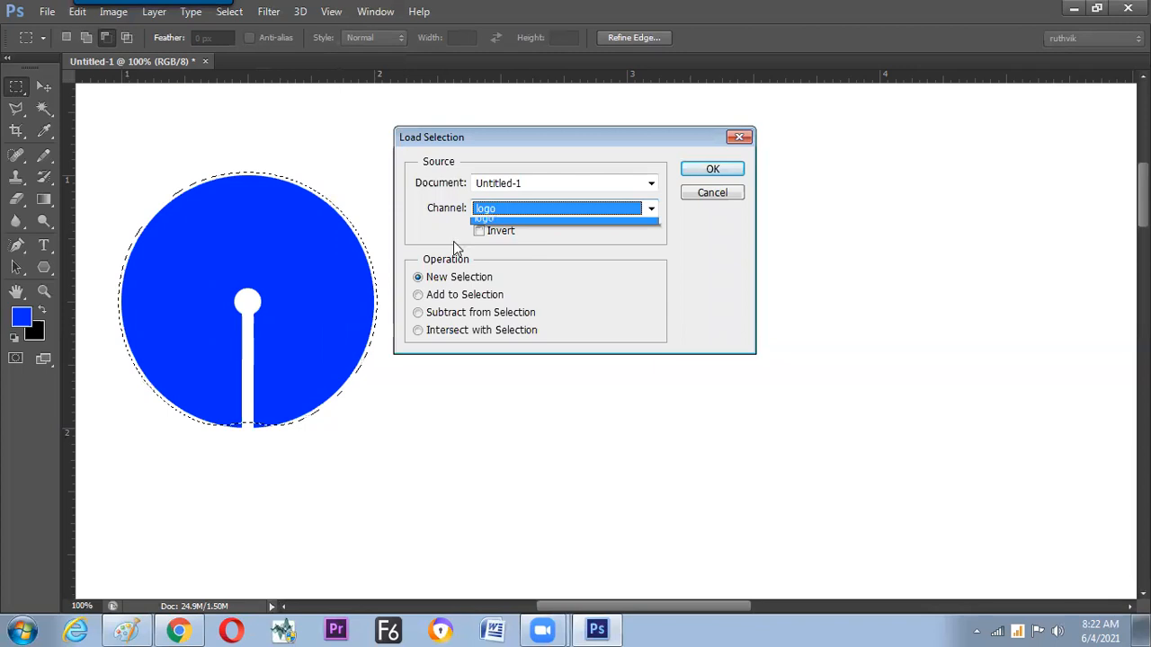
click(419, 314)
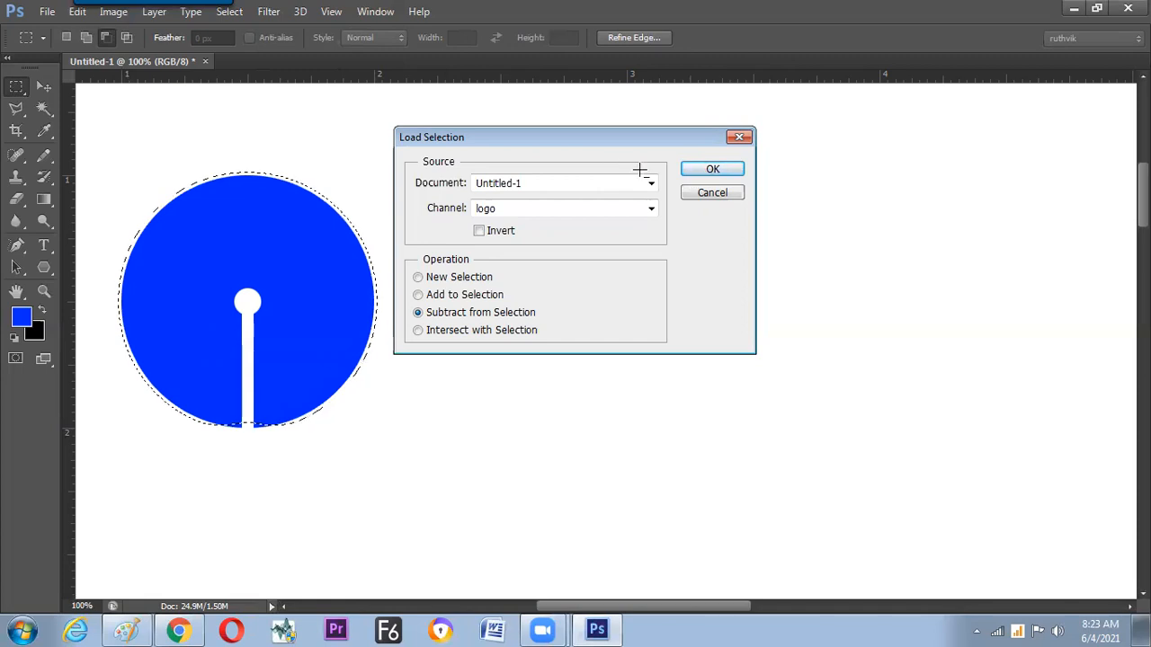
key(Return)
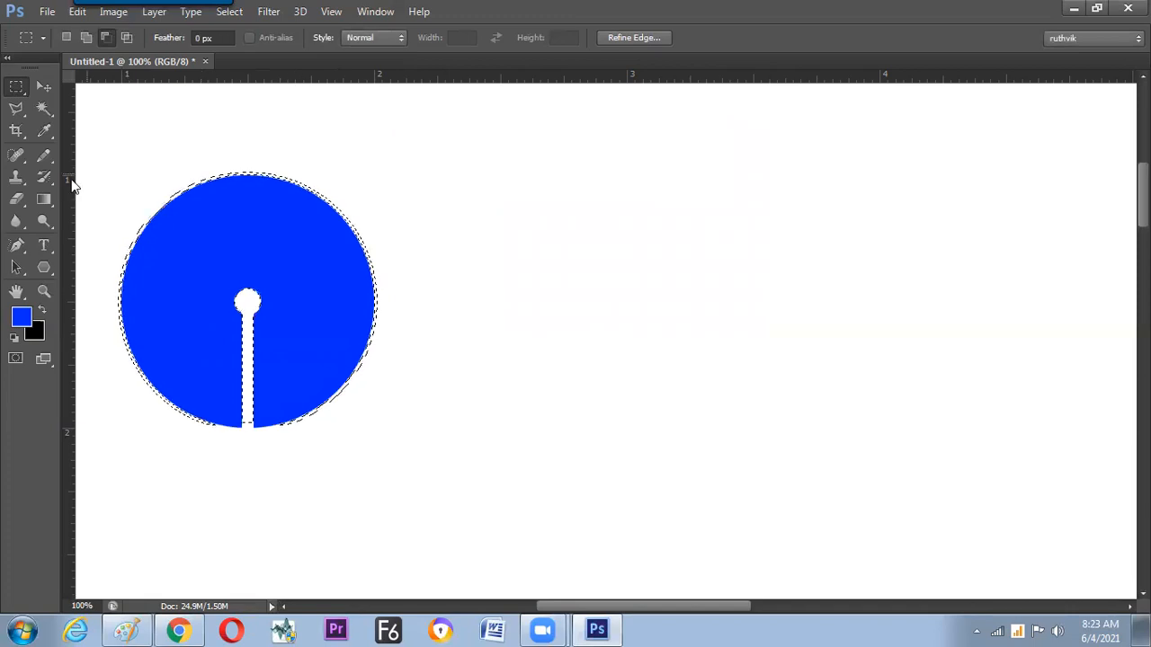
Step: Set the foreground colour to magenta ff00fc, fill the glow-shaped selection around the logo with it, and deselect
click(23, 319)
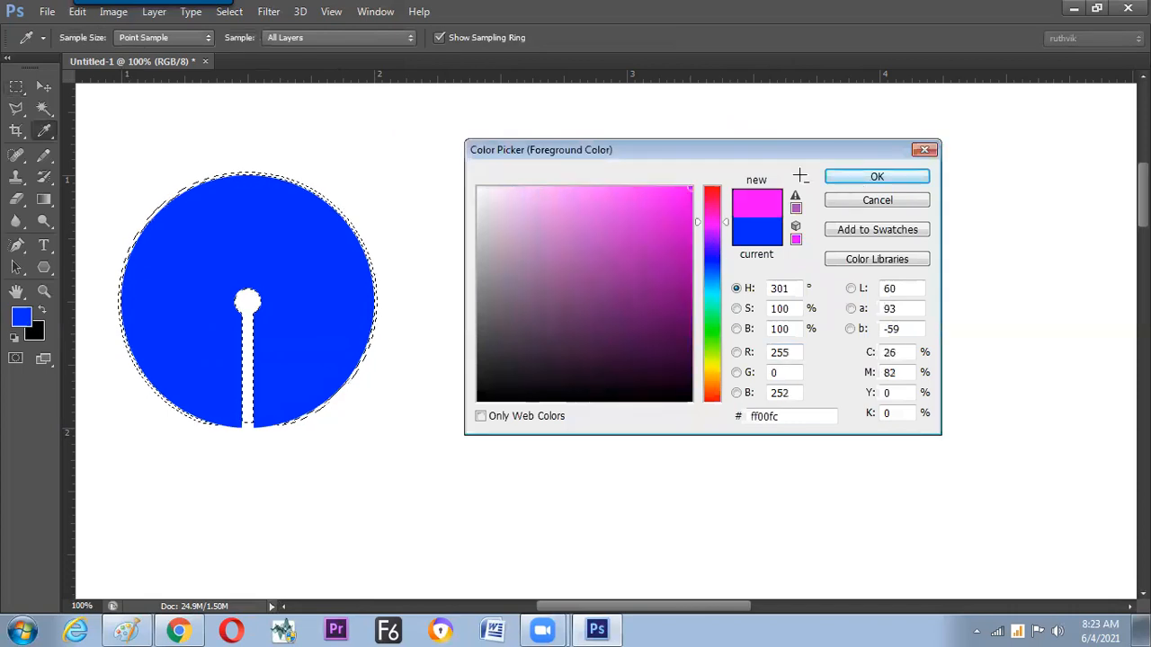
click(856, 177)
key(m)
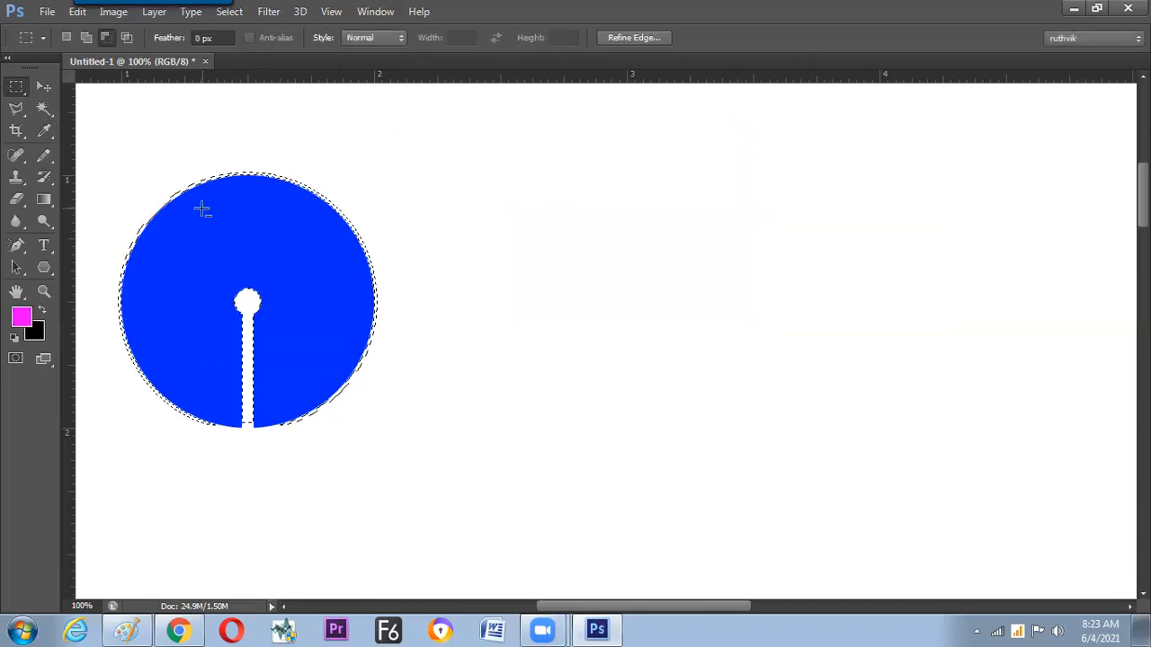
key(alt+BackSpace)
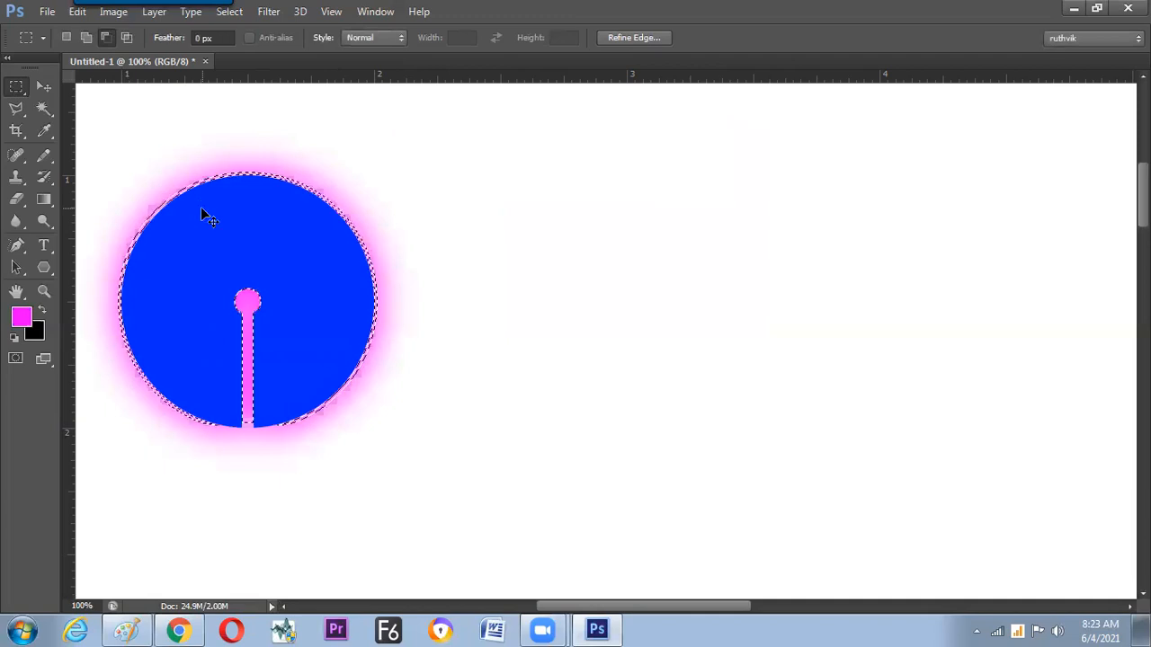
key(ctrl+d)
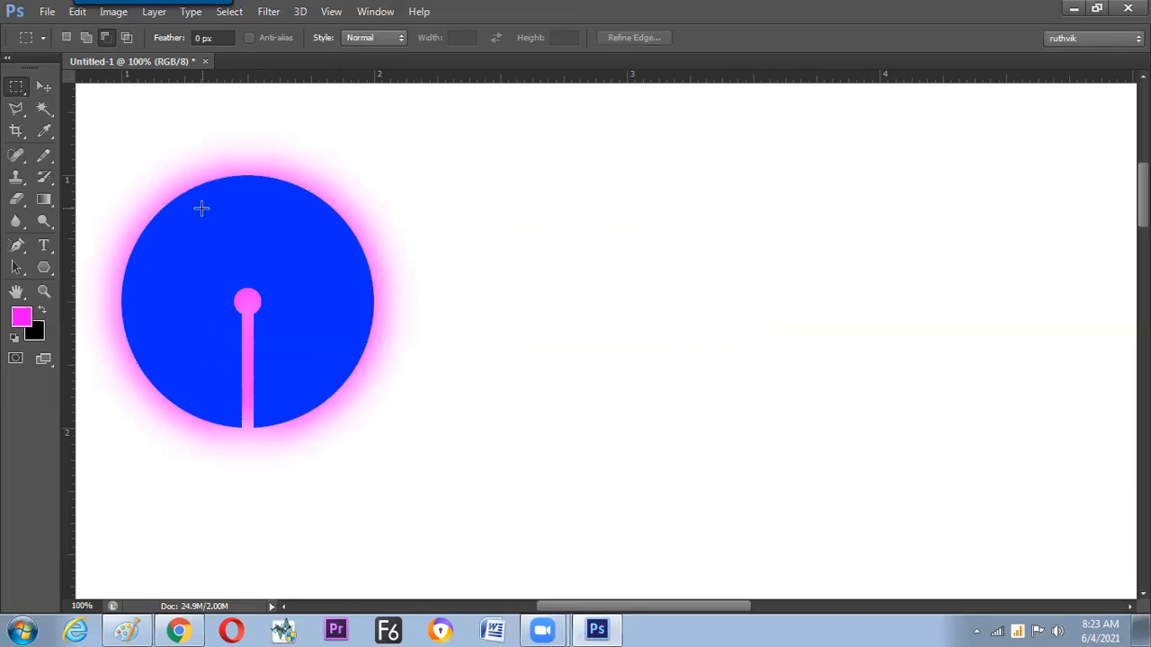
Step: Restore the glow selection, undo the magenta fill, and fill the area with the black background colour instead
key(ctrl+shift+d)
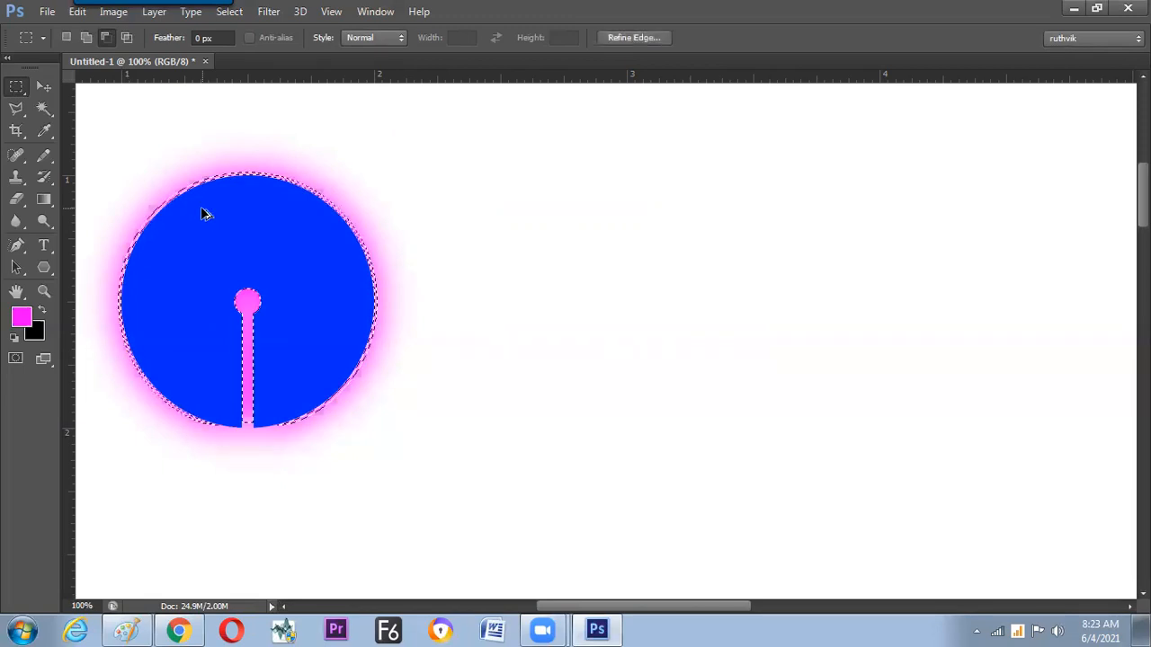
key(ctrl+BackSpace)
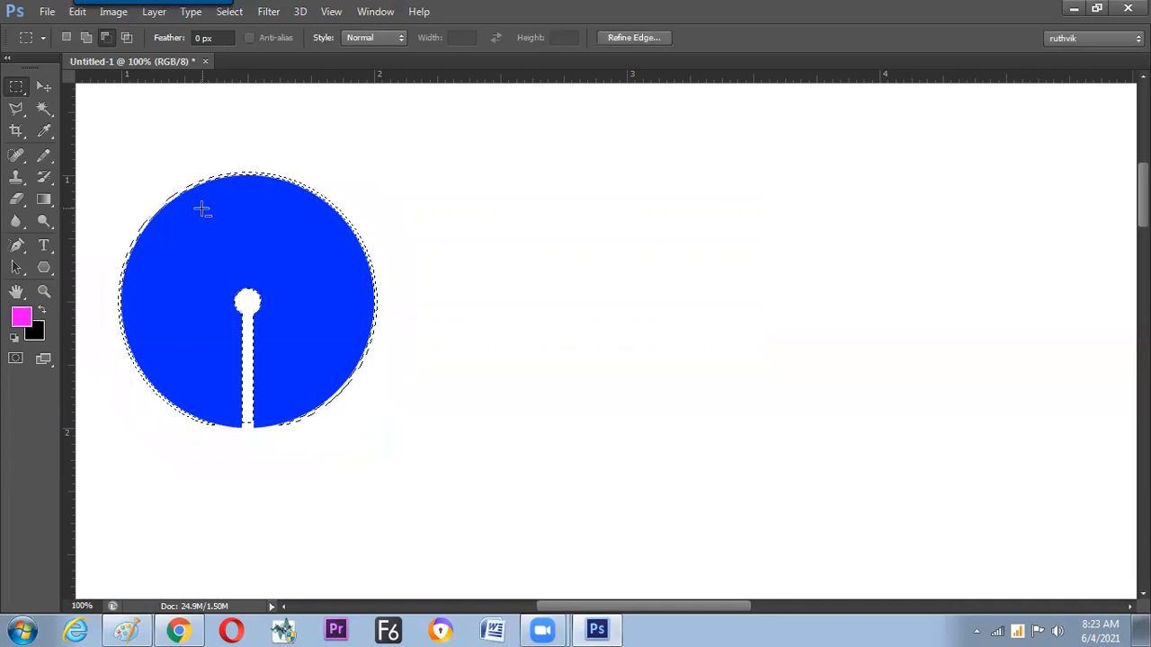
key(alt+BackSpace)
key(ctrl+z)
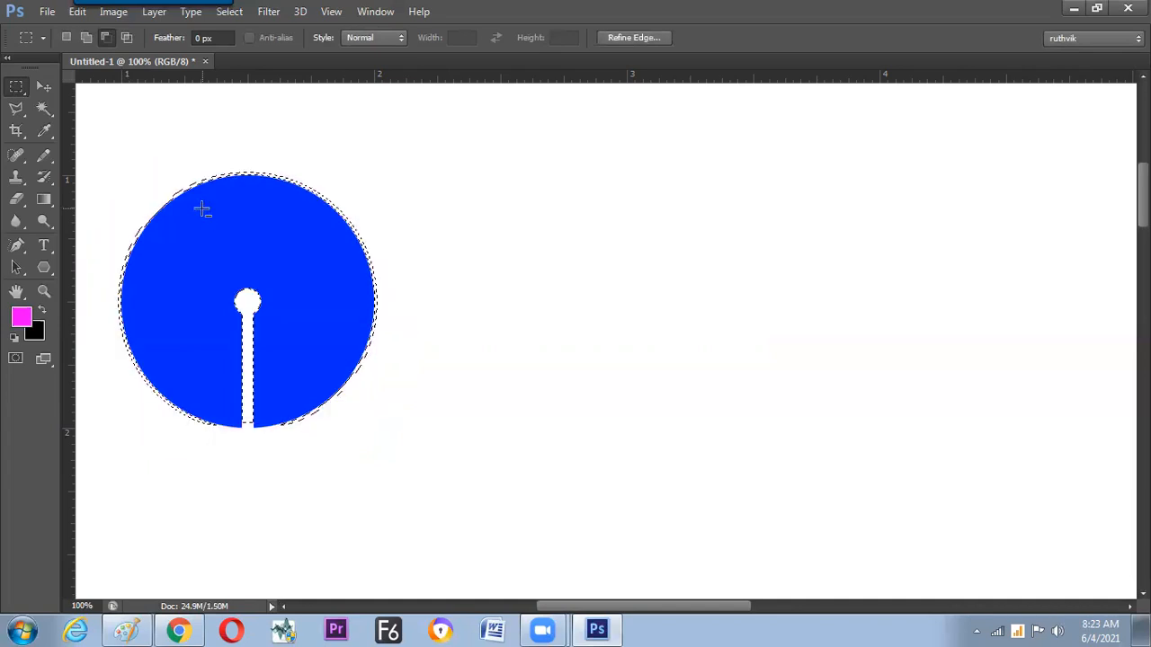
key(ctrl+BackSpace)
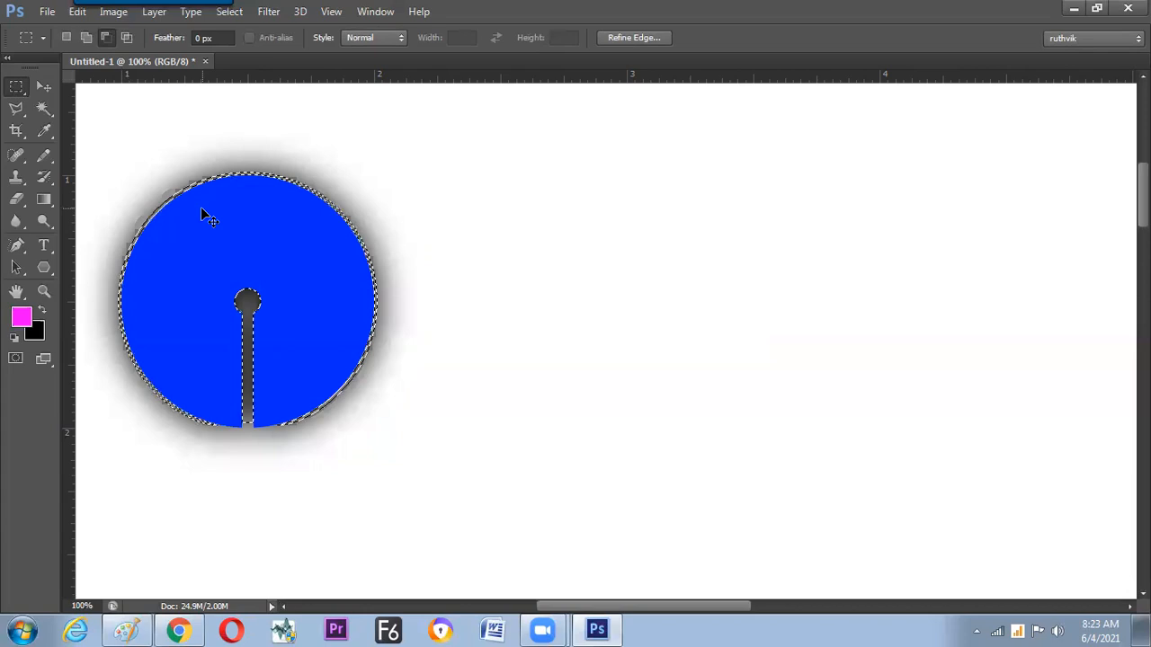
Step: Deselect the black glow and examine its soft edges around the logo up close and at full size
key(ctrl+d)
key(Tab)
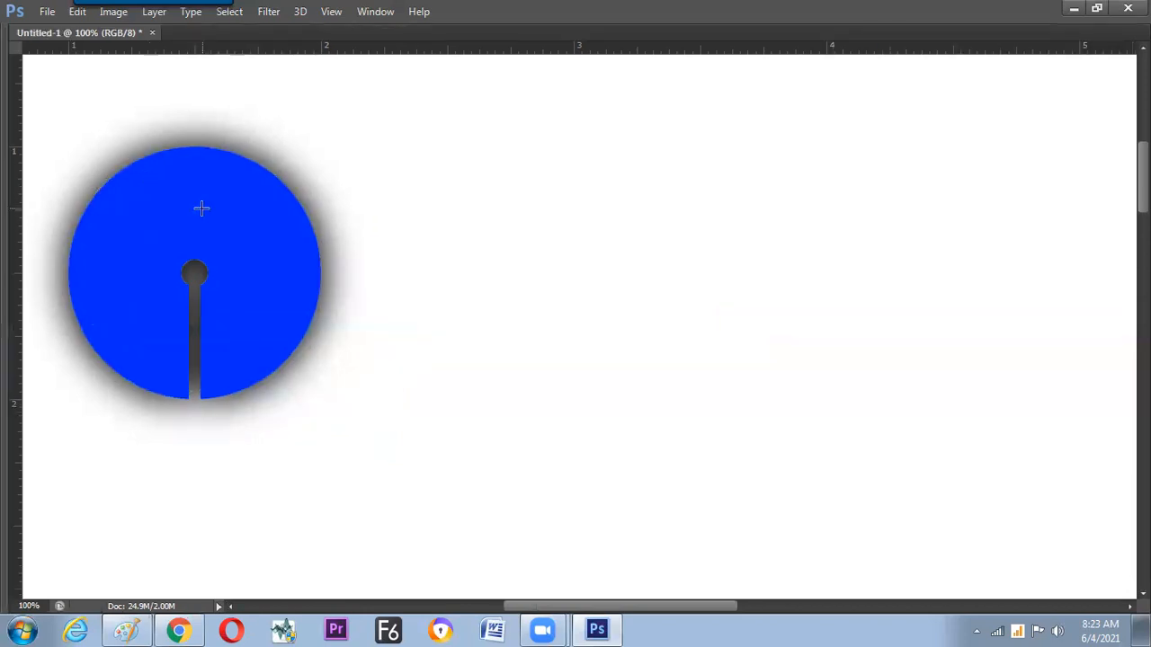
key(ctrl+plus)
drag(502, 334, 459, 313)
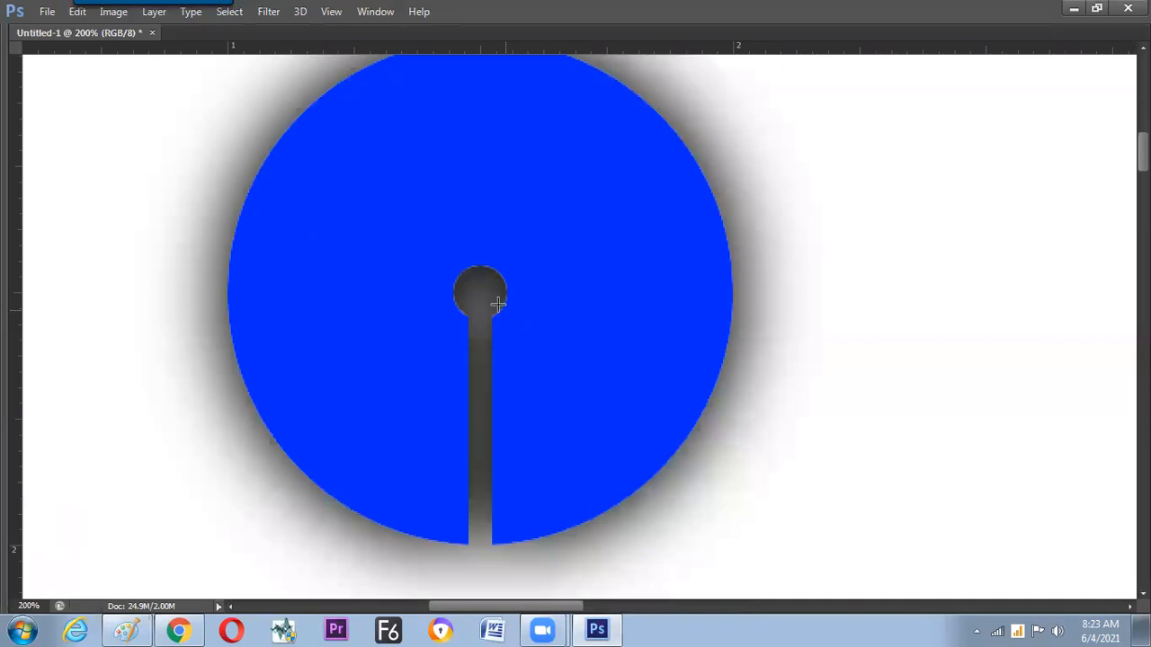
key(ctrl+minus)
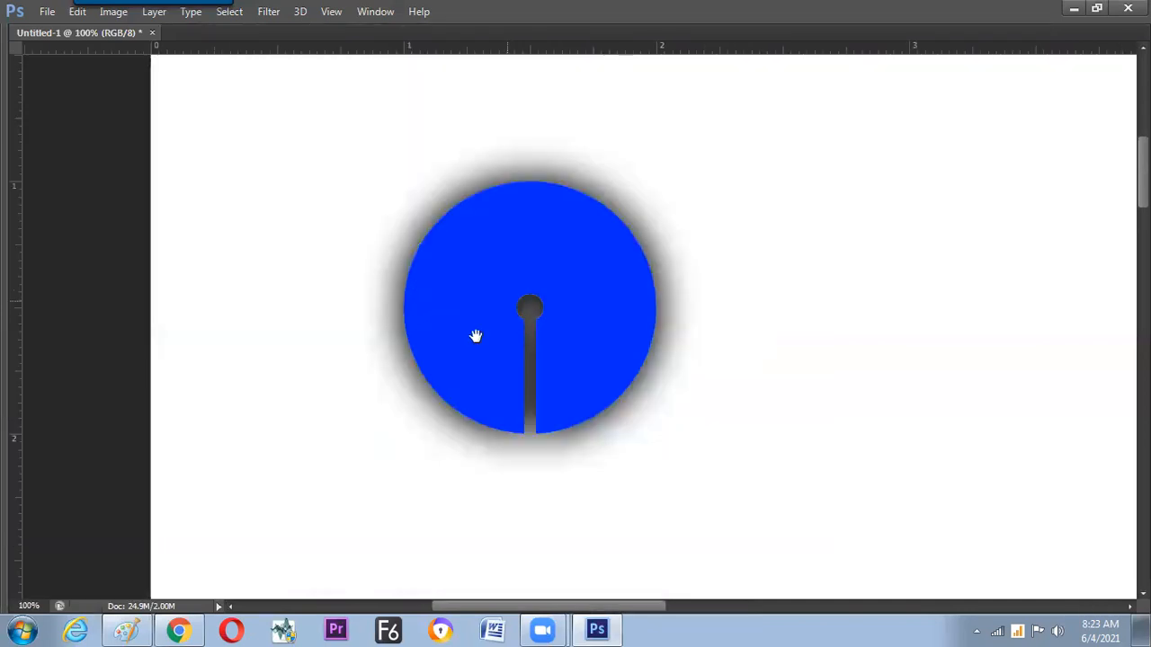
key(Tab)
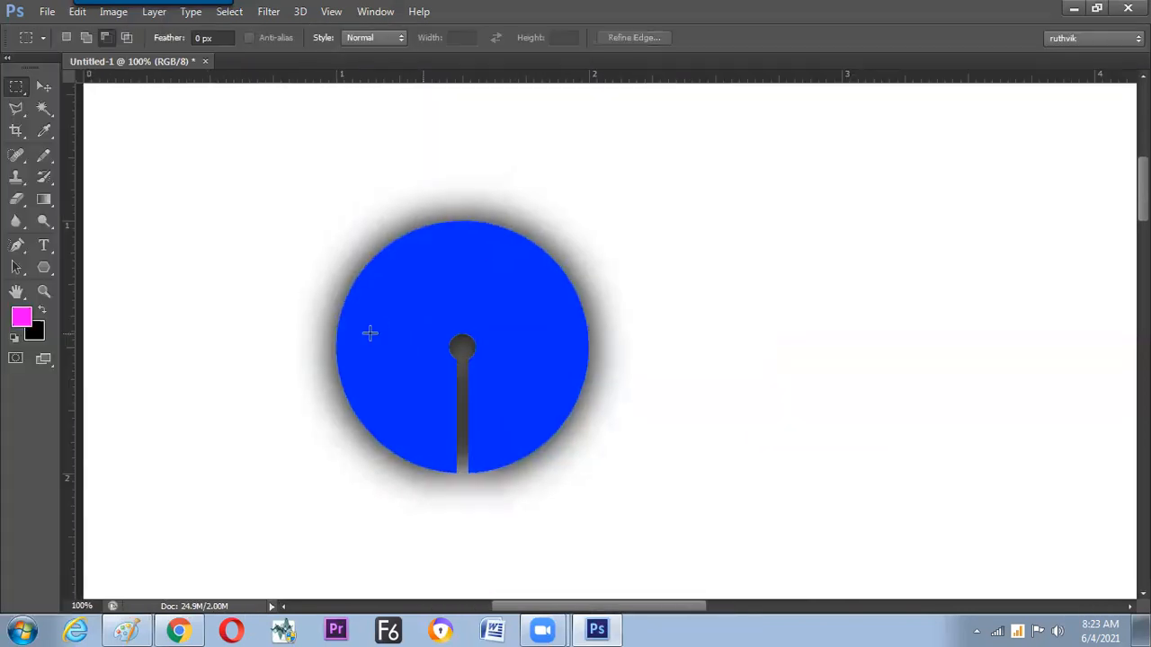
drag(379, 334, 332, 328)
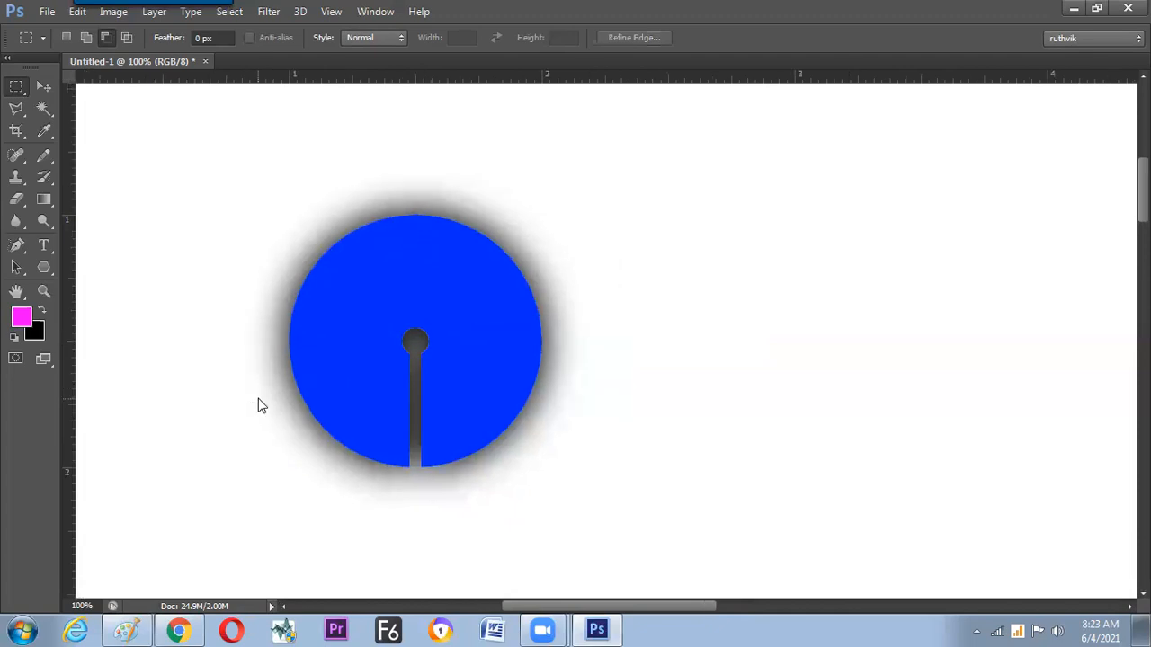
Step: Invert the image's colours to preview a yellow logo on black, and invert them back
key(ctrl+i)
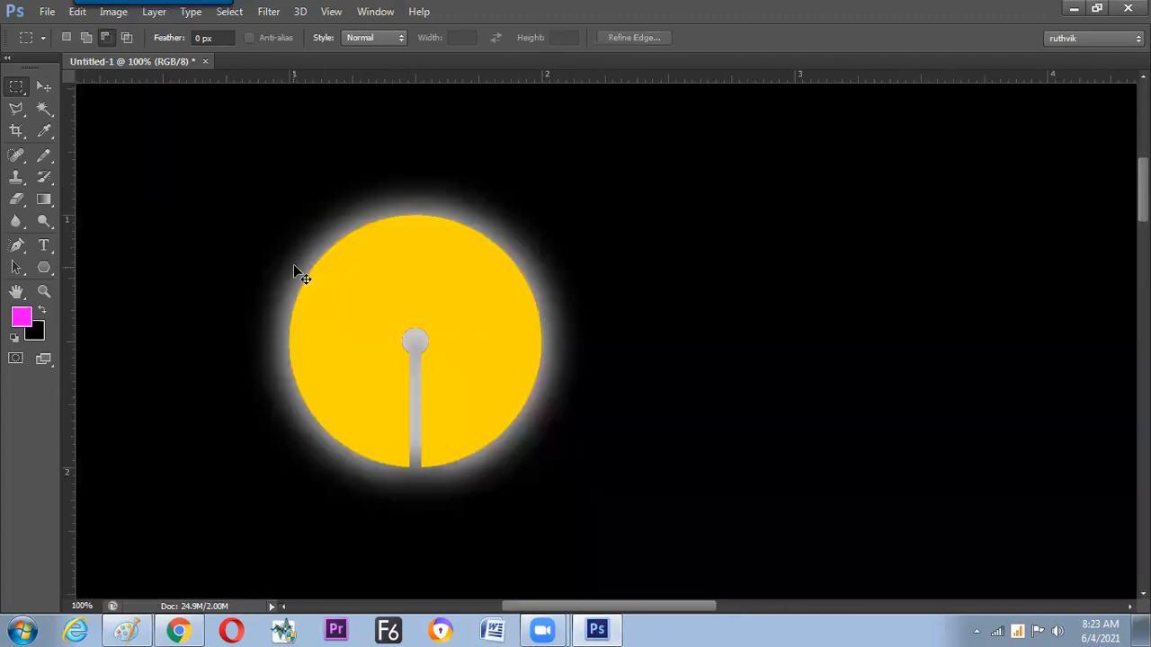
key(ctrl+i)
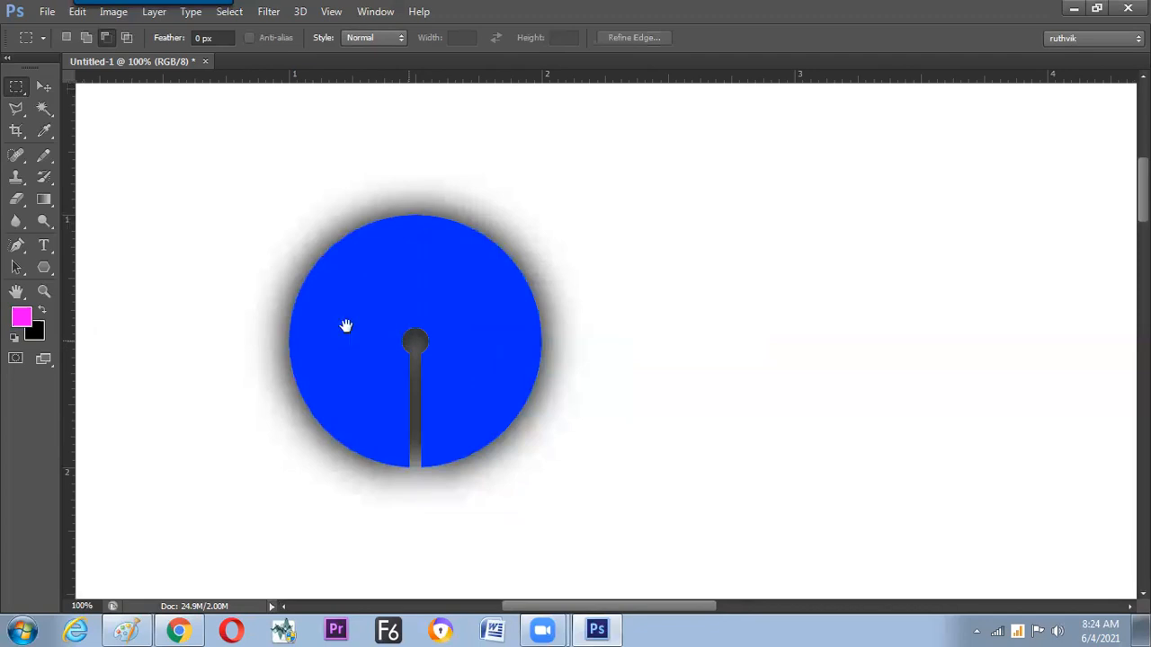
drag(369, 300, 360, 284)
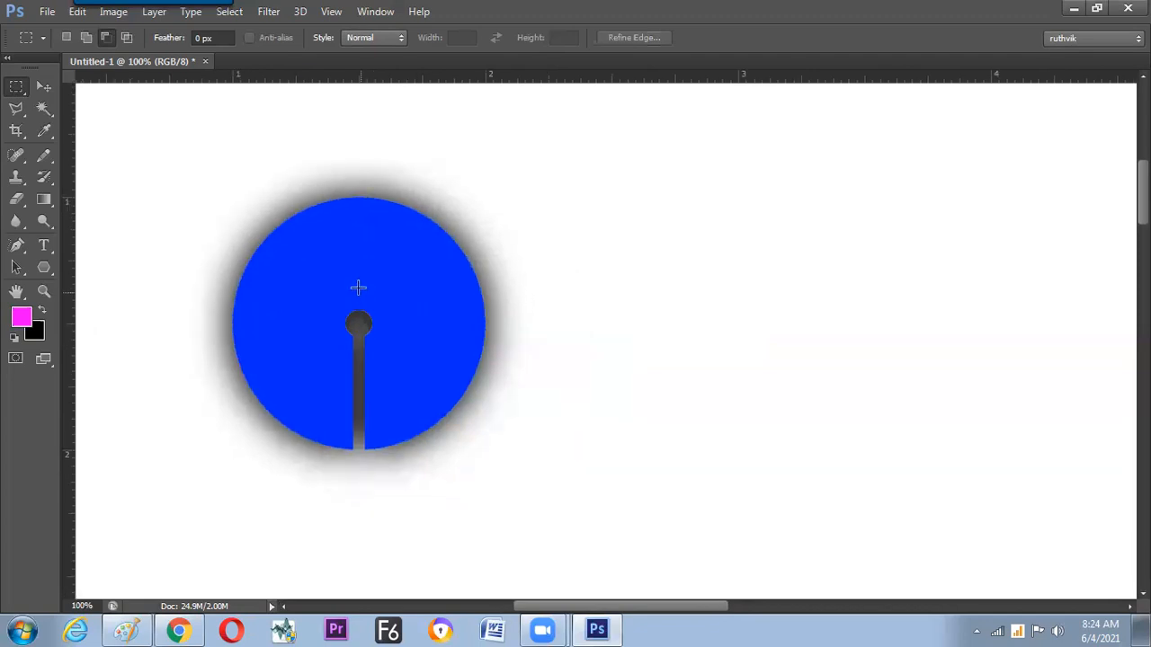
Step: Undo the edits back to before the glow was made, and deselect the plain blue logo
key(ctrl+alt+z)
key(ctrl+alt+z)
key(ctrl+alt+z)
key(ctrl+alt+z)
key(ctrl+alt+z)
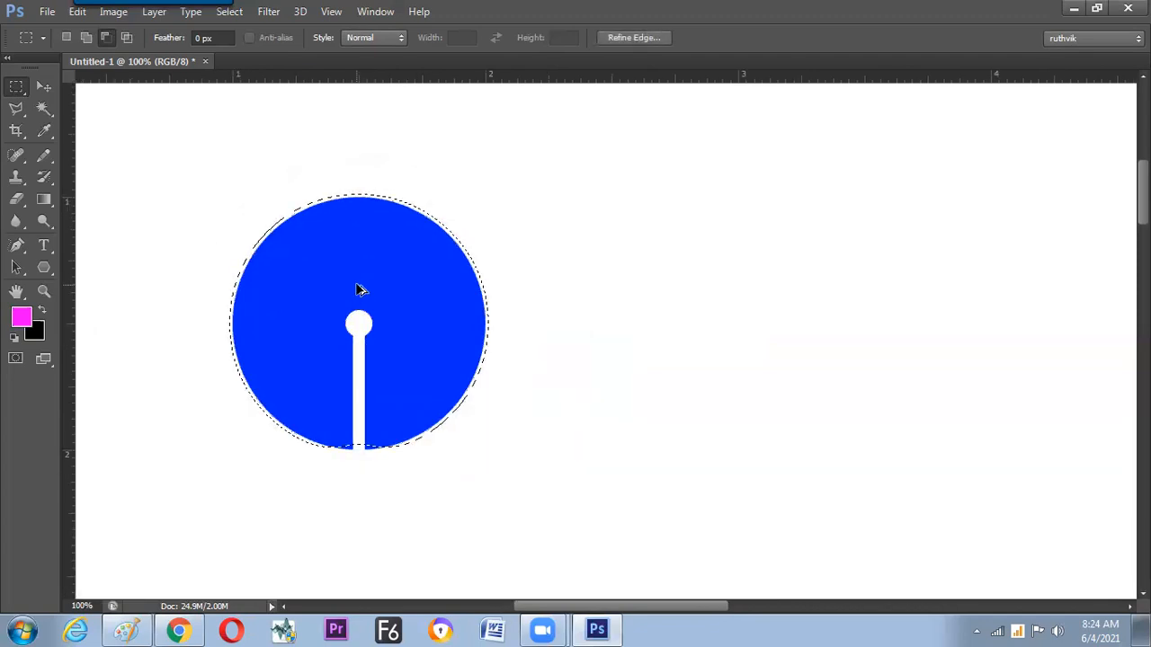
key(ctrl+d)
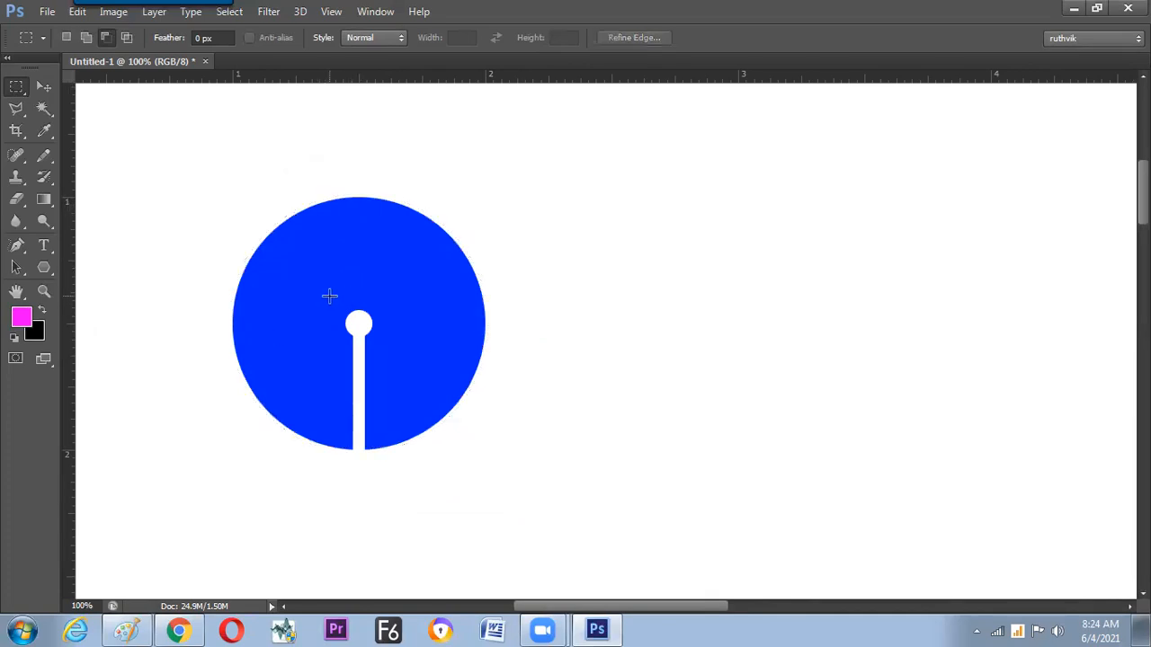
drag(429, 347, 324, 321)
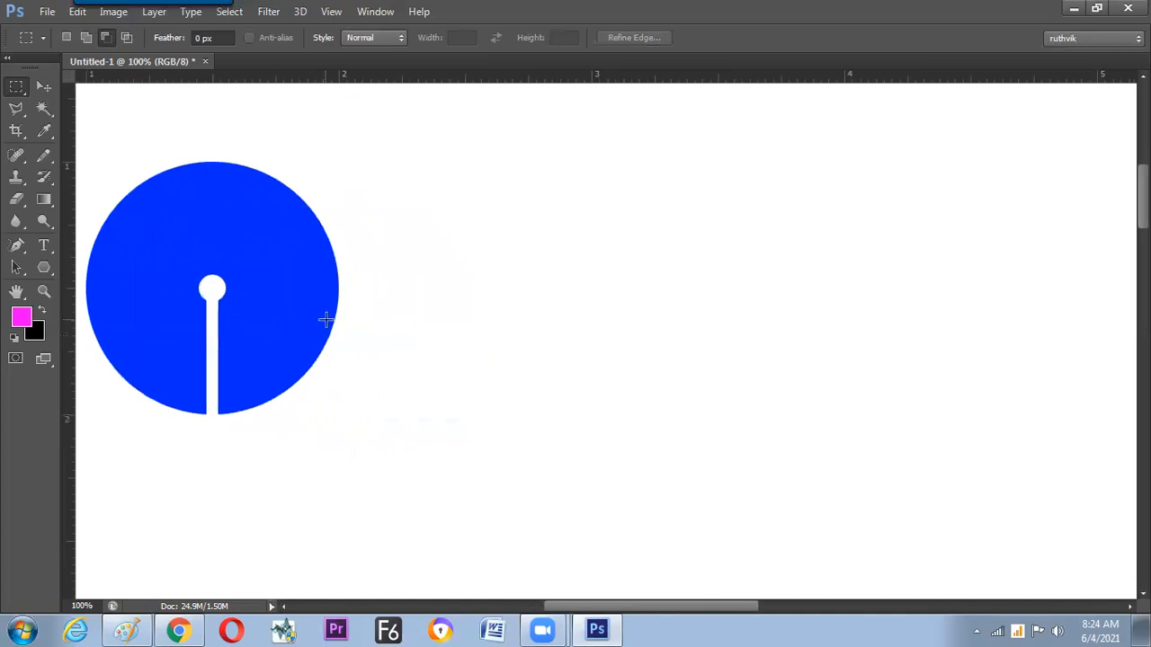
Step: Create a new blank white document 7 by 5 inches in size and switch to the Elliptical Marquee tool
key(ctrl+n)
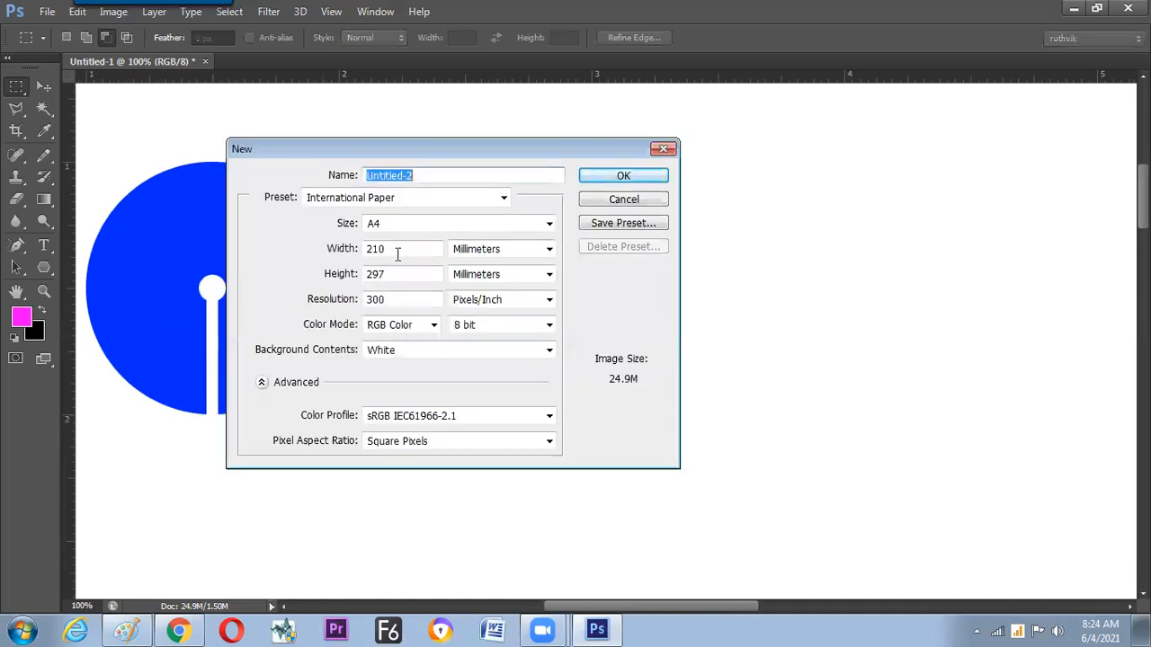
click(425, 200)
click(404, 226)
key(Return)
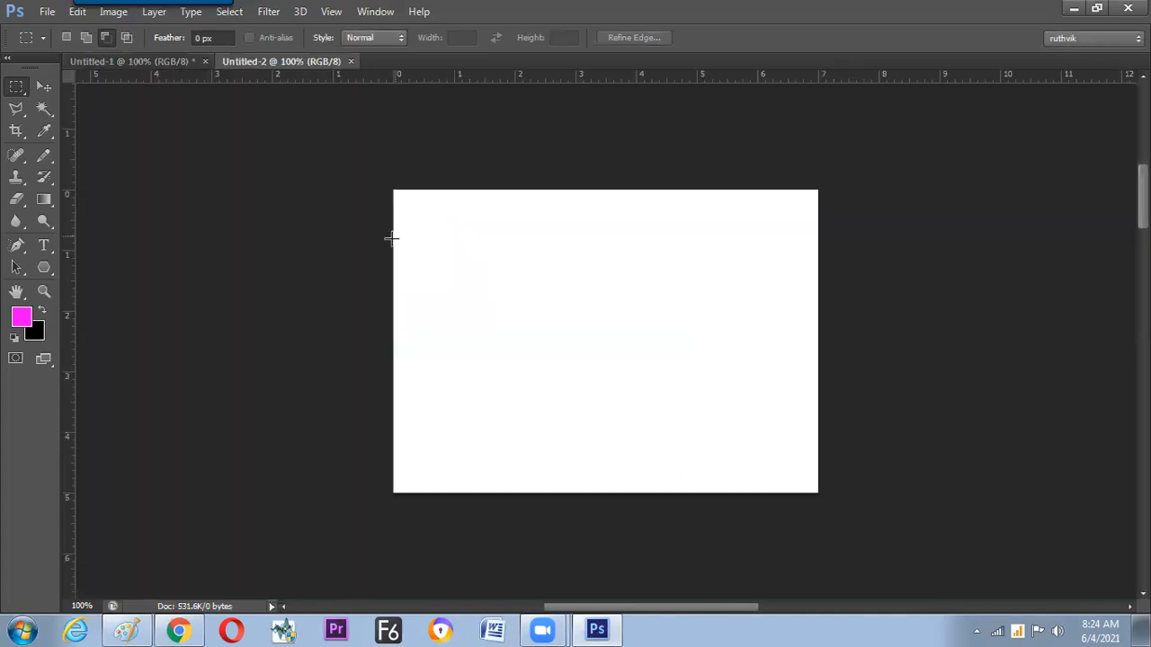
drag(16, 86, 73, 99)
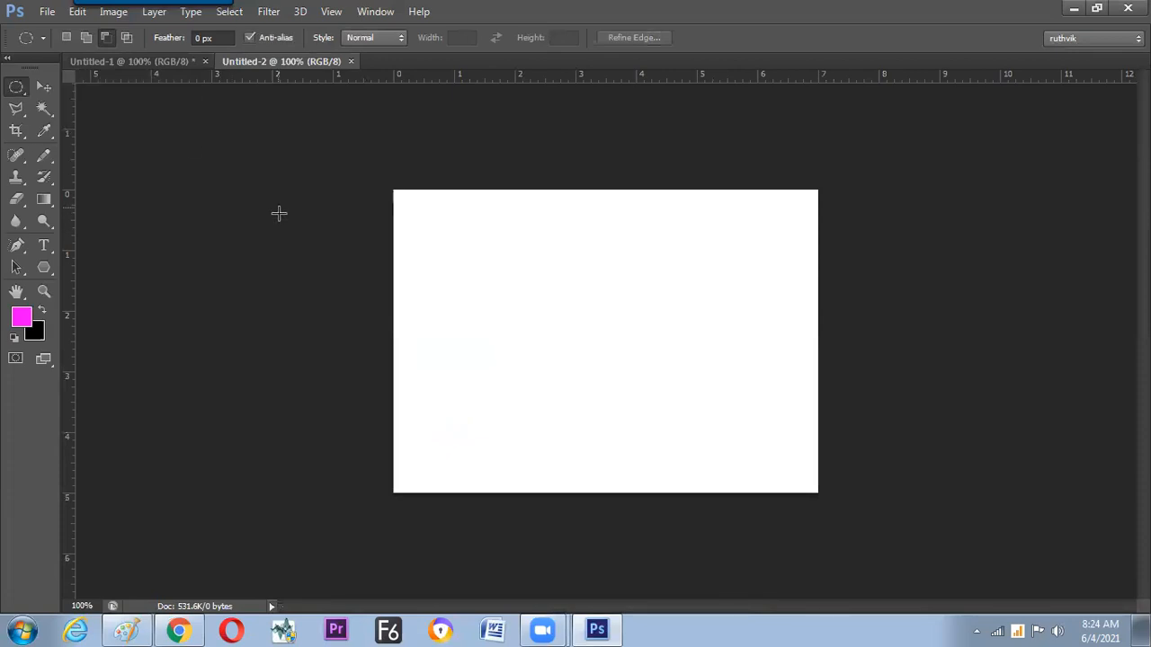
key(ctrl+plus)
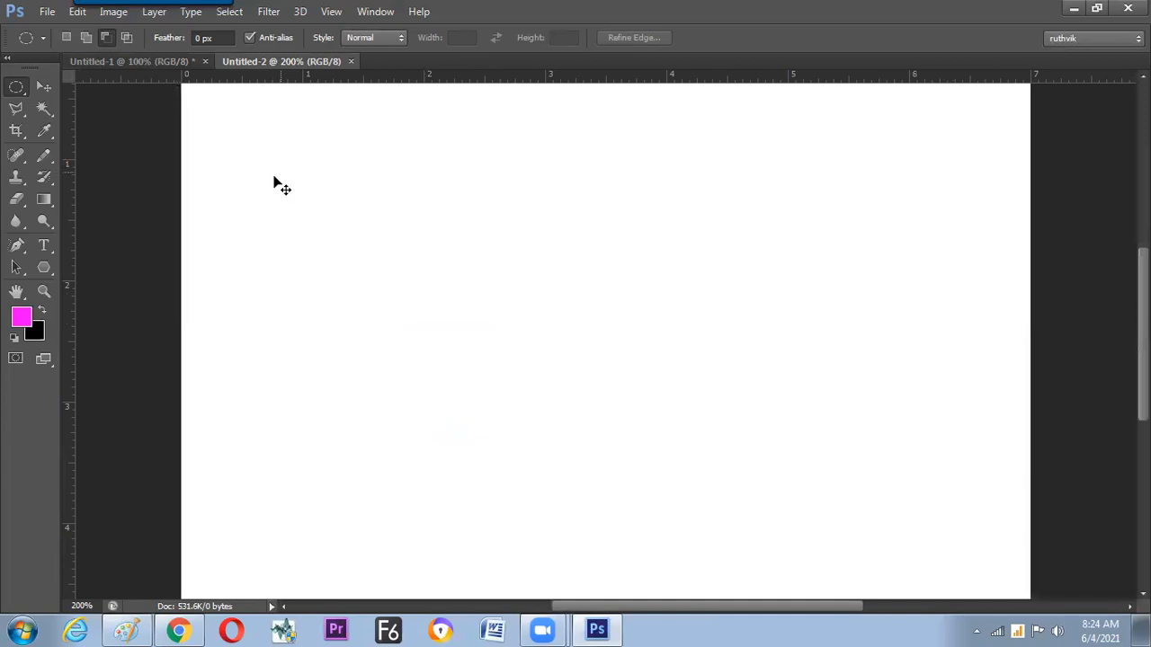
Step: Hide the rulers and set the Elliptical Marquee to a fixed size of 5 by 5 px
key(ctrl+r)
key(space)
drag(306, 171, 281, 212)
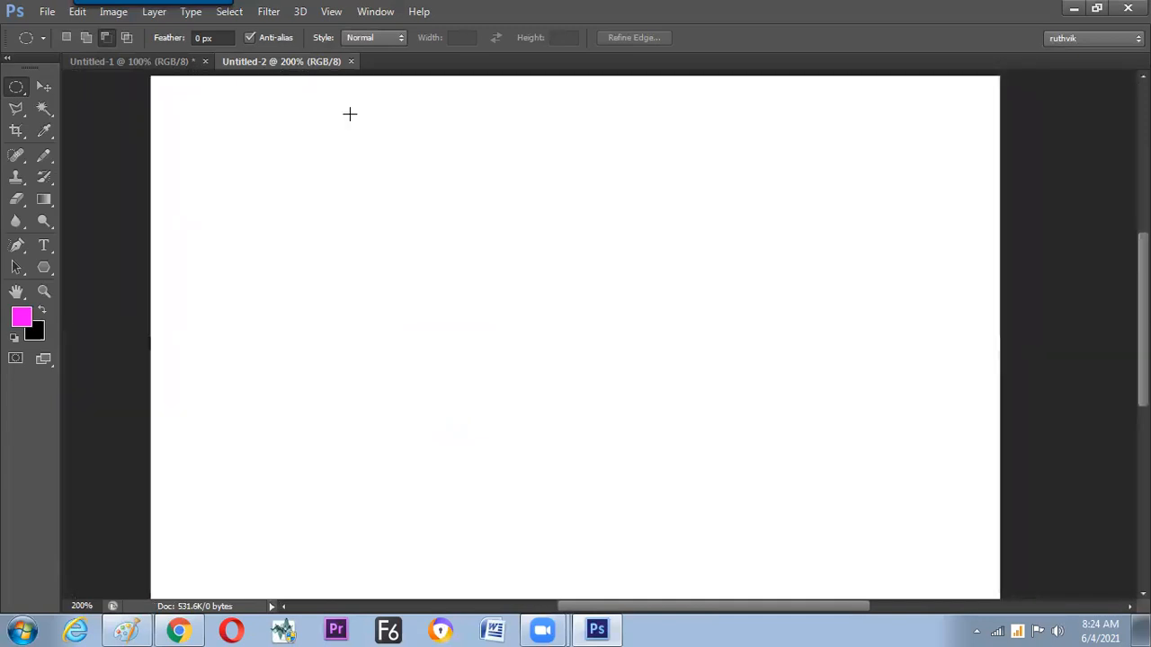
click(365, 38)
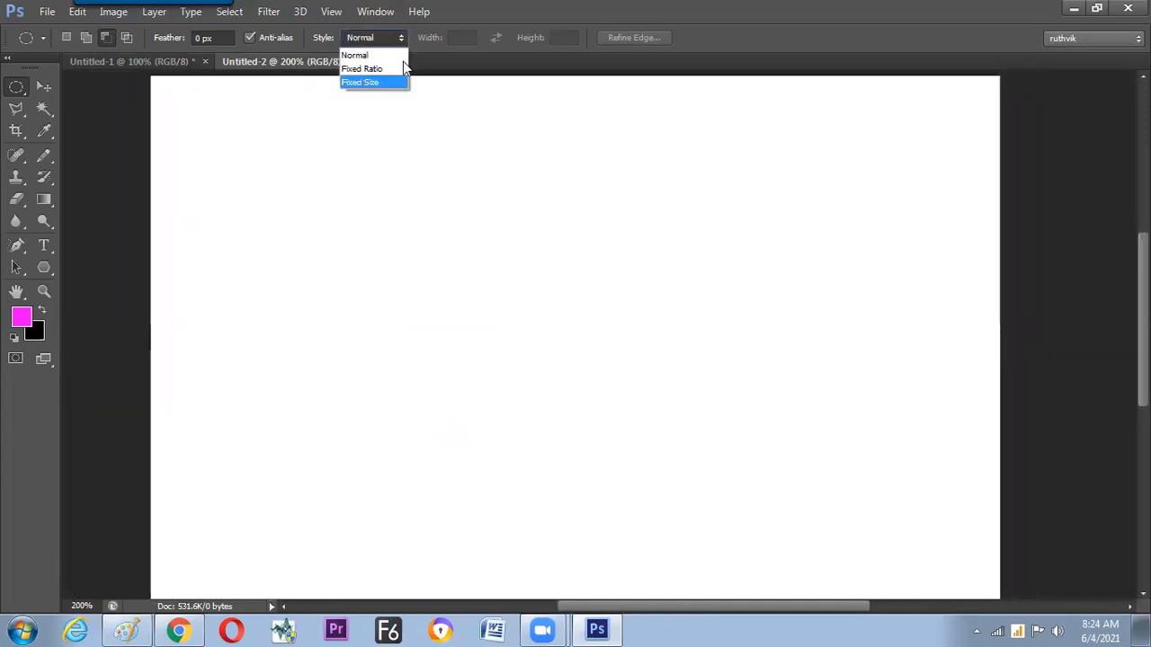
click(473, 37)
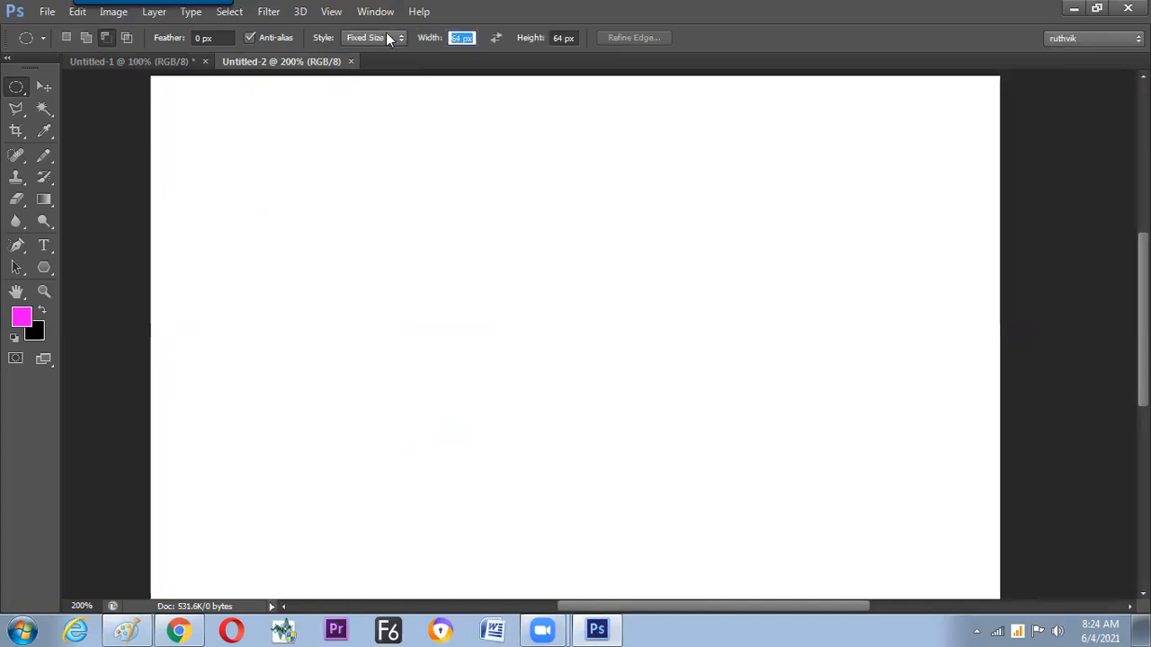
text(5)
key(Tab)
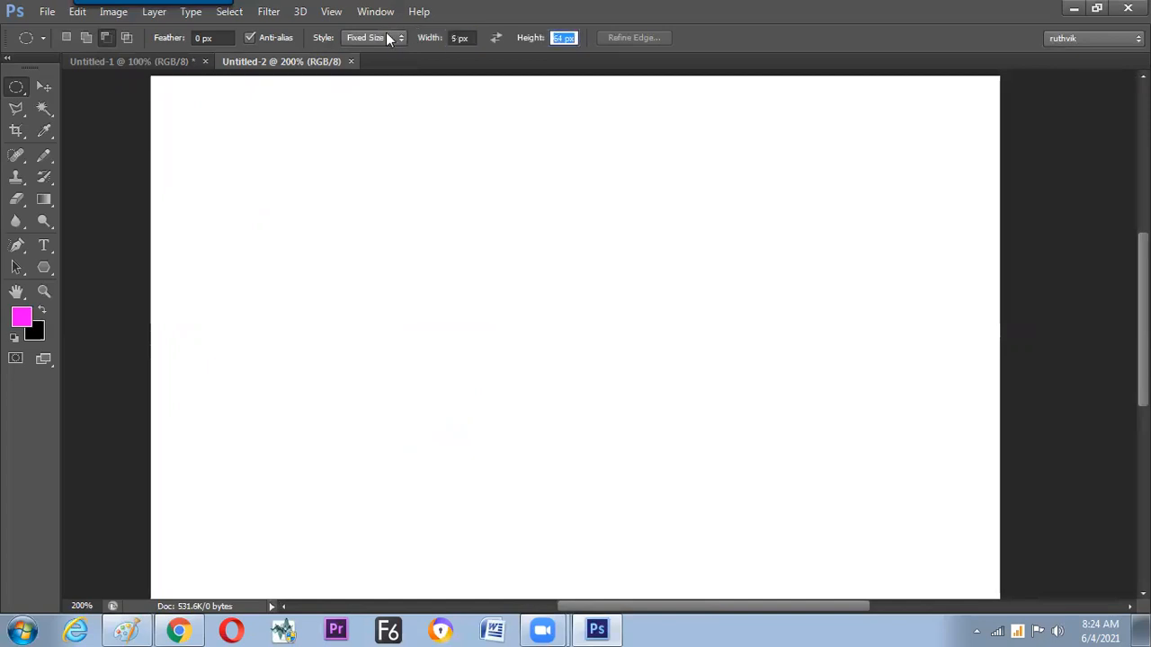
text(5)
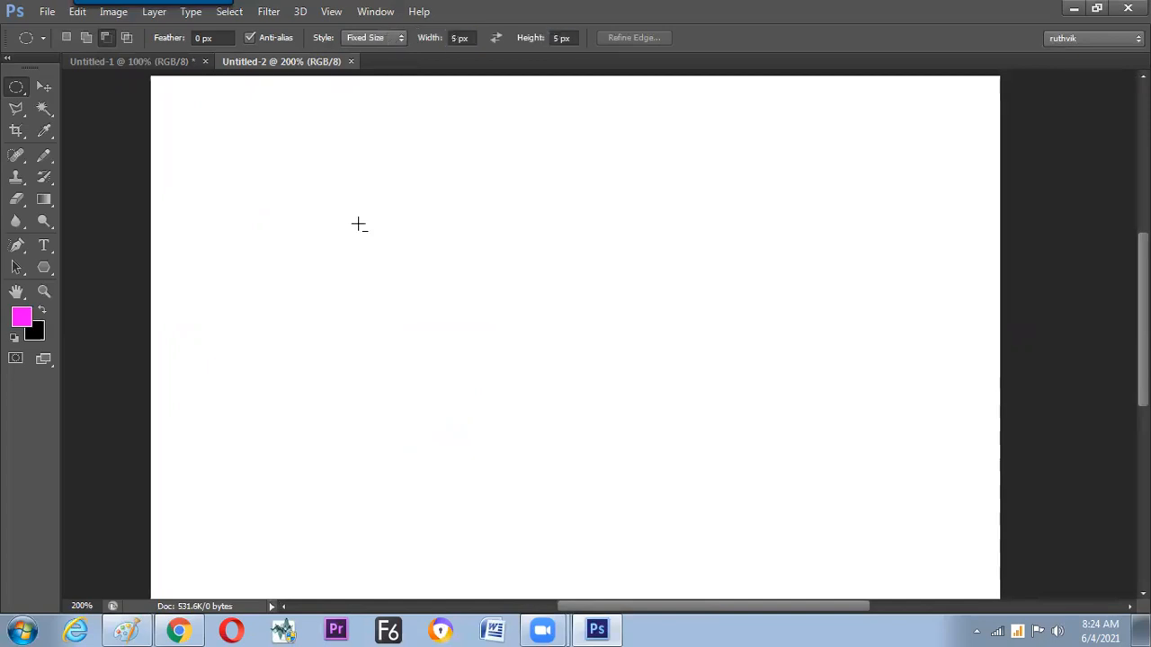
Step: Scatter 5 px circular selections across the canvas as large stars, adding each one to the selection
click(302, 217)
click(351, 280)
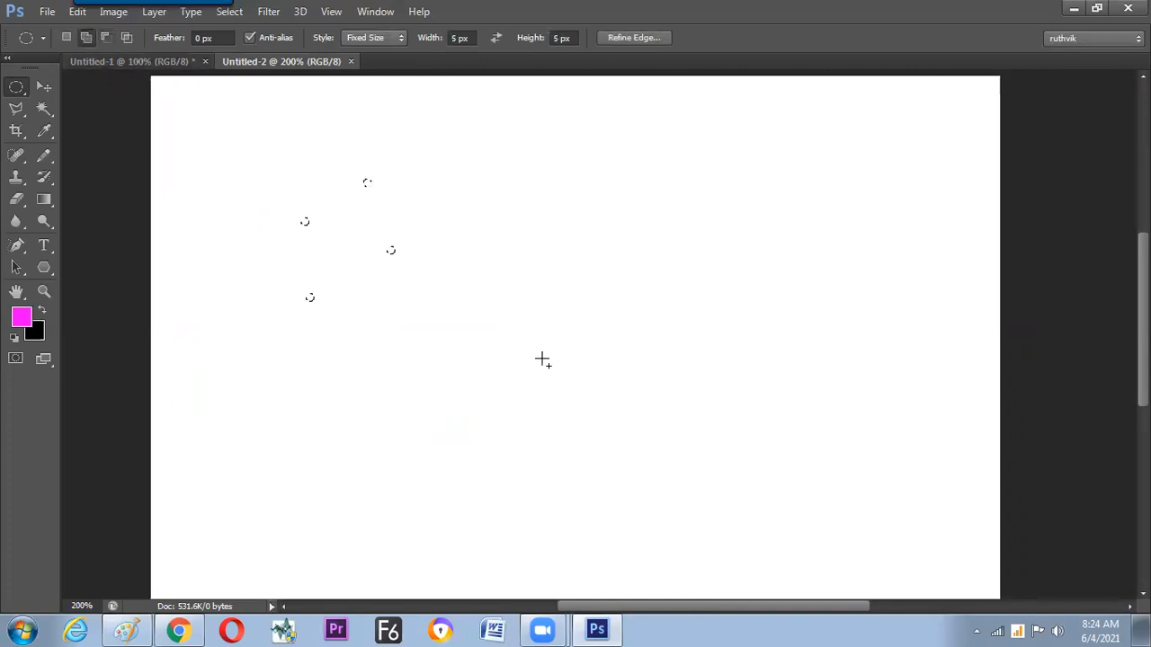
click(559, 230)
click(342, 429)
click(502, 307)
click(446, 168)
click(185, 202)
click(213, 401)
click(397, 377)
click(450, 476)
click(661, 411)
click(831, 376)
click(834, 183)
click(672, 152)
click(643, 287)
click(727, 351)
click(596, 423)
click(583, 480)
click(474, 227)
click(429, 323)
click(347, 338)
click(307, 410)
click(216, 317)
click(274, 480)
click(232, 155)
click(318, 137)
click(471, 115)
click(546, 137)
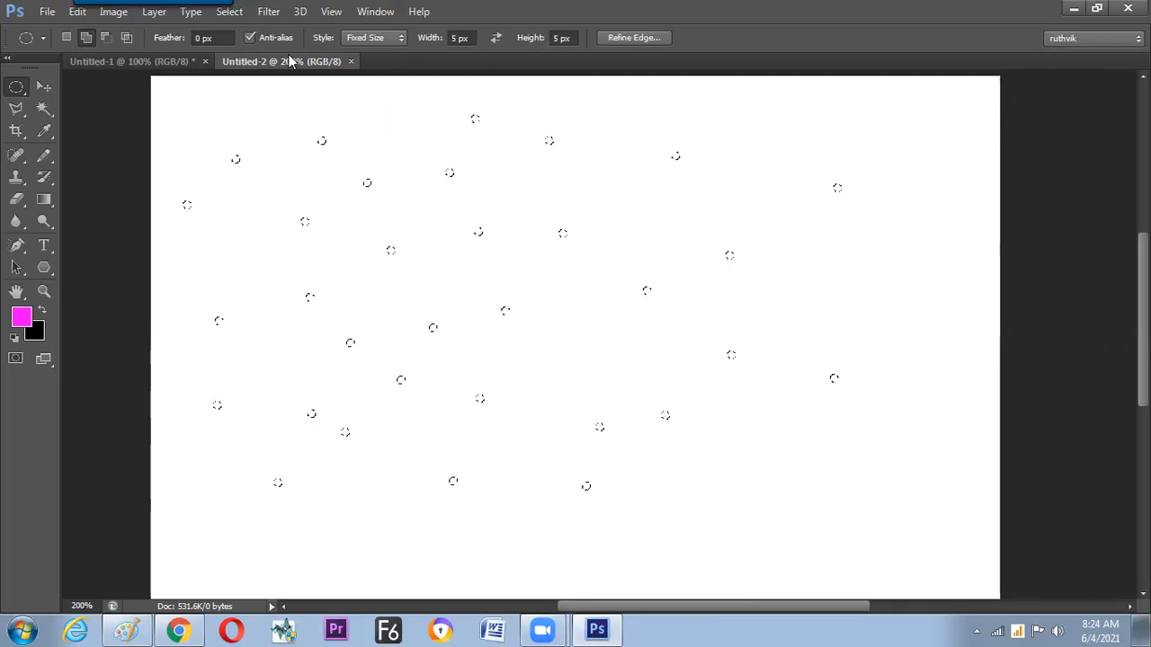
Step: Set the fixed marquee size to 2 by 2 px and scatter small star selections between the larger ones
click(466, 38)
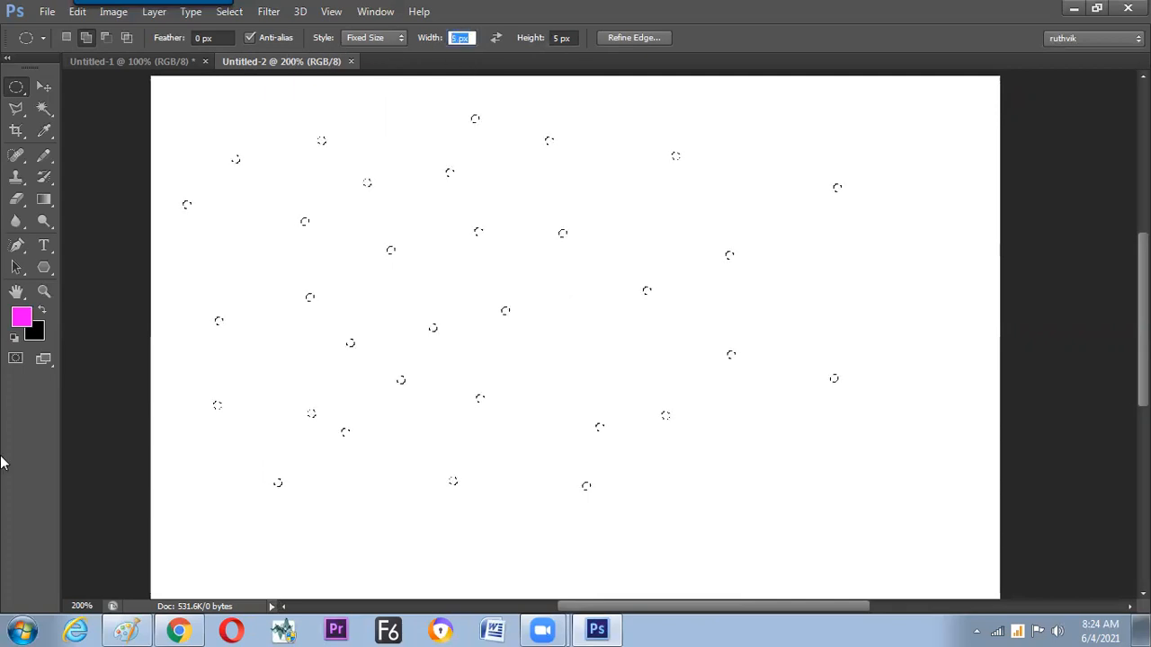
text(2)
key(Tab)
text(2)
key(Return)
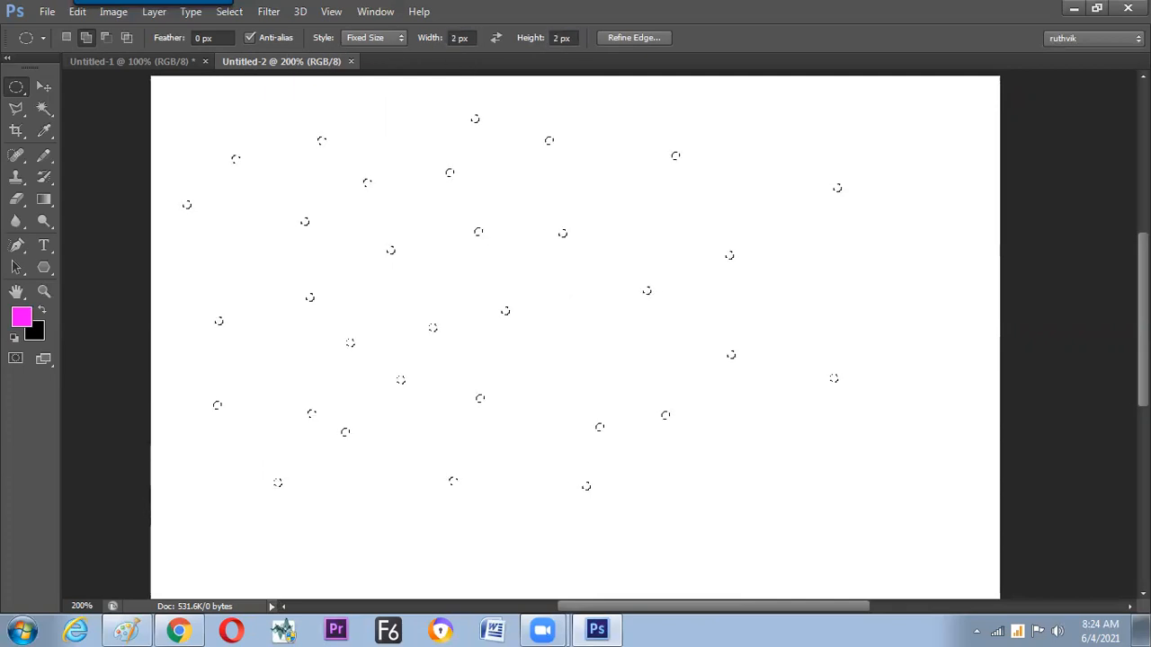
click(421, 211)
click(343, 251)
click(385, 296)
click(455, 272)
click(392, 445)
click(480, 375)
click(548, 479)
click(602, 331)
click(740, 441)
click(802, 313)
click(686, 238)
click(577, 166)
click(339, 118)
click(253, 148)
click(186, 274)
click(244, 266)
click(196, 416)
click(258, 494)
click(281, 419)
click(352, 490)
click(447, 511)
click(541, 479)
click(538, 399)
click(568, 274)
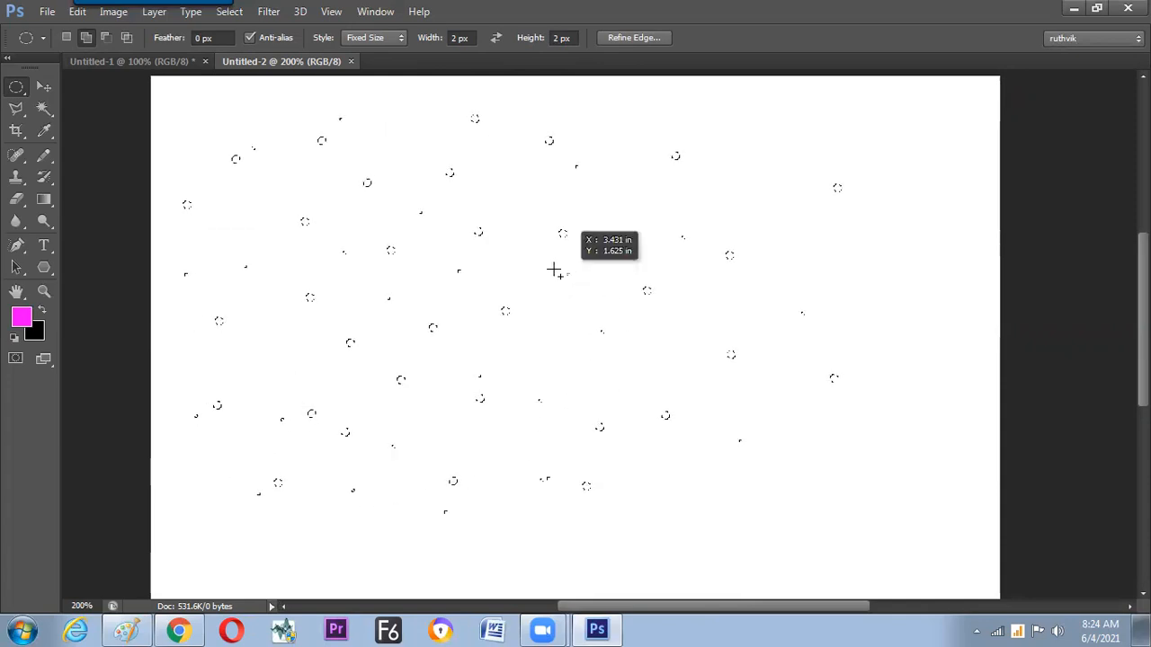
click(693, 128)
click(512, 180)
Step: Try to scatter tiny star selections across the canvas with the fixed marquee size set to 1 by 1 px
click(459, 37)
text(1)
key(Tab)
text(1)
key(Return)
click(383, 162)
click(327, 198)
click(445, 273)
drag(654, 194, 705, 445)
click(686, 549)
click(942, 543)
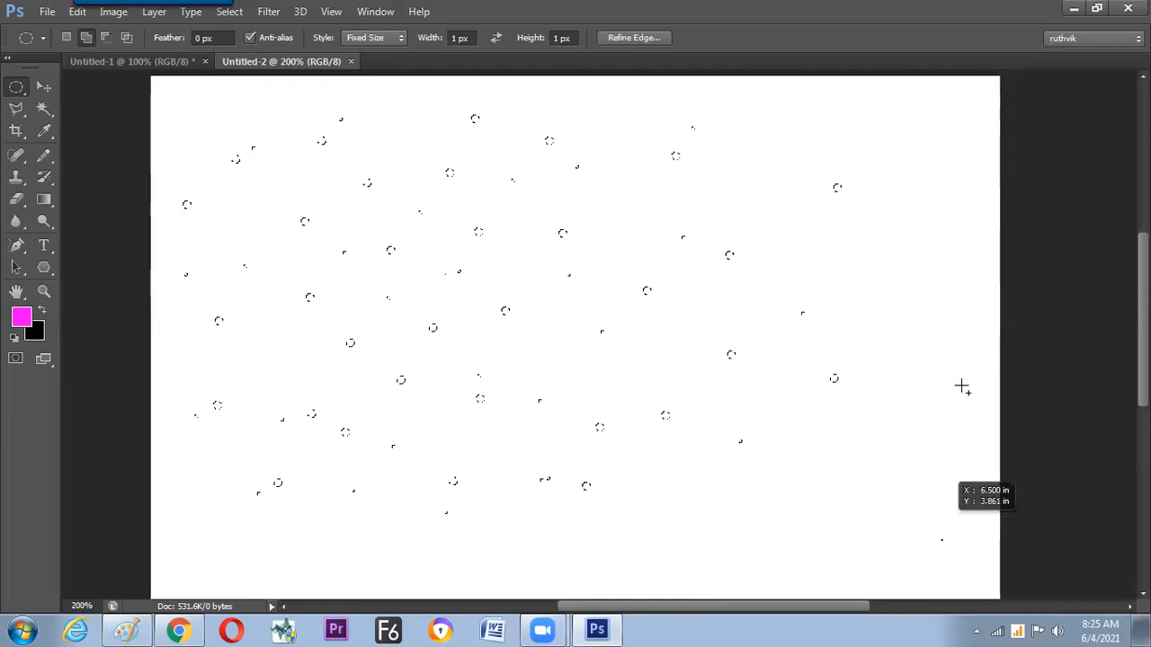
click(822, 259)
click(906, 165)
click(694, 200)
click(519, 339)
click(223, 550)
click(221, 469)
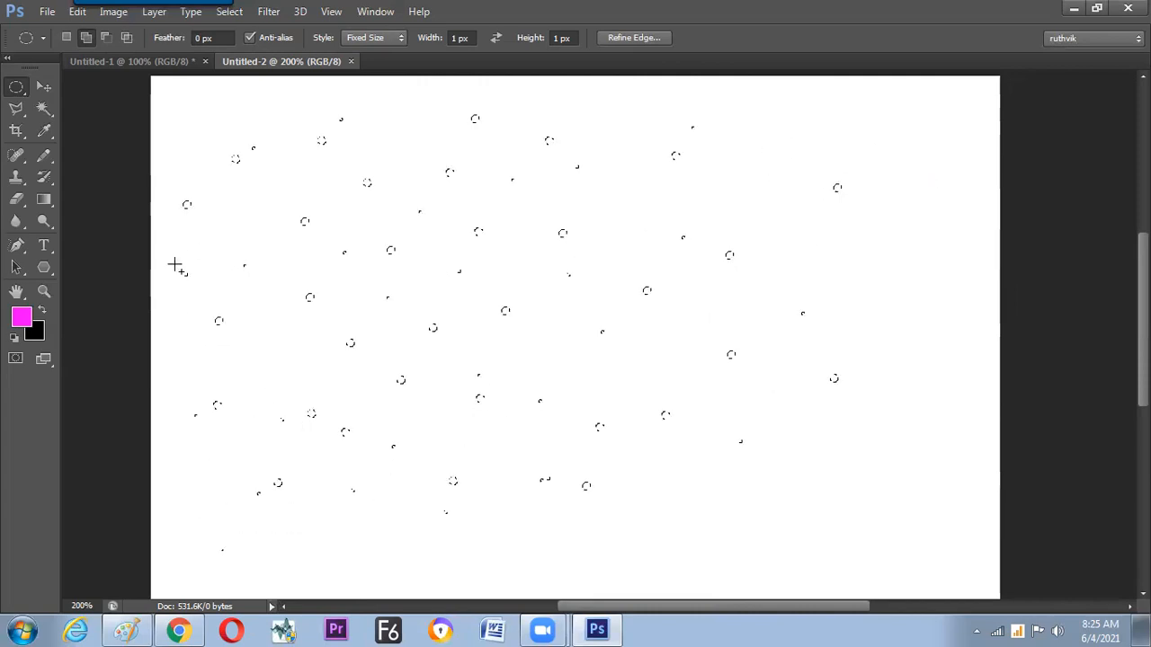
click(259, 105)
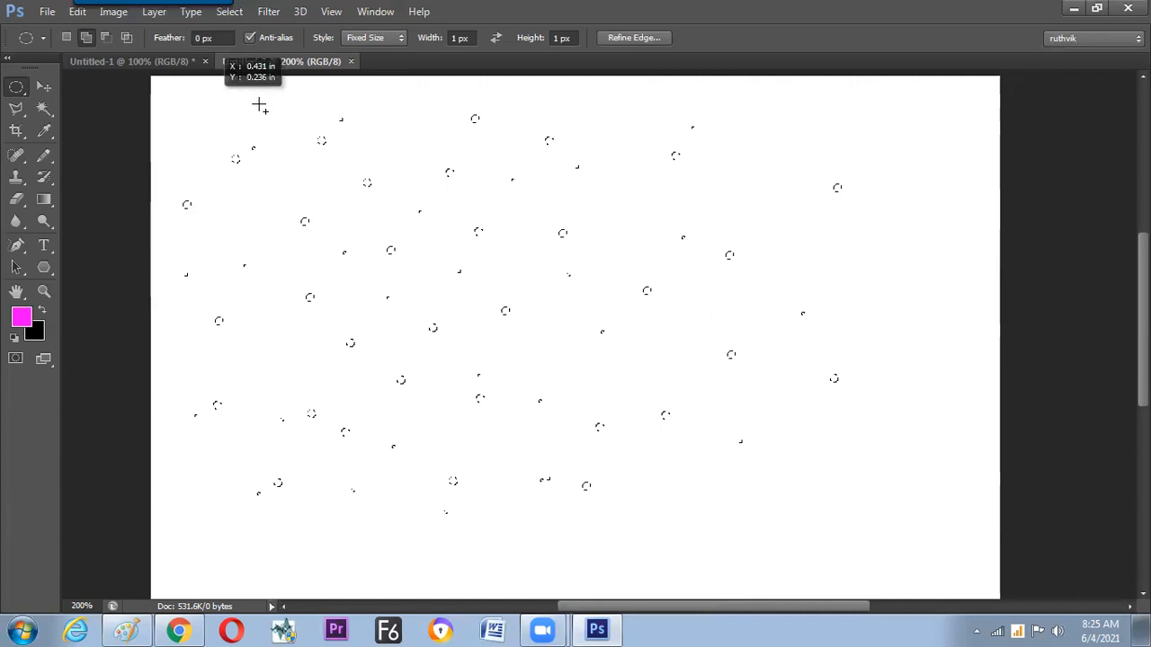
click(325, 206)
click(369, 151)
click(563, 441)
click(589, 484)
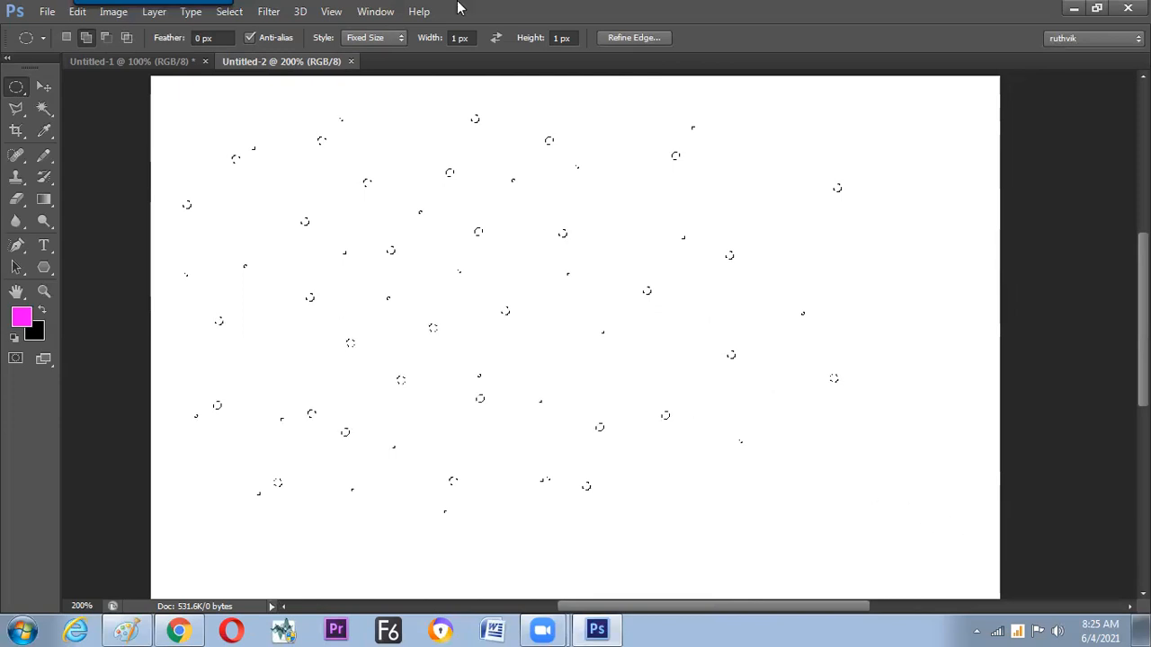
Step: Try a 20 by 20 px circular selection among the stars and undo it
click(460, 38)
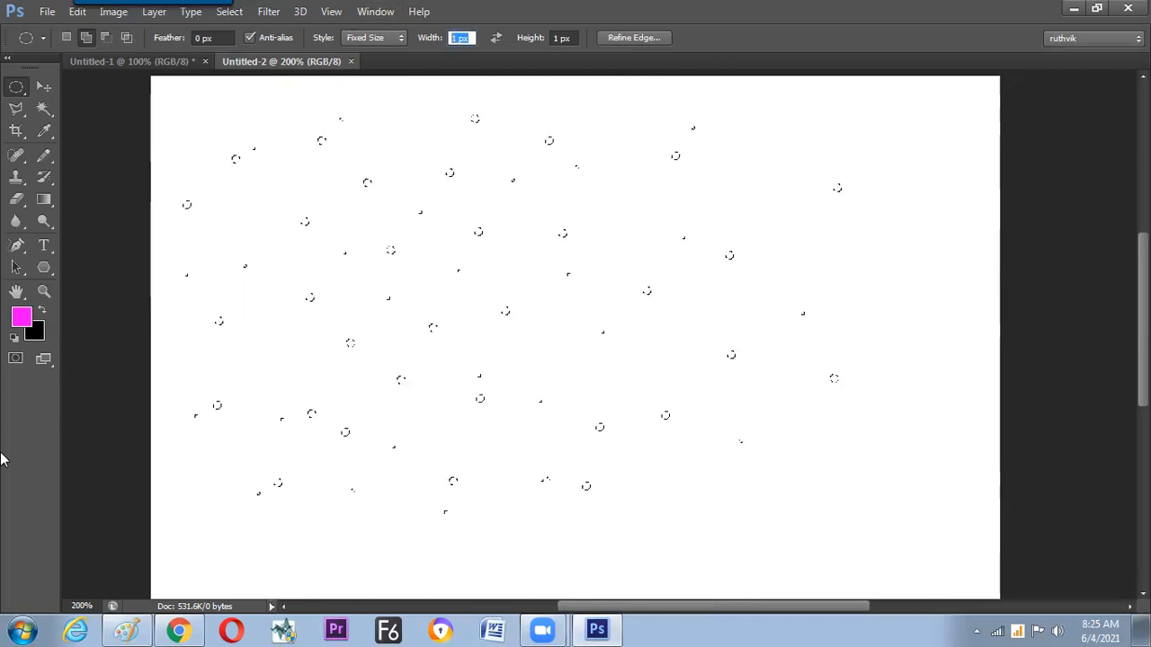
text(20)
key(Tab)
text(20)
key(Return)
click(499, 211)
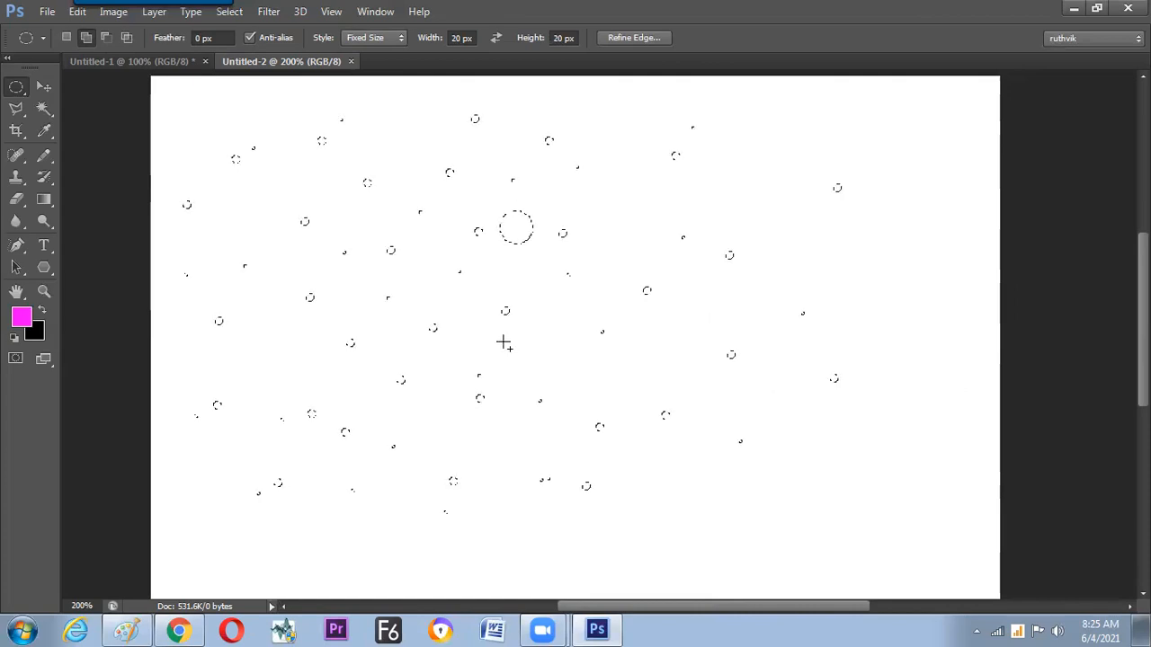
key(ctrl+z)
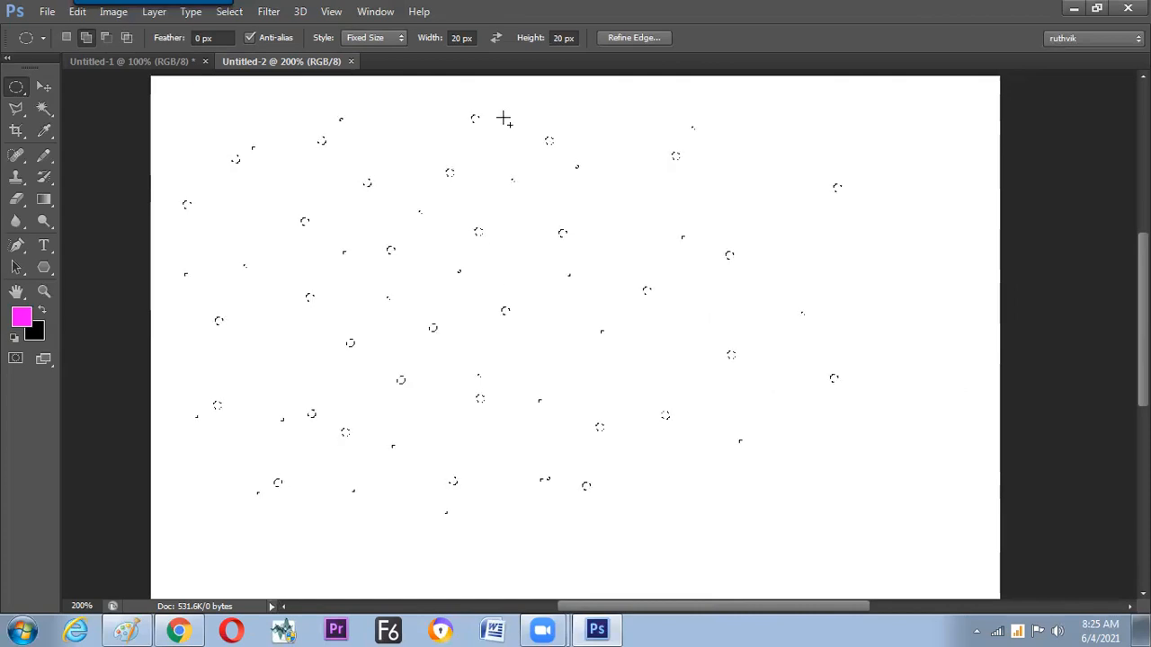
Step: Add a 50 by 50 px circular selection among the stars and subtract an offset circle of the same size to leave a crescent moon
click(461, 40)
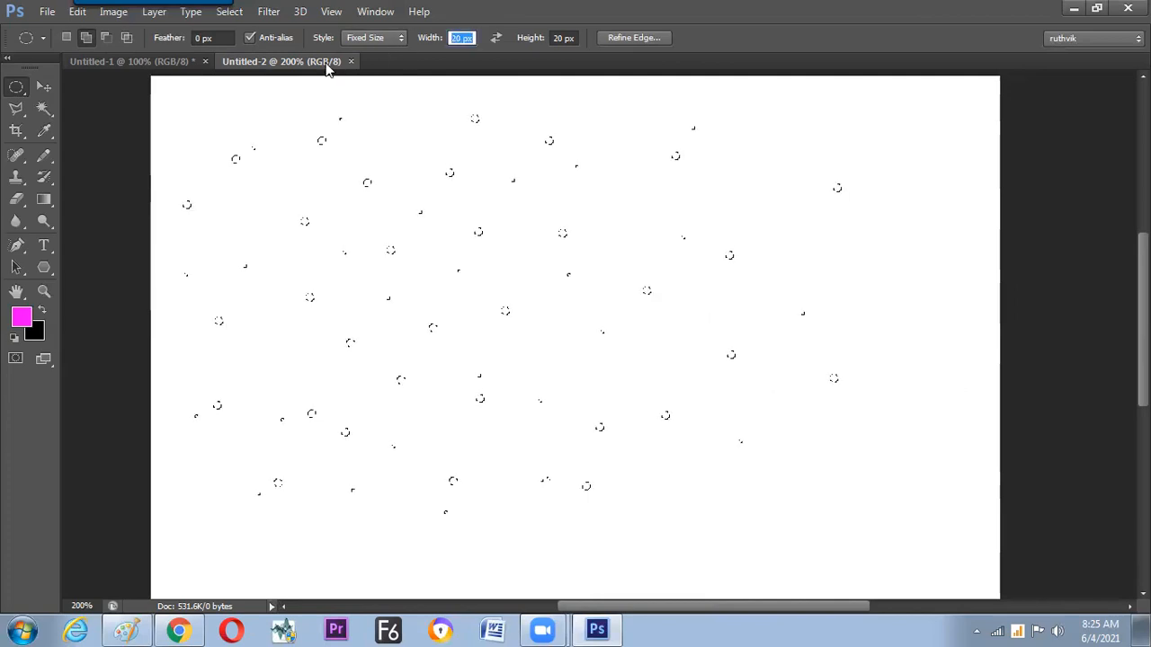
text(50)
key(Tab)
text(50)
key(Return)
click(609, 189)
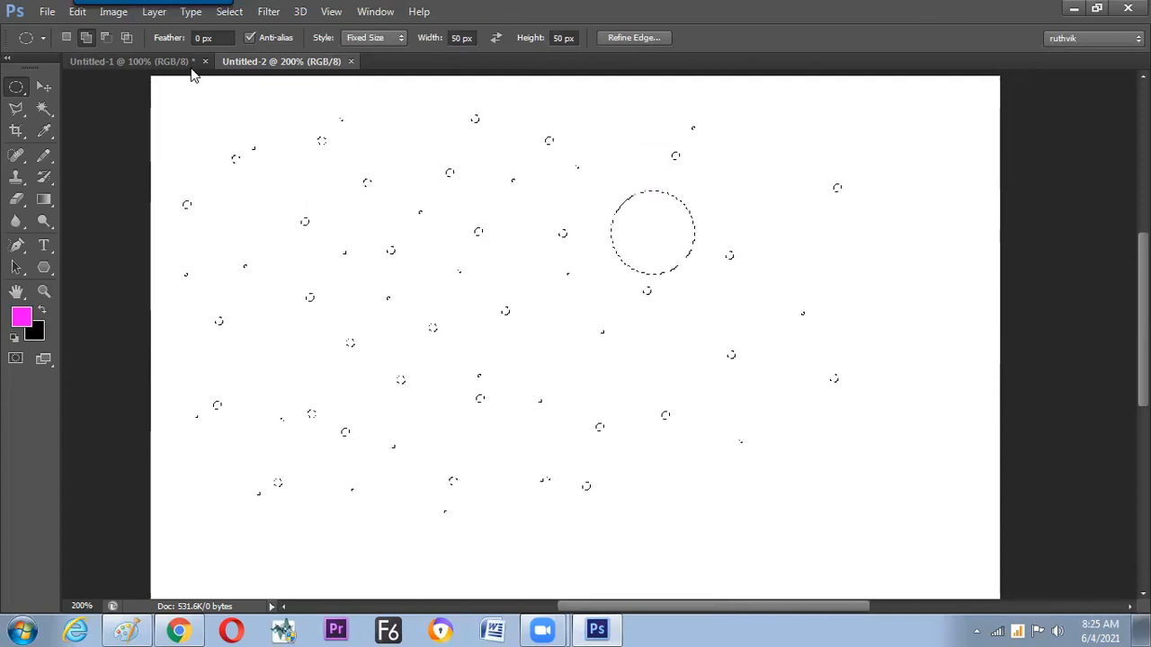
click(105, 38)
drag(610, 177, 602, 178)
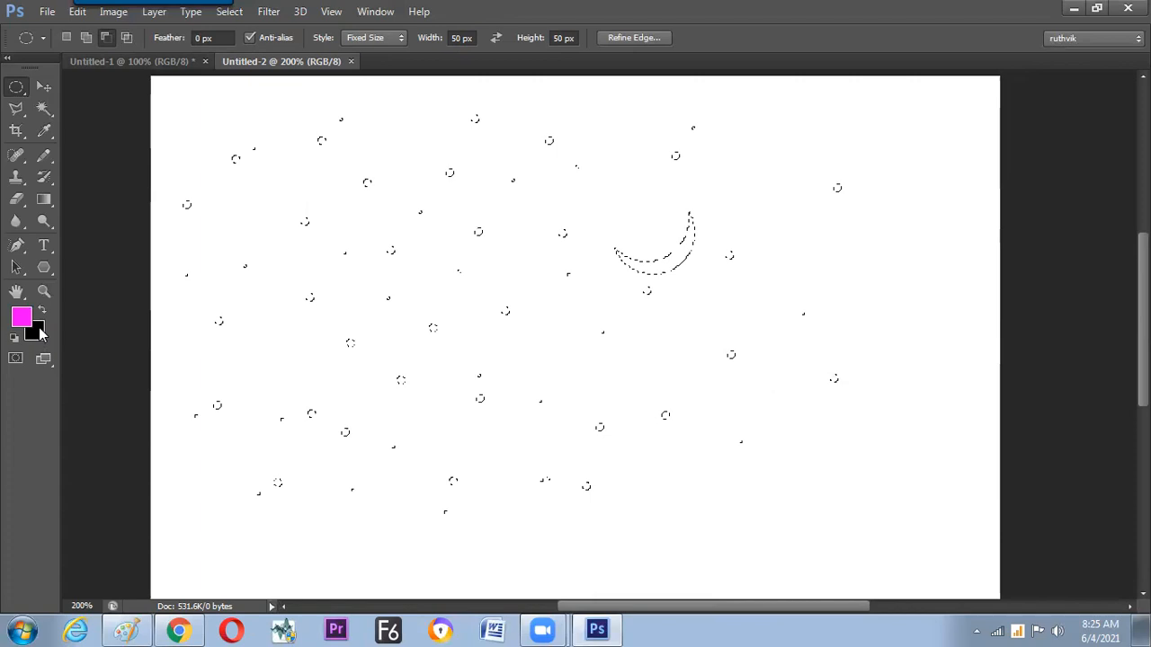
Step: Fill the selected stars and moon with black, deselect them, and fill the whole canvas with white in Difference mode
key(ctrl+BackSpace)
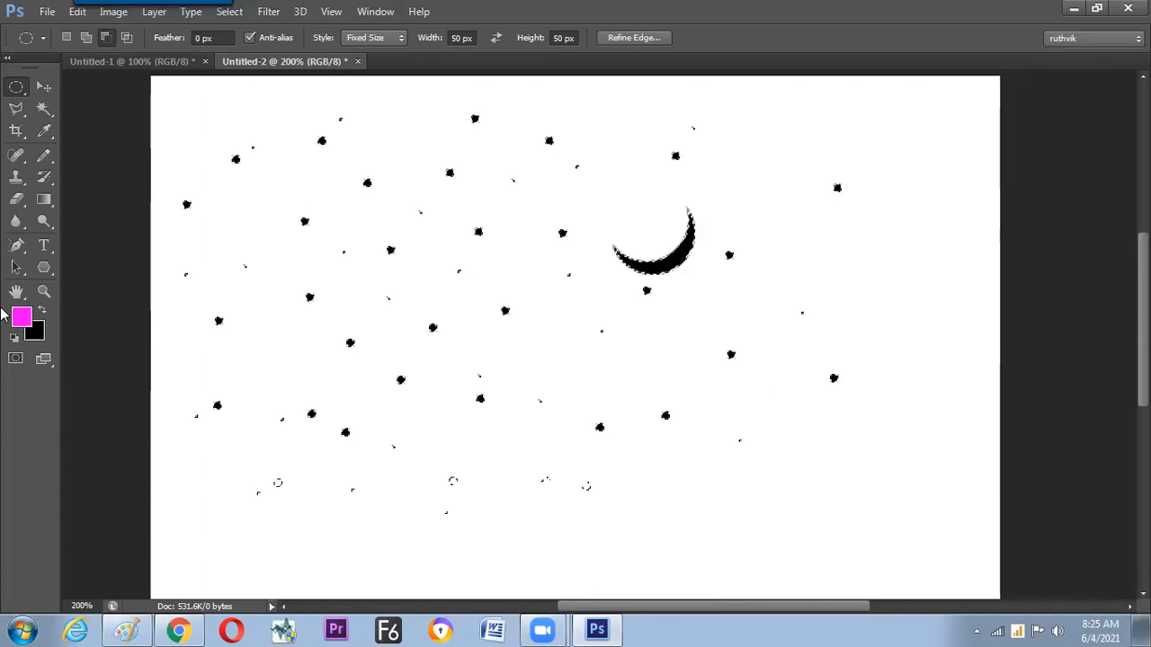
key(ctrl+d)
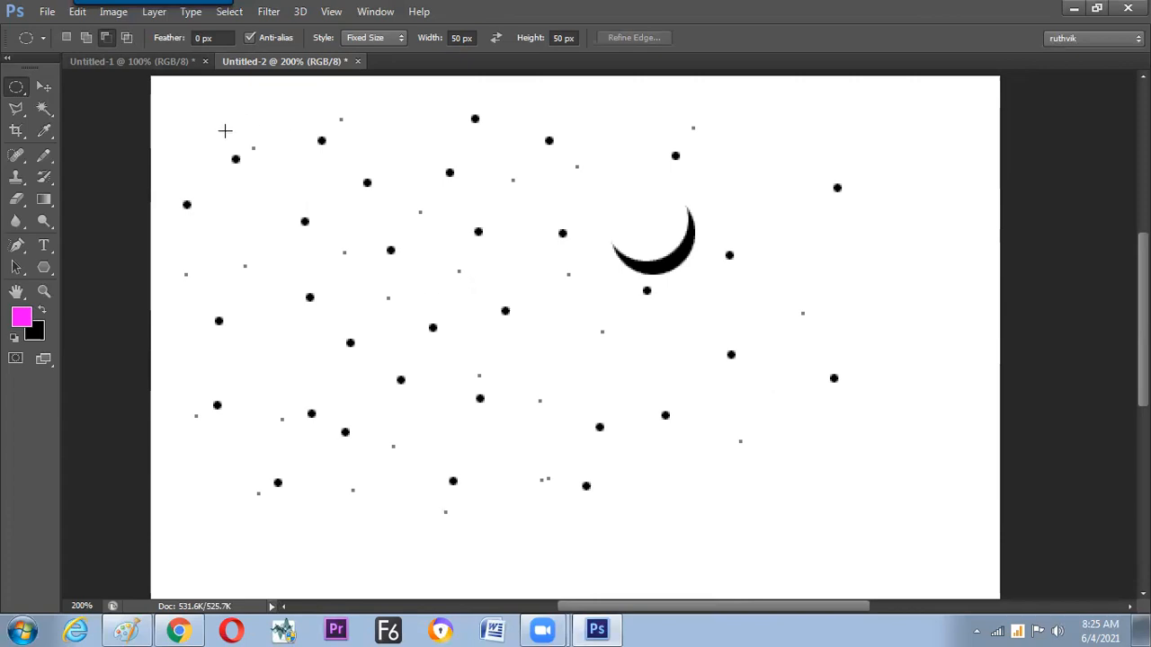
click(78, 12)
click(120, 237)
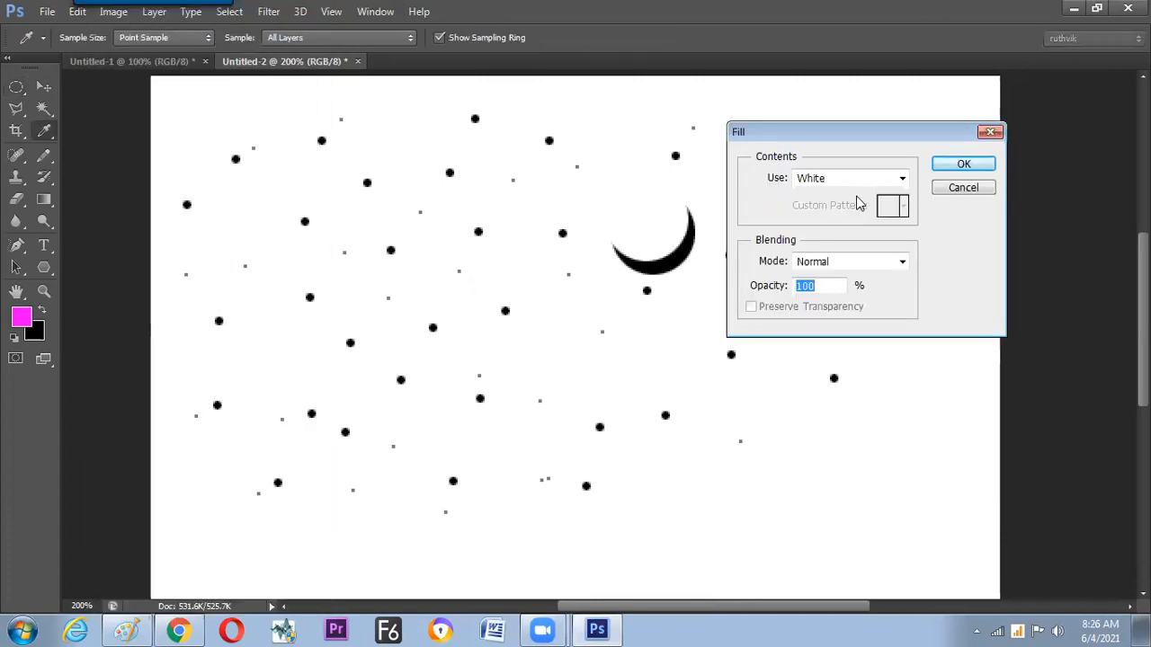
click(854, 261)
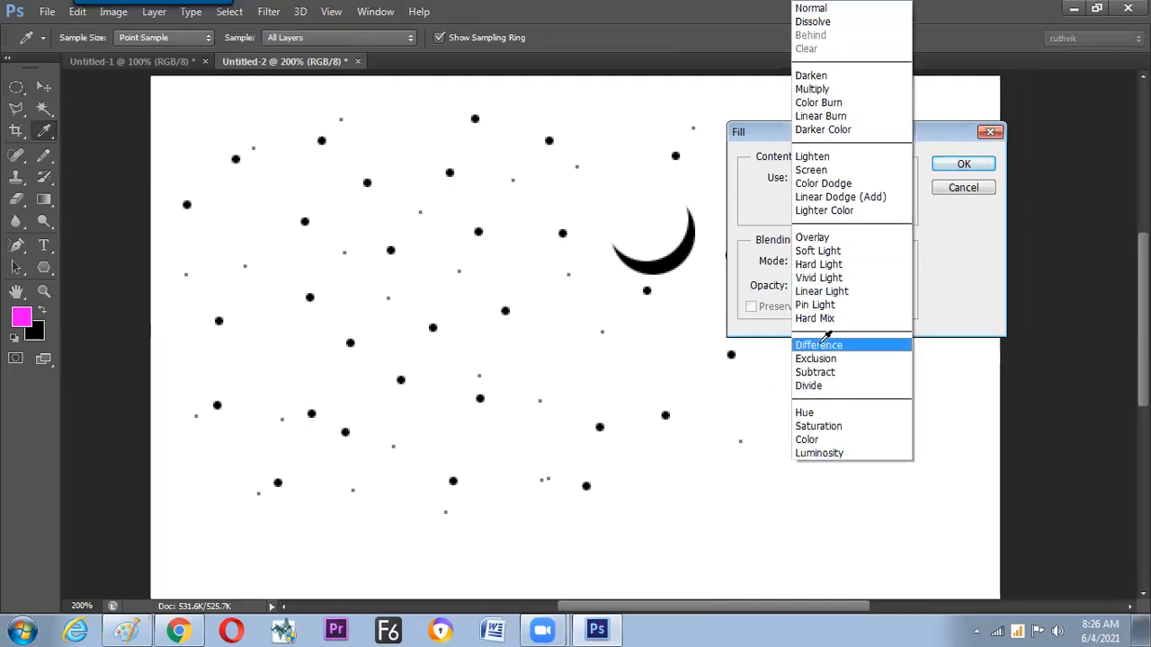
click(818, 343)
click(950, 171)
key(m)
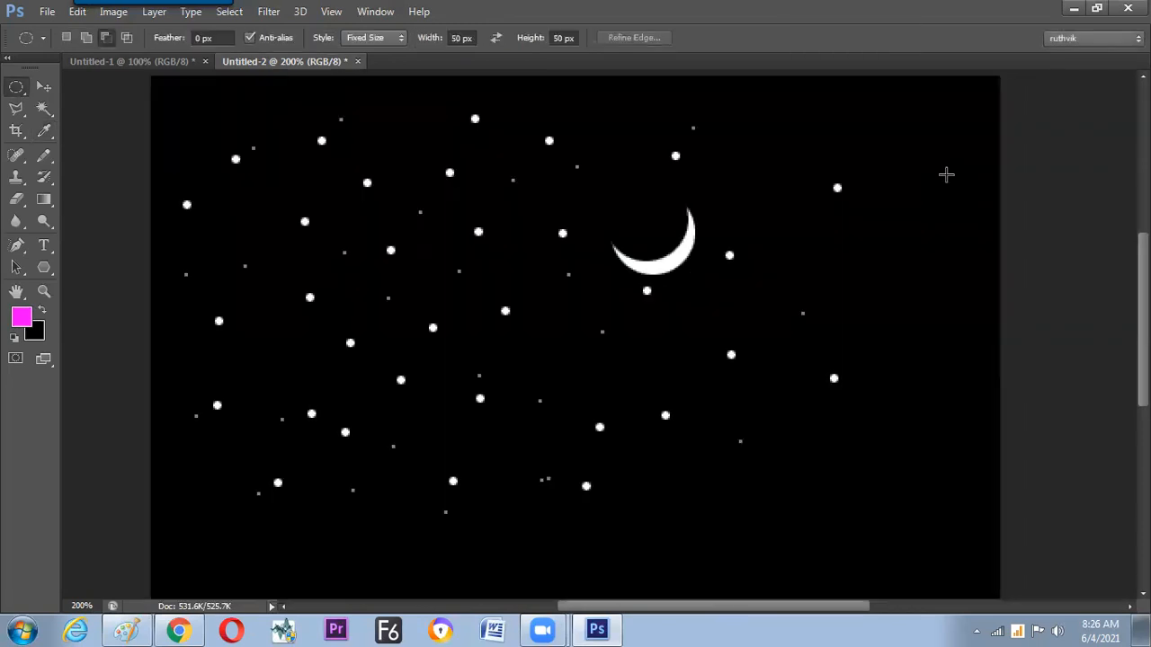
Step: View the night-sky image in full-screen mode without the interface and at different zoom levels, and bring the tools back
key(Tab)
key(f)
key(f)
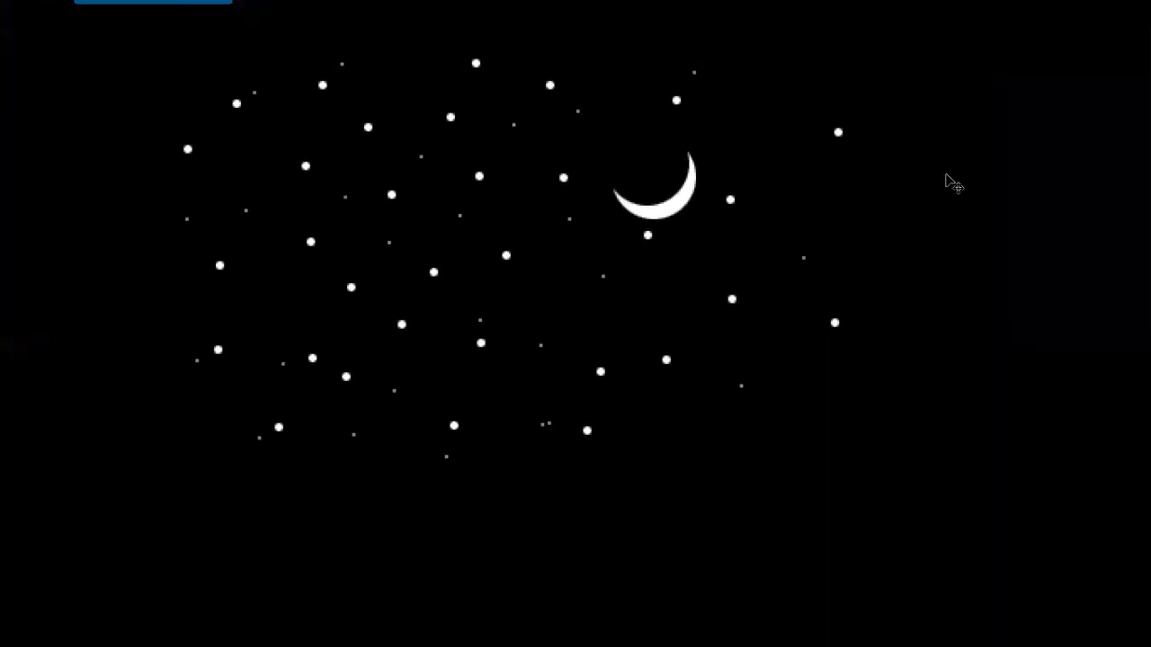
key(ctrl+plus)
key(ctrl+minus)
key(ctrl+minus)
key(ctrl+plus)
key(m)
key(f)
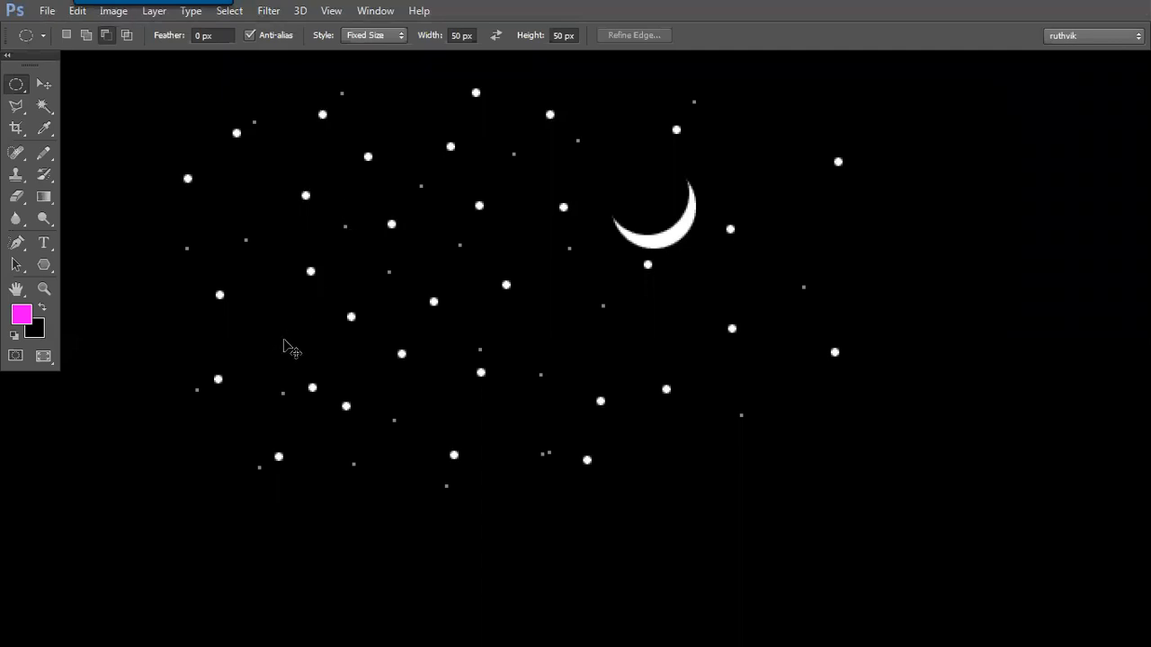
Step: Switch to the blue logo document and draw a rectangular selection about 1.6 by 0.6 inches beside the logo
key(ctrl+Tab)
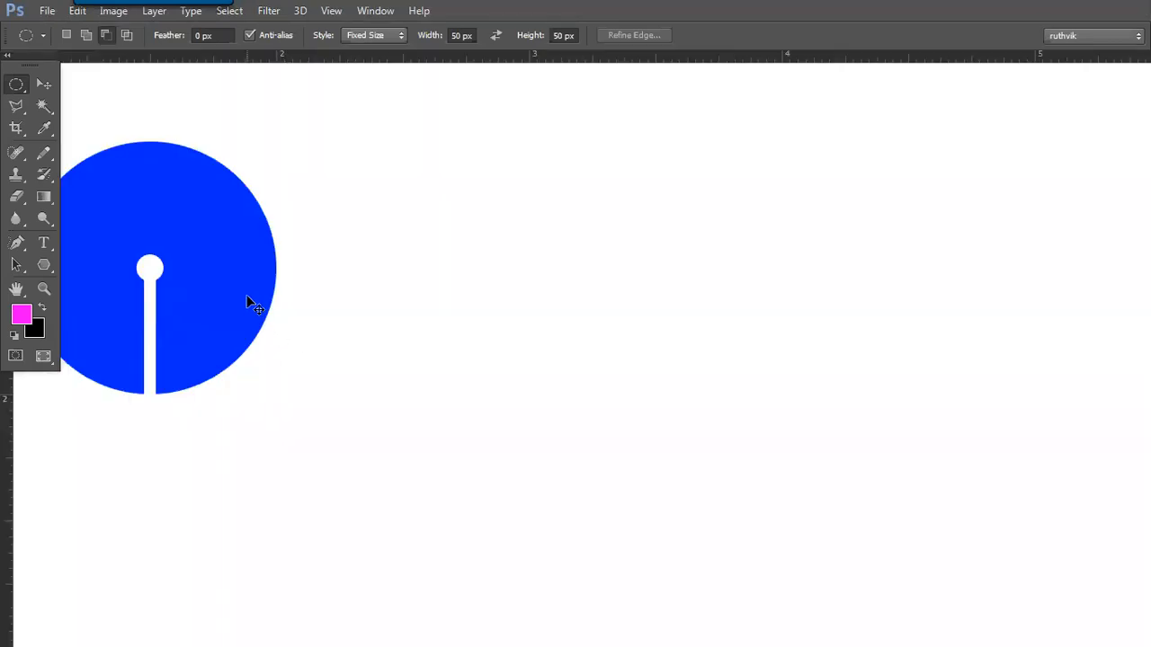
right_click(18, 87)
click(94, 82)
drag(431, 188, 835, 341)
Step: Switch to the Elliptical Marquee, try subtracting a 50 px circle from the rectangle's lower-left area, and undo the subtraction
right_click(18, 85)
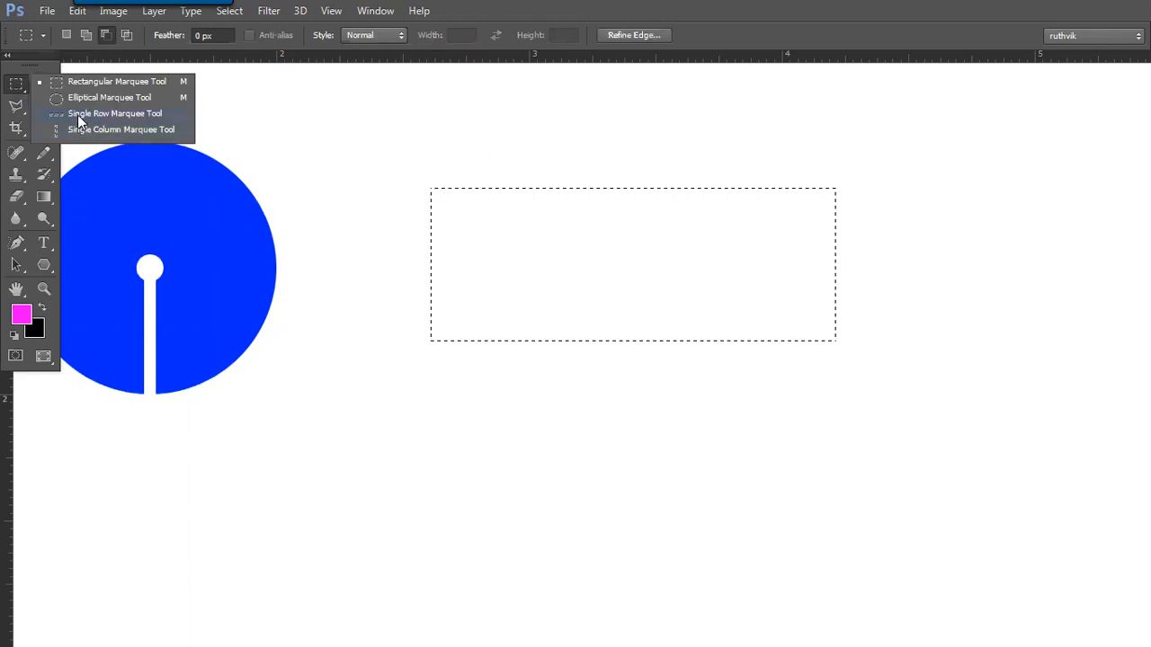
click(81, 98)
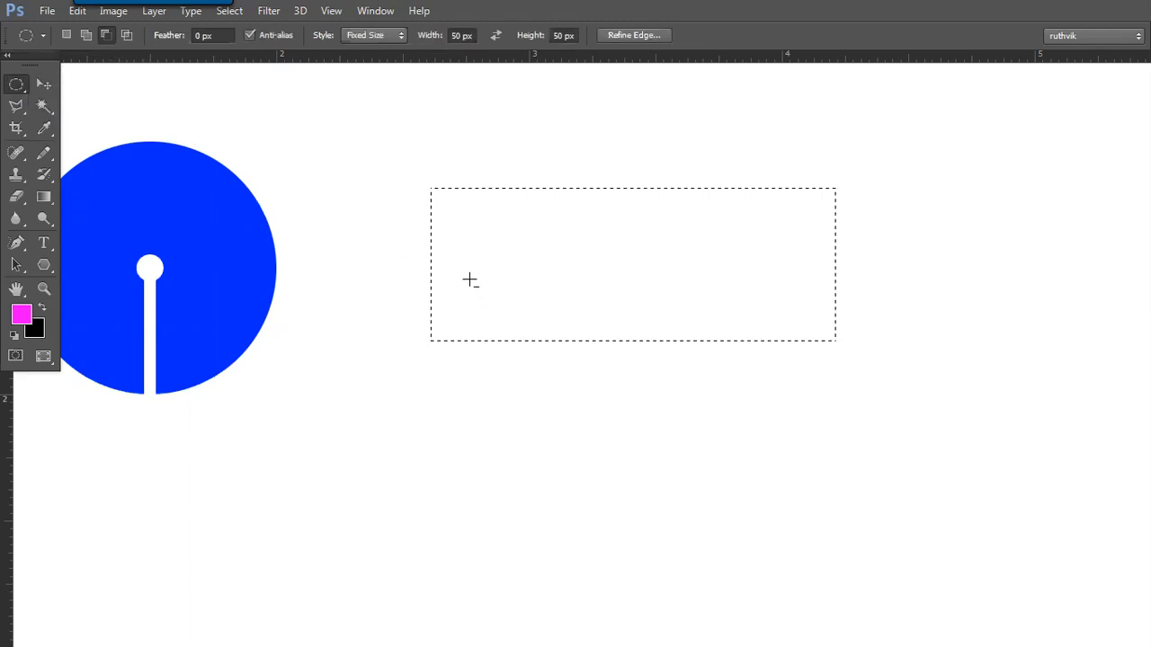
drag(538, 382, 474, 322)
key(ctrl+z)
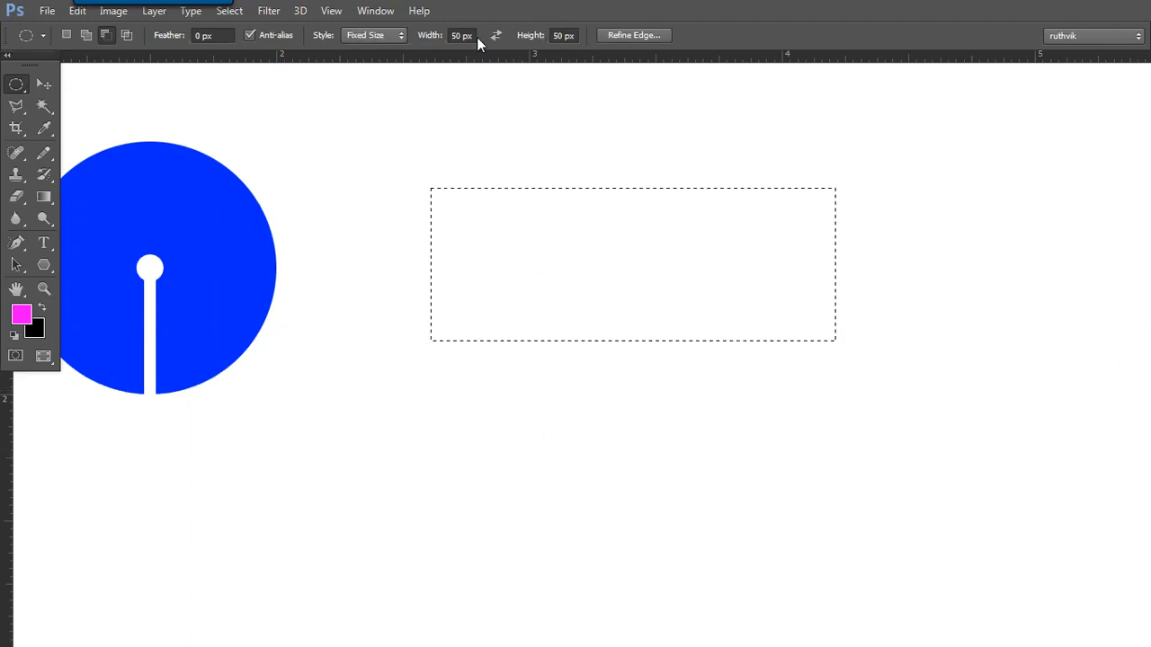
Step: Set the elliptical marquee's fixed size to 100 by 100 px
drag(430, 39, 584, 43)
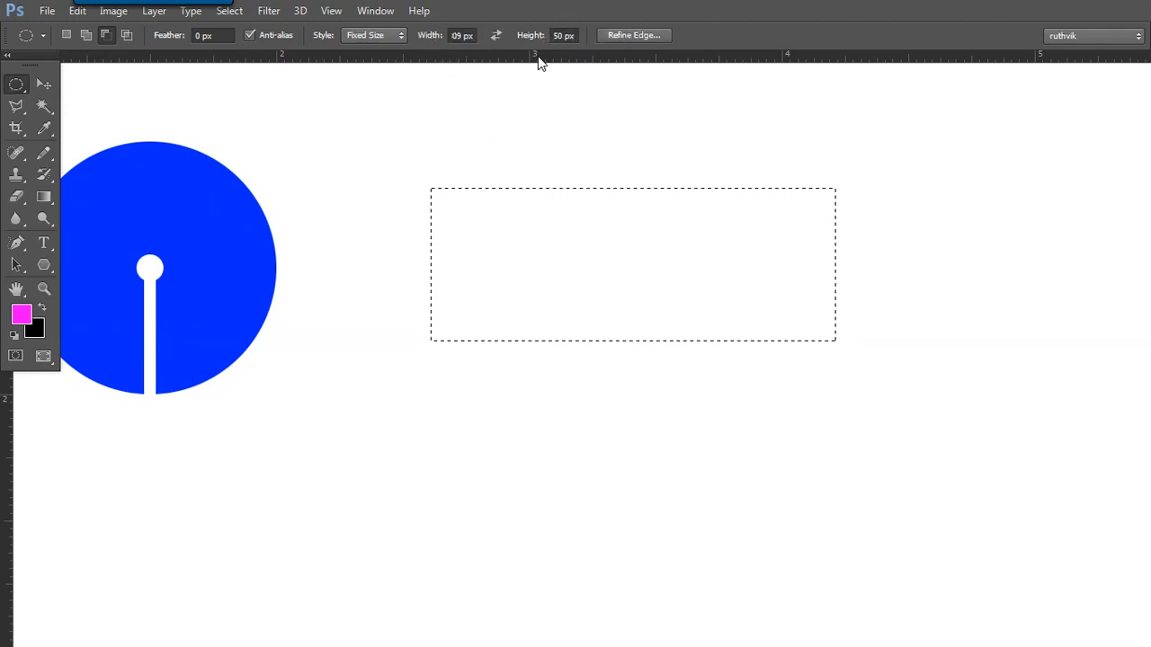
click(456, 35)
text(100)
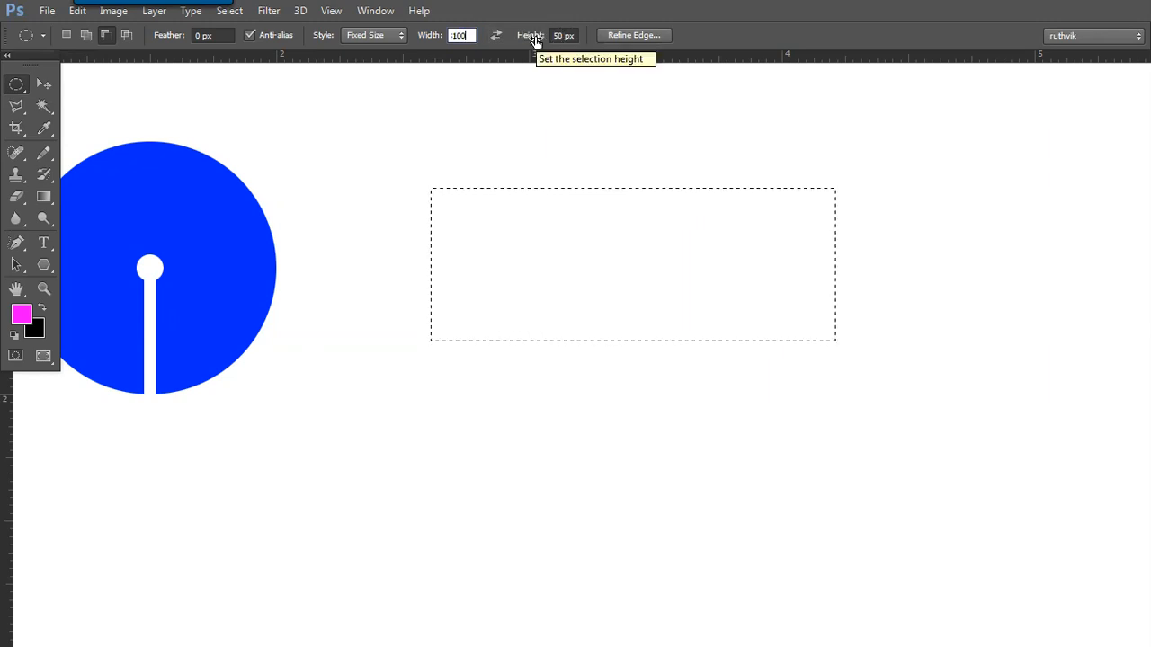
key(Tab)
text(100)
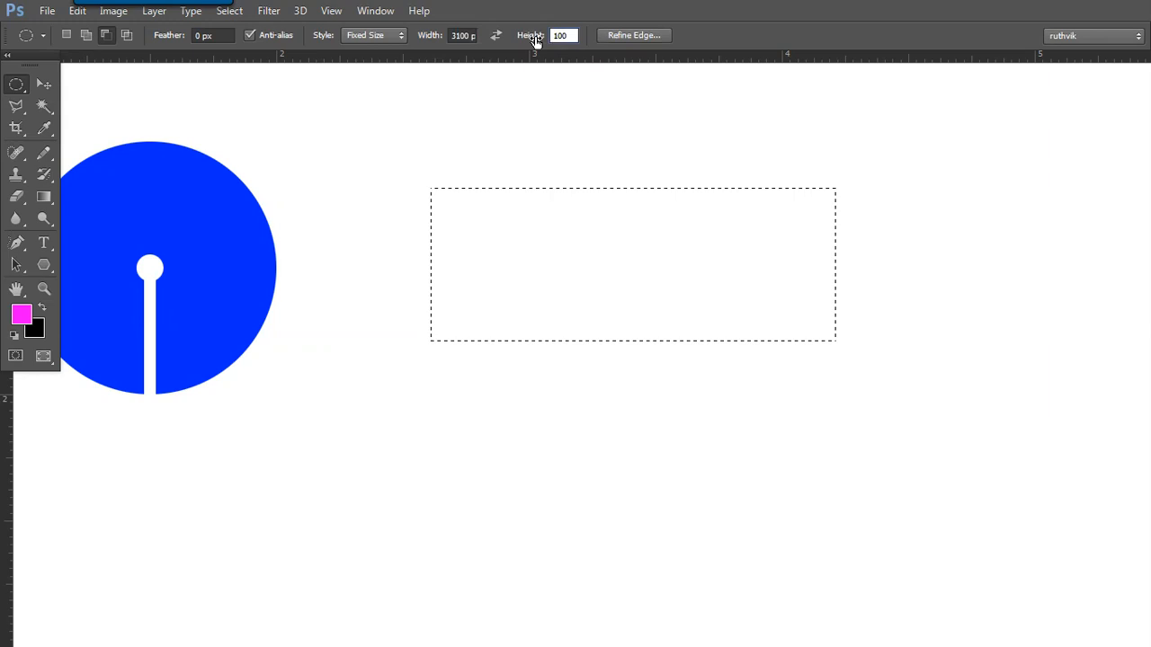
key(shift+Tab)
text(100)
key(Return)
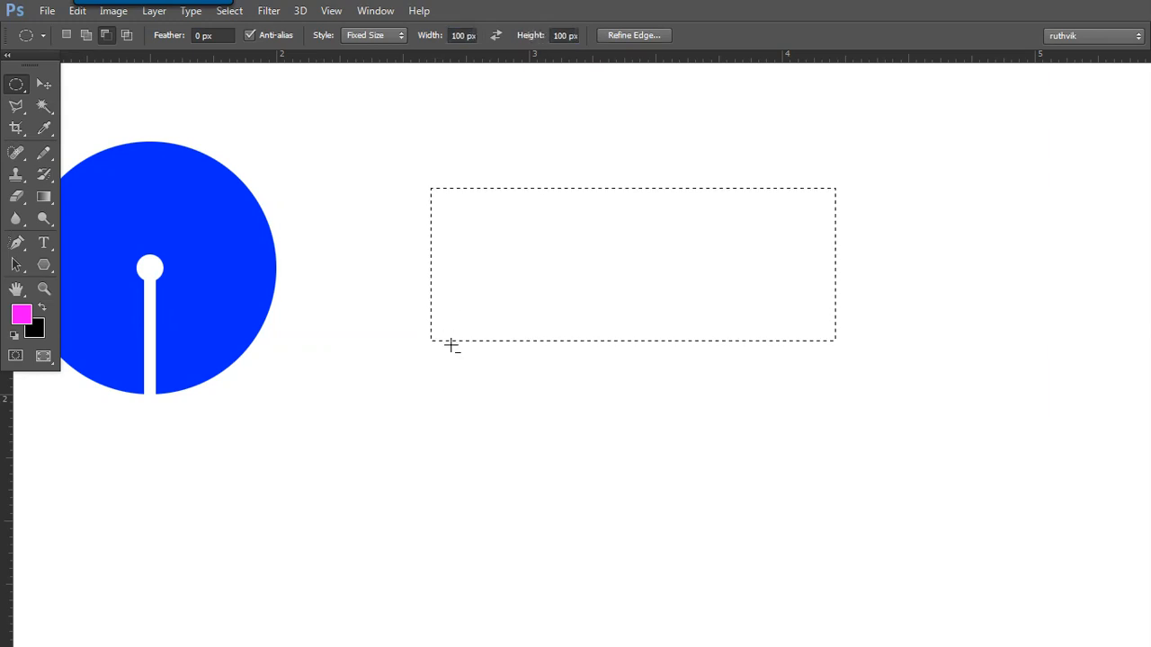
Step: Subtract two 100 px circles centred on the rectangular selection's lower edge to form two wheel arches
alt+click(508, 337)
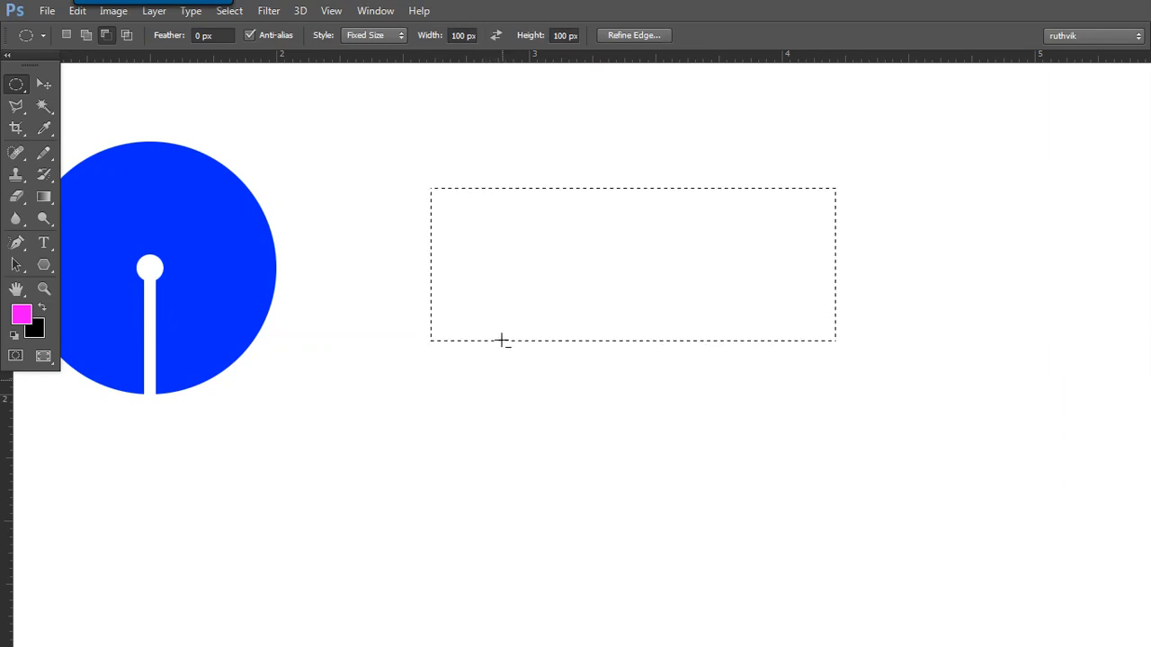
alt+click(501, 340)
drag(501, 342, 498, 339)
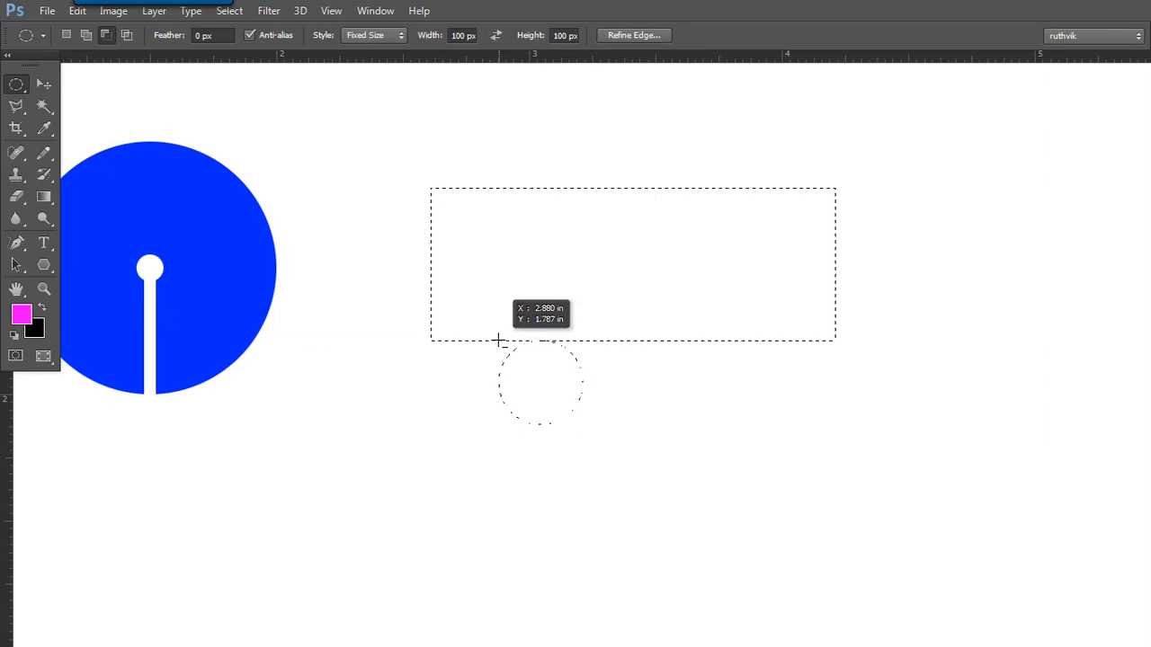
key(alt)
drag(498, 340, 529, 341)
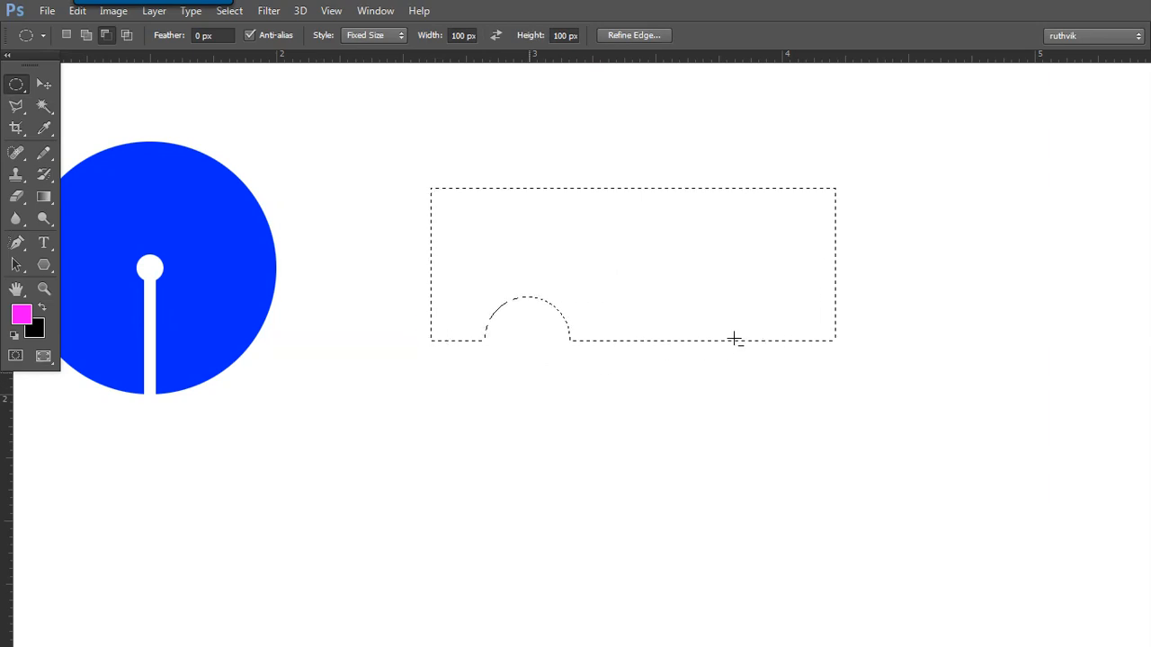
mouse_move(718, 341)
mouse_down()
mouse_move(678, 329)
mouse_move(715, 340)
mouse_up()
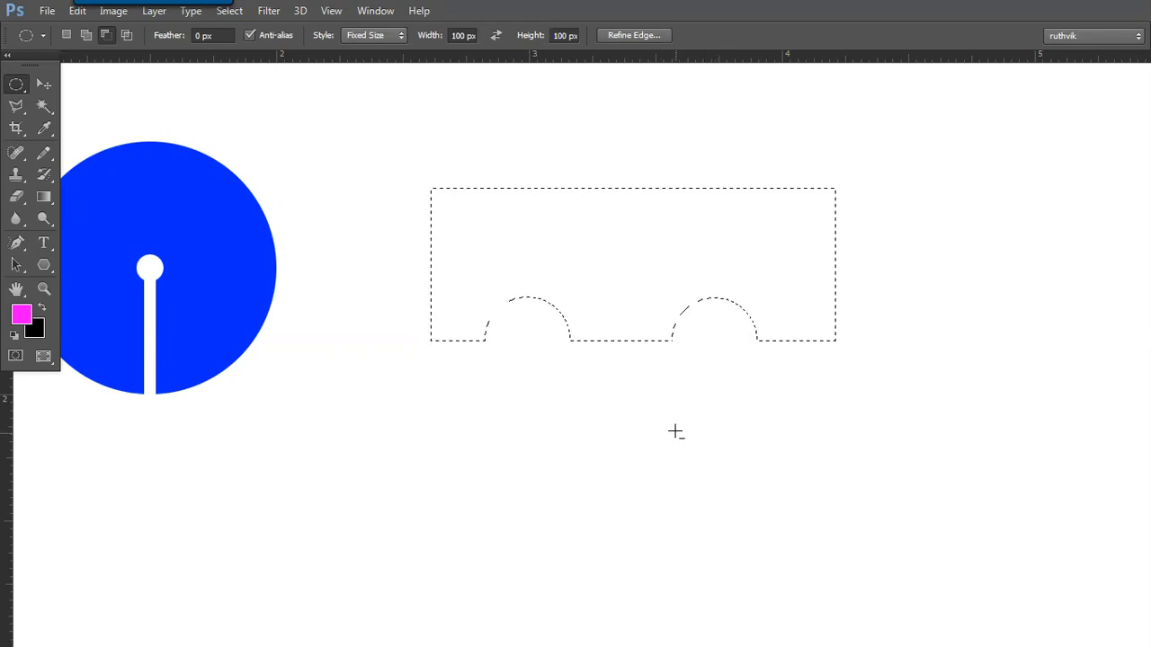
Step: Set the elliptical marquee's fixed size to 80 by 80 px and switch it to adding to the selection
click(454, 37)
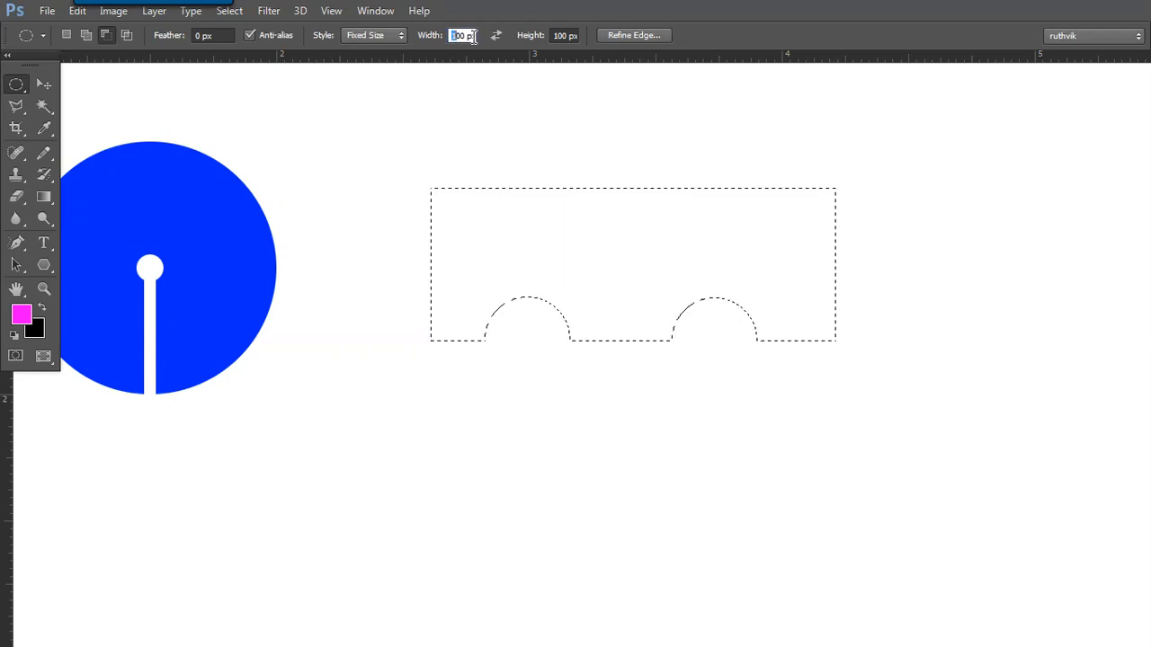
text(80)
key(Tab)
text(80)
key(Return)
click(87, 34)
mouse_move(524, 336)
mouse_down()
mouse_move(495, 326)
mouse_move(524, 337)
mouse_up()
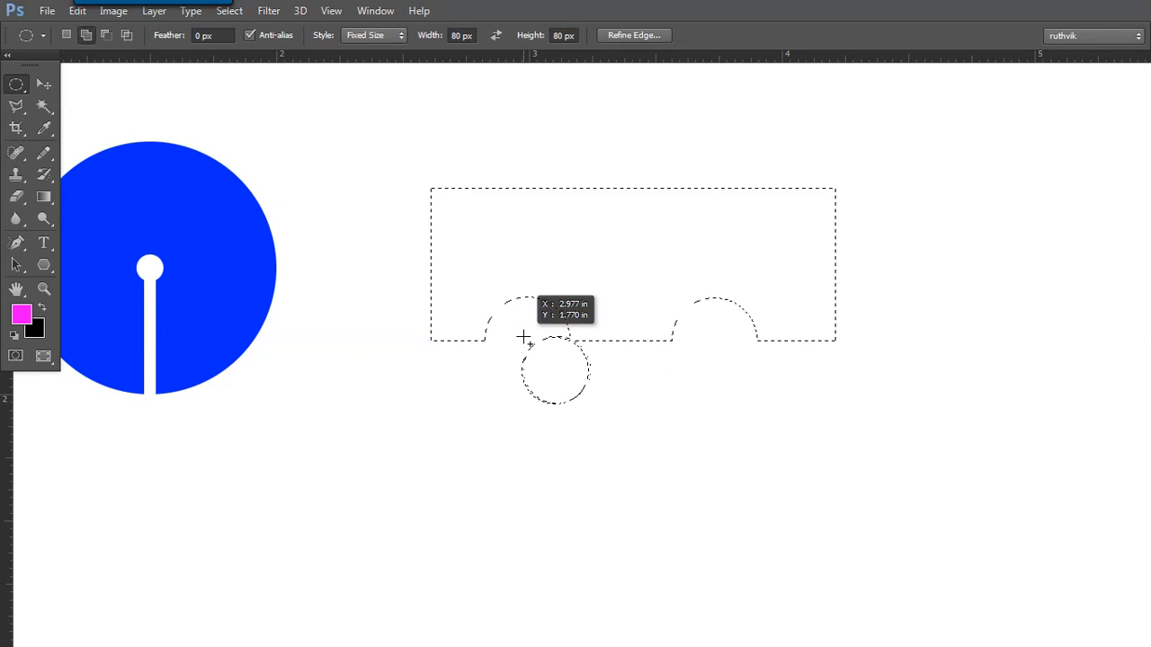
drag(523, 337, 527, 337)
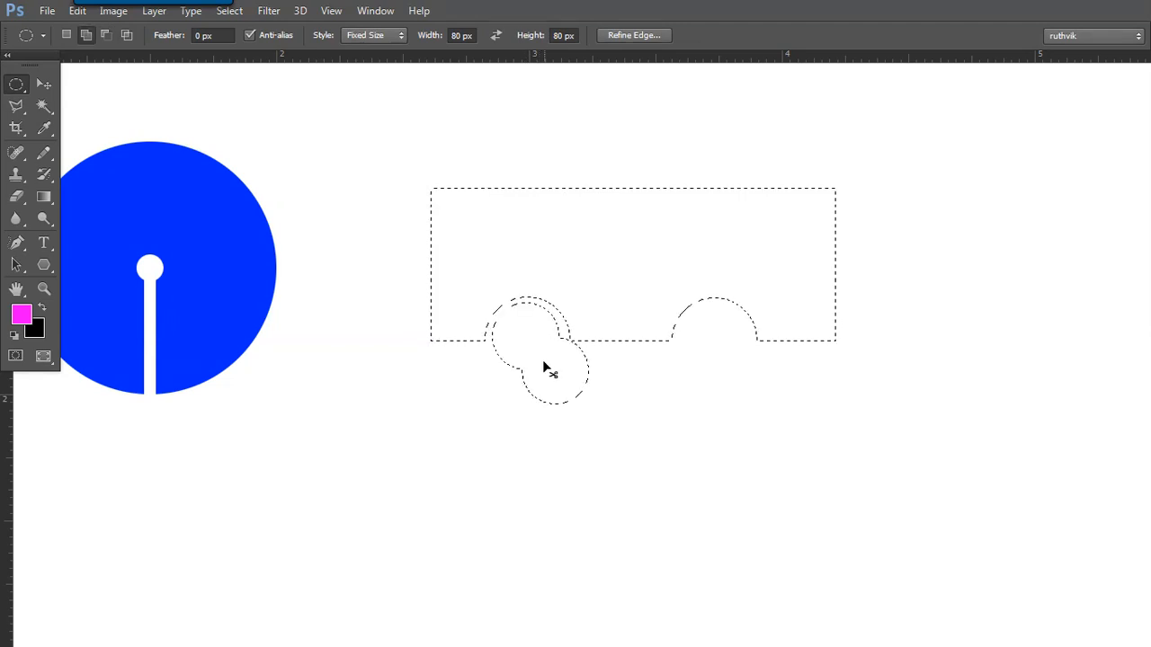
key(ctrl+z)
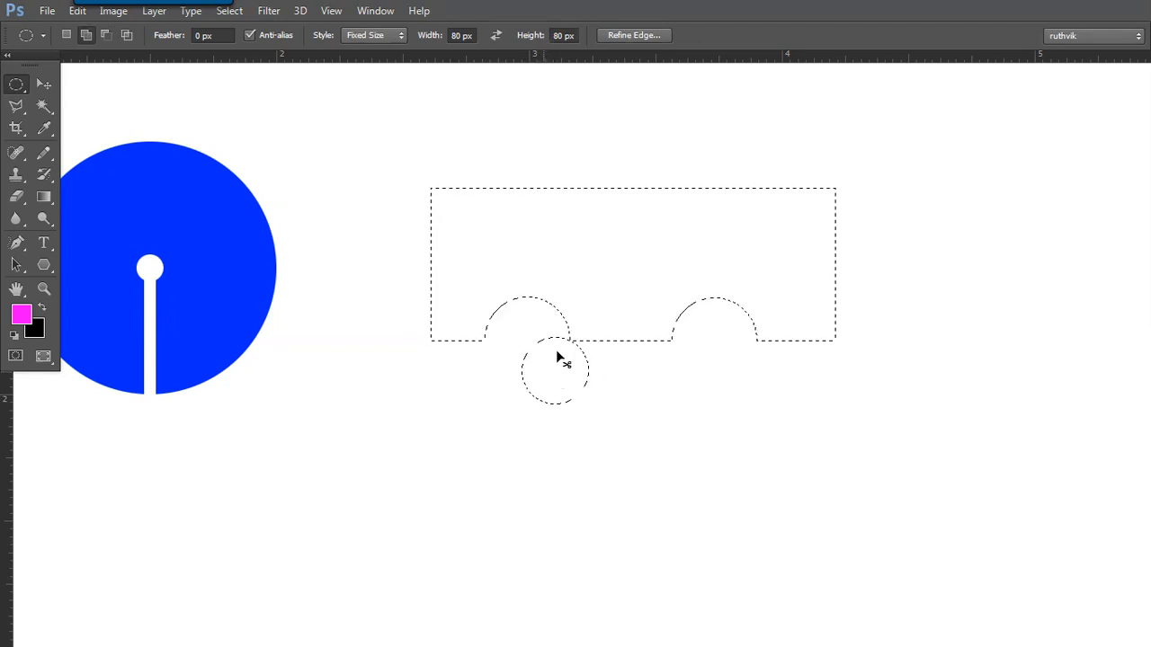
key(ctrl+z)
key(ctrl+z)
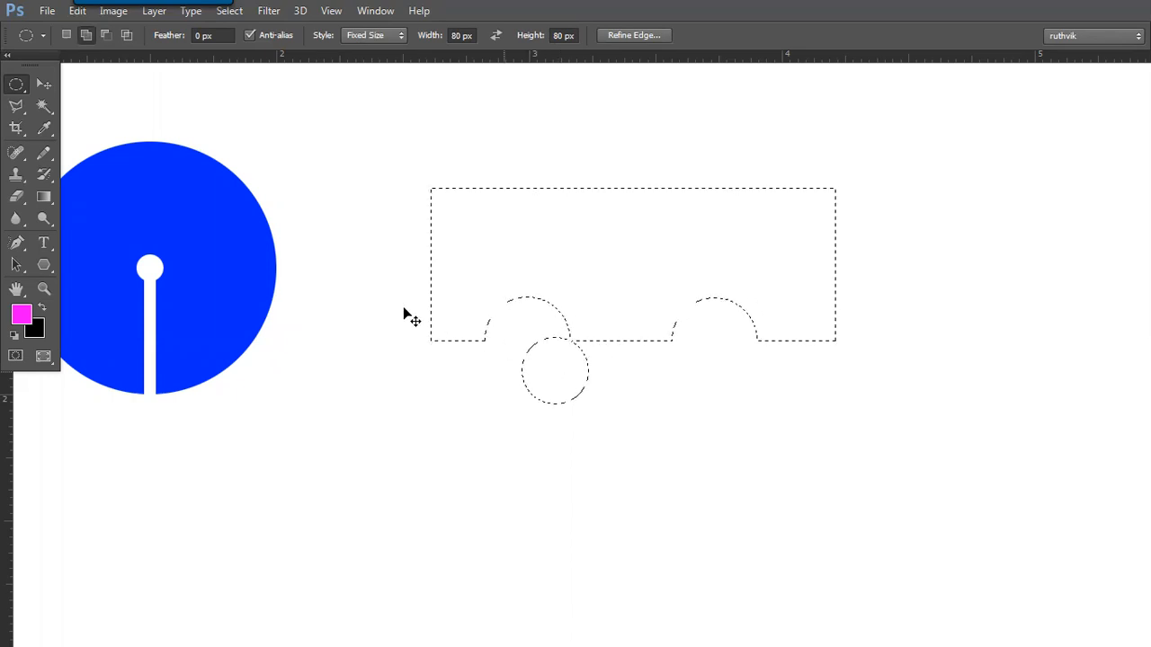
click(78, 11)
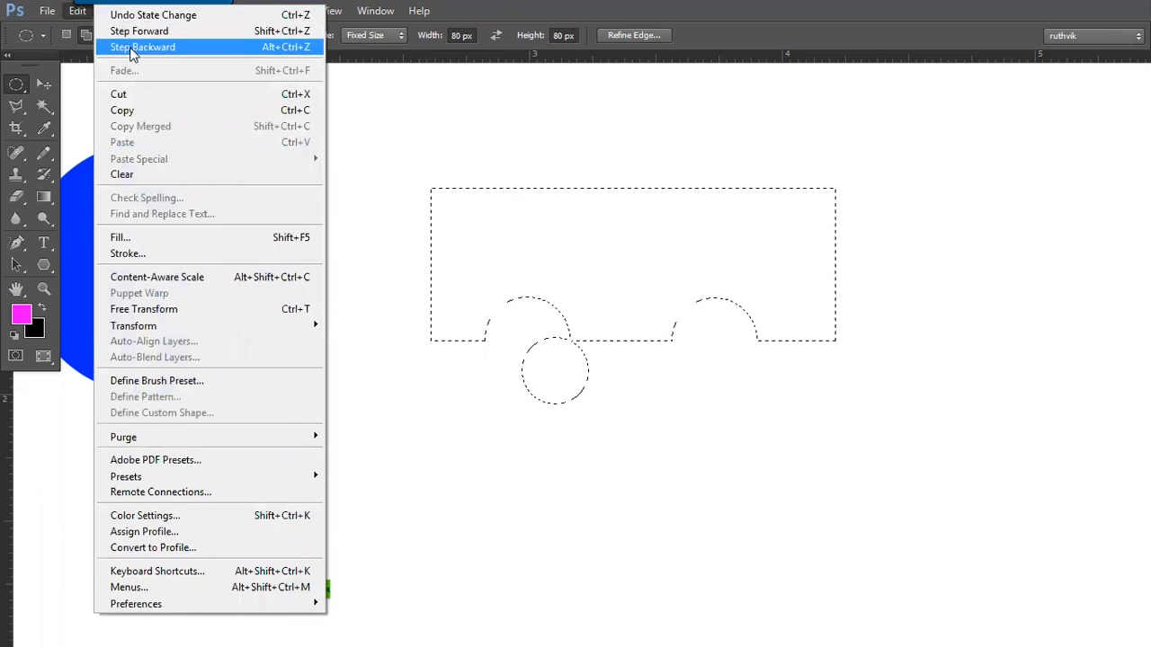
click(134, 47)
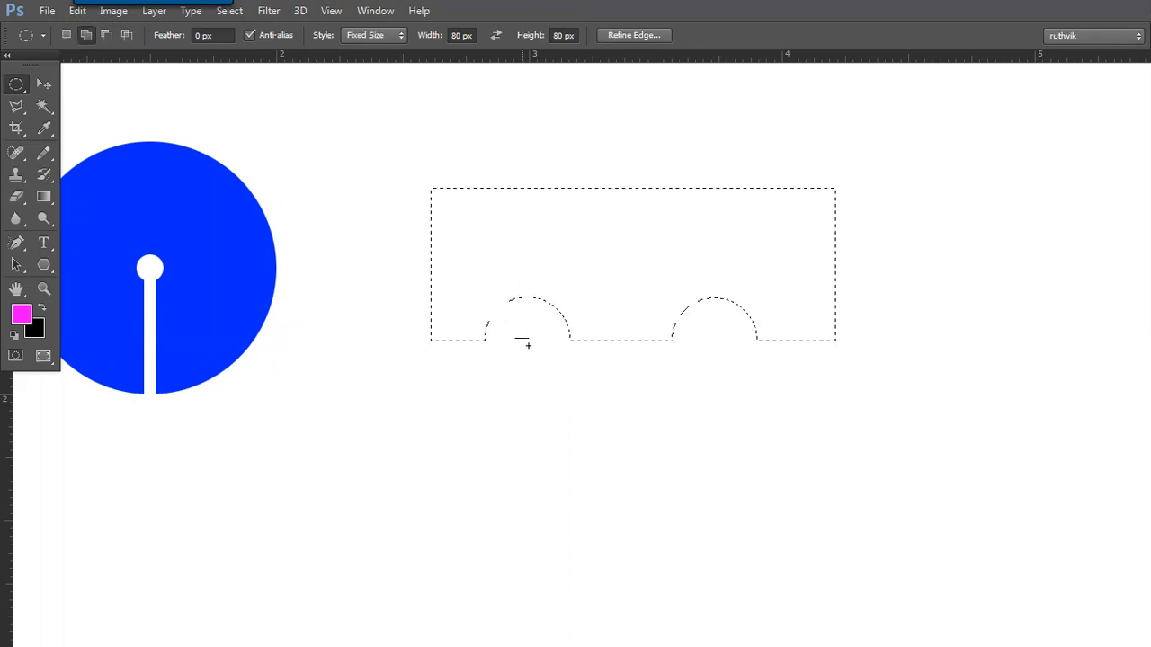
Step: Add an 80 px circular selection centred inside each of the two wheel arches as the bus wheels
drag(521, 338, 525, 340)
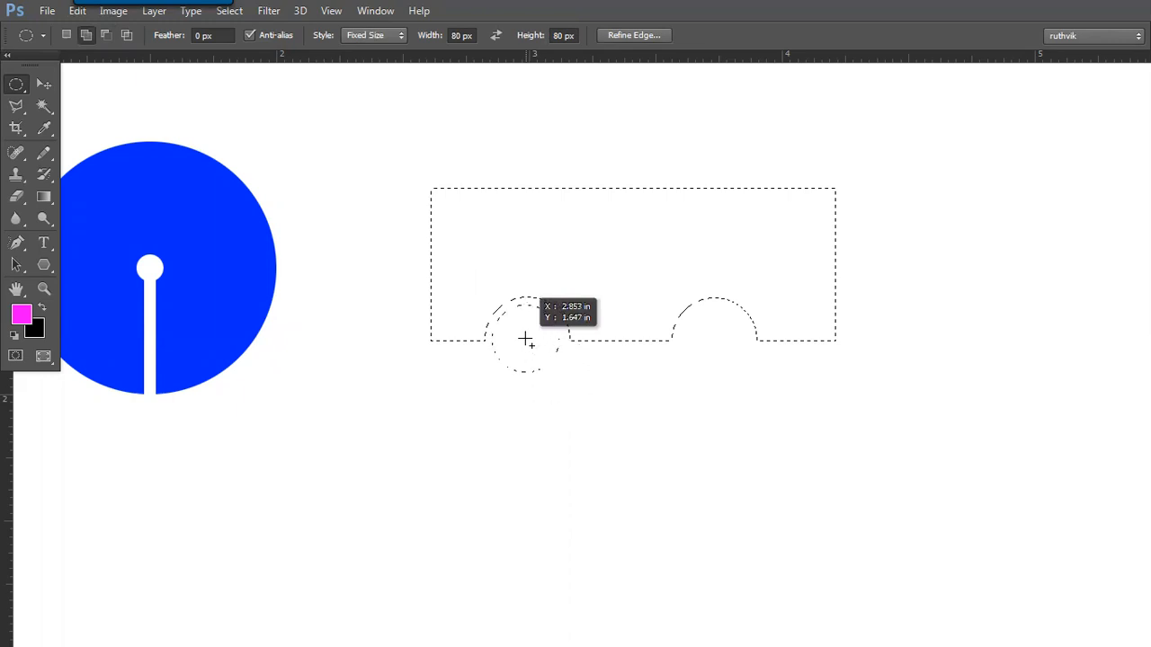
drag(530, 344, 527, 340)
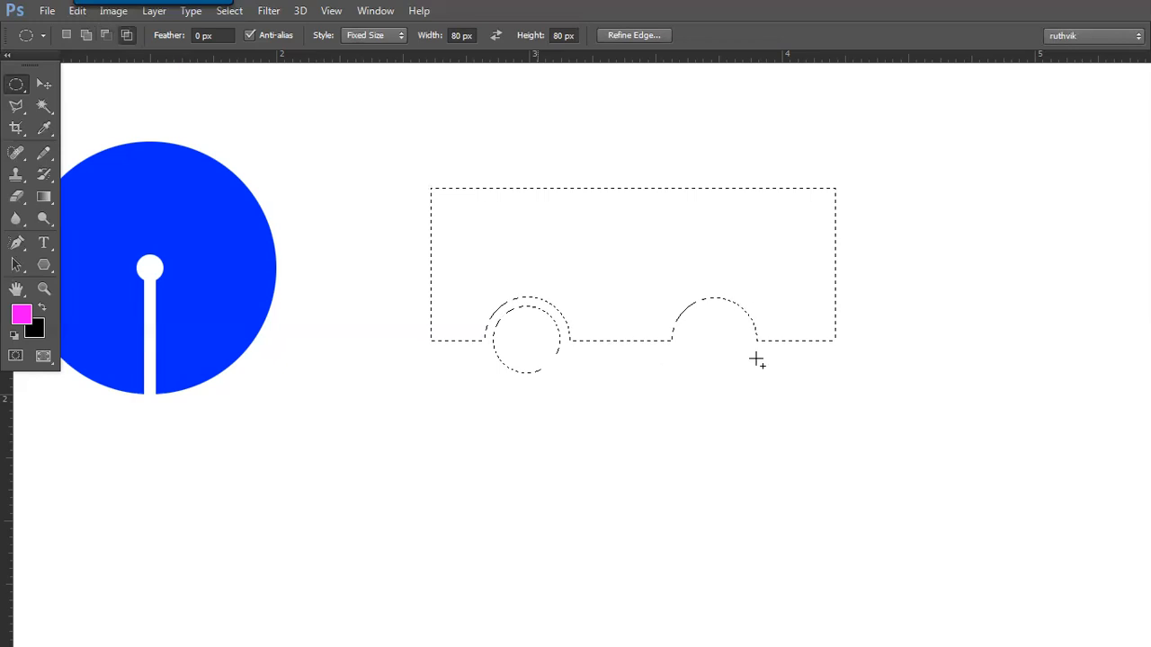
key(shift)
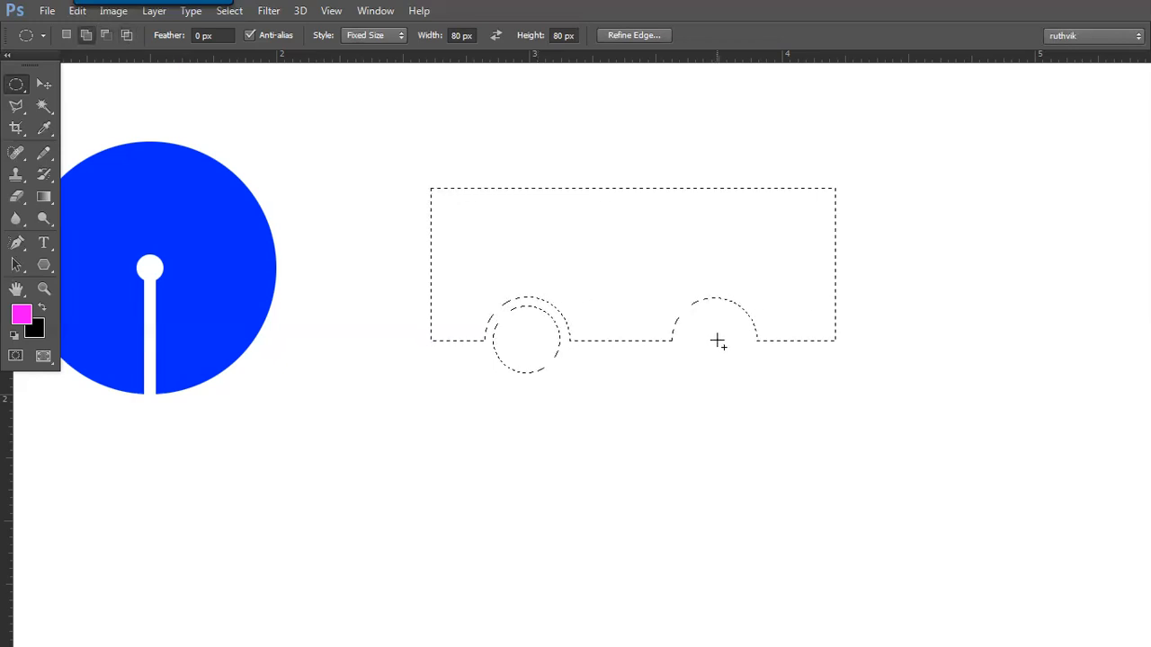
drag(718, 343, 716, 341)
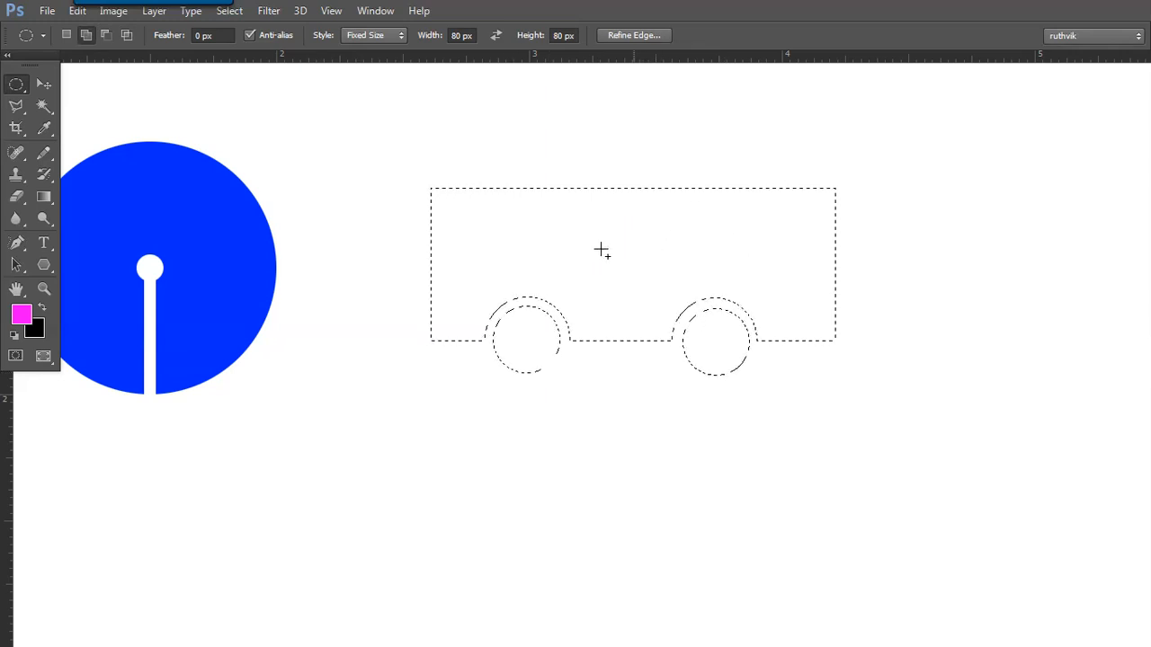
Step: With the Rectangular Marquee, subtract a thin full-width strip below the roof and a long window band from the bus selection
key(shift+m)
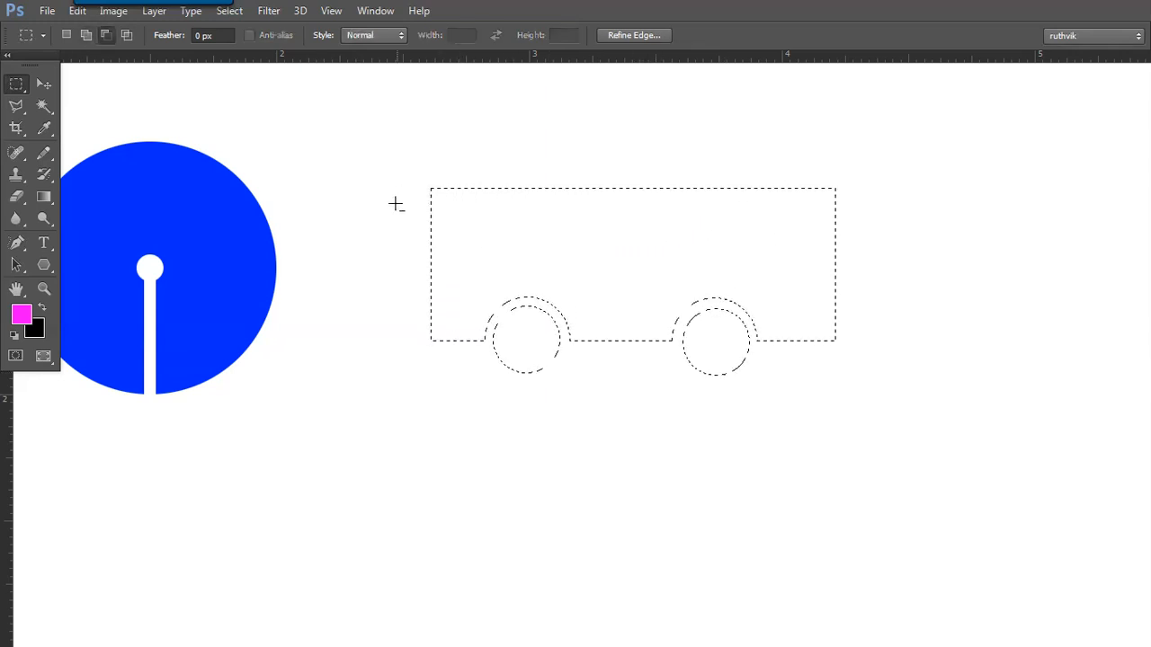
drag(512, 216, 848, 209)
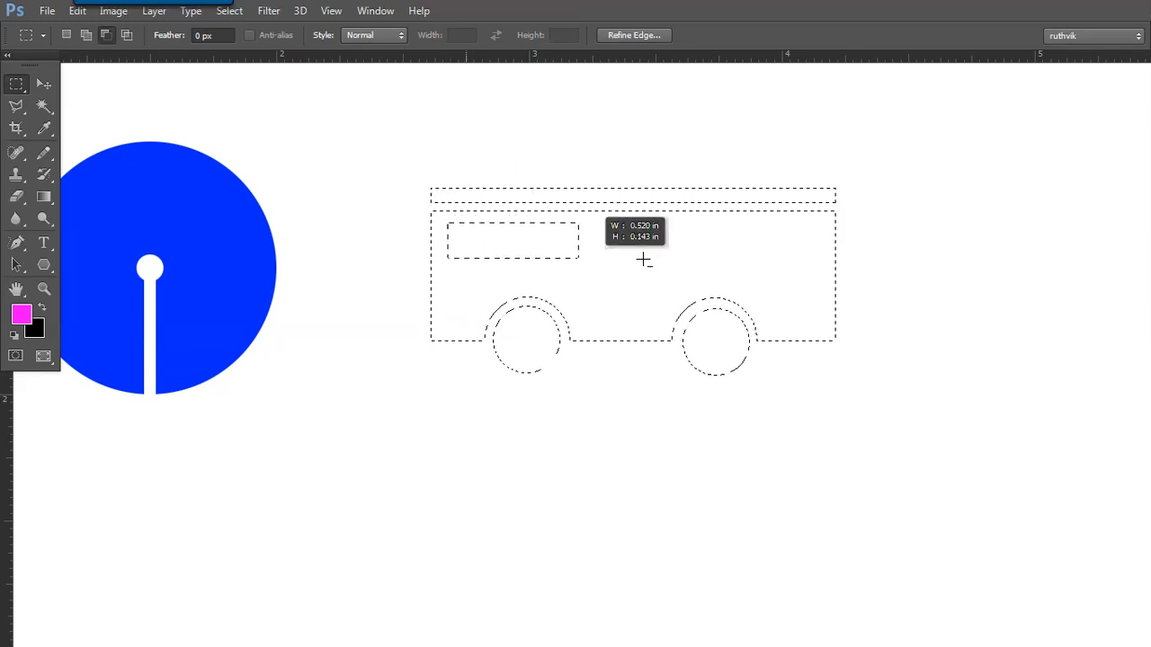
drag(812, 264, 820, 265)
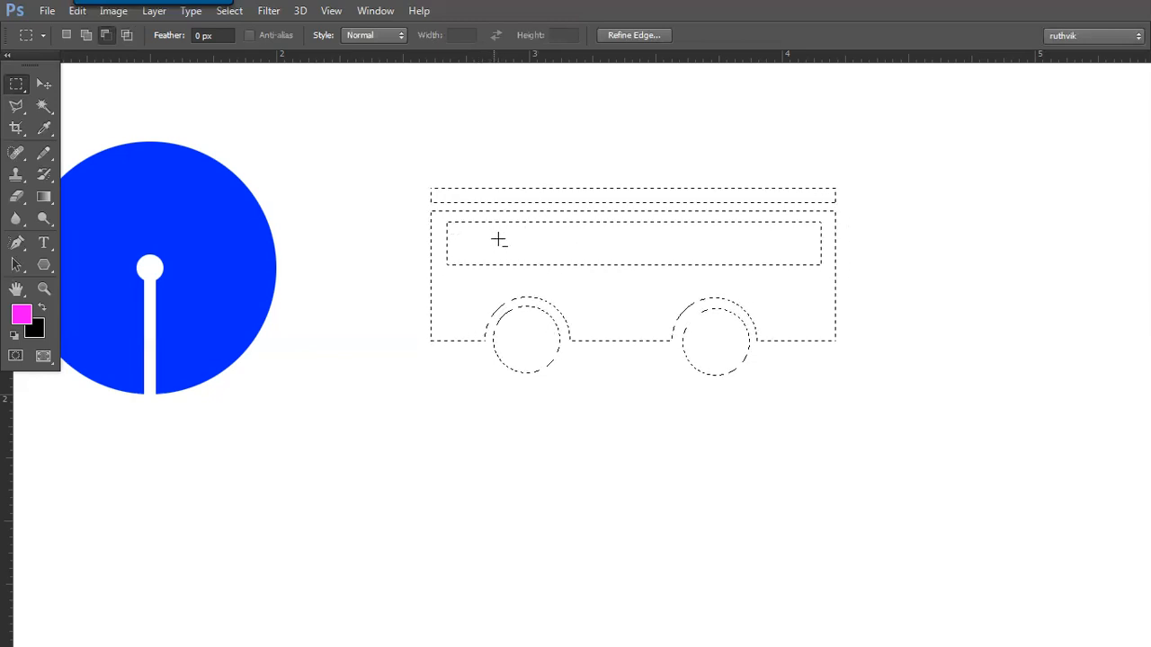
Step: Add three vertical dividers across the window band and cut a framed door at the right end of the bus selection
click(85, 35)
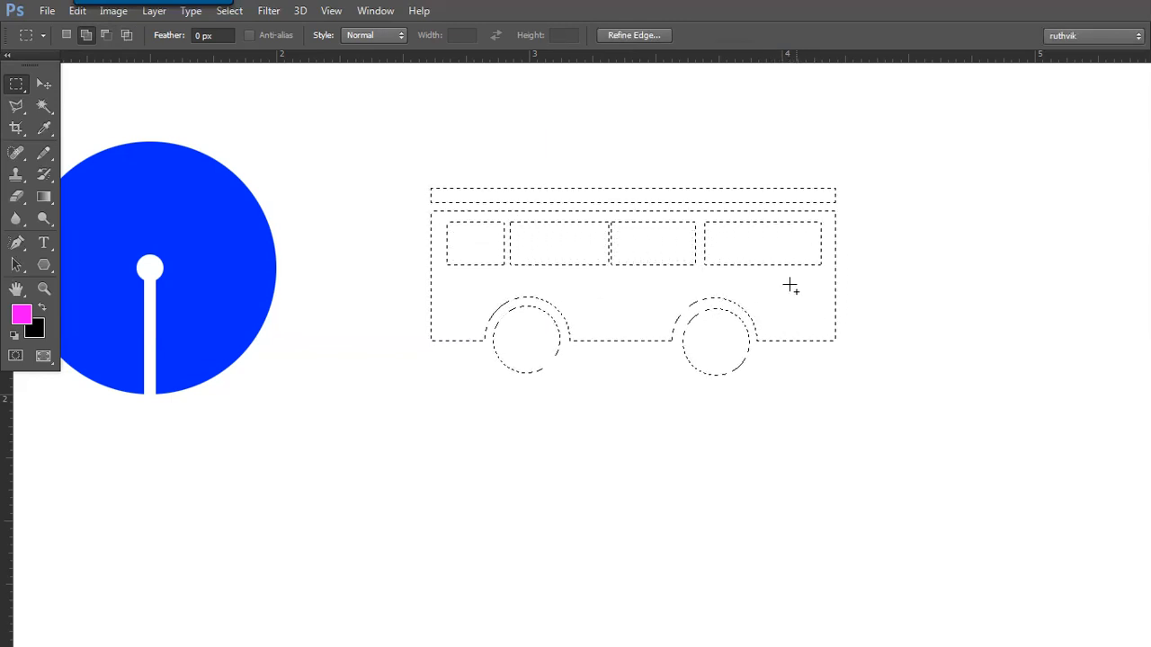
click(105, 36)
drag(814, 307, 820, 318)
Step: Fill the bus selection with the black background colour and deselect it
key(ctrl+BackSpace)
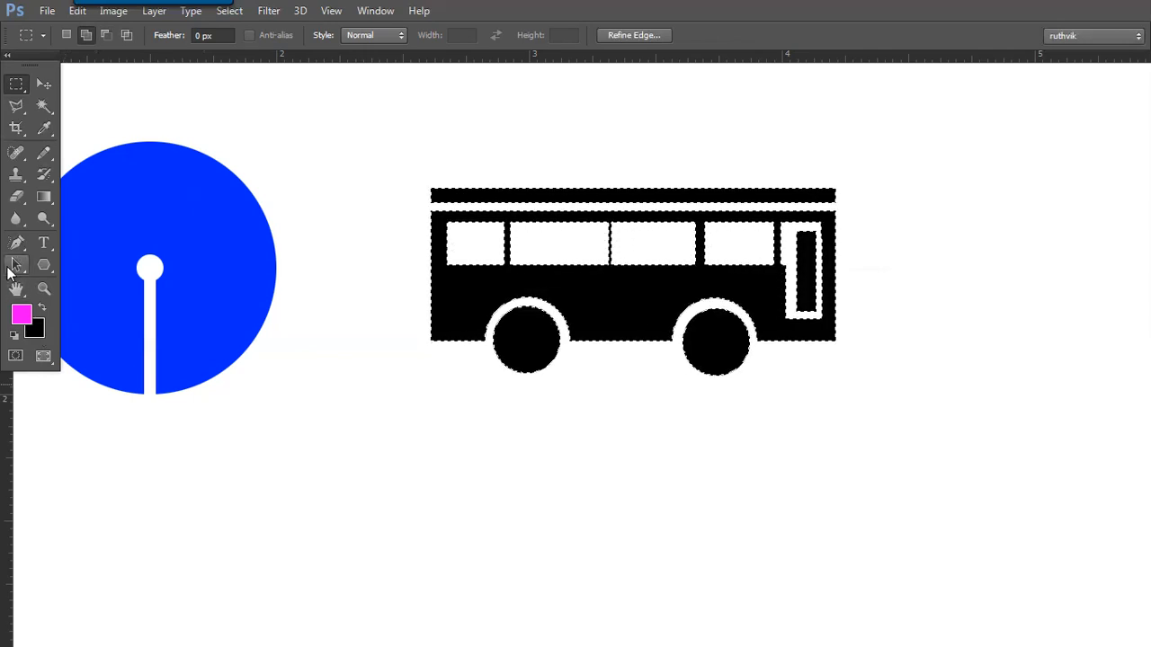
key(ctrl+d)
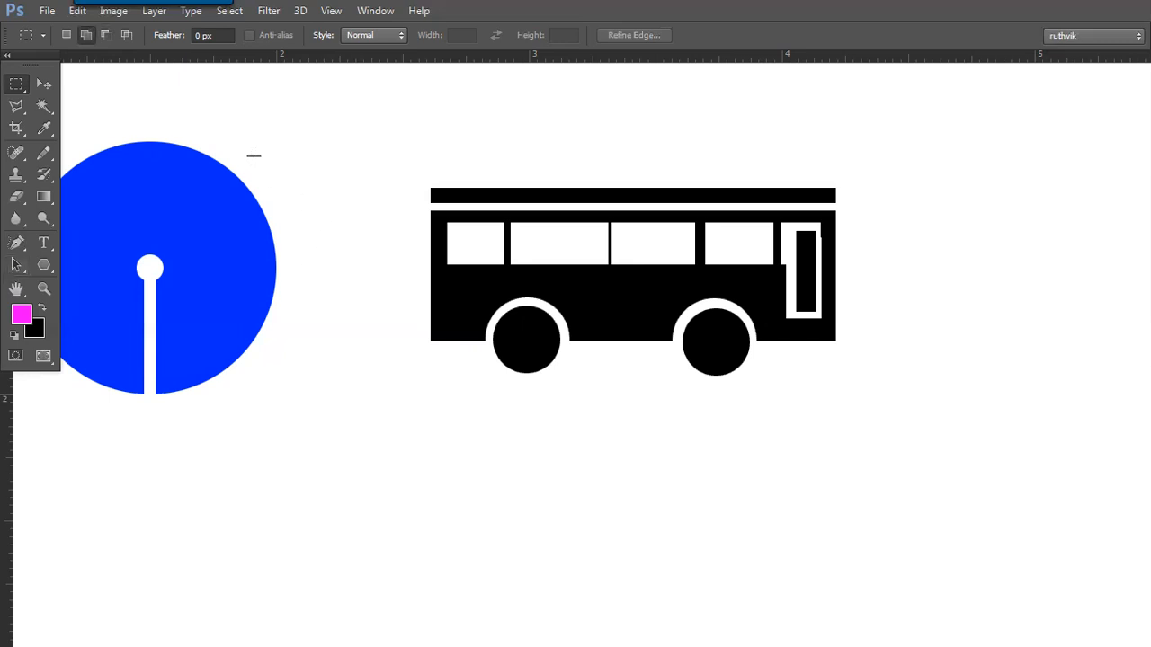
Step: Draw a square selection about 0.5 inch wide below and between the logo and the bus, and invert the selection
drag(350, 356, 403, 296)
drag(367, 329, 392, 345)
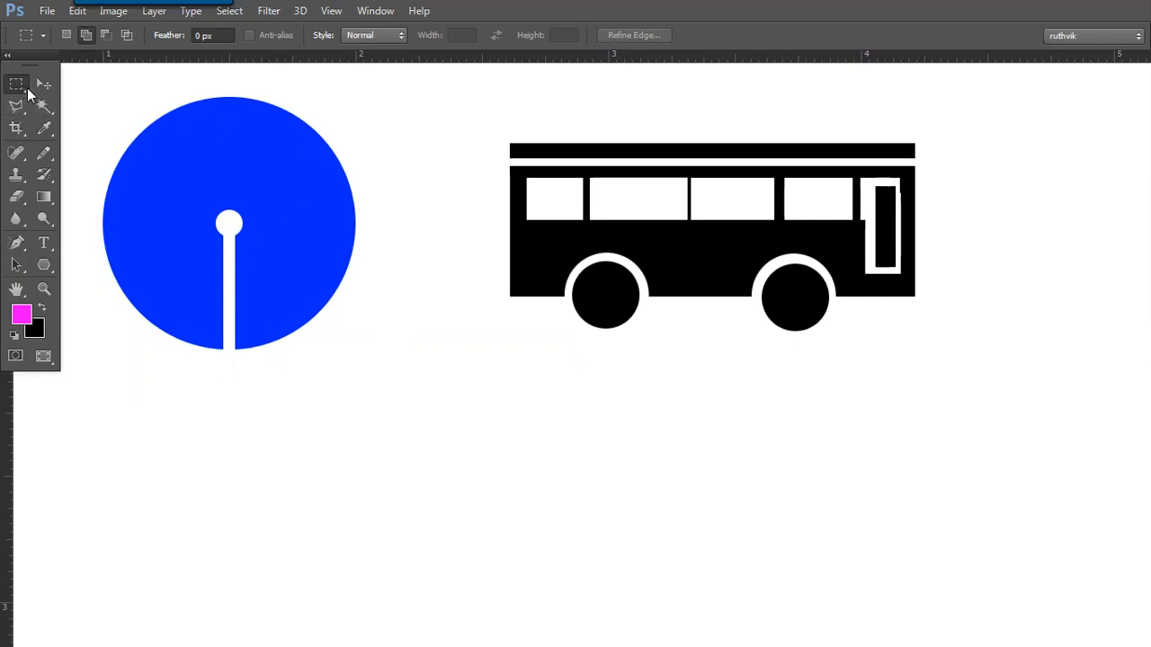
drag(396, 419, 461, 476)
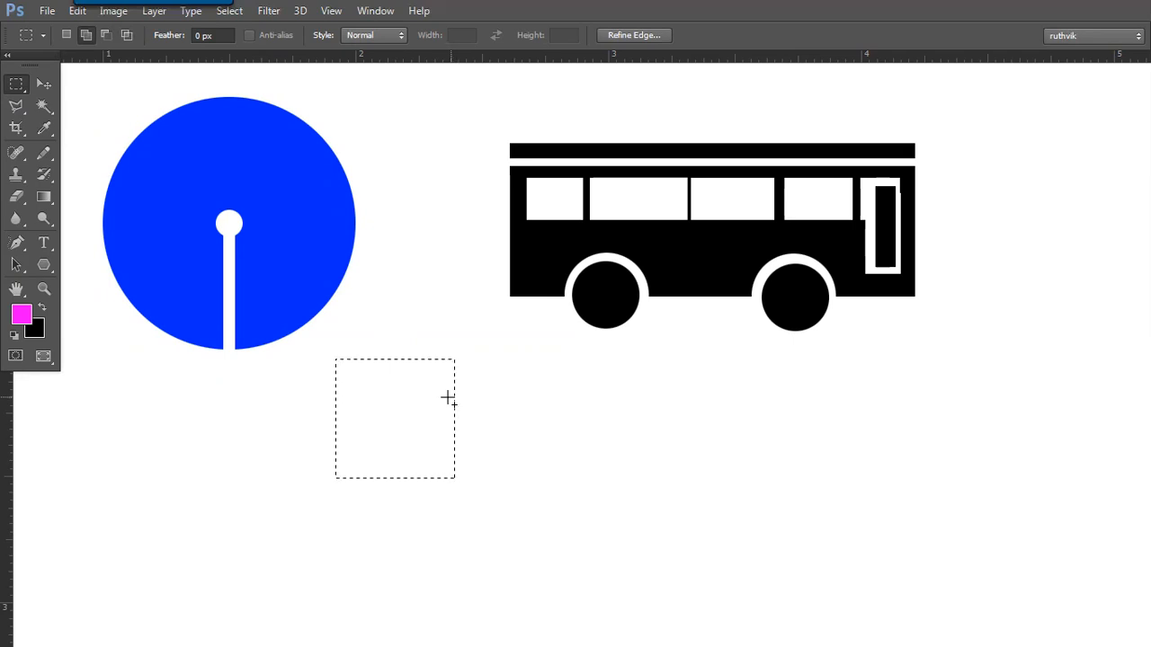
right_click(378, 407)
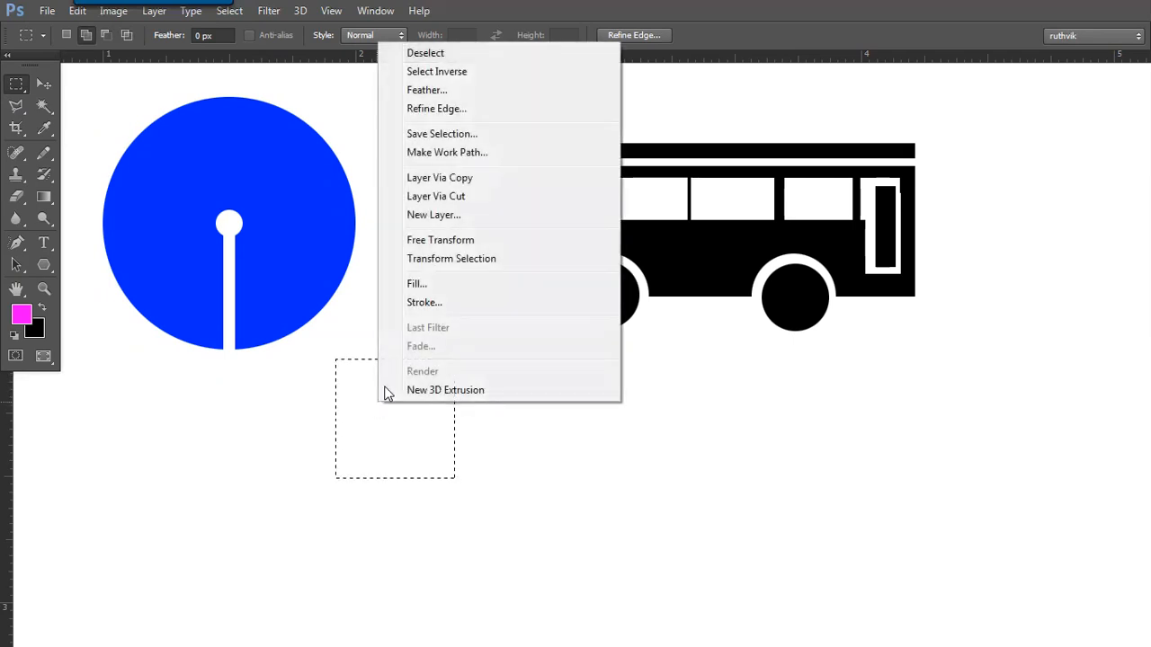
key(Escape)
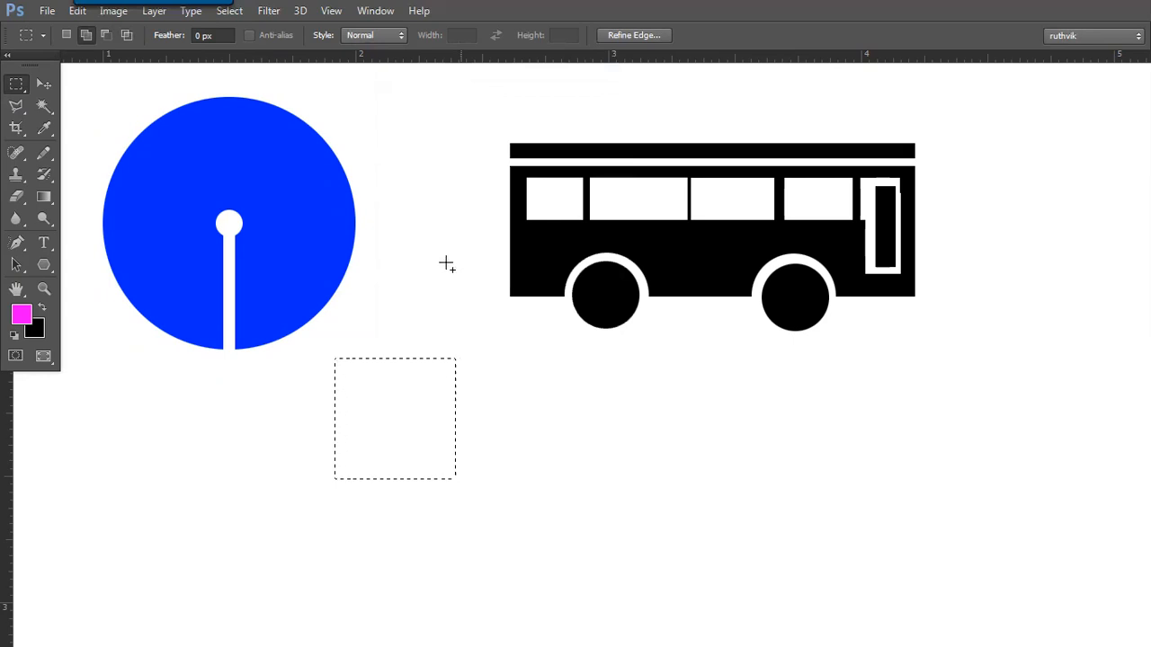
key(ctrl+minus)
key(ctrl+minus)
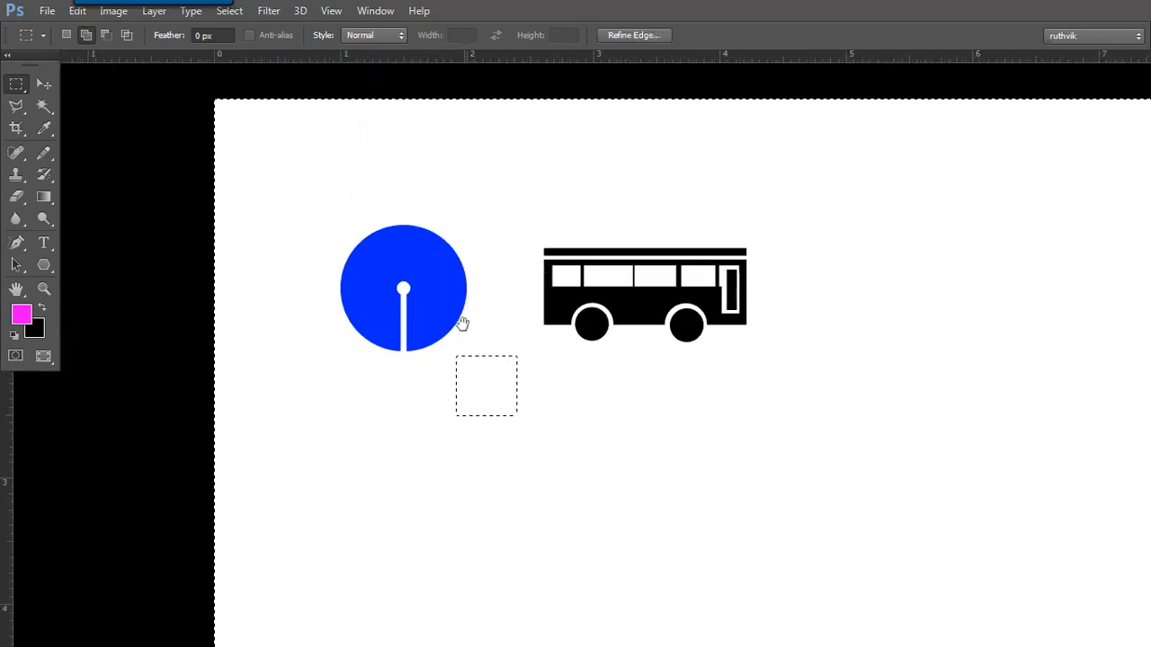
drag(461, 323, 441, 315)
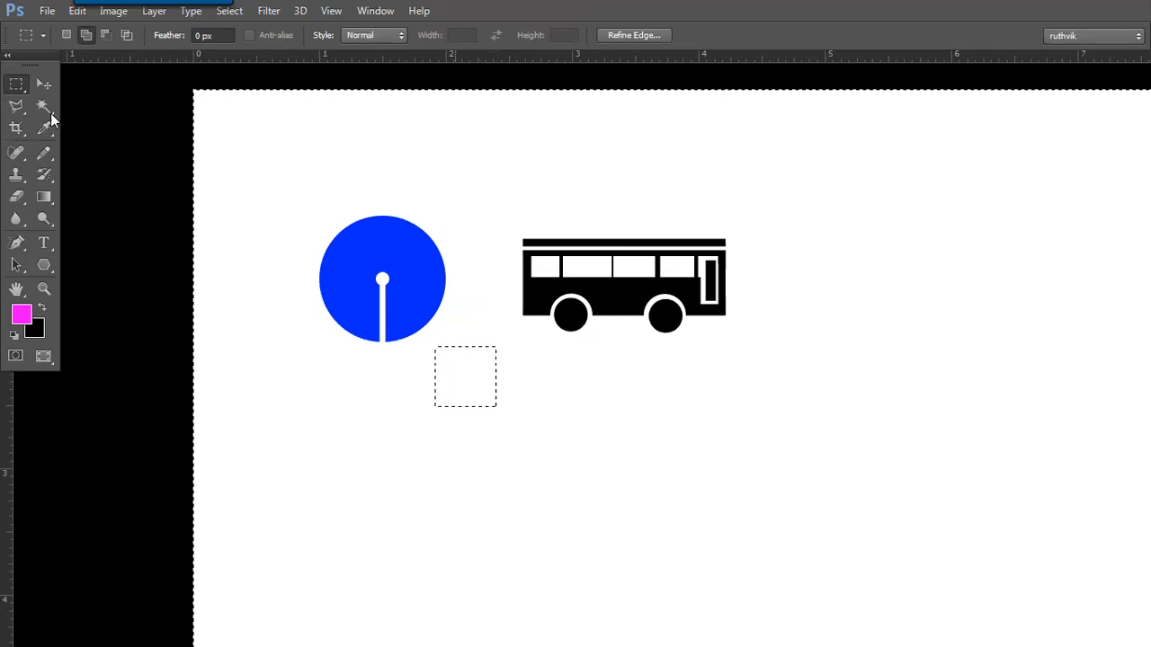
Step: With the Elliptical Marquee, add an 80 px circle in the square's upper-right area, and invert the selection
right_click(16, 86)
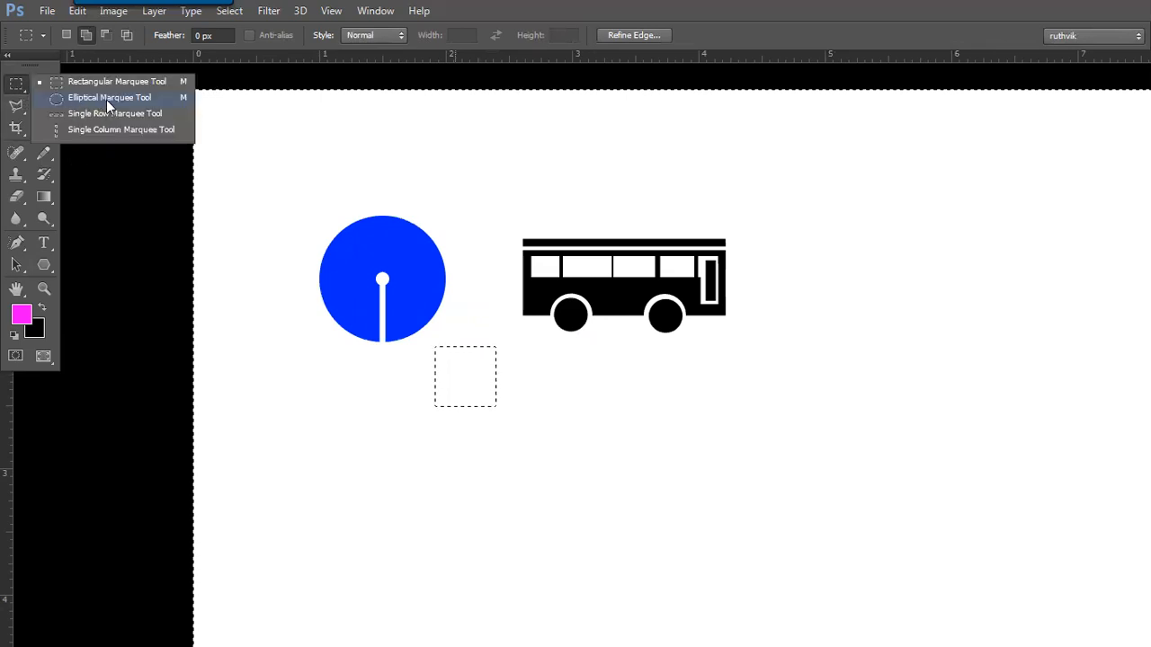
click(107, 98)
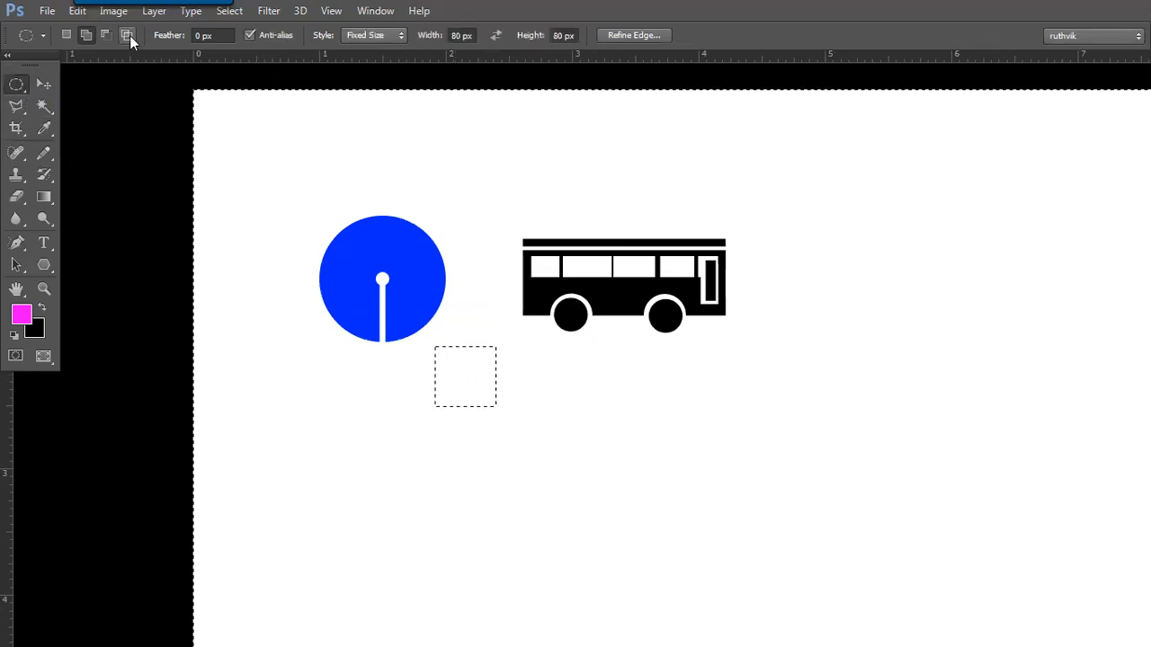
mouse_move(465, 362)
mouse_down()
mouse_move(473, 369)
mouse_move(488, 351)
mouse_move(491, 326)
mouse_move(464, 351)
mouse_up()
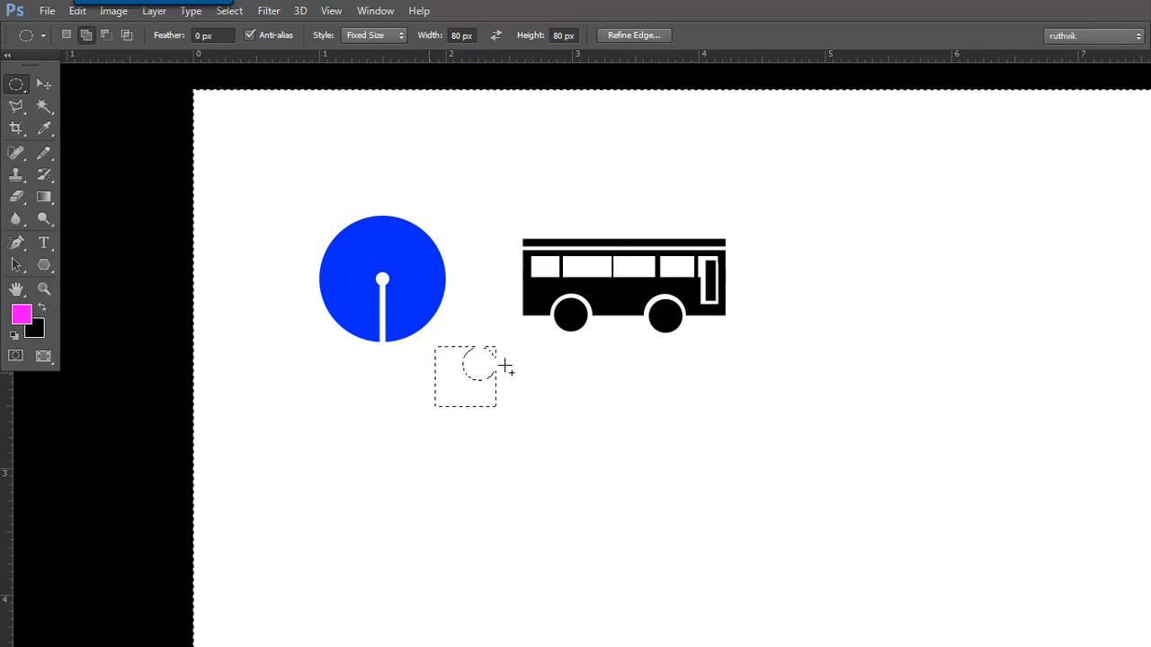
key(ctrl+shift+i)
key(ctrl+plus)
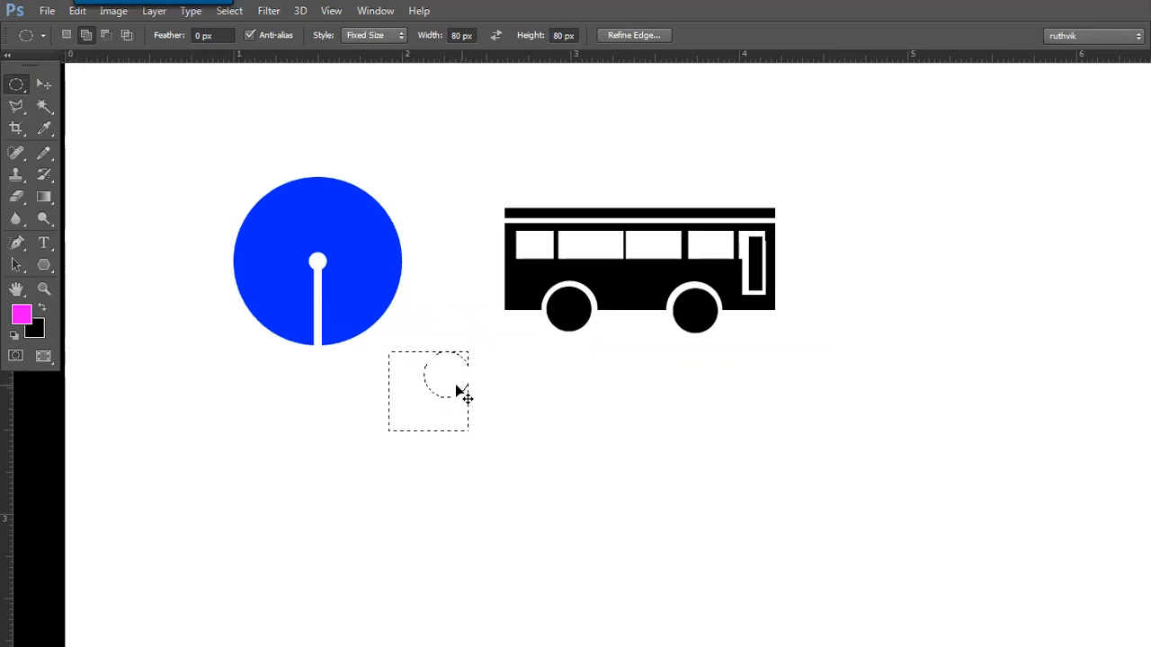
key(ctrl+d)
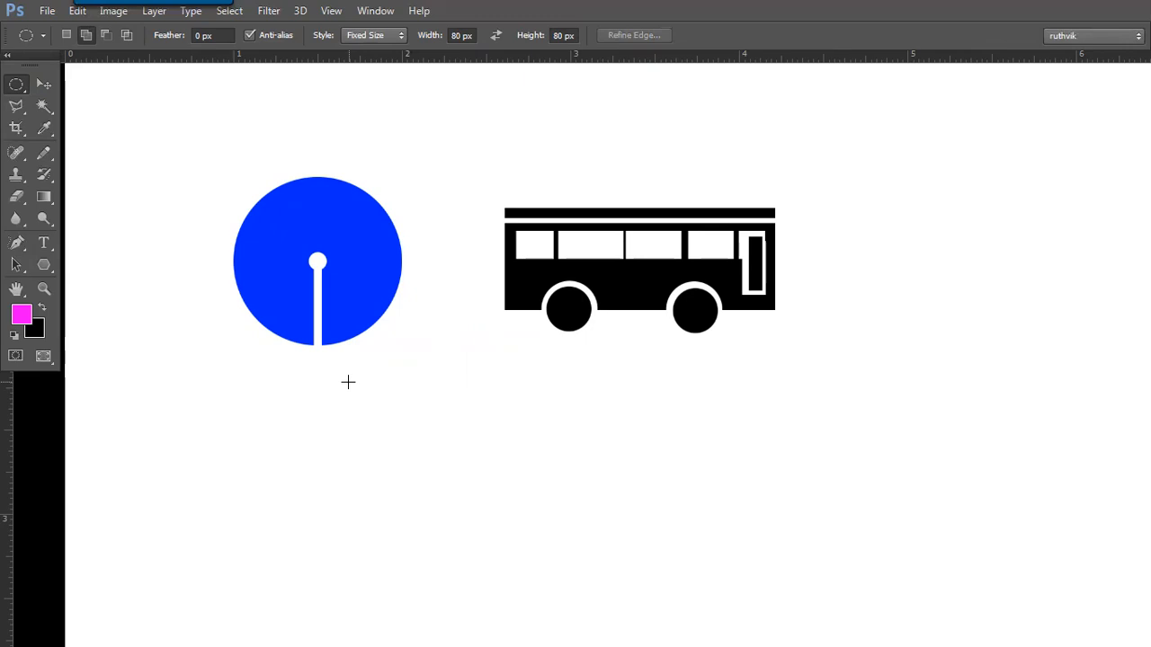
drag(385, 442, 203, 395)
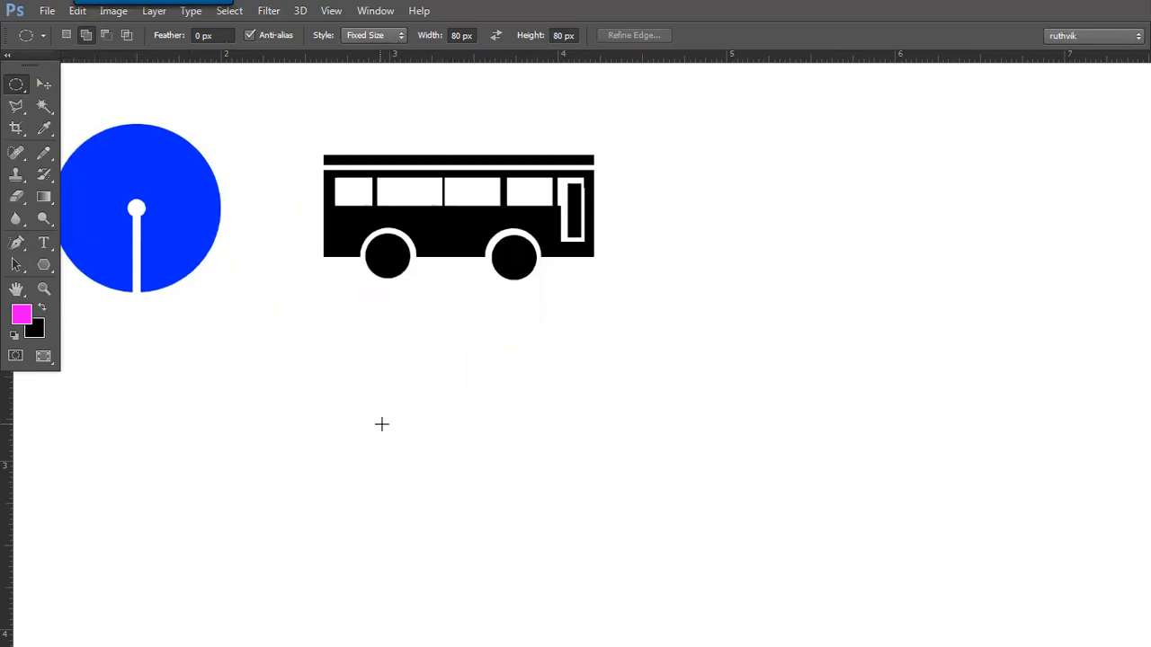
click(477, 406)
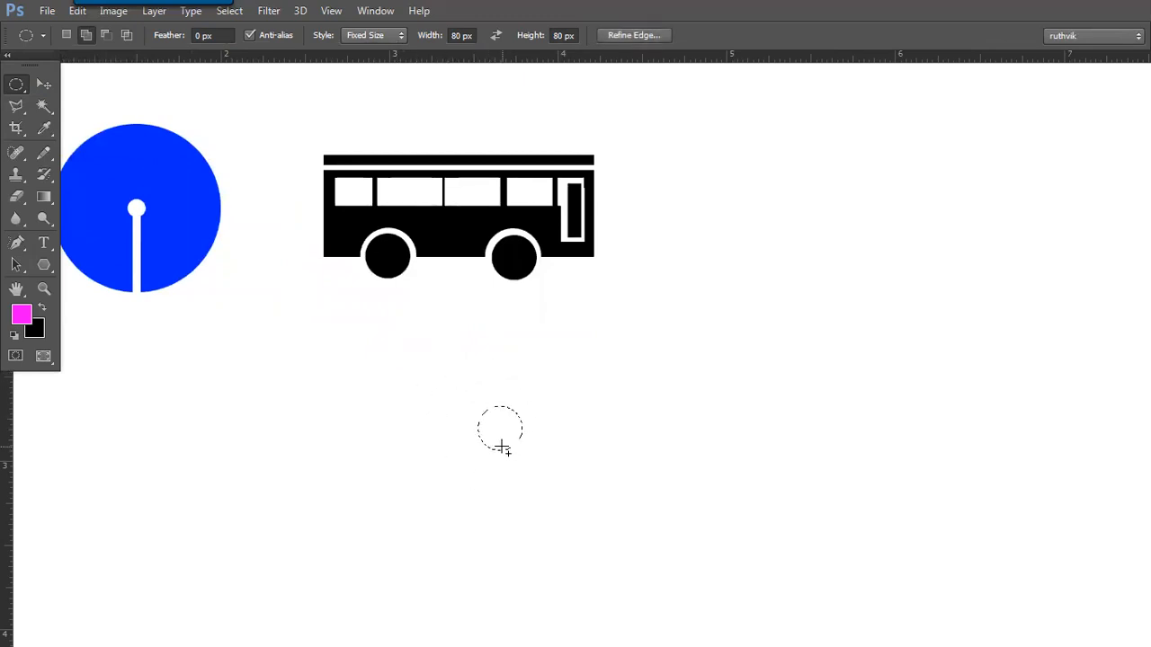
click(496, 440)
Step: Show the grid over the canvas and set its subdivisions to 15 per inch
key(ctrl+apostrophe)
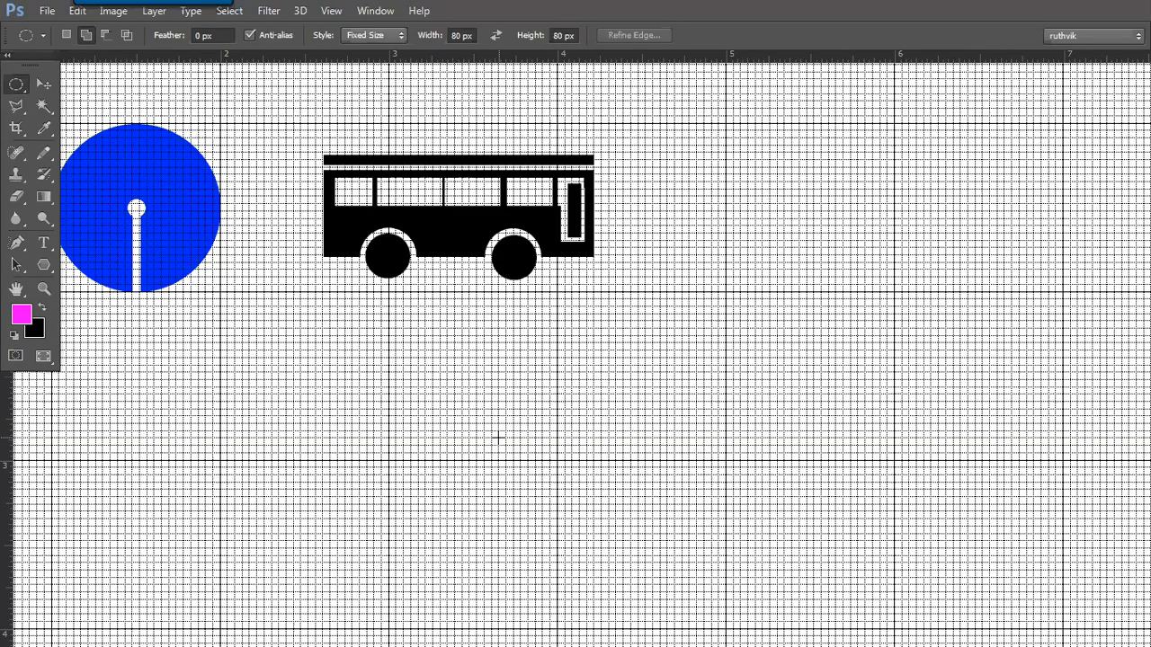
drag(480, 421, 403, 412)
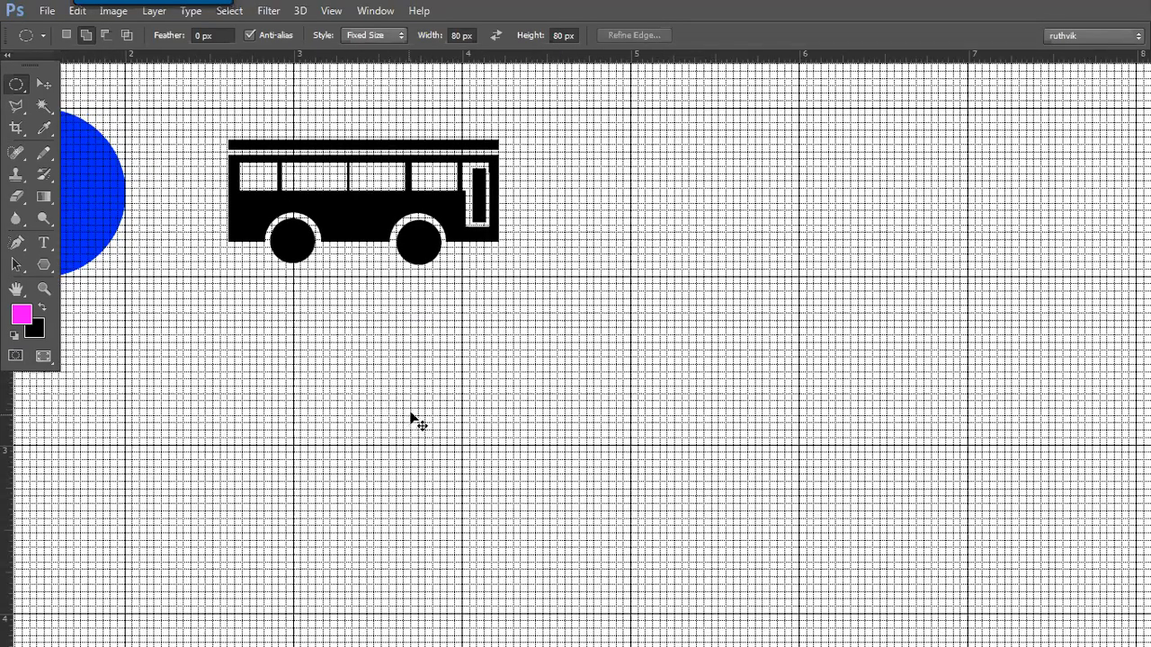
key(ctrl+k)
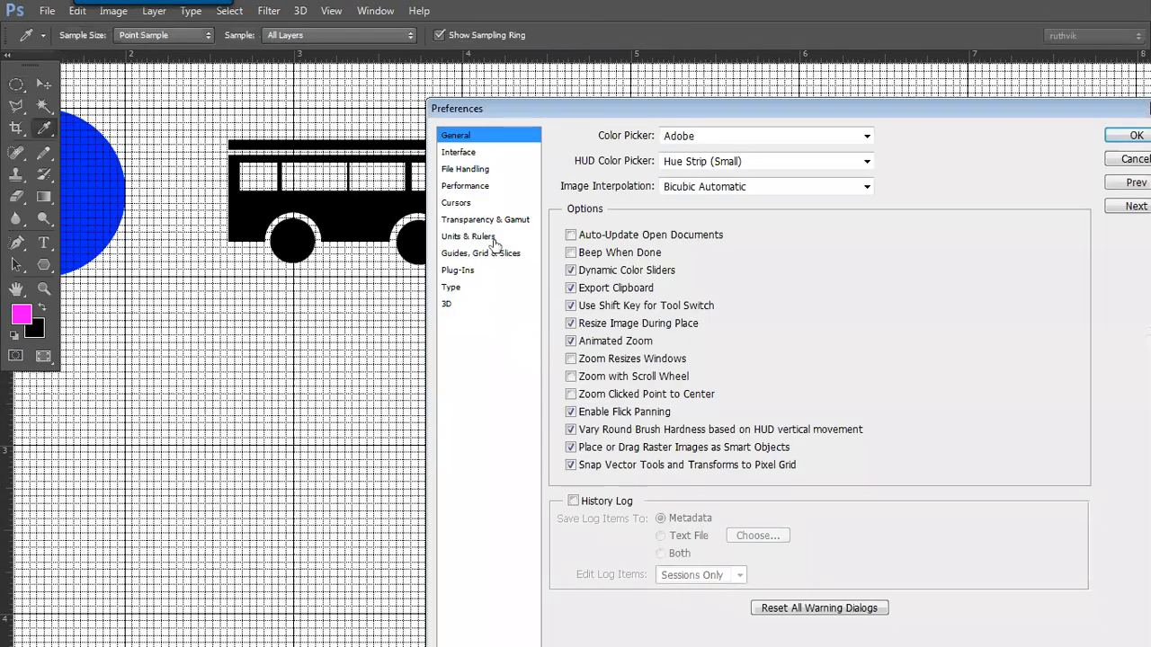
click(485, 237)
click(496, 255)
click(888, 341)
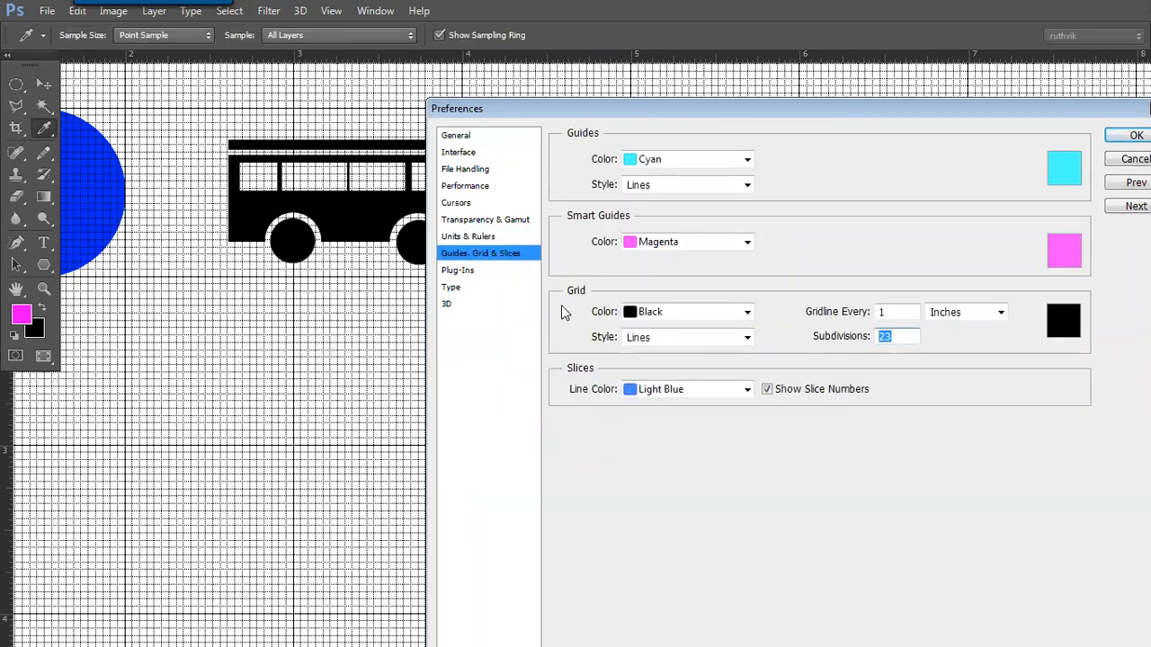
text(18)
key(Return)
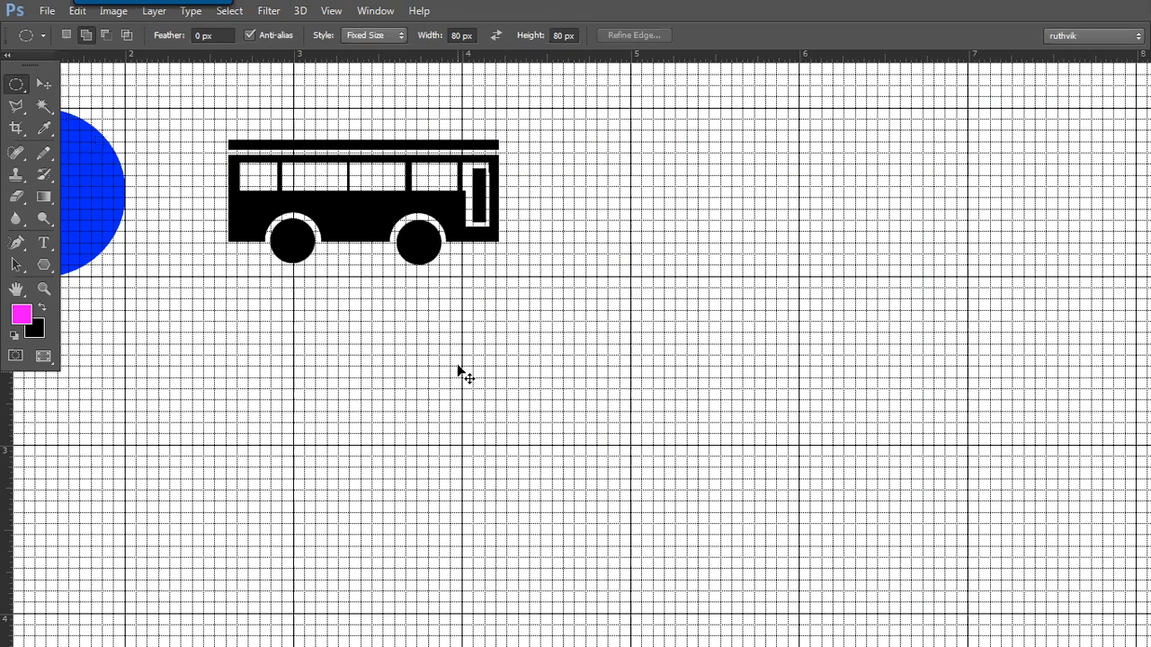
Step: Set the grid subdivisions to 5 in the preferences
key(ctrl+k)
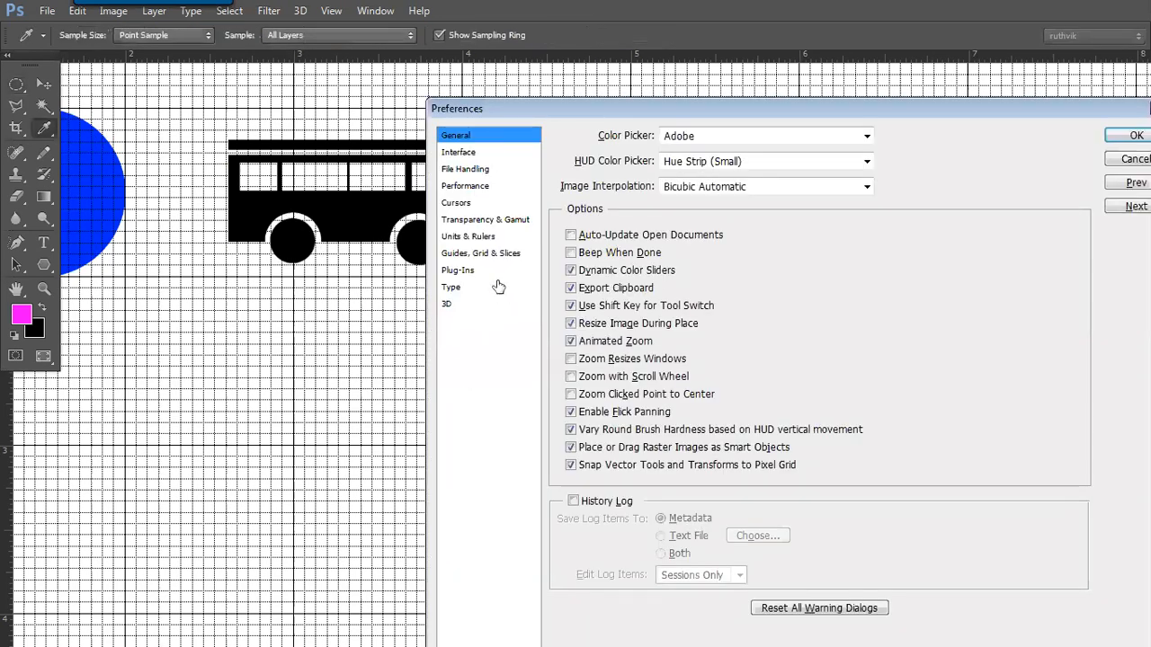
click(493, 254)
double_click(904, 338)
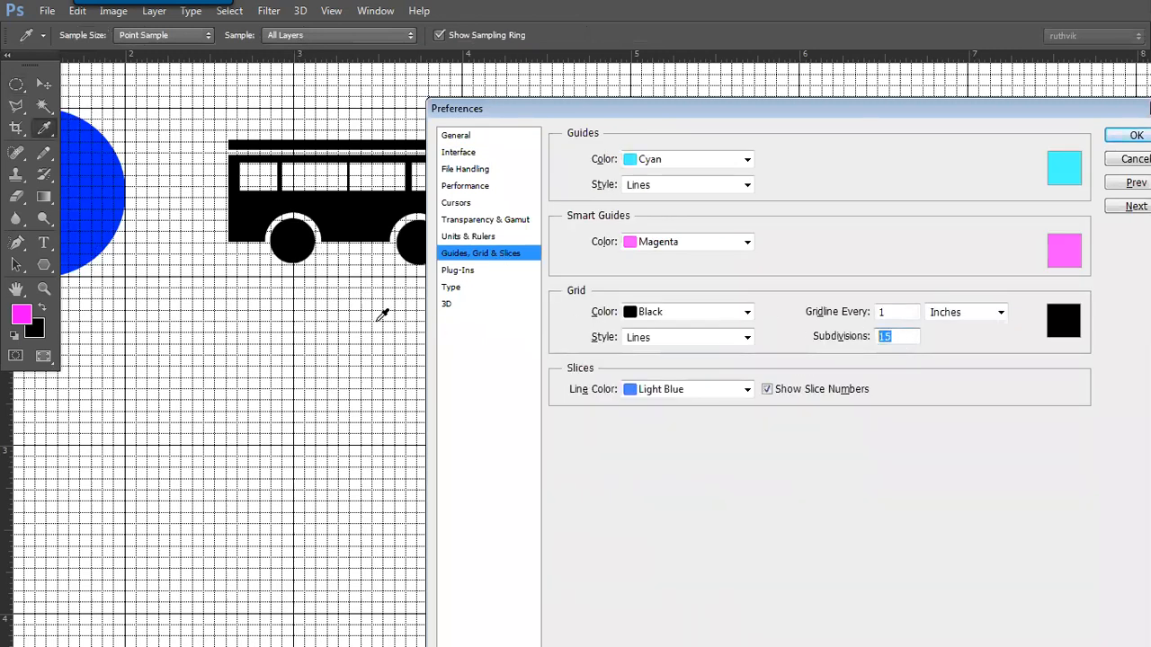
text(5)
key(Return)
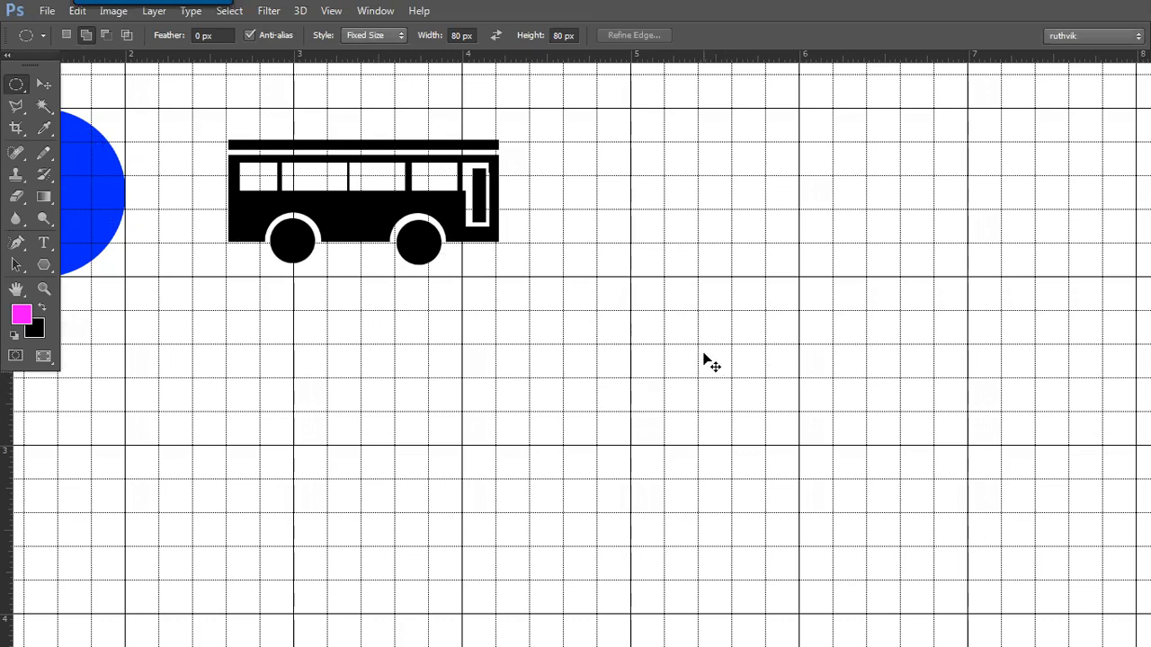
Step: Set the grid subdivisions to 6 in the preferences
key(i)
key(ctrl+k)
click(478, 253)
double_click(885, 336)
text(5)
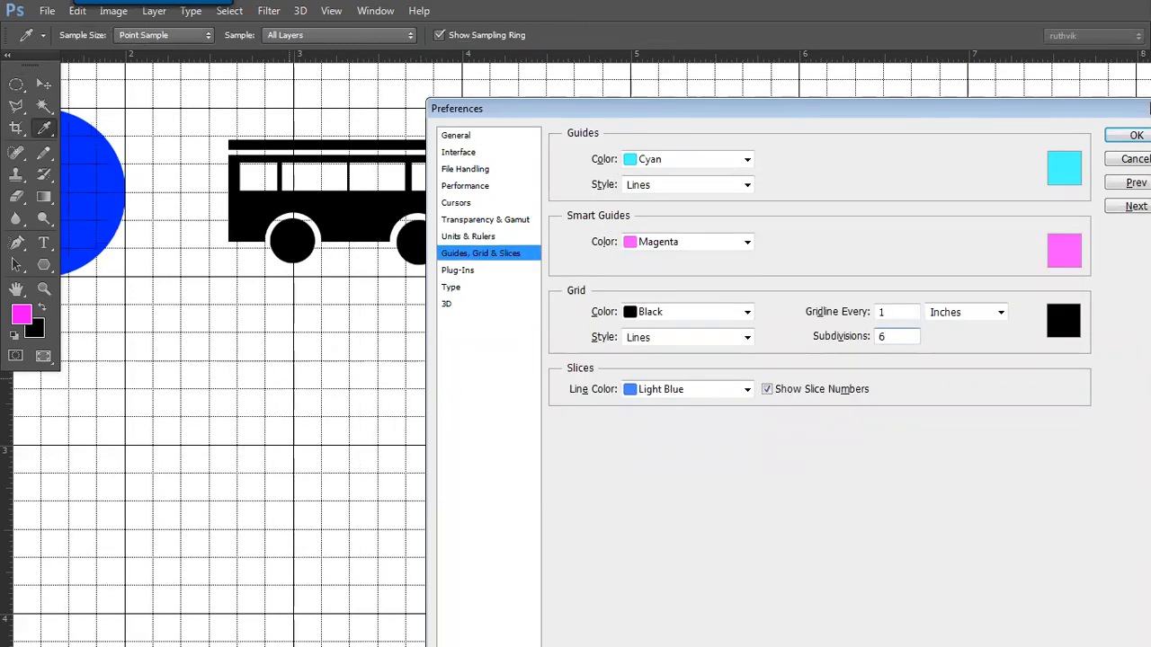
key(Return)
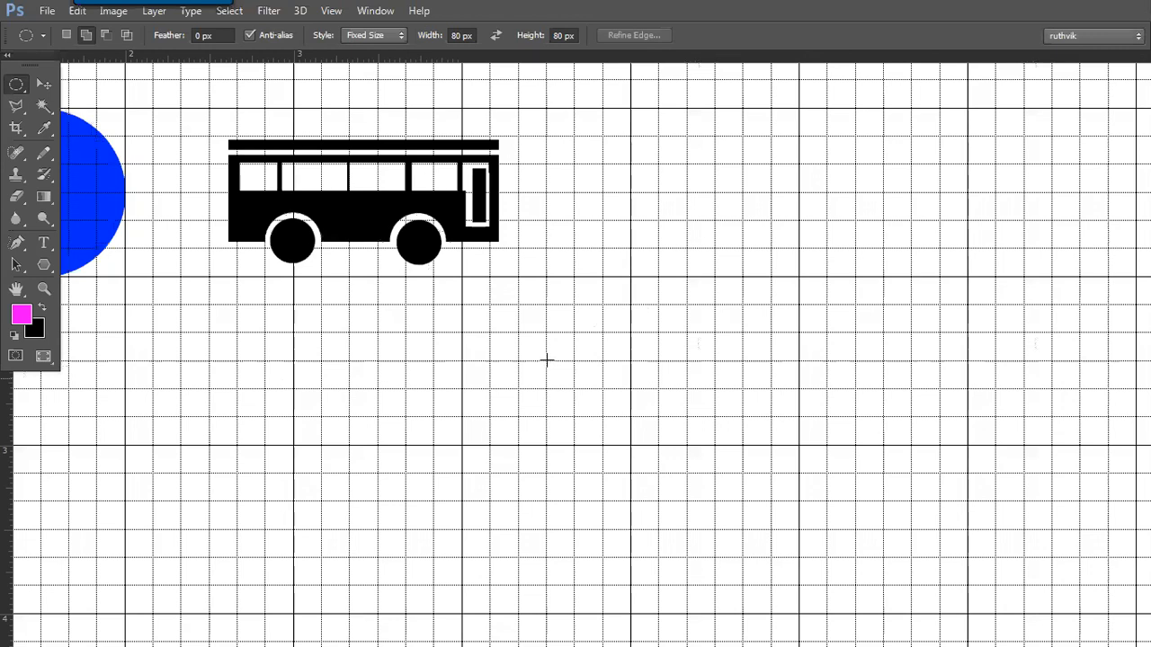
mouse_move(545, 357)
mouse_down()
mouse_move(562, 372)
mouse_move(531, 353)
mouse_up()
key(ctrl+d)
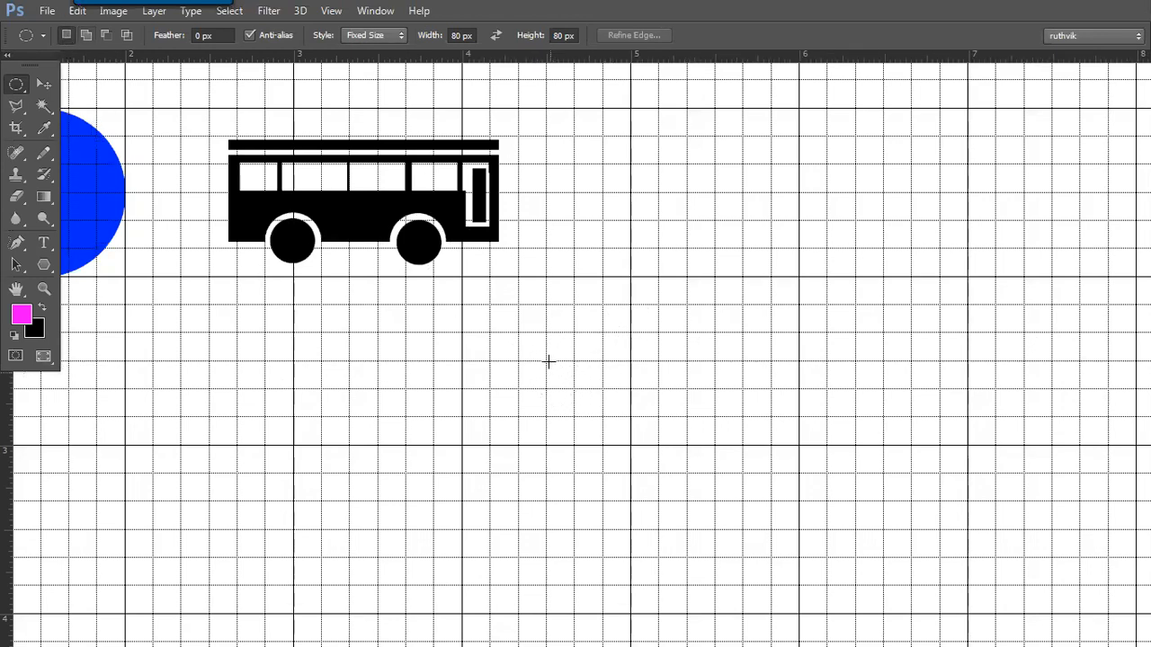
drag(545, 362, 547, 362)
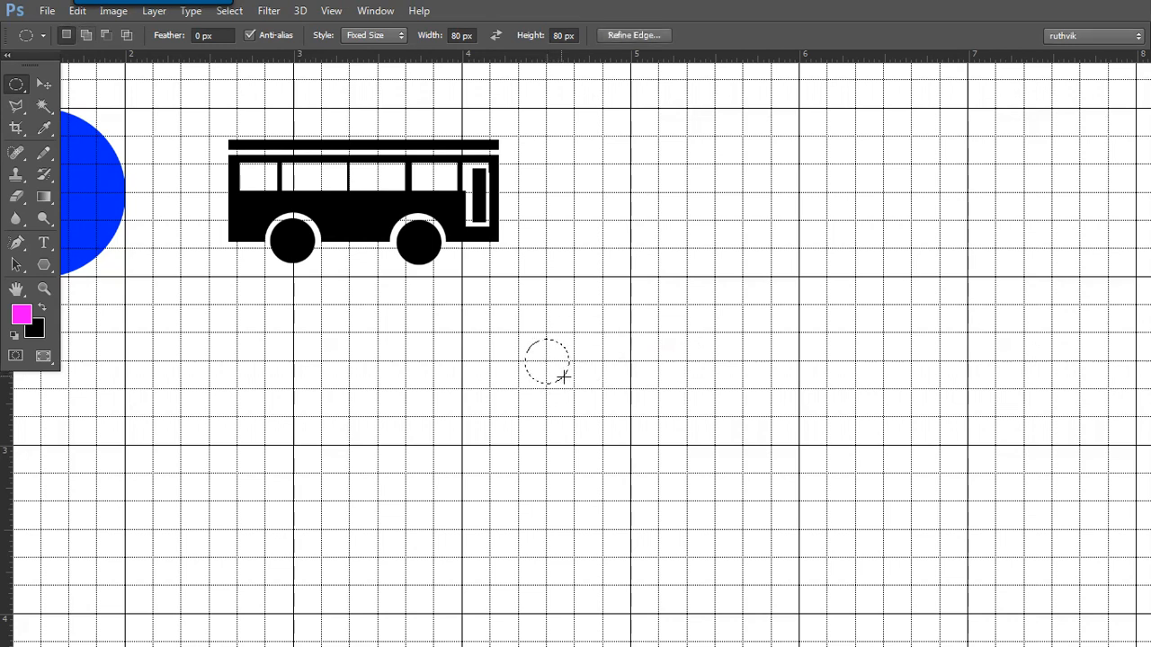
key(ctrl+d)
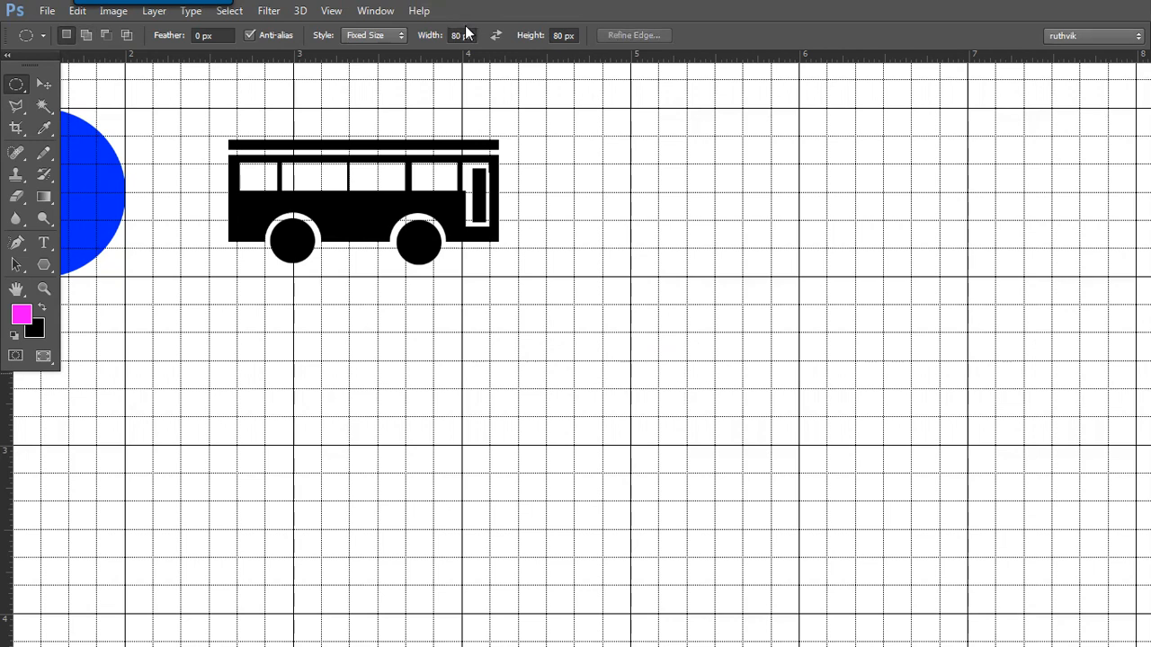
Step: With the marquee style at Normal, select a ring below the bus by subtracting a two-cell-wide circle from a concentric four-cell-wide circle
click(379, 52)
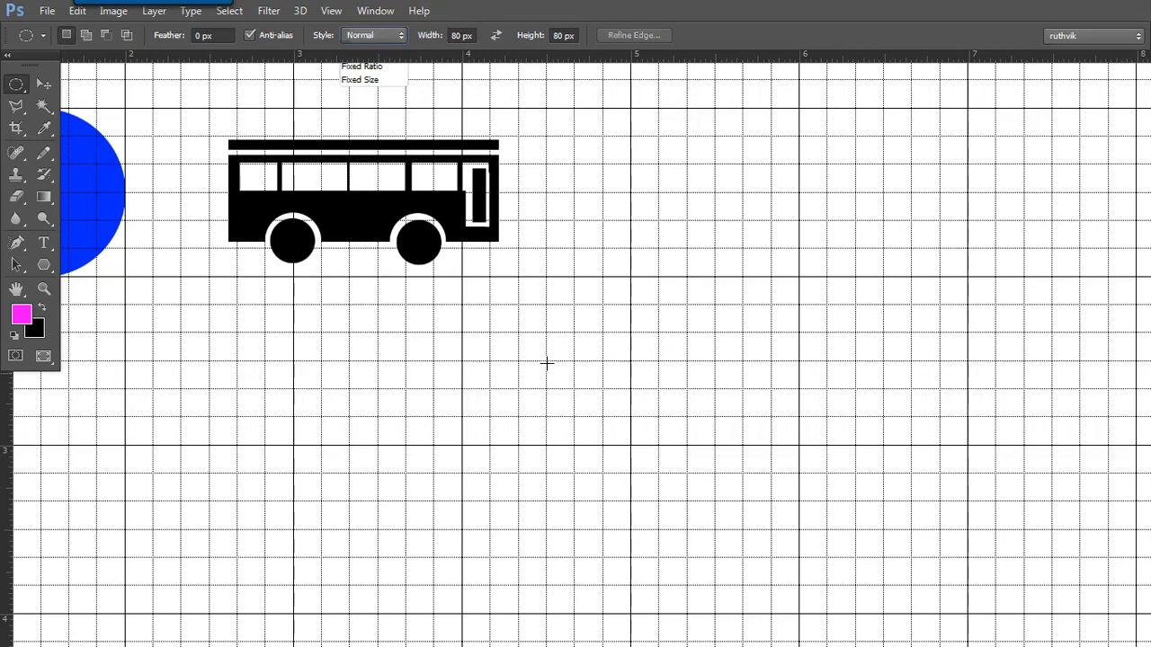
drag(545, 362, 596, 404)
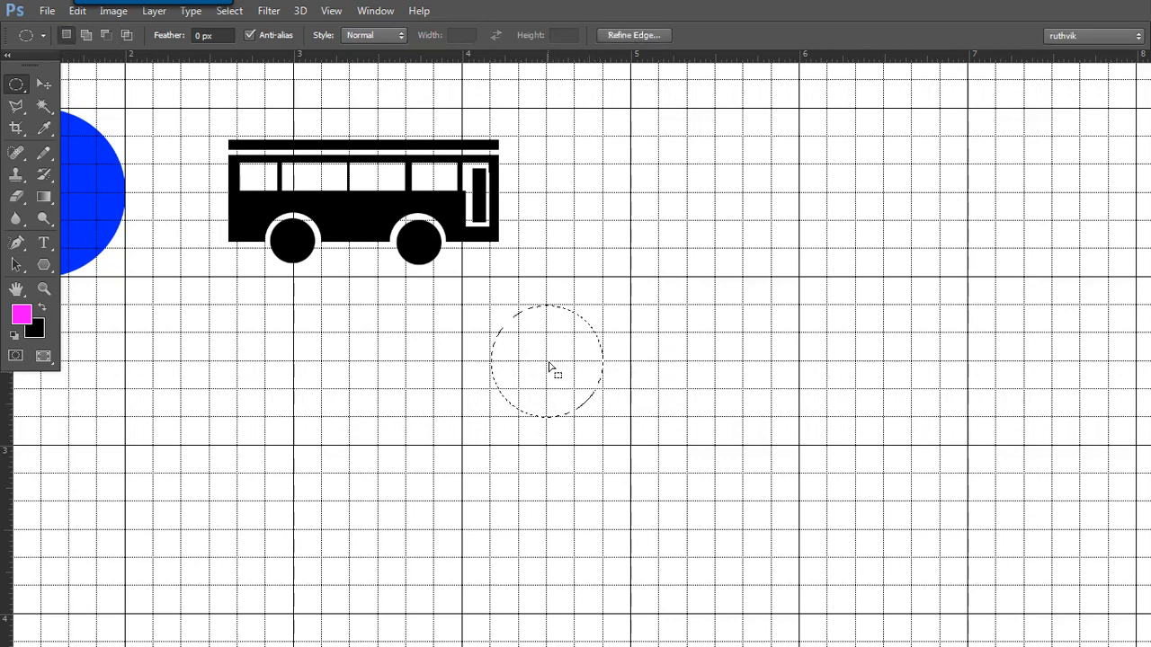
click(106, 34)
drag(545, 360, 574, 388)
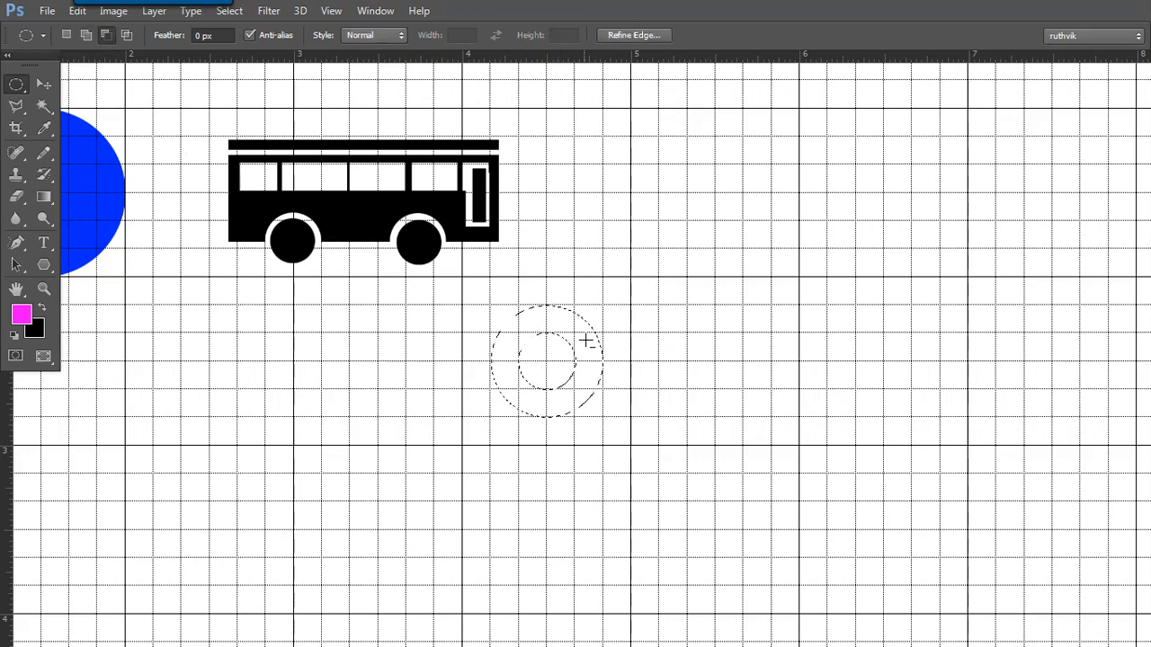
Step: Distort the ring selection to 25% height with a 45° horizontal skew, and fill it with the black background colour
right_click(564, 341)
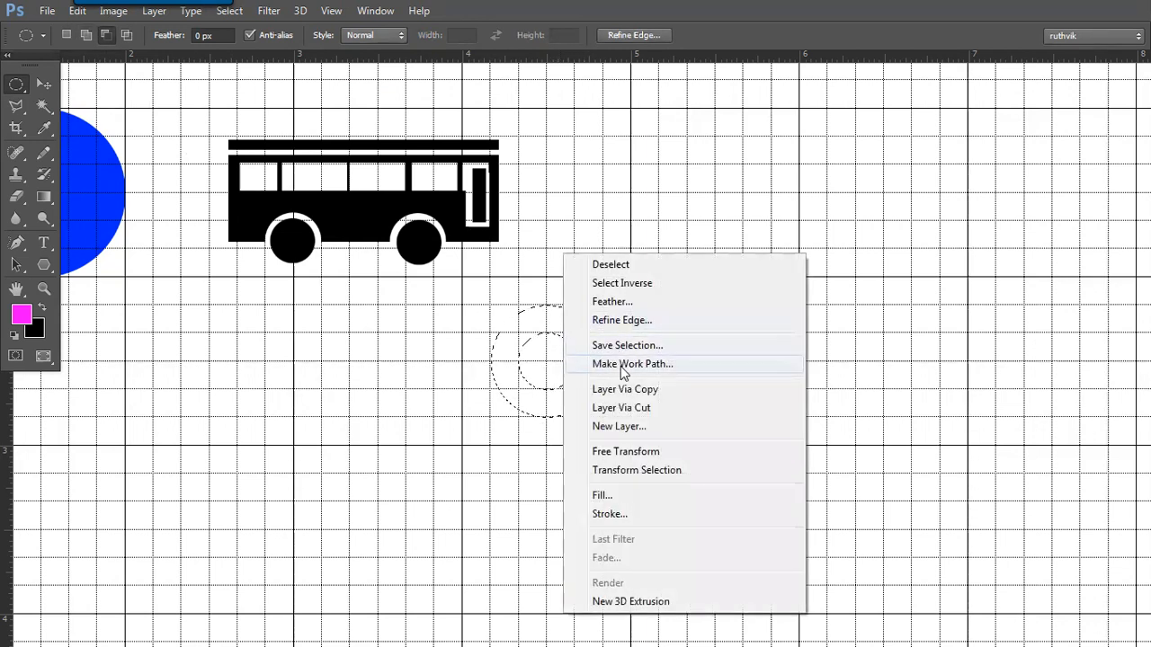
click(640, 471)
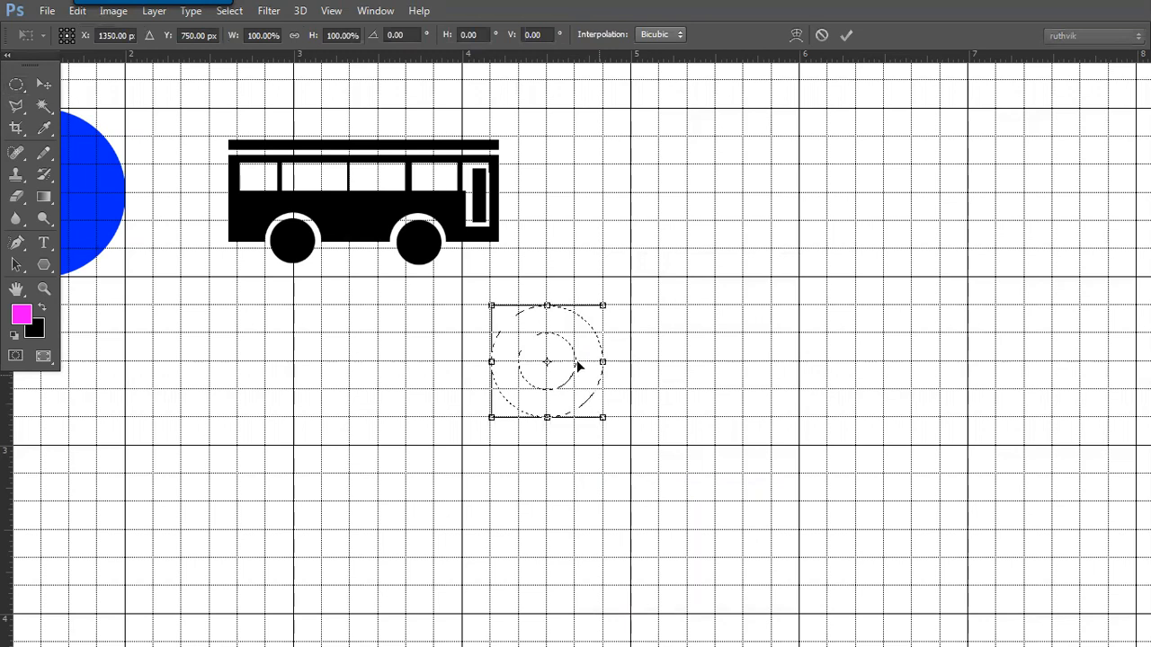
right_click(584, 356)
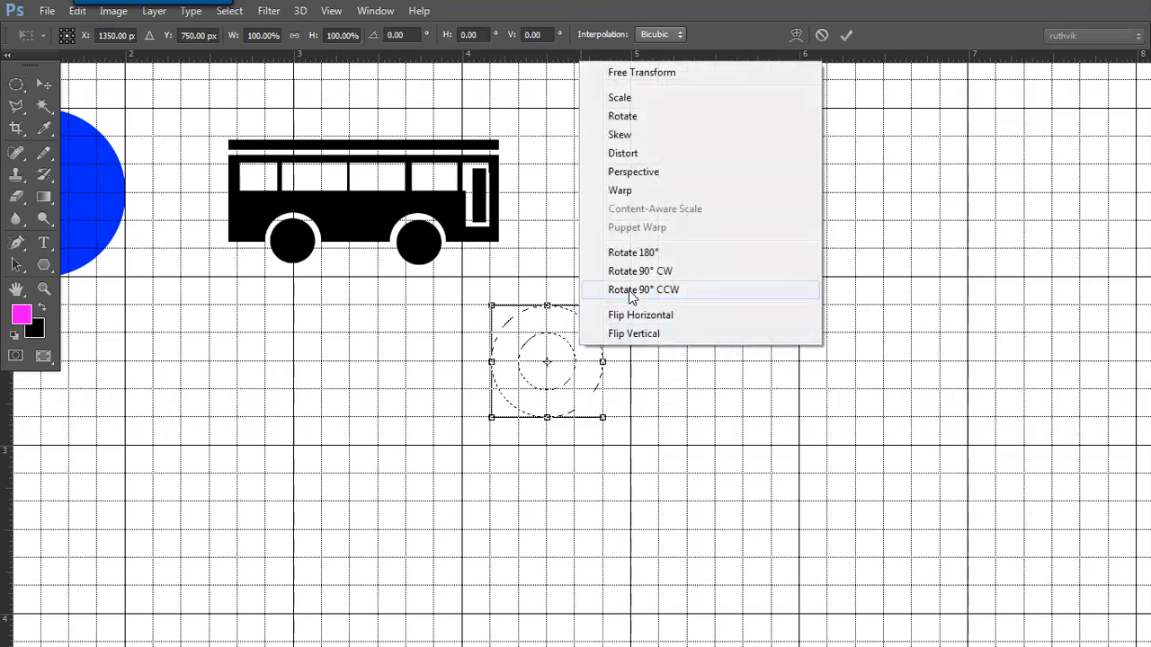
click(623, 154)
drag(516, 332, 519, 366)
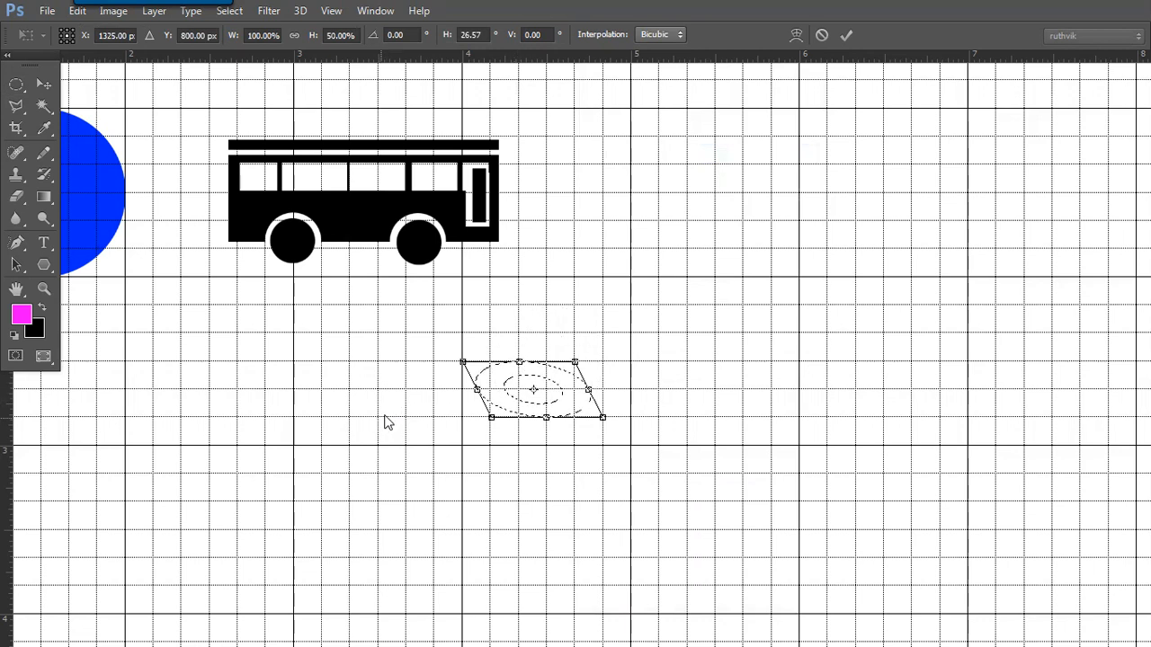
drag(519, 363, 520, 390)
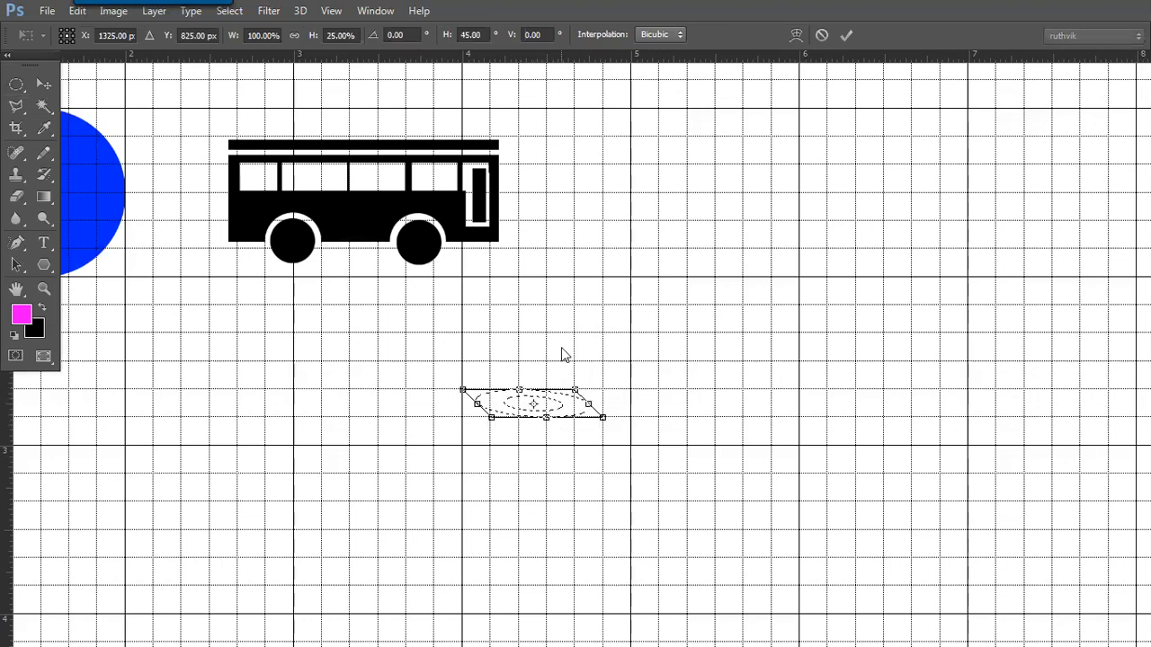
key(Return)
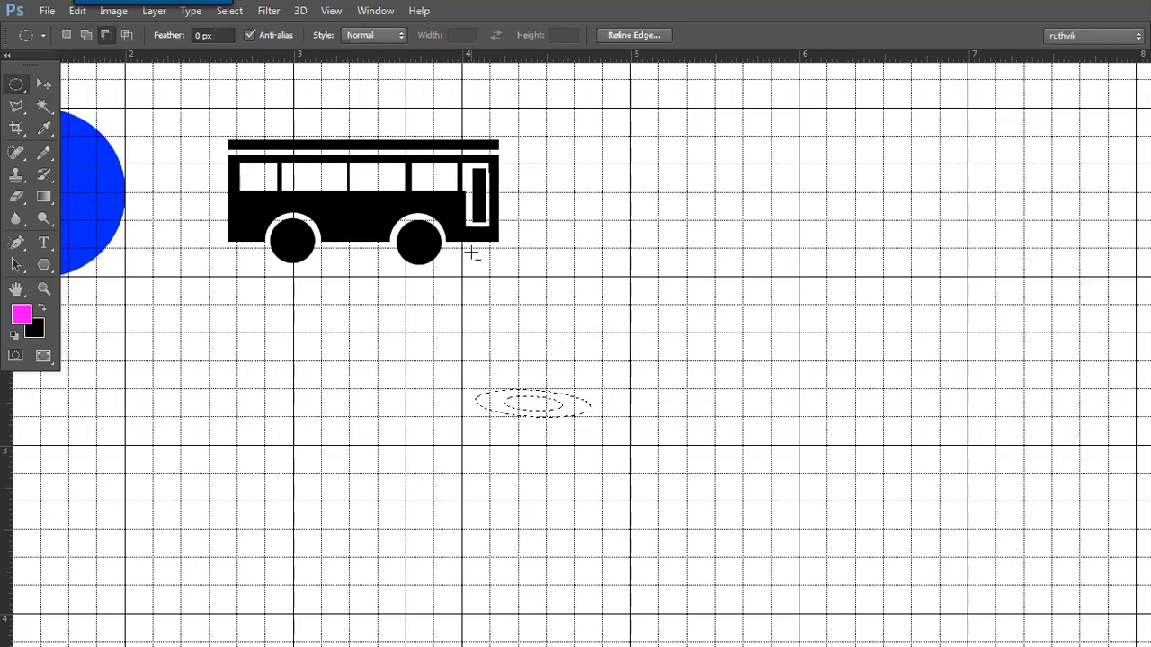
key(ctrl+BackSpace)
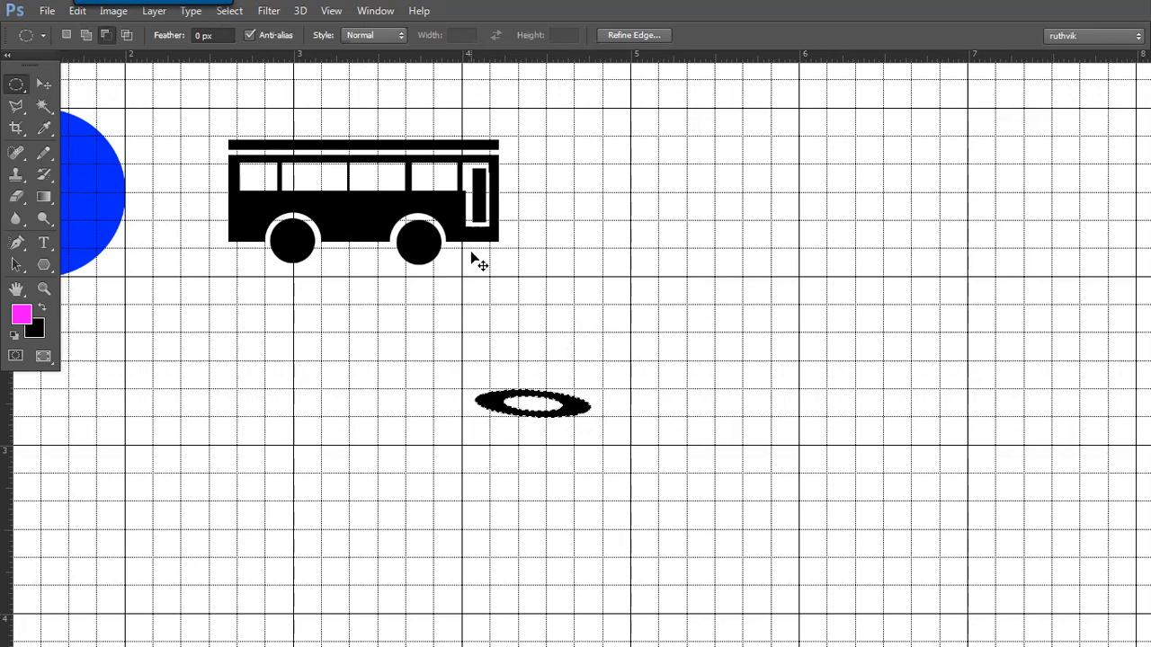
key(ctrl+d)
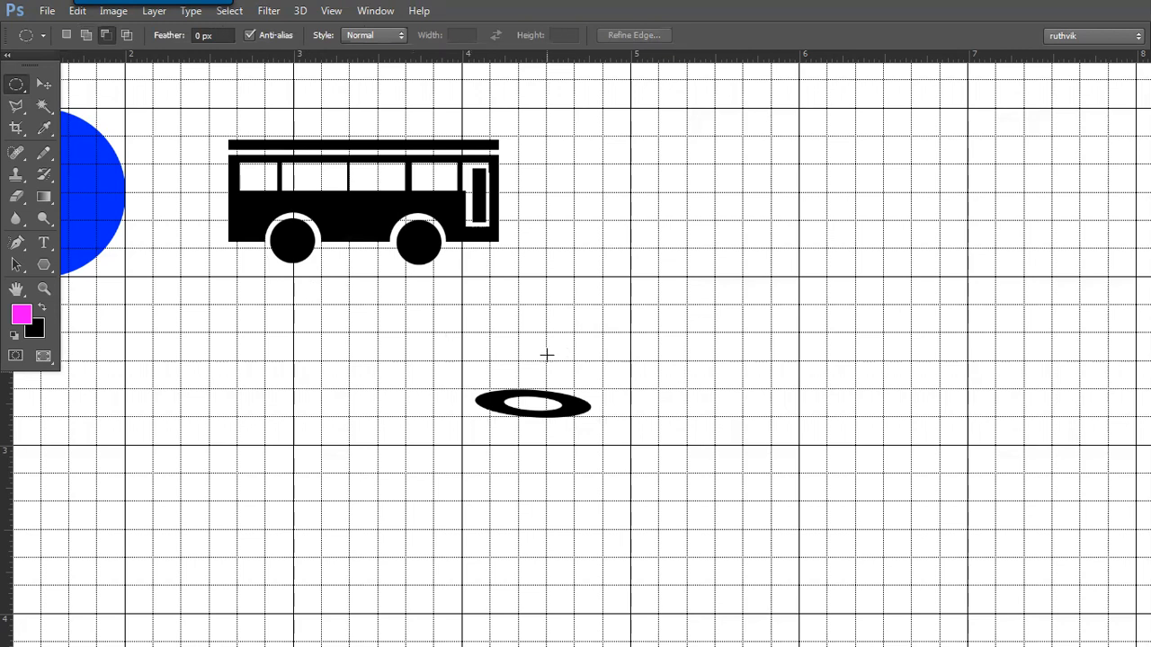
Step: Make a new circular selection two grid cells wide above the black ring and move it to overlap the ring's upper edge
drag(554, 370, 575, 389)
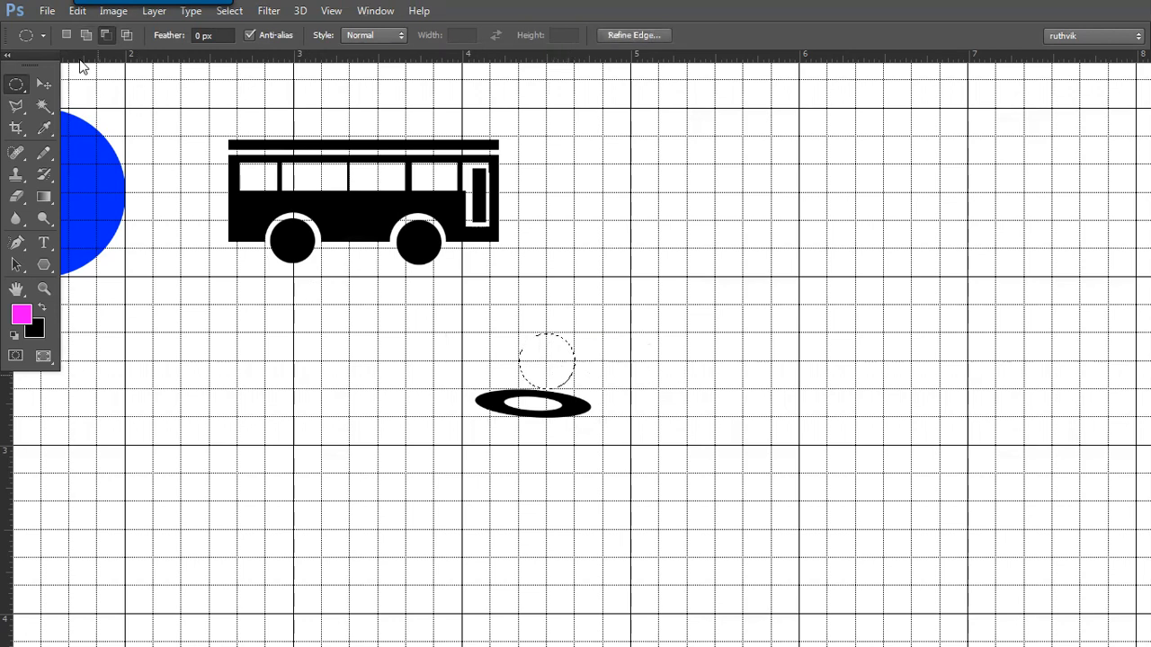
click(66, 35)
drag(552, 363, 539, 378)
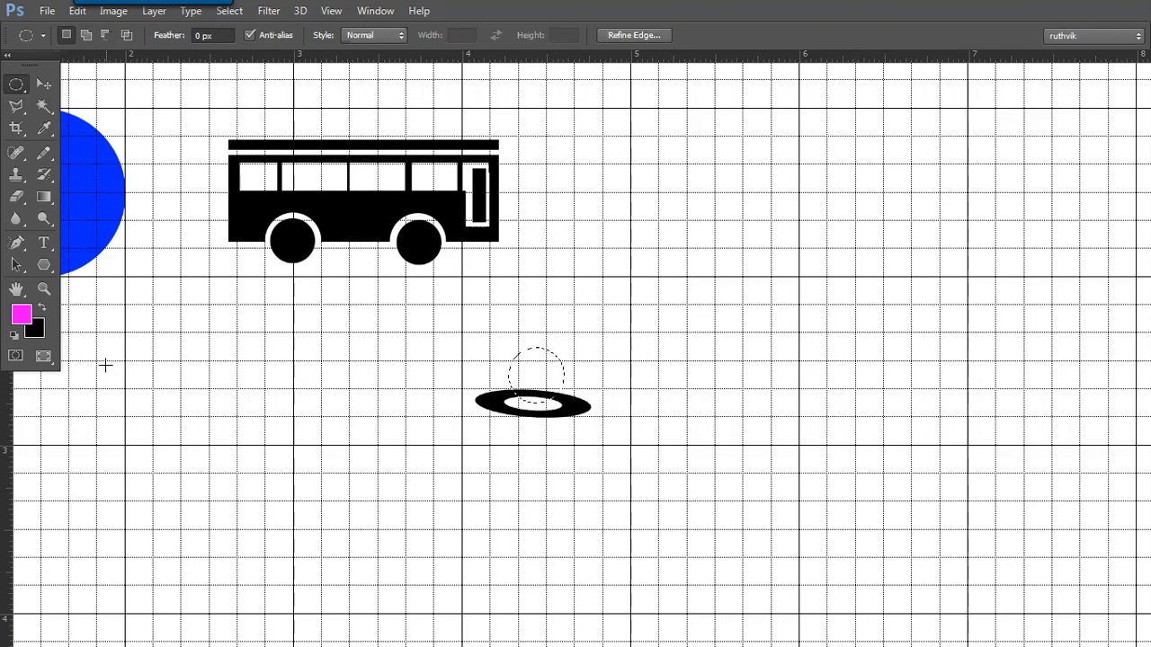
Step: Fill the circular selection with white in Normal blending mode to cut into the ring
key(shift+F5)
click(841, 262)
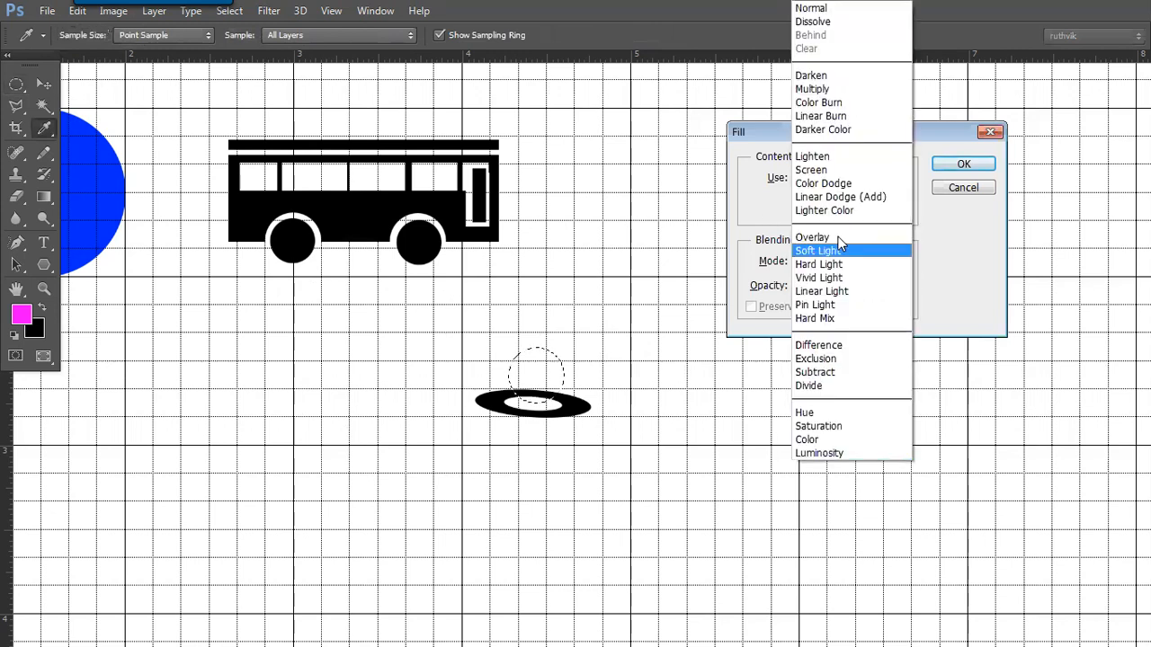
click(814, 8)
click(963, 164)
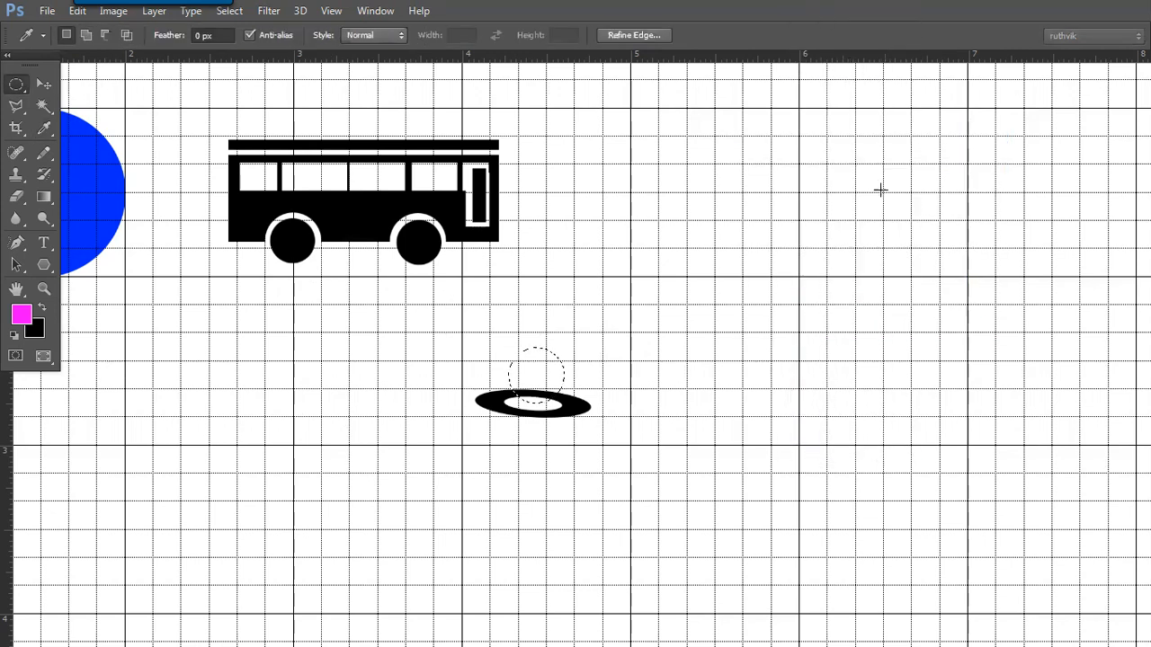
Step: Transform the circular selection over the ring, shrinking it slightly around its centre
right_click(540, 378)
click(547, 229)
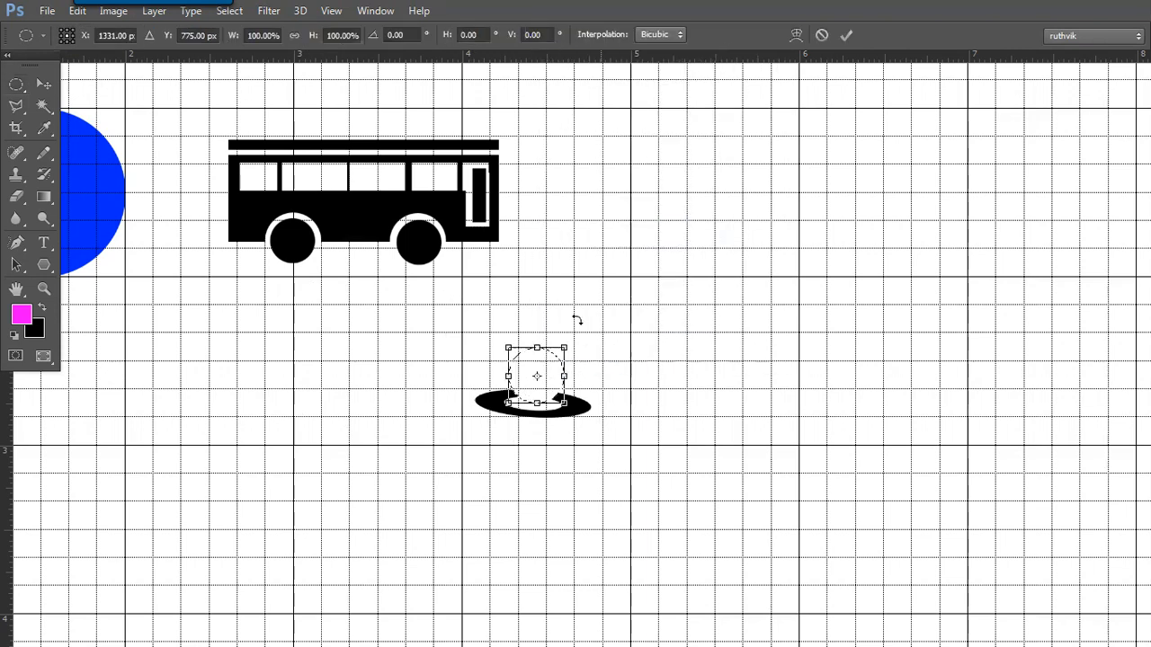
drag(565, 347, 561, 352)
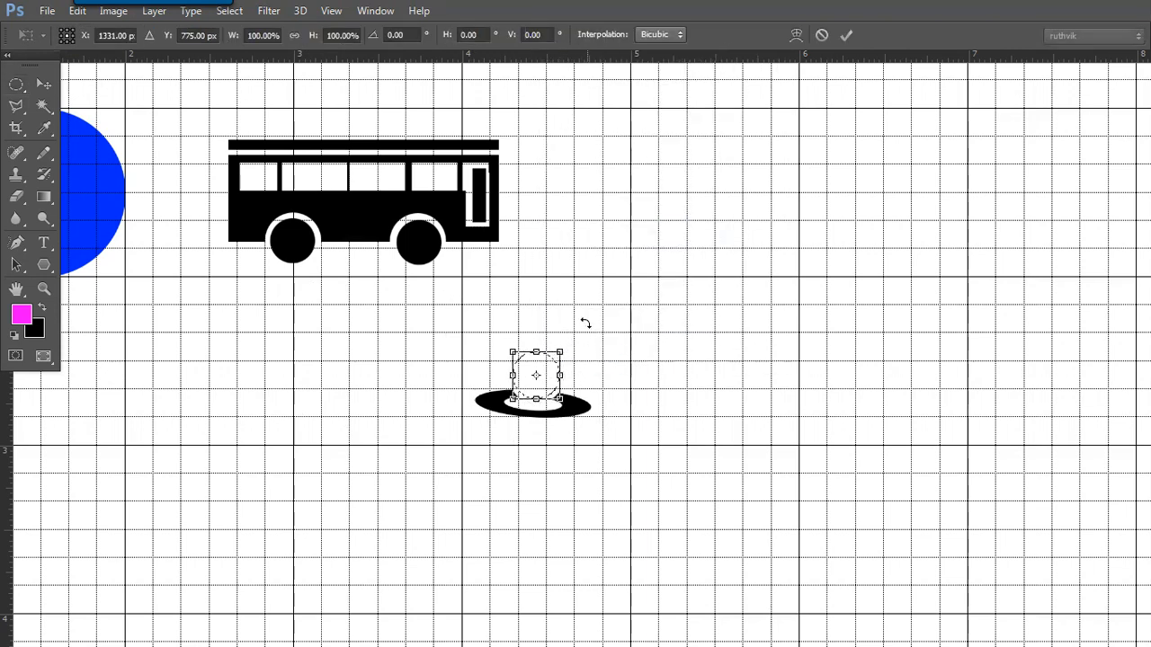
key(Return)
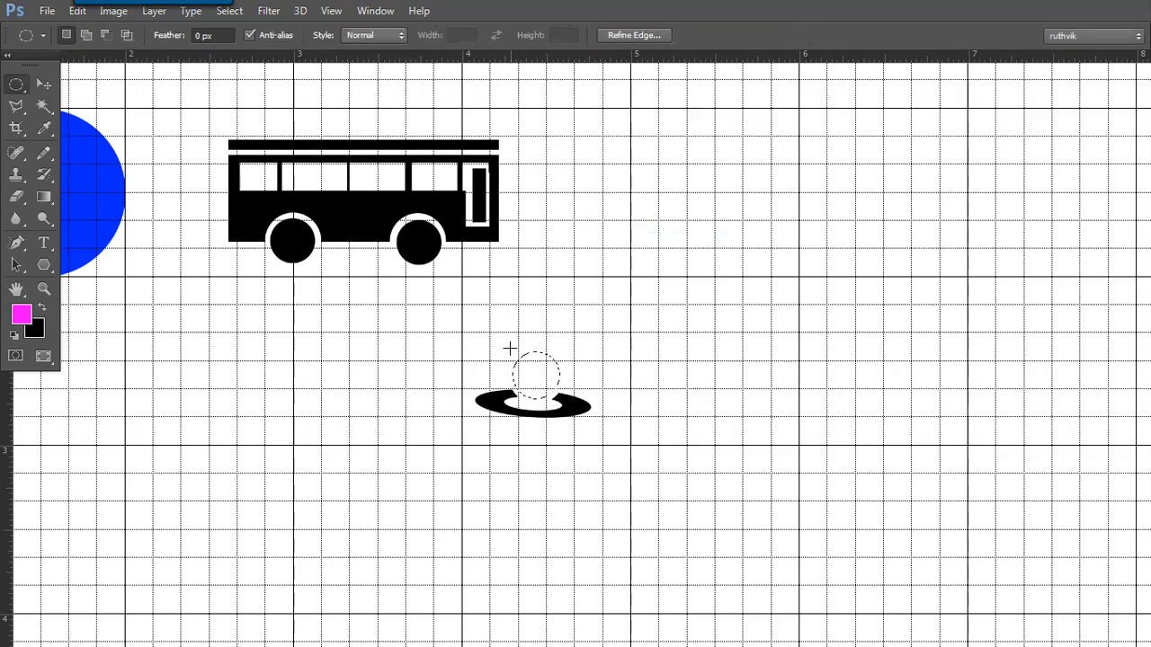
Step: Fill the circular selection above the ring with black and deselect it
right_click(537, 381)
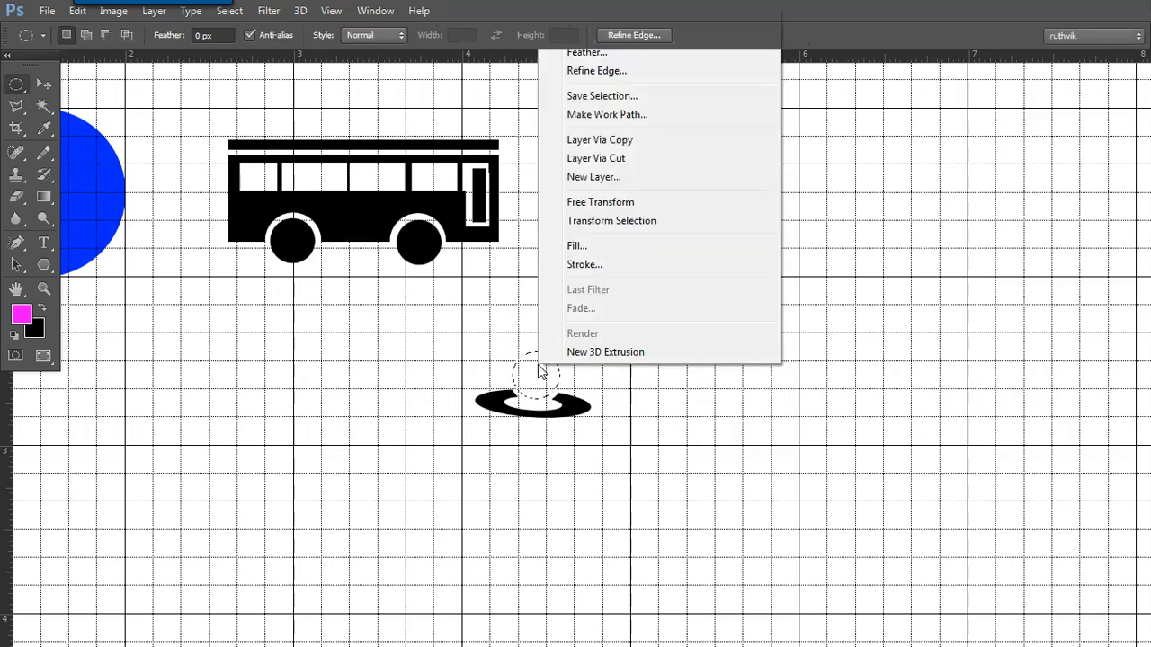
click(604, 248)
click(810, 182)
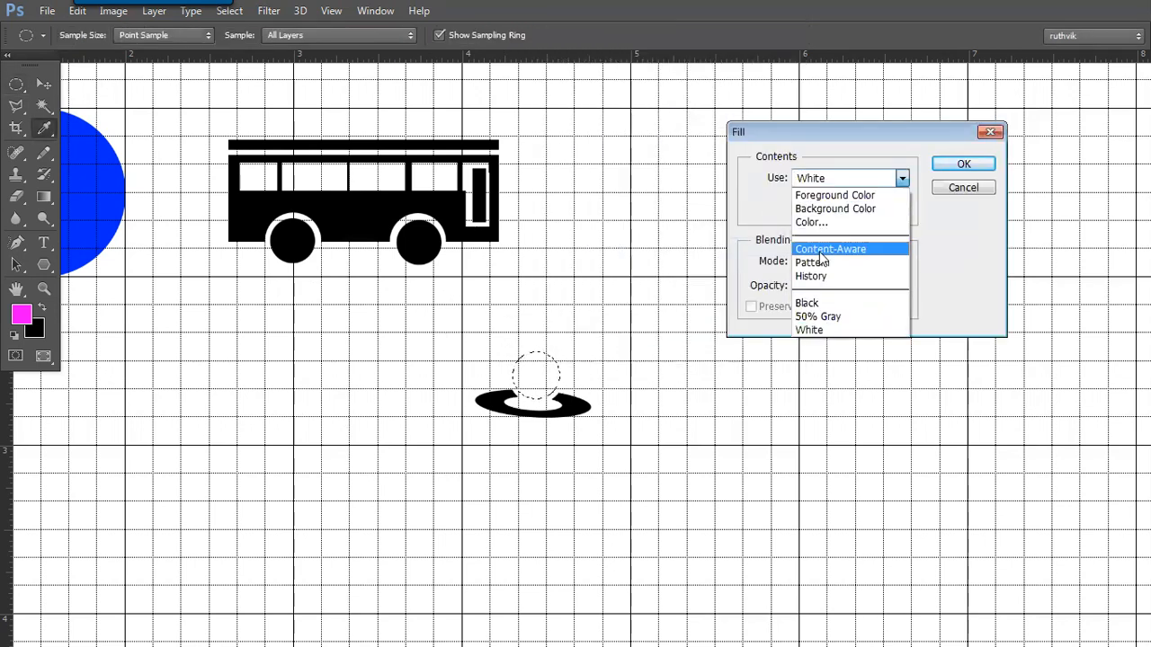
click(817, 302)
click(959, 162)
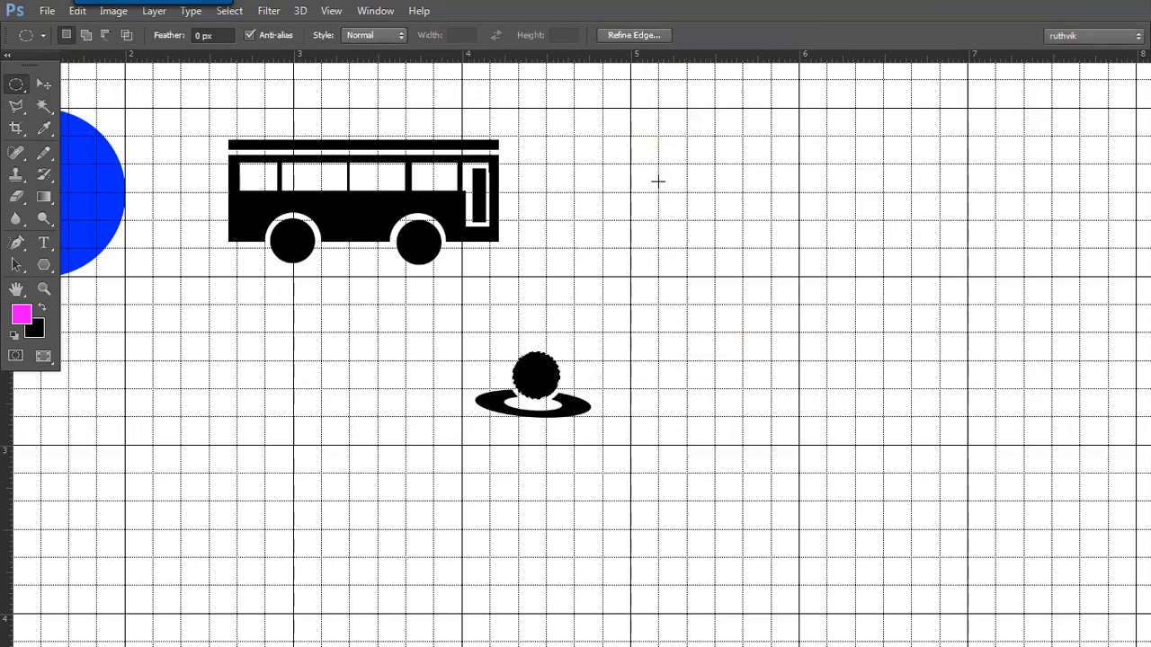
key(ctrl+d)
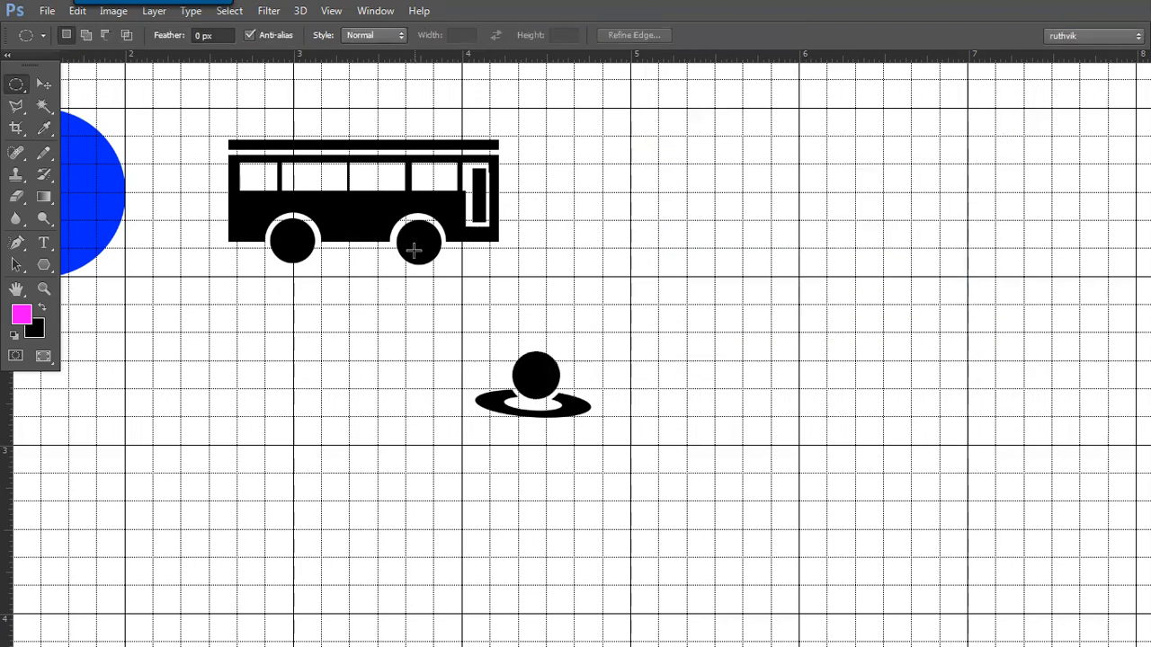
Step: Hide the grid to show the ball and ring on a clean canvas
key(ctrl+plus)
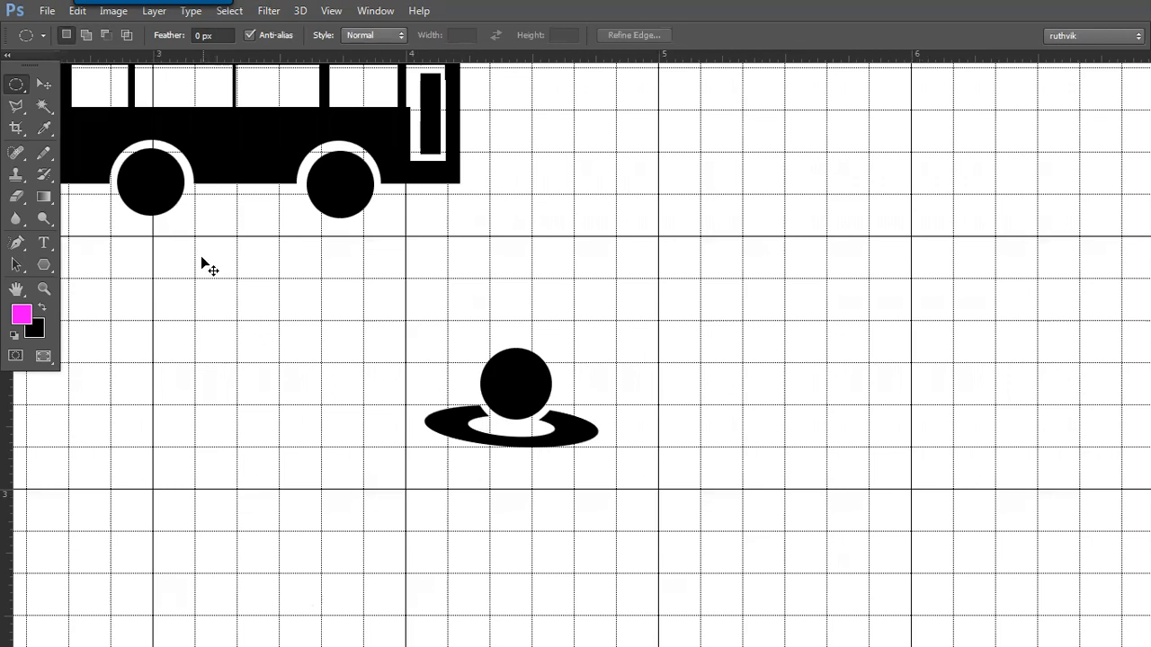
key(ctrl+apostrophe)
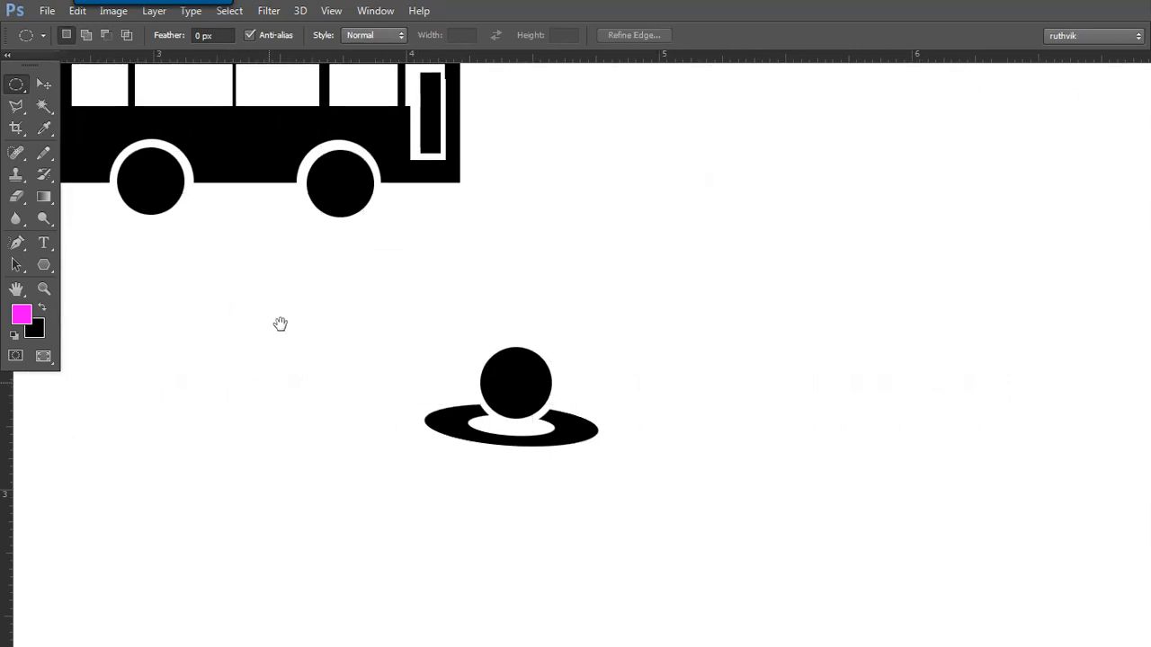
scroll(280, 323, down, 4)
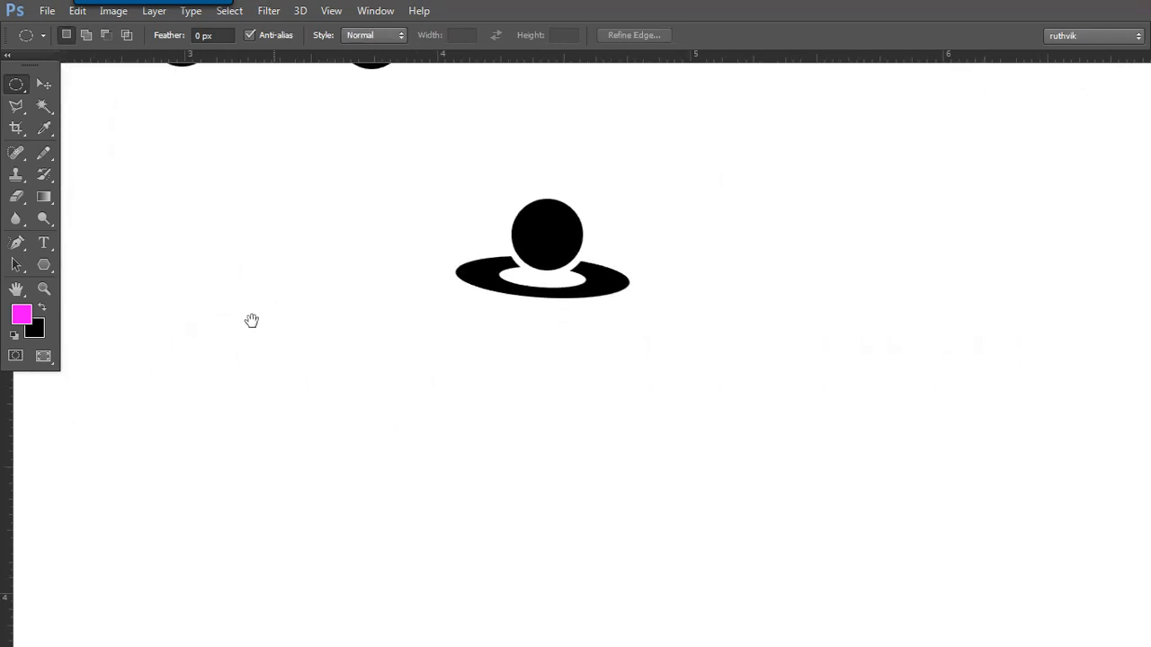
scroll(251, 321, up, 1)
drag(278, 306, 227, 343)
drag(171, 236, 396, 331)
drag(253, 272, 192, 231)
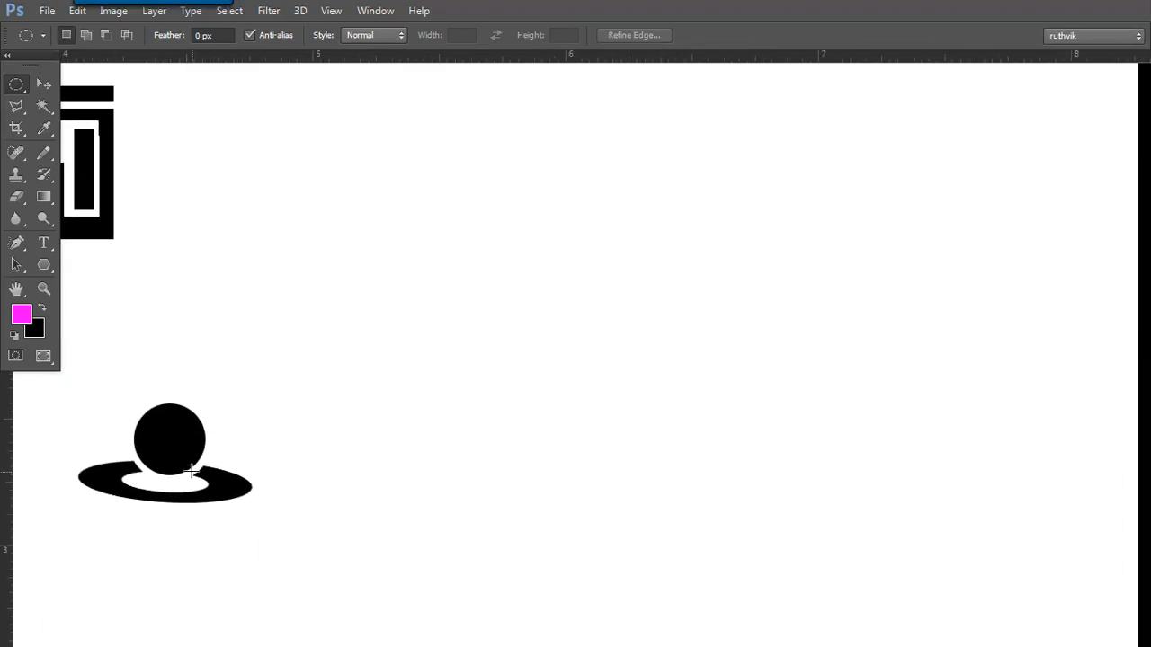
drag(315, 369, 363, 318)
drag(391, 268, 351, 334)
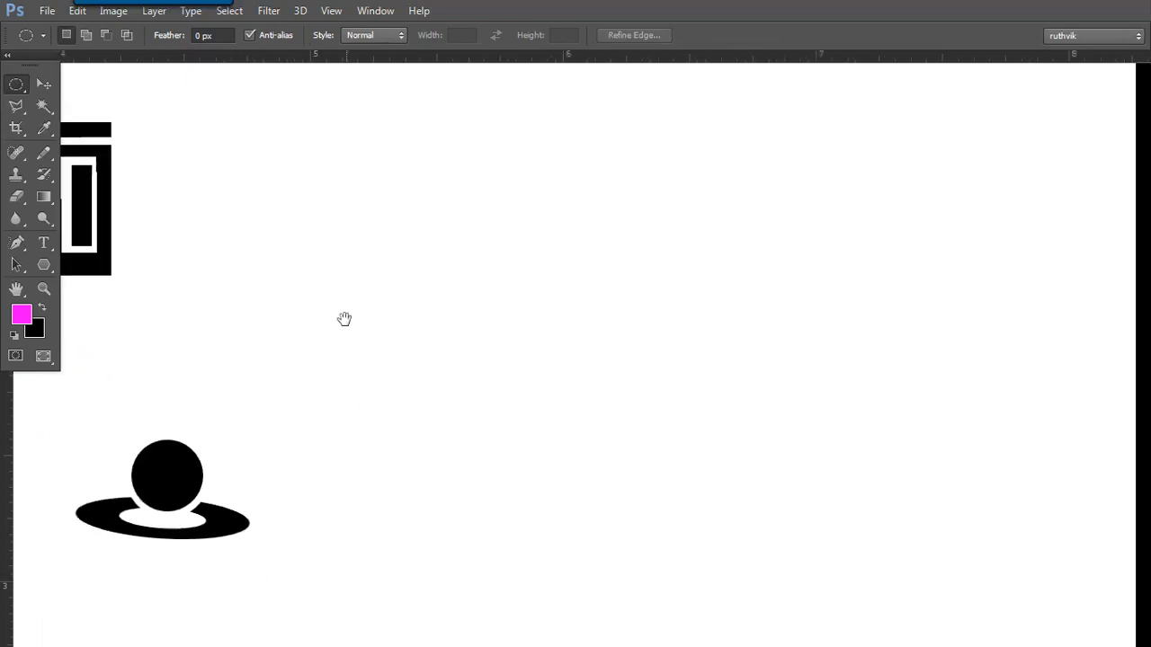
key(Tab)
key(Tab)
drag(300, 348, 504, 342)
drag(385, 352, 539, 357)
drag(220, 349, 126, 347)
drag(340, 335, 306, 334)
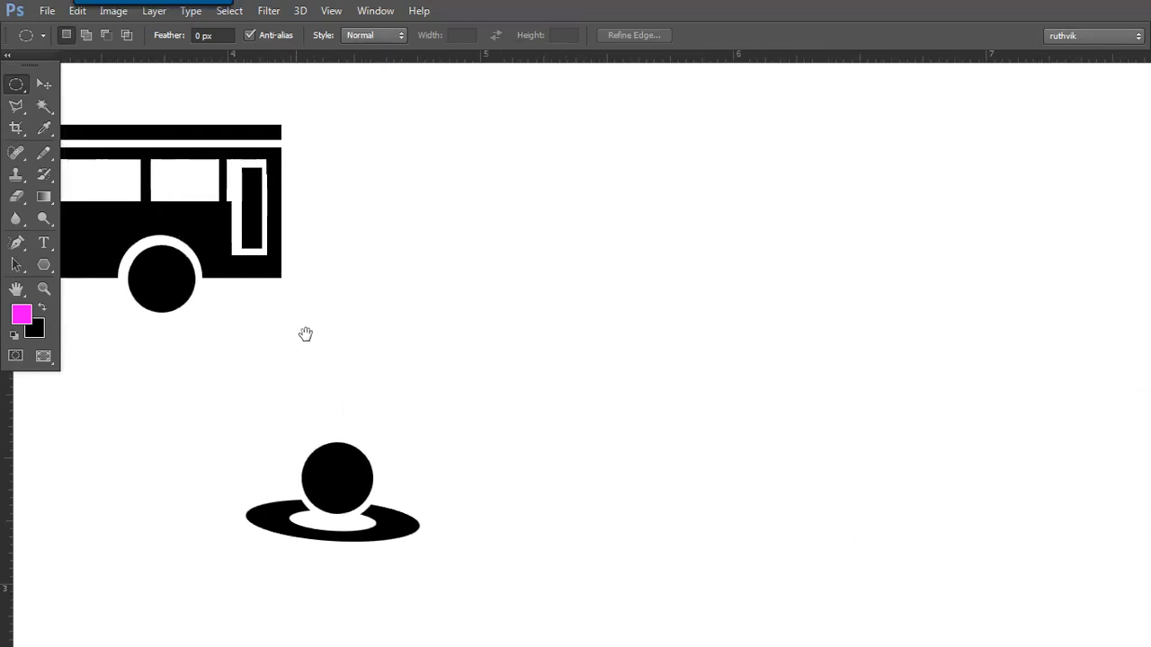
Step: Make a small elliptical selection near the top of the black ball and fill it with white as a highlight
drag(345, 455, 360, 465)
key(shift+F5)
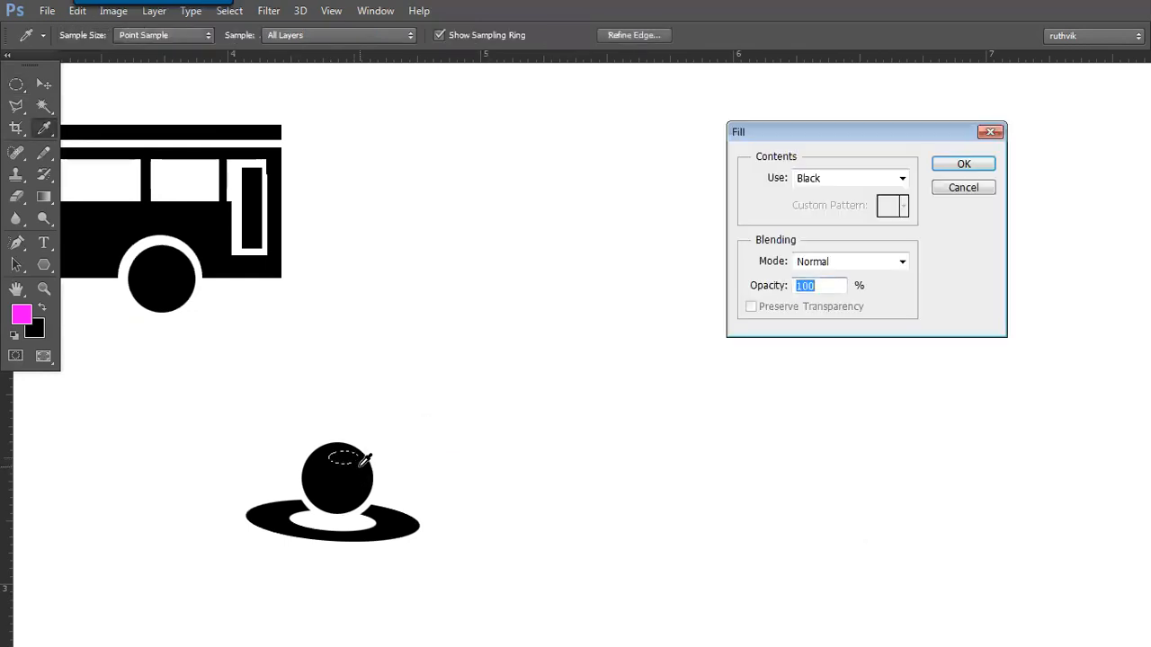
click(816, 177)
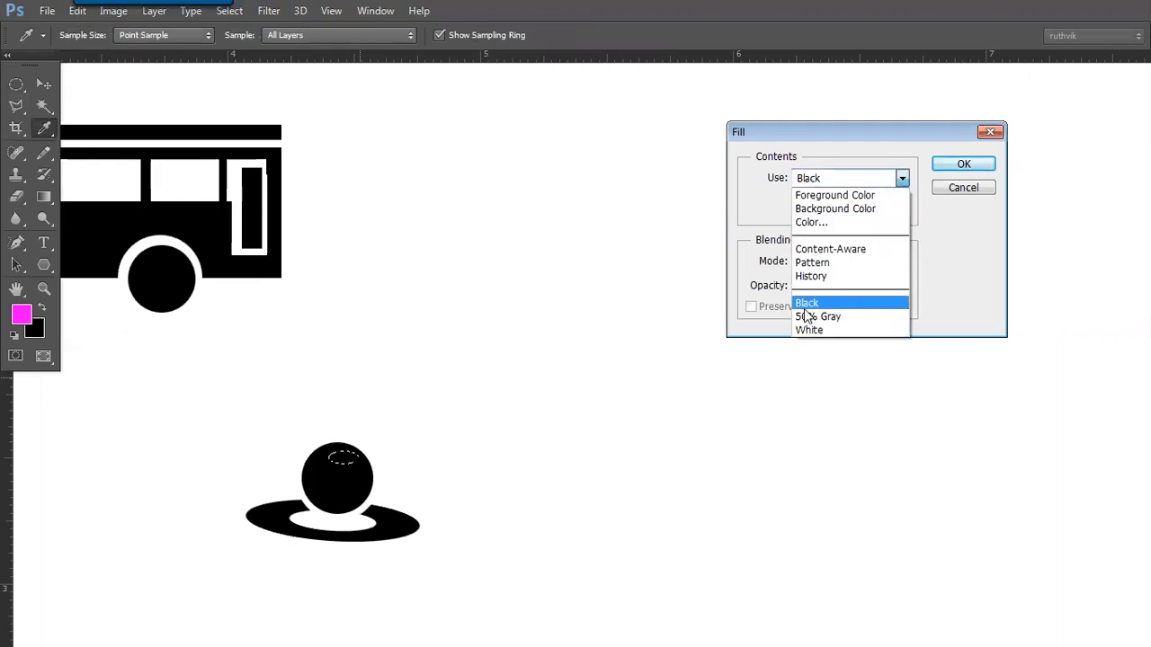
click(812, 330)
key(Return)
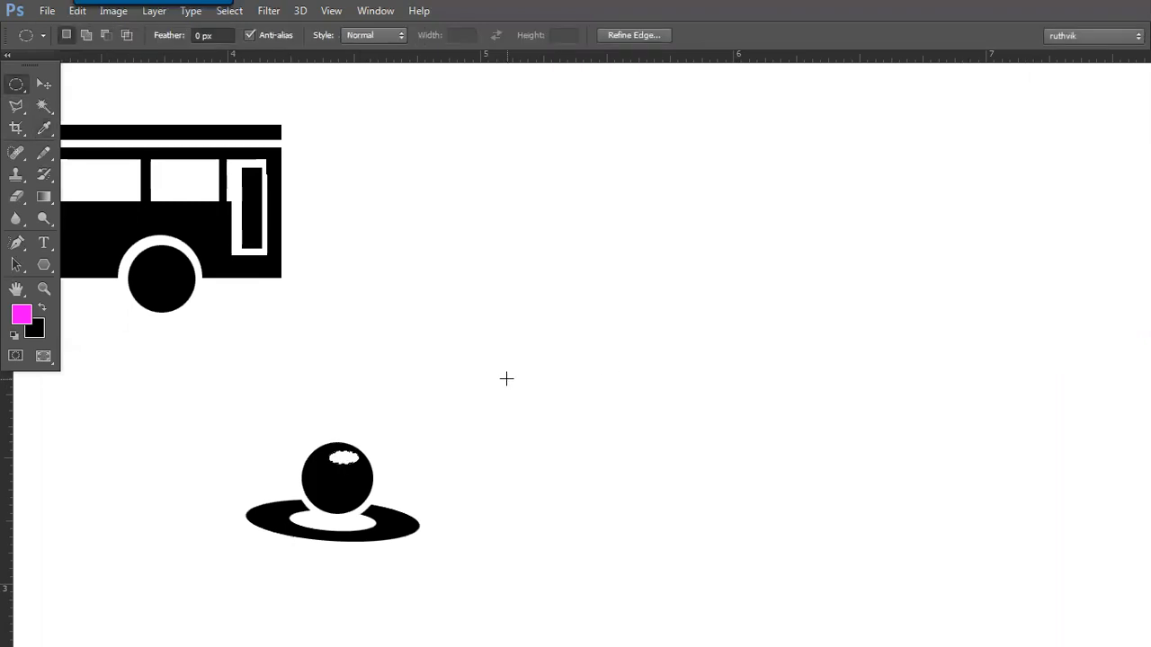
key(ctrl+d)
Step: Shrink the highlight selection slightly around its centre with Transform Selection, fill it with the black background colour, and deselect
key(ctrl+plus)
key(ctrl+plus)
drag(277, 421, 422, 334)
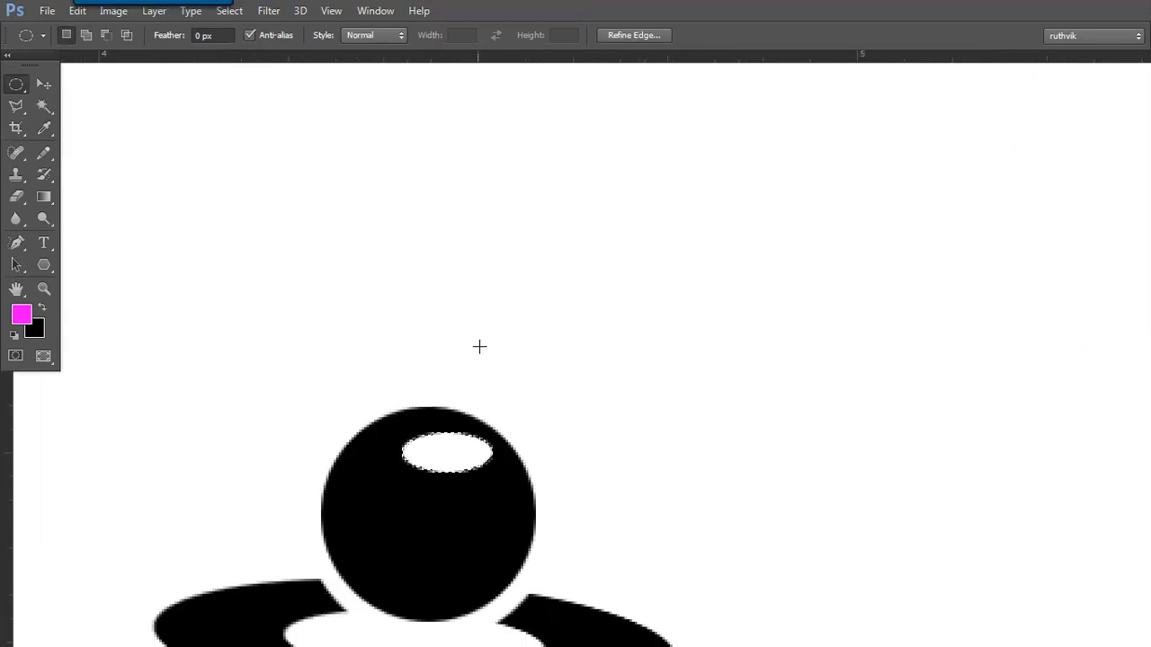
right_click(450, 453)
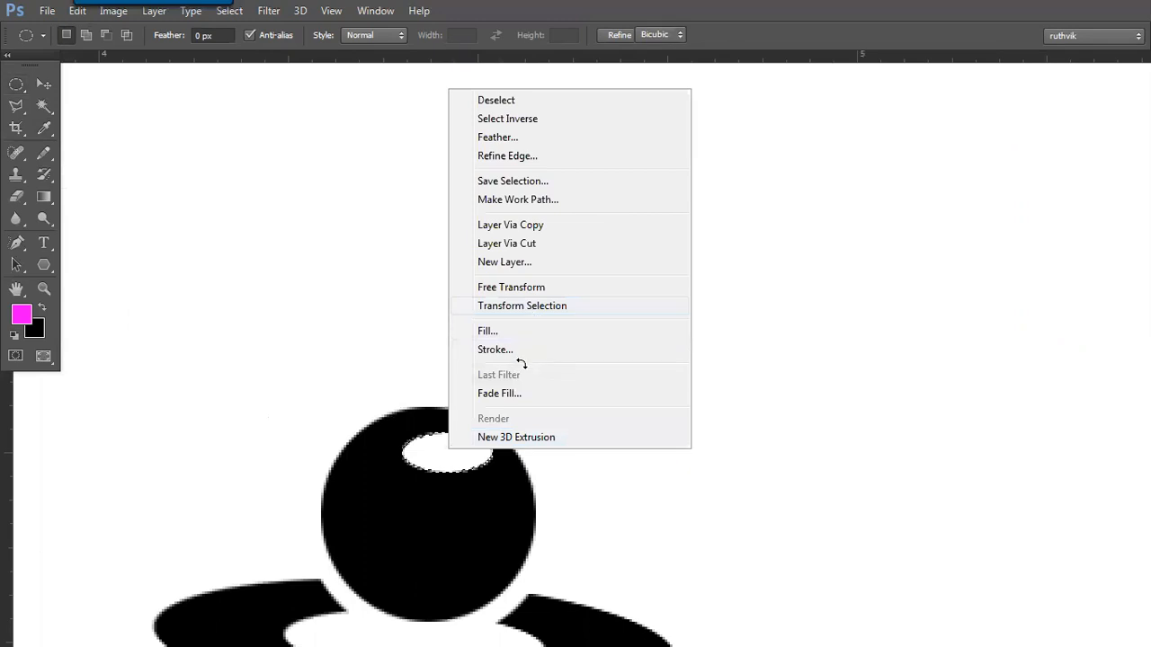
drag(494, 434, 486, 439)
key(Return)
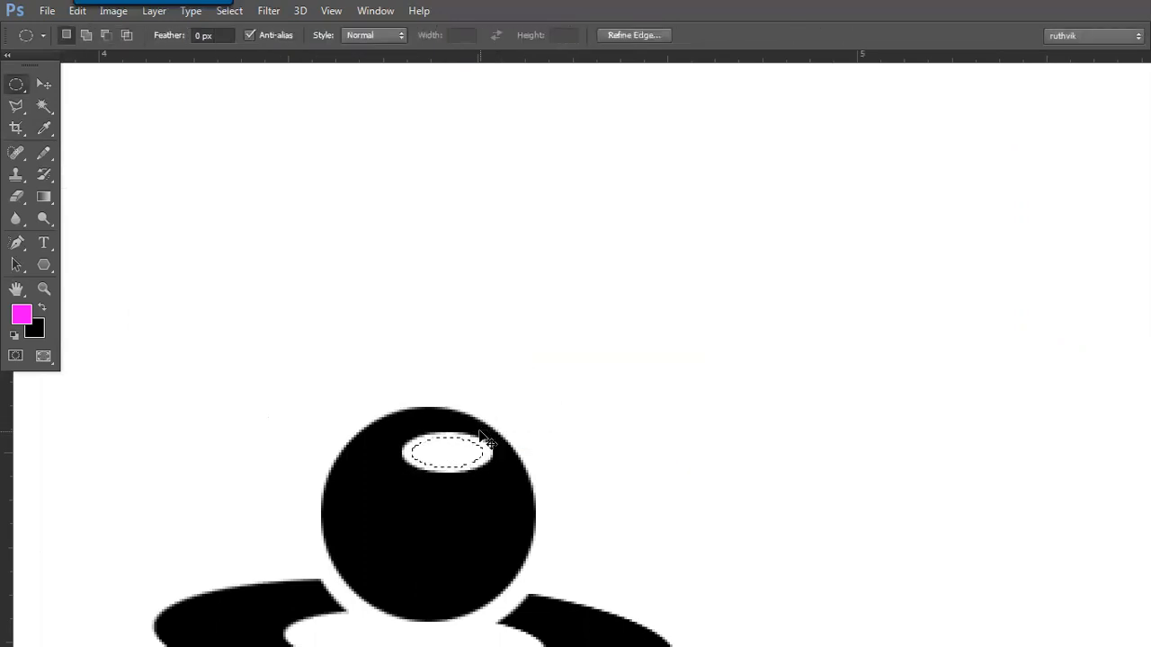
key(ctrl+BackSpace)
key(ctrl+d)
key(ctrl+minus)
key(ctrl+minus)
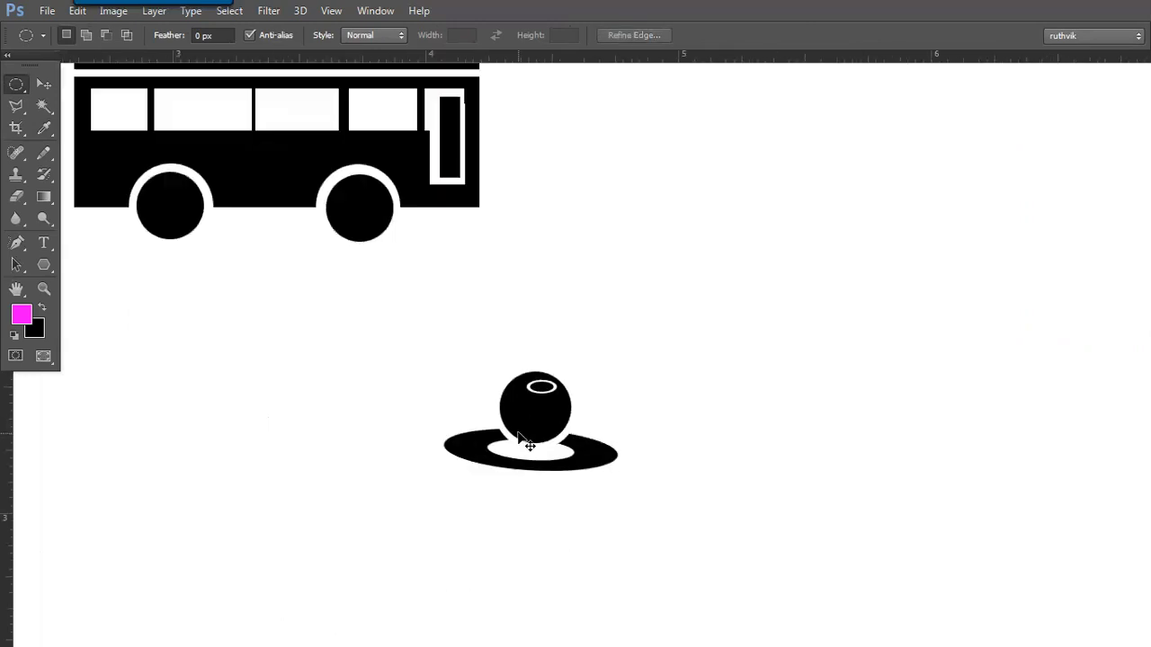
Step: Make an elliptical selection slightly larger than the white oval outline on the ball, enclosing it completely
drag(513, 429, 437, 404)
key(ctrl+plus)
key(ctrl+plus)
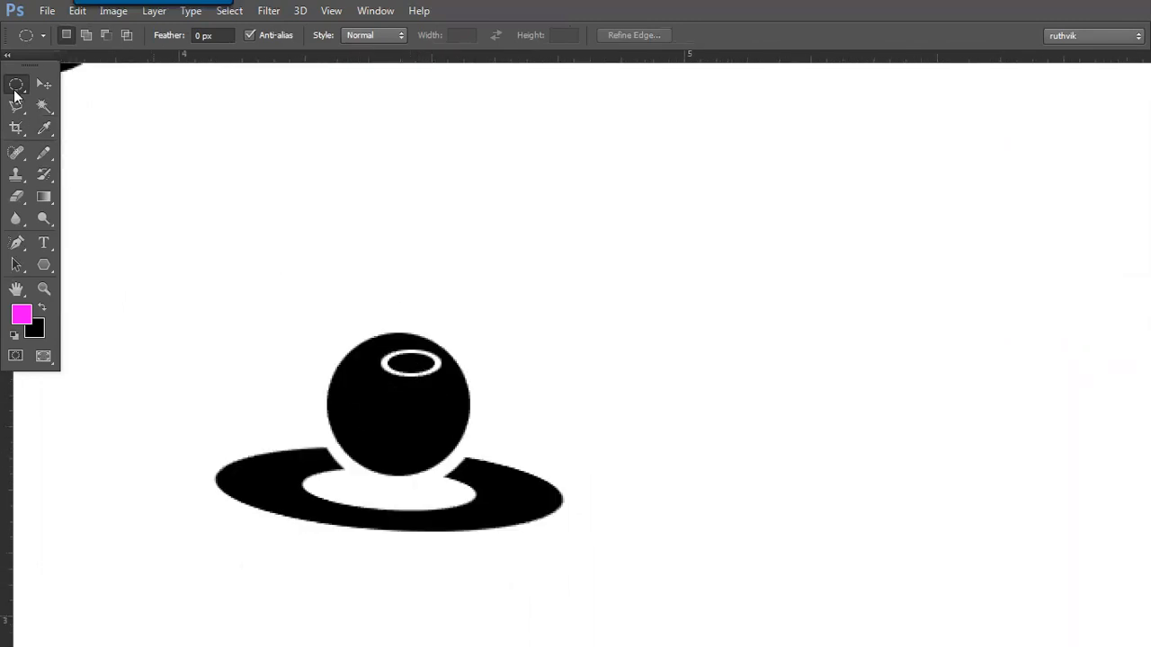
right_click(18, 88)
drag(413, 365, 447, 381)
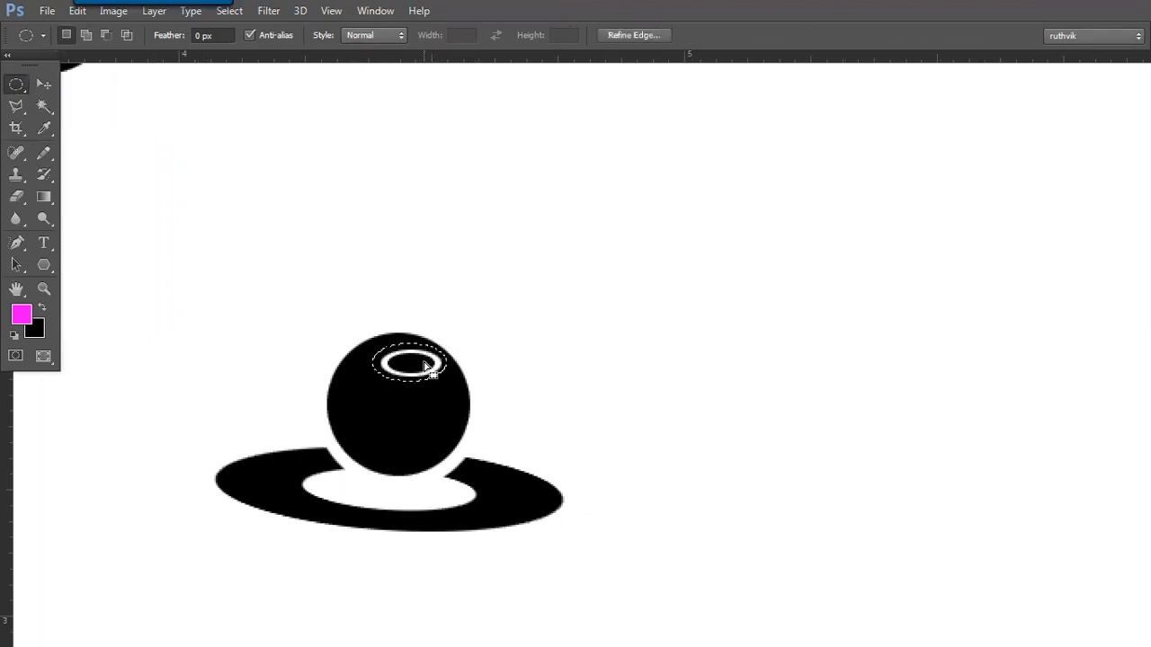
right_click(424, 368)
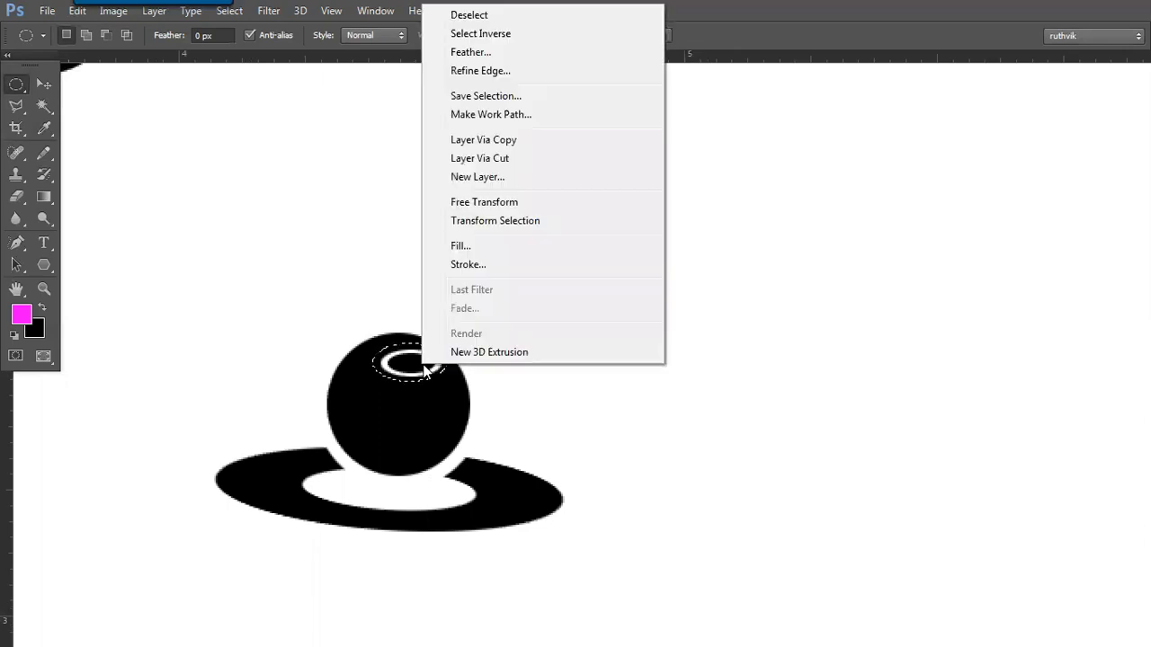
click(499, 220)
drag(473, 272, 468, 296)
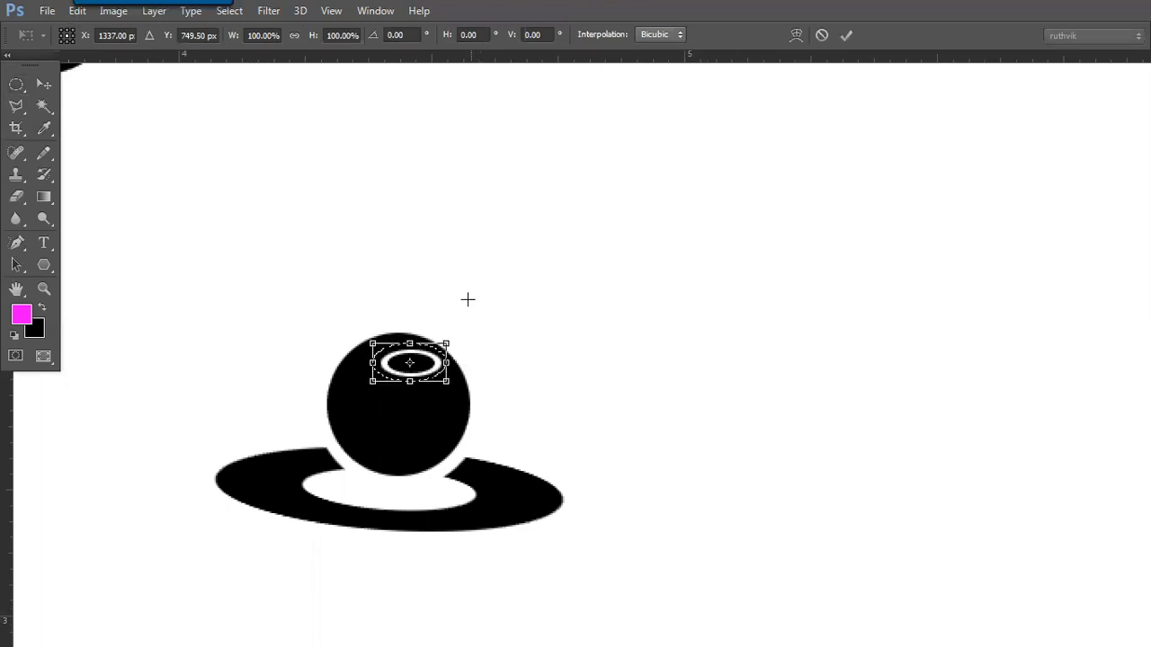
key(Return)
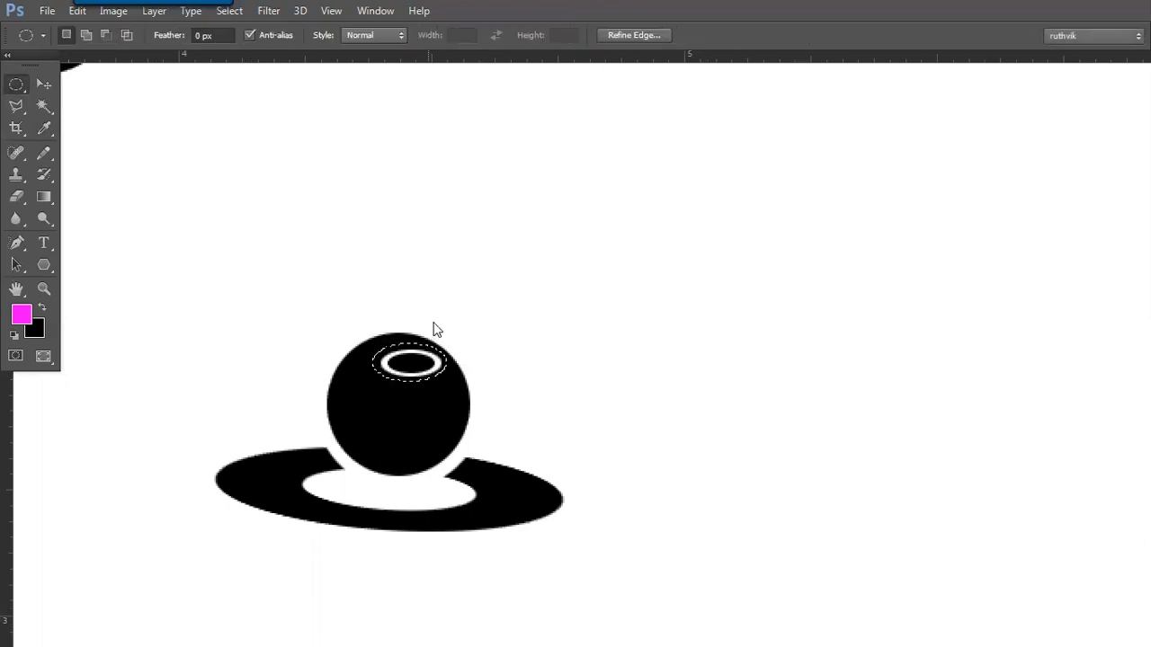
Step: Free-transform the selected oval outline, rotating it about 35° clockwise and moving it towards the ball's upper-right edge, and deselect it
right_click(430, 326)
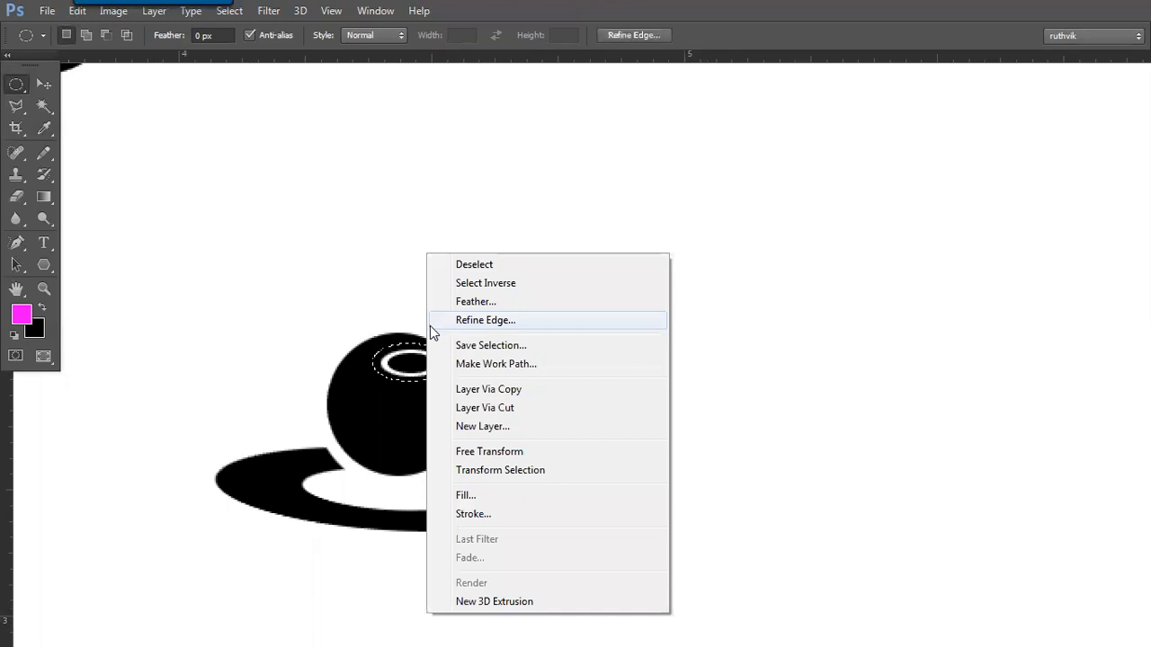
click(466, 454)
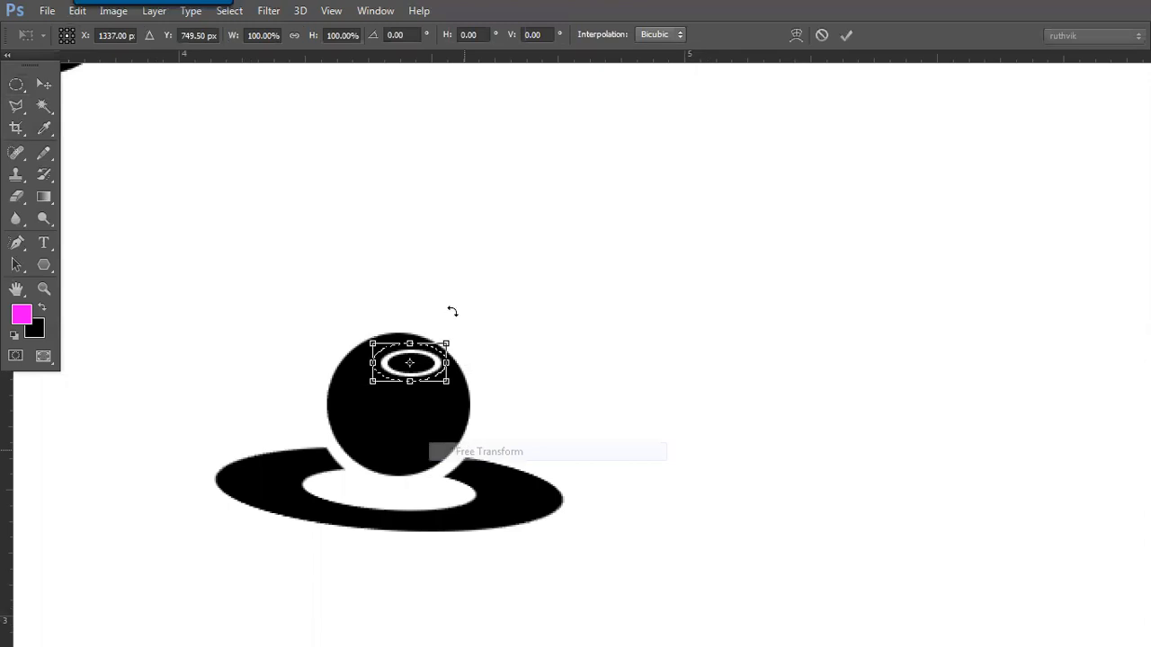
drag(451, 307, 462, 328)
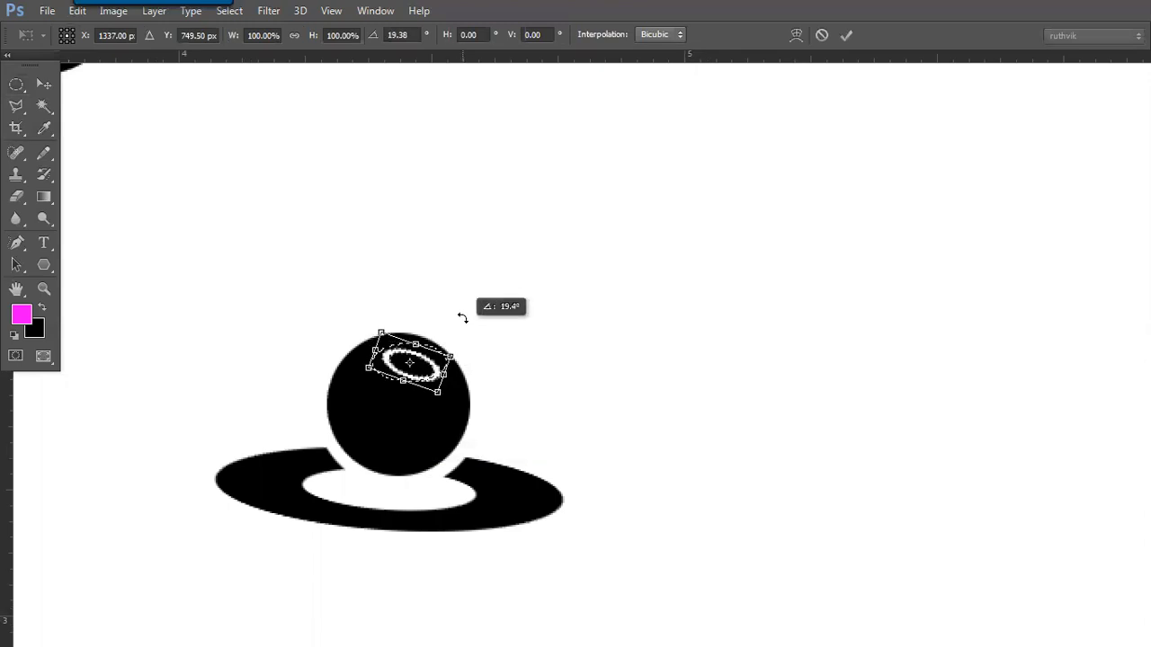
drag(462, 335, 465, 340)
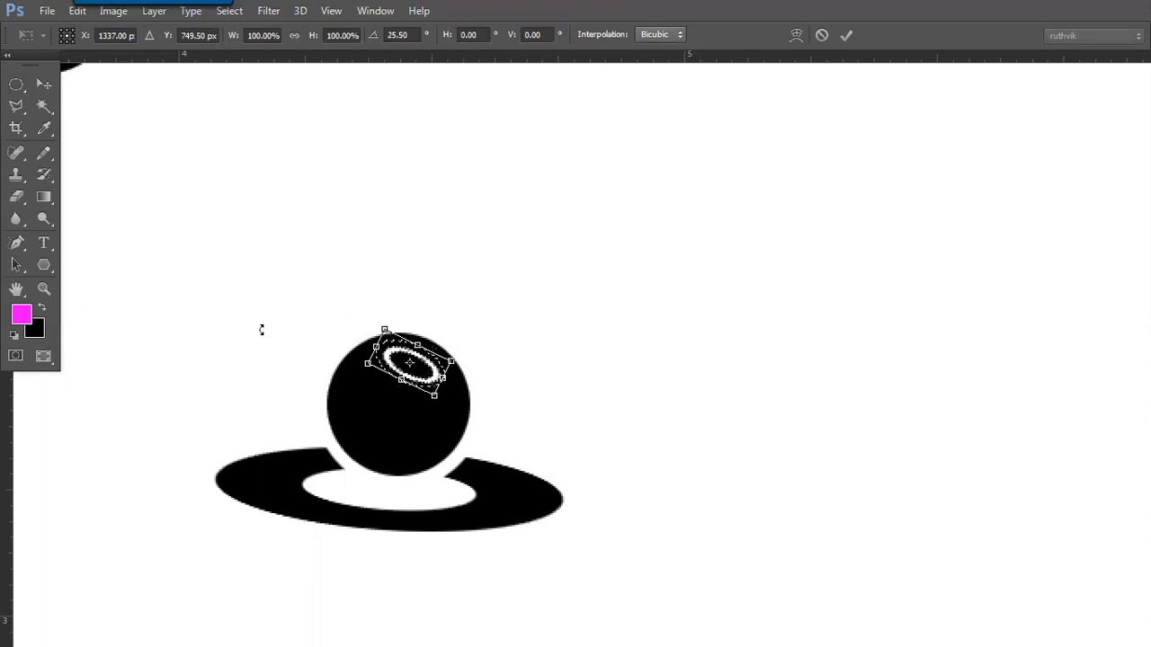
drag(482, 334, 449, 372)
drag(489, 334, 493, 347)
drag(442, 383, 448, 382)
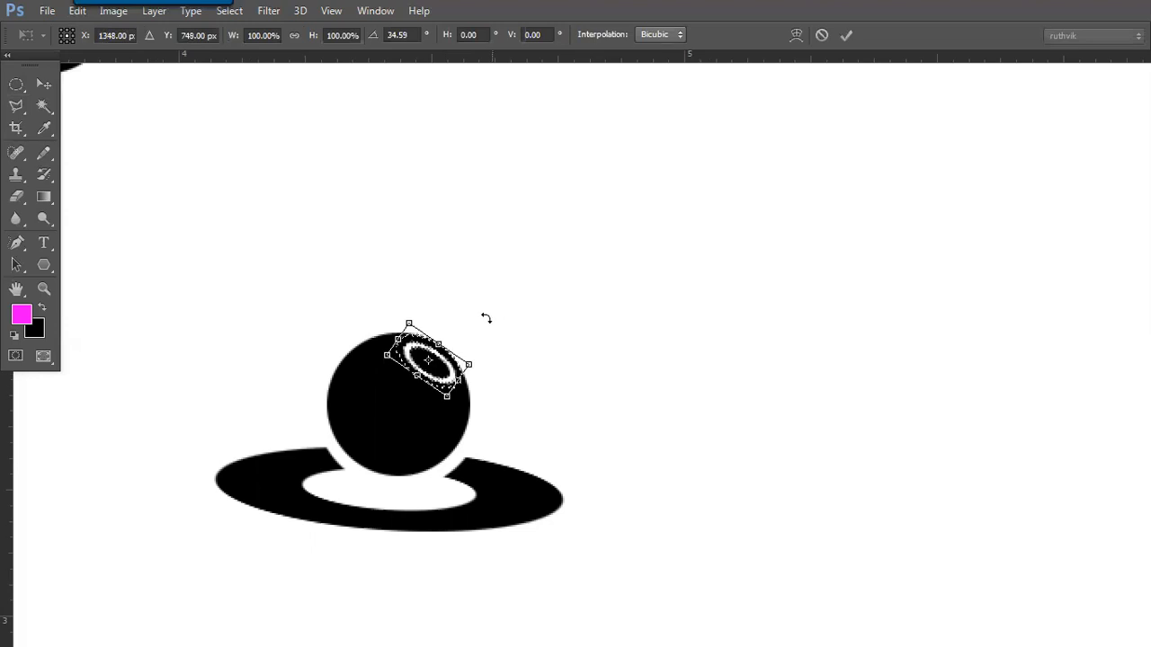
key(m)
key(Return)
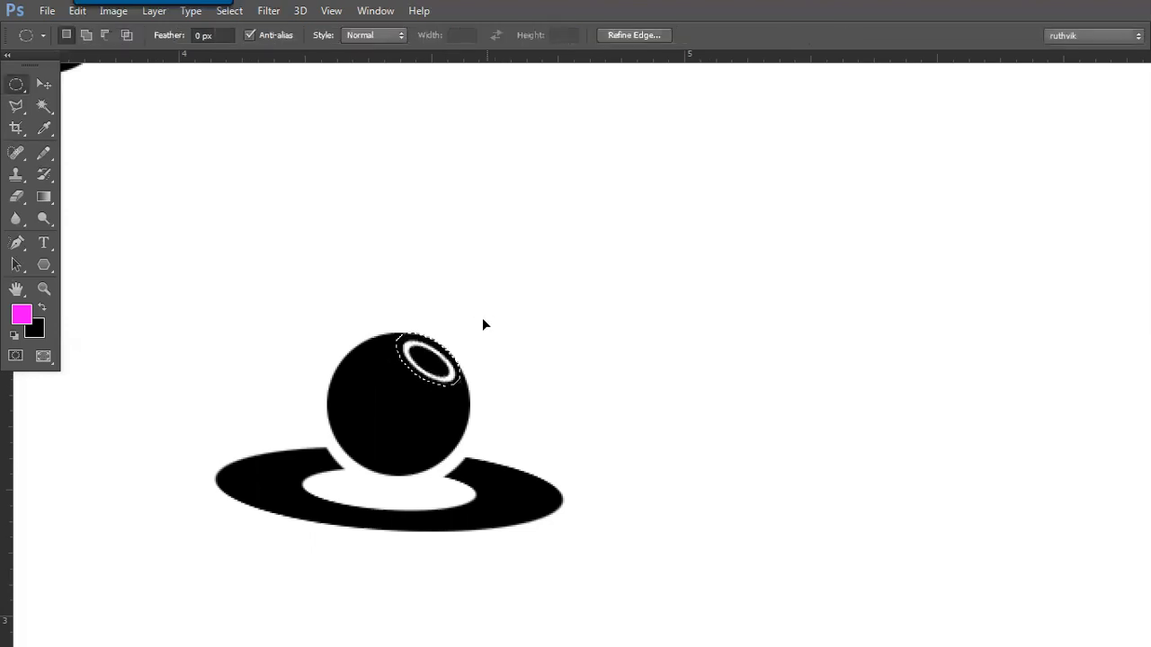
key(ctrl+d)
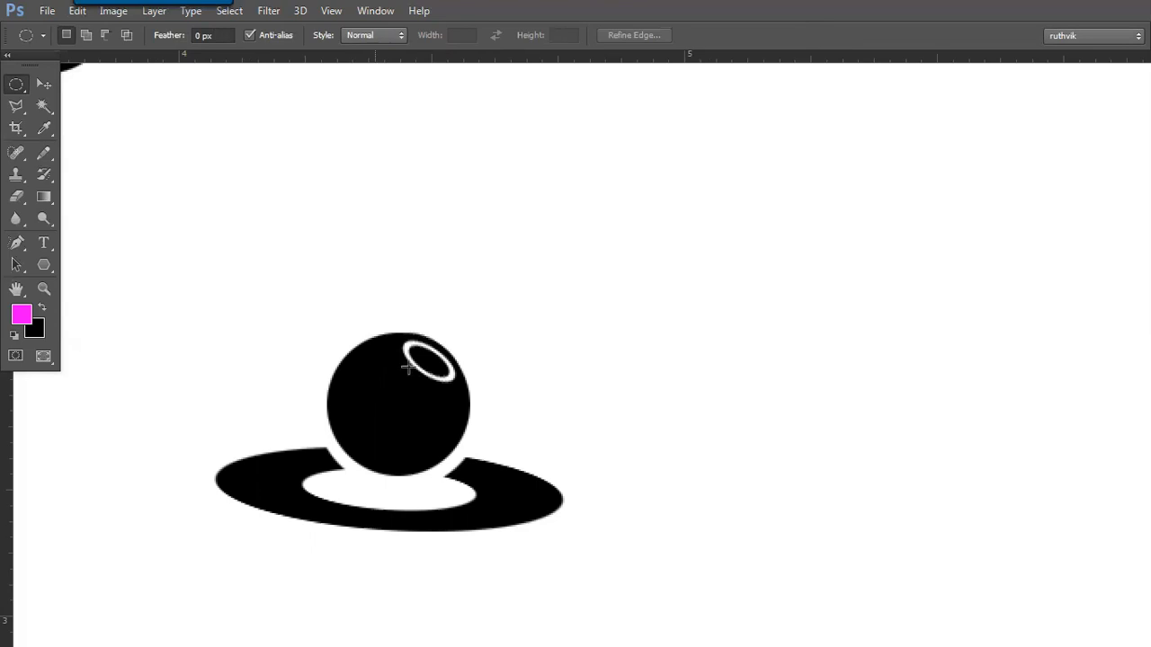
Step: Make an elliptical selection across the ball's top edge, overlapping the oval highlight
drag(457, 380, 367, 310)
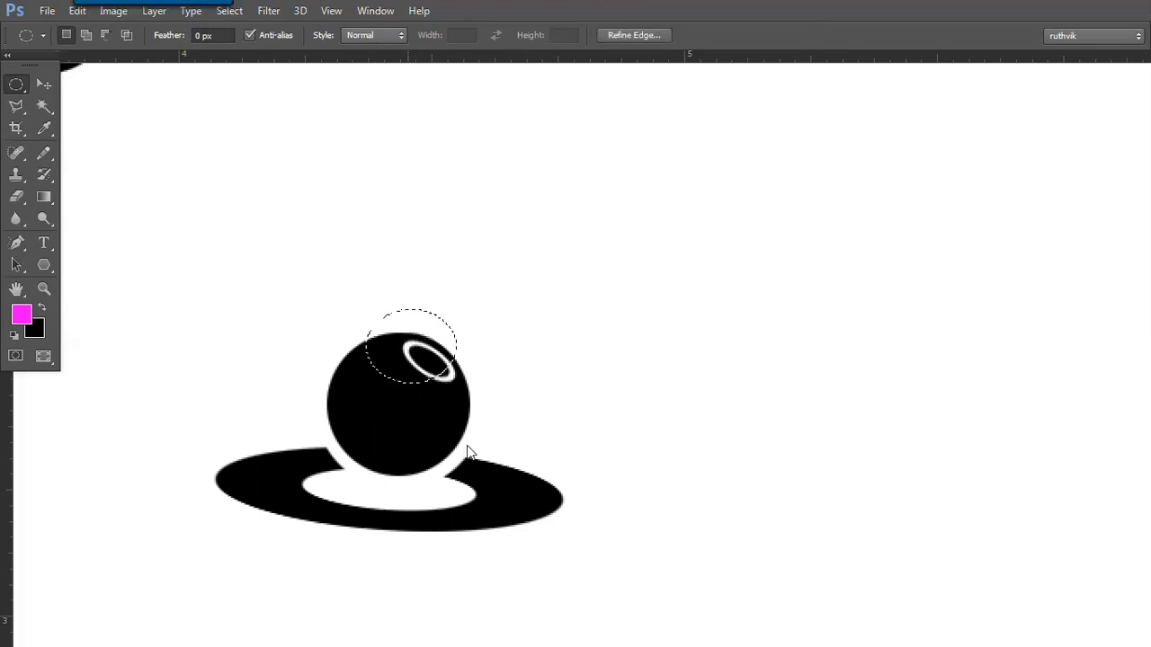
Step: Try to move the selected top part of the ball off to its right with a transform, and undo the move
right_click(470, 481)
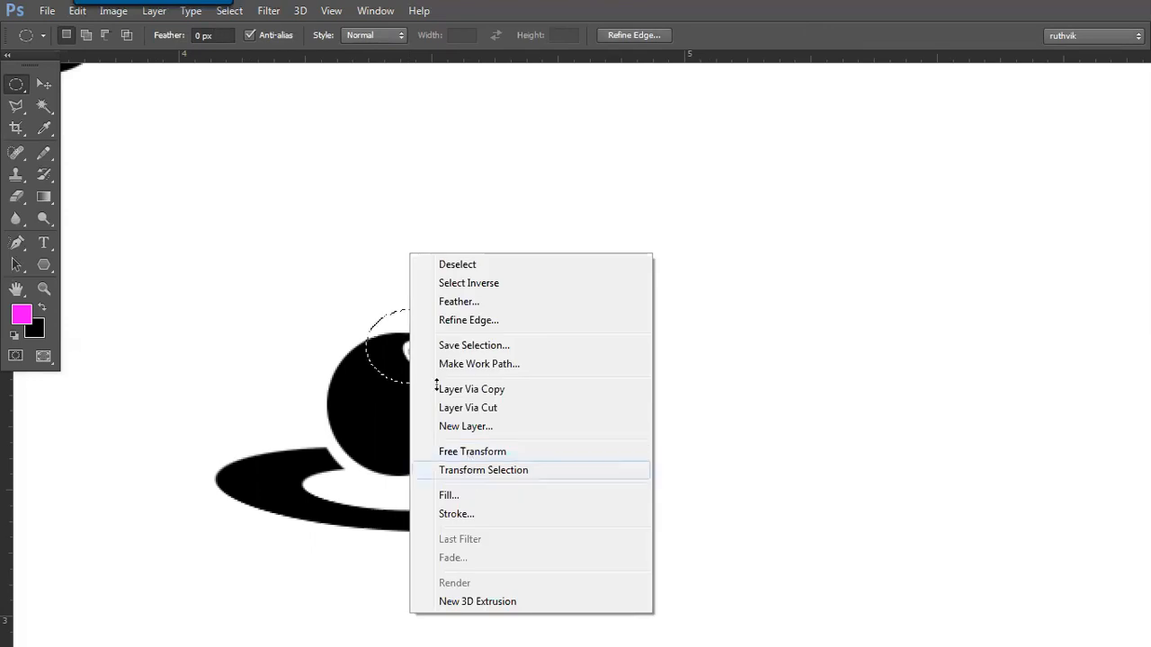
click(469, 471)
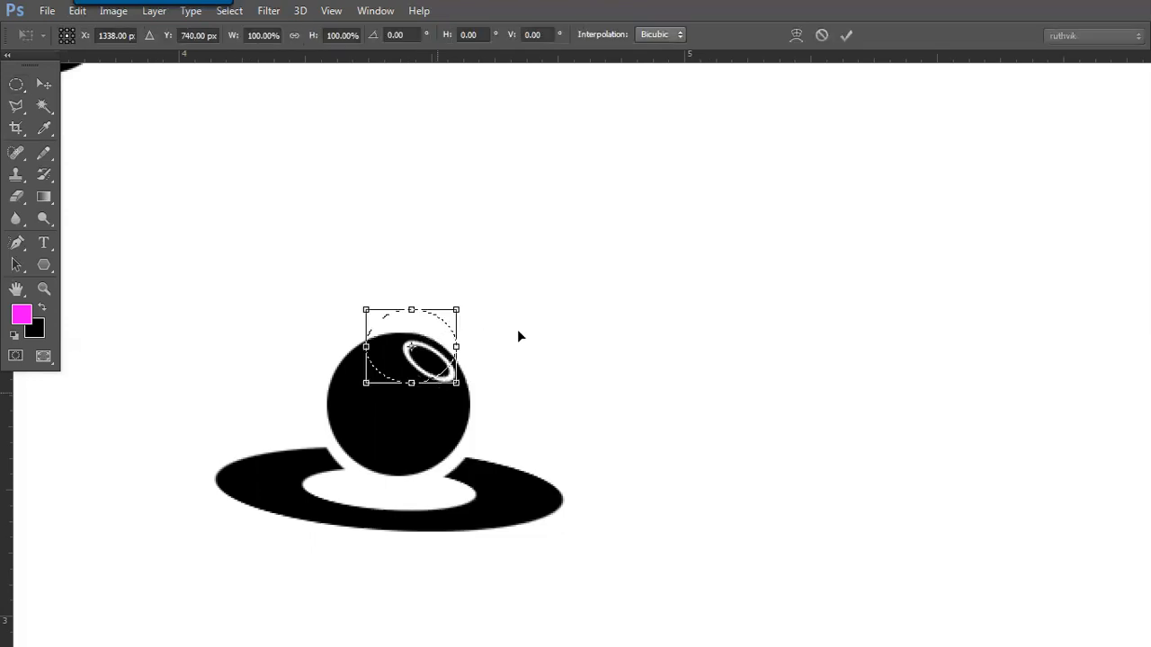
drag(427, 333, 542, 336)
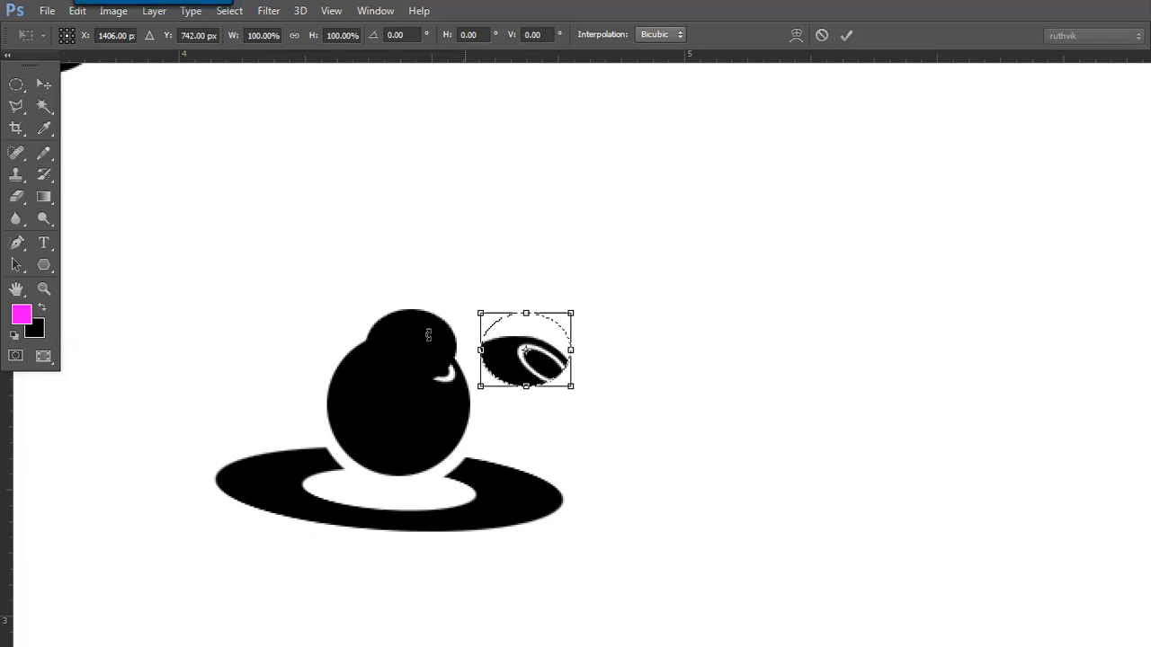
key(ctrl+z)
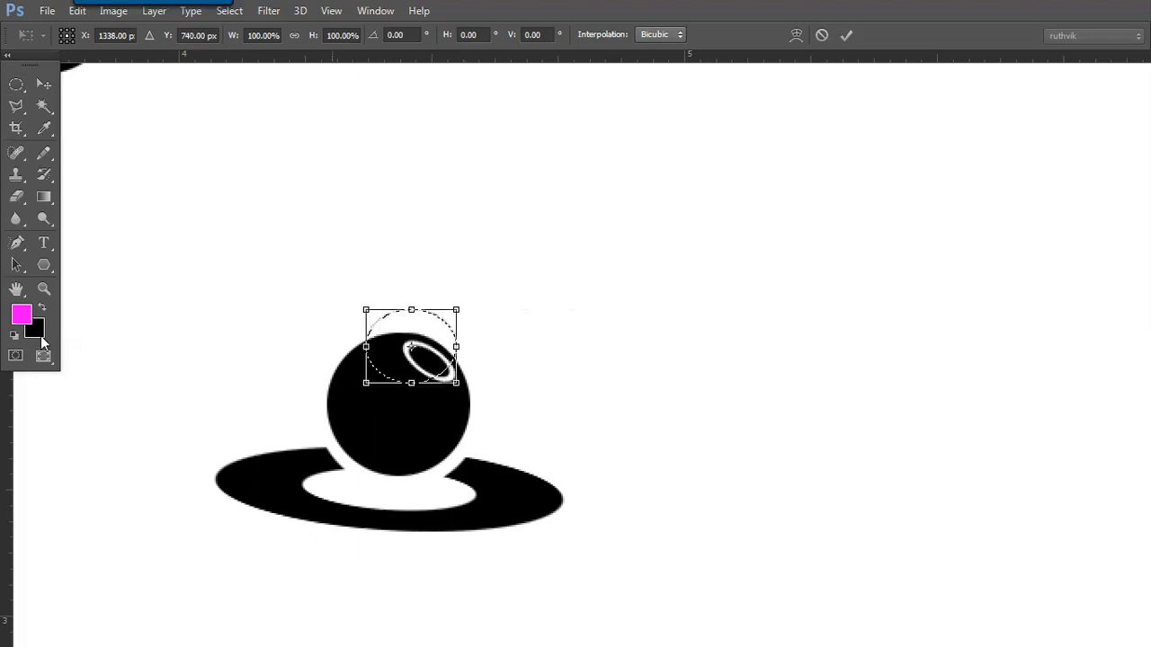
key(Return)
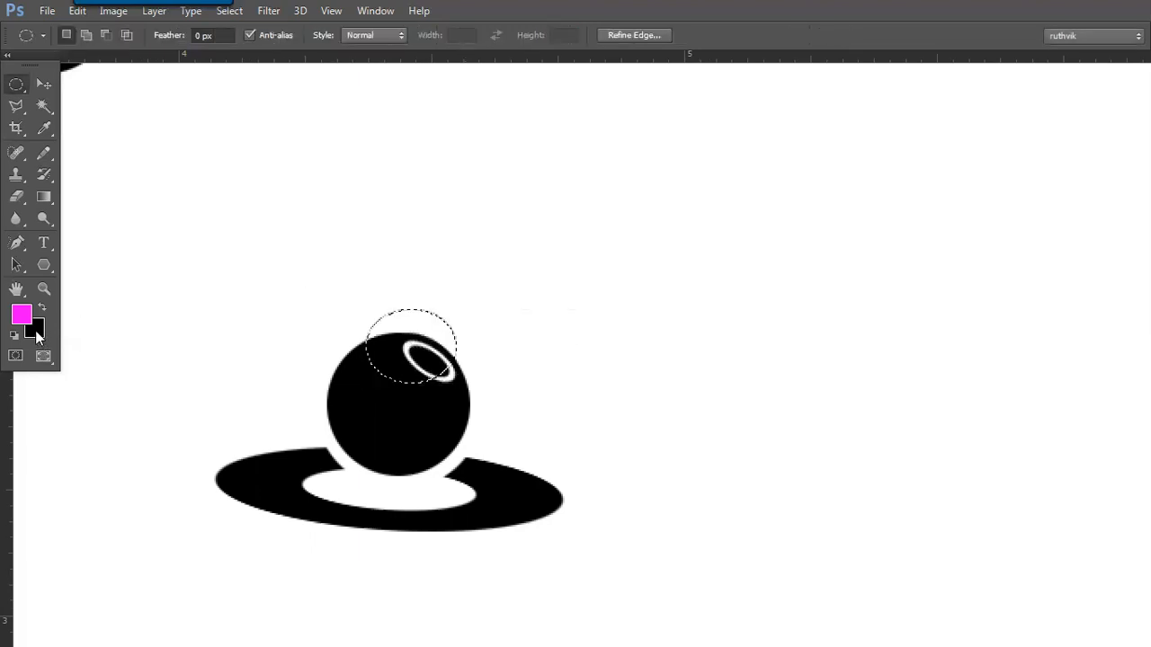
Step: Deselect the elliptical selection across the ball's top edge
click(390, 352)
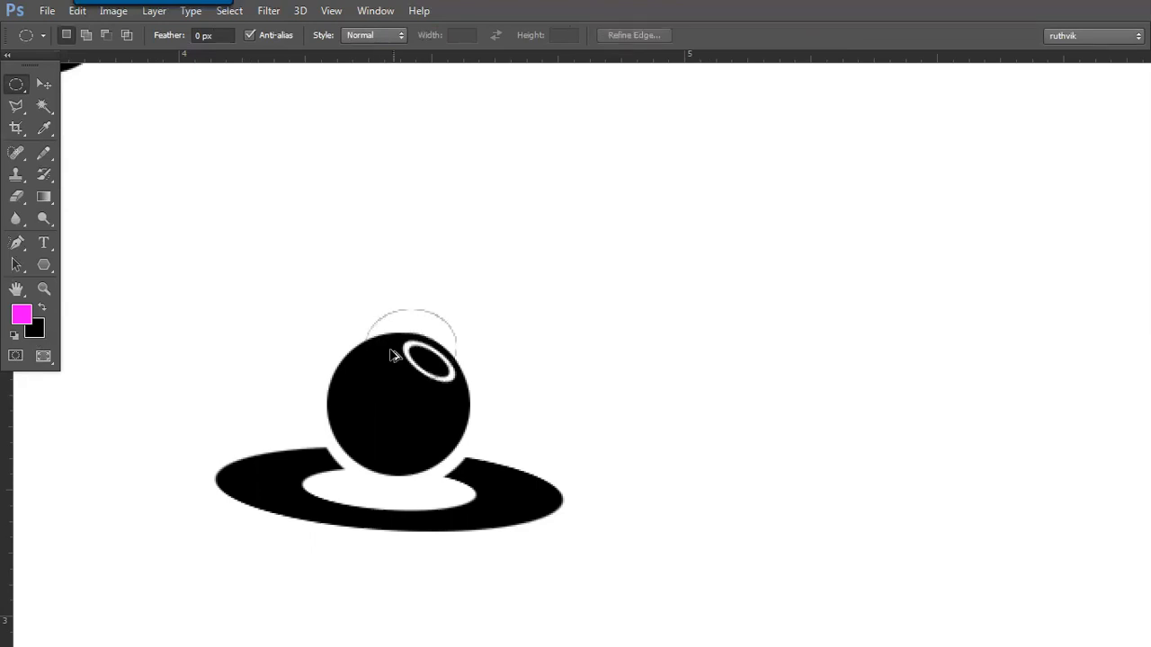
click(391, 346)
Step: Switch to Paint and handwrite "FREE -TRANSFORM" with the brush below the Feather and anti-alias notes
key(alt+Tab)
drag(317, 358, 331, 354)
mouse_move(335, 358)
mouse_down()
mouse_move(334, 380)
mouse_move(367, 375)
mouse_up()
drag(440, 346, 438, 364)
drag(426, 348, 446, 343)
drag(453, 344, 450, 363)
drag(453, 344, 482, 359)
drag(486, 343, 499, 341)
drag(513, 341, 504, 357)
drag(520, 341, 517, 357)
mouse_move(526, 338)
mouse_down()
mouse_move(526, 356)
mouse_move(540, 337)
mouse_up()
drag(528, 348, 537, 347)
drag(550, 343, 549, 344)
mouse_move(558, 354)
mouse_down()
mouse_move(571, 339)
mouse_move(601, 346)
mouse_up()
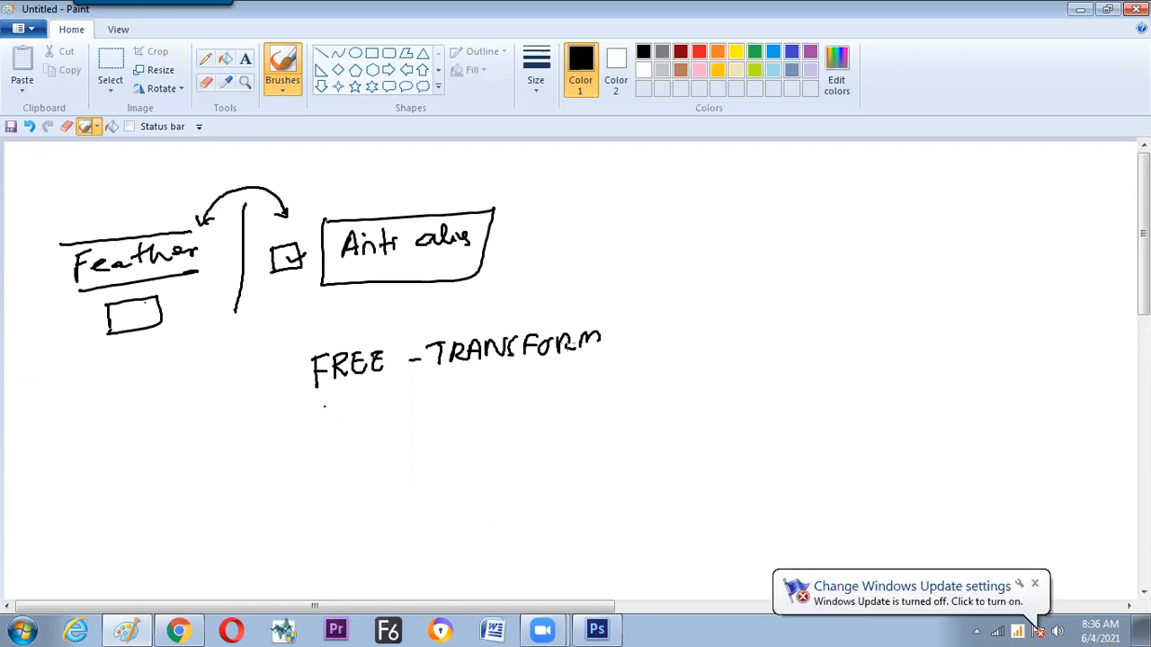
drag(601, 341, 601, 355)
Step: Draw a divider stroke after FREE -TRANSFORM, handwrite "Transform Selection" beyond it, and underline both headings
drag(615, 308, 628, 374)
drag(633, 331, 656, 329)
mouse_move(645, 331)
mouse_down()
mouse_move(644, 353)
mouse_move(771, 333)
mouse_up()
drag(794, 320, 874, 316)
drag(877, 319, 905, 324)
drag(544, 377, 324, 401)
drag(740, 350, 845, 345)
drag(658, 361, 694, 360)
drag(843, 345, 861, 341)
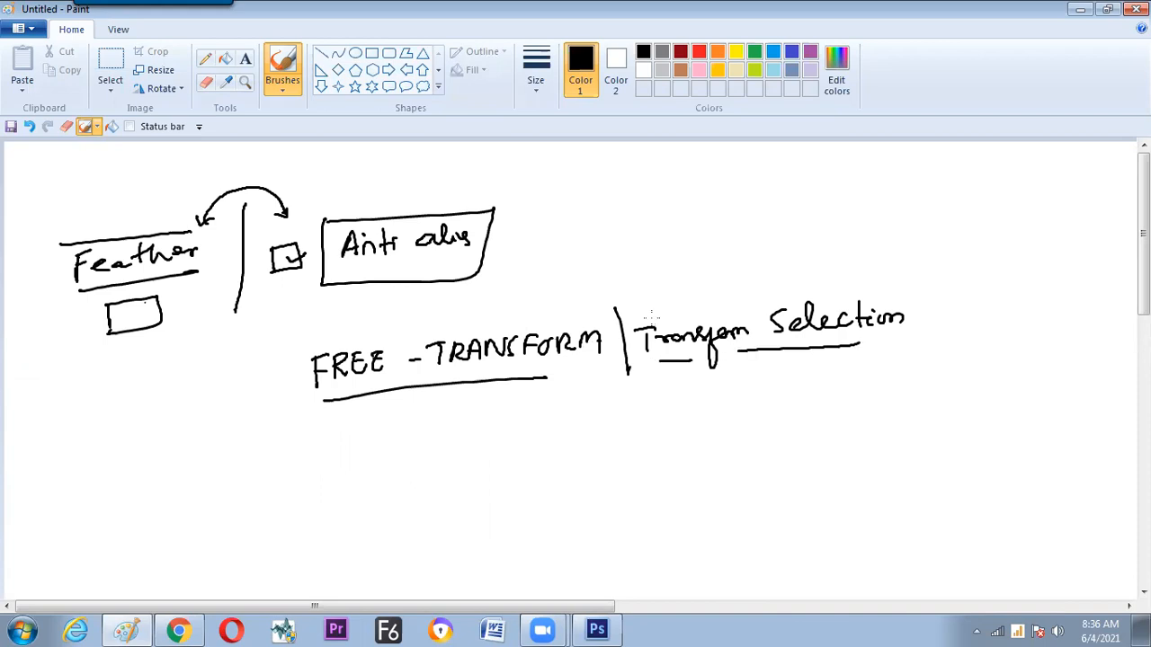
Step: Handwrite "only selection move" beneath the Transform Selection heading
drag(717, 410, 754, 419)
drag(786, 389, 776, 407)
drag(793, 400, 804, 404)
drag(810, 403, 815, 384)
drag(819, 399, 841, 404)
drag(854, 382, 856, 403)
drag(849, 390, 862, 388)
drag(864, 394, 878, 396)
drag(881, 401, 889, 396)
click(893, 398)
drag(753, 454, 782, 452)
drag(788, 447, 825, 438)
Step: Handwrite "Selection with Pixcell move" beneath FREE -TRANSFORM, underline "Pixcell" and extend the divider downward between the two notes
drag(375, 432, 361, 450)
drag(371, 446, 390, 447)
drag(395, 448, 447, 443)
drag(452, 414, 454, 442)
mouse_move(460, 429)
mouse_down()
mouse_move(462, 440)
mouse_move(491, 428)
mouse_up()
drag(508, 420, 530, 419)
drag(536, 412, 537, 422)
drag(543, 401, 545, 423)
drag(548, 403, 561, 426)
drag(446, 453, 470, 475)
drag(477, 456, 497, 474)
mouse_move(497, 455)
mouse_down()
mouse_move(479, 476)
mouse_move(539, 460)
mouse_up()
drag(483, 502, 557, 483)
drag(625, 381, 638, 478)
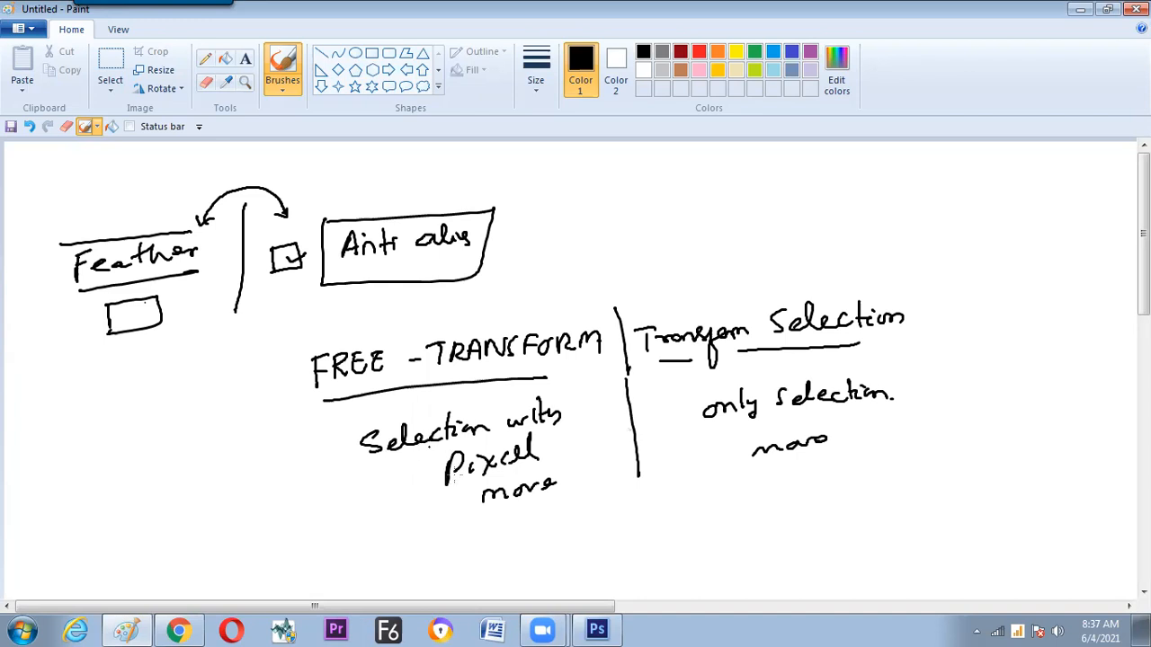
drag(448, 492, 512, 474)
Step: Handwrite "(BG Color get Replce)" in brackets beneath the free-transform note
drag(385, 537, 377, 566)
mouse_move(407, 556)
mouse_down()
mouse_move(419, 543)
mouse_move(421, 556)
mouse_up()
mouse_move(426, 552)
mouse_down()
mouse_move(439, 538)
mouse_move(445, 550)
mouse_move(486, 547)
mouse_up()
drag(500, 534, 494, 543)
drag(506, 525, 507, 541)
drag(515, 534, 512, 539)
drag(520, 539, 569, 531)
drag(573, 507, 575, 531)
mouse_move(569, 519)
mouse_down()
mouse_move(580, 517)
mouse_move(586, 538)
mouse_up()
drag(590, 542, 609, 540)
click(627, 537)
mouse_move(618, 526)
mouse_down()
mouse_move(620, 540)
mouse_move(636, 534)
mouse_up()
drag(640, 517, 642, 539)
click(466, 505)
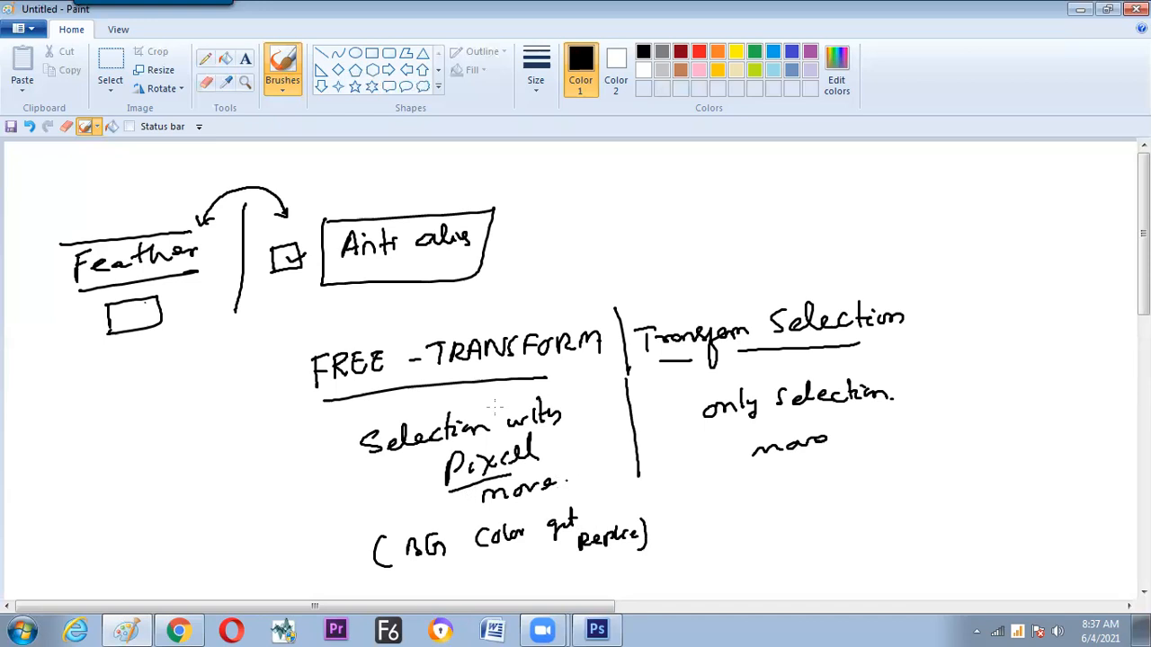
Step: Draw an arc from FREE -TRANSFORM over to Transform Selection and circle the FREE -TRANSFORM heading
drag(635, 269, 540, 316)
drag(635, 270, 655, 295)
mouse_move(379, 331)
mouse_down()
mouse_move(294, 376)
mouse_move(405, 386)
mouse_up()
mouse_move(385, 331)
mouse_down()
mouse_move(612, 326)
mouse_move(544, 377)
mouse_up()
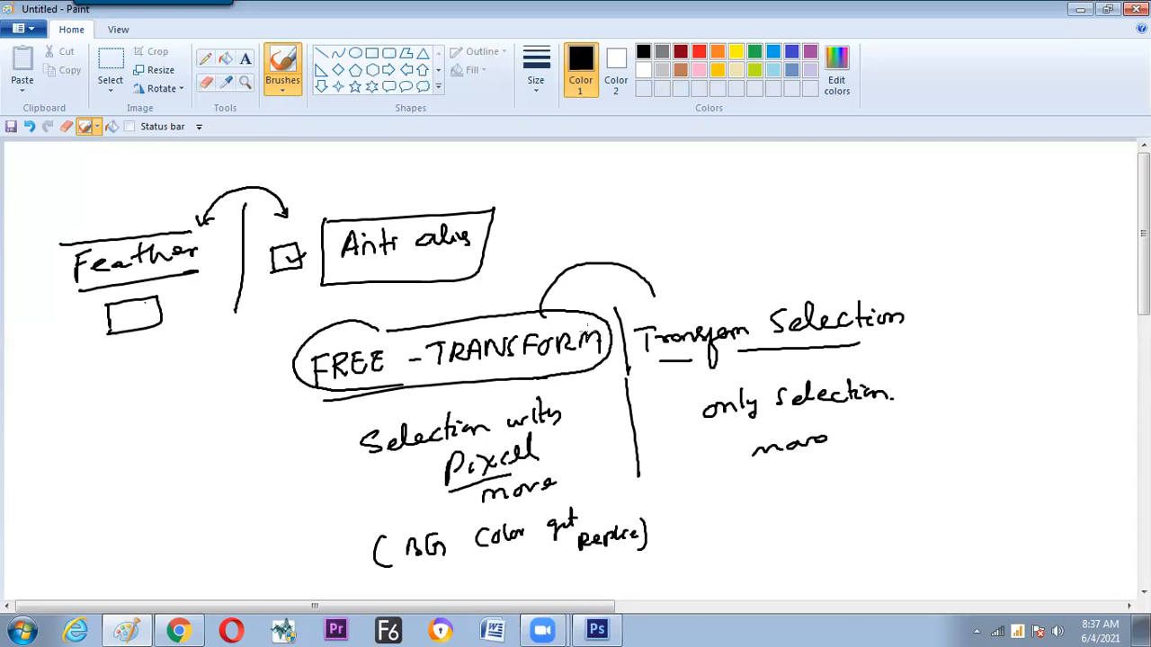
Step: Switch back to Photoshop and make an elliptical selection enclosing the whole ball-and-ring logo with white space around it
key(alt+Tab)
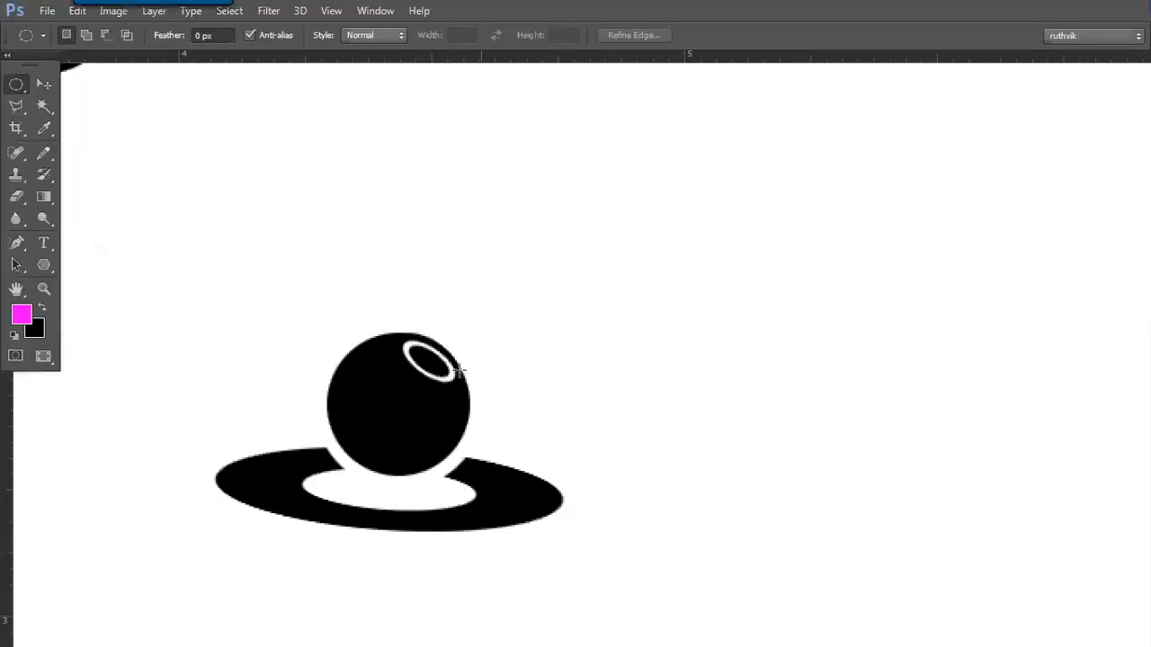
key(ctrl+minus)
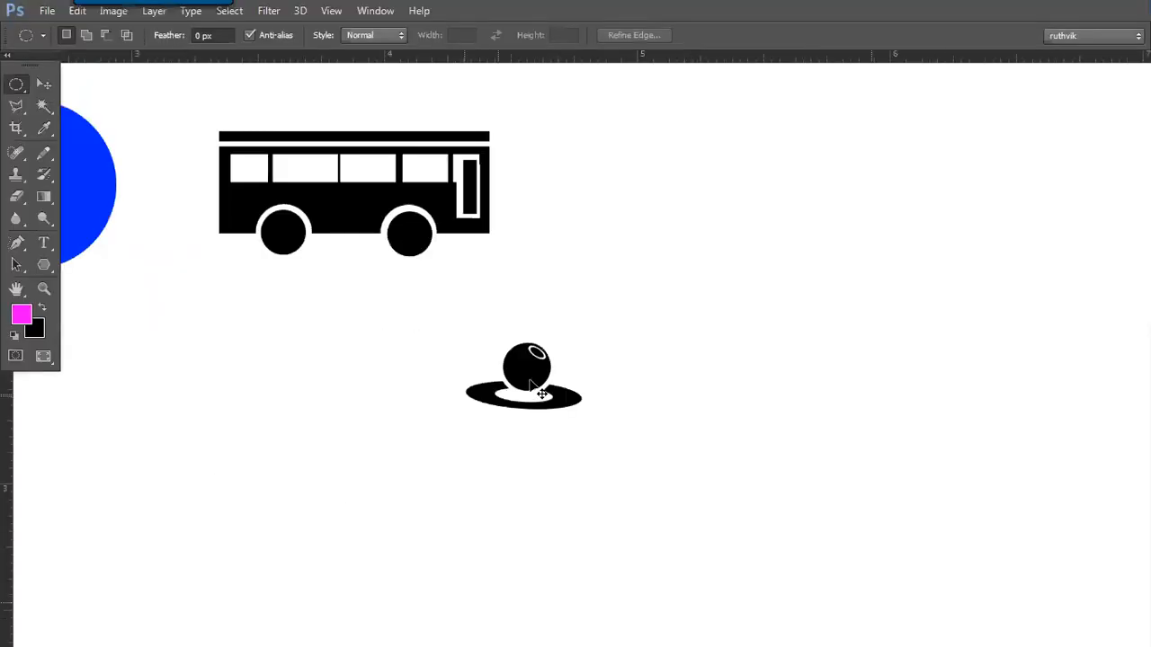
key(ctrl+minus)
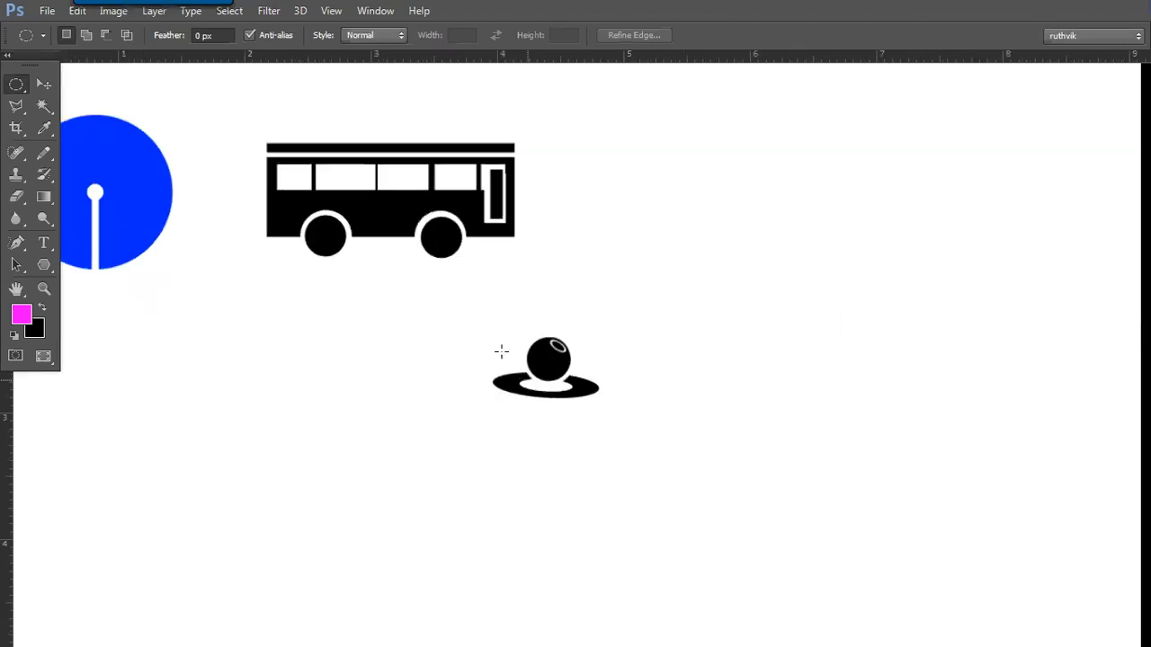
key(ctrl+plus)
scroll(564, 377, right, 2)
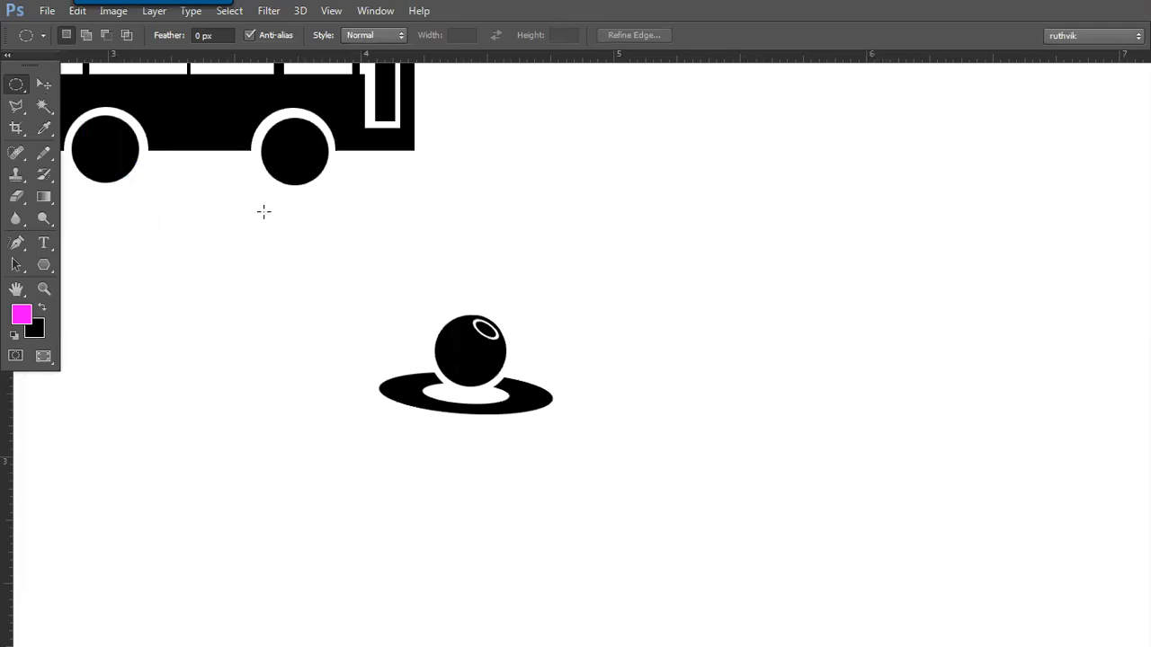
drag(353, 270, 594, 462)
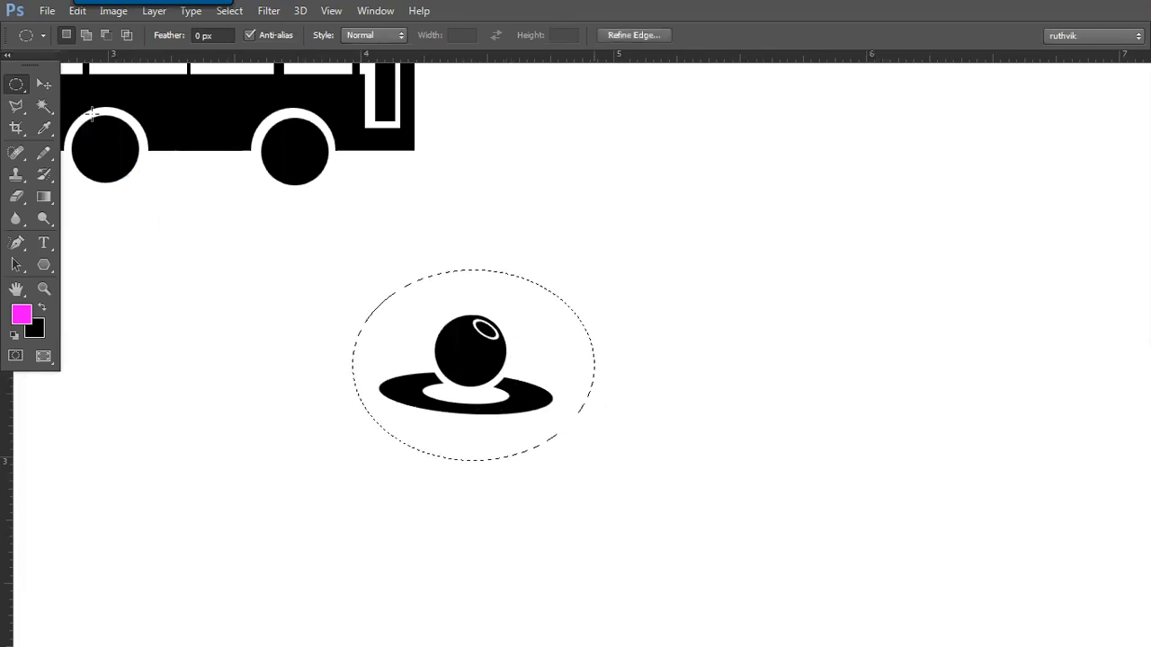
Step: Try duplicating the selected logo to its right with the Move tool, and undo the copy
key(v)
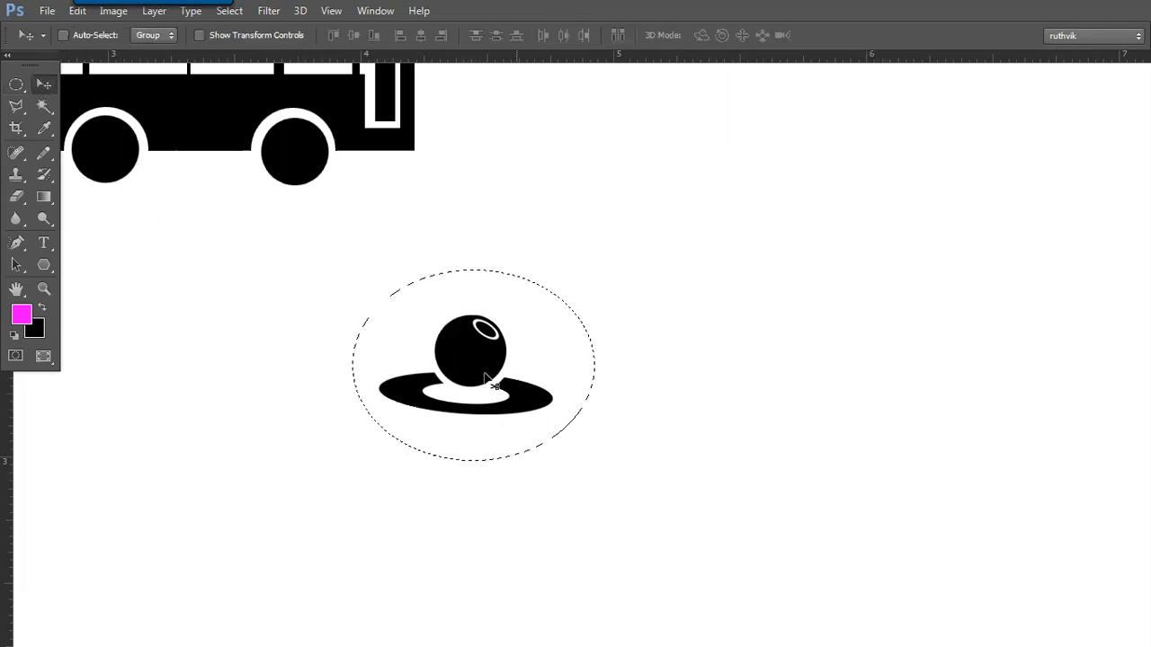
drag(471, 381, 706, 377)
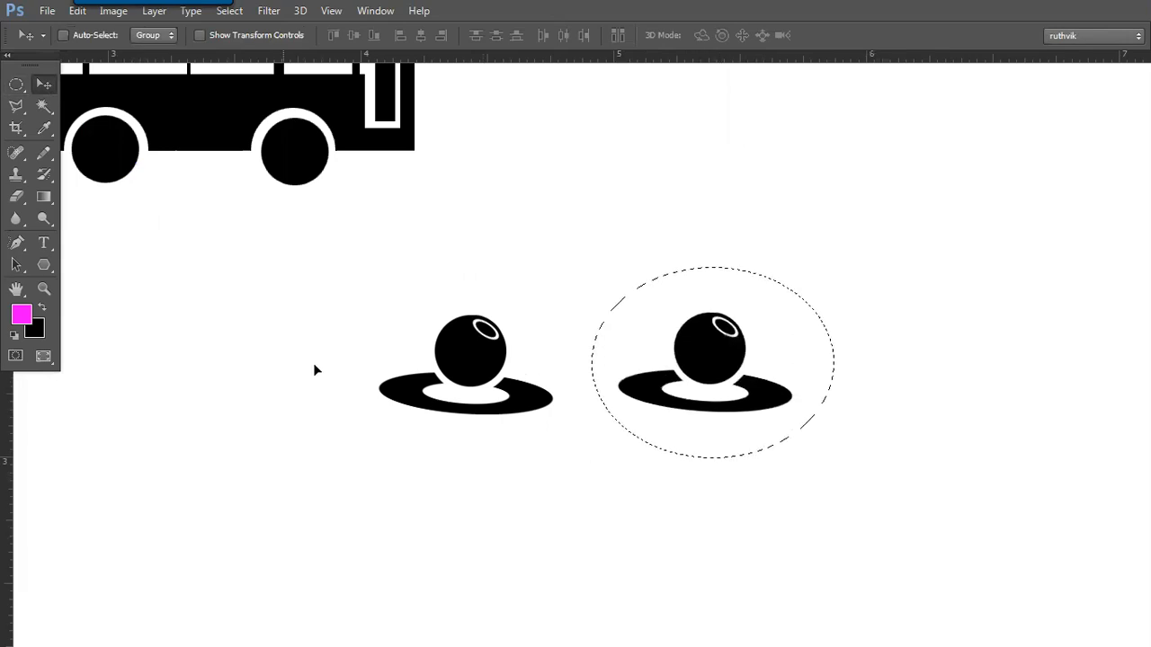
key(ctrl+z)
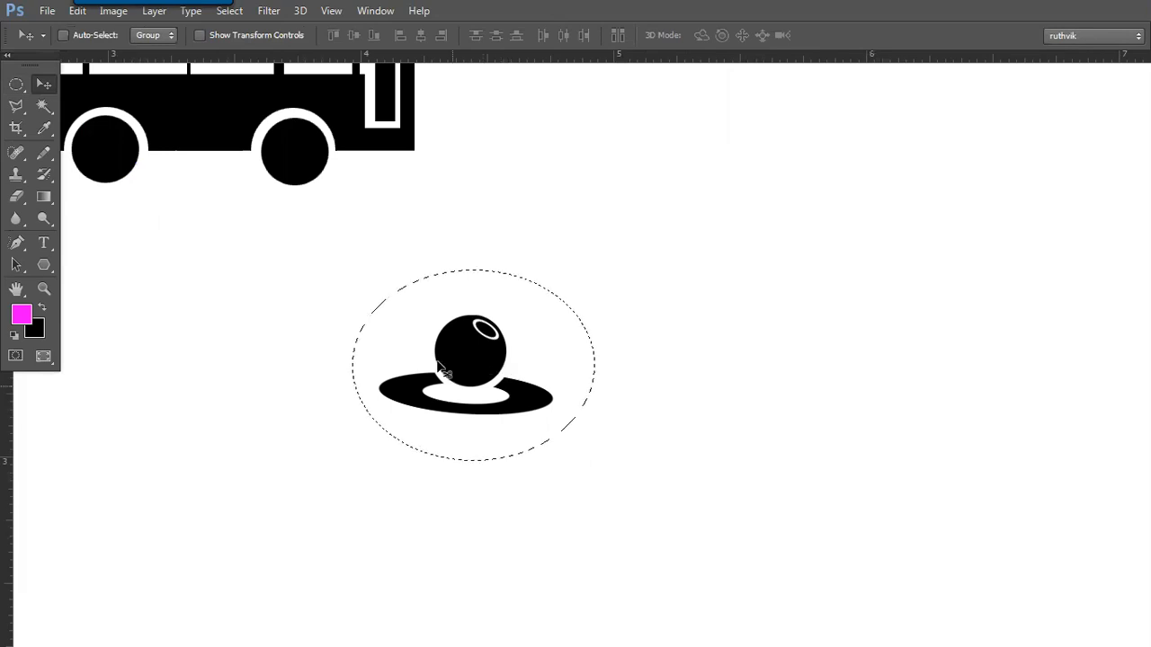
Step: Try to shift the selected logo to its right with Free Transform, and undo the shift
click(16, 84)
right_click(454, 374)
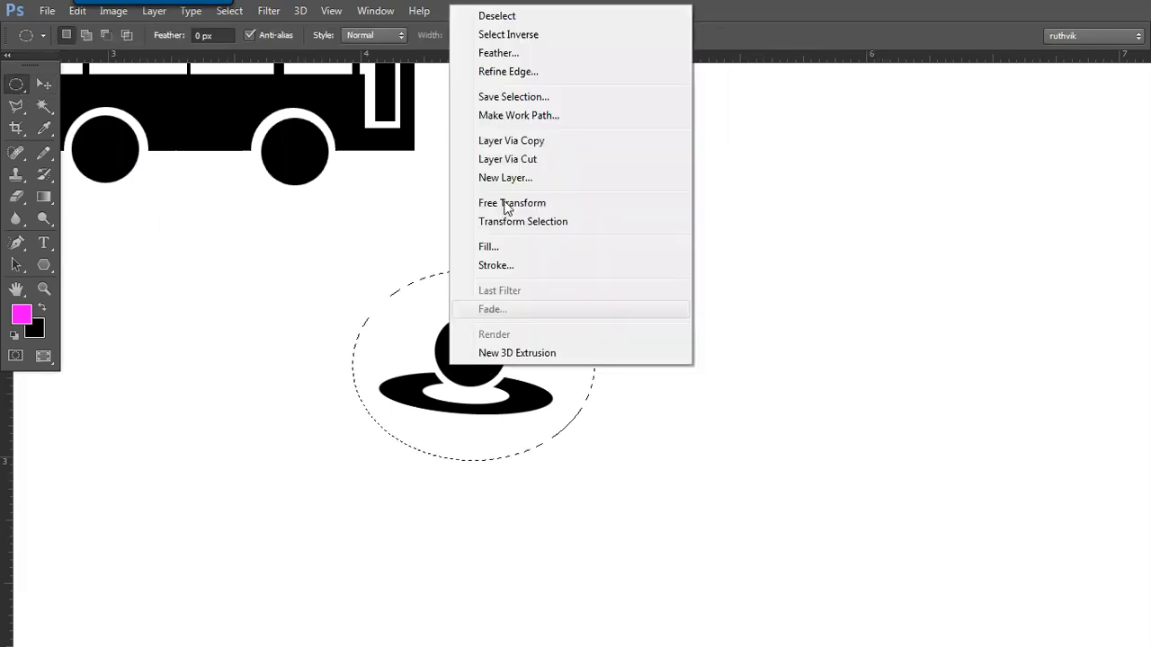
click(504, 205)
drag(430, 348, 681, 339)
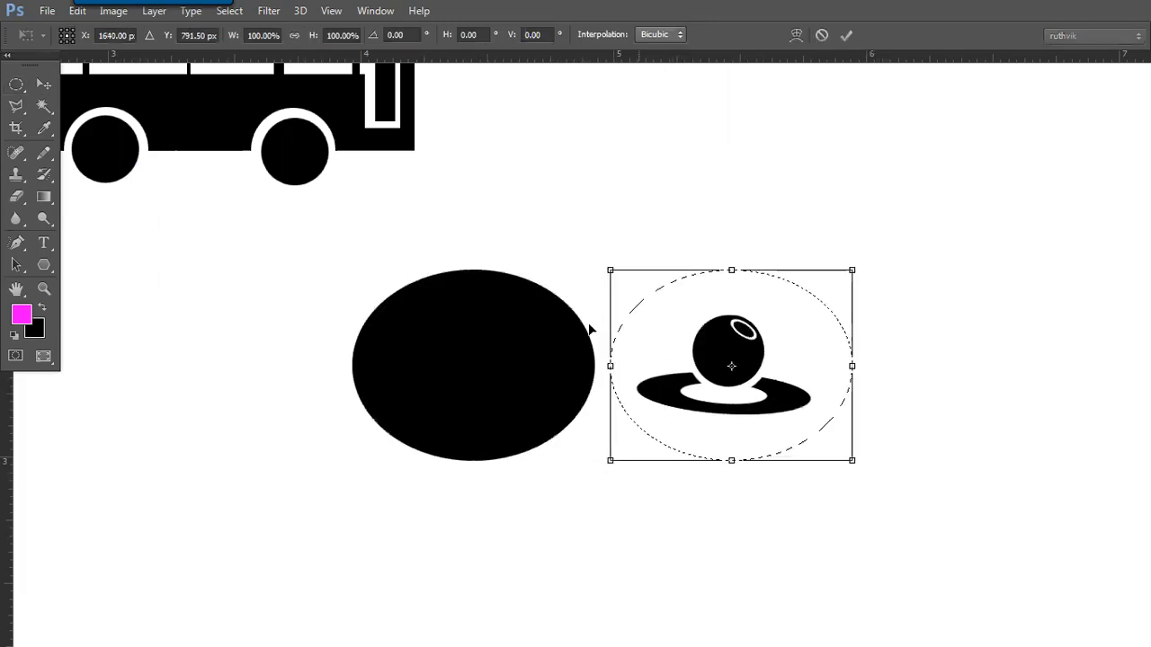
key(ctrl+z)
key(Return)
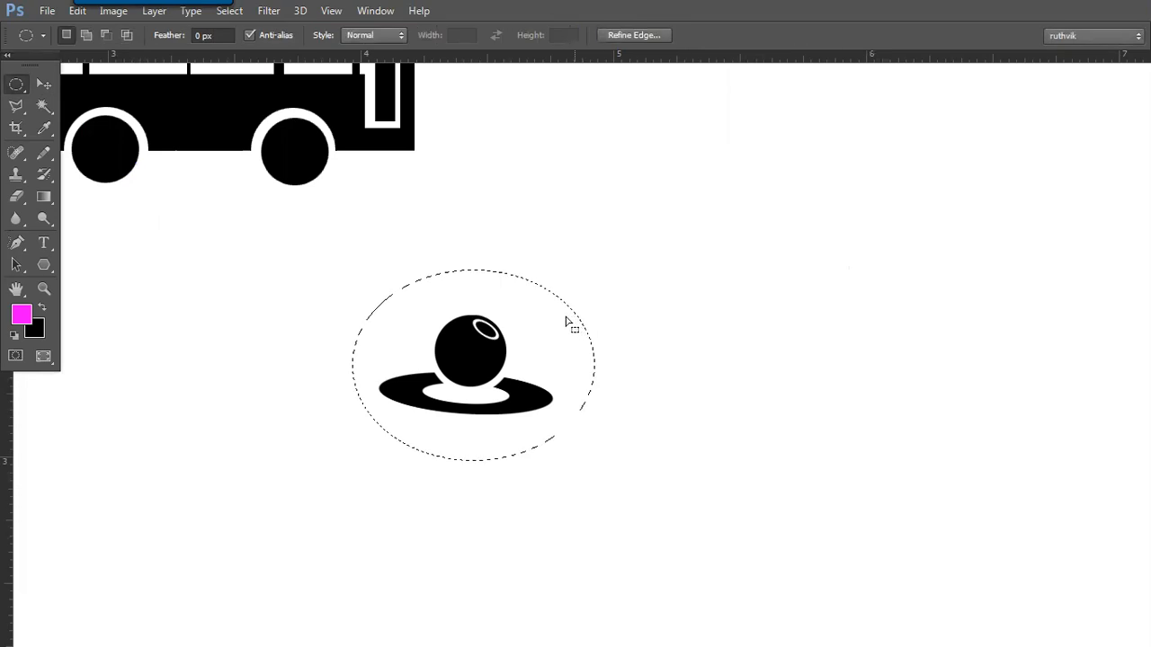
Step: Try moving the selected logo to its right with the Move tool, and undo the move
right_click(482, 299)
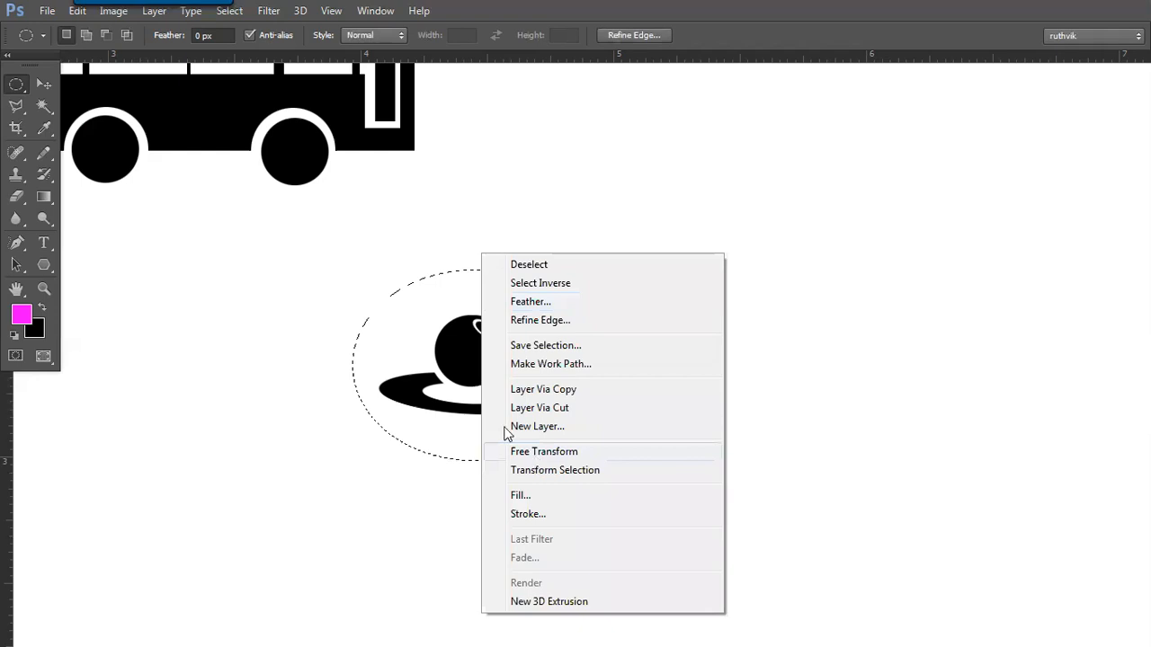
click(42, 89)
click(42, 88)
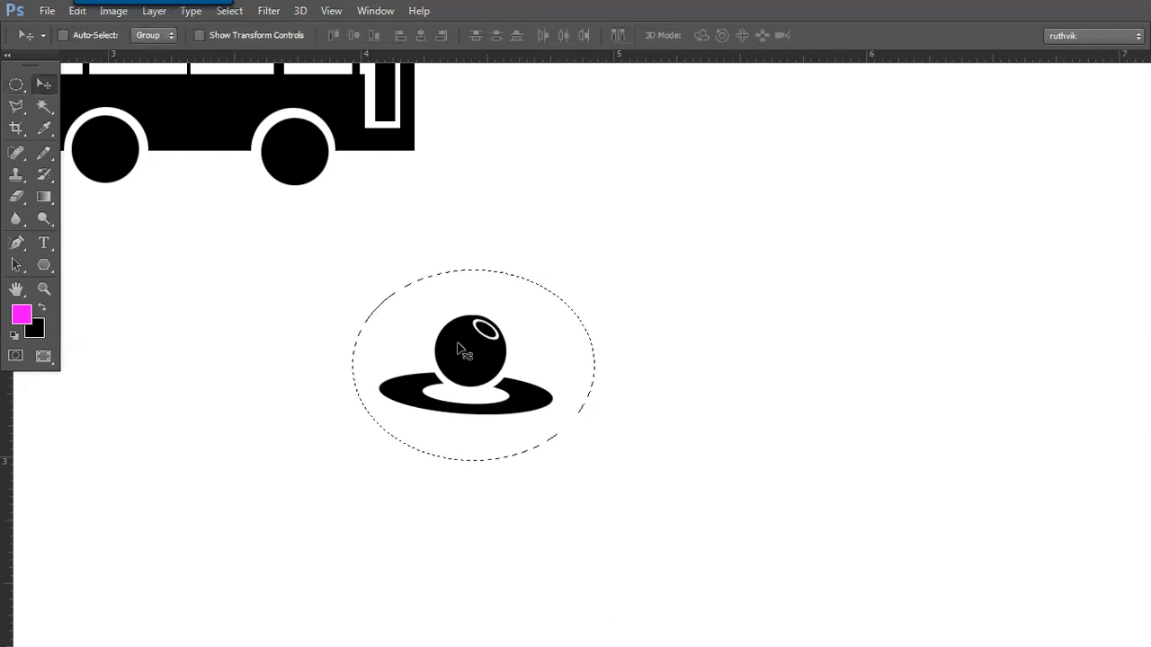
drag(459, 303, 727, 300)
key(ctrl+z)
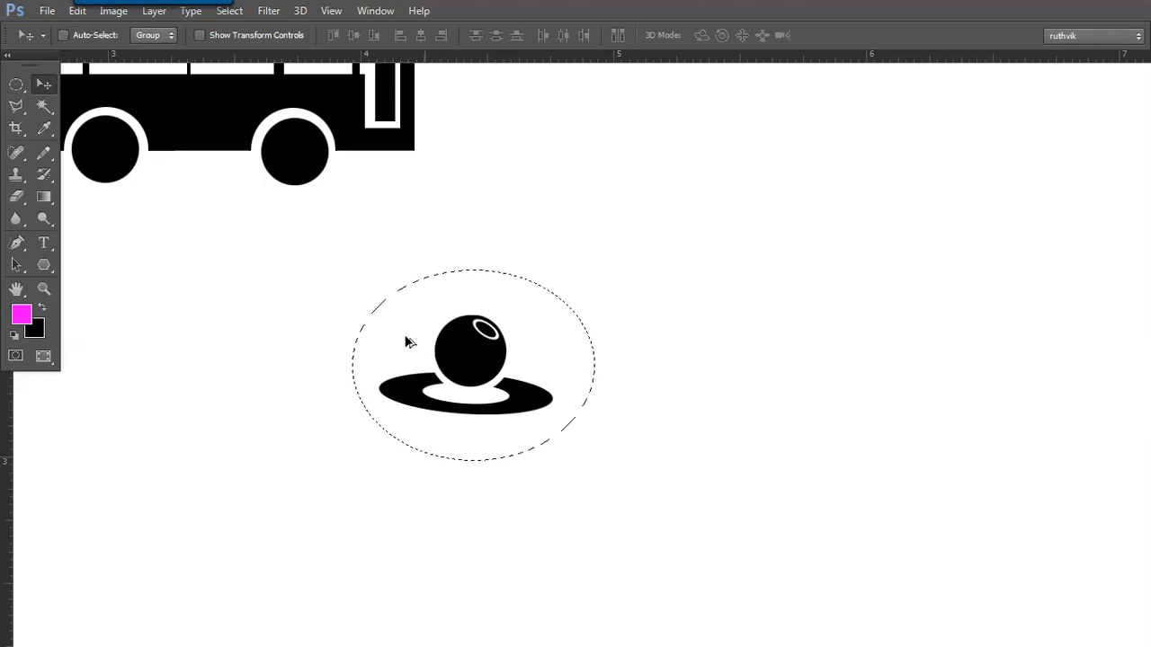
Step: Try dragging off a copy of the selected logo and moving the original without copying, and undo the attempts
drag(411, 341, 542, 344)
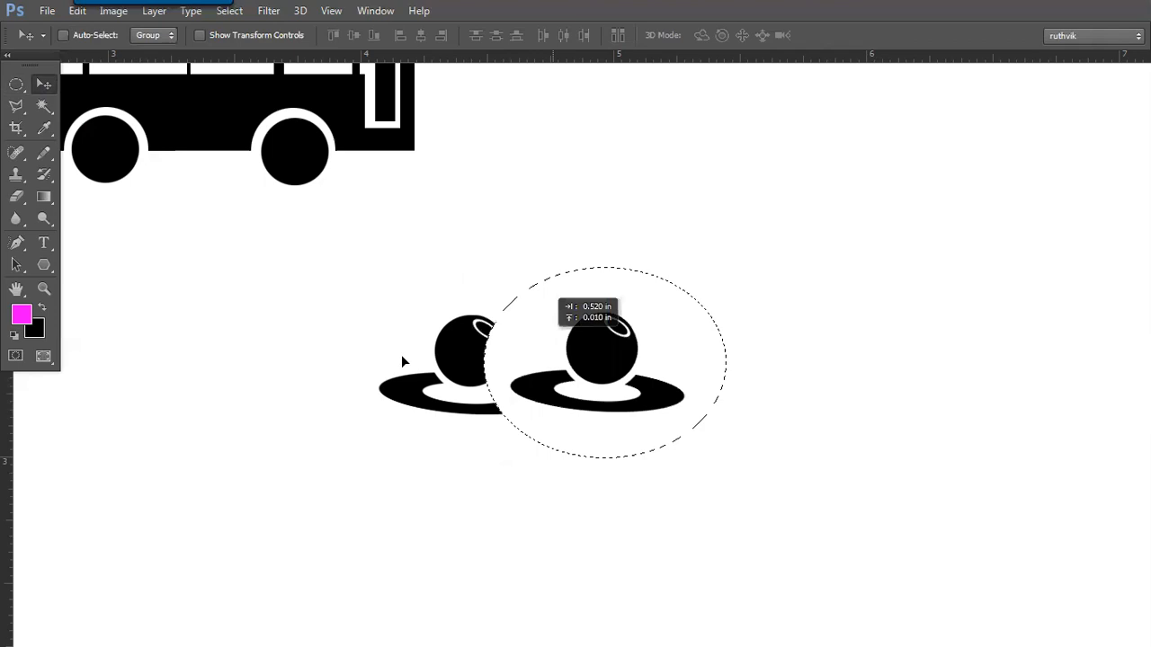
drag(402, 361, 414, 355)
drag(633, 343, 633, 337)
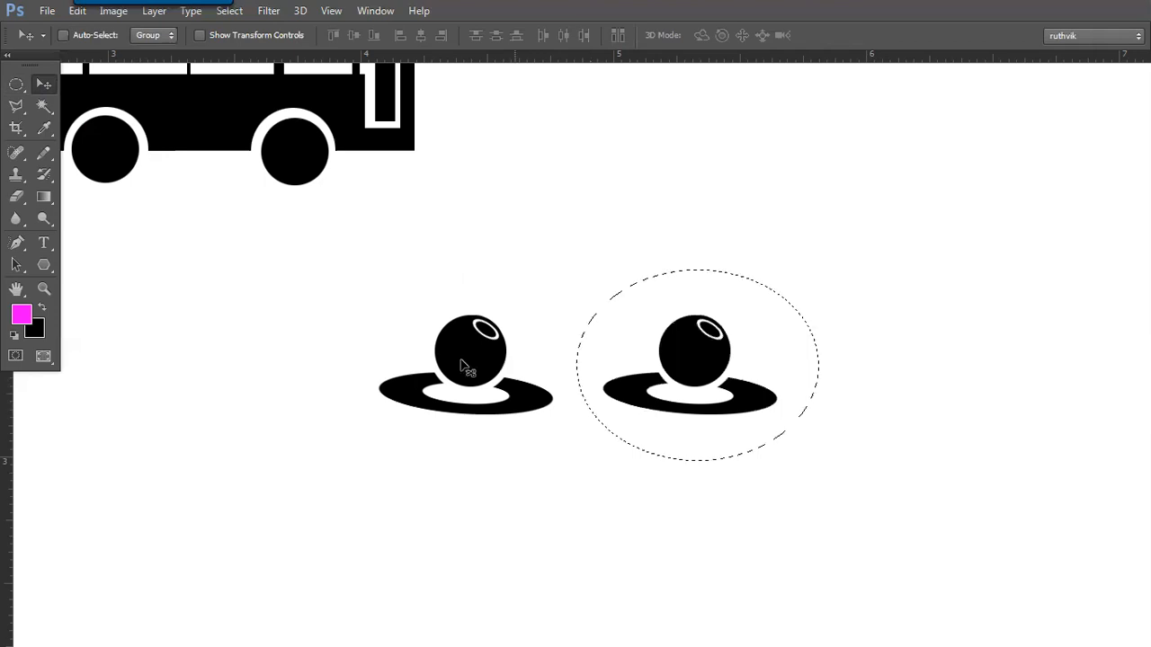
drag(644, 350, 688, 350)
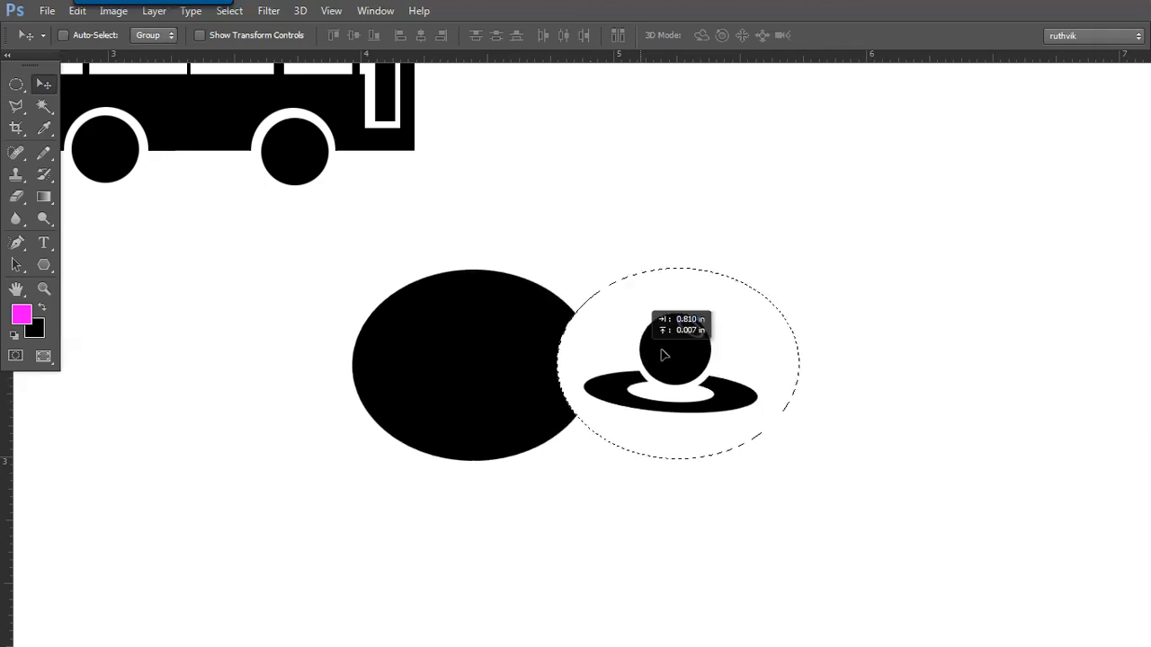
key(ctrl+z)
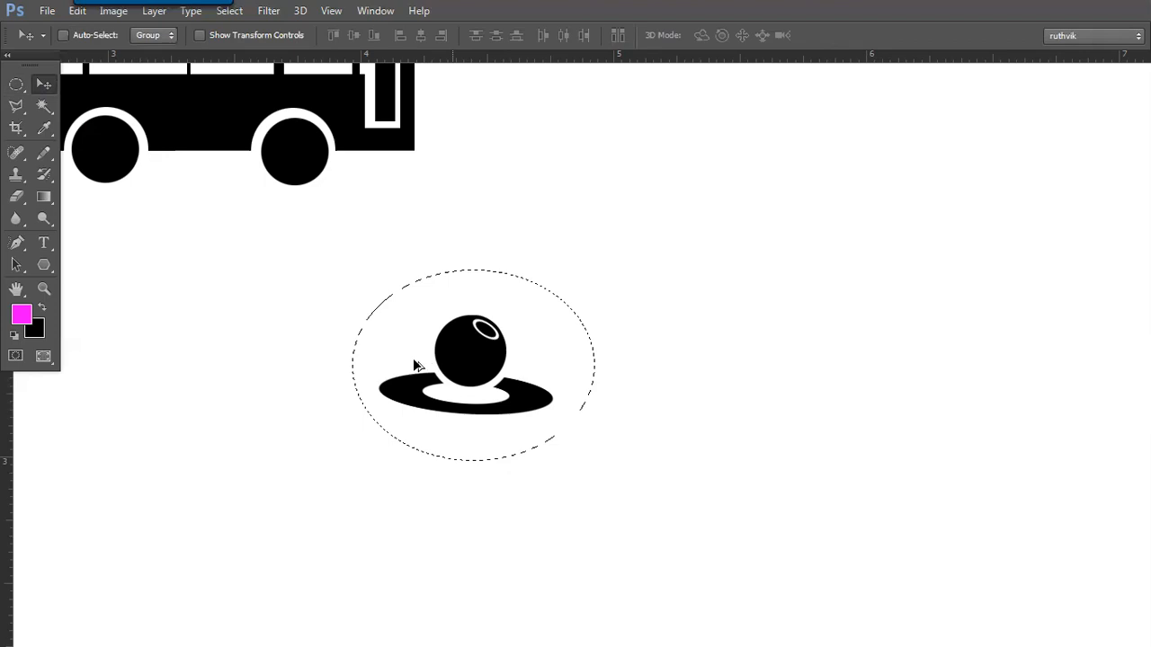
Step: Duplicate the selected logo level with the original, just to its right, and deselect the copy
drag(448, 366, 609, 378)
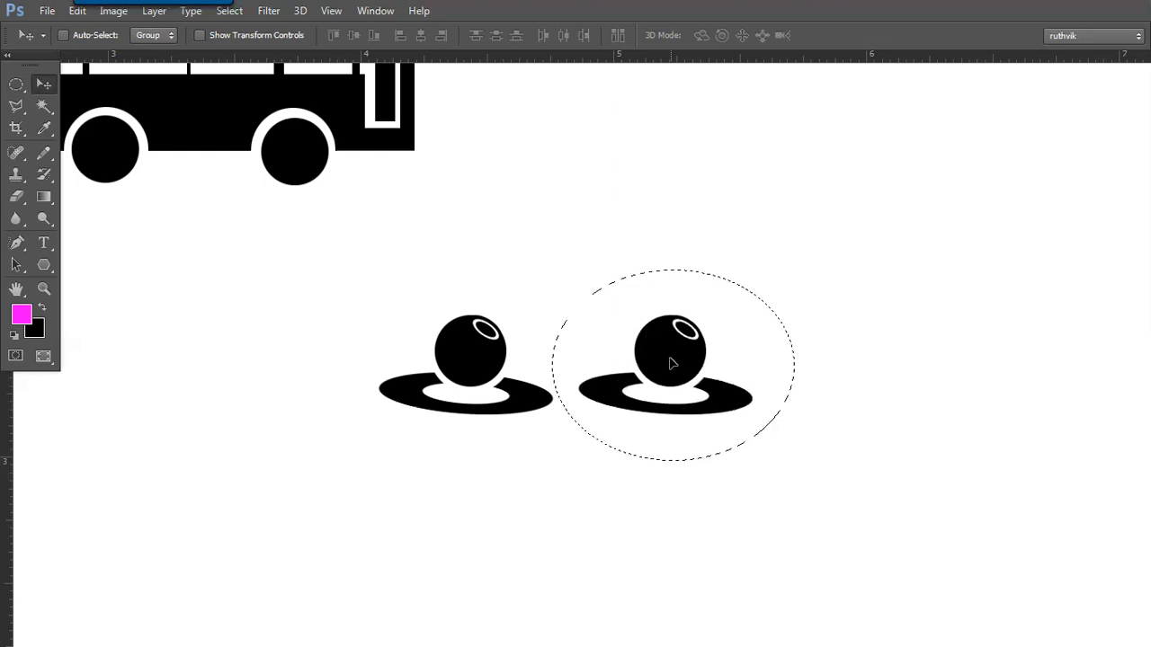
key(ctrl+d)
Step: Select the right-hand logo copy with a rectangular marquee, flip it horizontally with Free Transform, and deselect it
drag(16, 85, 130, 83)
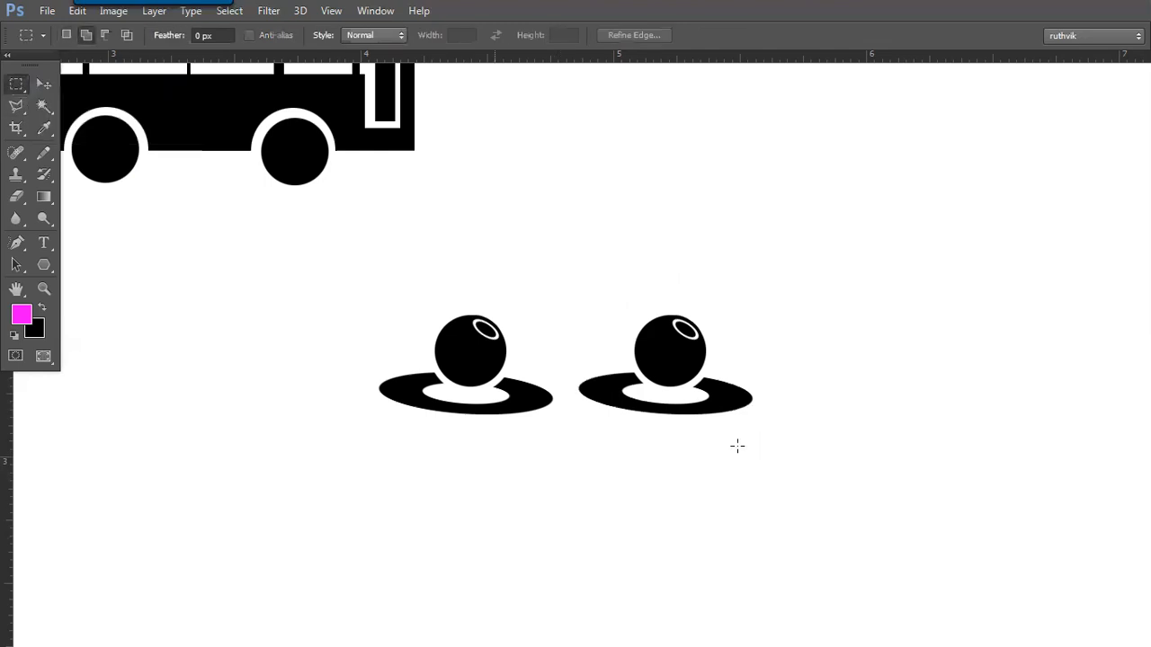
drag(571, 271, 779, 449)
right_click(693, 361)
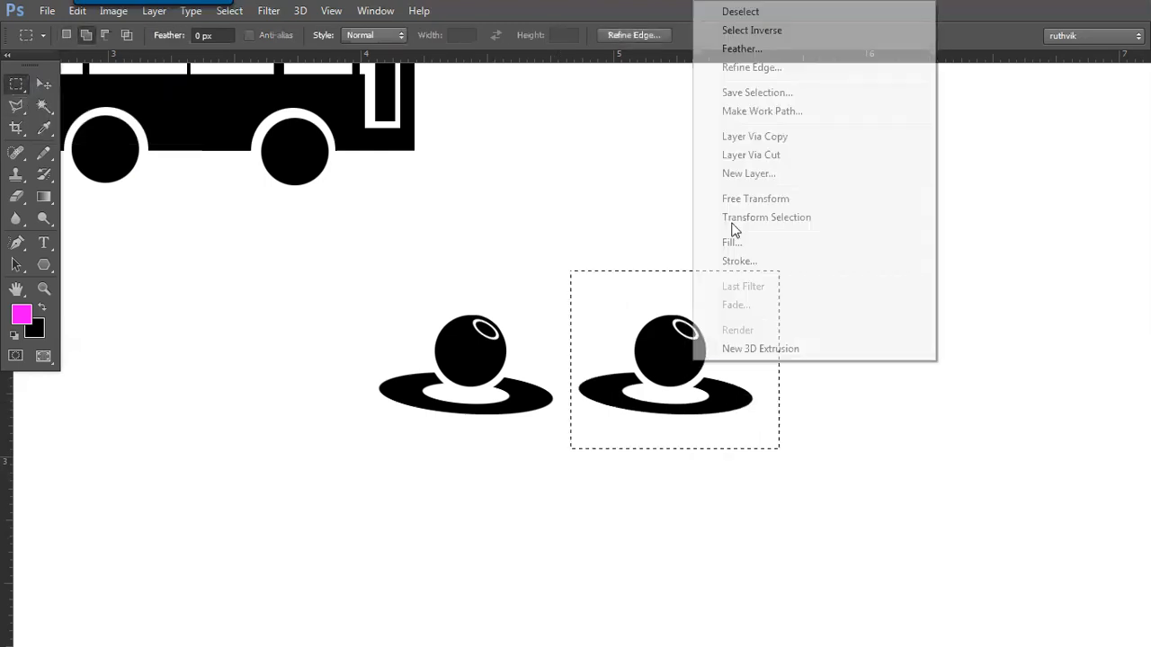
click(743, 199)
right_click(674, 329)
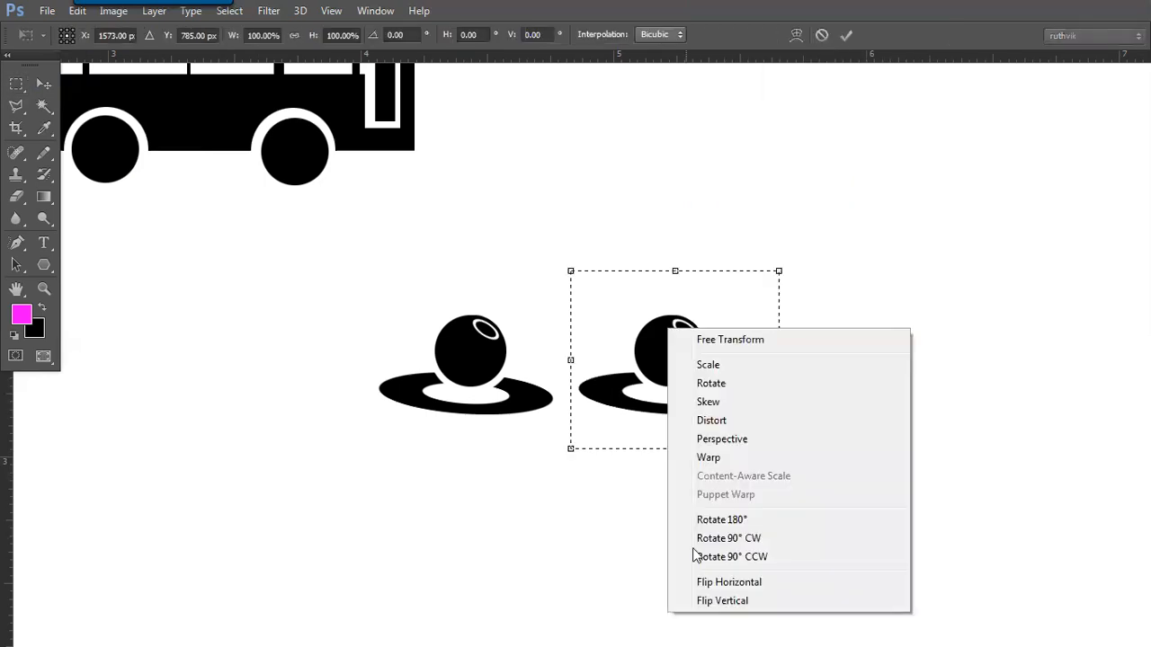
click(704, 582)
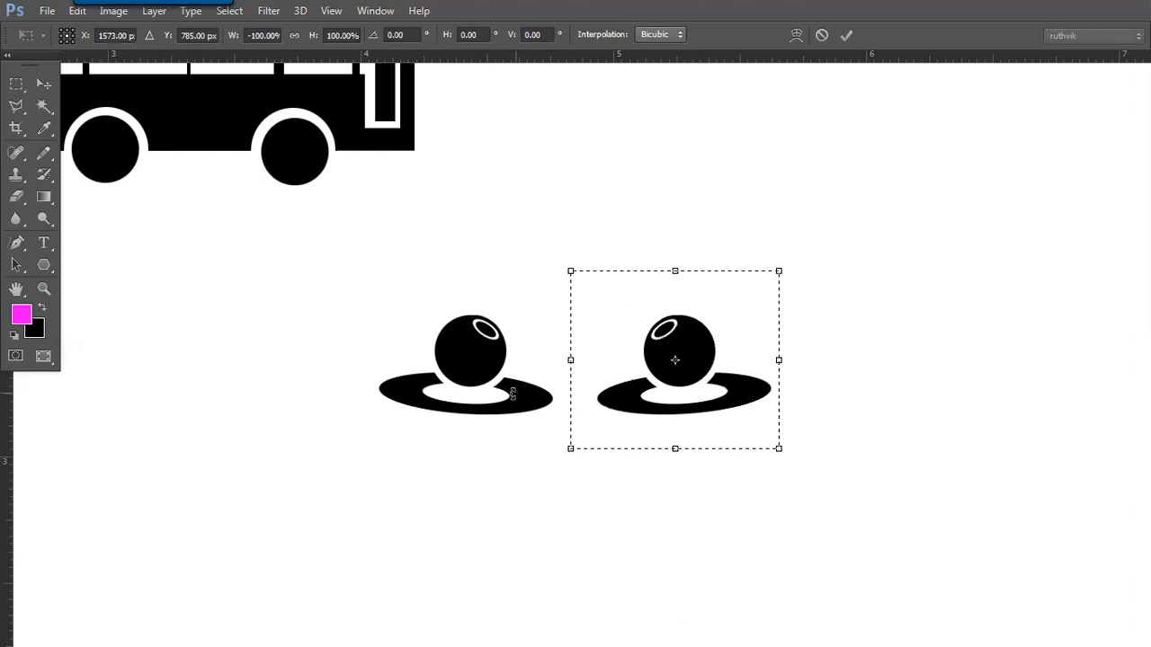
key(Return)
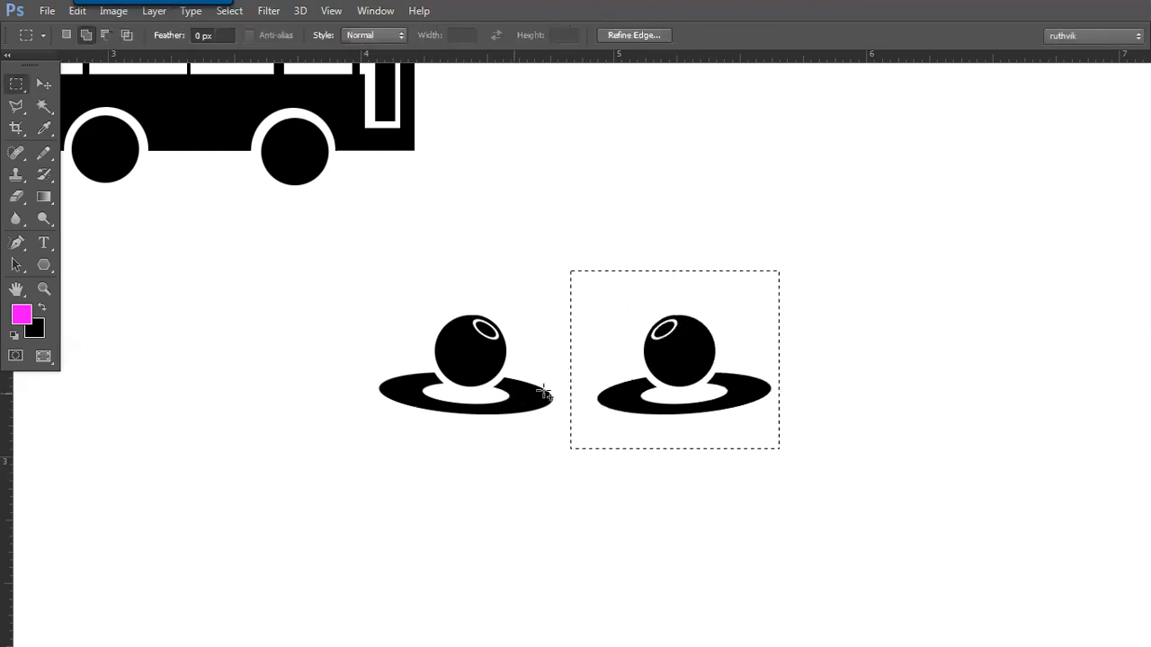
key(ctrl+d)
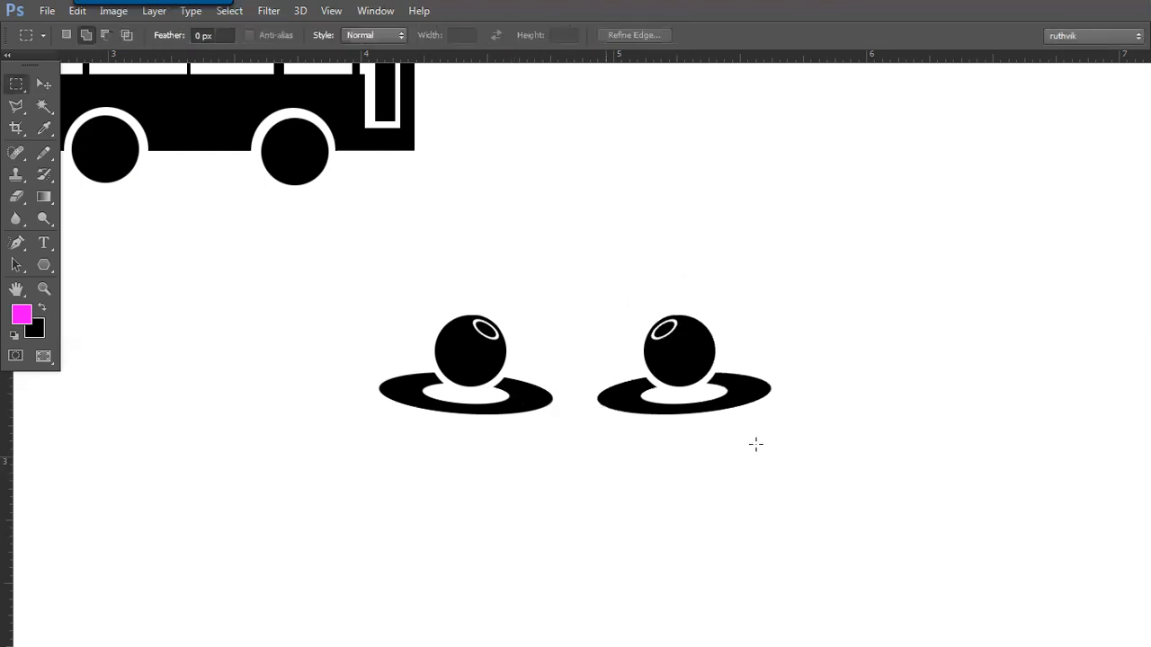
Step: Try a second horizontal flip on a rectangular selection covering most of the right-hand logo copy, and deselect it
drag(614, 277, 771, 465)
right_click(704, 354)
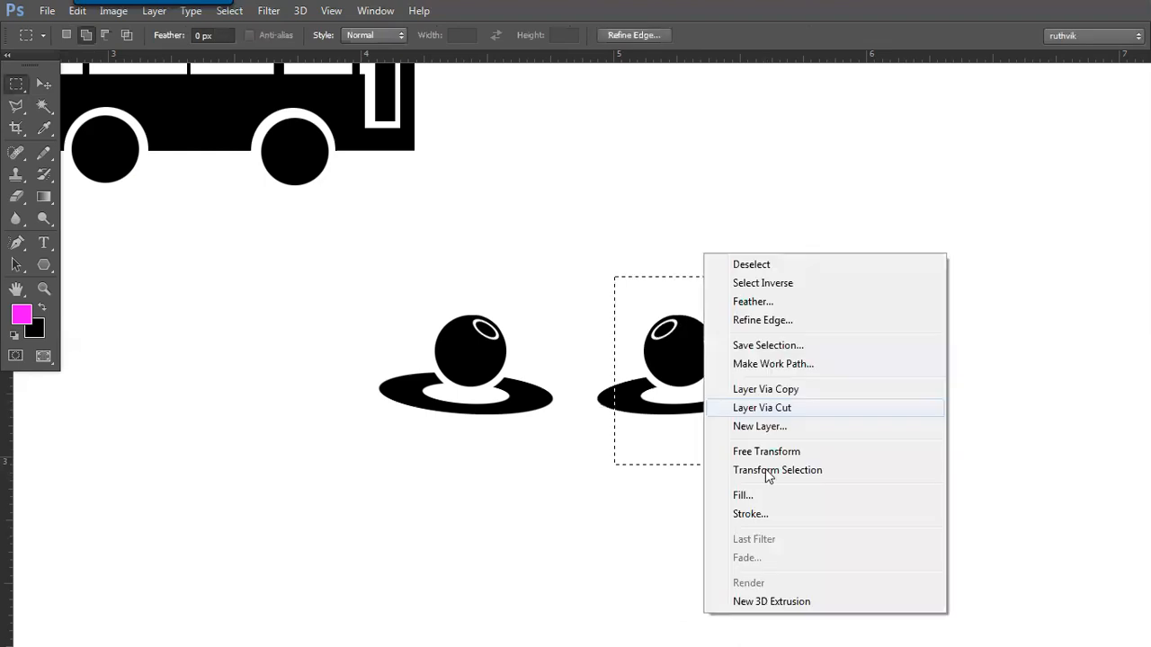
click(765, 452)
right_click(697, 384)
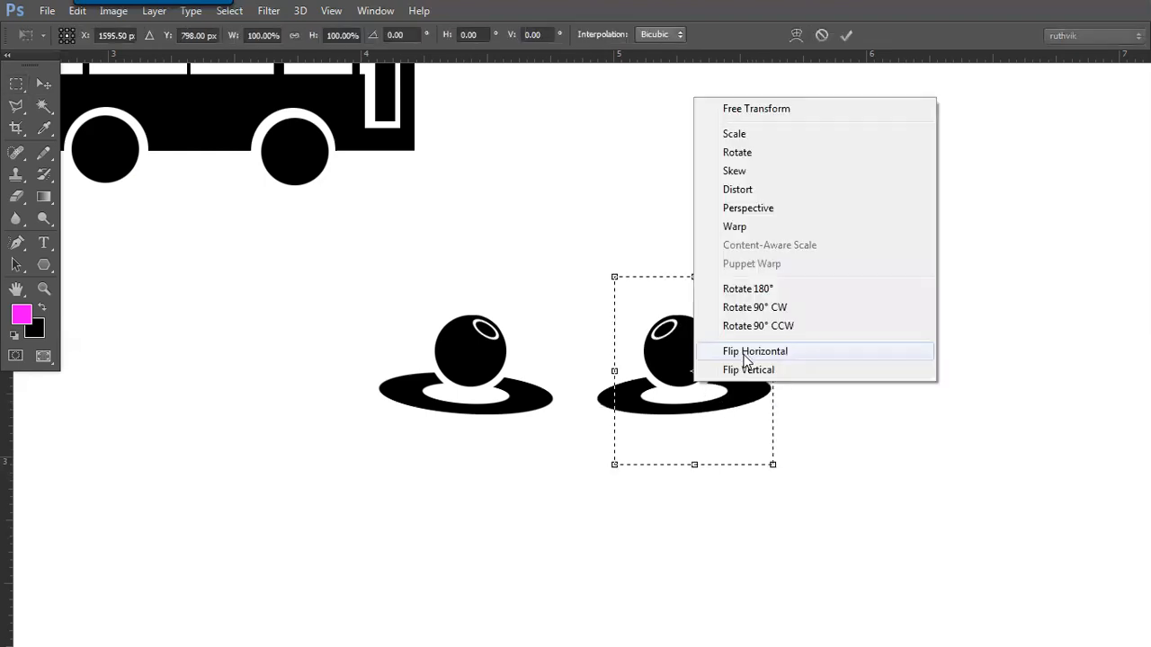
click(755, 351)
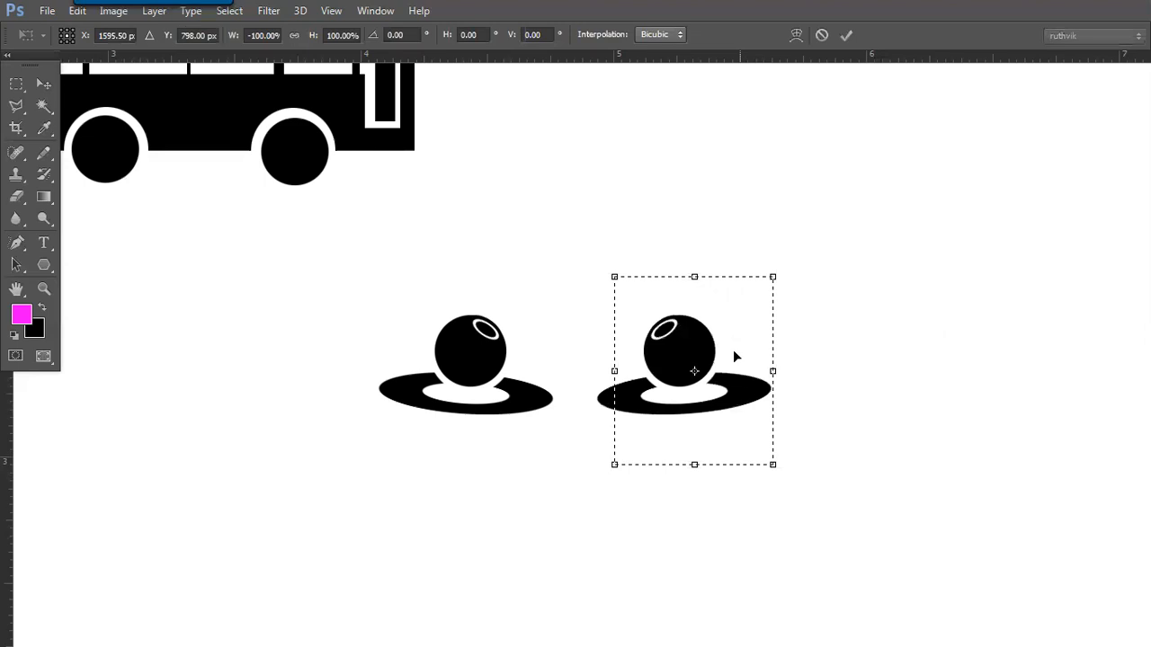
key(Return)
key(ctrl+d)
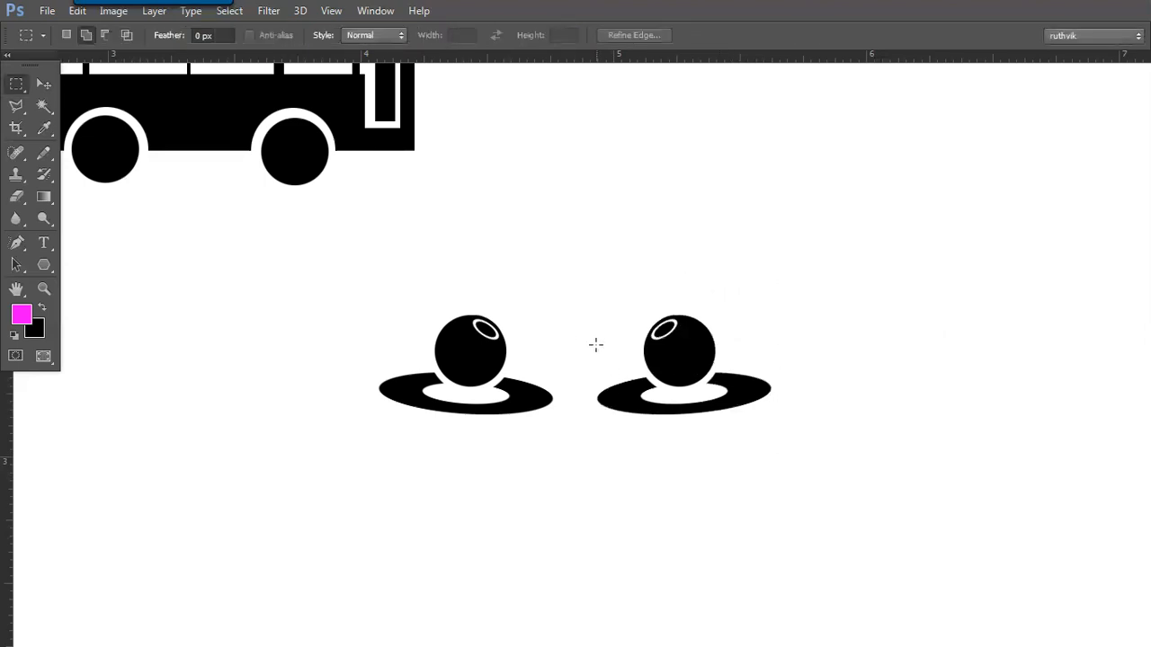
Step: Try filling a thin rectangular strip across the bases of both logos with black, and undo it
drag(523, 394, 512, 235)
drag(340, 311, 783, 331)
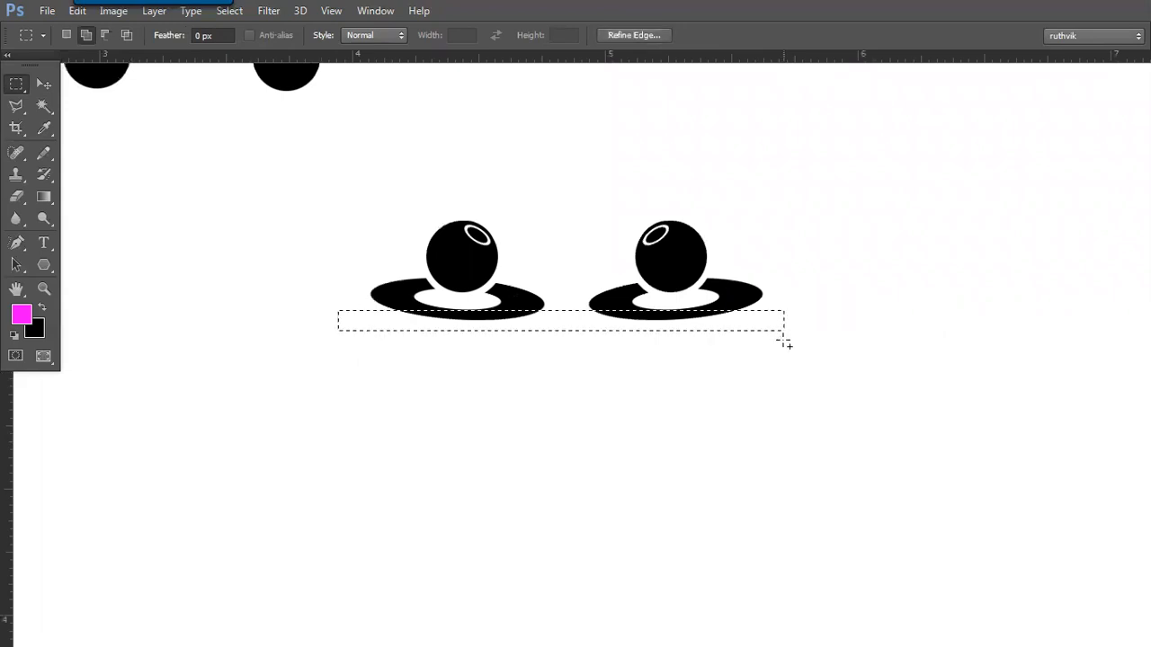
key(ctrl+BackSpace)
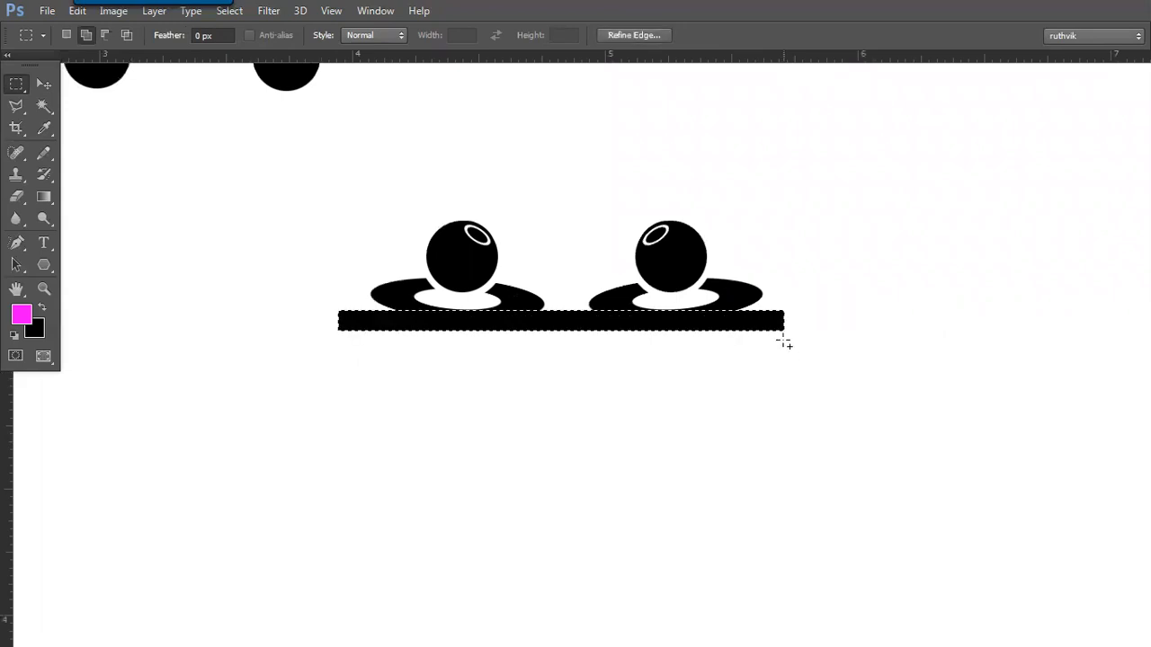
key(ctrl+d)
key(ctrl+alt+z)
key(ctrl+alt+z)
key(ctrl+alt+z)
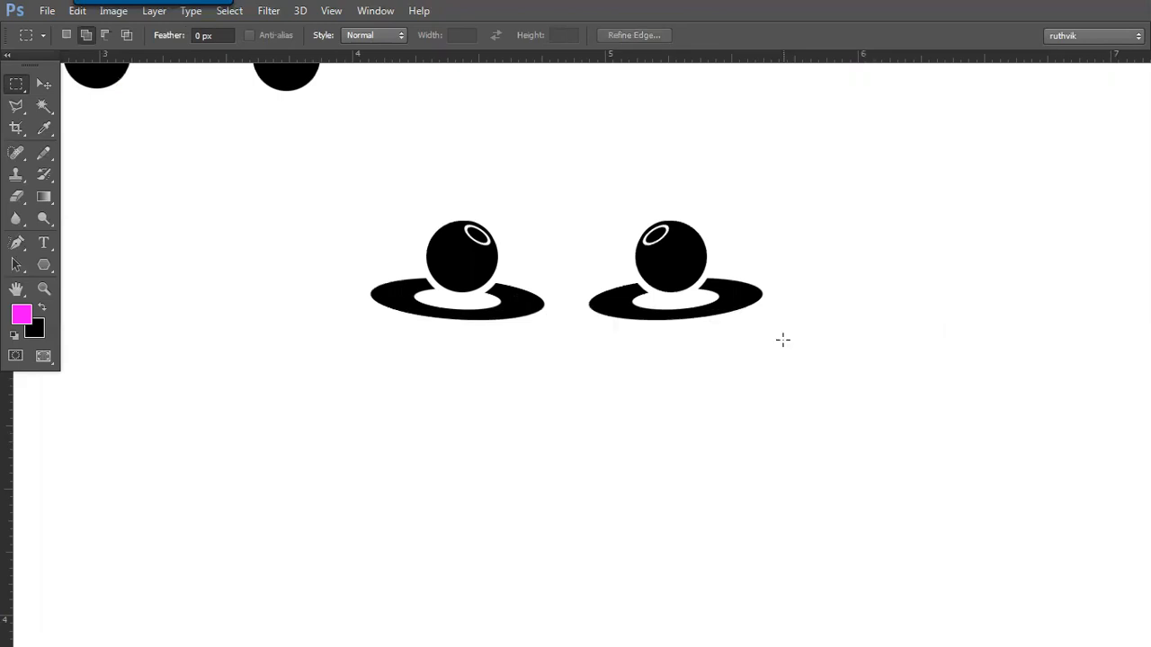
key(space)
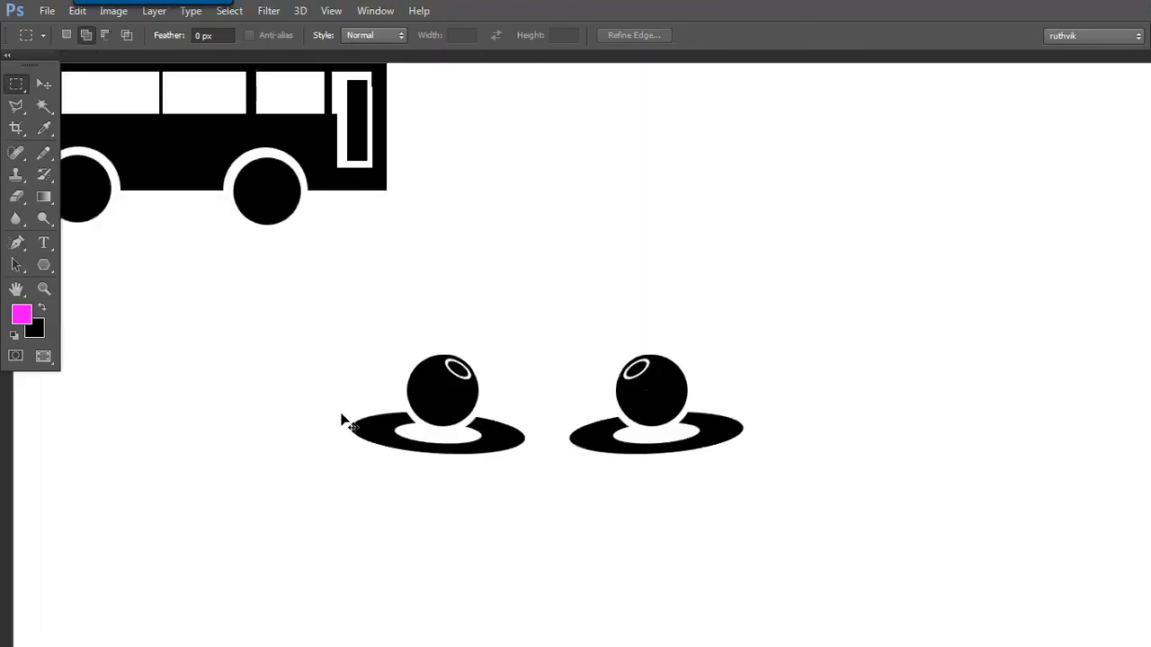
key(ctrl+minus)
key(ctrl+minus)
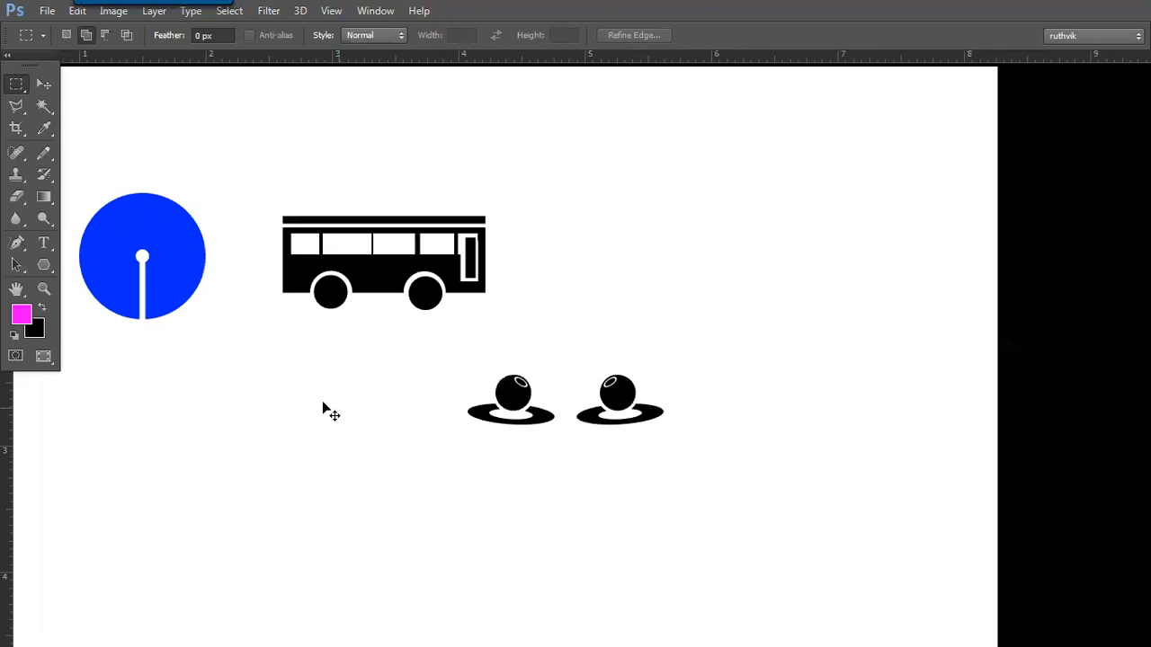
key(ctrl+minus)
key(ctrl+plus)
key(ctrl+plus)
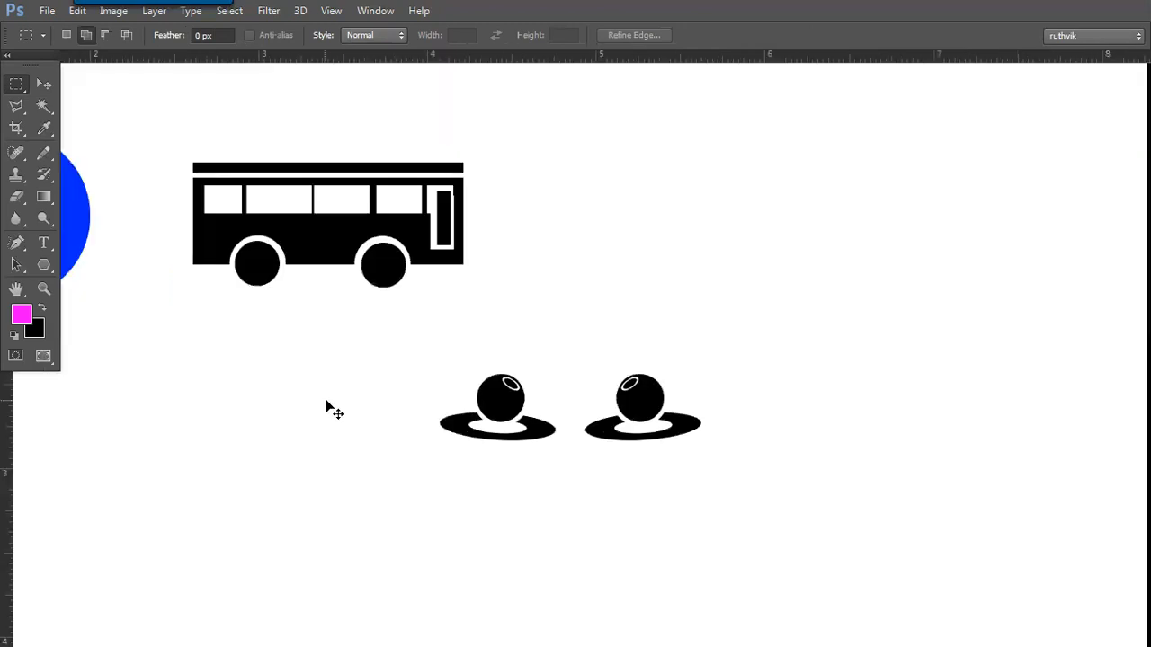
key(ctrl+plus)
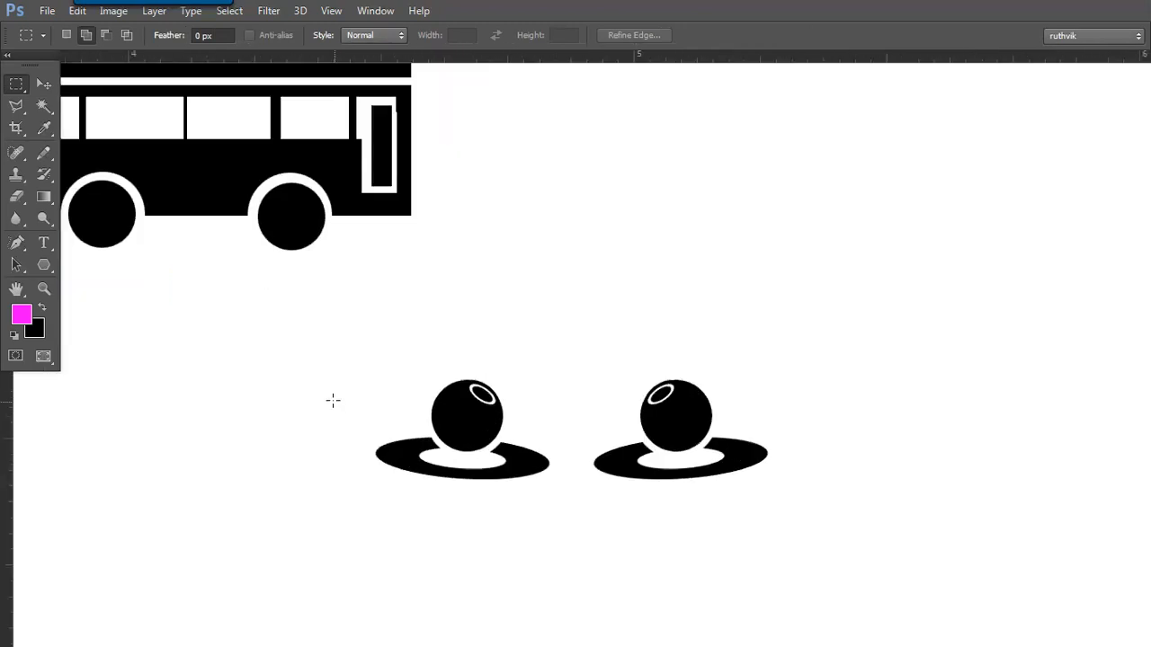
drag(236, 437, 362, 381)
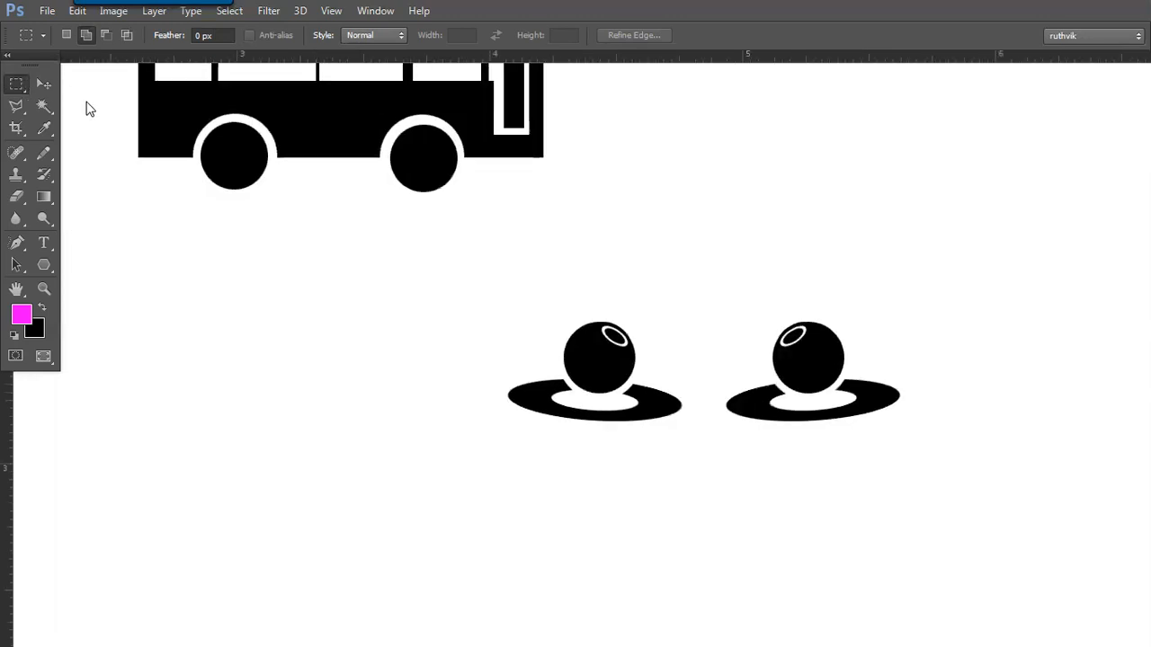
Step: Draw a circular selection about 0.637 in wide with the Elliptical Marquee tool in the empty area below the bus
right_click(16, 84)
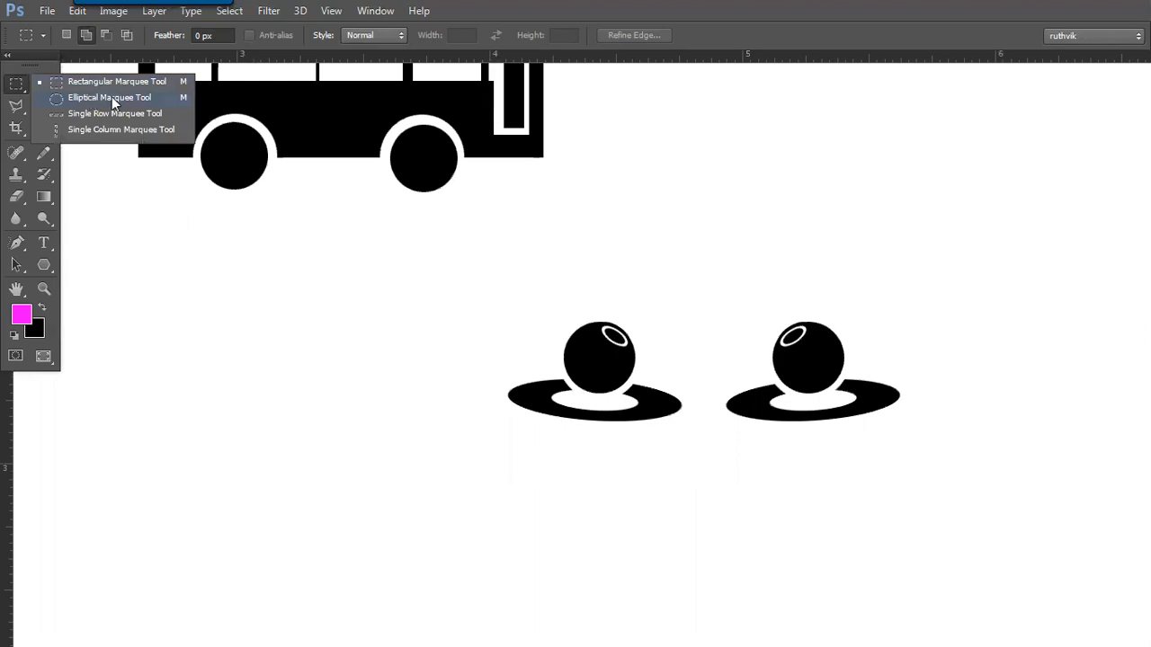
click(111, 96)
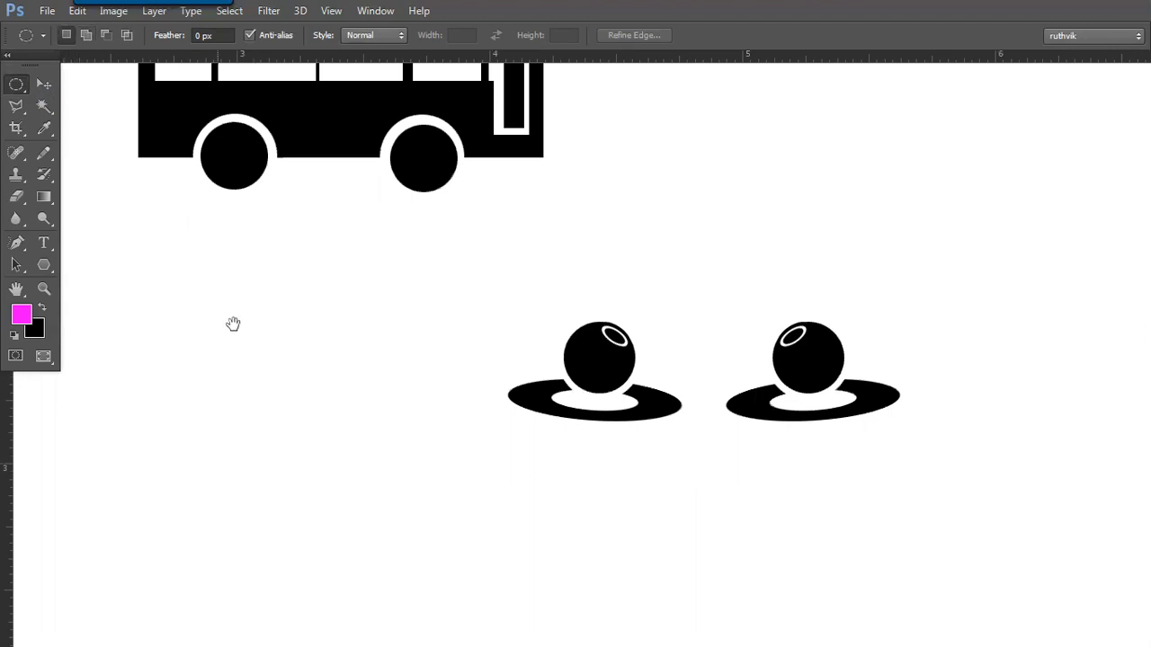
drag(231, 324, 267, 315)
right_click(20, 88)
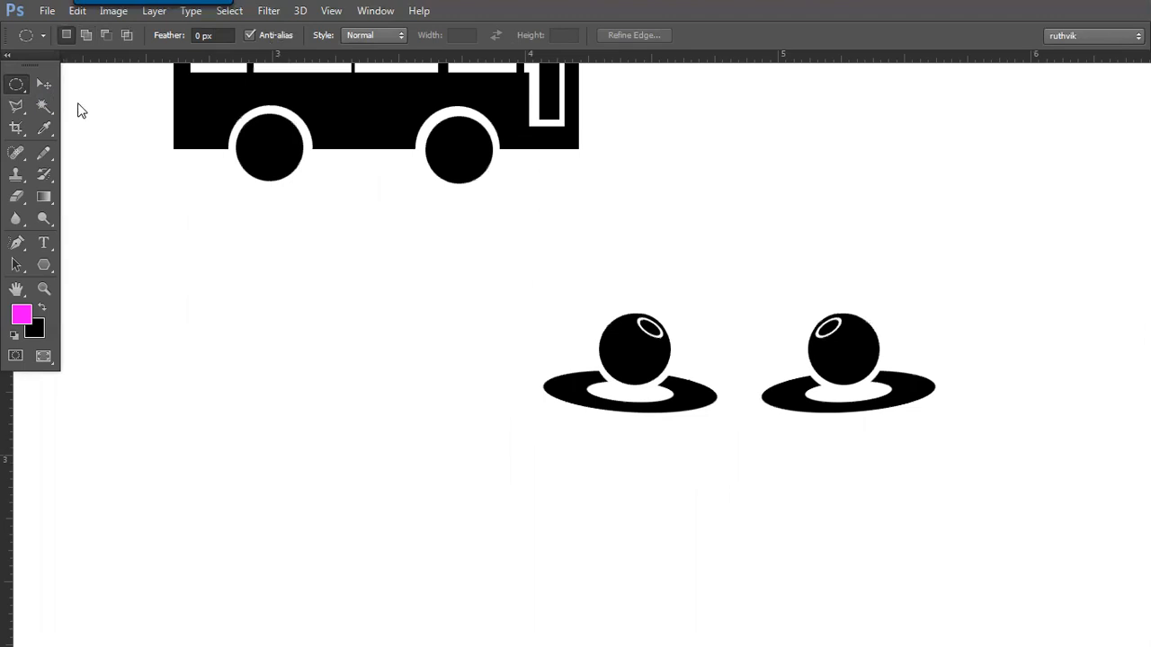
click(80, 98)
drag(191, 286, 364, 436)
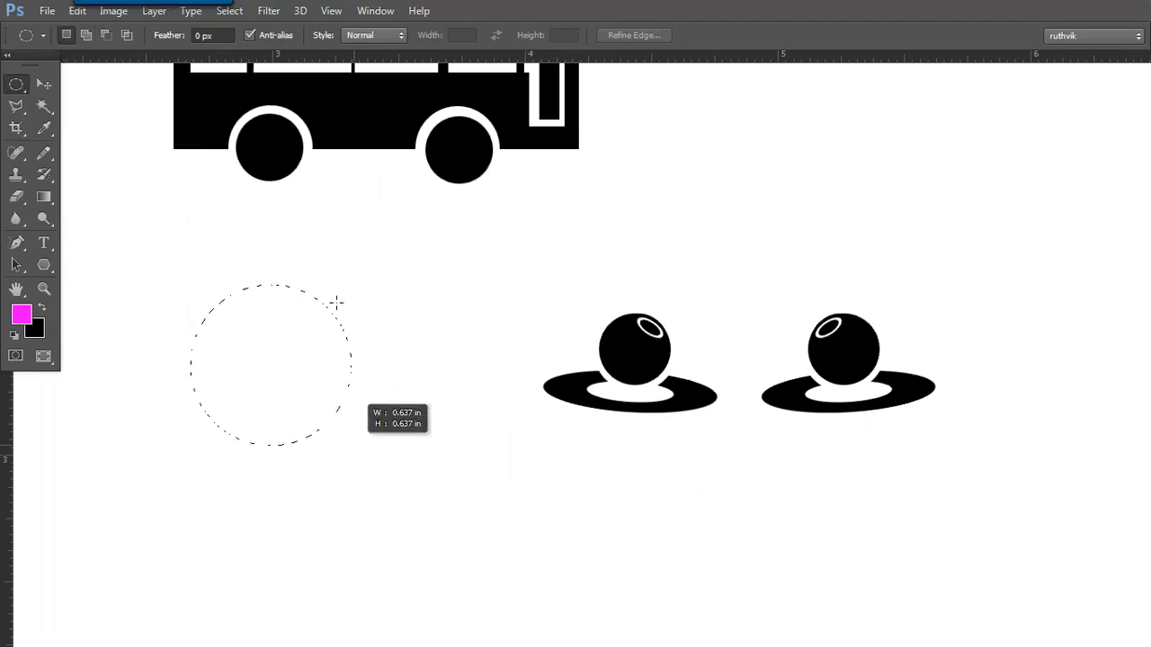
Step: Subtract a small horizontal oval near the circle selection's upper right, fill the remainder with black, and deselect
drag(271, 303, 314, 384)
drag(297, 333, 321, 334)
drag(333, 376, 333, 377)
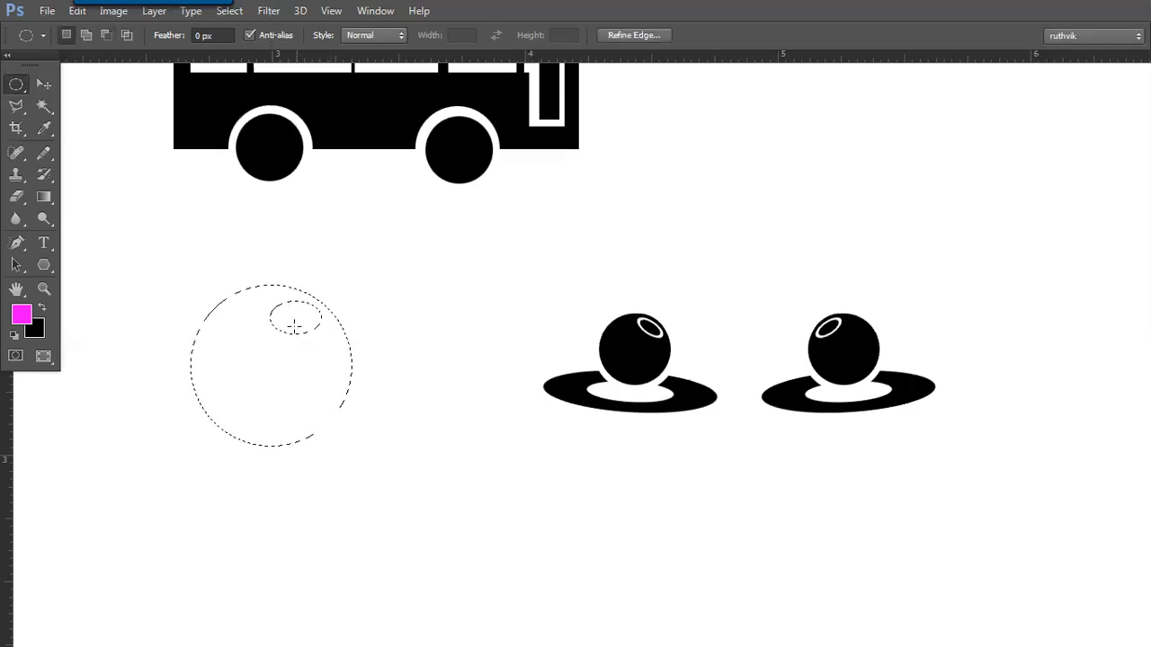
key(ctrl+BackSpace)
key(ctrl+d)
Step: Select the white oval in the large ball with an elliptical marquee, rotate it clockwise about 24 degrees with Free Transform, and deselect
drag(265, 297, 324, 340)
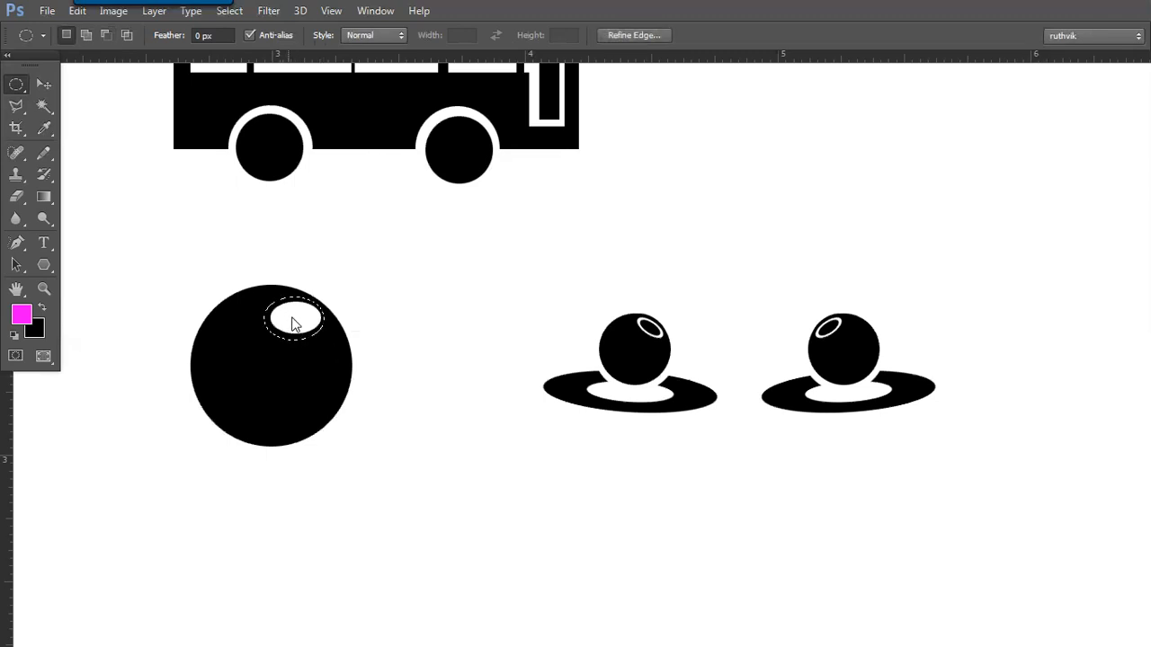
right_click(293, 323)
click(338, 450)
drag(358, 295, 284, 427)
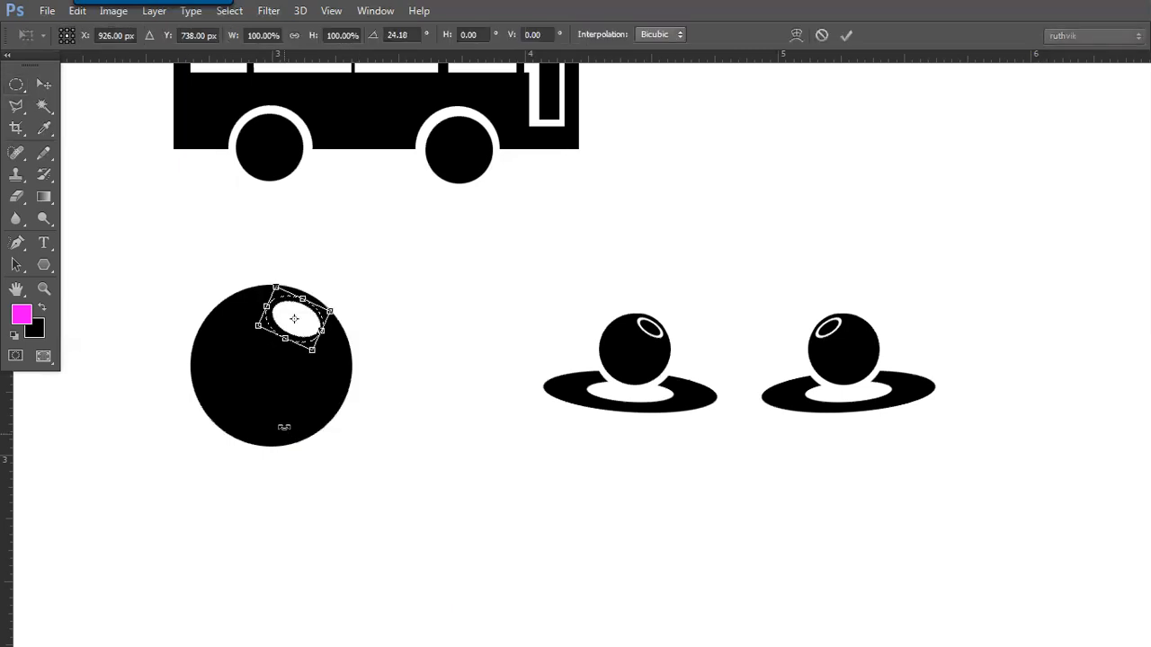
key(Return)
key(ctrl+d)
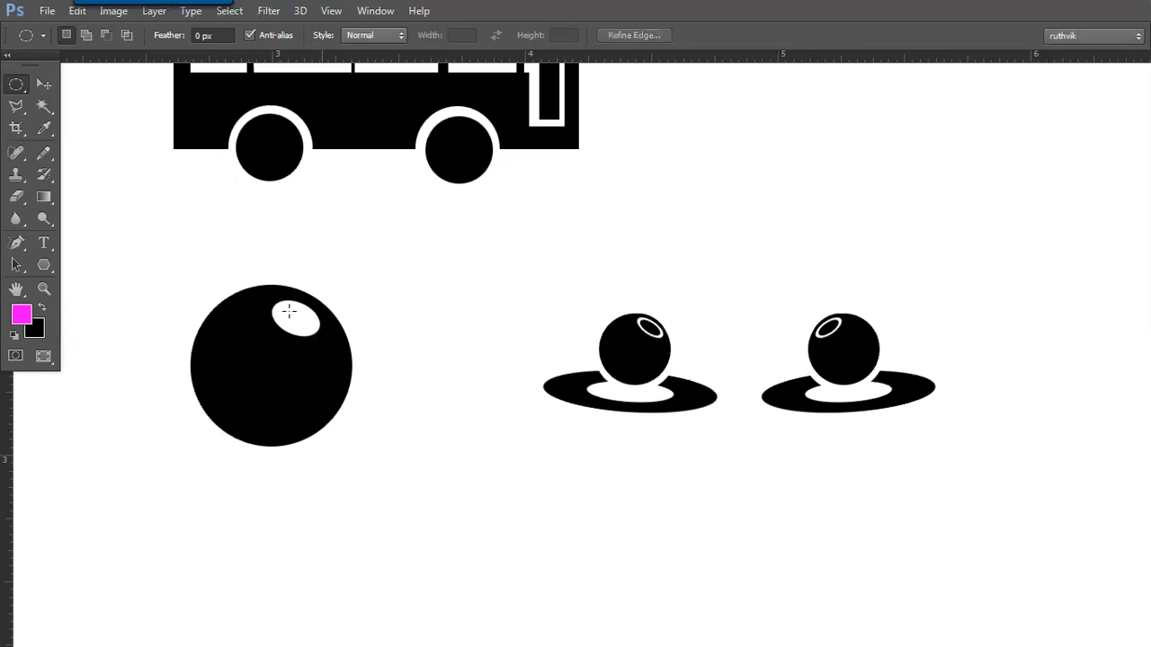
Step: Reselect the oval, shrink the selection to about 47% with Transform Selection, and fill it with black toward the white highlight's lower right
key(ctrl+shift+d)
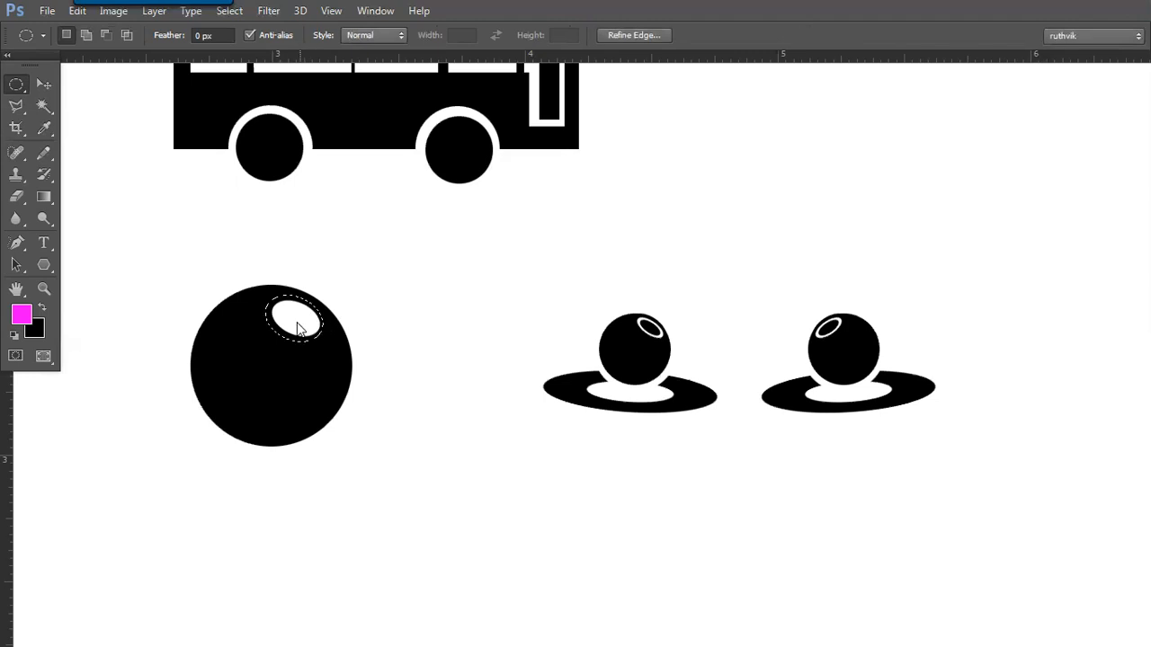
right_click(298, 329)
click(329, 470)
drag(265, 343, 282, 331)
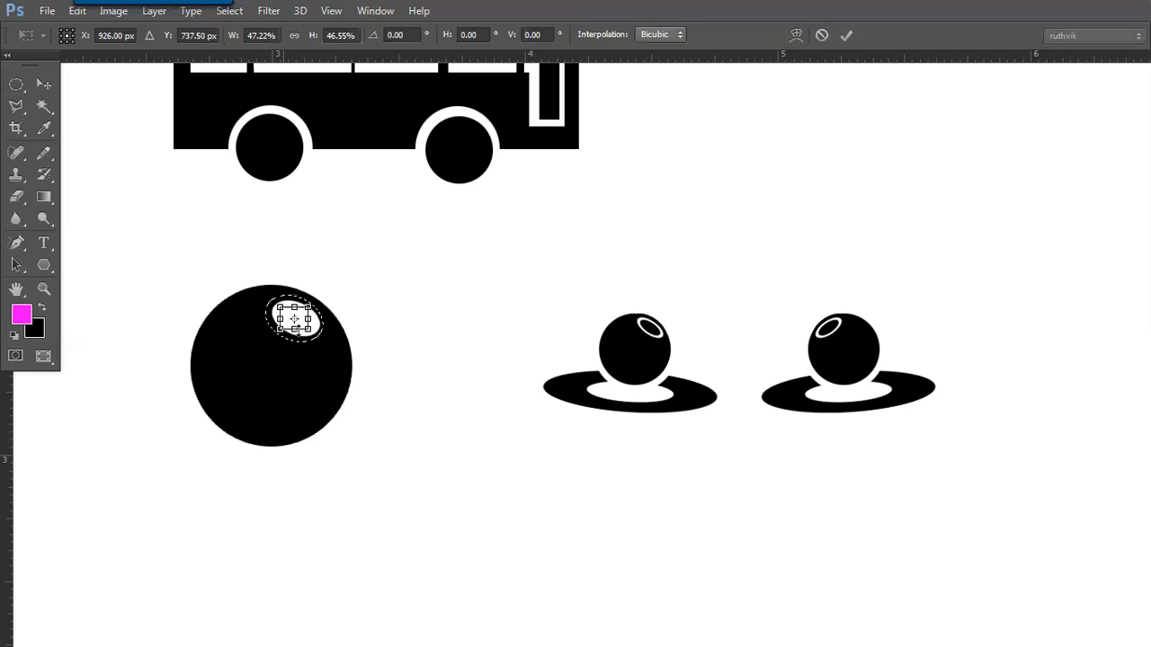
key(Return)
drag(297, 325, 308, 330)
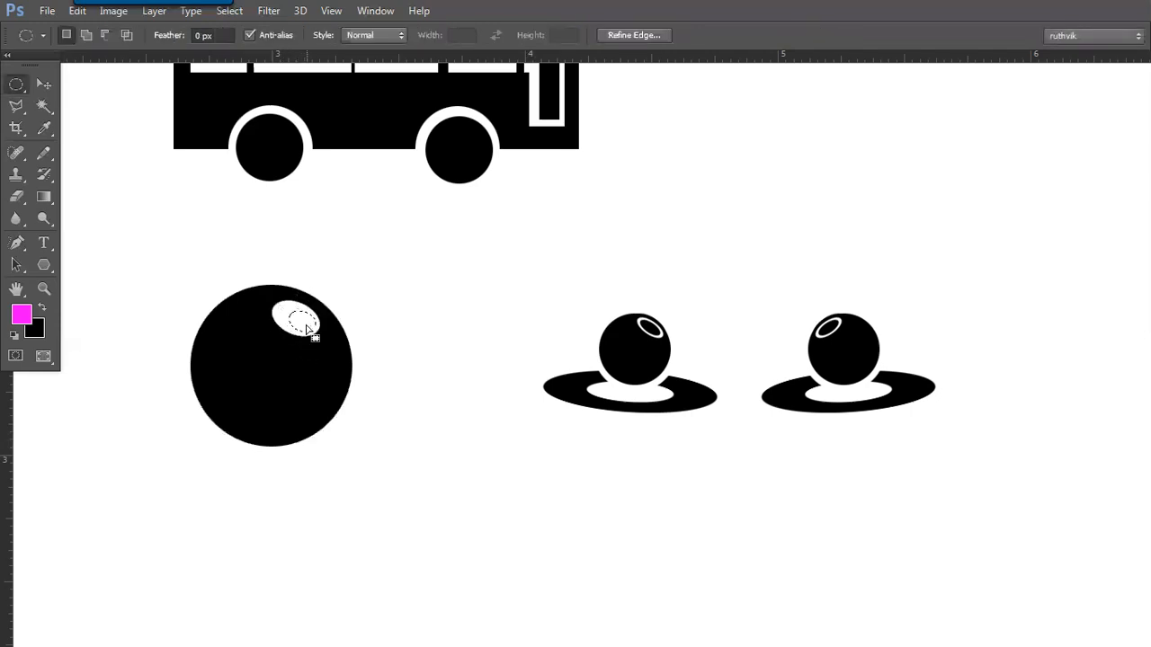
key(ctrl+BackSpace)
key(ctrl+d)
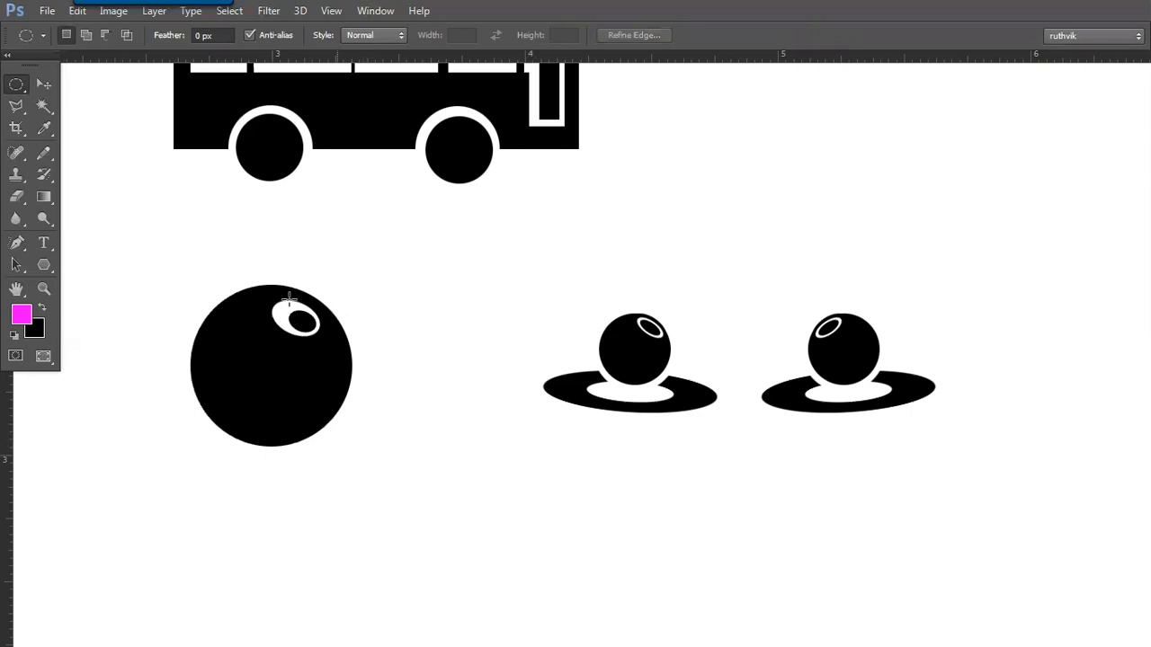
Step: Select the whole highlight with an elliptical marquee and move it to the lower-right part of the large ball
drag(284, 320, 317, 331)
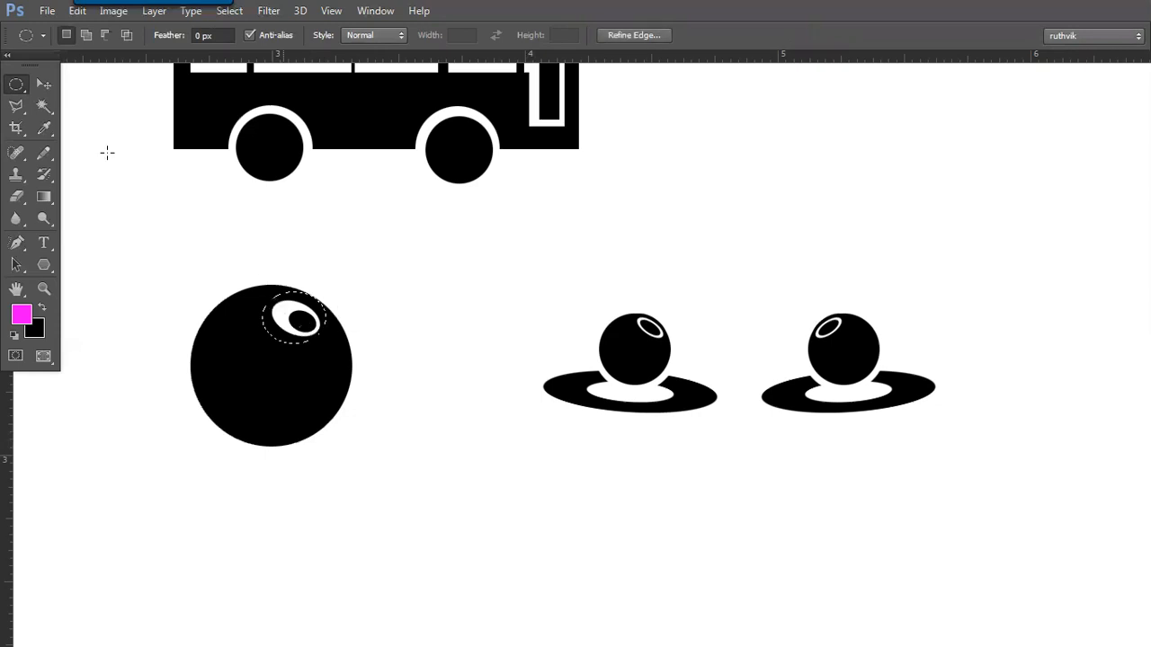
click(45, 86)
drag(290, 328, 285, 368)
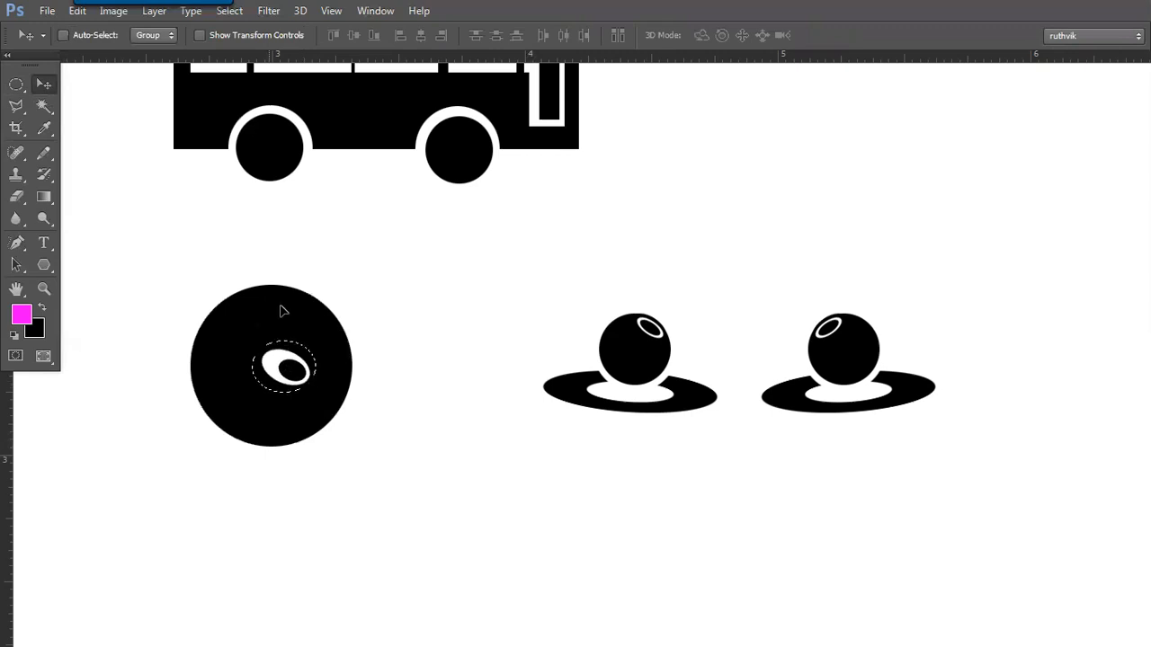
drag(283, 376, 302, 412)
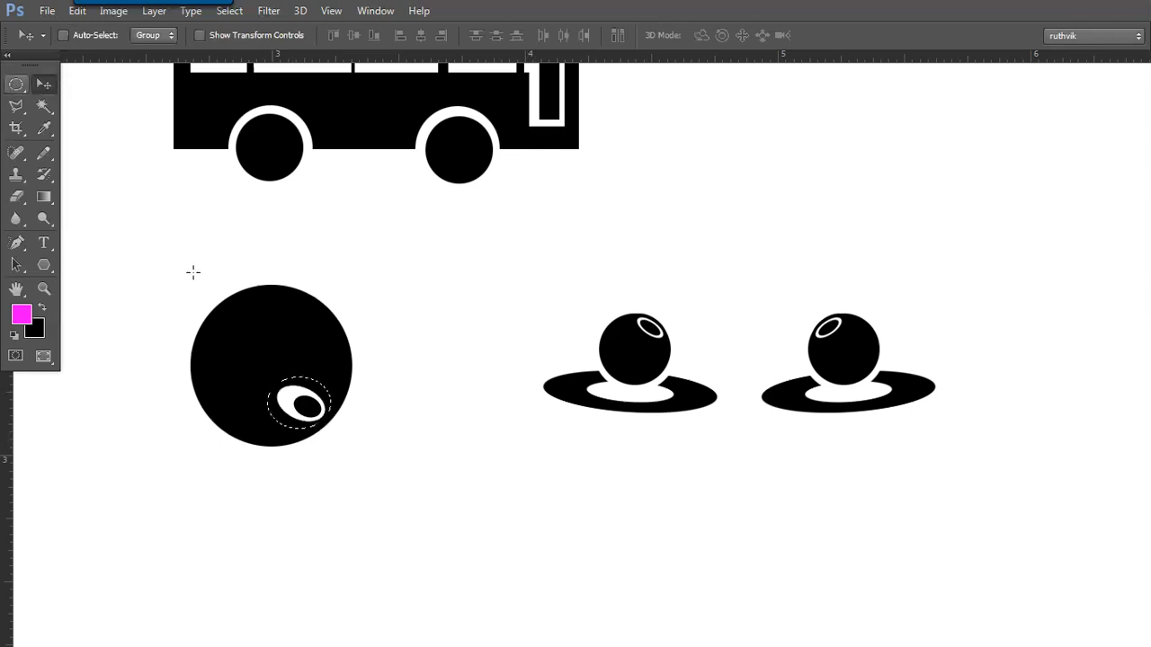
Step: Rotate the selected highlight further clockwise with Free Transform so it stands more upright, and deselect it
key(m)
right_click(287, 400)
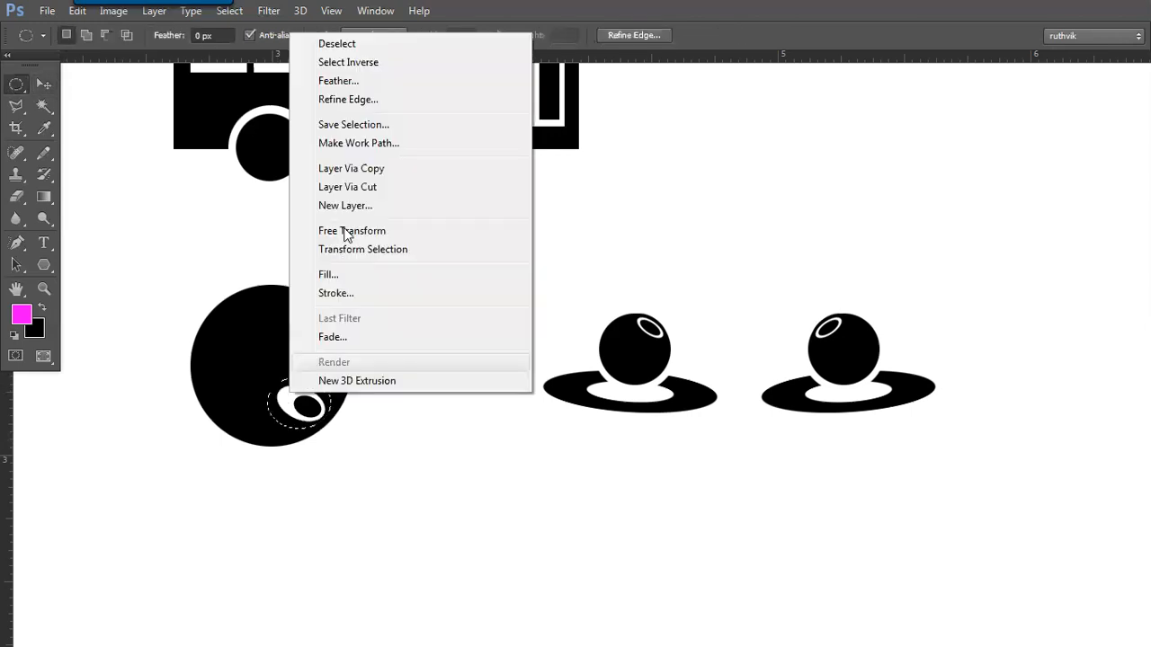
click(341, 230)
drag(359, 316, 365, 366)
key(Return)
key(ctrl+d)
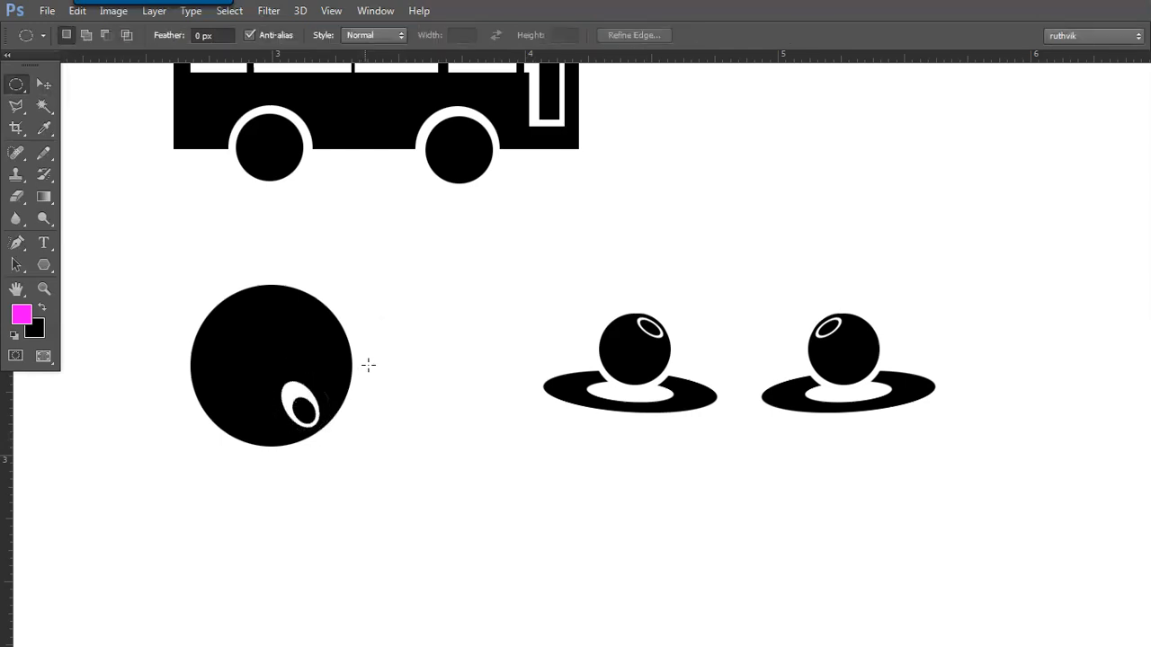
Step: Select the large ball with an elliptical marquee about 0.81 by 0.79 in and place a duplicate level to its left
drag(163, 265, 369, 466)
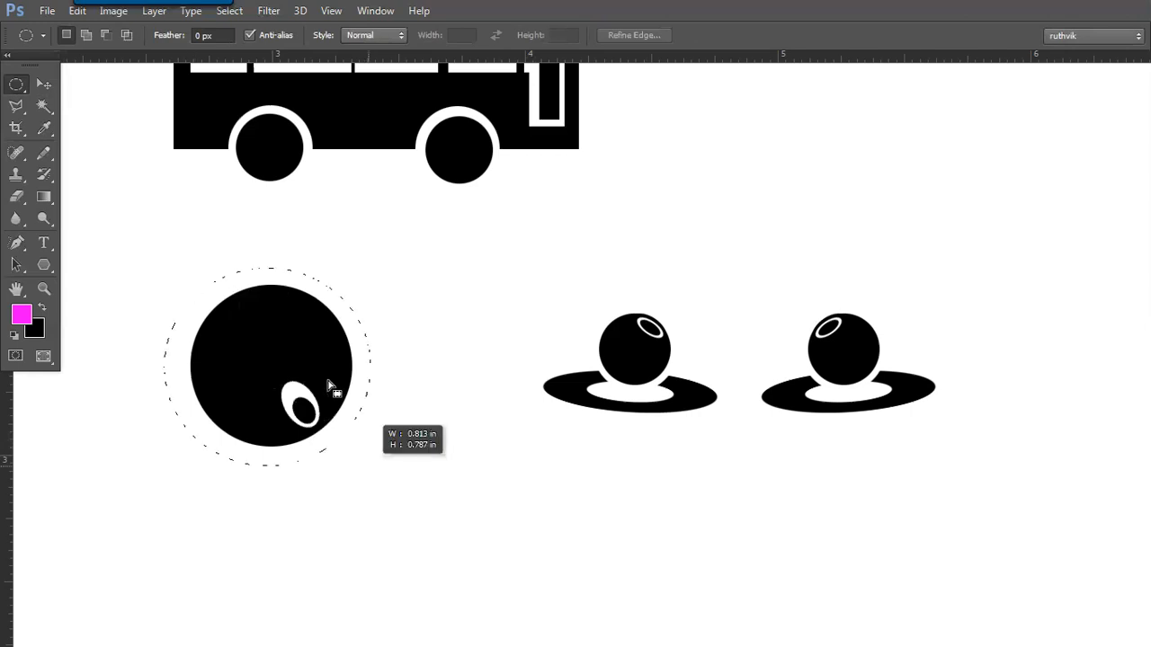
drag(330, 387, 328, 385)
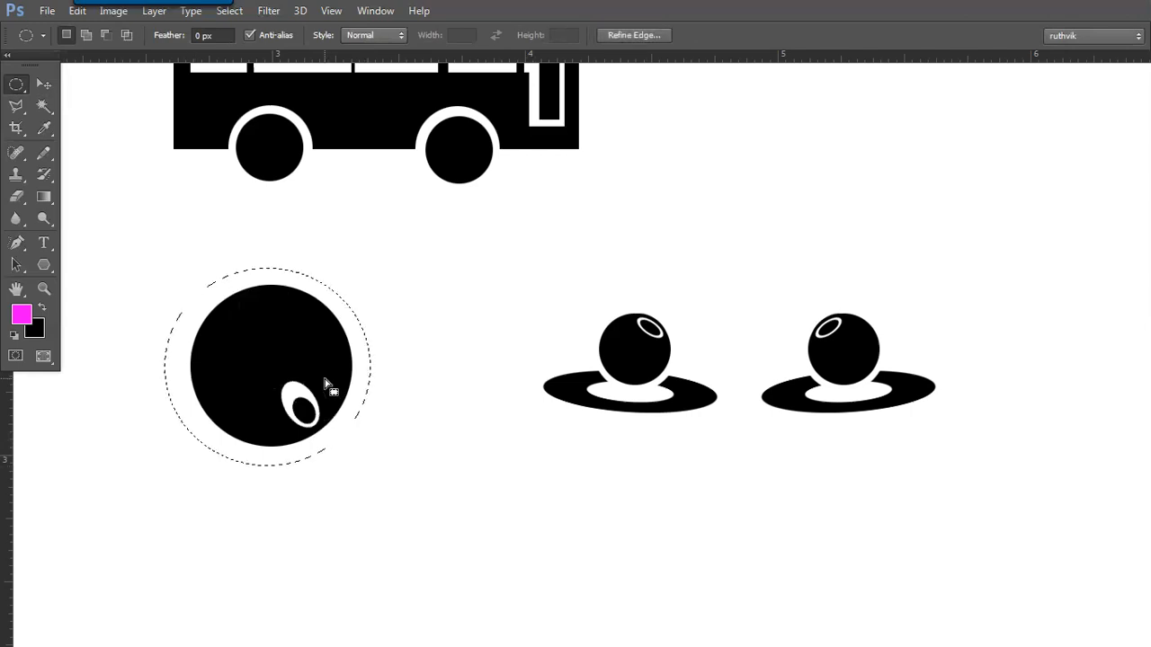
drag(253, 367, 370, 374)
key(ctrl+z)
click(38, 84)
drag(241, 340, 424, 380)
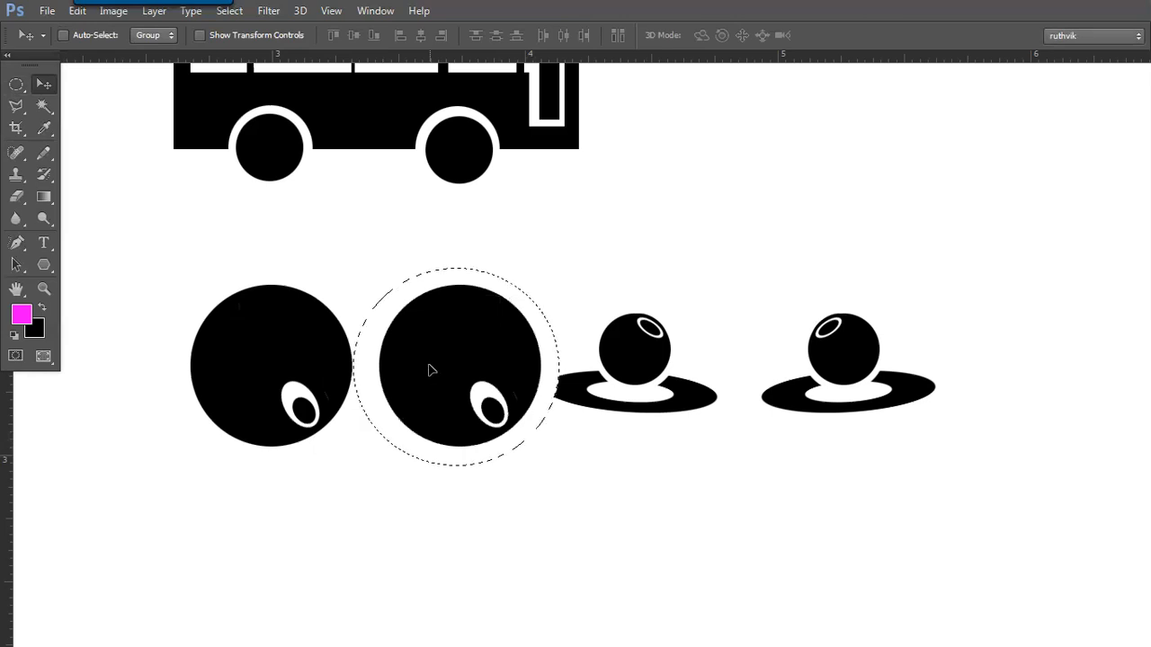
drag(131, 360, 96, 373)
scroll(275, 390, left, 3)
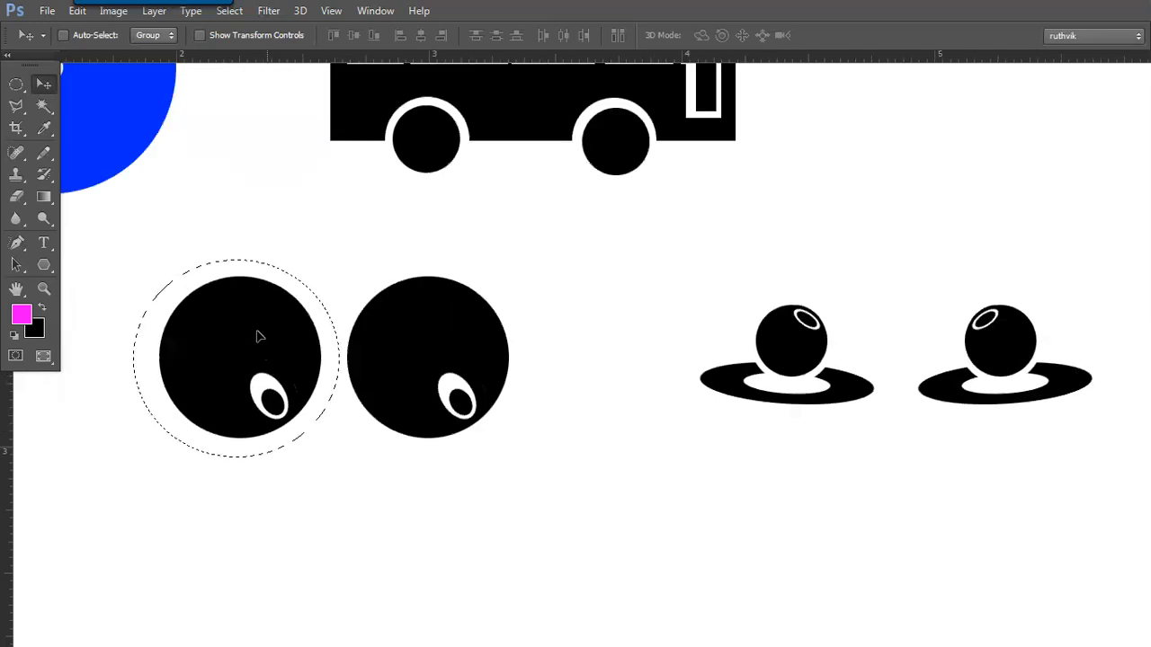
Step: Flip the left-hand ball copy horizontally with Free Transform, deselect it, and restore its selection
key(m)
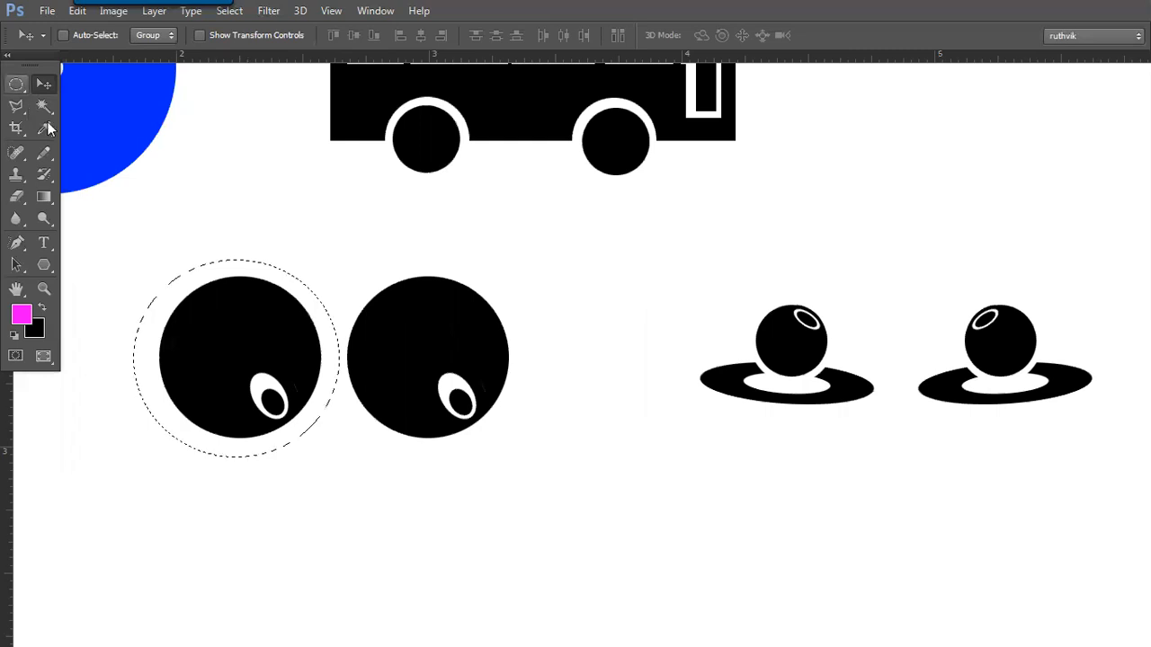
right_click(216, 349)
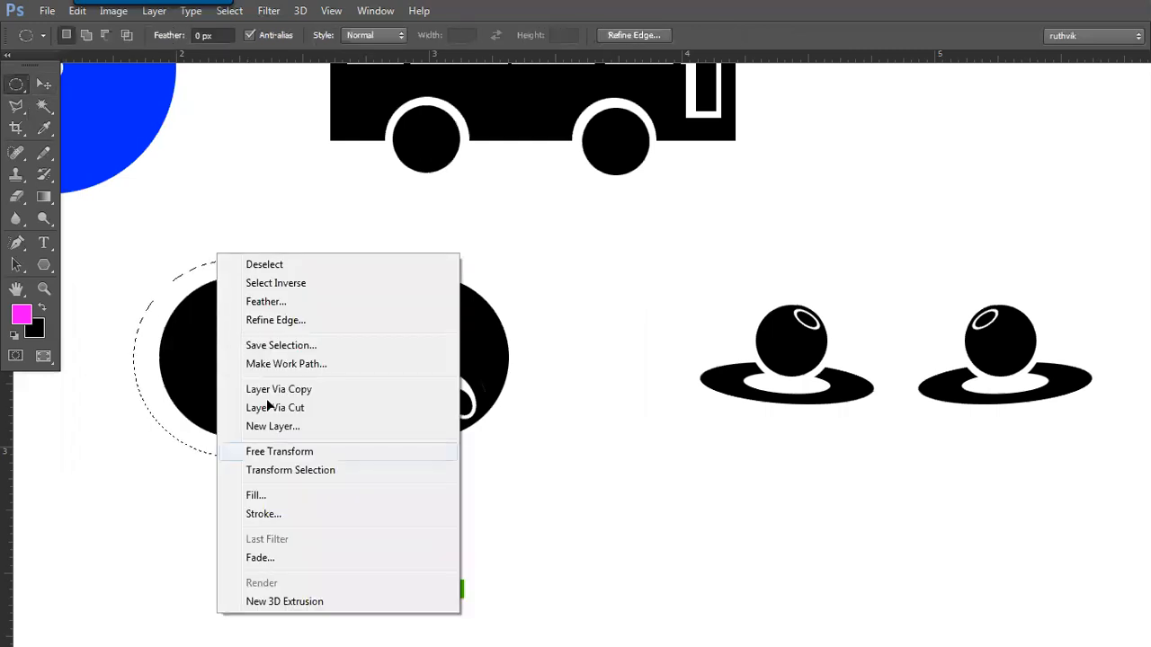
click(269, 451)
right_click(268, 357)
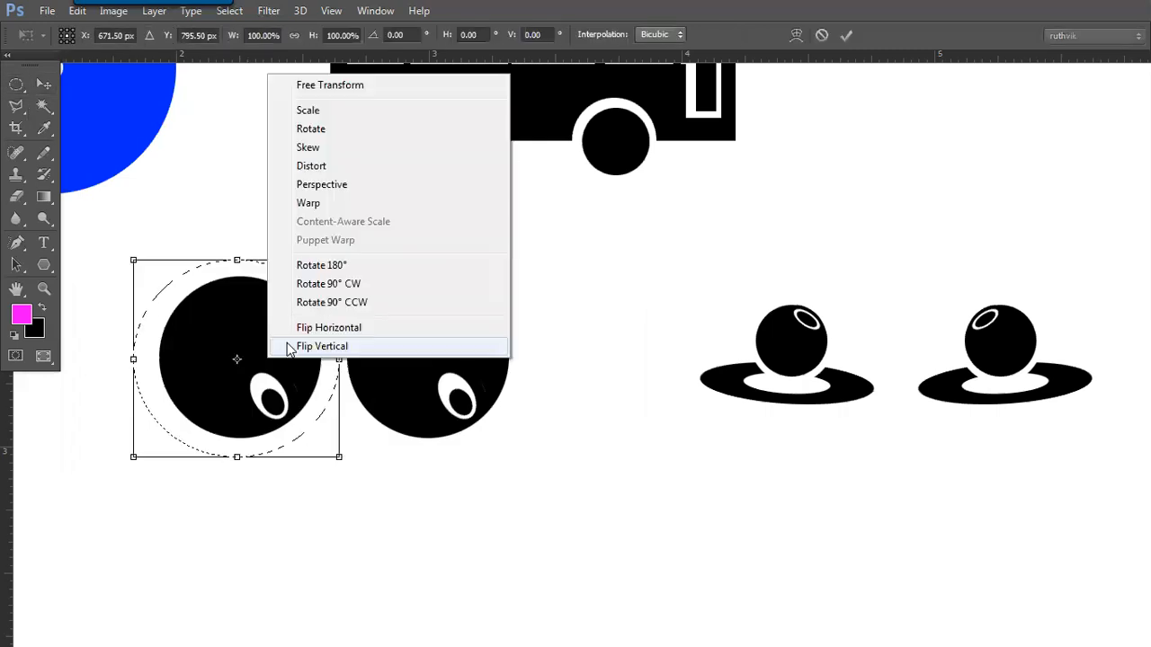
click(343, 327)
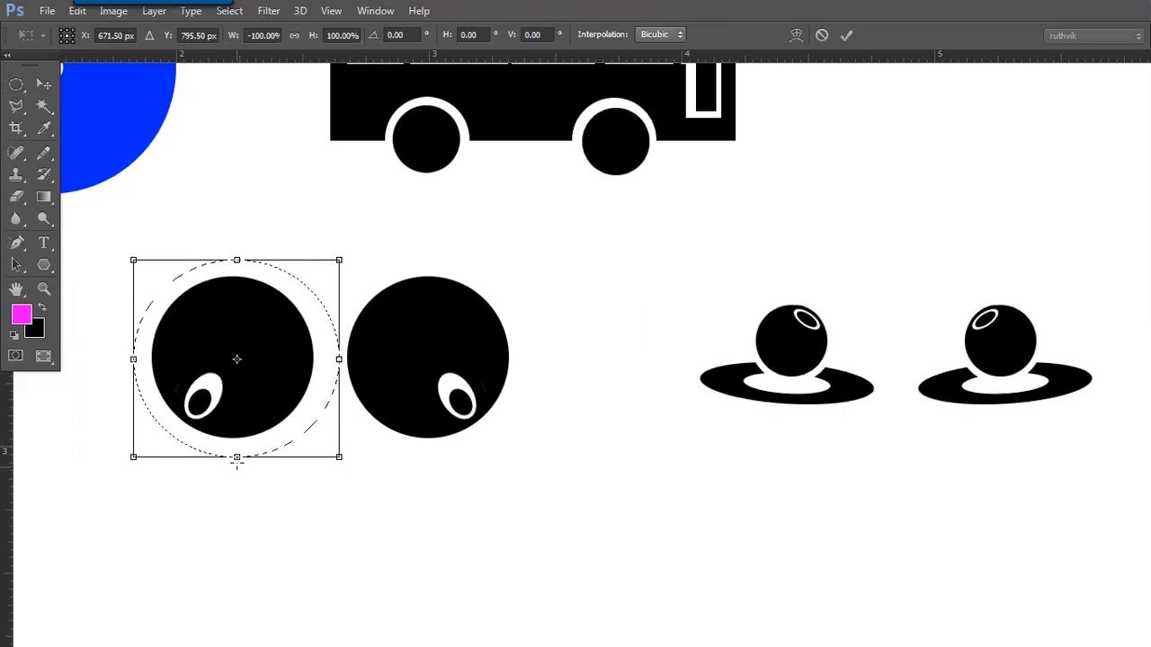
key(Return)
key(ctrl+d)
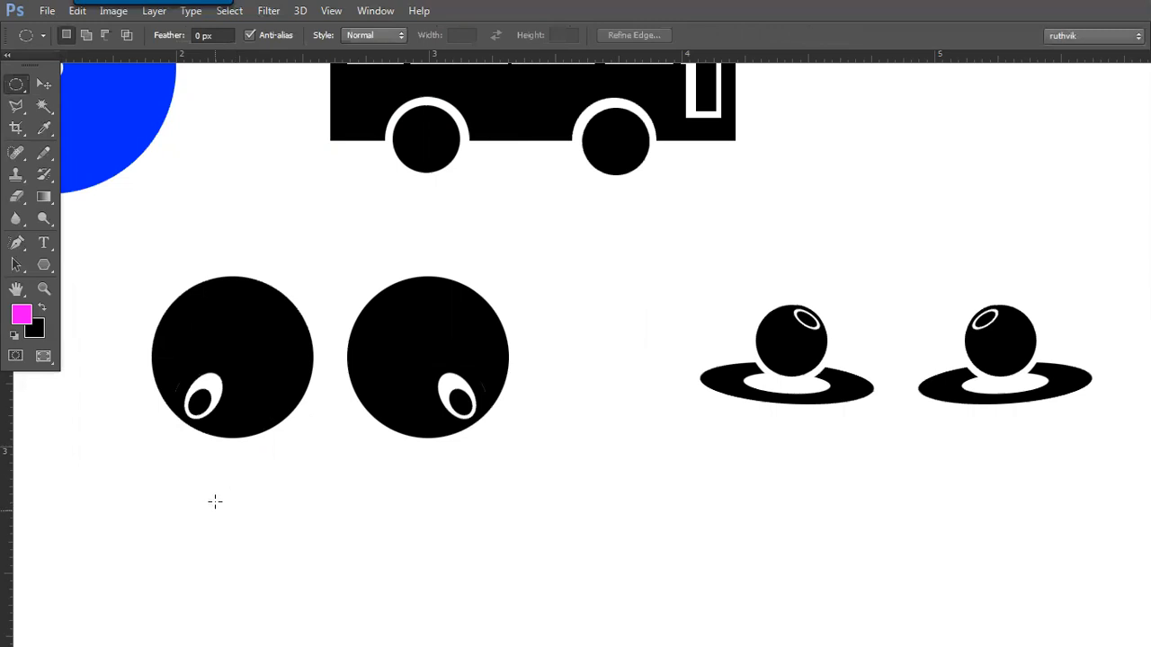
key(ctrl+shift+d)
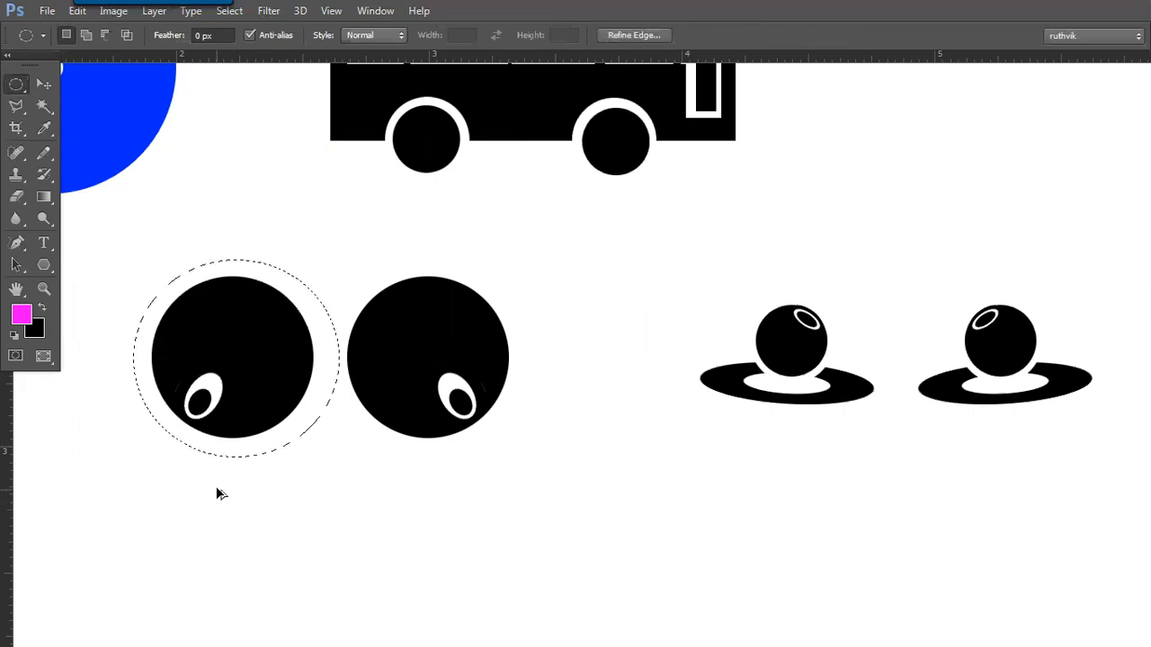
Step: Undo the flip of the left-hand ball and move the selection outline onto the right-hand ball with Transform Selection
key(ctrl+alt+z)
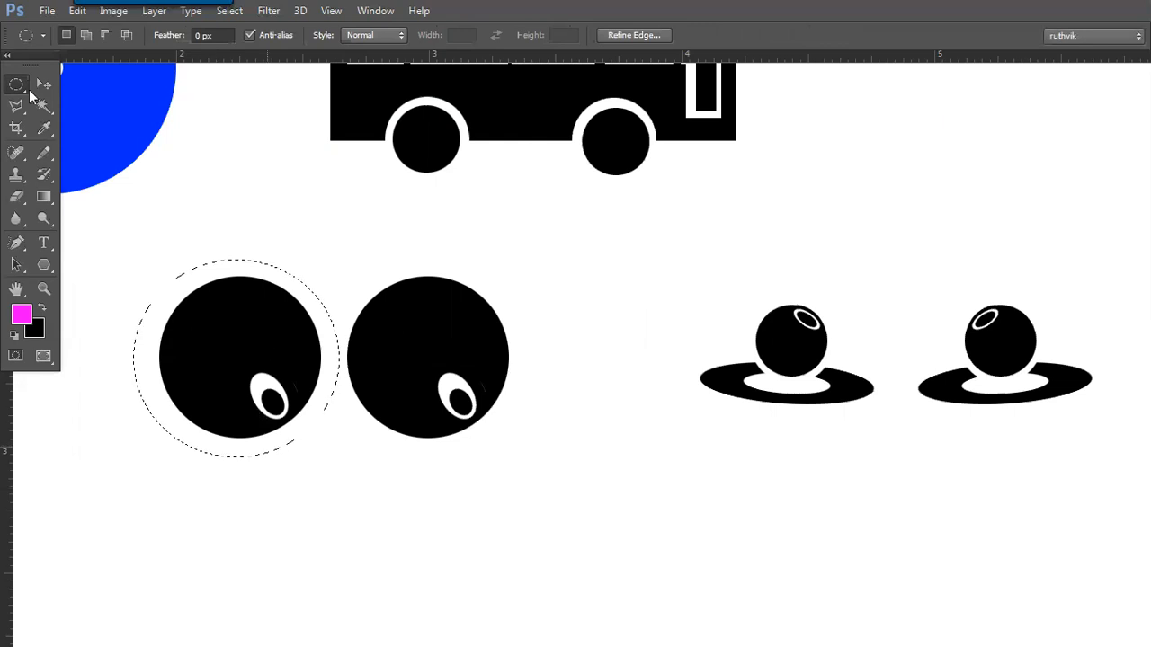
right_click(199, 298)
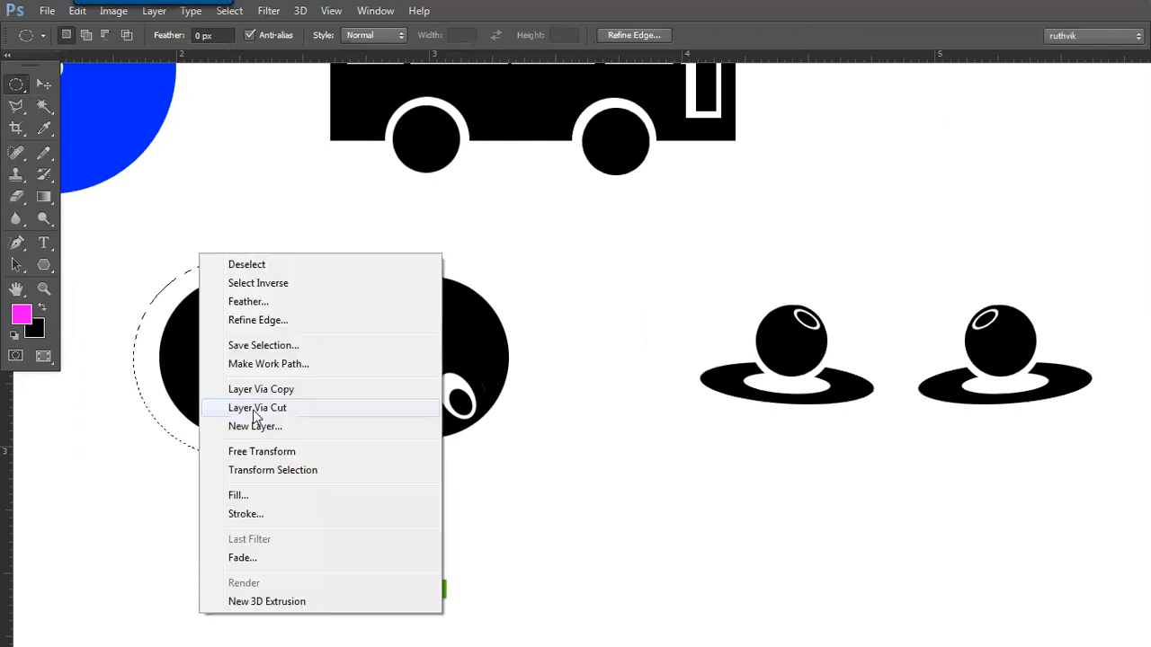
click(258, 470)
drag(190, 379, 391, 378)
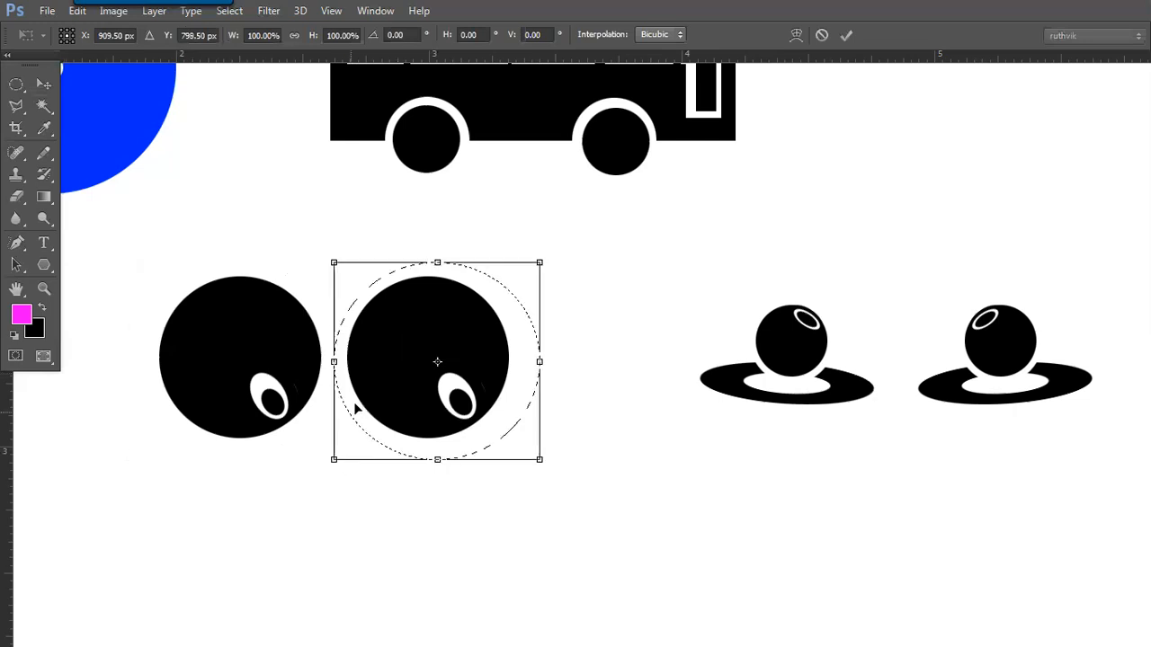
right_click(379, 357)
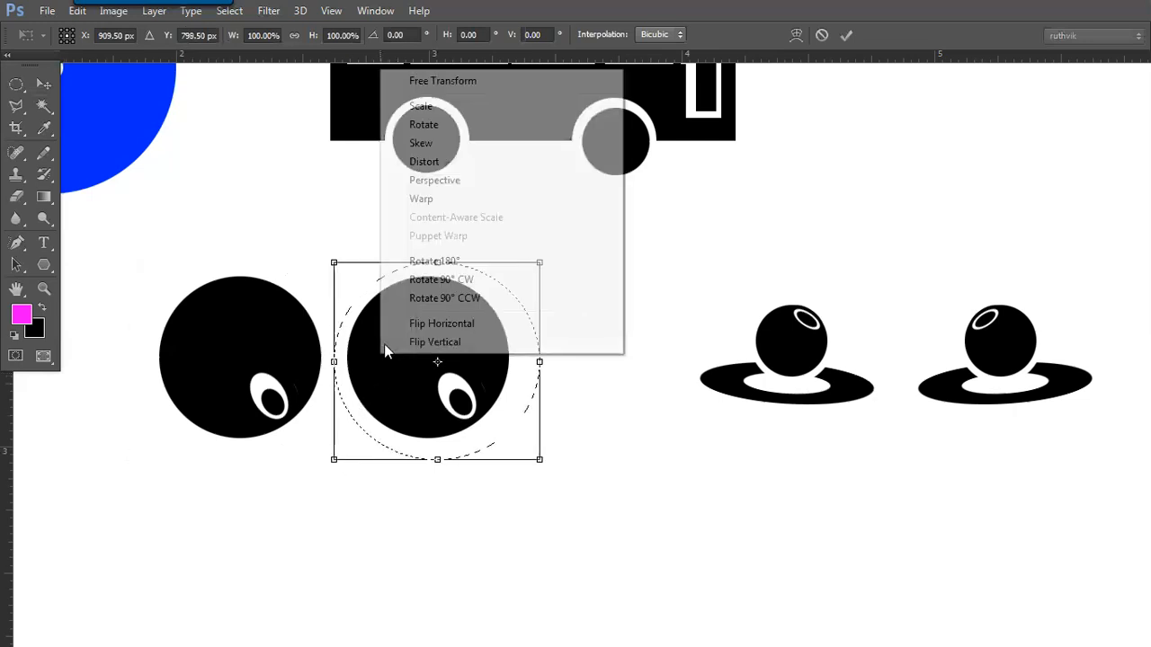
double_click(363, 334)
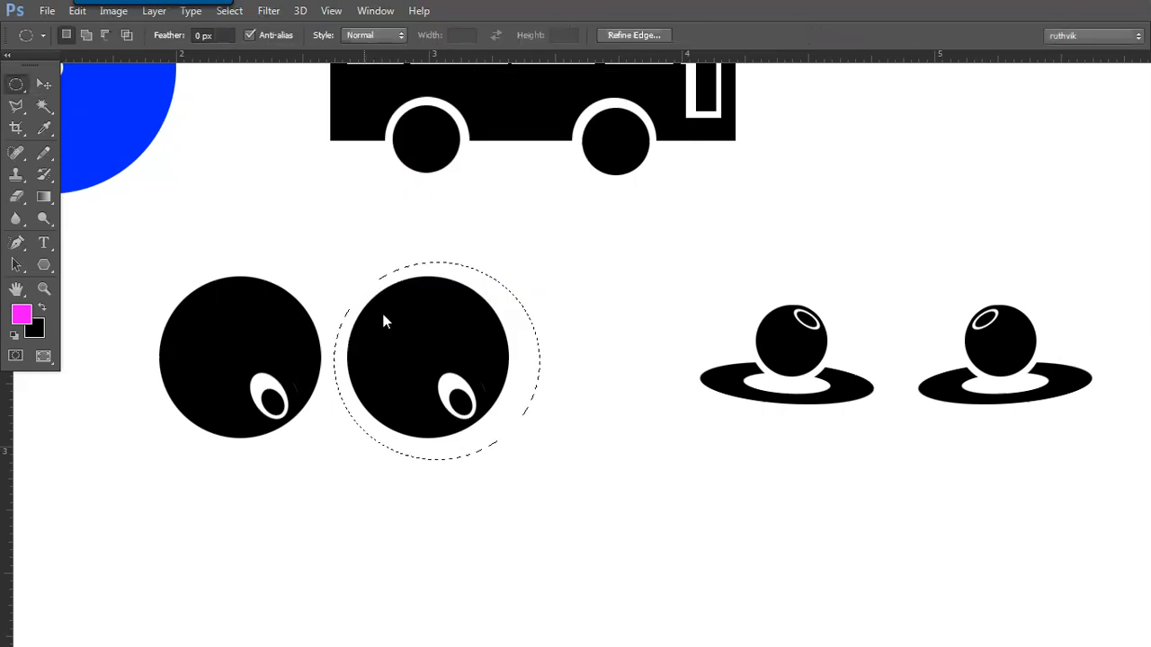
Step: Try flipping the right-hand ball horizontally with Free Transform, then undo the flip and clear the selection
right_click(383, 317)
click(410, 457)
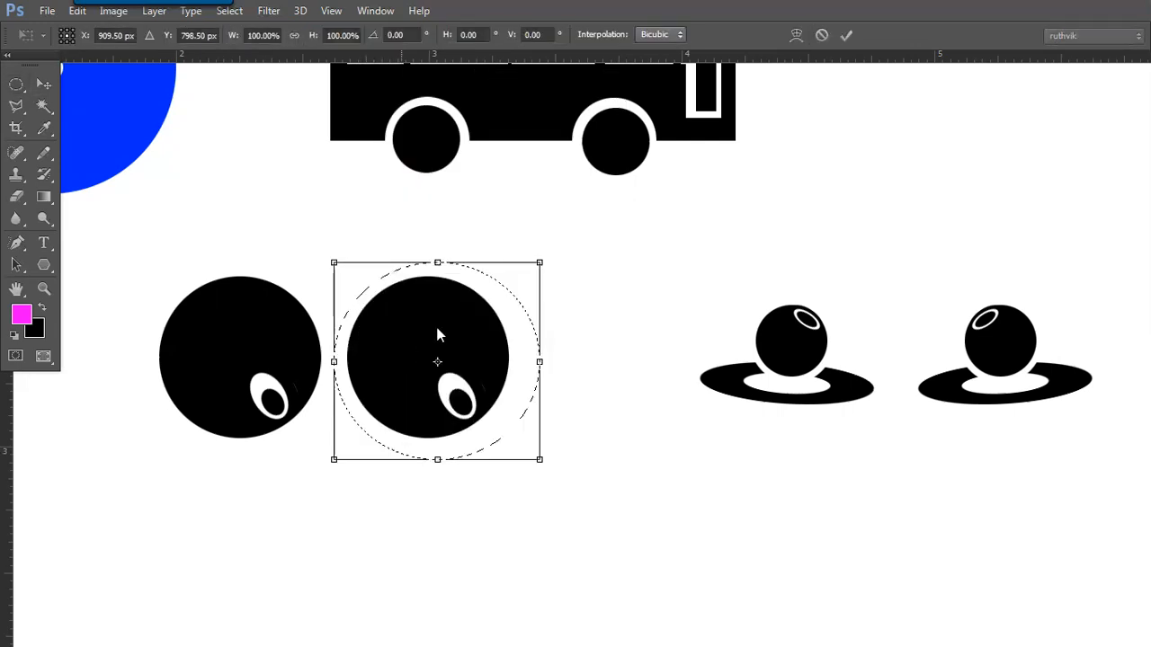
right_click(437, 334)
click(439, 330)
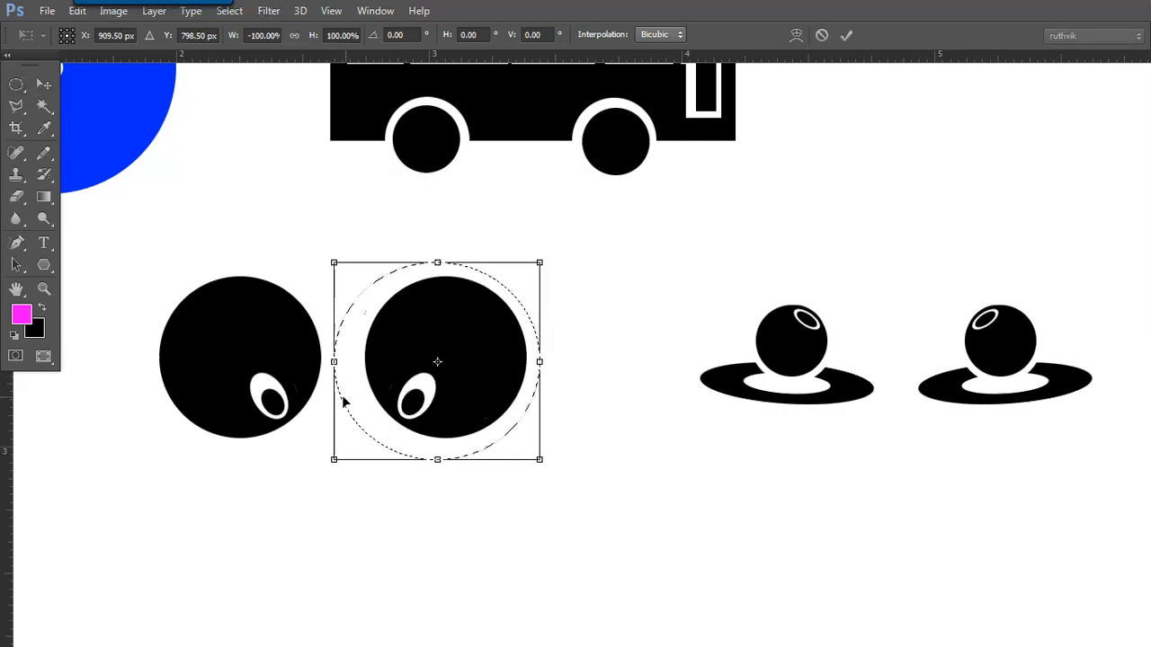
key(Return)
key(ctrl+d)
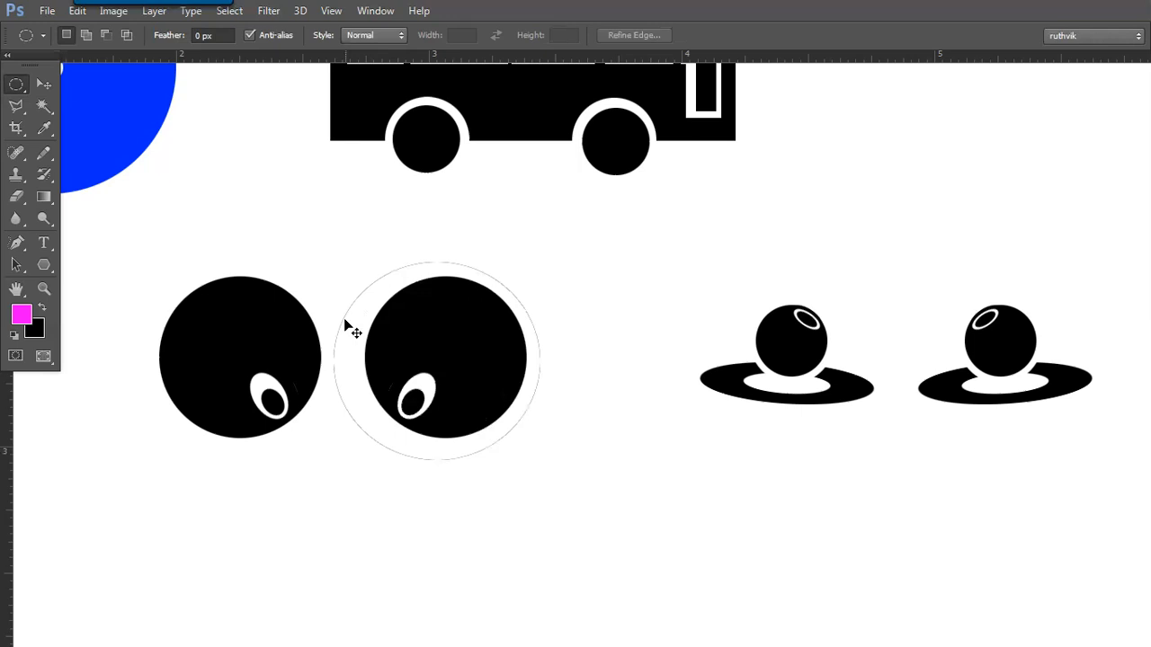
drag(345, 321, 343, 319)
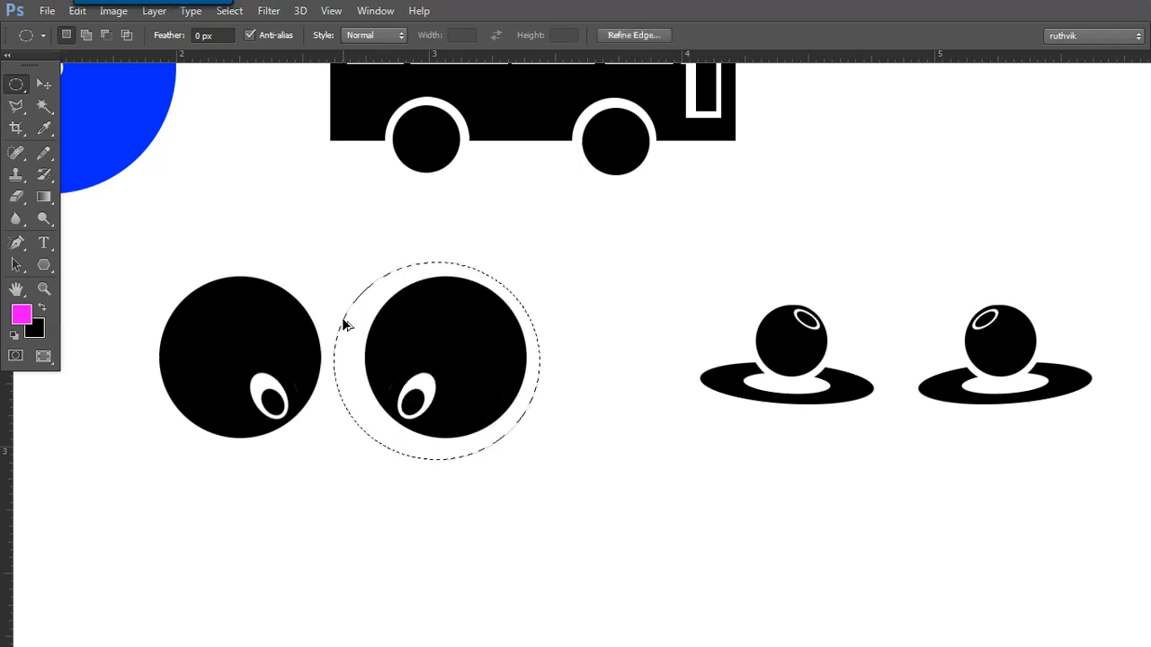
key(ctrl+alt+z)
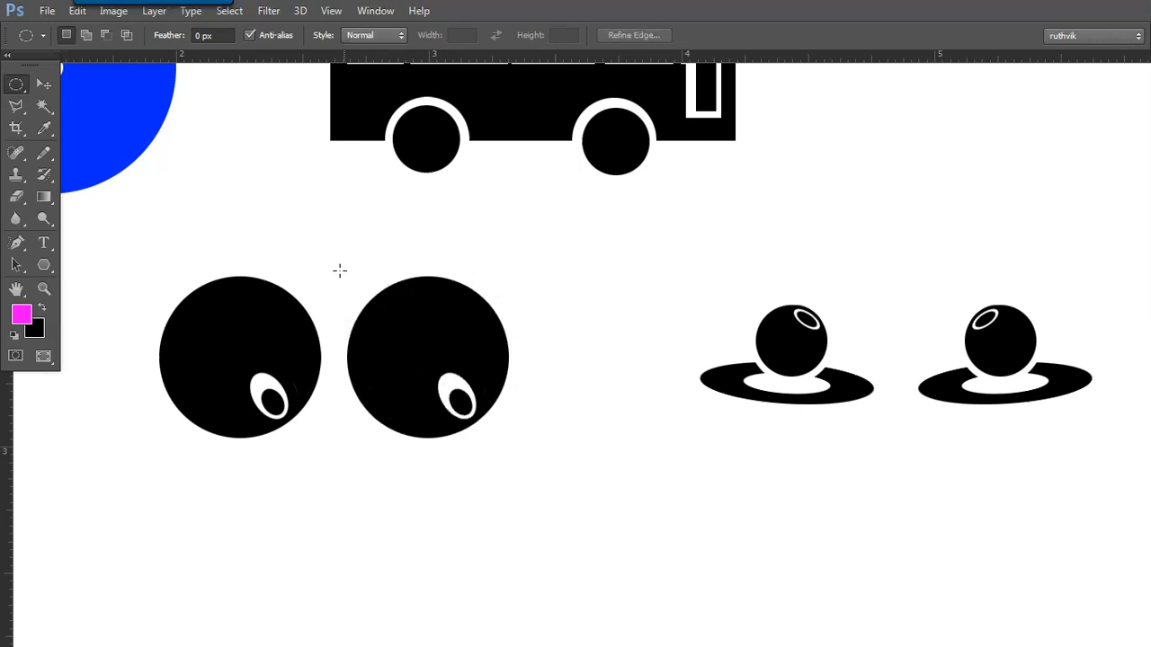
Step: Draw a new elliptical marquee around the right-hand ball and try mirroring it horizontally with Free Transform
drag(495, 438, 526, 454)
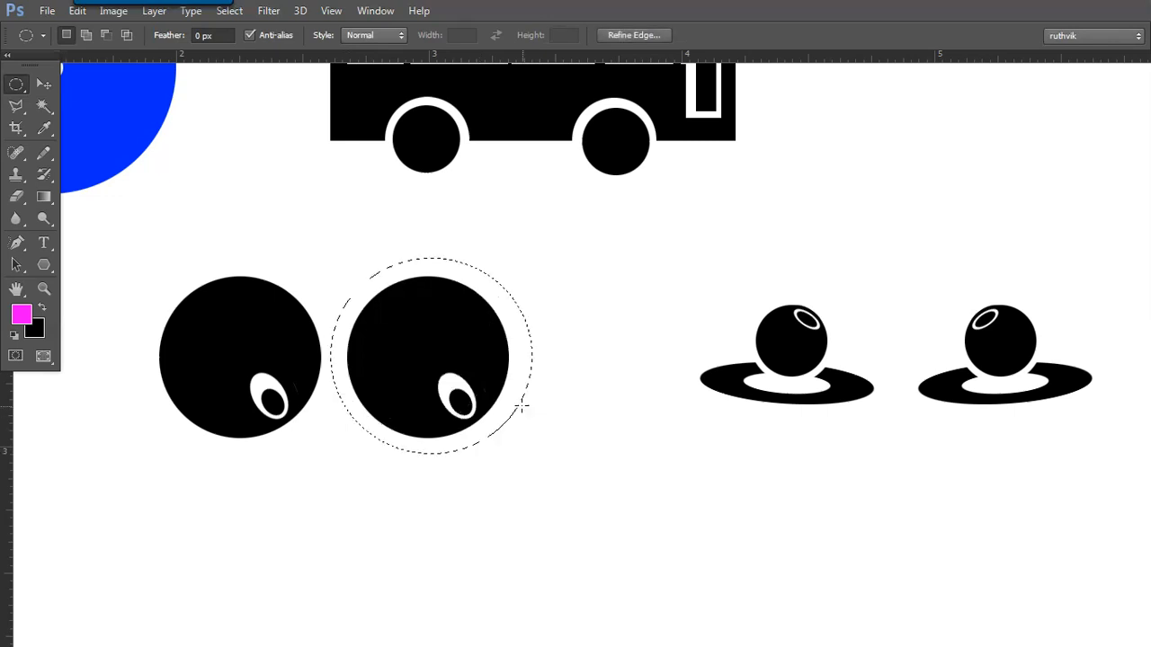
right_click(485, 350)
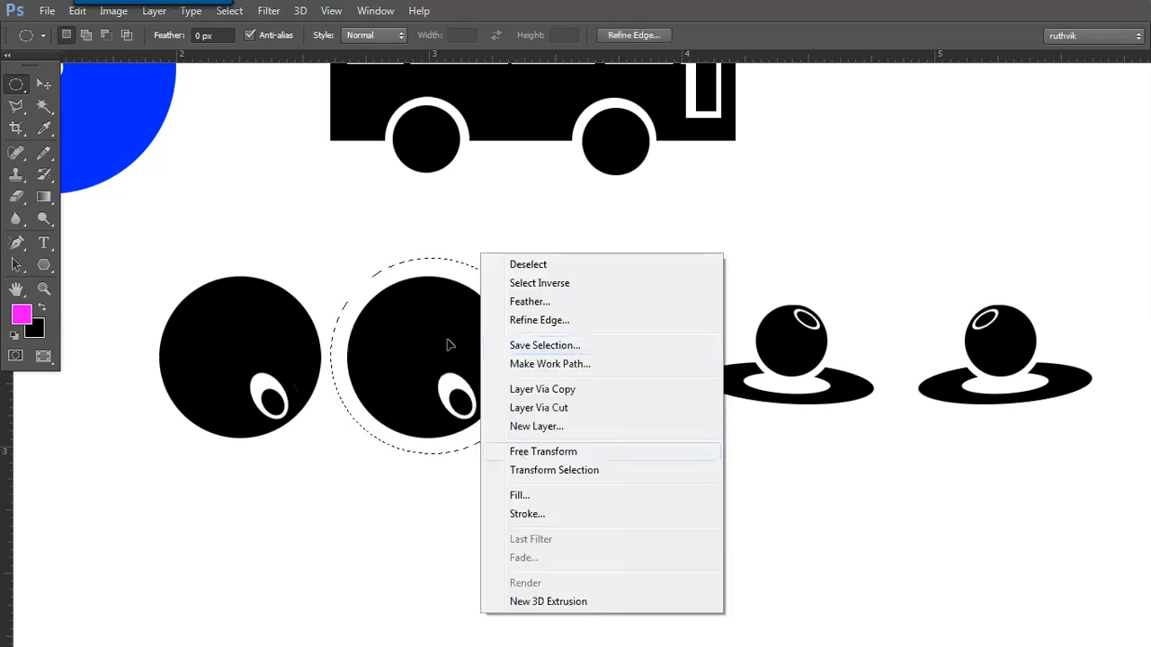
click(543, 452)
right_click(452, 338)
click(491, 308)
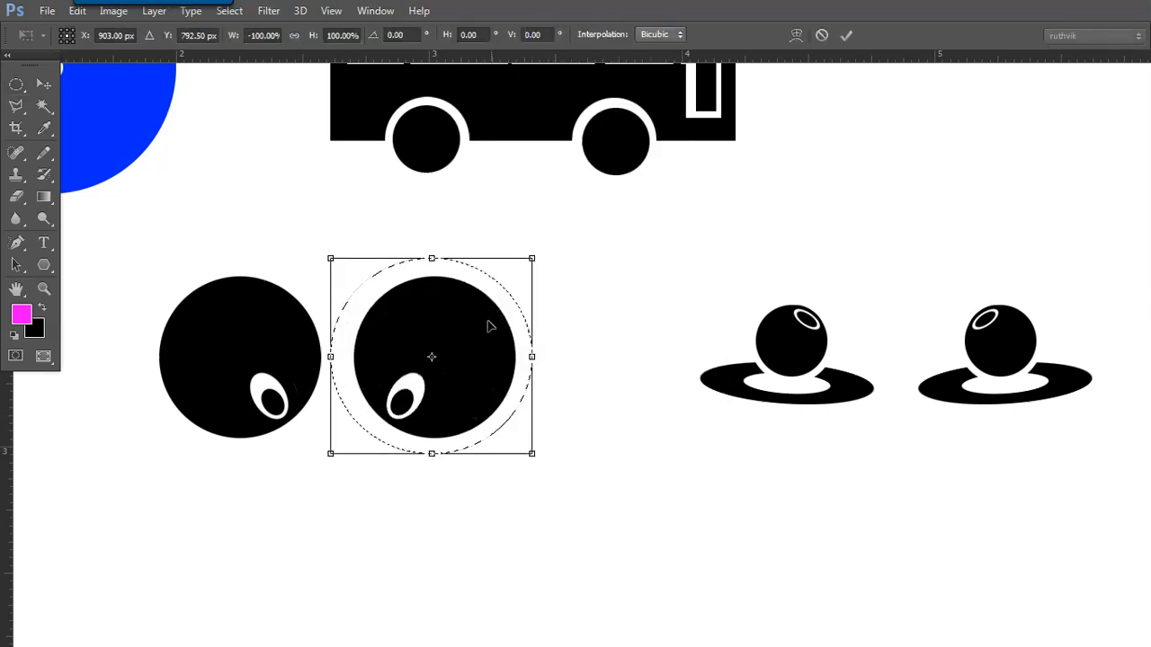
key(Return)
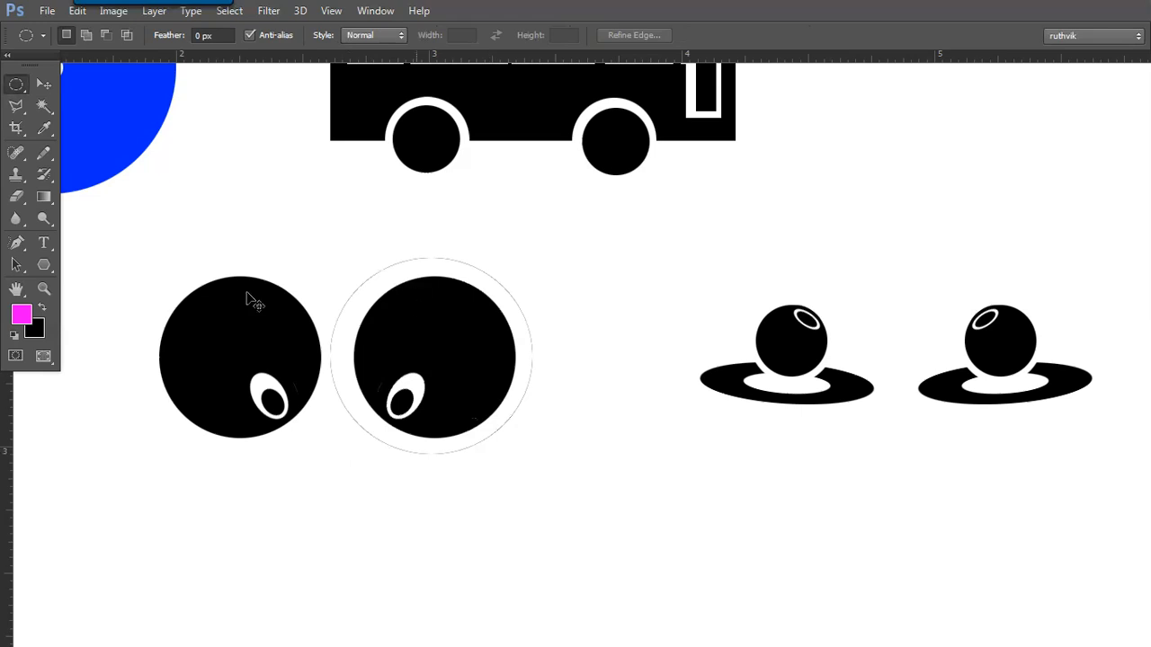
Step: Inspect the edge around the mirrored right-hand ball up close, then undo the mirroring and deselect
key(ctrl+plus)
drag(171, 231, 255, 252)
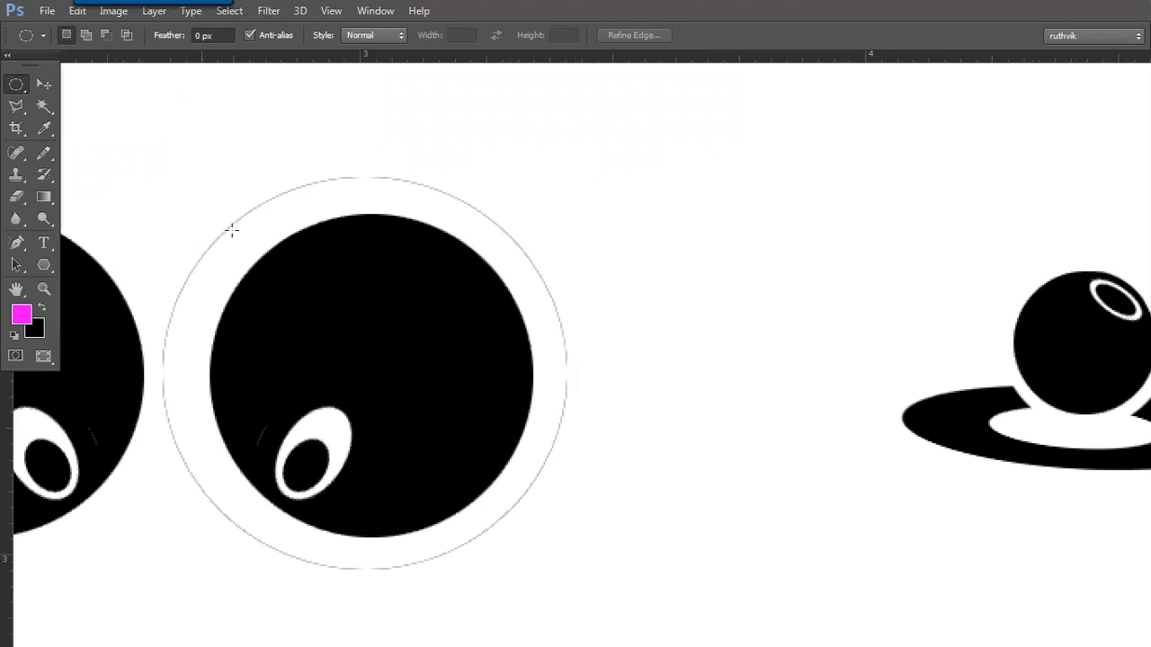
drag(227, 226, 224, 253)
key(ctrl+alt+z)
key(ctrl+alt+z)
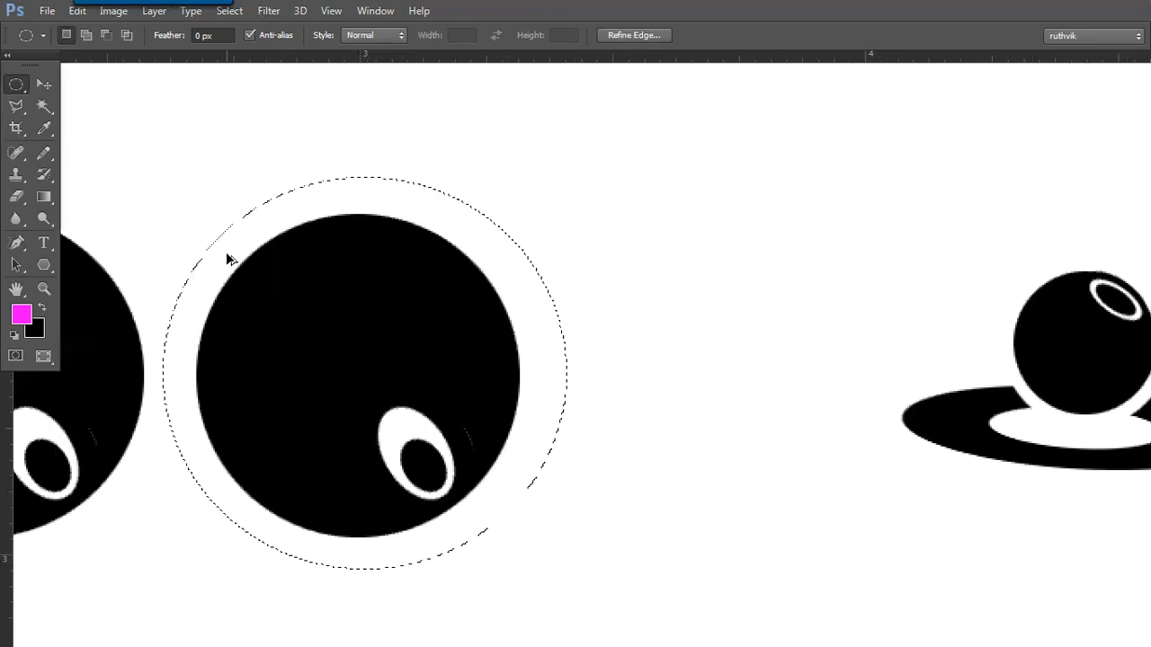
key(ctrl+d)
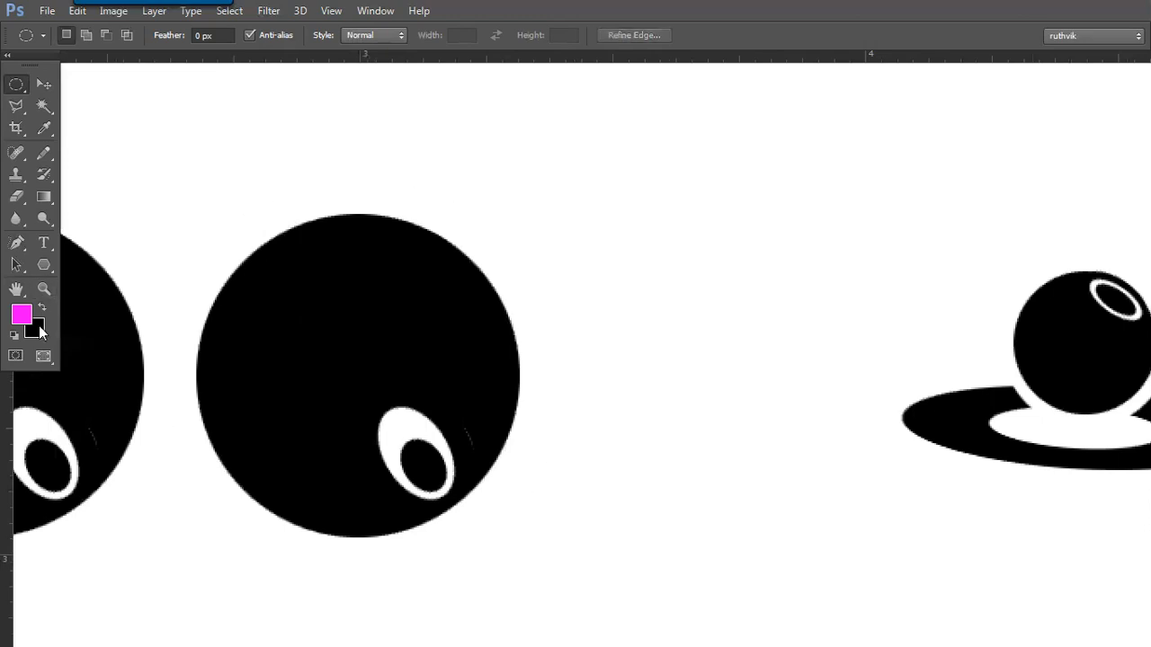
Step: Set the background colour to white and select the right-hand ball with an elliptical marquee about 0.77 by 0.68 in
click(36, 332)
click(406, 158)
click(834, 177)
drag(186, 205, 491, 471)
drag(571, 525, 570, 521)
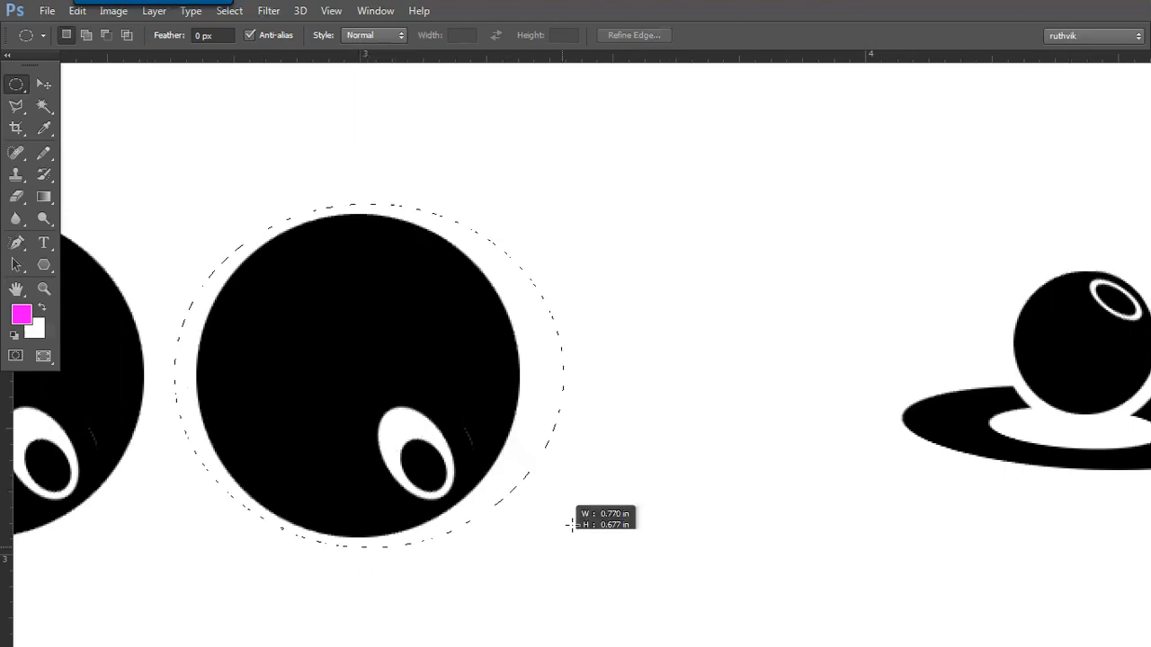
Step: Flip the selected right-hand ball horizontally with Free Transform and deselect it
right_click(416, 366)
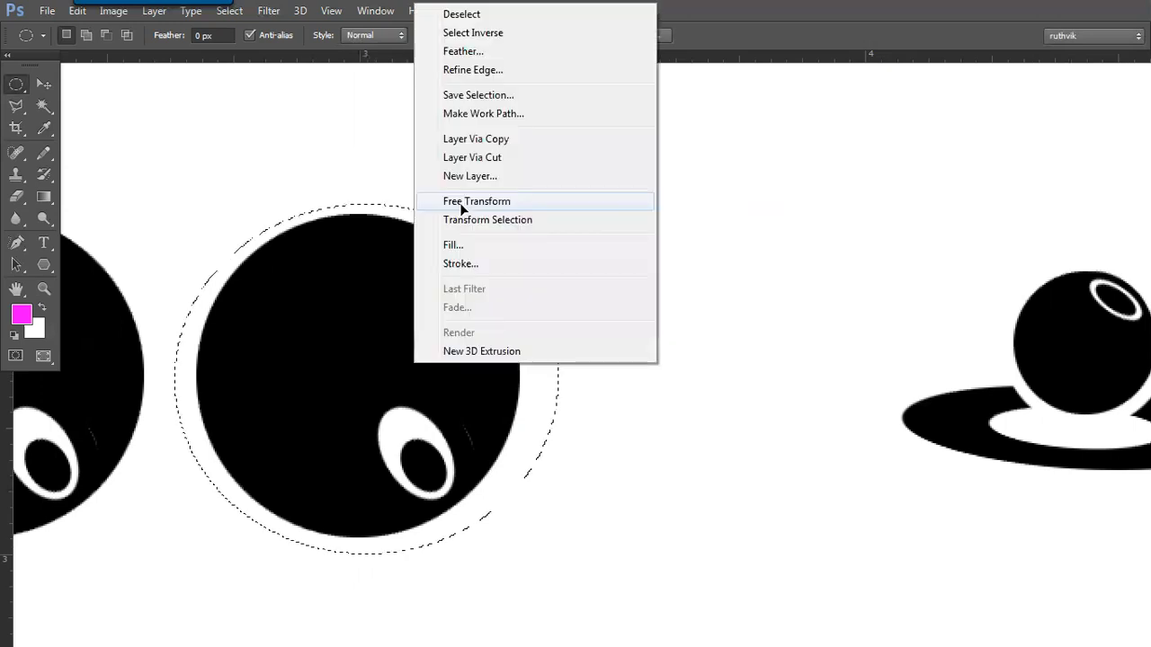
click(476, 202)
right_click(408, 597)
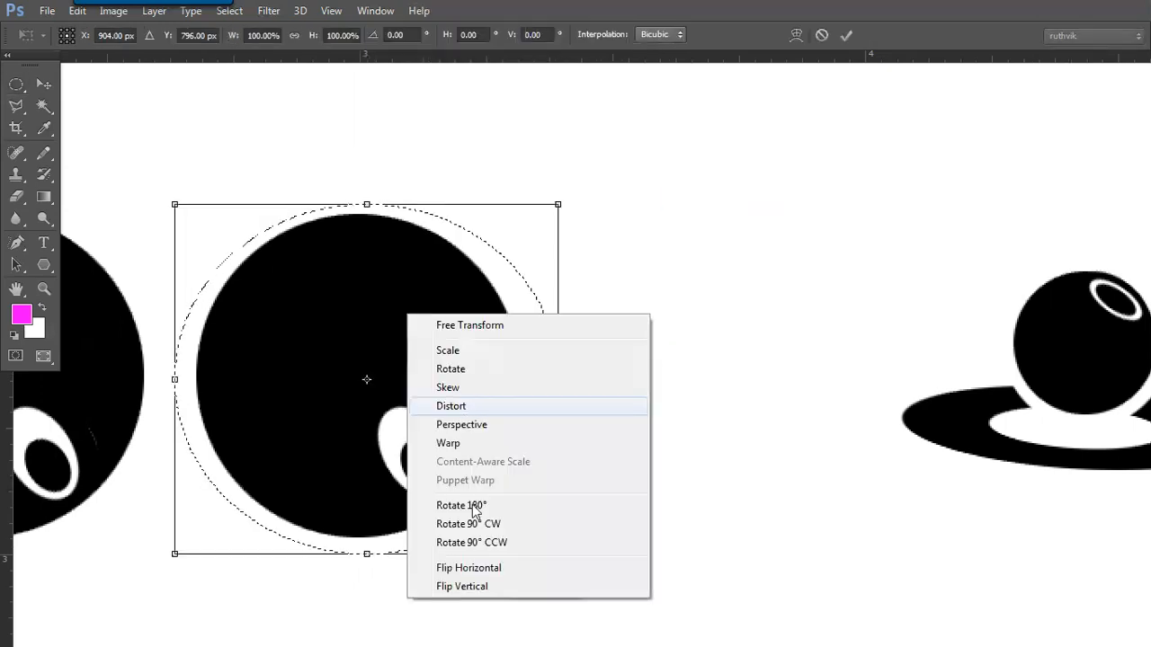
click(455, 569)
key(Return)
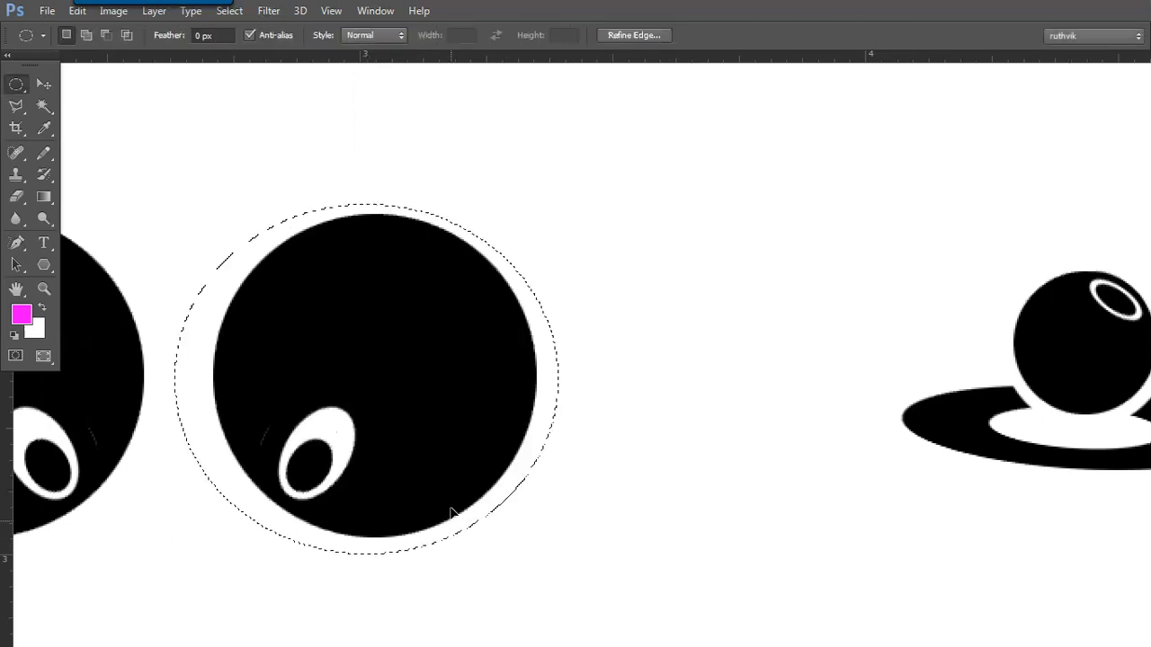
key(ctrl+d)
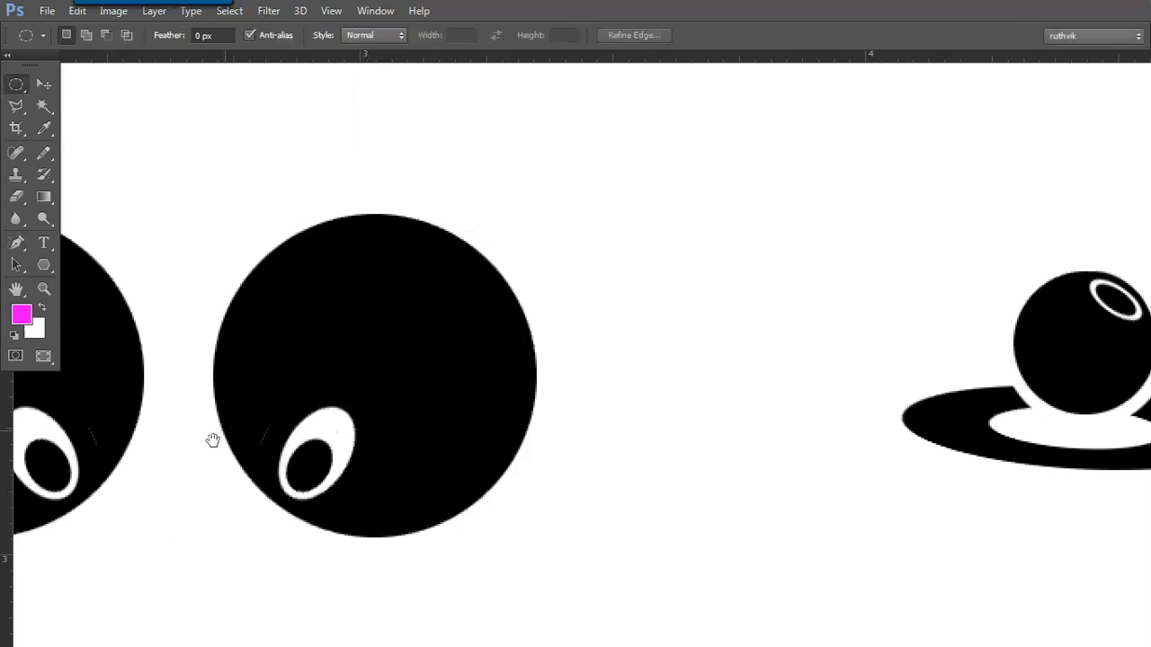
Step: Make a smile-shaped crescent selection below the two balls by subtracting one ellipse from another, and move it up closer to them
drag(366, 387, 369, 395)
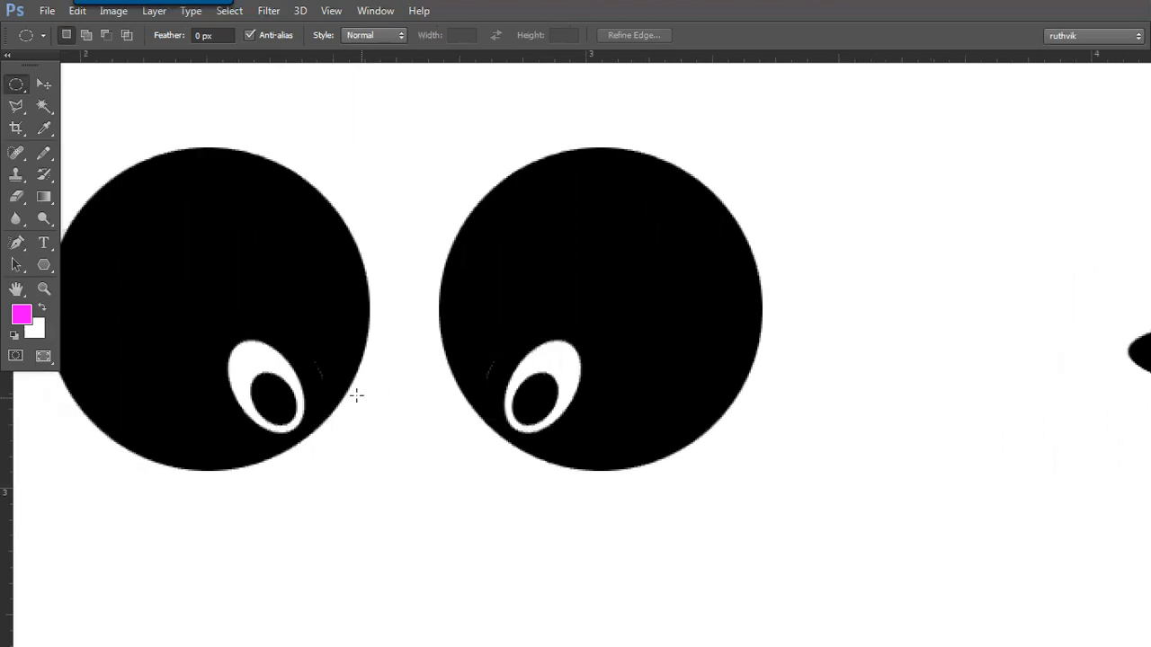
key(ctrl+minus)
key(ctrl+minus)
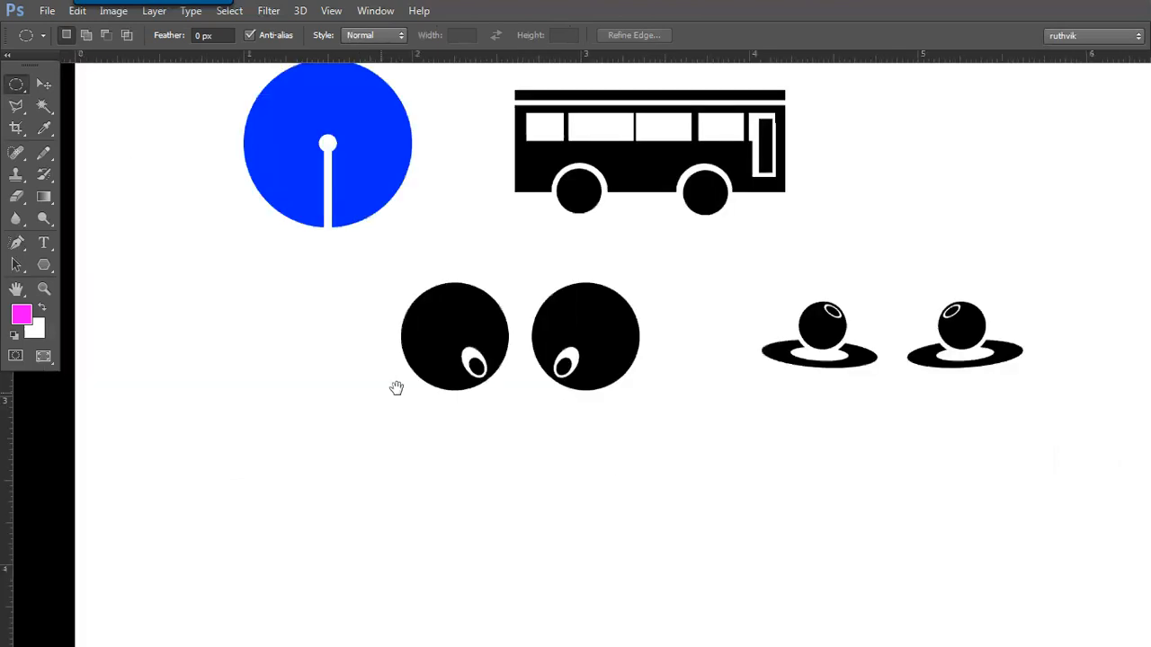
mouse_move(403, 379)
mouse_down()
mouse_move(343, 407)
mouse_move(344, 422)
mouse_move(516, 523)
mouse_up()
key(alt)
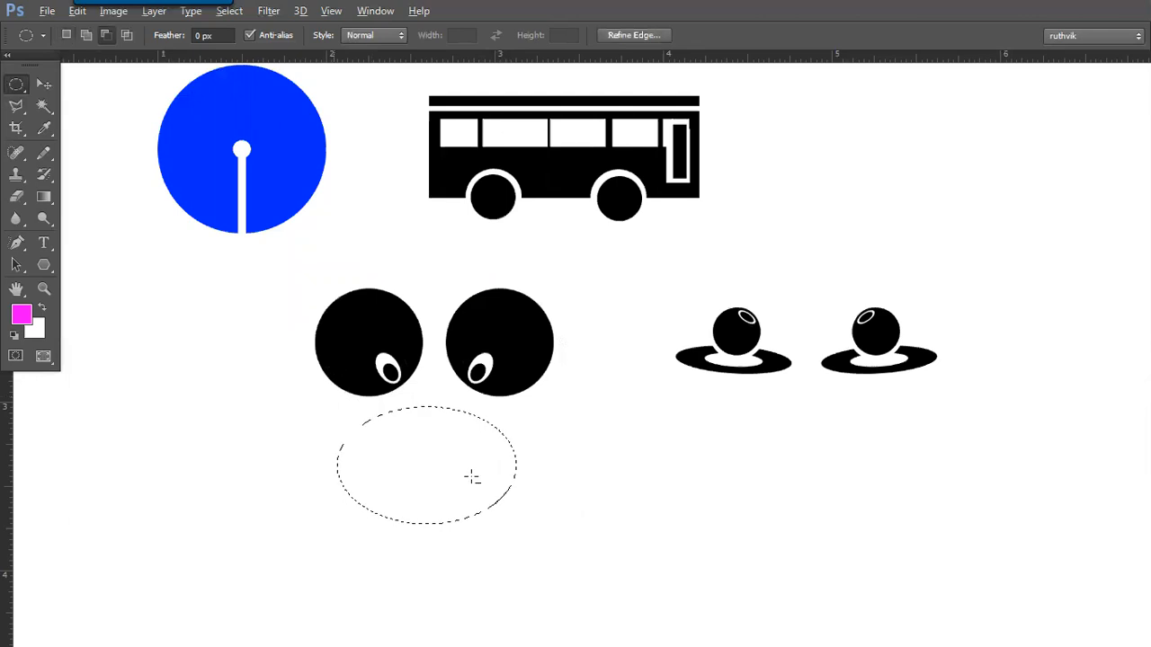
drag(493, 481, 570, 483)
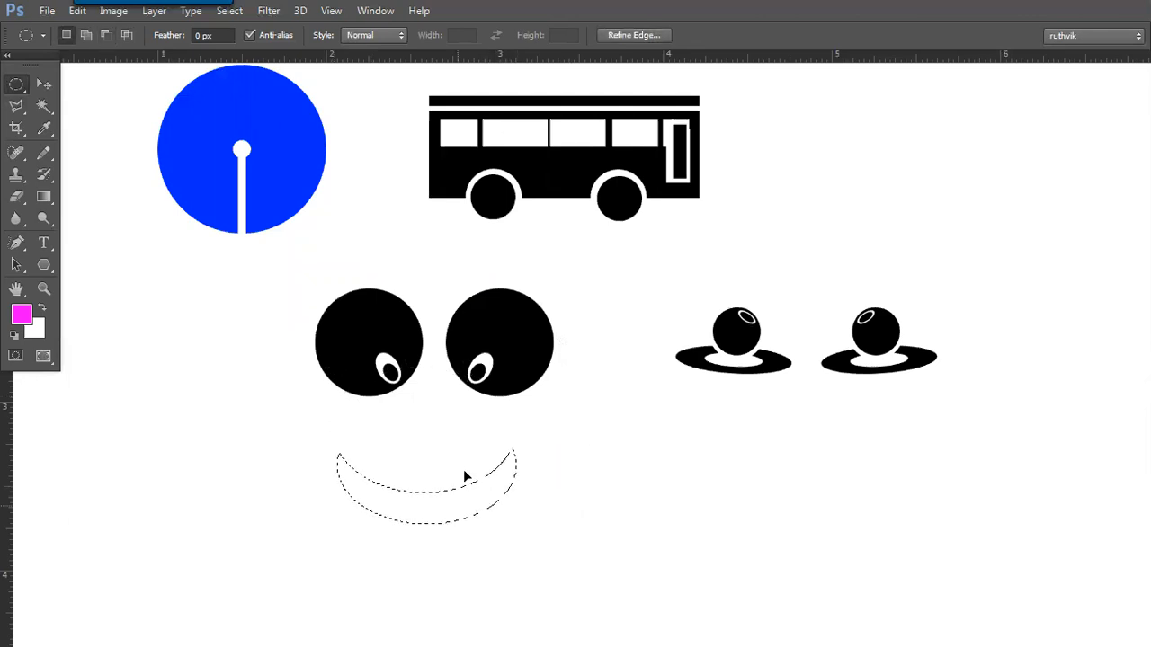
drag(441, 515, 445, 477)
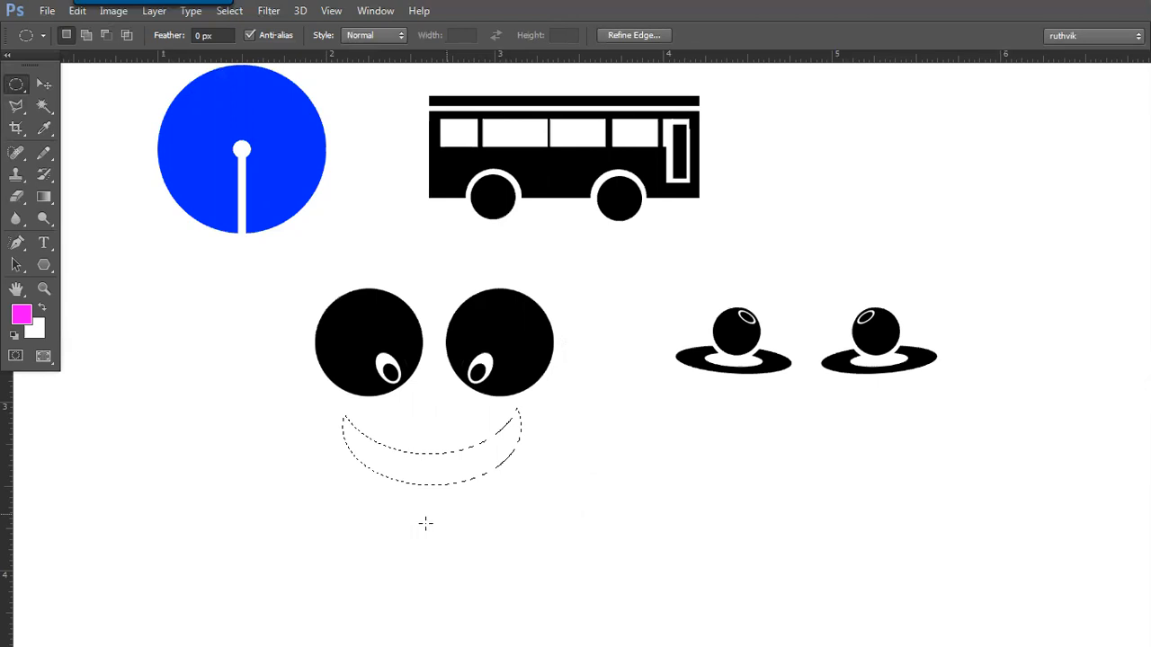
Step: Reset to the default black and white colours, fill the crescent selection with black and deselect it
click(14, 335)
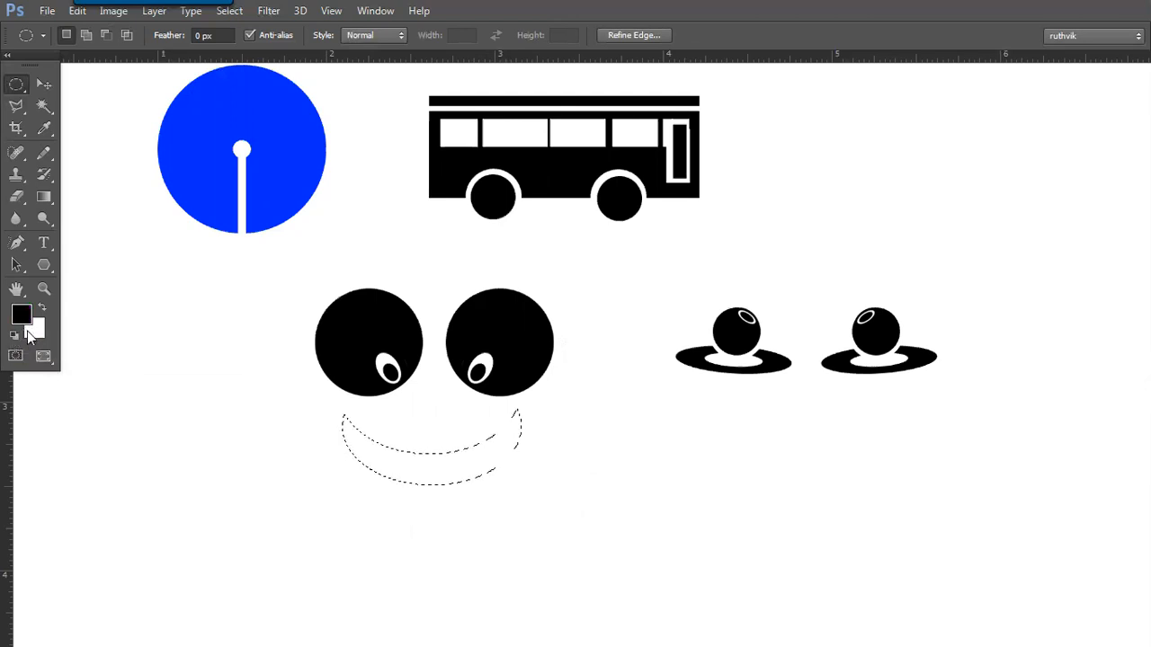
click(485, 439)
key(ctrl+z)
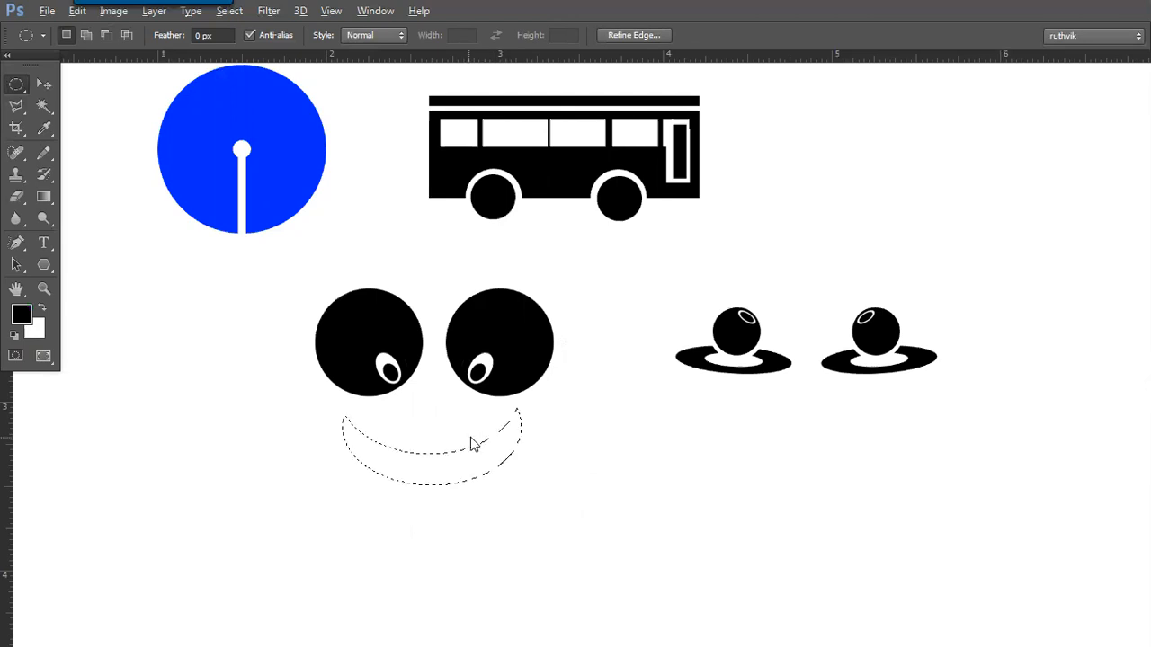
key(alt+BackSpace)
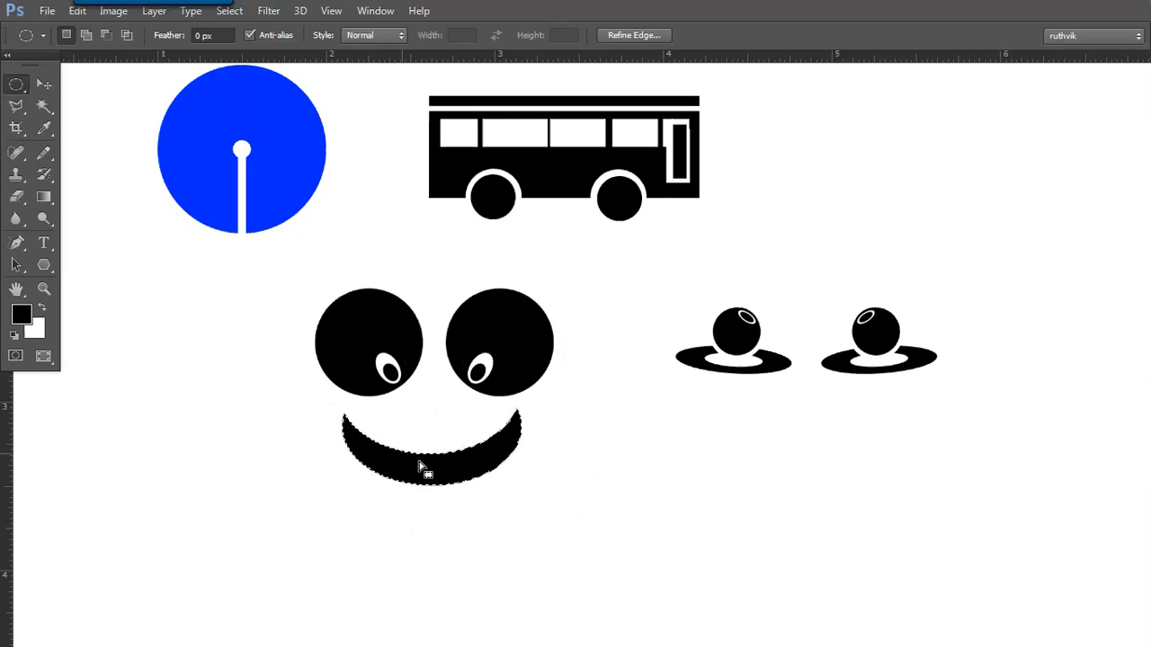
drag(422, 458, 419, 483)
key(ctrl+d)
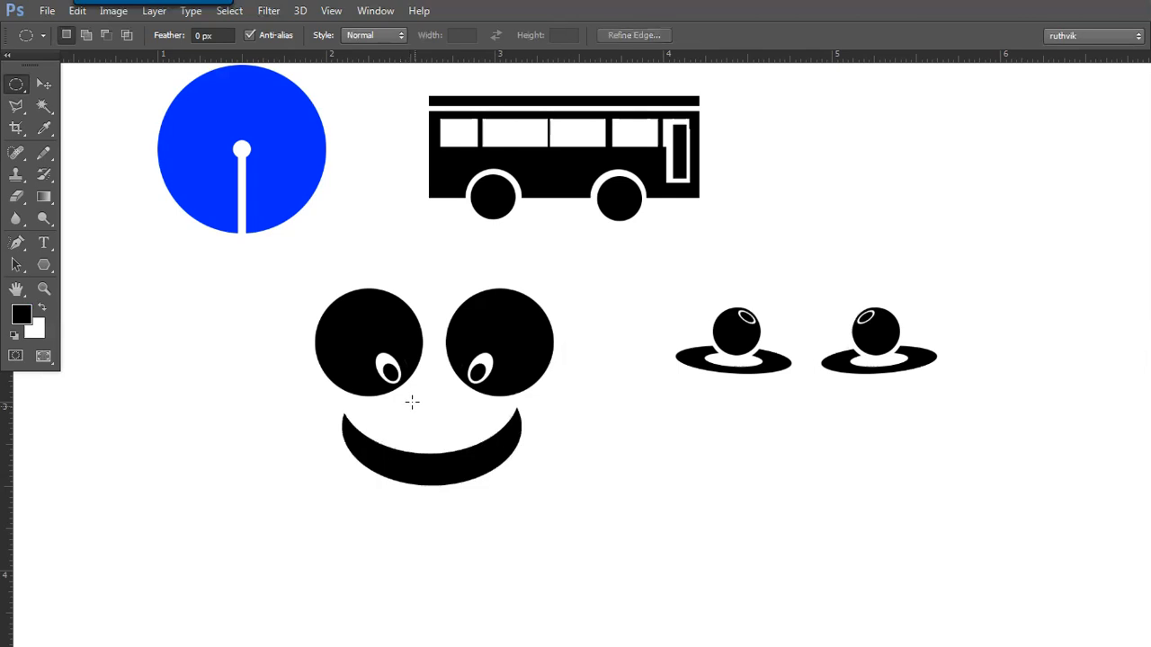
Step: Build a head-shaped selection around the face from a large ellipse, adding two round ears on top and two round cheeks at the sides
drag(290, 253, 342, 307)
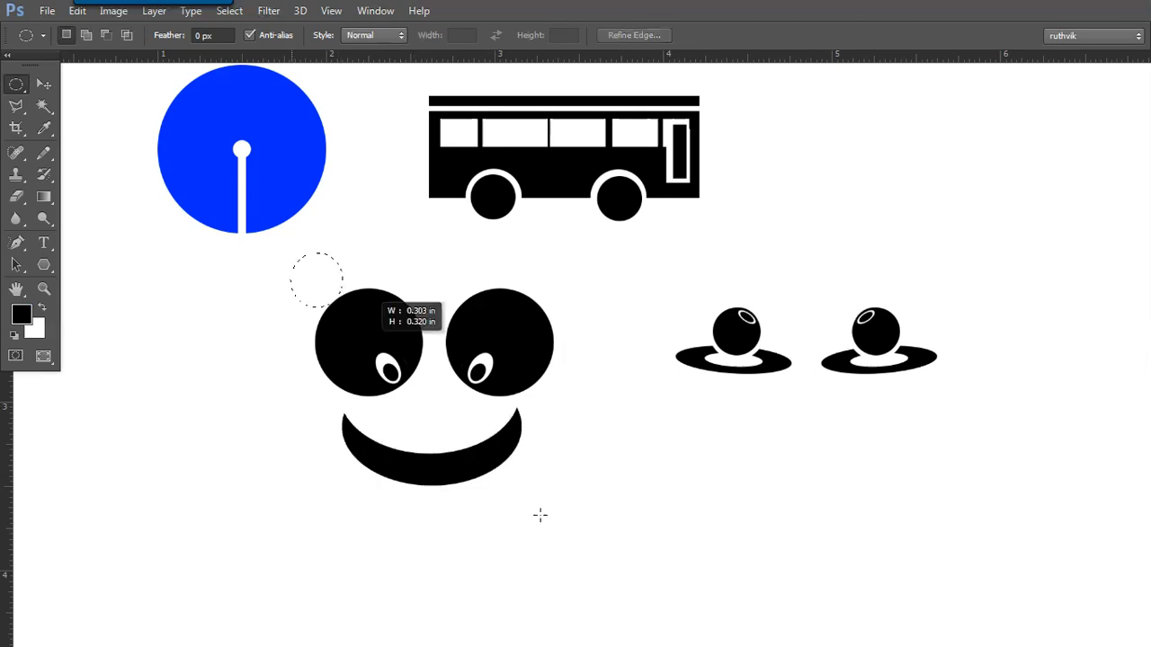
drag(582, 514, 568, 501)
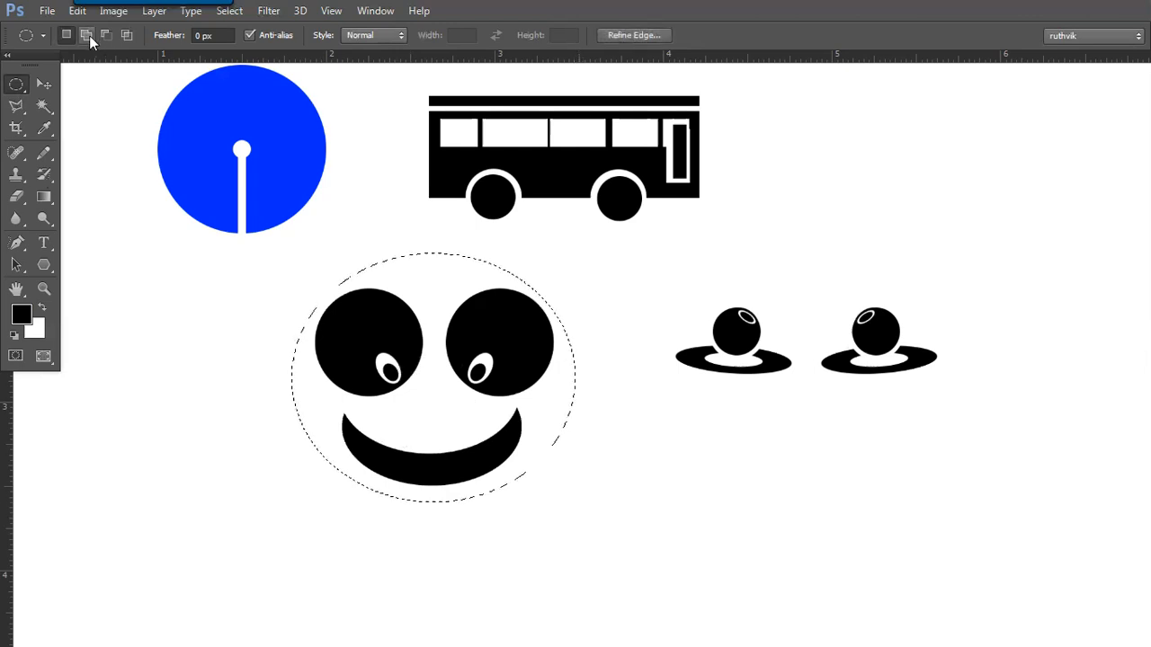
drag(356, 296, 549, 270)
drag(489, 318, 532, 310)
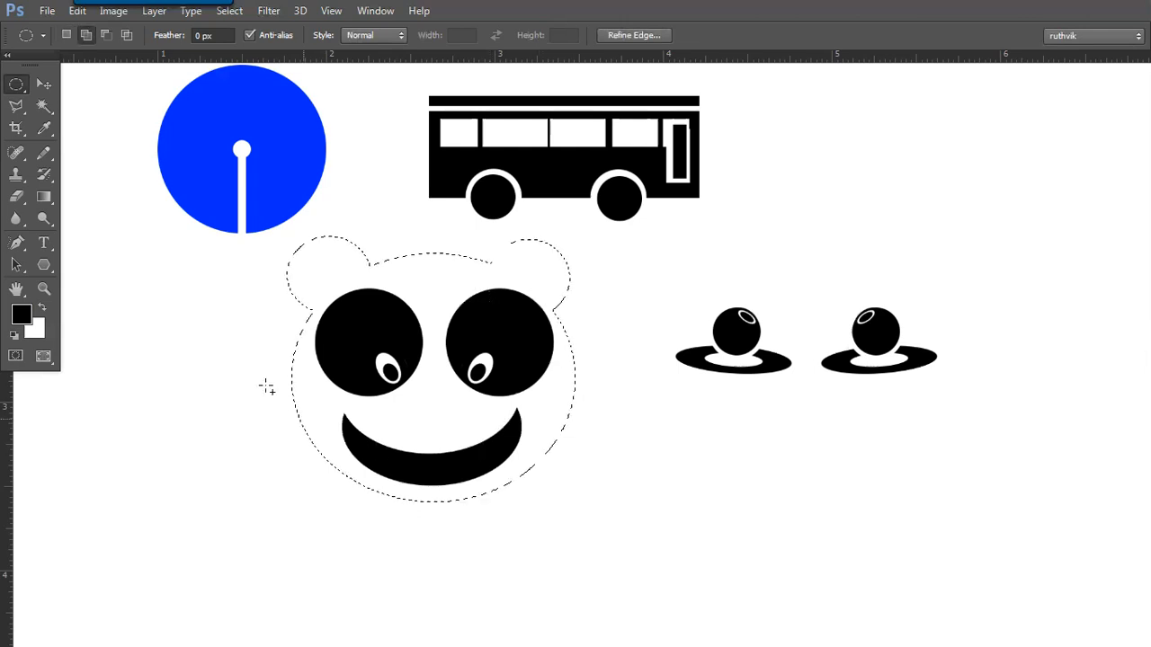
drag(268, 390, 363, 484)
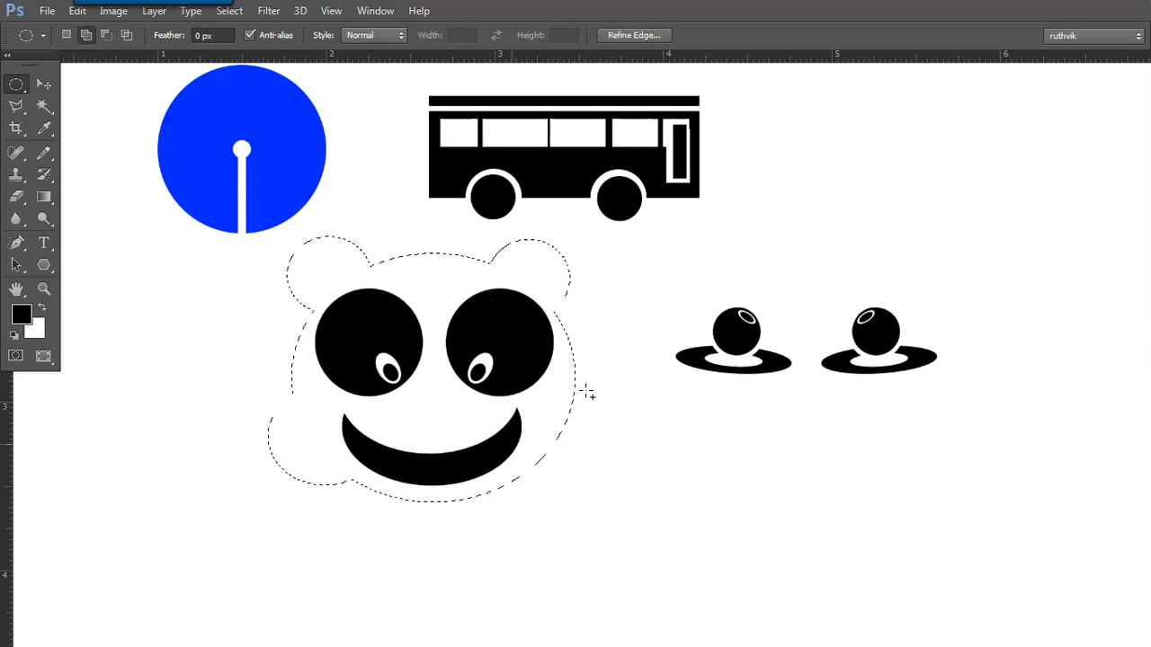
drag(504, 468, 306, 481)
Step: Stroke the head selection with a 1 px black line placed inside, and deselect it
right_click(417, 241)
click(405, 512)
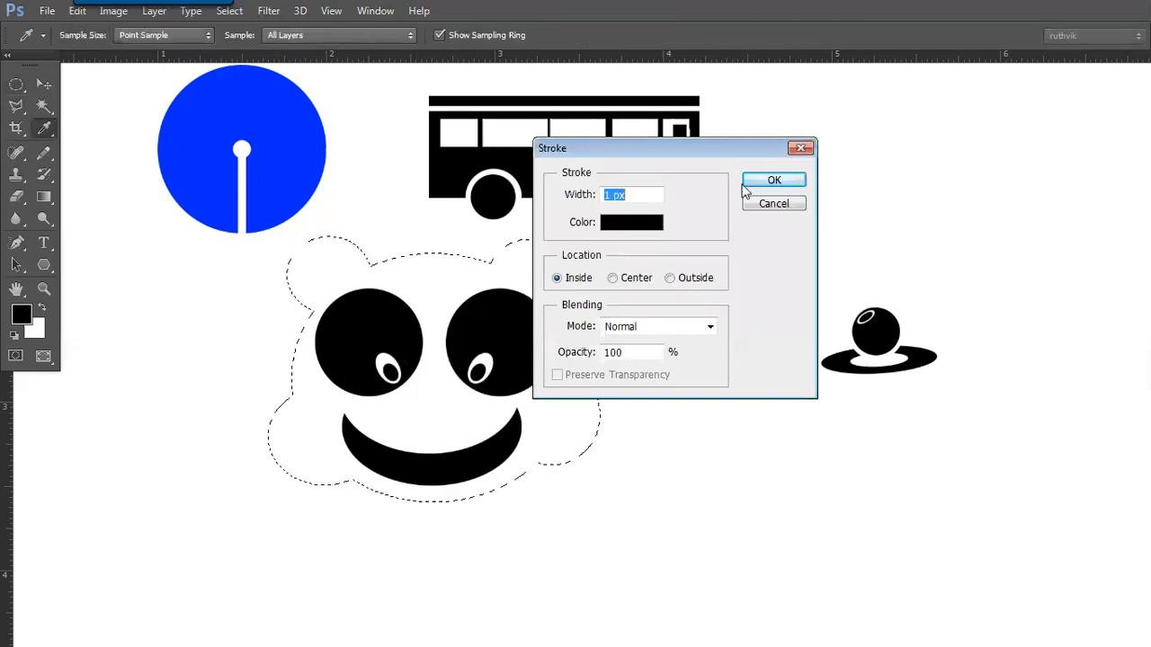
key(Return)
key(m)
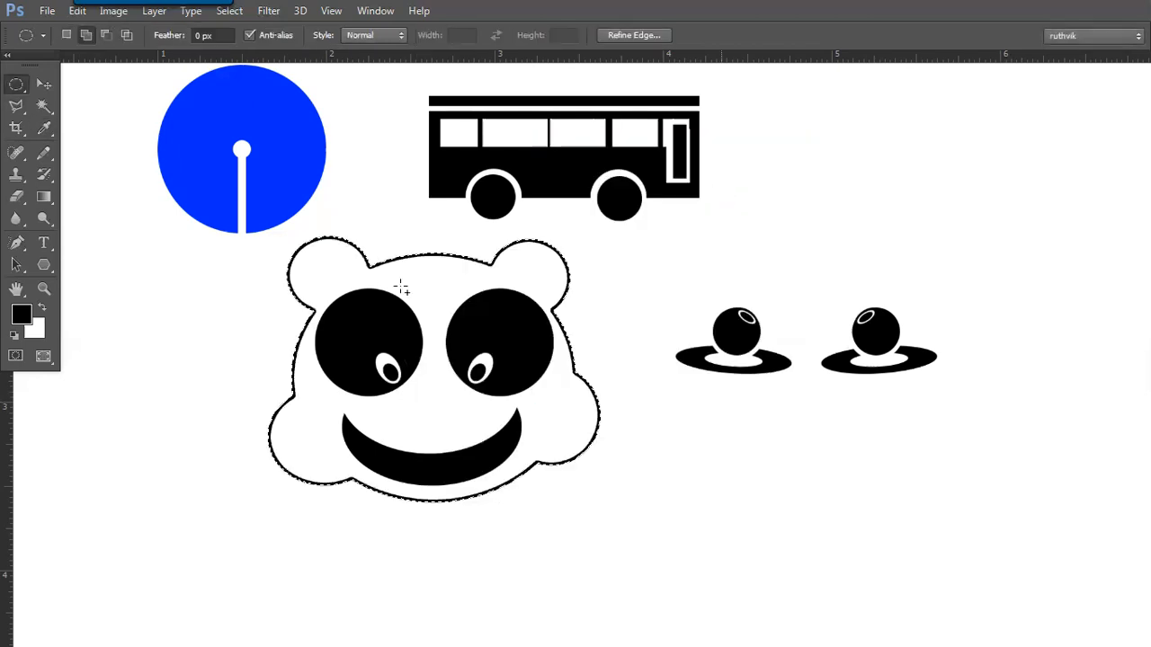
key(ctrl+d)
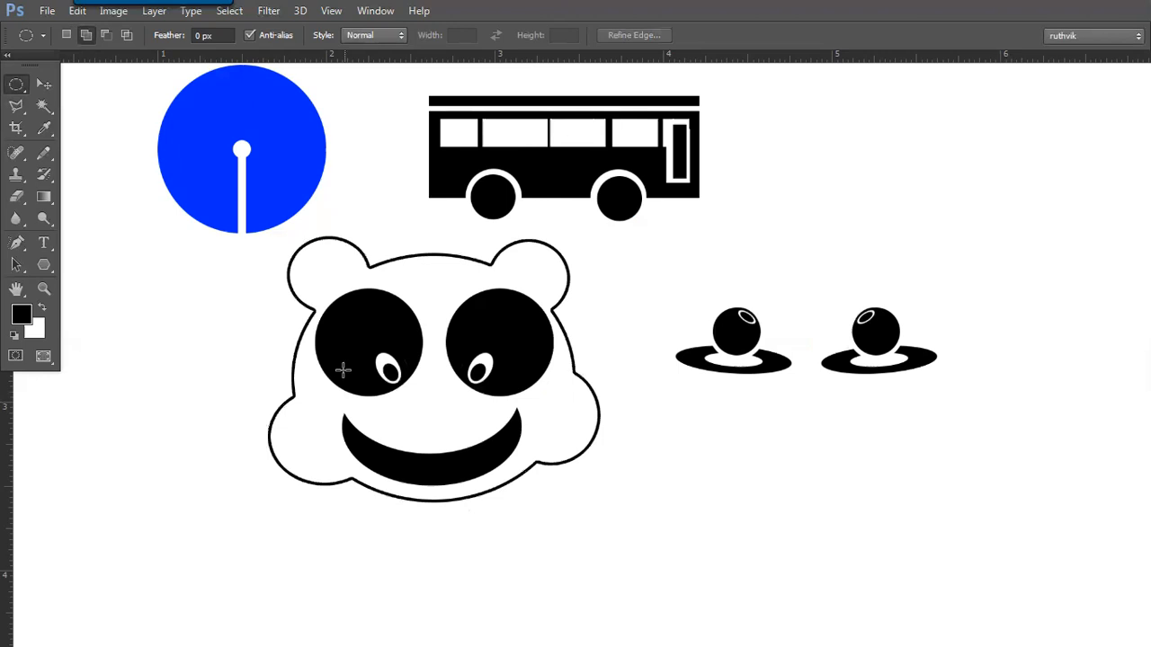
Step: Select two tiny nostril ellipses about 0.04 in wide above the smile, fill them with black and deselect
mouse_move(390, 443)
mouse_down()
mouse_move(374, 409)
mouse_move(426, 383)
mouse_up()
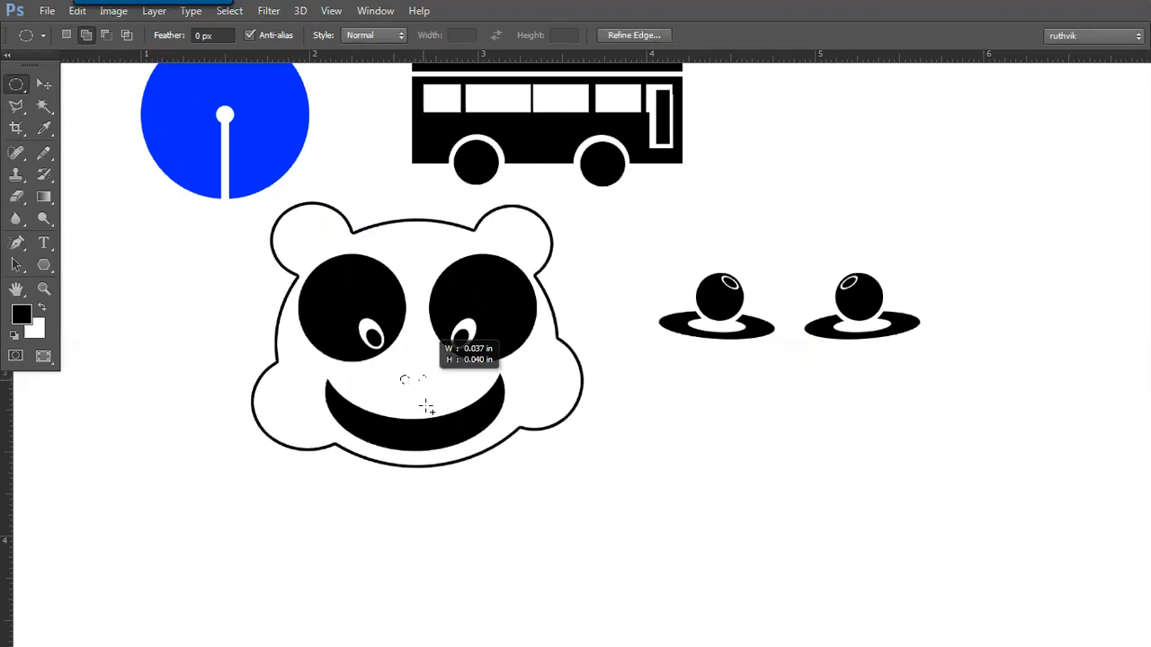
key(alt+BackSpace)
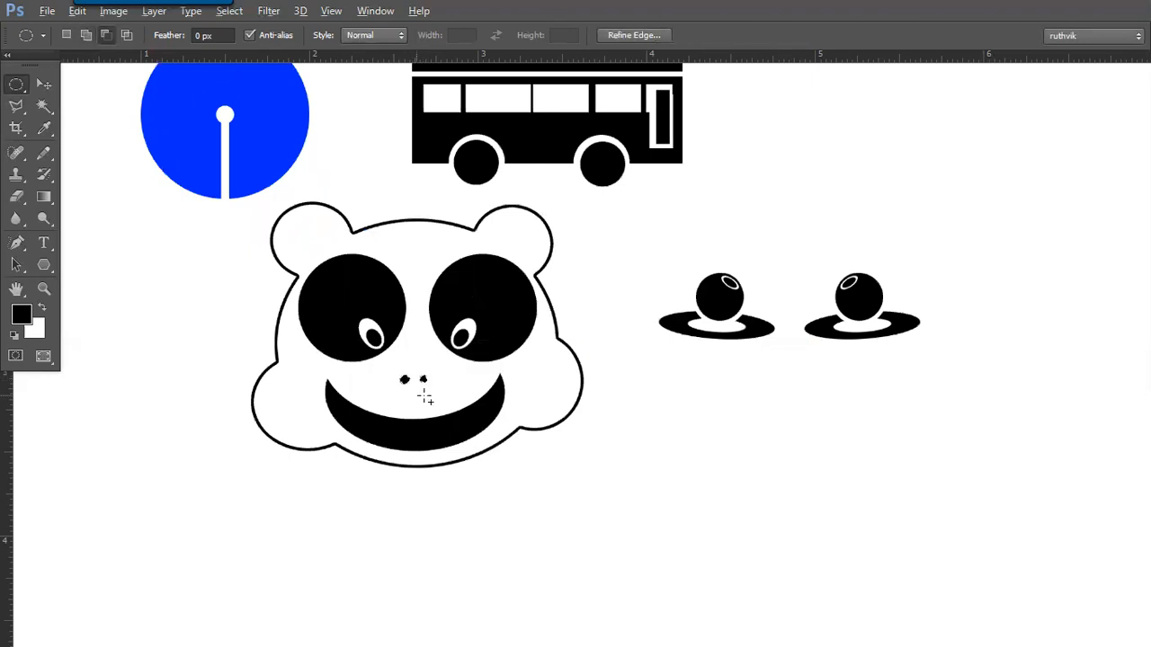
key(ctrl+d)
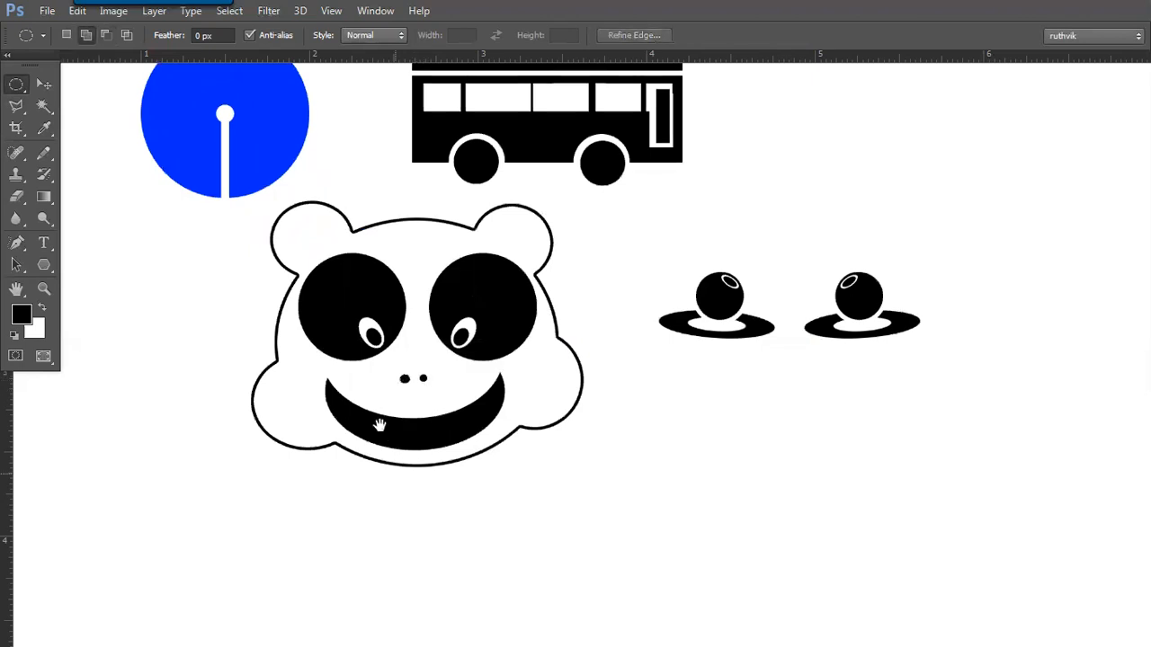
Step: Make a circular selection for a paw, fill it with black below each side of the head, and deselect
scroll(336, 429, down, 2)
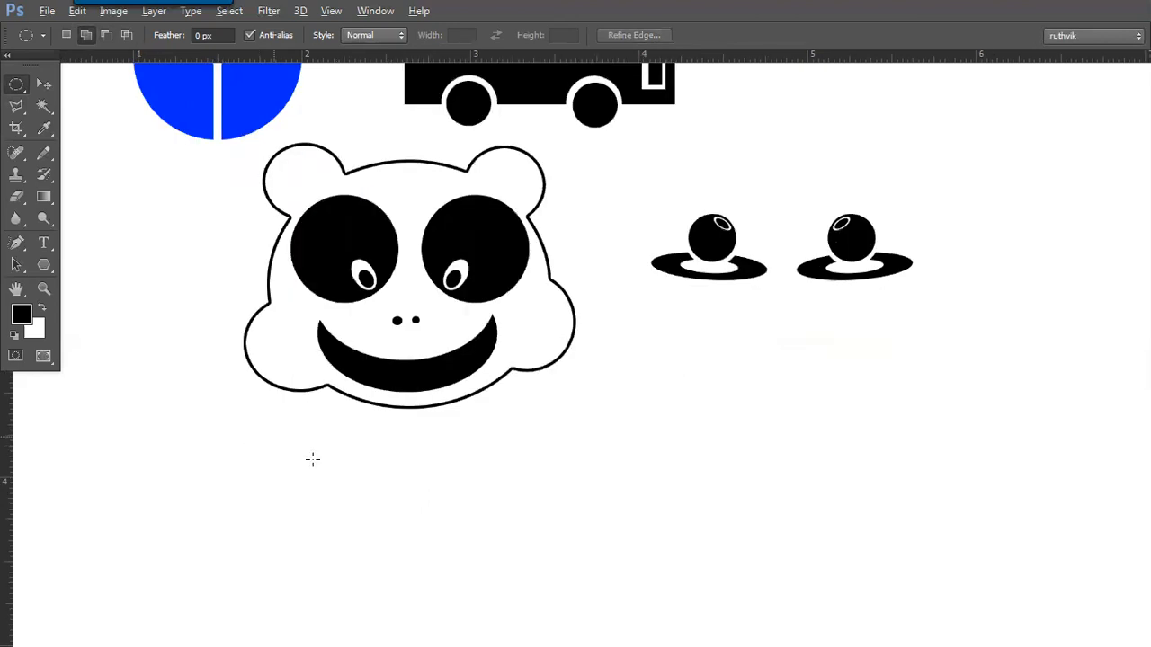
drag(272, 434, 340, 473)
drag(297, 430, 297, 432)
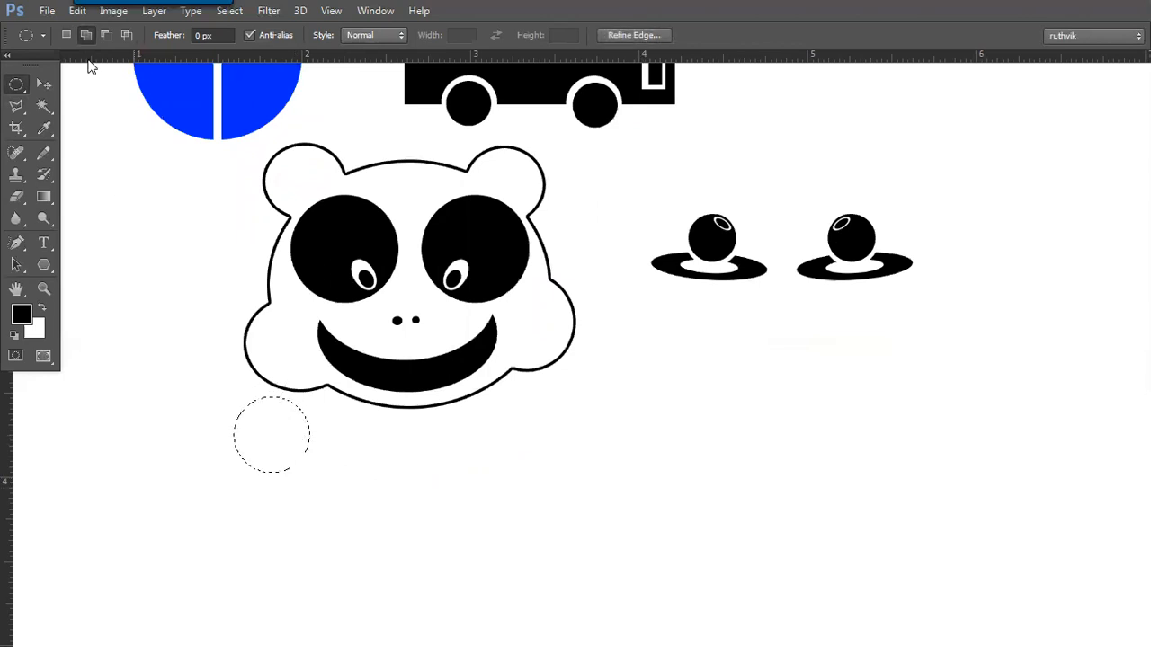
click(67, 35)
drag(295, 433, 531, 427)
key(alt+BackSpace)
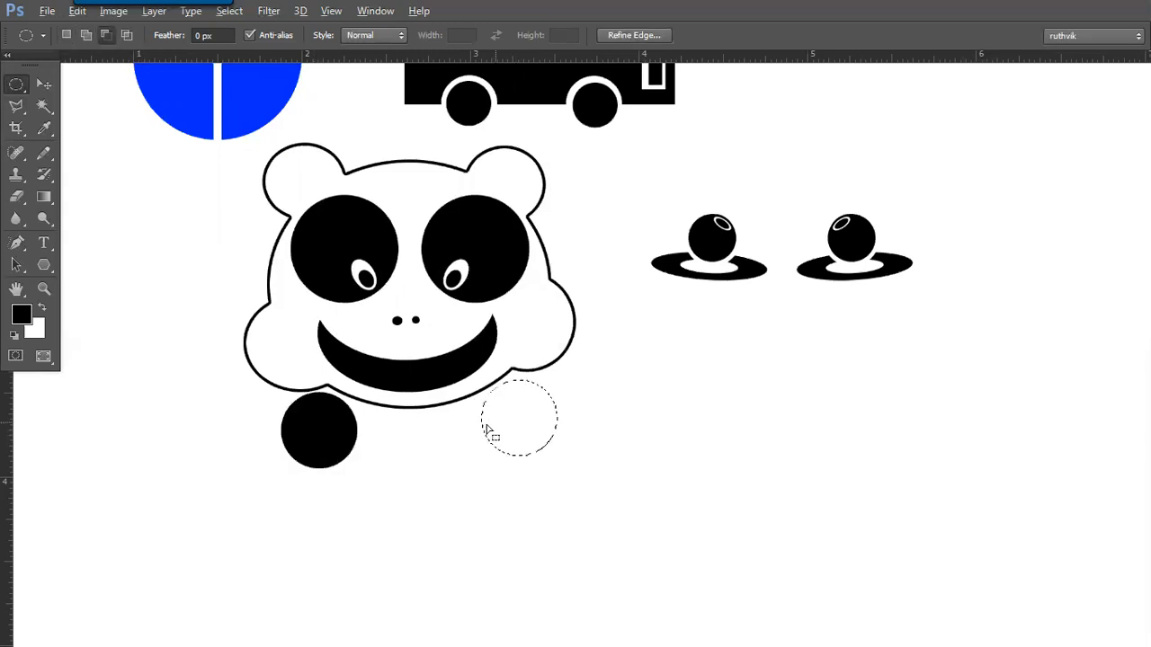
key(alt+BackSpace)
key(ctrl+d)
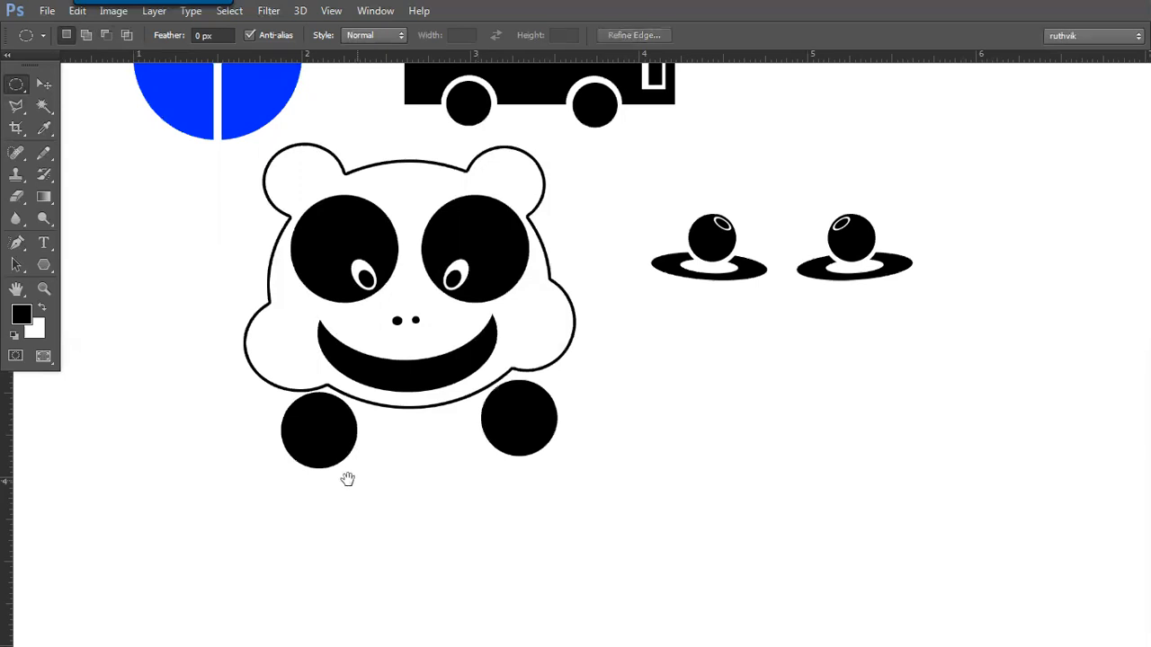
Step: Select one large and several small ovals inside each paw, clear them to white as paw pads, and deselect
scroll(177, 328, down, 1)
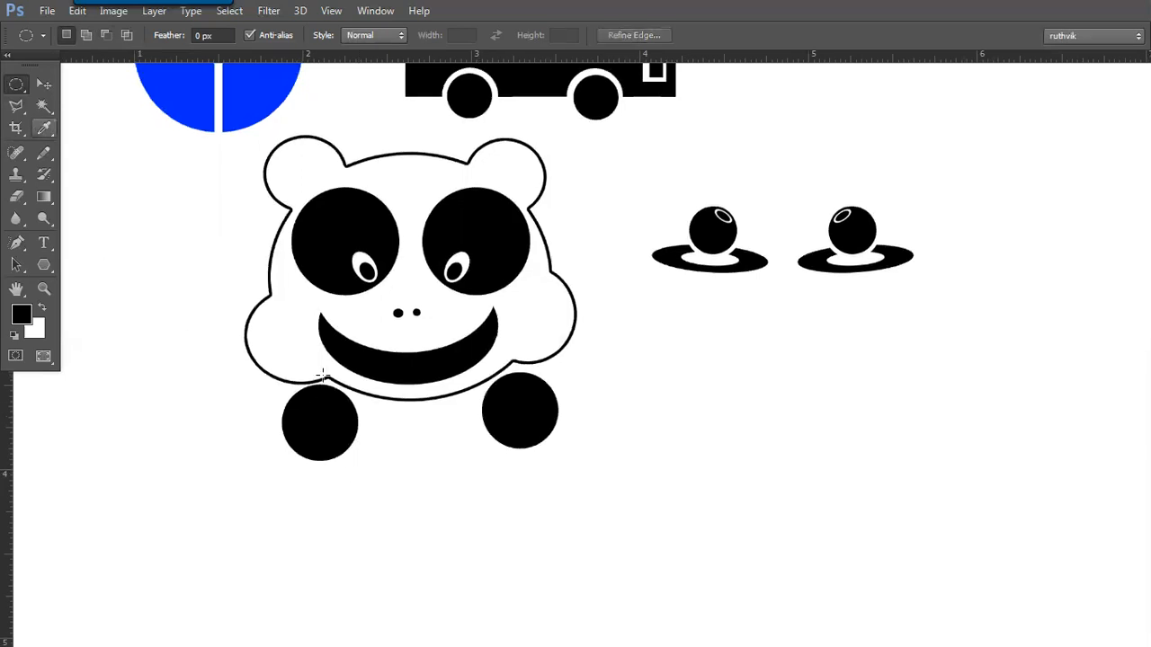
drag(290, 404, 316, 452)
drag(318, 434, 312, 400)
drag(503, 385, 543, 425)
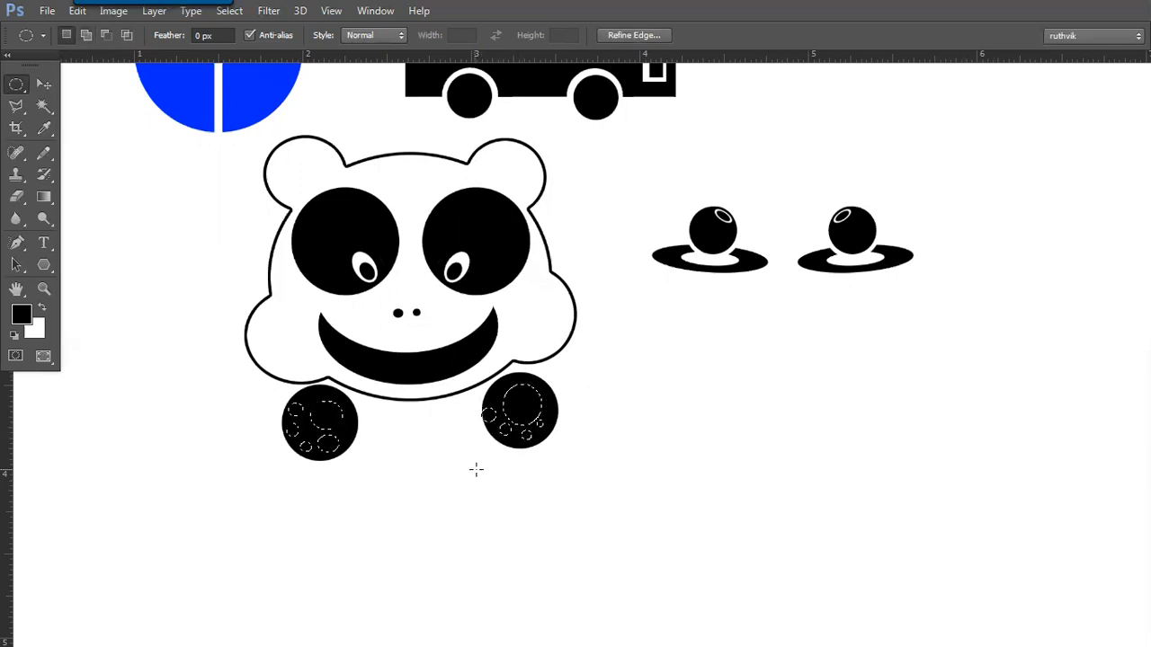
key(Delete)
key(ctrl+d)
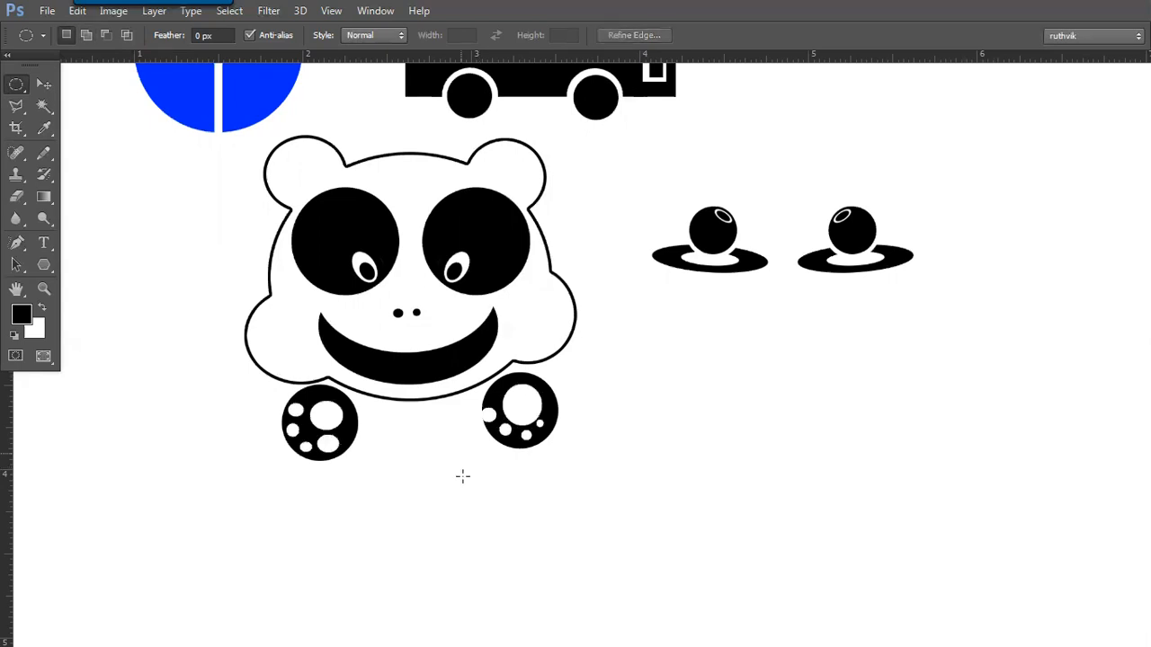
Step: Examine the complete panda face and paws alongside the other drawings on the canvas
scroll(461, 475, up, 2)
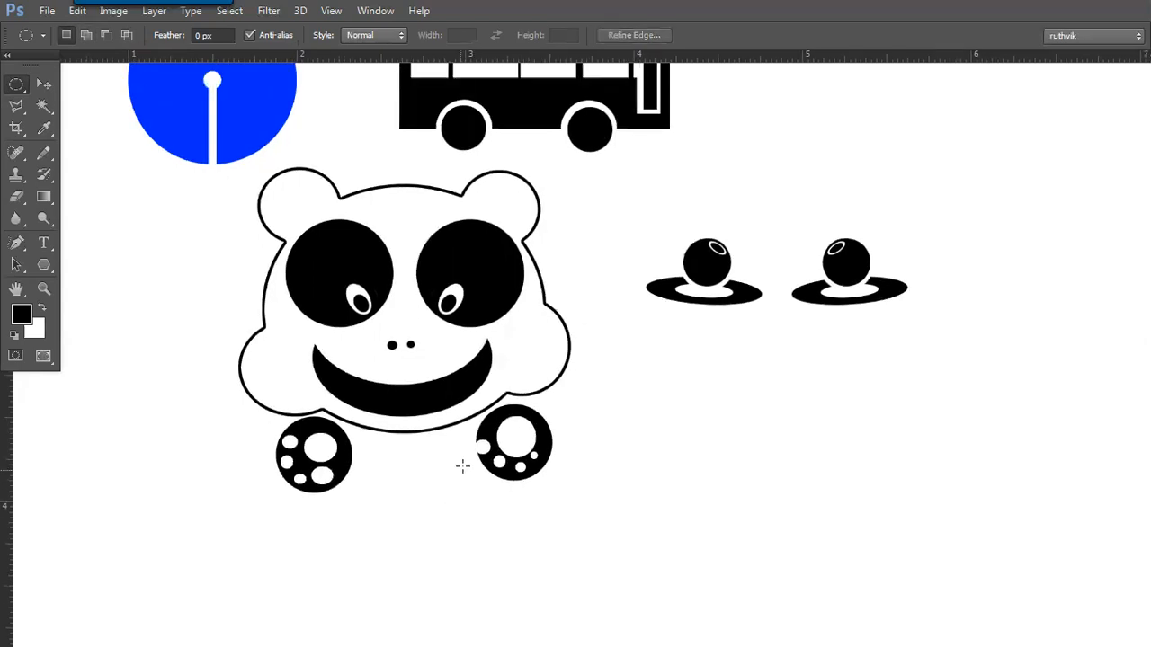
key(ctrl+minus)
key(ctrl+minus)
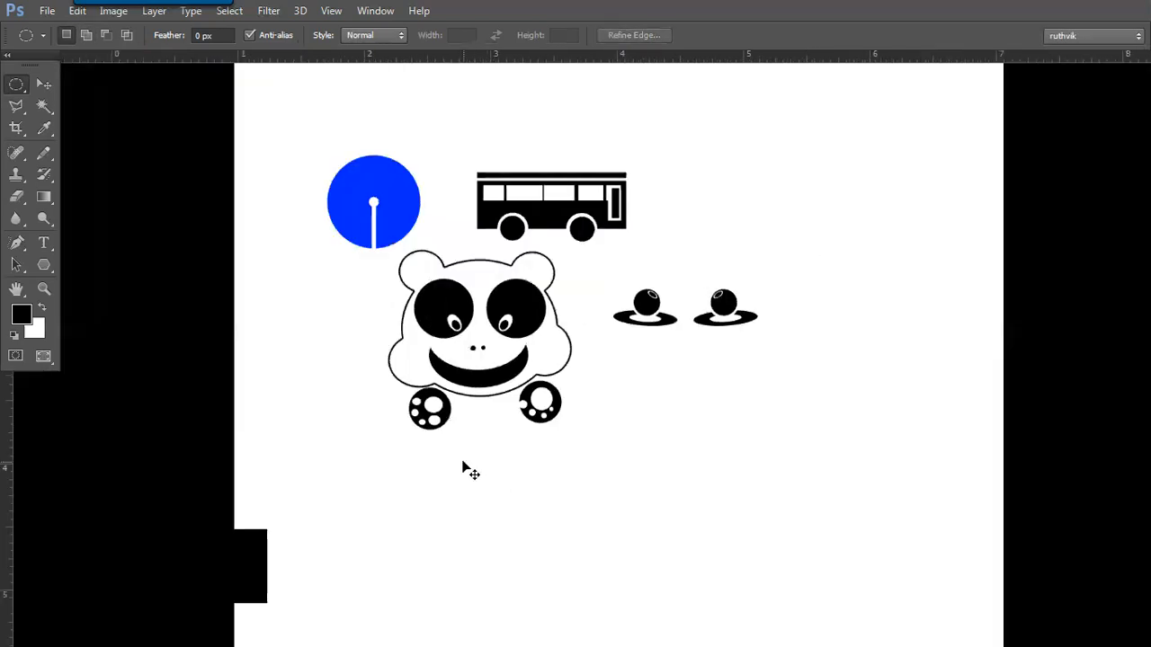
key(ctrl+plus)
key(ctrl+plus)
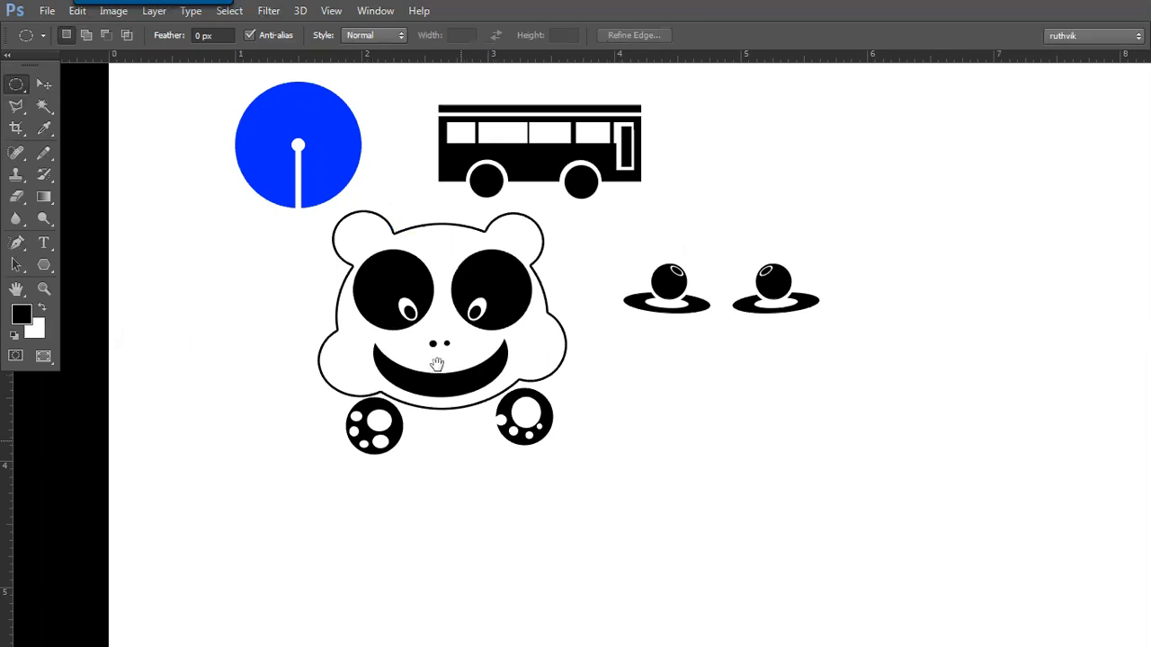
drag(438, 369, 369, 358)
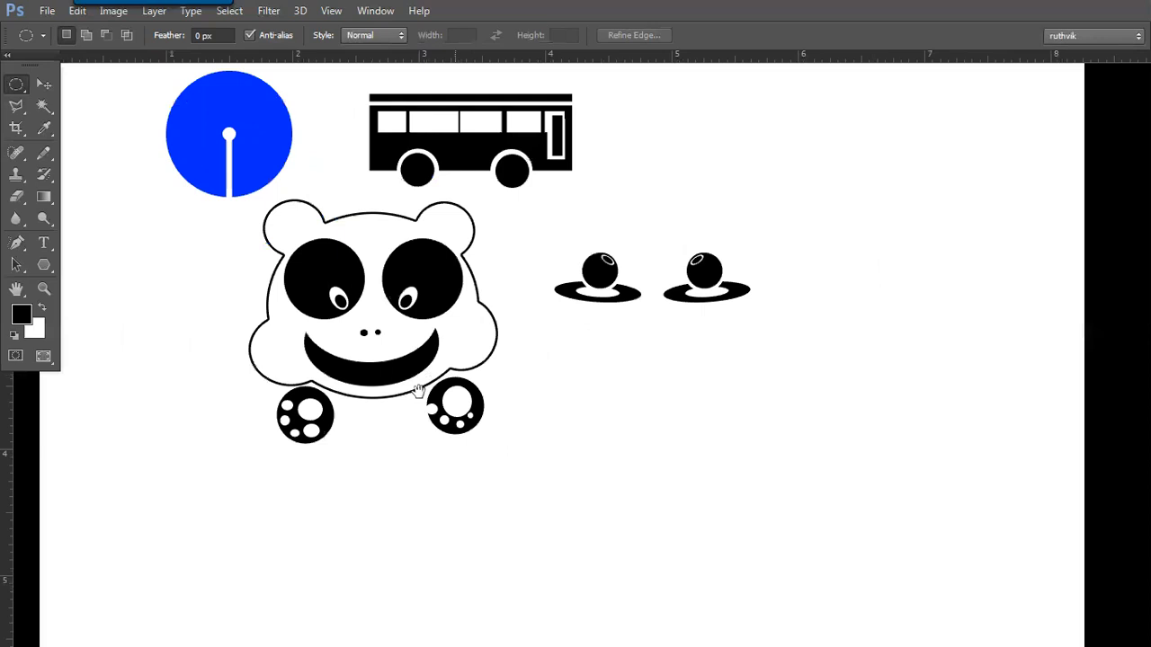
drag(431, 382, 396, 415)
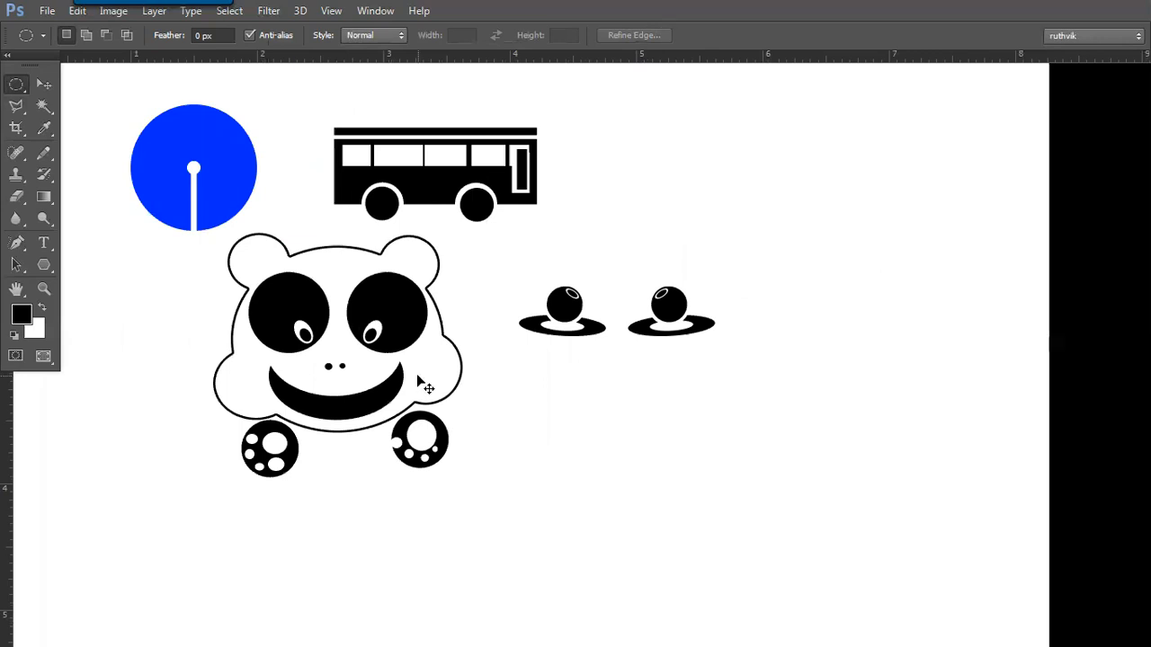
key(ctrl+m)
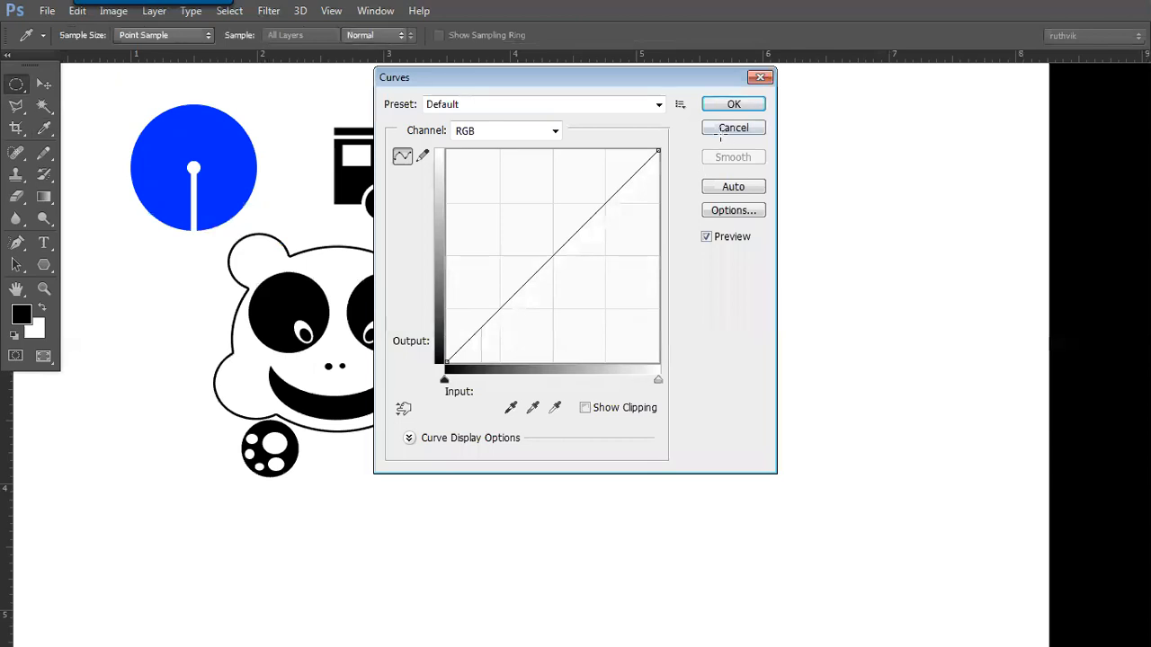
key(Escape)
key(ctrl+n)
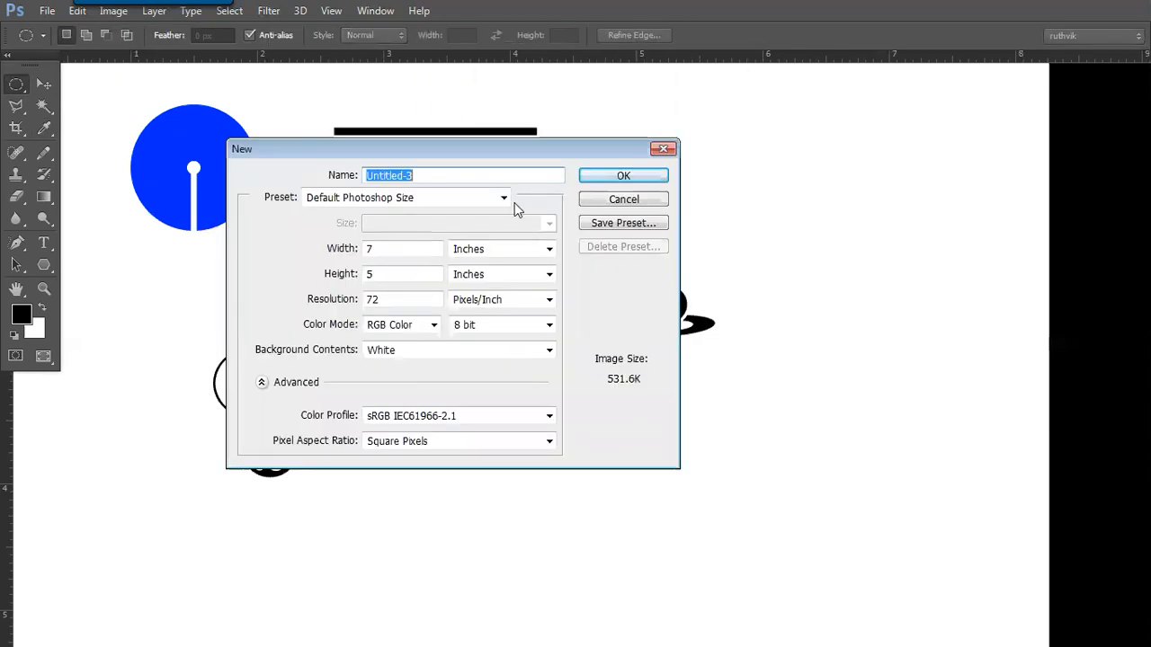
key(Escape)
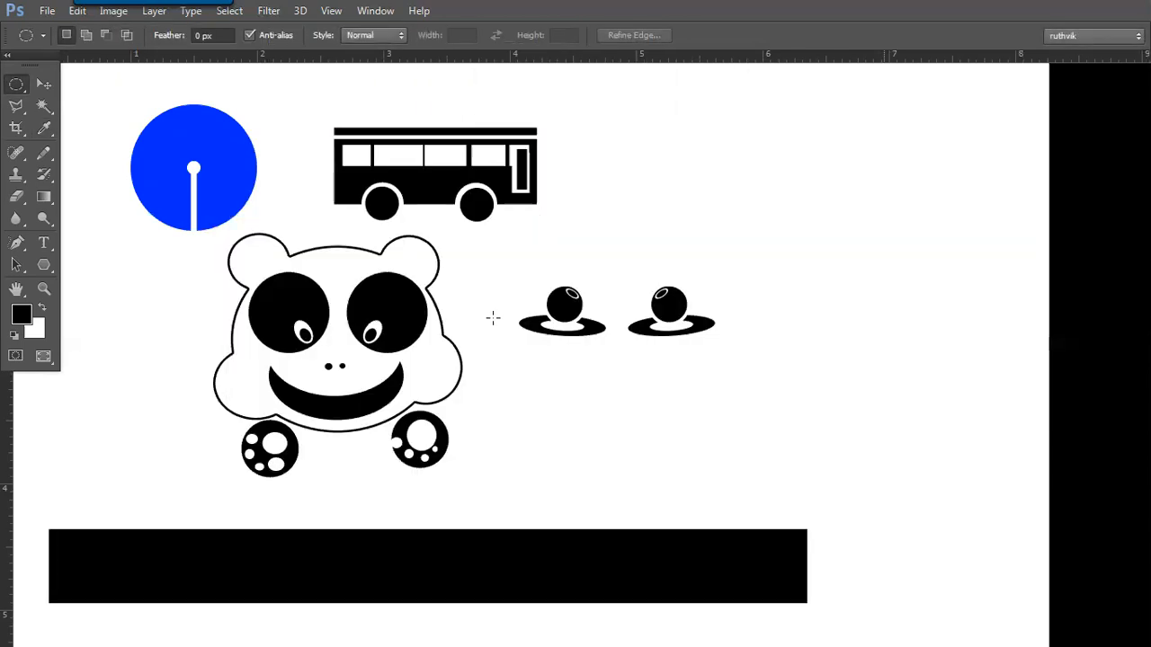
Step: Switch to the blank 7-inch-wide document and show the grid
key(ctrl+Tab)
key(ctrl+plus)
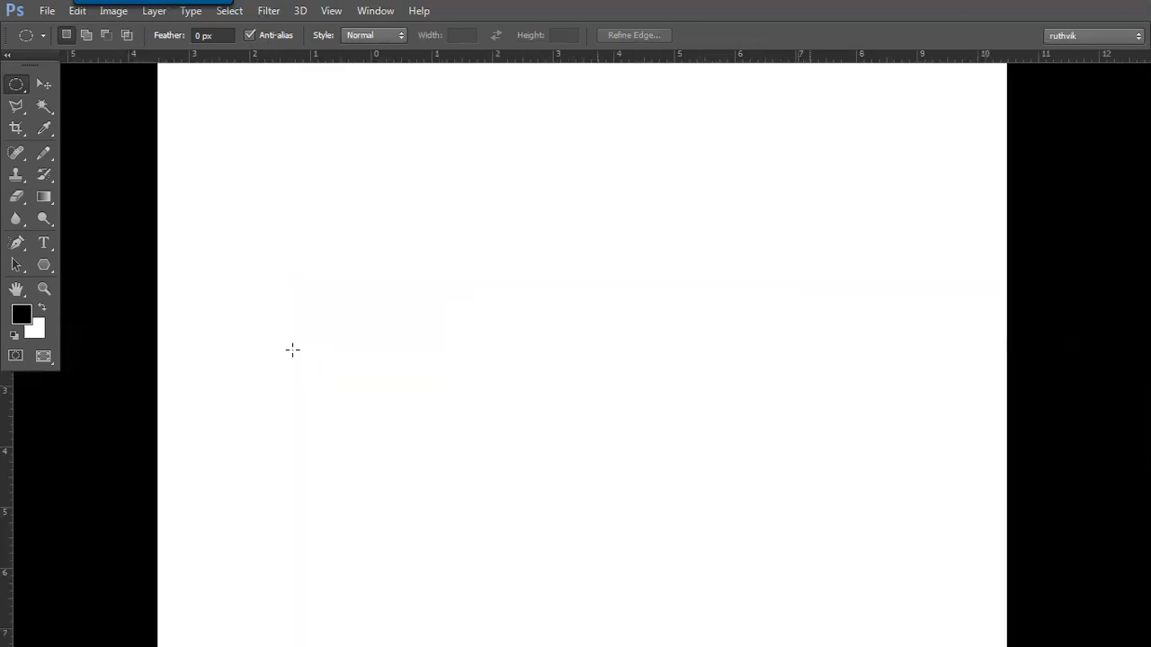
key(Tab)
key(space)
drag(290, 465, 295, 461)
key(Tab)
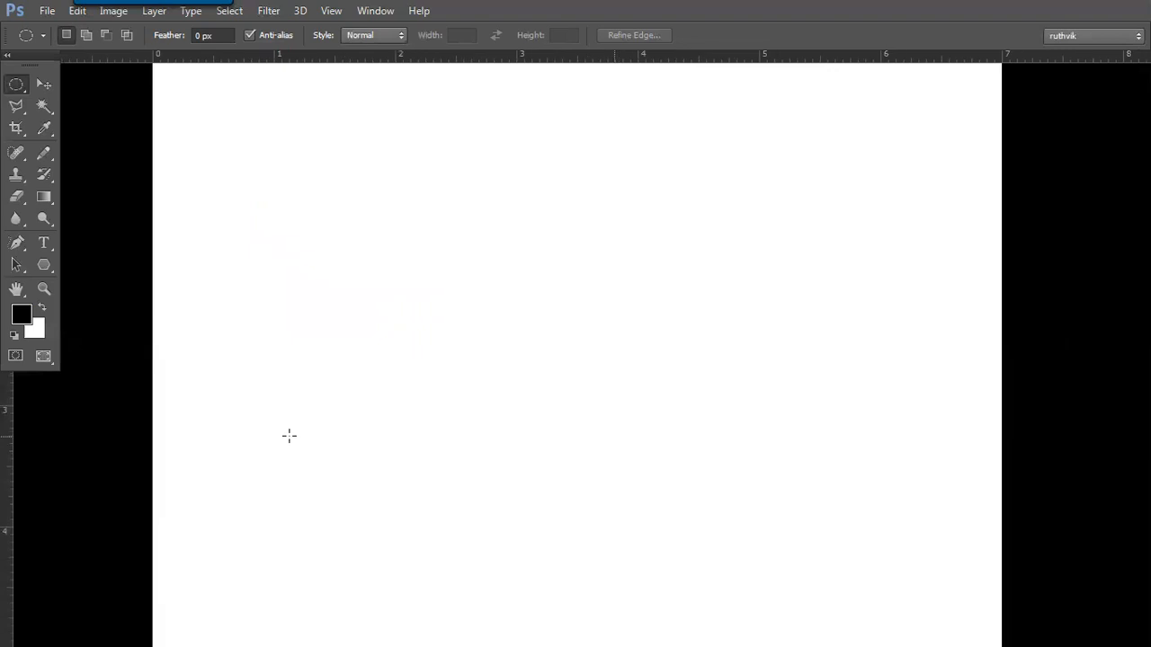
key(ctrl+apostrophe)
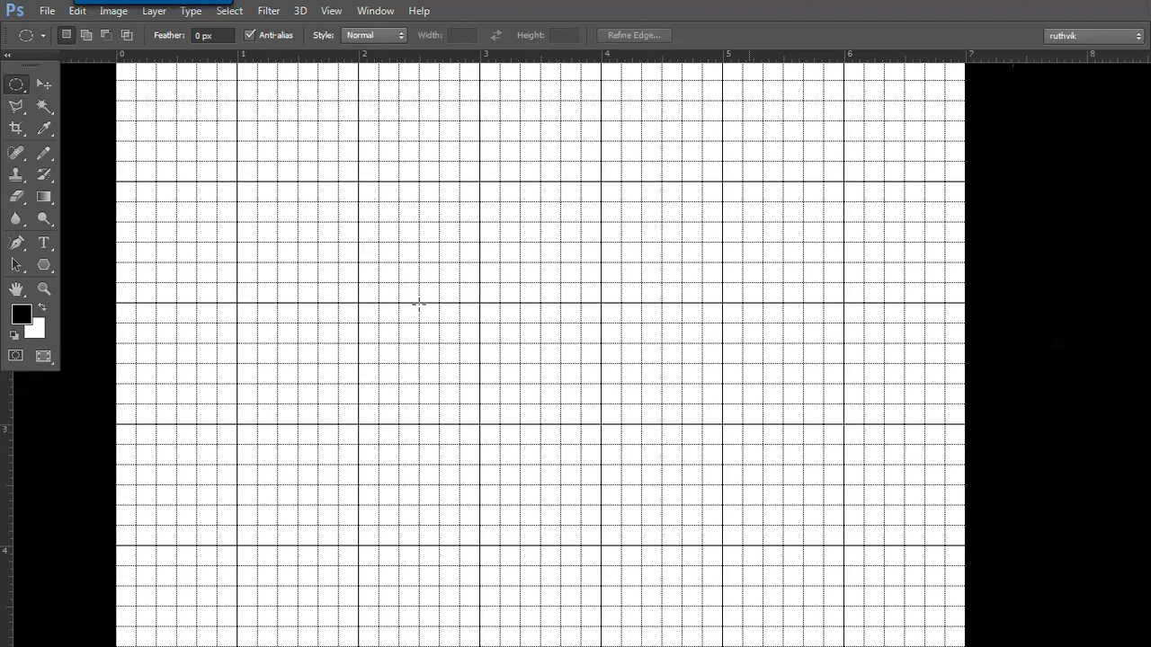
Step: Build an arch selection from a 1 in circle plus a 1 in square added from its middle down, and fill it with black
drag(359, 243, 480, 363)
click(14, 81)
click(66, 83)
click(106, 35)
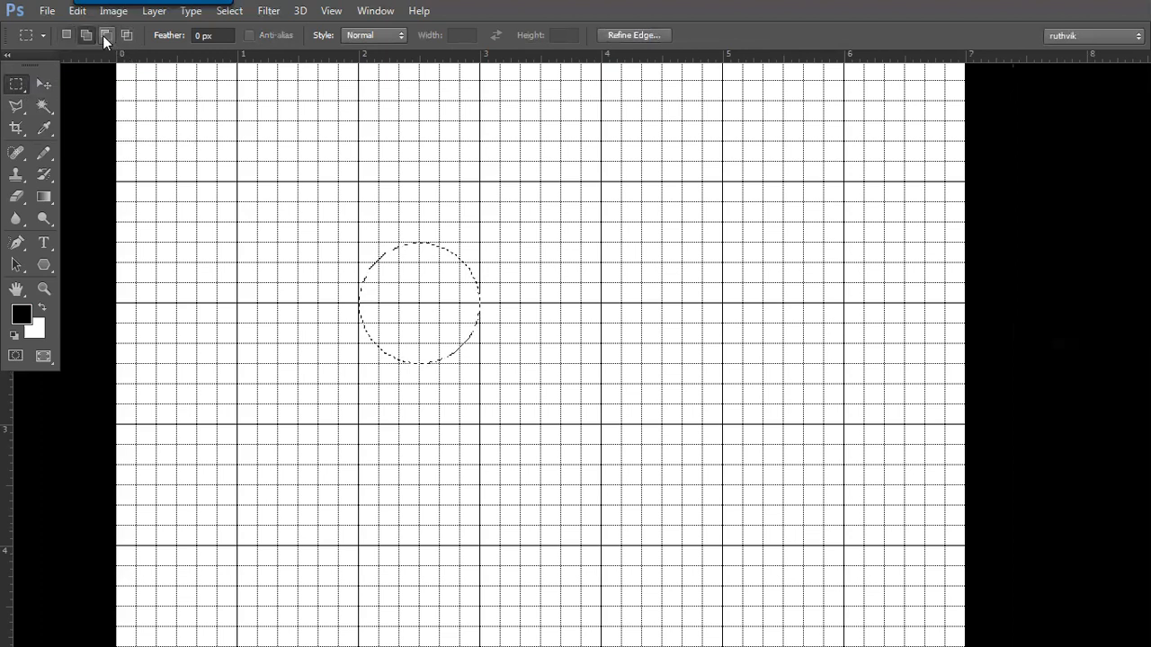
drag(359, 304, 327, 506)
key(alt+BackSpace)
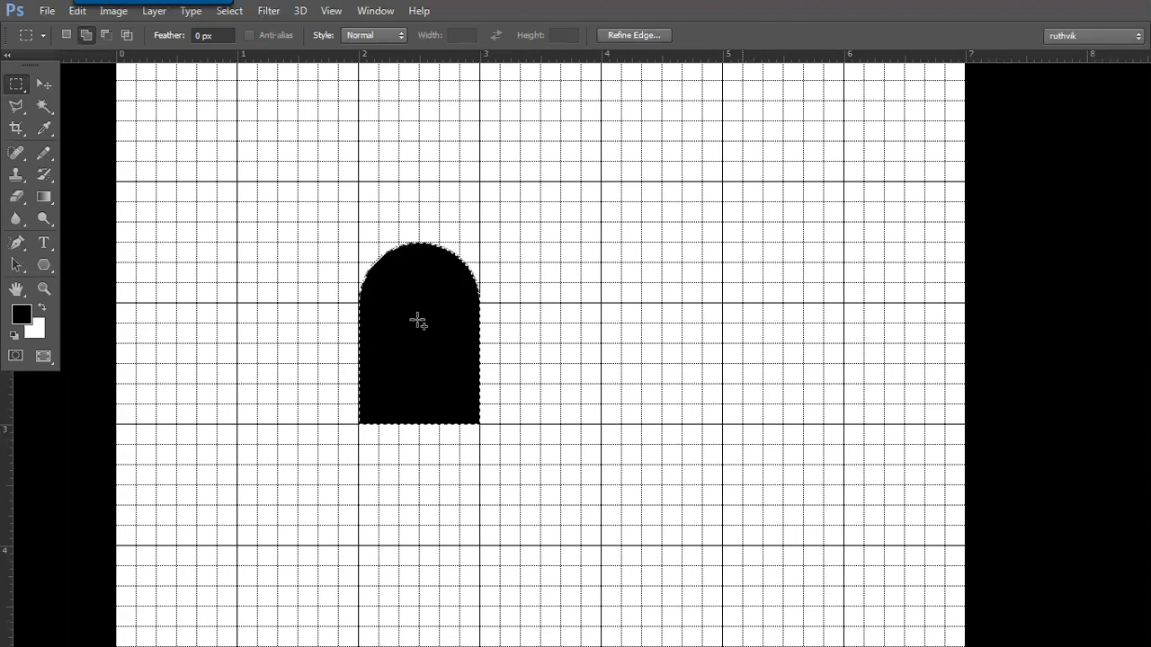
Step: Shift the arch selection 1 in to the right twice, filling it with black each time to form three adjoining arches, and deselect
click(68, 38)
drag(405, 329, 534, 340)
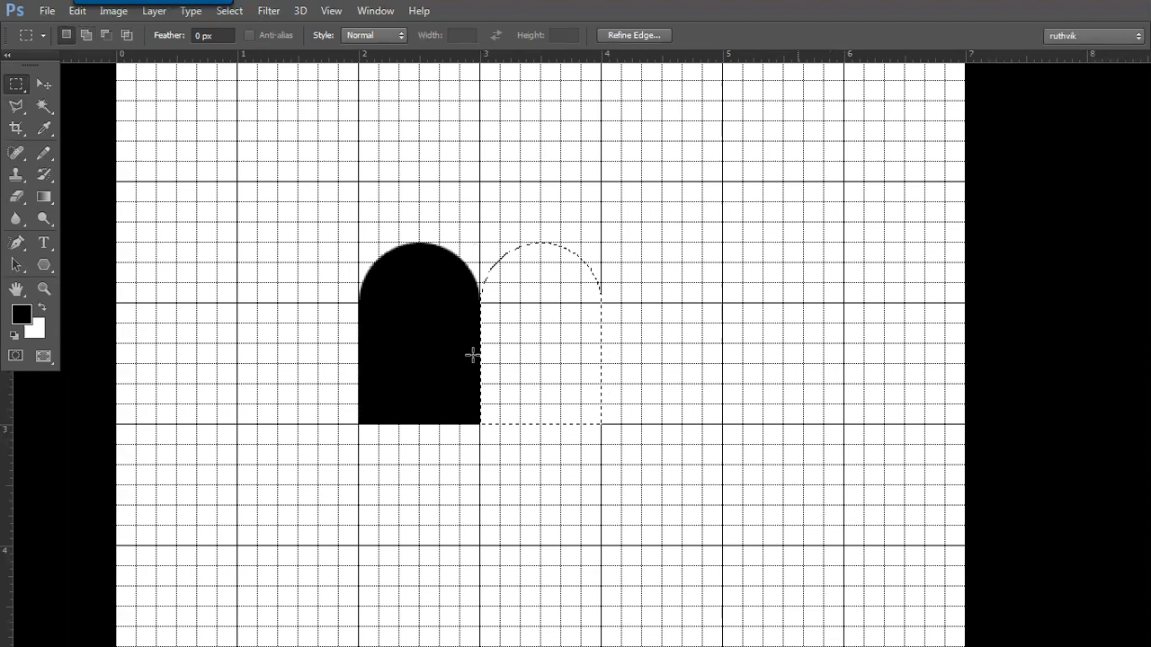
key(alt+BackSpace)
drag(544, 352, 665, 348)
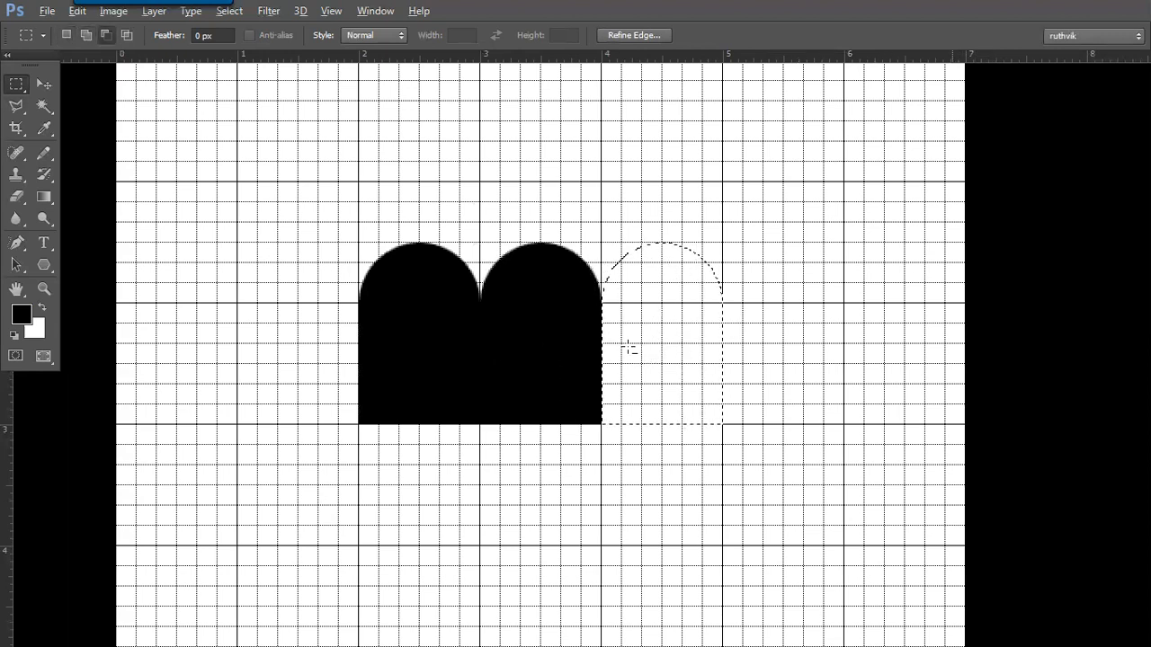
key(alt+BackSpace)
key(ctrl+d)
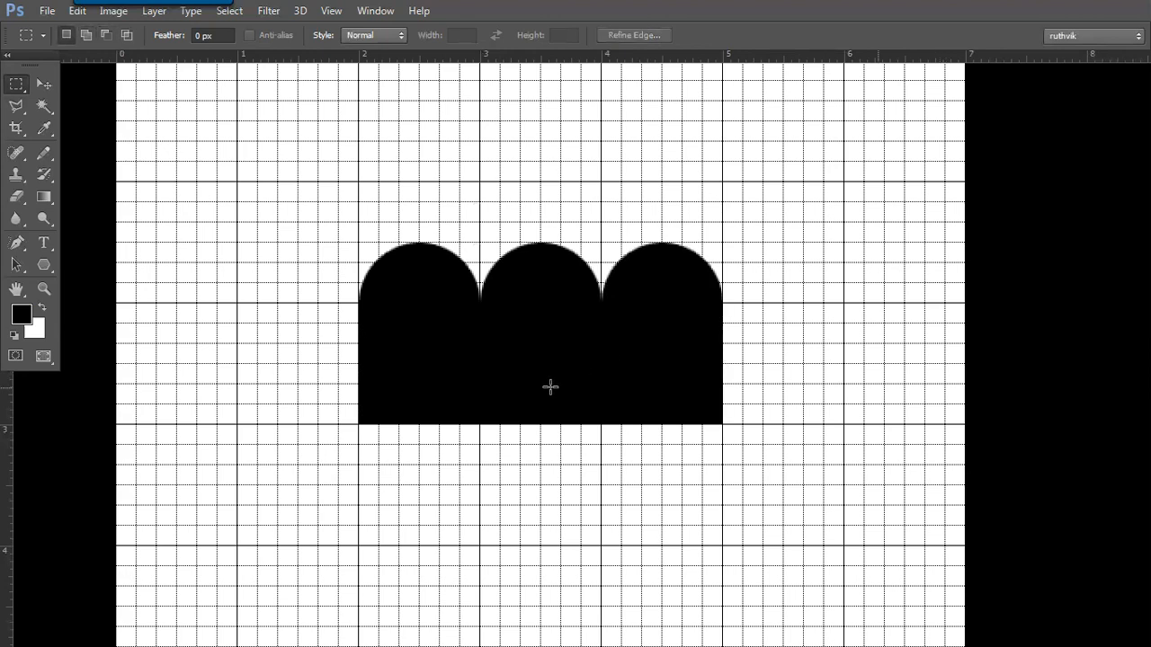
Step: Switch to Paint to review the handwritten notes on Free Transform and Transform Selection, and return to Photoshop
key(alt+Tab)
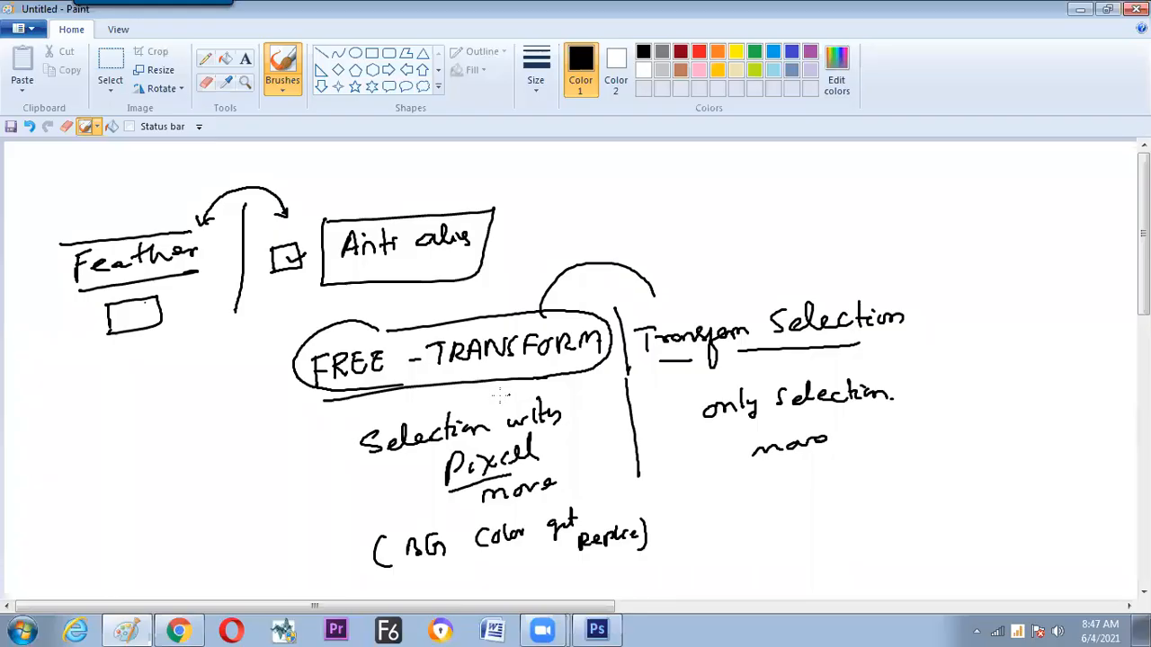
key(alt+Tab)
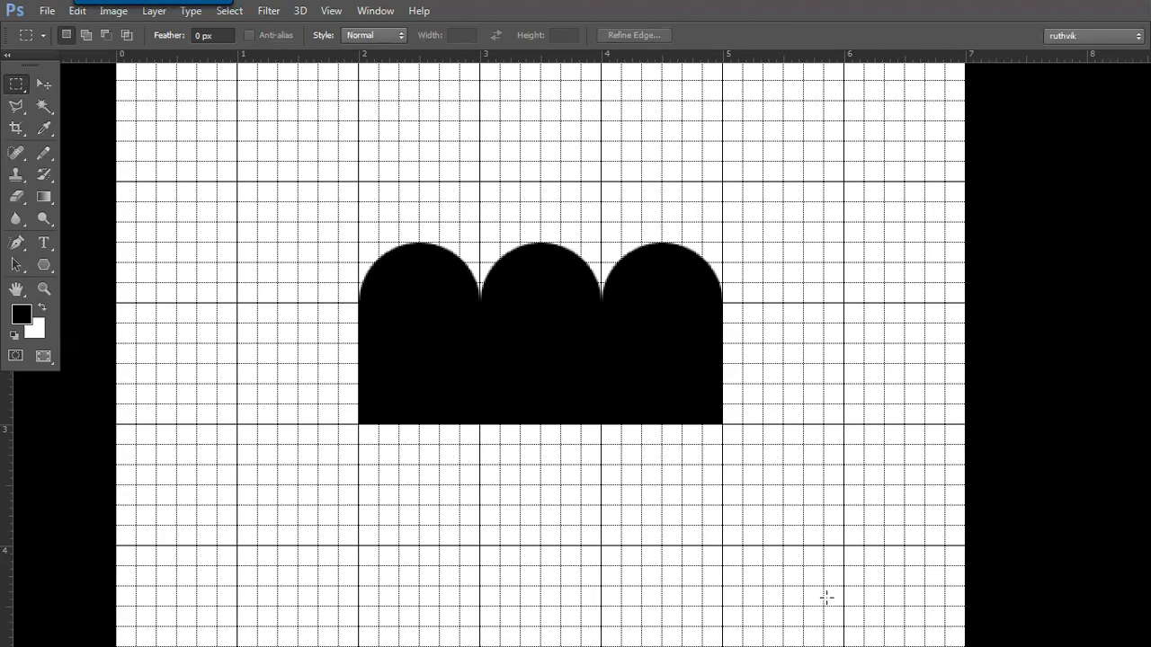
Step: Return to the standard screen mode, open and dismiss the system volume control, and bring back the hidden tools
key(alt+Tab)
key(f)
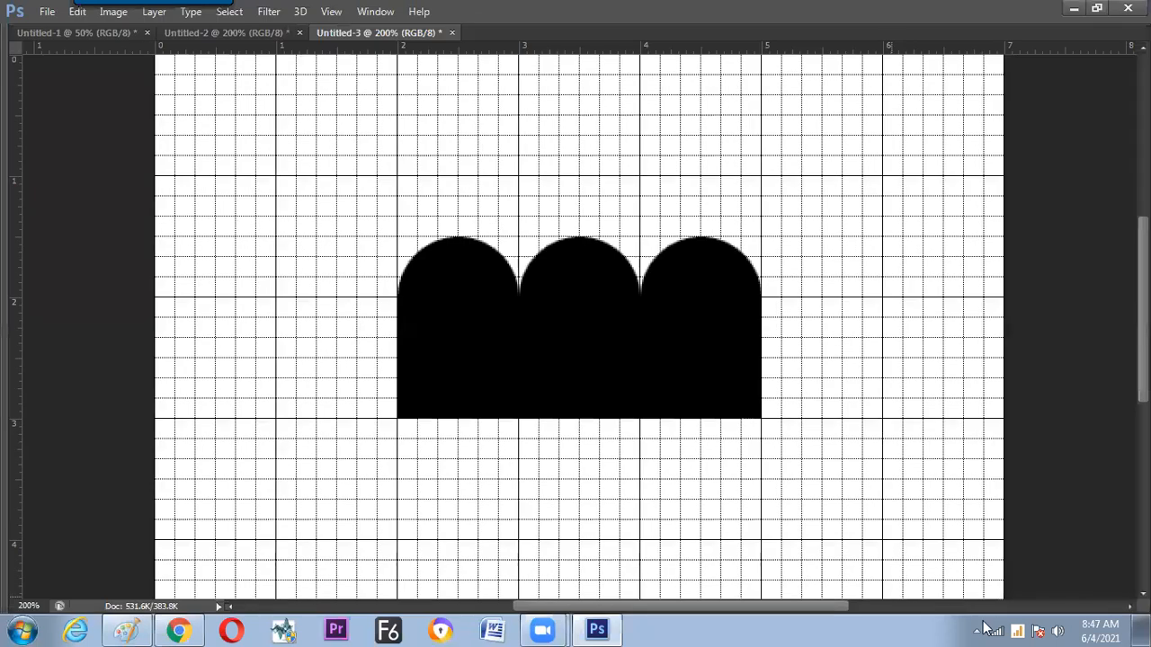
click(1057, 632)
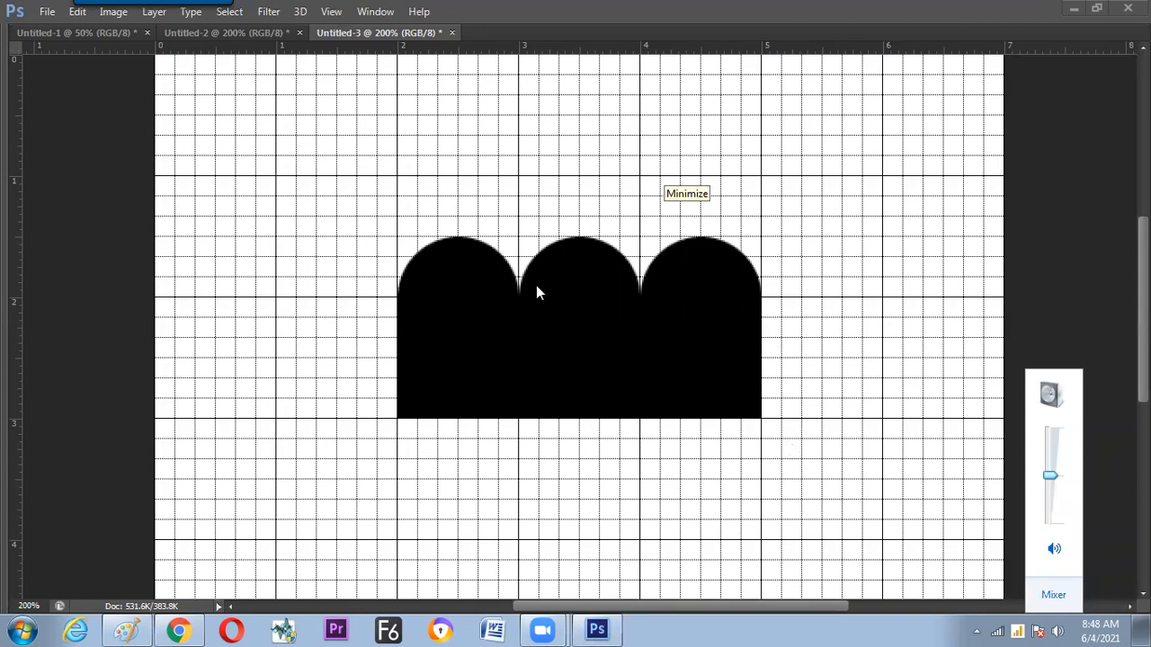
click(517, 307)
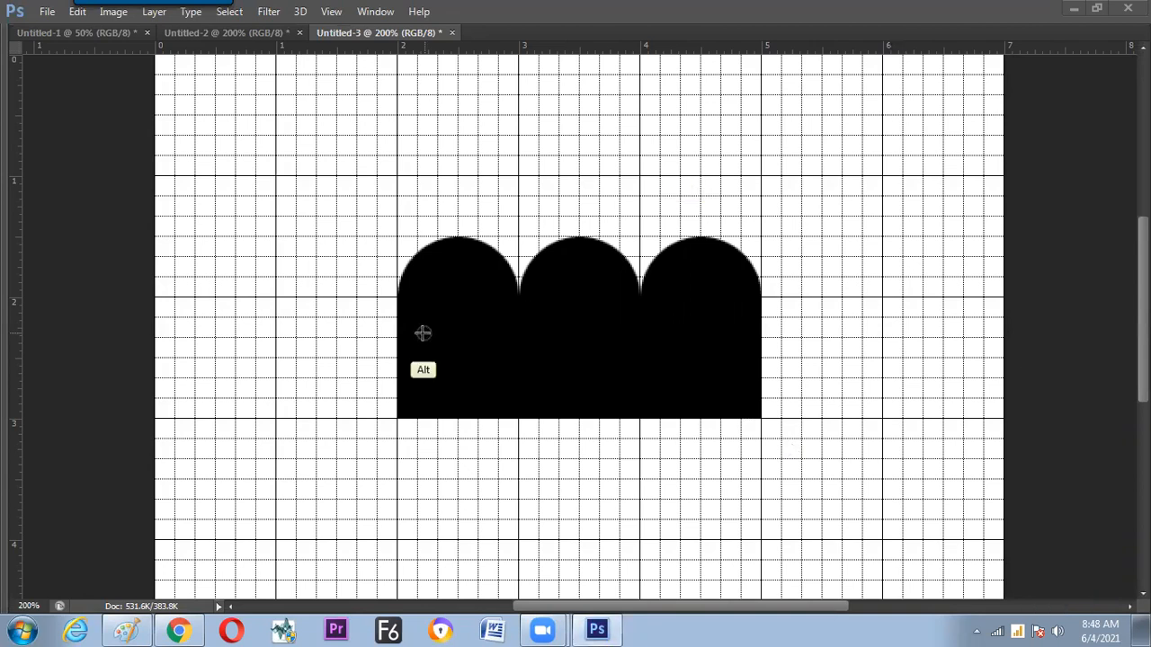
key(Tab)
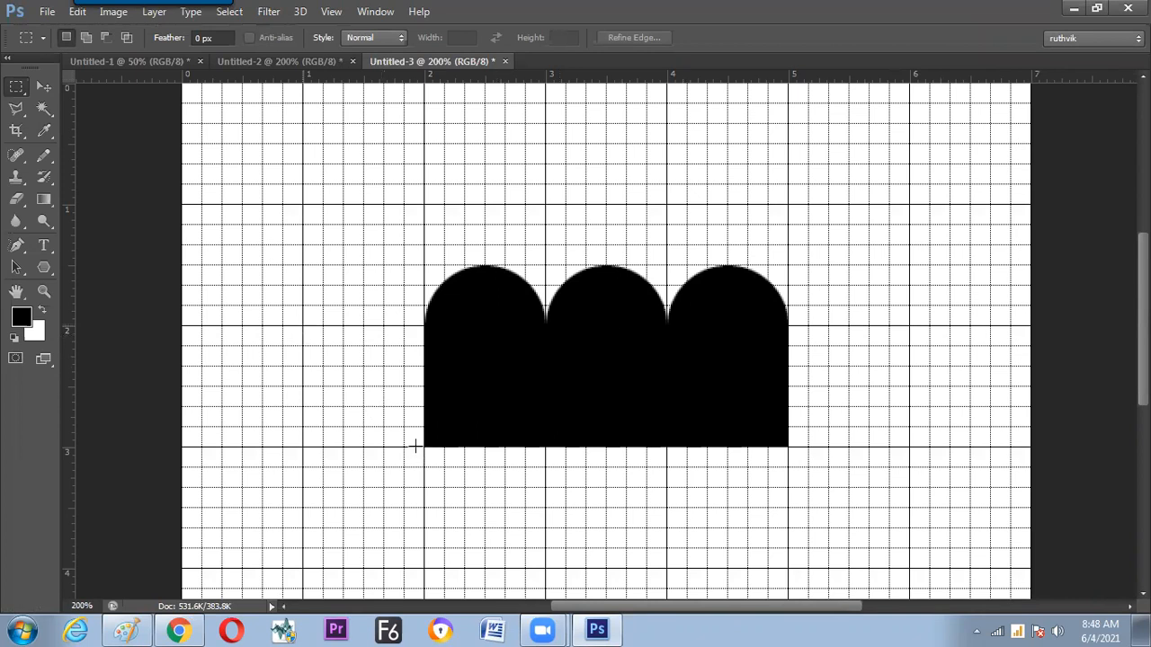
Step: Select a 1 in square directly beside the first arch, spanning 2 to 3 in vertically, fill it with black and deselect
drag(303, 325, 422, 446)
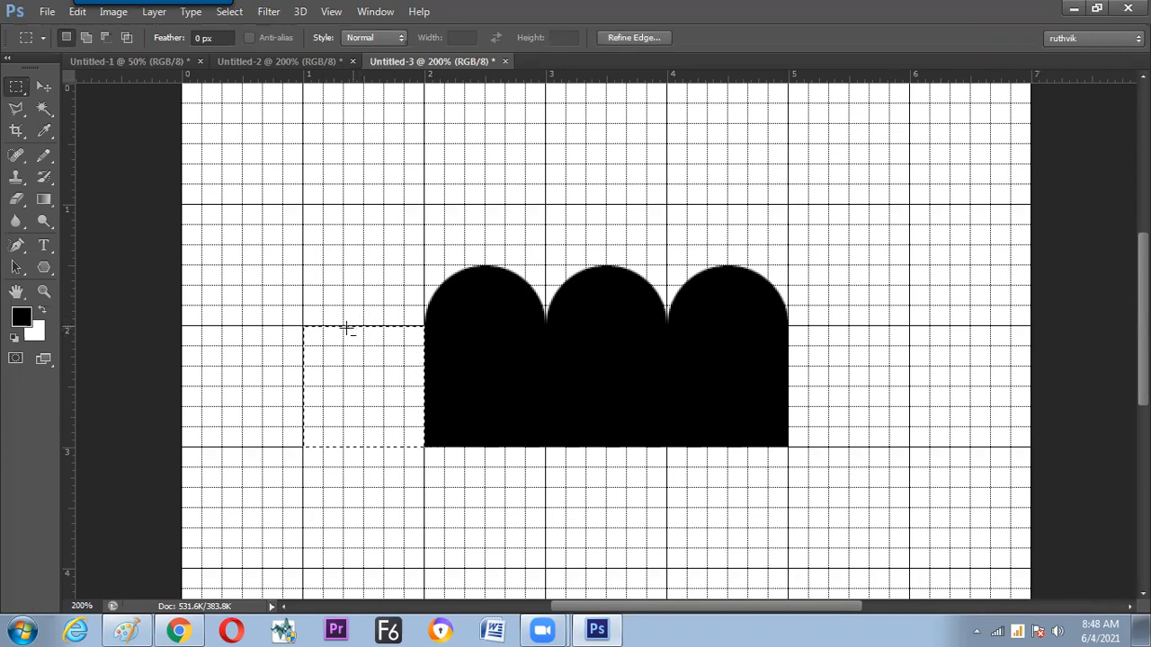
key(alt+BackSpace)
key(ctrl+d)
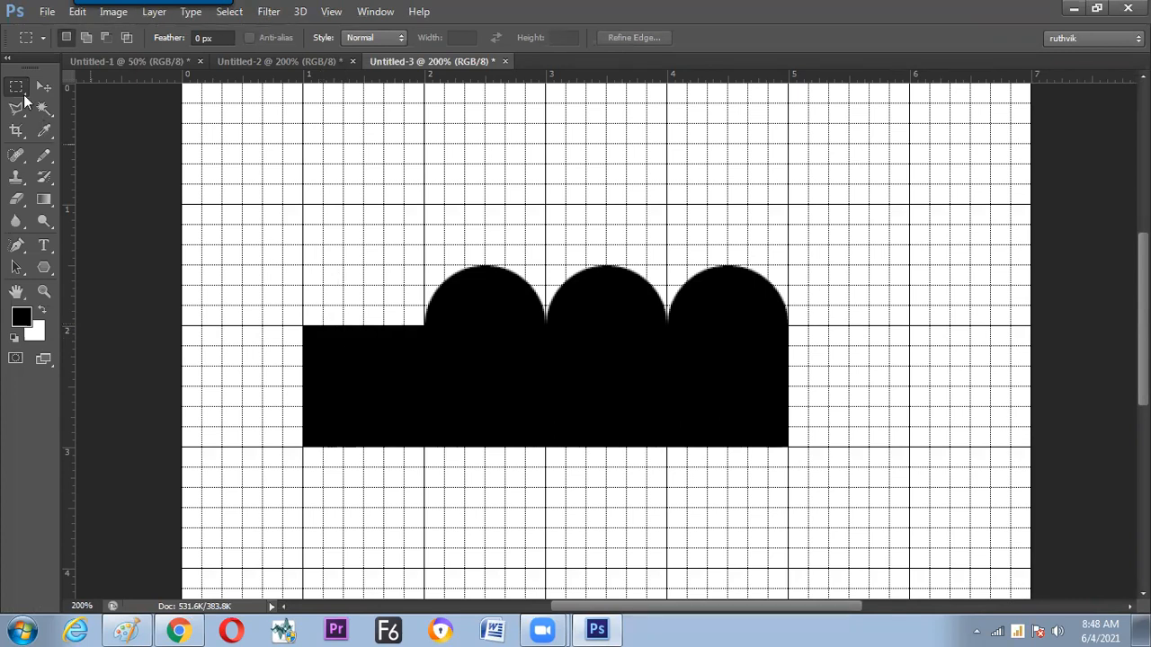
Step: Select three adjoining circles, each two grid squares wide, centred along the square's upper edge, fill them with black and deselect
key(shift+m)
drag(323, 326, 342, 345)
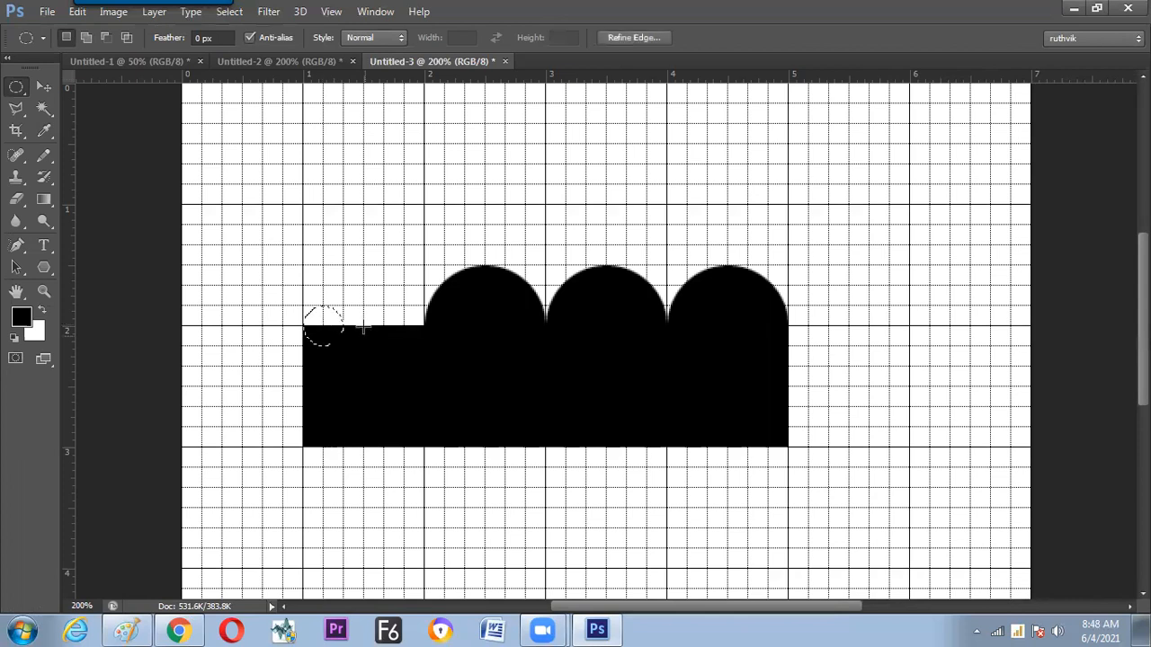
key(shift)
drag(363, 330, 372, 375)
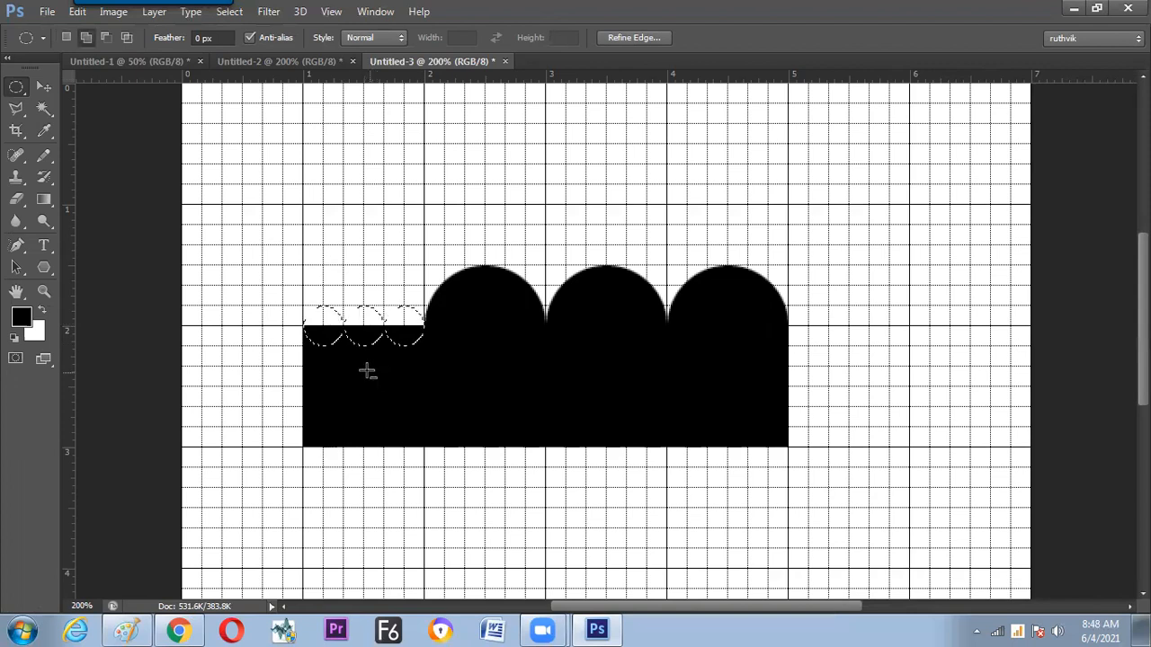
key(alt+BackSpace)
key(alt+BackSpace)
key(ctrl+d)
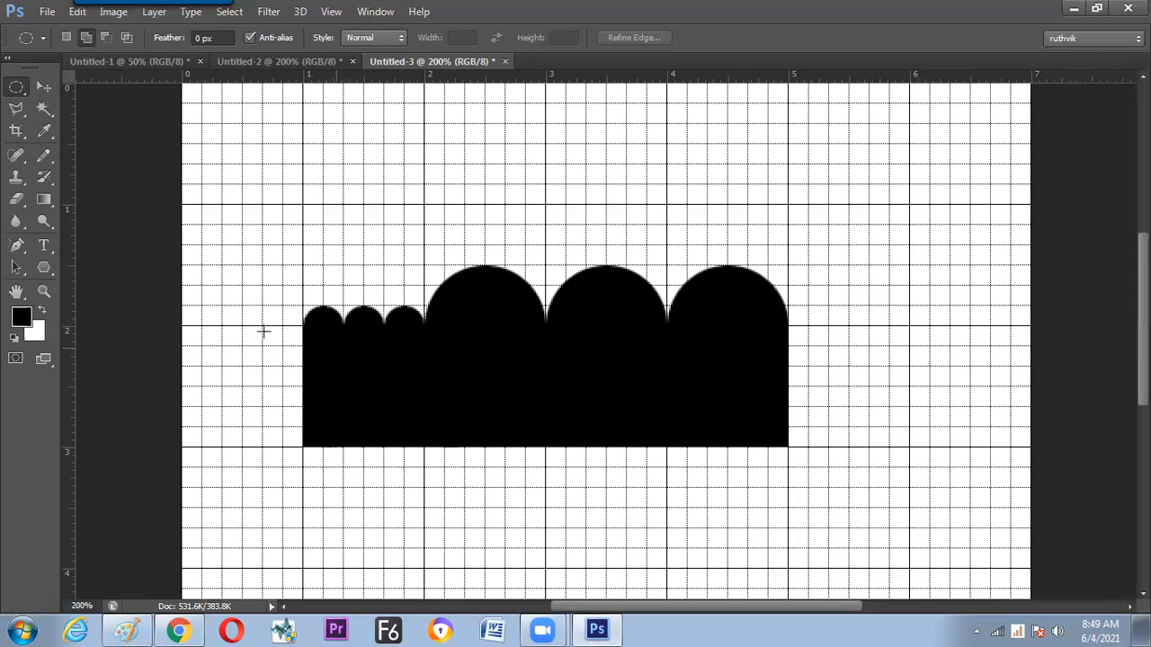
Step: Select a rectangle two grid squares wide and 1 in high adjoining the outer side of the small-arch block, fill it with black and deselect
drag(262, 327, 313, 388)
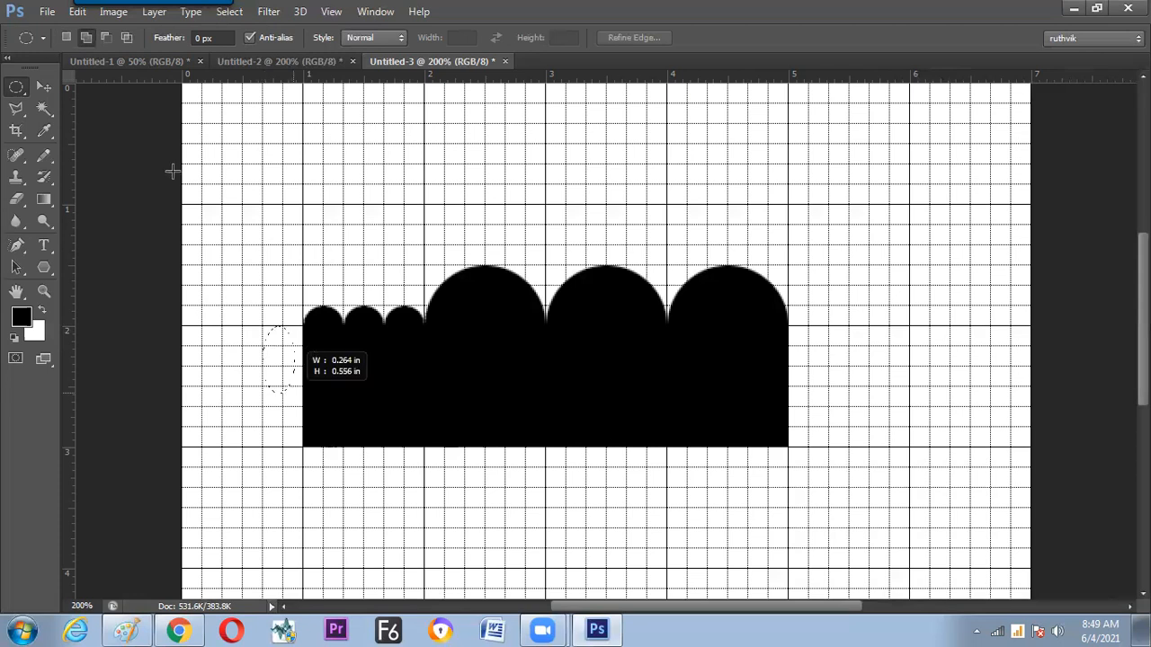
key(ctrl+d)
right_click(16, 91)
click(88, 87)
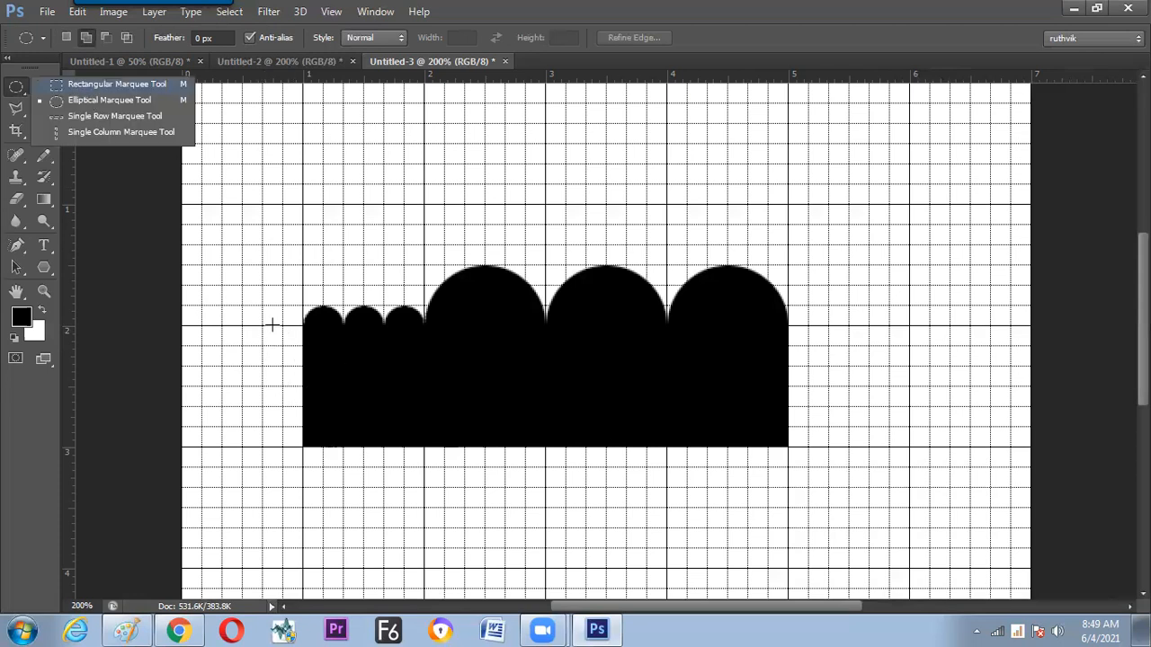
drag(263, 325, 312, 456)
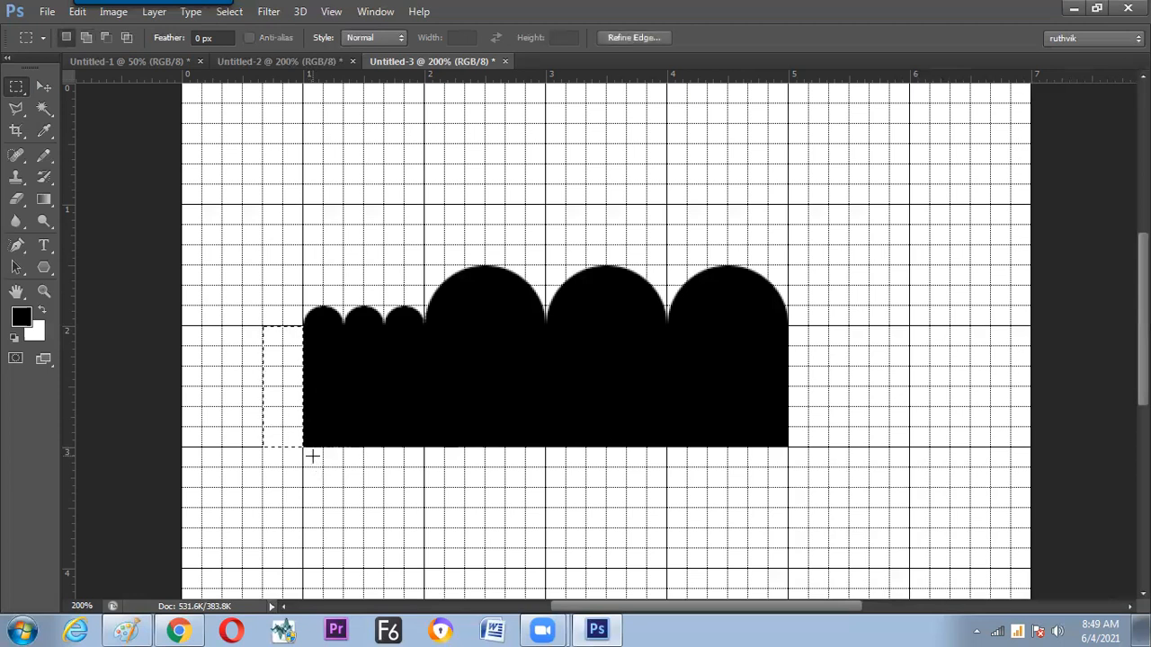
key(alt+BackSpace)
key(ctrl+d)
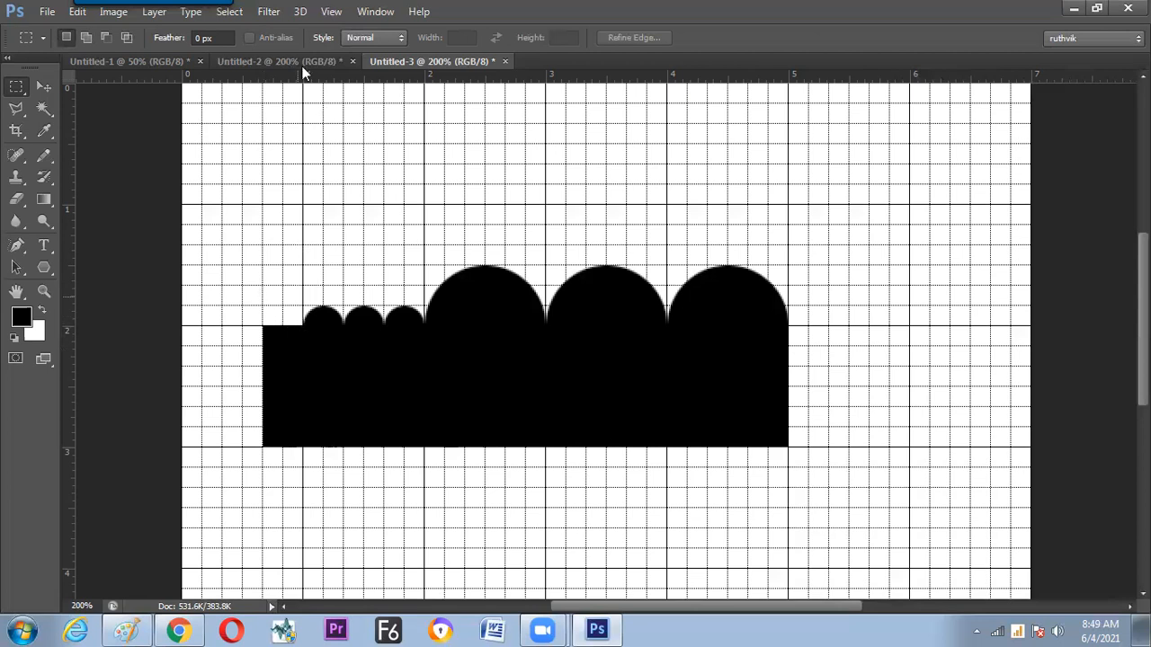
Step: Review the starry-sky document and switch to the document with the logo, bus and panda drawings
click(325, 61)
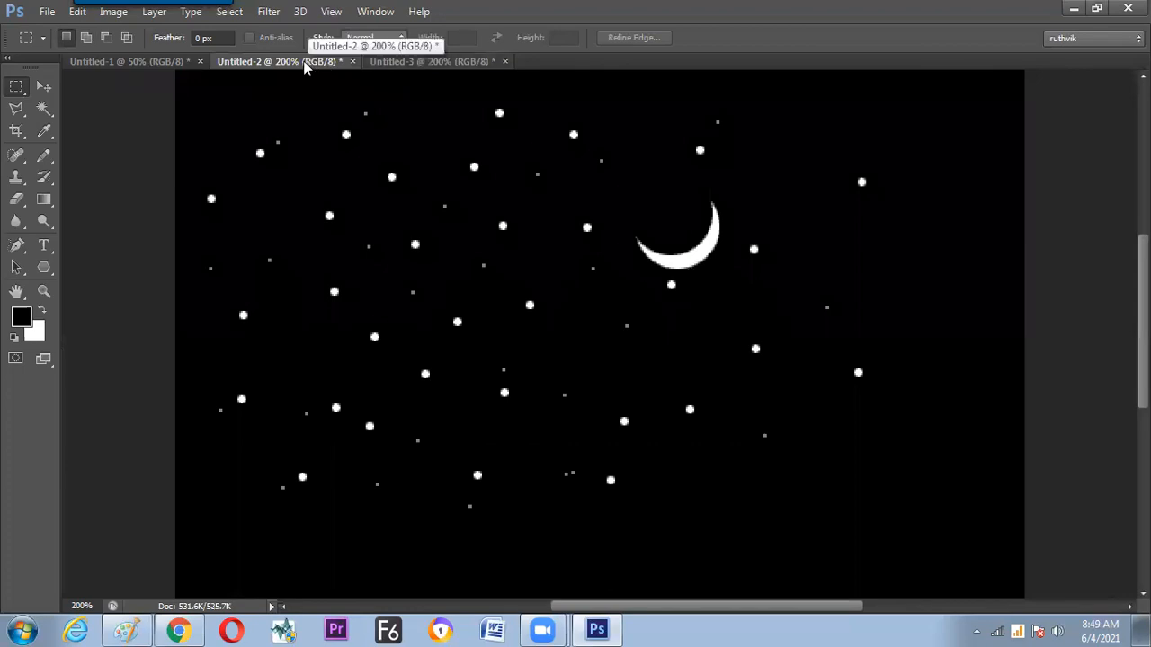
click(388, 62)
click(244, 63)
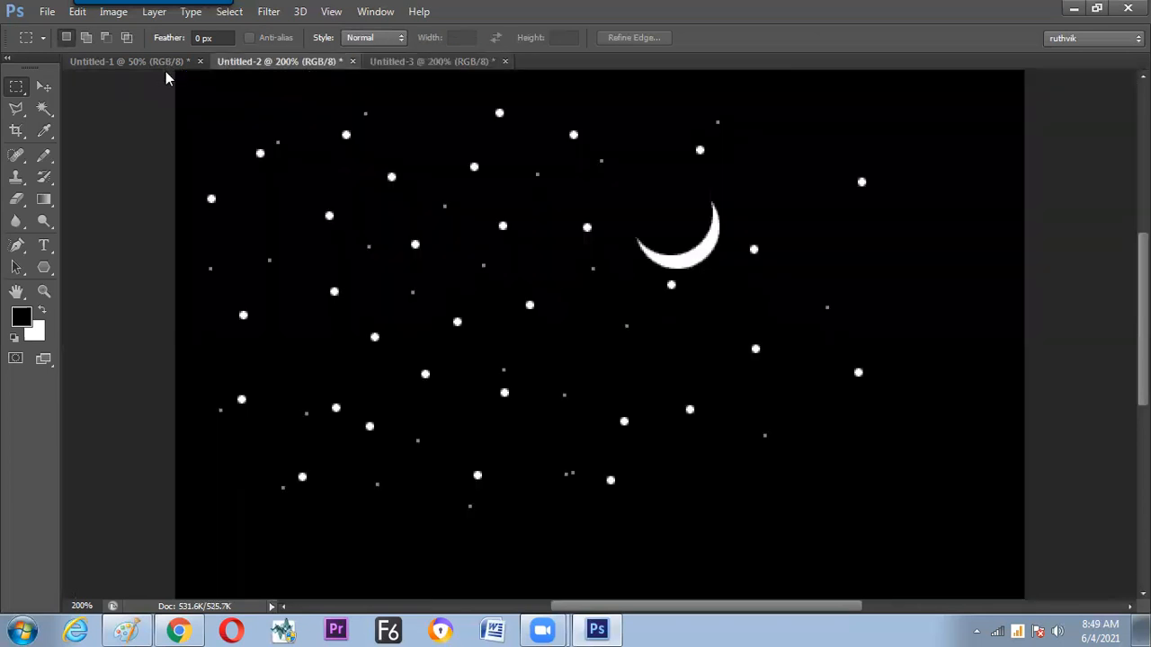
click(135, 62)
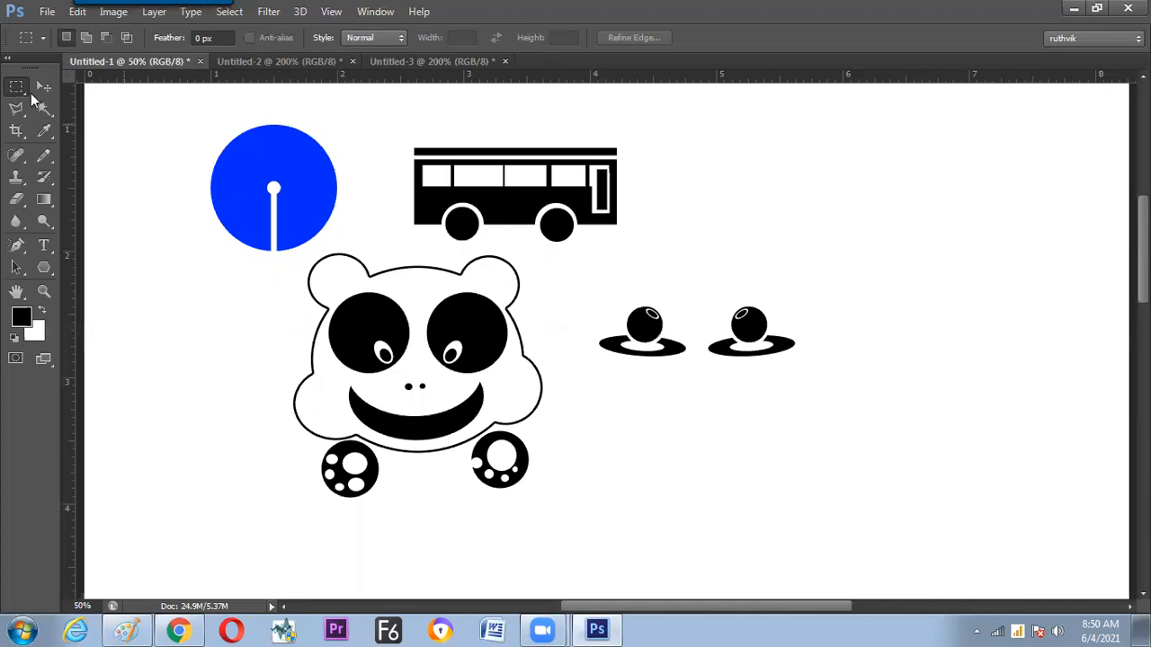
Step: Switch to Paint and handwrite a boxed "WORK" heading in the empty area below the Free Transform notes
click(130, 627)
drag(1108, 265, 1121, 232)
scroll(1128, 264, down, 1)
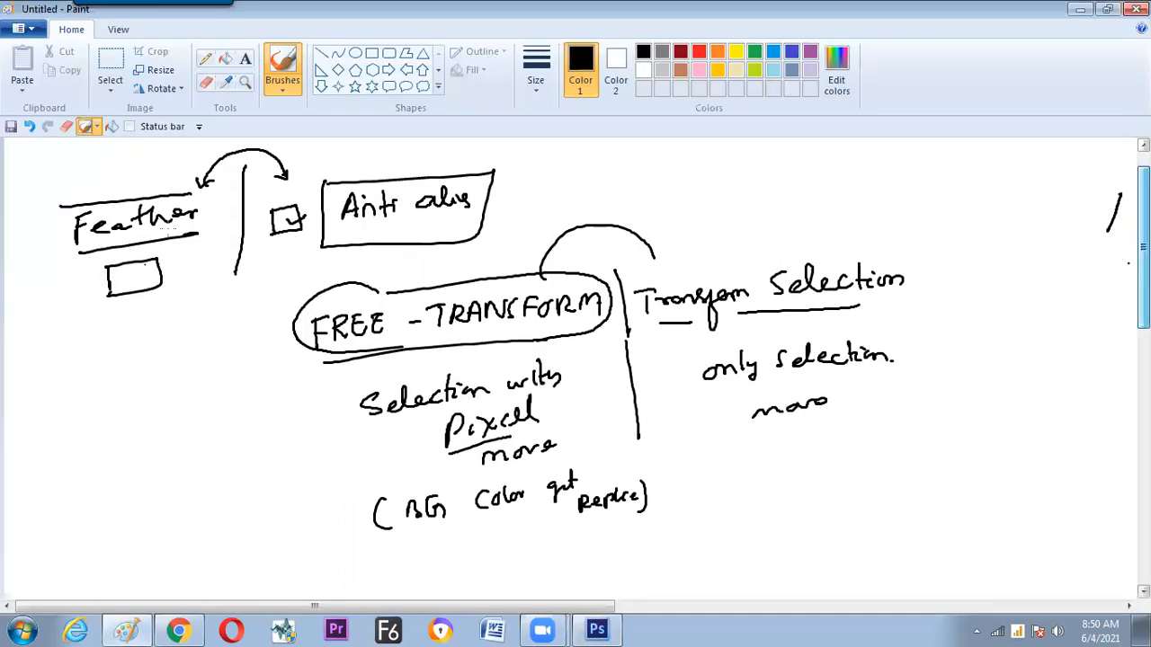
drag(137, 180, 184, 165)
drag(349, 159, 399, 145)
scroll(575, 368, down, 2)
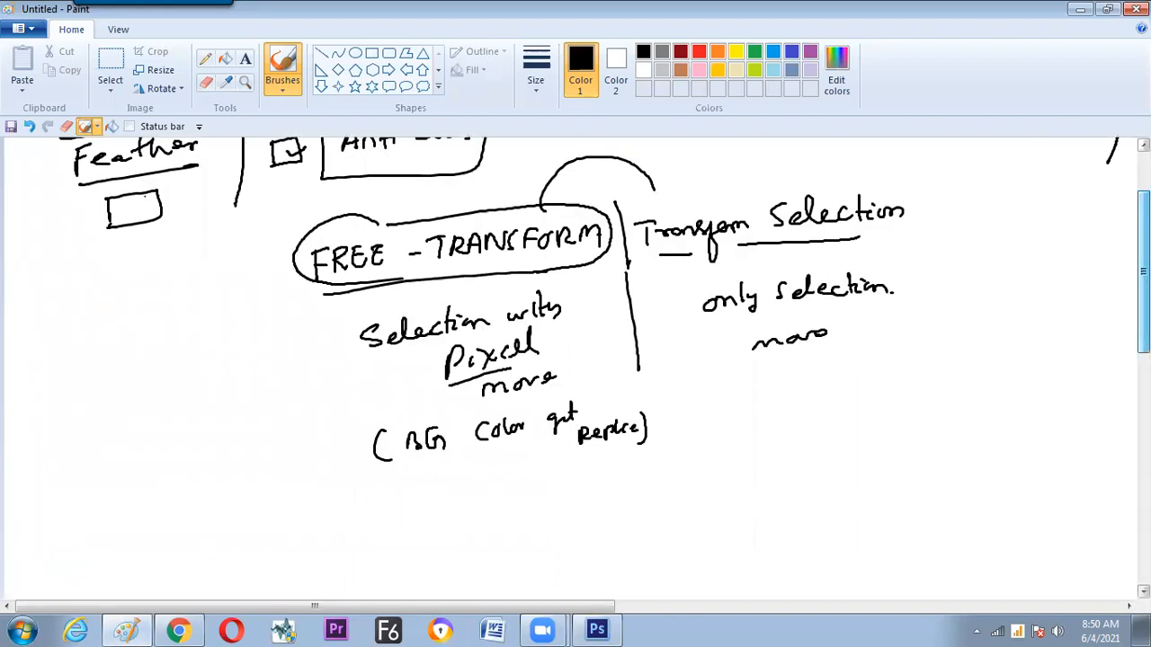
scroll(575, 369, down, 2)
scroll(576, 369, down, 1)
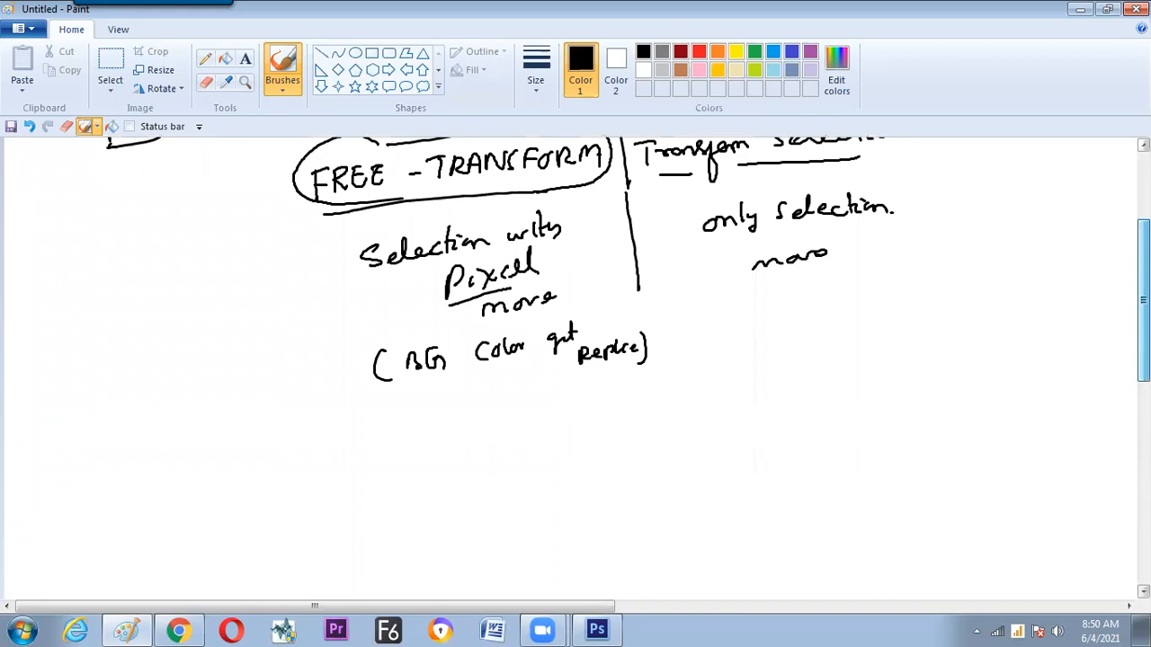
scroll(575, 369, down, 1)
scroll(1113, 334, down, 3)
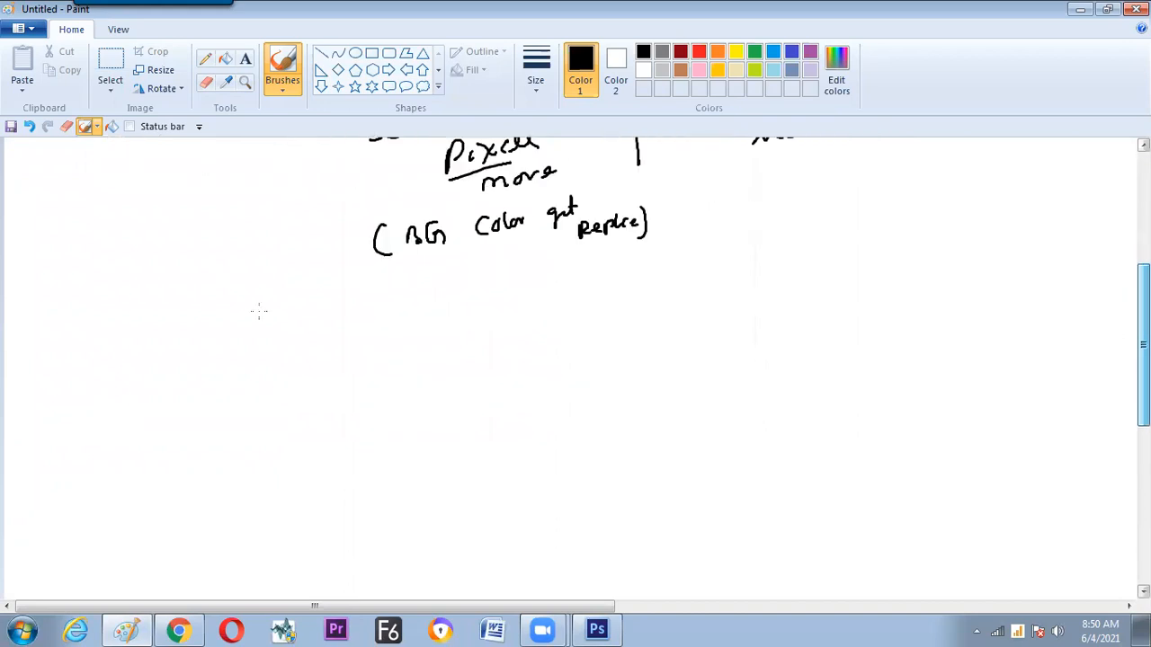
scroll(259, 312, down, 1)
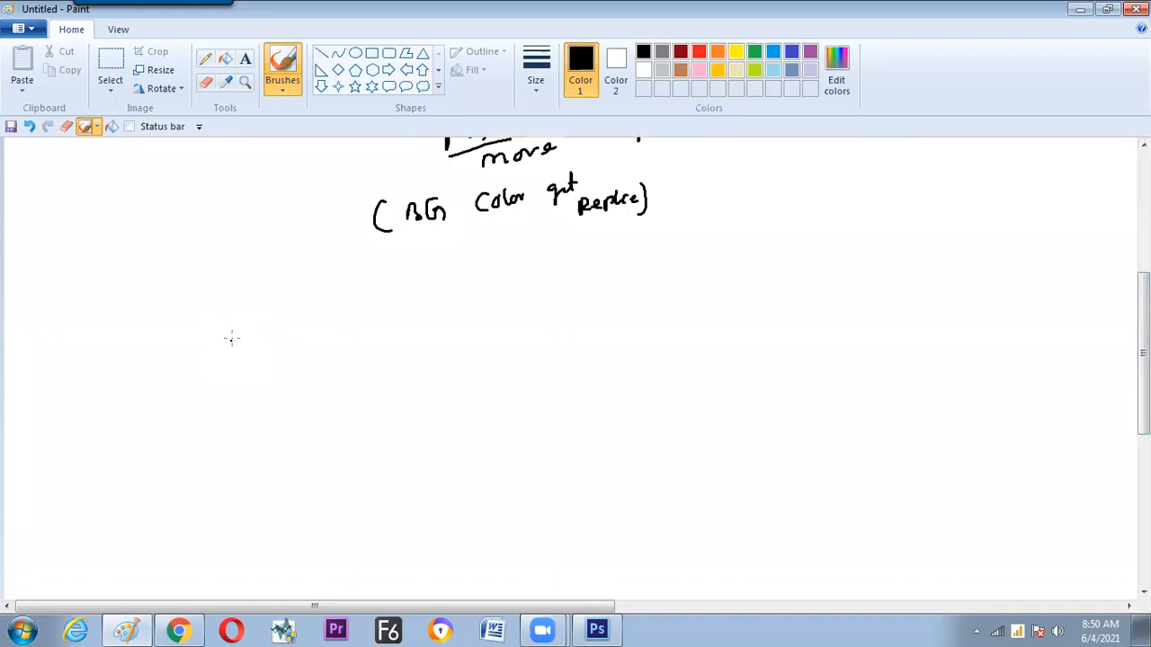
mouse_move(227, 305)
mouse_down()
mouse_move(229, 321)
mouse_move(290, 311)
mouse_up()
drag(292, 297, 293, 309)
drag(302, 296, 311, 306)
drag(203, 300, 207, 298)
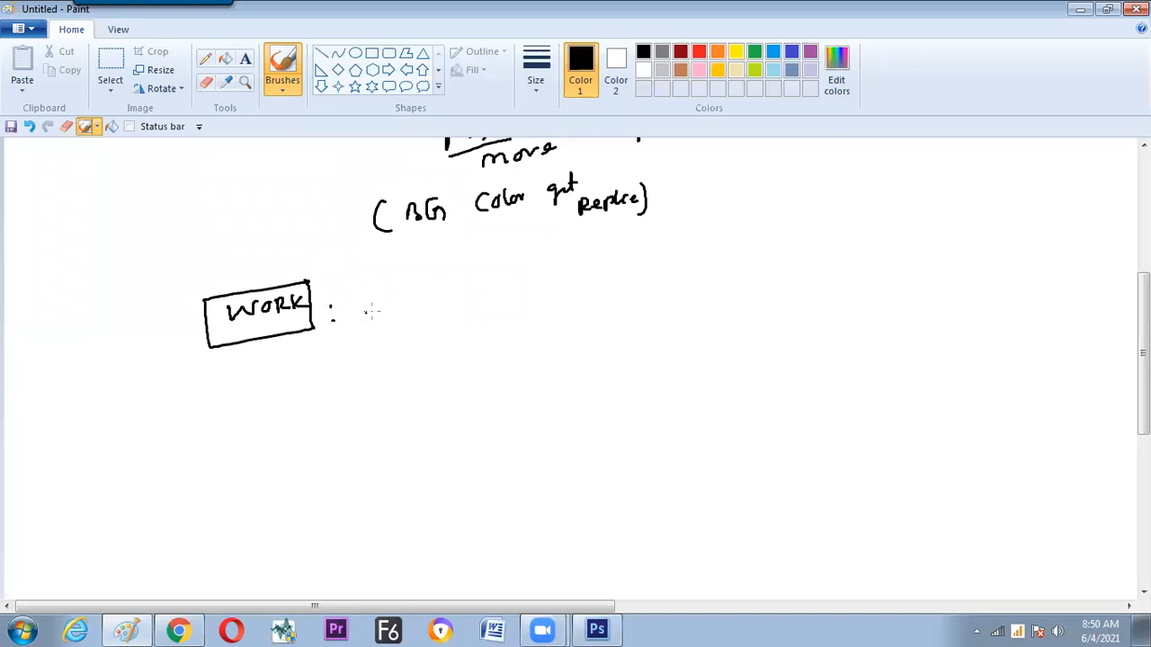
Step: Handwrite the list "Logo", "Character", "Object" and "Landscap" beside the WORK heading, one item per line
mouse_move(369, 300)
mouse_down()
mouse_move(384, 319)
mouse_move(396, 306)
mouse_up()
mouse_move(420, 302)
mouse_down()
mouse_move(413, 333)
mouse_move(431, 304)
mouse_up()
drag(392, 351, 390, 370)
drag(399, 347, 423, 364)
drag(428, 354, 440, 353)
drag(447, 351, 446, 352)
drag(447, 359, 462, 358)
mouse_move(468, 341)
mouse_down()
mouse_move(469, 358)
mouse_move(473, 346)
mouse_up()
drag(475, 354, 494, 348)
drag(390, 385, 389, 387)
mouse_move(403, 381)
mouse_down()
mouse_move(416, 405)
mouse_move(430, 405)
mouse_up()
drag(433, 396, 458, 400)
drag(450, 387, 465, 385)
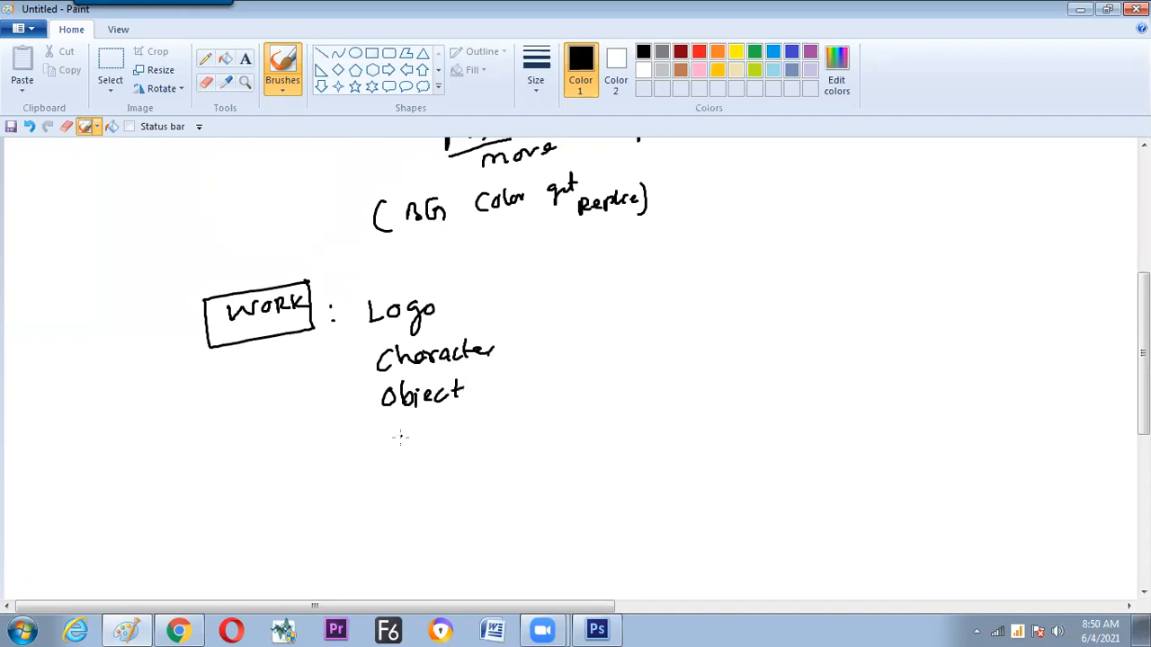
drag(390, 431, 399, 451)
drag(410, 440, 440, 448)
drag(454, 430, 451, 448)
drag(464, 436, 461, 447)
drag(475, 435, 486, 444)
Step: Write the examples "SBI", "PANDA", "bus" and "star sky" beside the list items and draw a vertical line after them
drag(491, 435, 553, 429)
drag(572, 412, 576, 429)
mouse_move(566, 419)
mouse_down()
mouse_move(635, 406)
mouse_move(618, 425)
mouse_up()
drag(635, 406, 635, 425)
drag(646, 410, 657, 430)
drag(524, 381, 572, 378)
drag(581, 369, 574, 379)
drag(523, 347, 639, 335)
drag(521, 296, 551, 296)
drag(566, 282, 566, 298)
mouse_move(567, 281)
mouse_down()
mouse_move(568, 298)
mouse_move(590, 297)
mouse_up()
drag(665, 281, 689, 429)
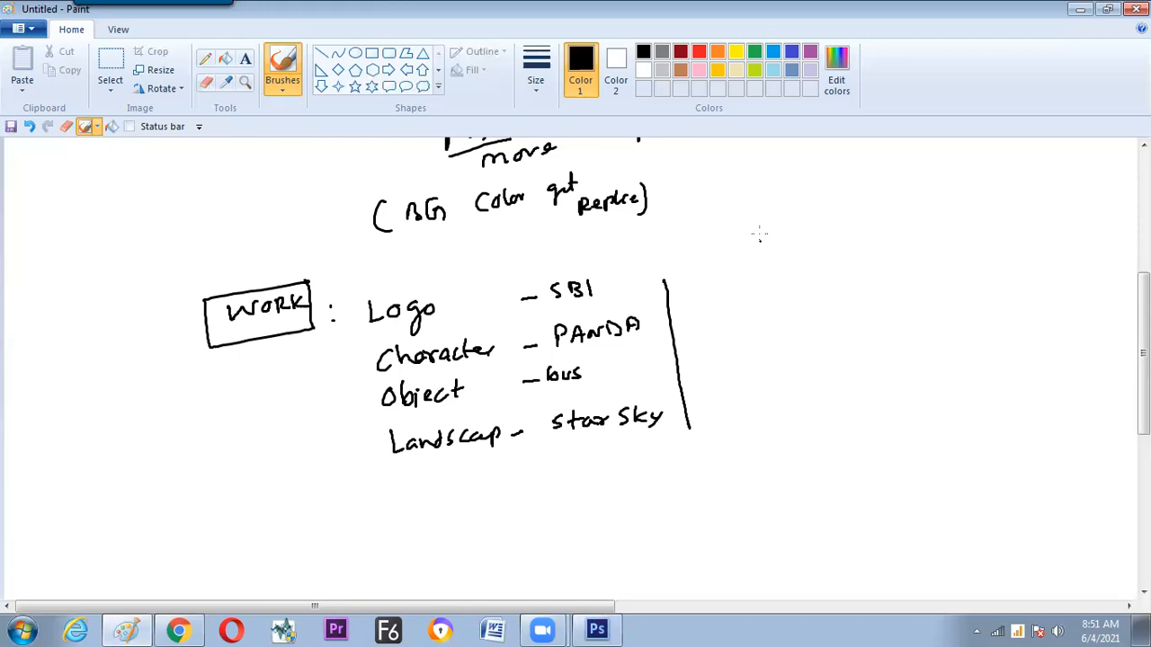
Step: Handwrite "Elliptical Marquee Tool" in the empty area beyond the vertical line
mouse_move(762, 255)
mouse_down()
mouse_move(758, 231)
mouse_move(770, 254)
mouse_up()
drag(778, 228, 783, 254)
drag(791, 239, 789, 254)
mouse_move(797, 257)
mouse_down()
mouse_move(801, 239)
mouse_move(811, 246)
mouse_up()
key(ctrl+z)
drag(804, 236, 821, 244)
drag(831, 237, 828, 245)
drag(841, 237, 842, 244)
mouse_move(847, 226)
mouse_down()
mouse_move(849, 243)
mouse_move(883, 230)
mouse_up()
drag(893, 227, 895, 233)
mouse_move(899, 232)
mouse_down()
mouse_move(908, 224)
mouse_move(914, 238)
mouse_up()
drag(921, 223, 960, 222)
drag(968, 198, 987, 197)
mouse_move(976, 198)
mouse_down()
mouse_move(978, 225)
mouse_move(987, 208)
mouse_up()
drag(995, 205, 997, 208)
drag(1007, 197, 1008, 215)
Step: Write "Shift +M" beneath the Elliptical Marquee Tool note, with a line above it and an underline below
drag(847, 270, 836, 282)
drag(854, 265, 869, 283)
drag(883, 266, 877, 290)
drag(886, 274, 893, 272)
drag(899, 272, 904, 275)
drag(917, 272, 934, 262)
drag(829, 255, 923, 252)
drag(846, 308, 948, 294)
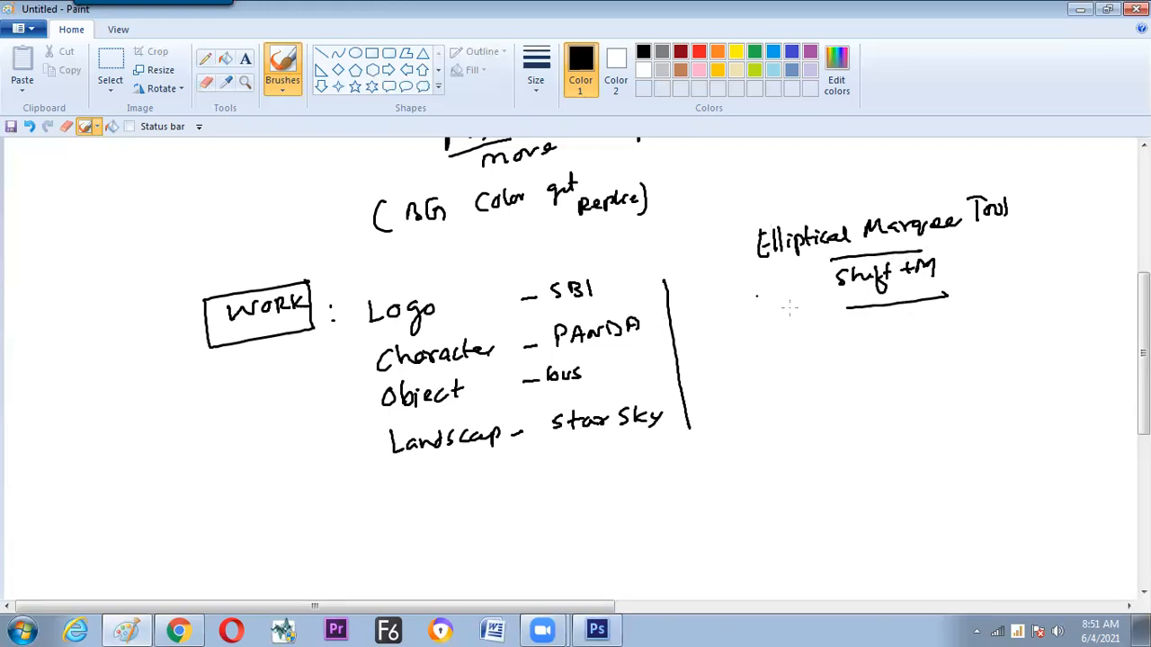
Step: Write "Anti-allies." with an arrow and a check mark below the Shift +M note
drag(902, 350, 911, 353)
drag(924, 353, 941, 352)
drag(927, 344, 956, 348)
drag(961, 330, 962, 348)
drag(955, 338, 967, 337)
drag(969, 339, 988, 338)
drag(998, 332, 998, 339)
drag(1004, 324, 1012, 338)
drag(1016, 329, 1018, 339)
drag(1023, 334, 1041, 331)
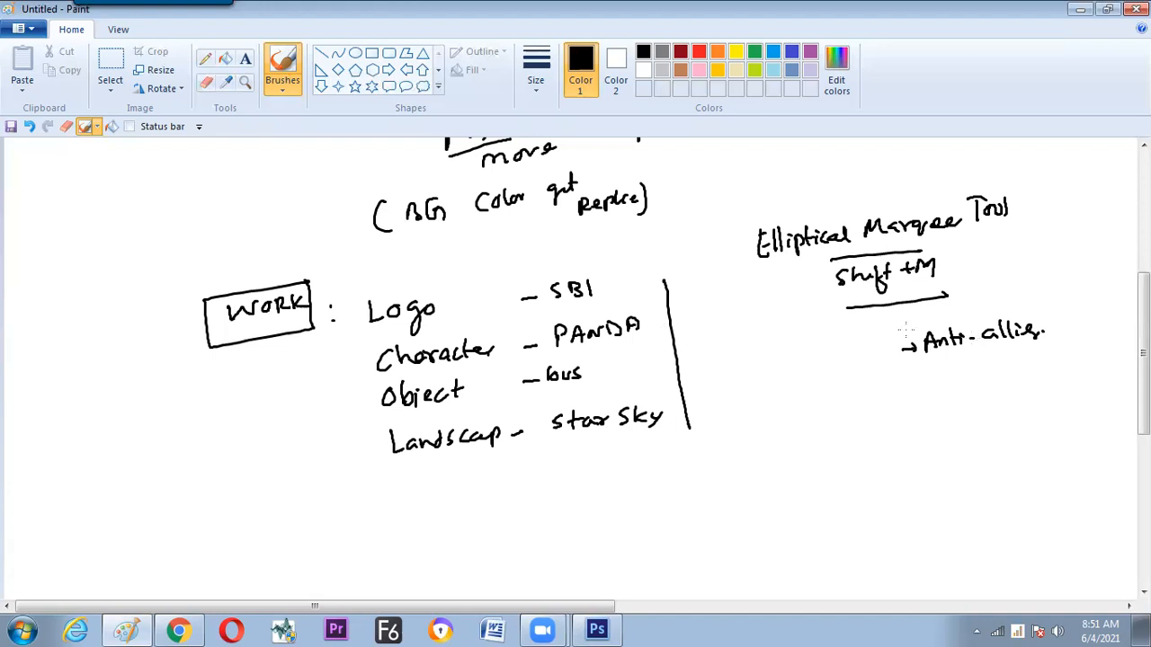
drag(903, 326, 927, 320)
Step: Switch to Photoshop and review the drawings across the three open documents
key(alt+Tab)
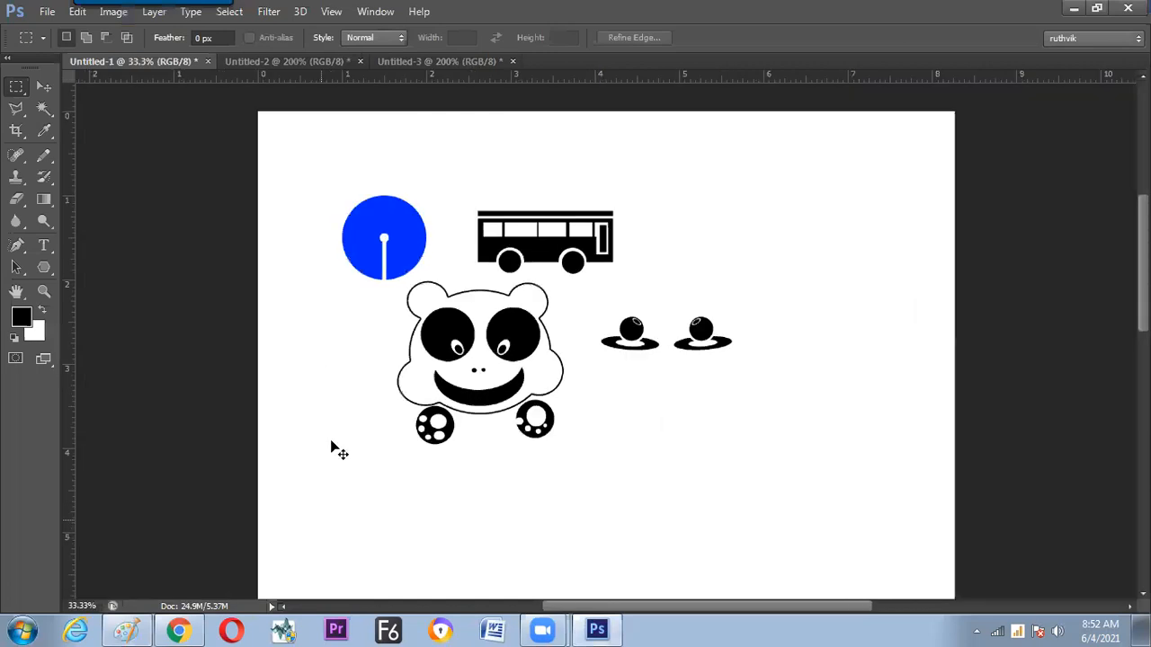
key(ctrl+plus)
key(ctrl+minus)
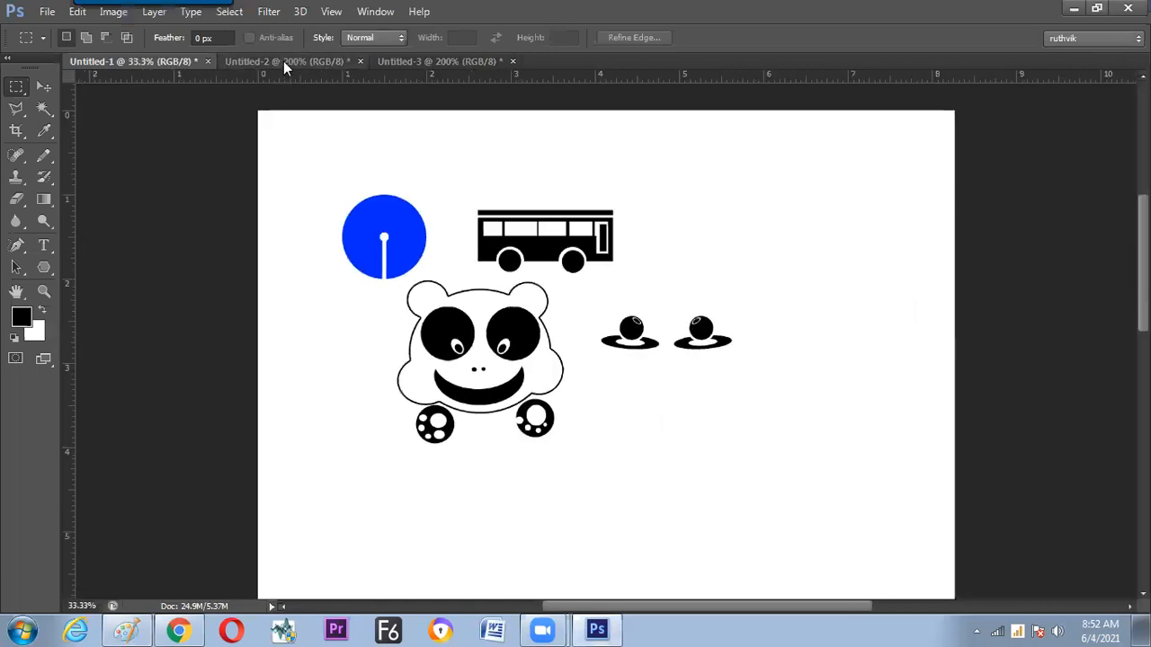
click(284, 61)
click(394, 59)
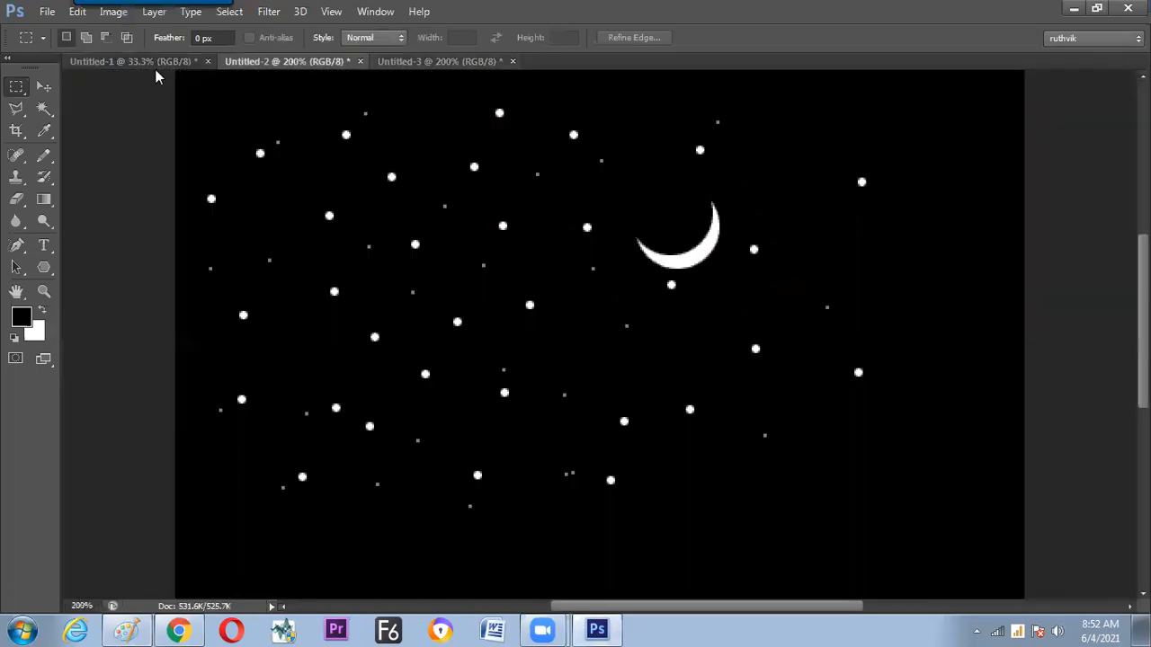
click(160, 60)
click(426, 61)
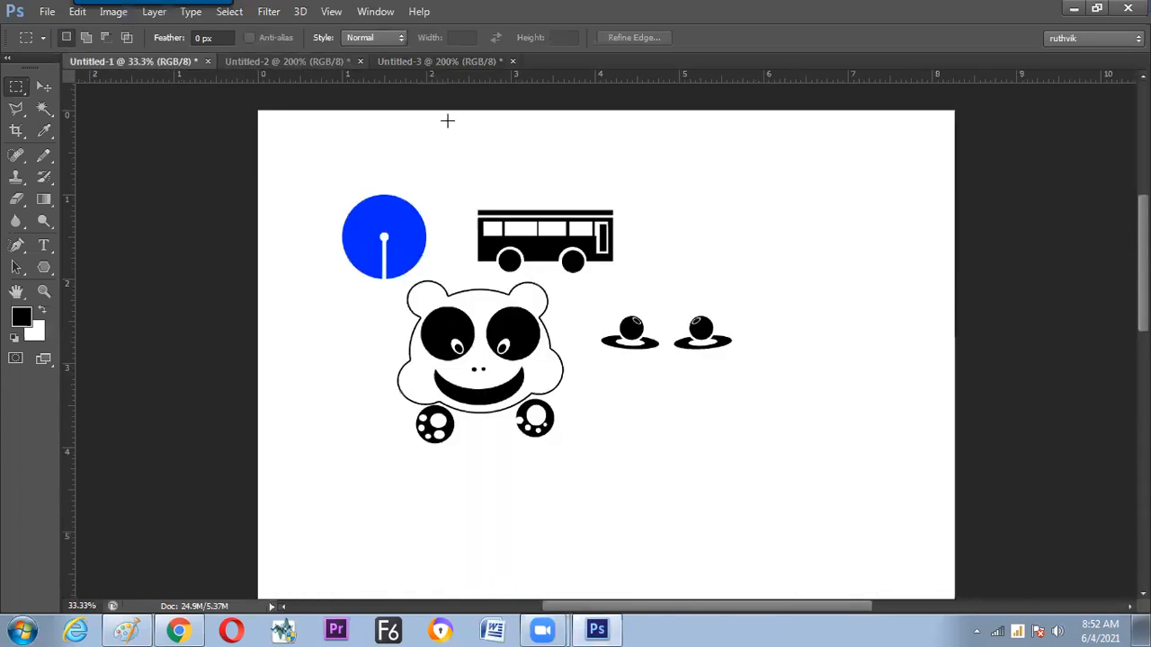
Step: Switch to Paint and handwrite "Banding area" below the Landscap line, with a box around it and an arrow before it
key(alt+Tab)
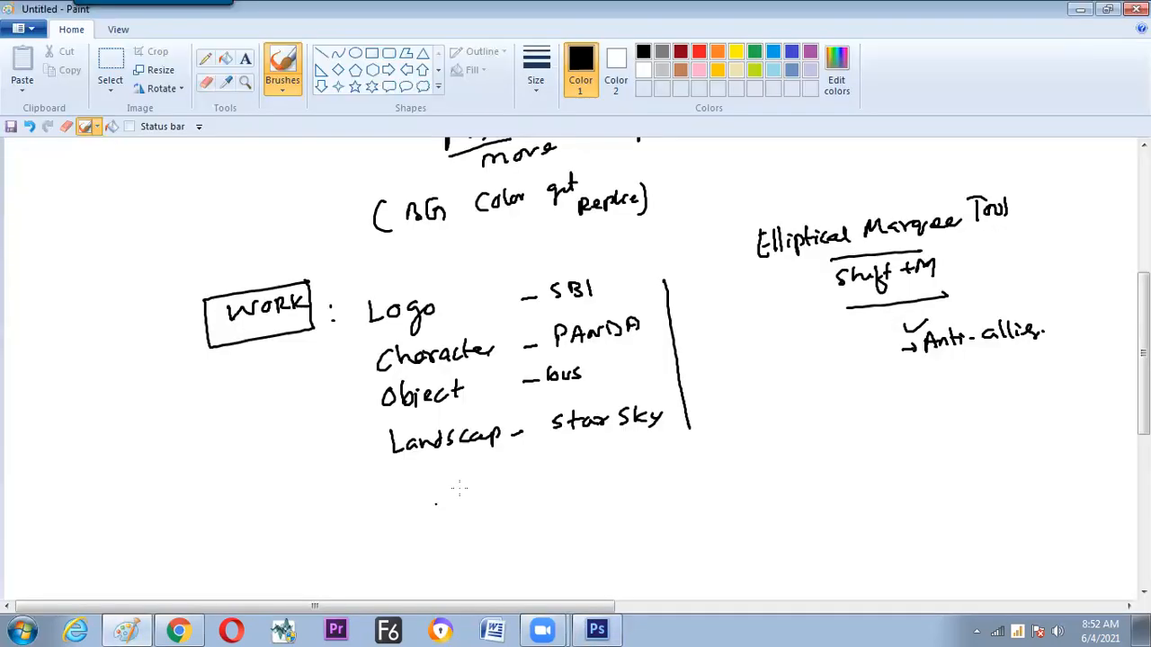
drag(459, 483, 471, 502)
mouse_move(490, 486)
mouse_down()
mouse_move(495, 497)
mouse_move(509, 491)
mouse_up()
mouse_move(521, 481)
mouse_down()
mouse_move(526, 466)
mouse_move(531, 485)
mouse_up()
mouse_move(537, 482)
mouse_down()
mouse_move(561, 475)
mouse_move(564, 486)
mouse_up()
mouse_move(593, 464)
mouse_down()
mouse_move(650, 455)
mouse_move(443, 492)
mouse_move(524, 509)
mouse_up()
drag(403, 479, 429, 495)
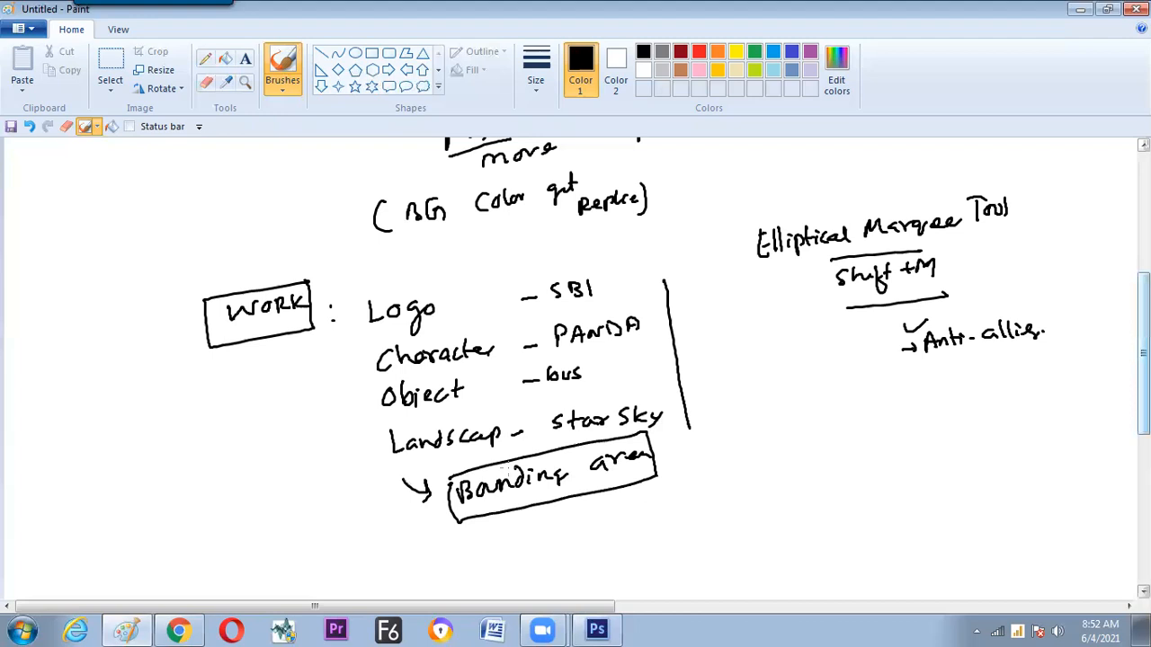
Step: Handwrite the label "Fuse:-" on a new line below the boxed Banding area note
scroll(500, 460, down, 2)
drag(490, 461, 502, 457)
drag(493, 472, 501, 468)
drag(507, 466, 518, 478)
drag(520, 462, 522, 478)
drag(535, 471, 548, 477)
click(561, 464)
click(562, 474)
Step: Complete the Fuse line with a handwritten note on combining the rectangle and the ellipse
drag(567, 469, 635, 470)
drag(640, 464, 651, 469)
drag(665, 459, 680, 465)
drag(682, 465, 691, 464)
drag(701, 457, 698, 469)
mouse_move(712, 444)
mouse_down()
mouse_move(710, 463)
mouse_move(726, 459)
mouse_up()
click(746, 443)
drag(740, 451, 777, 450)
drag(781, 447, 807, 446)
drag(832, 423, 832, 445)
click(881, 438)
drag(823, 435, 896, 438)
drag(901, 430, 919, 432)
click(940, 429)
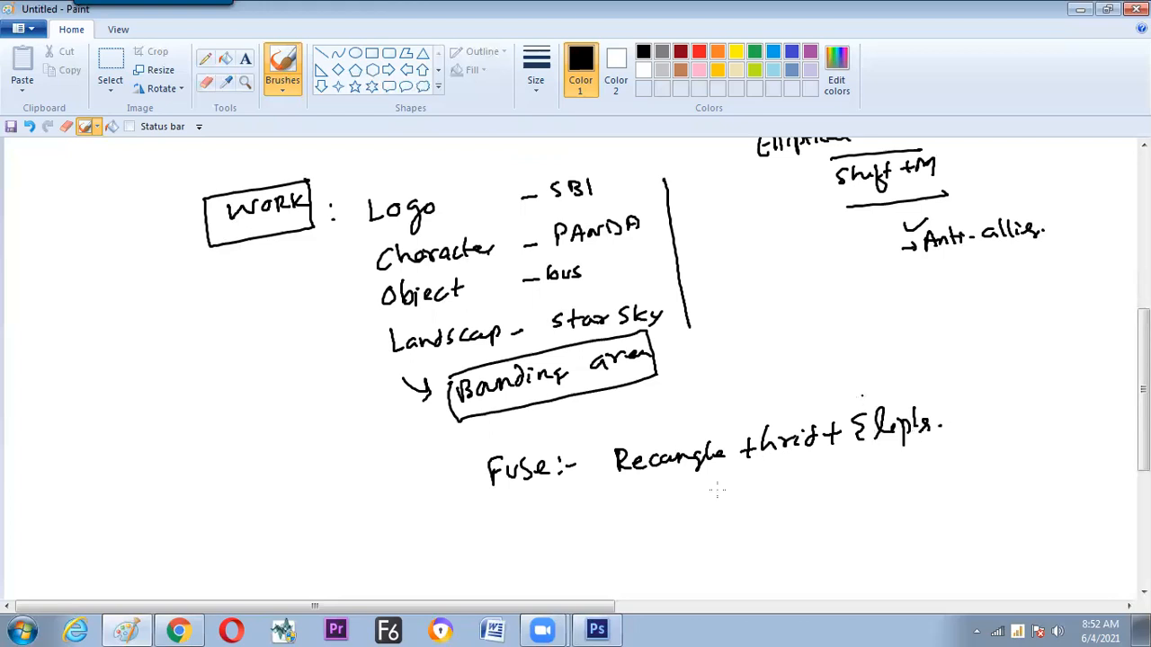
Step: Write the add, subtract and intersect symbols below the Fuse line and circle each one
drag(663, 505, 678, 503)
mouse_move(670, 495)
mouse_down()
mouse_move(669, 514)
mouse_move(706, 500)
mouse_up()
drag(728, 502, 742, 500)
drag(668, 485, 663, 526)
drag(705, 481, 698, 521)
drag(707, 482, 698, 522)
drag(724, 477, 730, 473)
click(757, 499)
click(783, 493)
Step: Handwrite "Making Glow" with an arrow before it between the Banding area and Fuse lines, and underline it
drag(407, 453, 420, 444)
drag(466, 442, 471, 445)
drag(475, 432, 490, 444)
drag(495, 435, 495, 444)
drag(500, 444, 519, 441)
drag(533, 432, 521, 451)
drag(576, 406, 589, 421)
drag(599, 411, 597, 412)
mouse_move(605, 406)
mouse_down()
mouse_move(620, 406)
mouse_move(428, 474)
mouse_up()
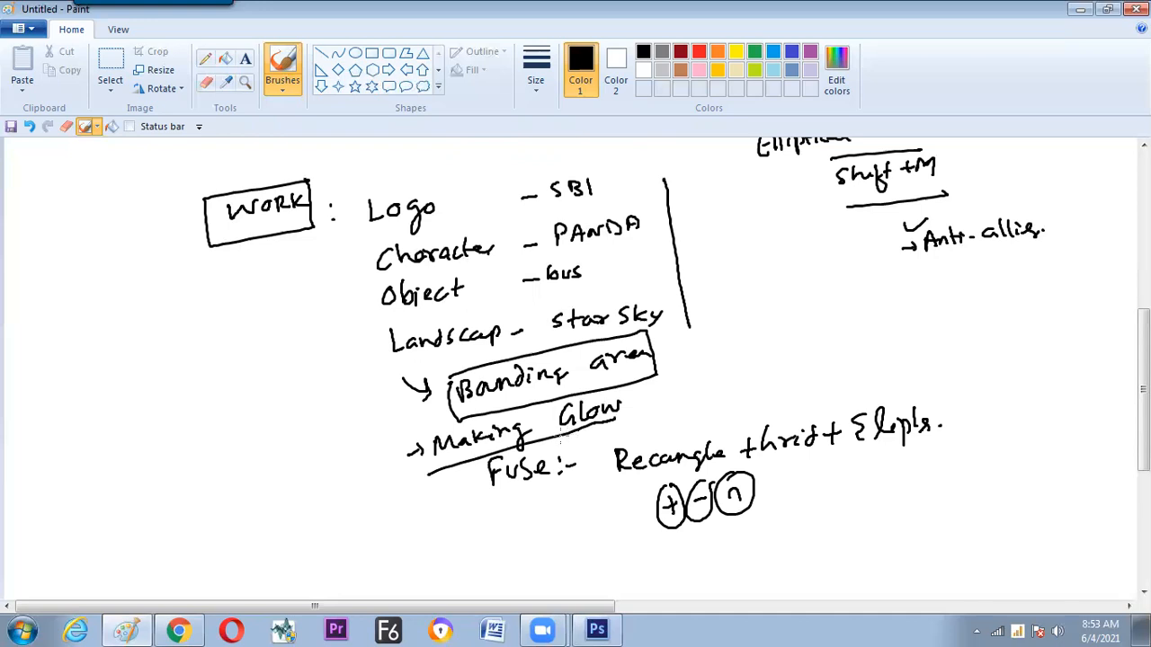
Step: Handwrite "Shadow" between two vertical bars after the "Making Glow" note and underline it
drag(640, 386, 637, 425)
drag(658, 392, 650, 406)
drag(668, 385, 676, 406)
drag(685, 396, 698, 401)
drag(711, 392, 718, 396)
drag(719, 388, 739, 383)
drag(744, 359, 747, 405)
drag(629, 432, 746, 409)
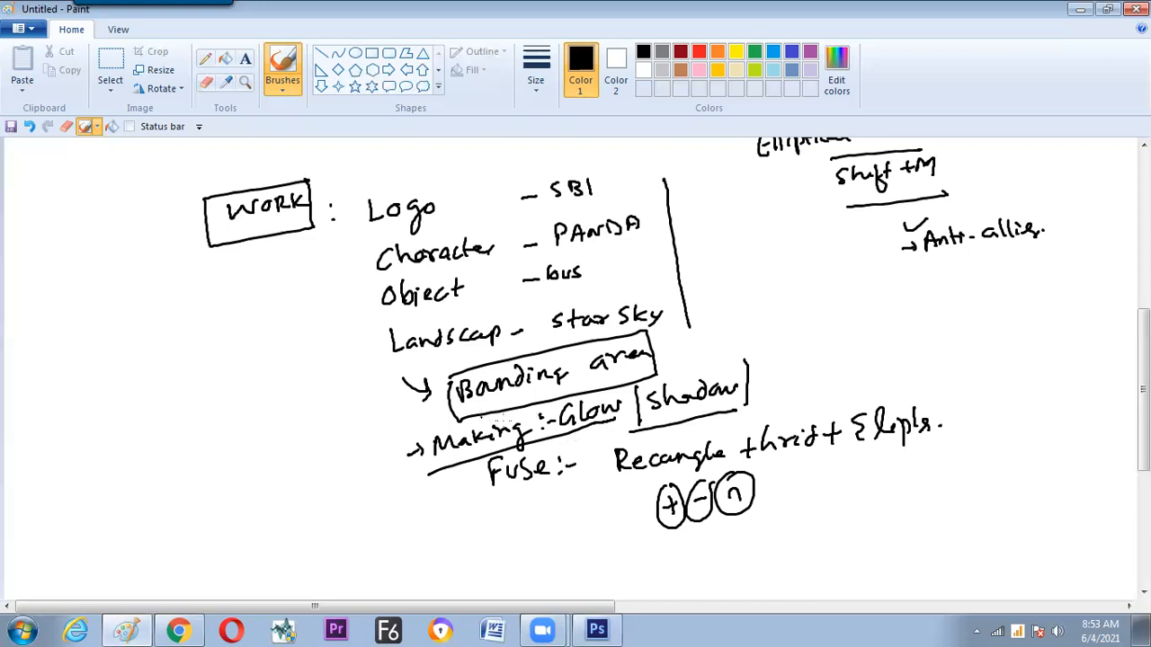
Step: Switch to Photoshop, create a new blank document and hide its grid
key(alt)
key(alt+Tab)
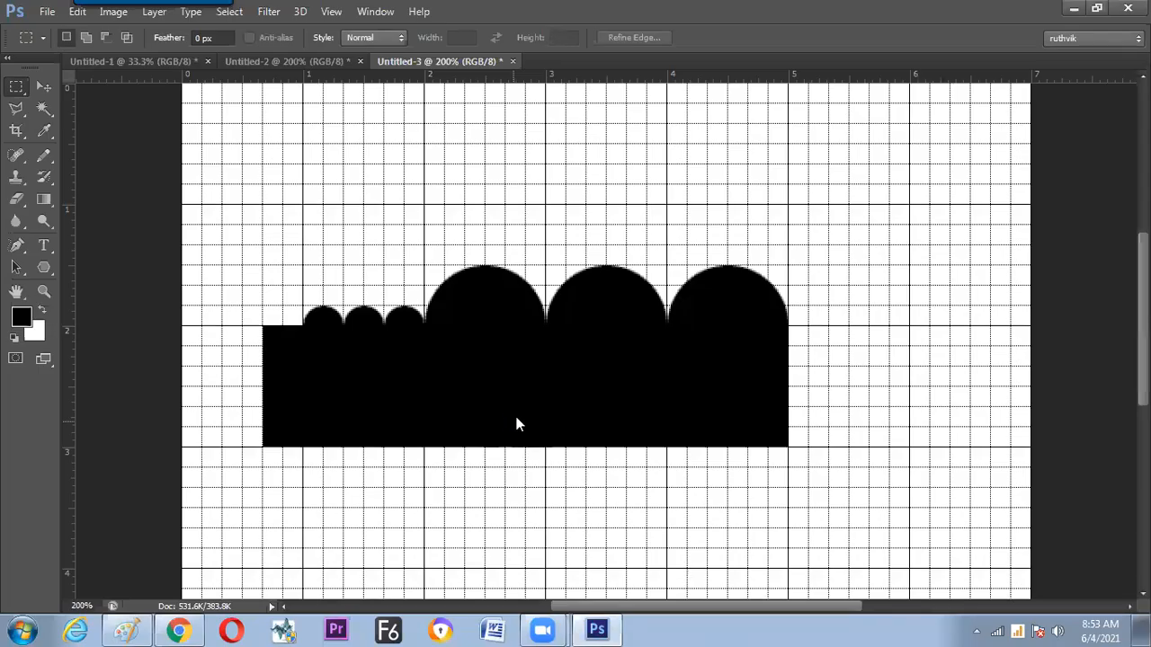
key(ctrl+alt+n)
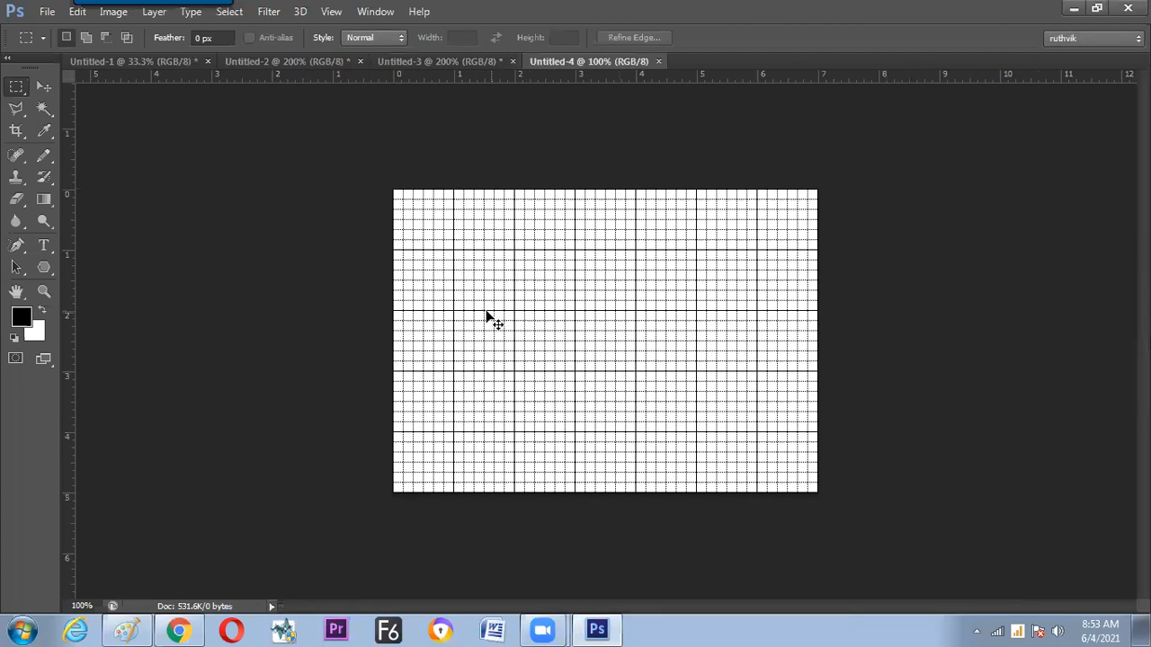
key(ctrl+apostrophe)
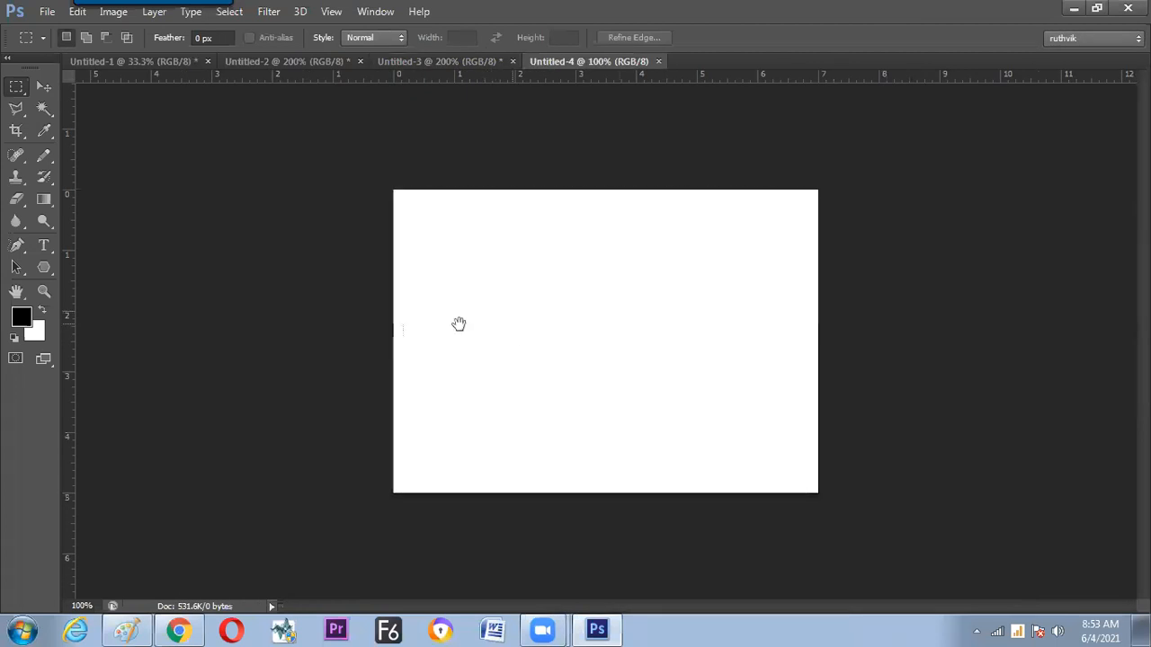
key(ctrl+plus)
Step: Make a soft shadow with an elliptical selection about 0.47 by 0.11 in, feathered 18.4 px and filled repeatedly with black, and deselect
right_click(9, 90)
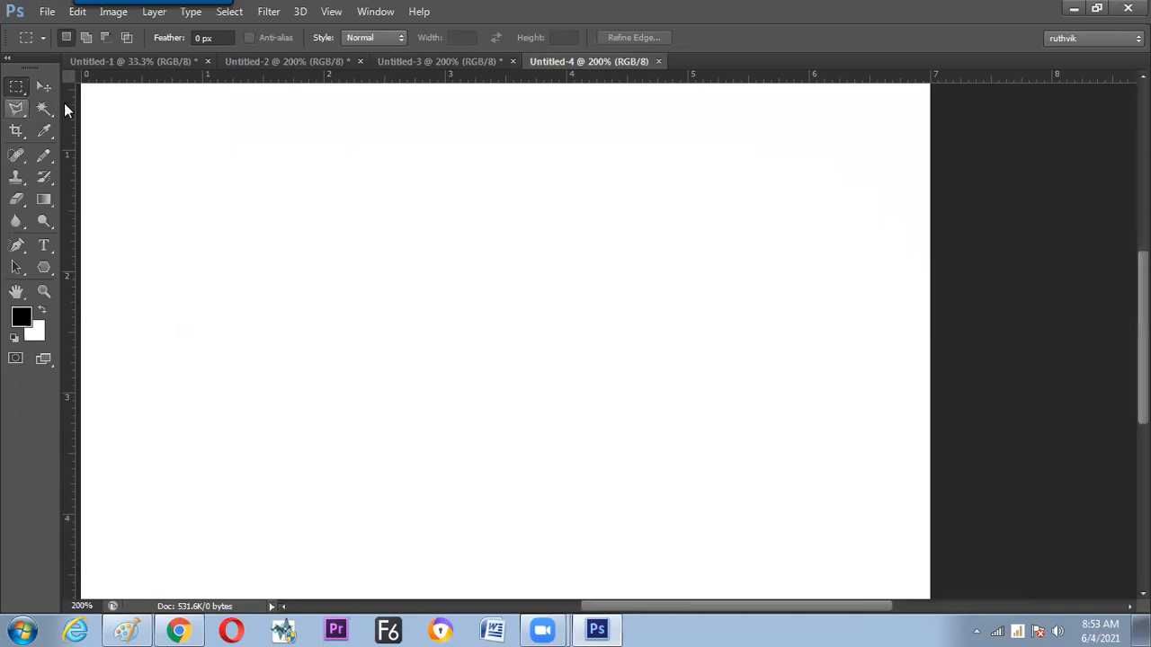
click(110, 100)
drag(201, 39, 328, 38)
drag(389, 365, 447, 378)
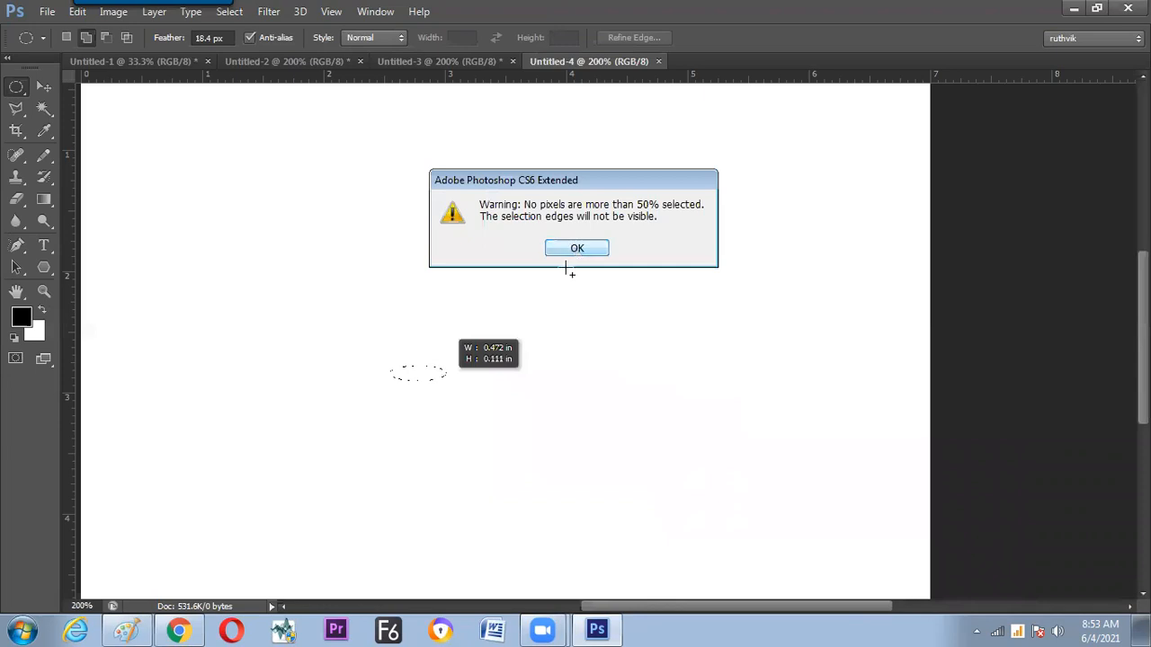
key(Return)
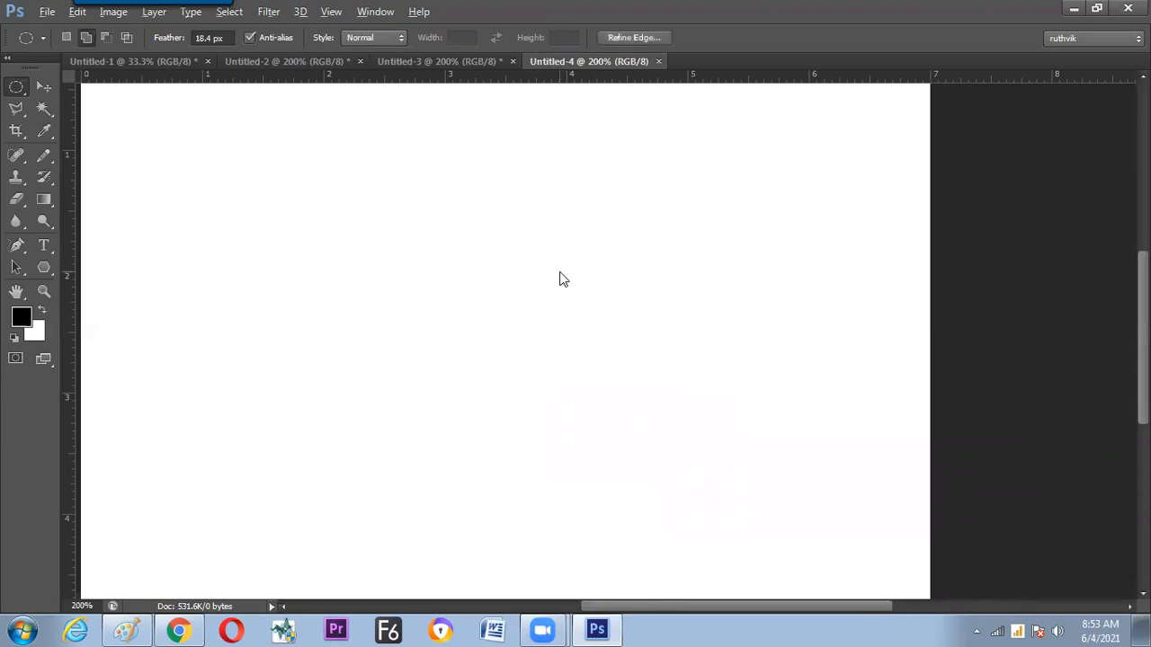
key(alt+BackSpace)
key(alt+BackSpace)
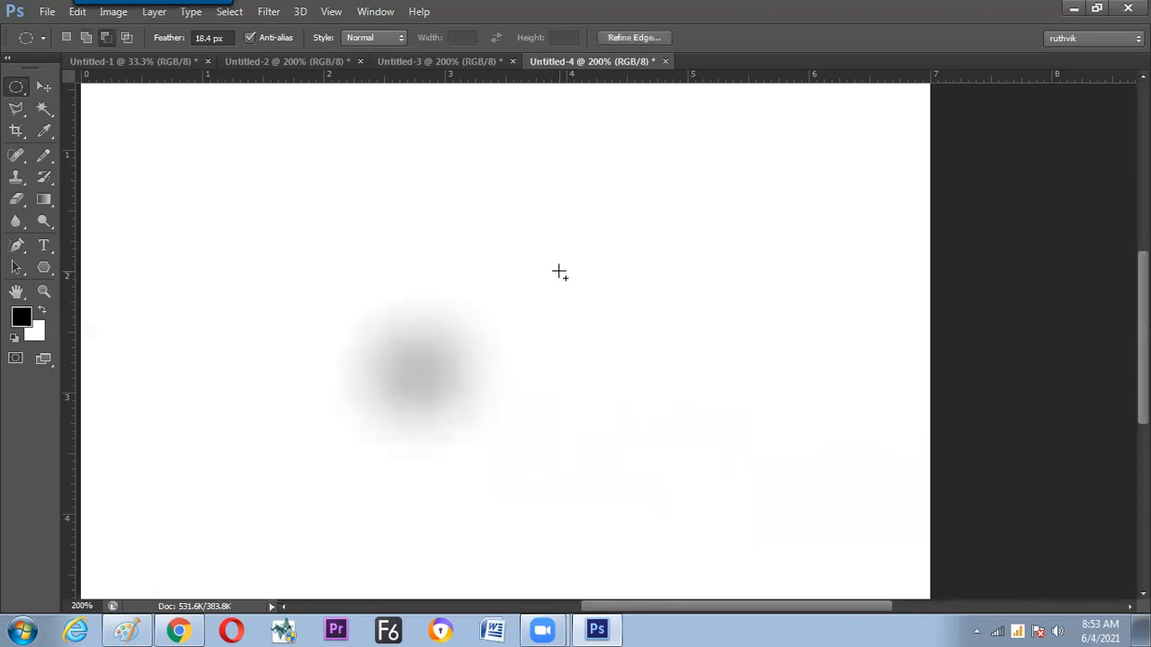
key(alt+BackSpace)
key(ctrl+d)
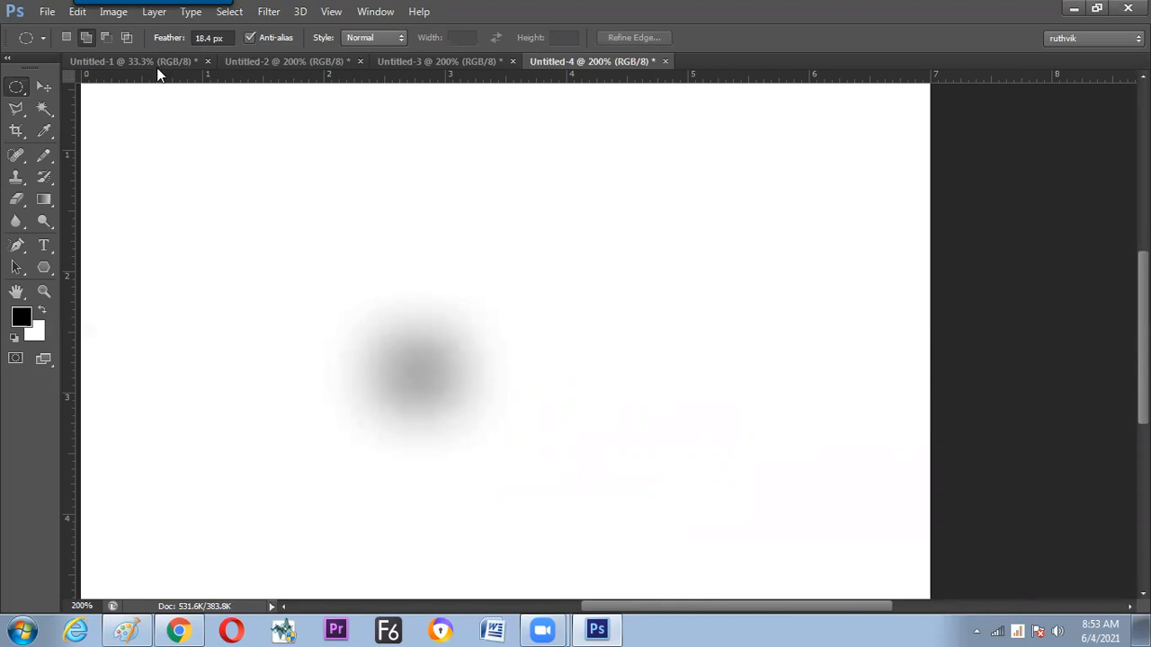
Step: Set the feather to 0 px, fill a circular selection with black just above the soft shadow and deselect
click(209, 38)
text(0)
drag(417, 342, 436, 375)
click(67, 39)
key(alt+BackSpace)
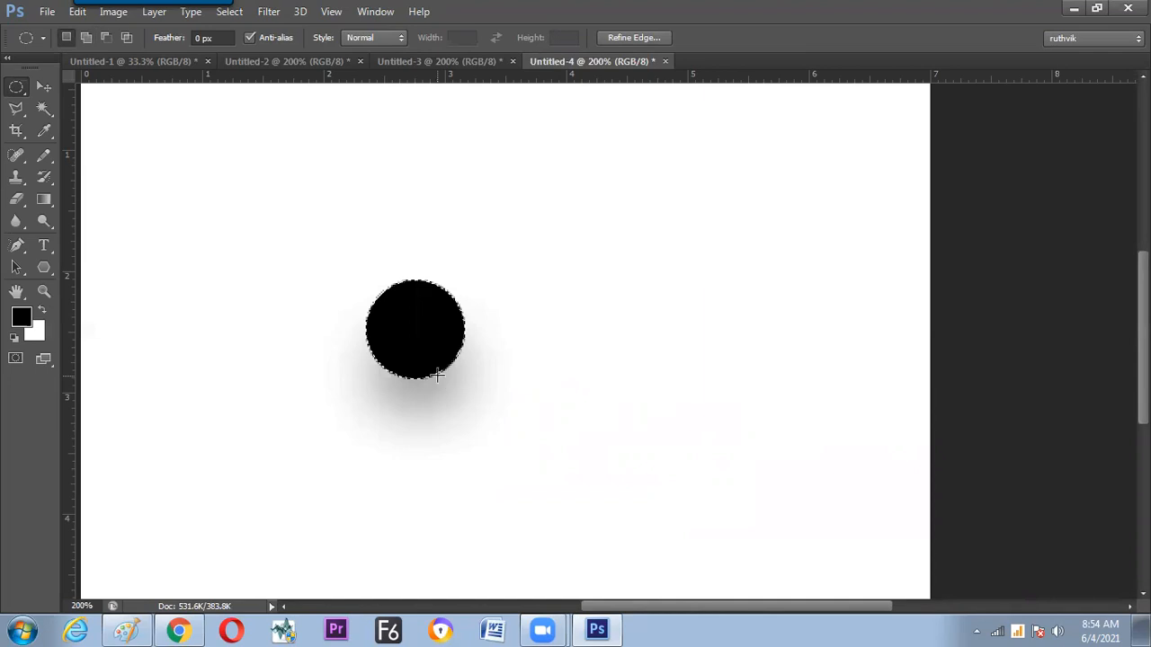
key(ctrl+d)
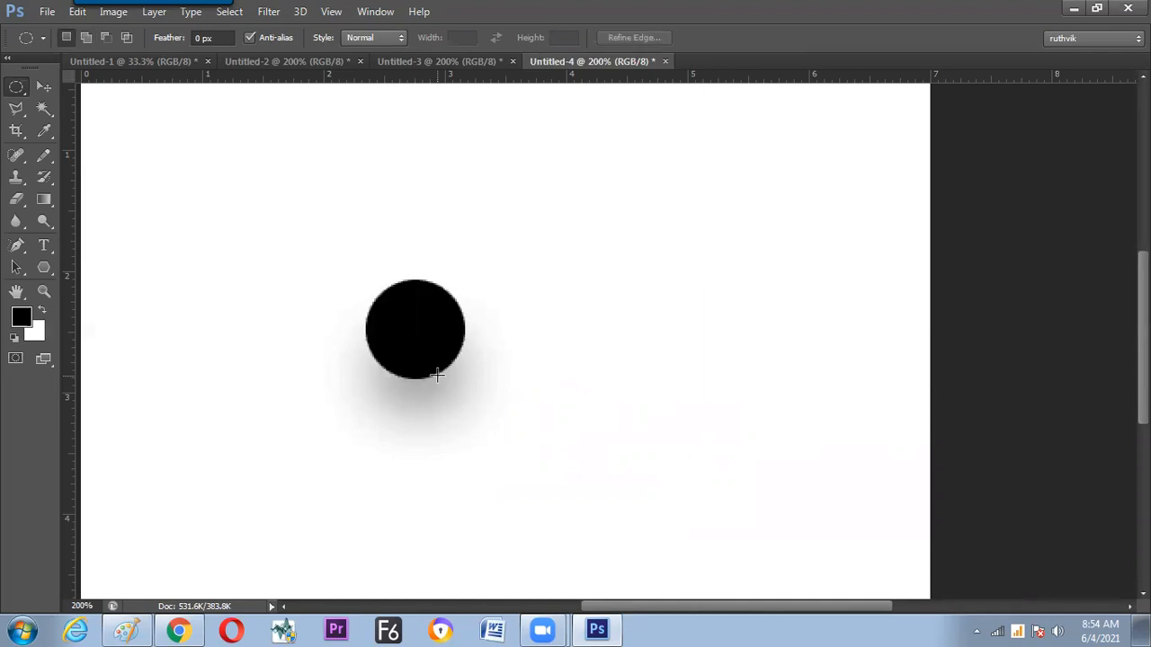
Step: Fill a flat ellipse about 0.57 by 0.10 in with black under the circle using a 6.9 px feather, and deselect
drag(375, 377, 460, 396)
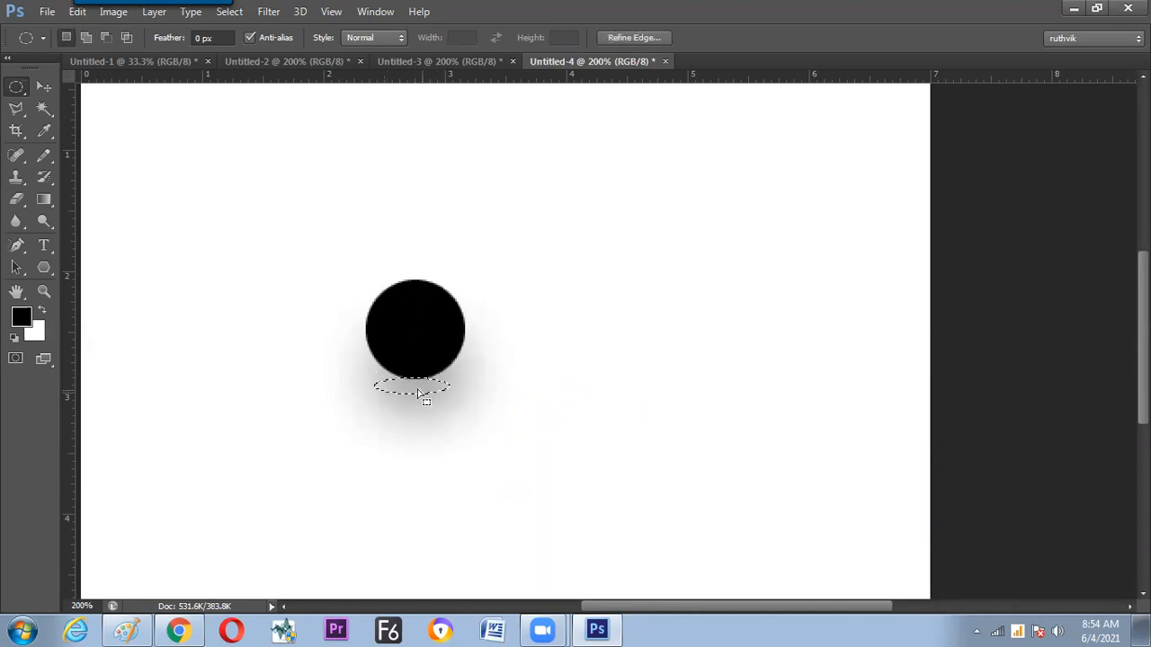
key(ctrl+d)
drag(160, 42, 189, 42)
drag(438, 382, 458, 389)
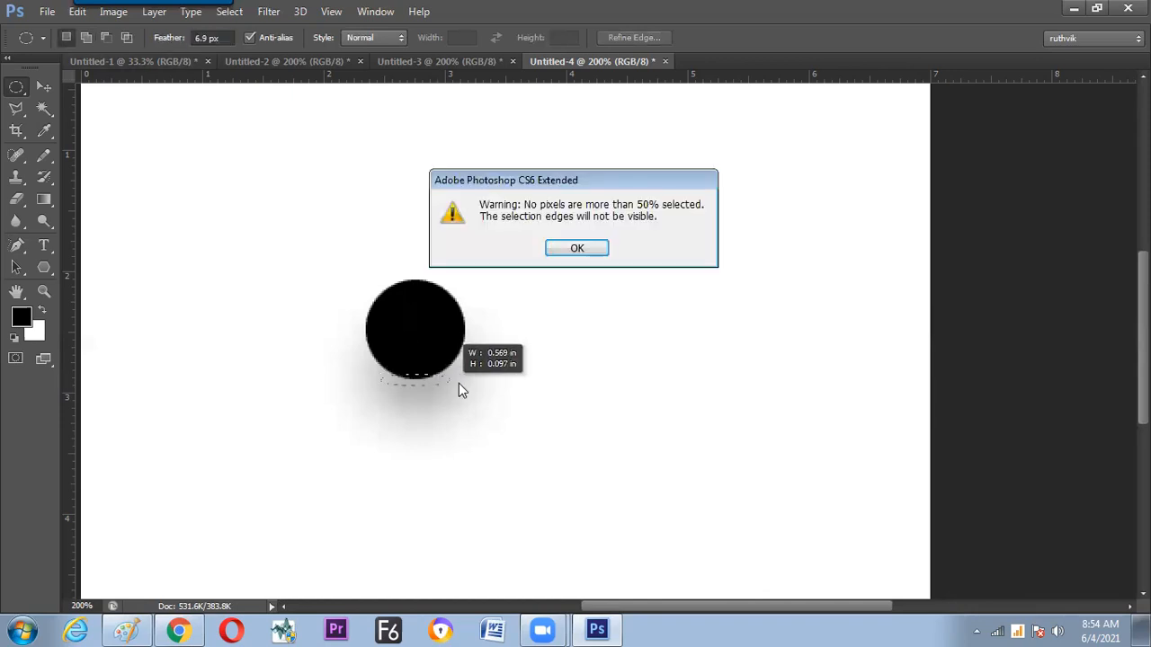
click(581, 248)
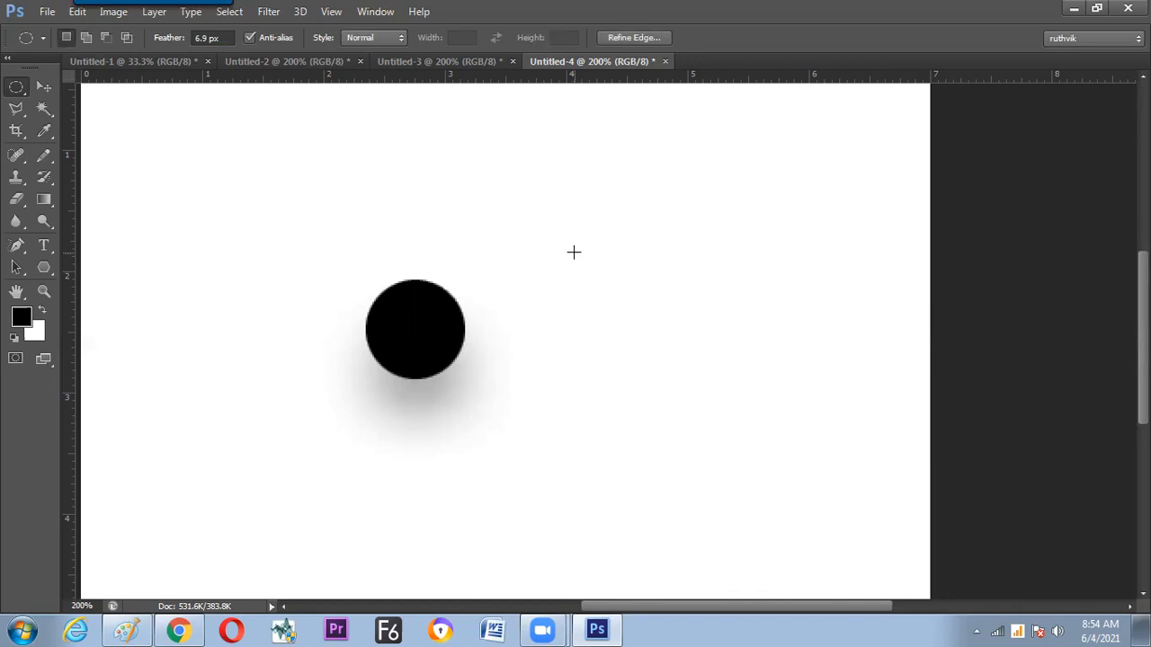
key(alt+BackSpace)
key(ctrl+d)
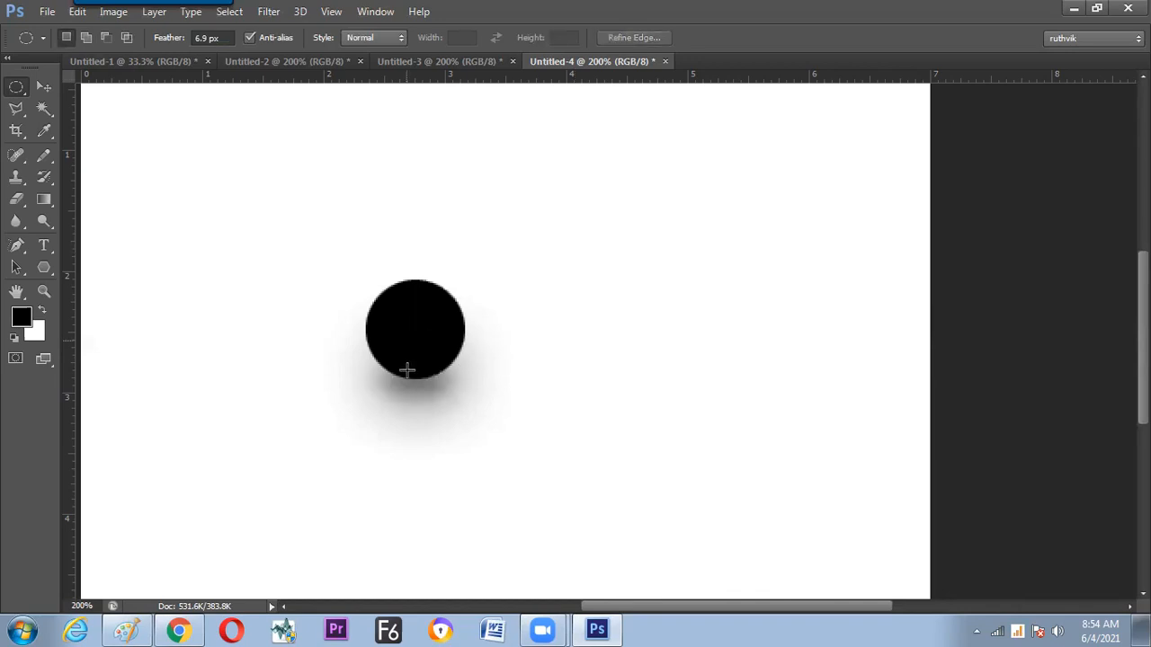
Step: Darken the shadow under the circle with a black-filled ellipse about 0.38 by 0.11 in, using a 6.1 px feather
click(166, 40)
text(6.1)
key(Return)
drag(394, 371, 440, 384)
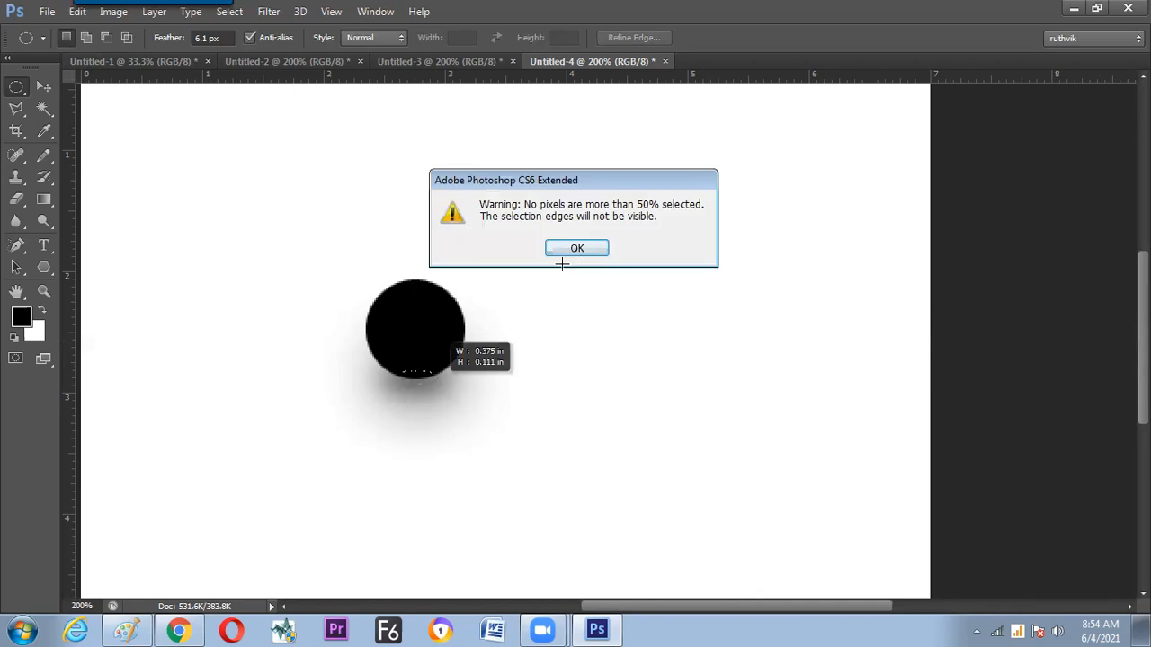
click(562, 256)
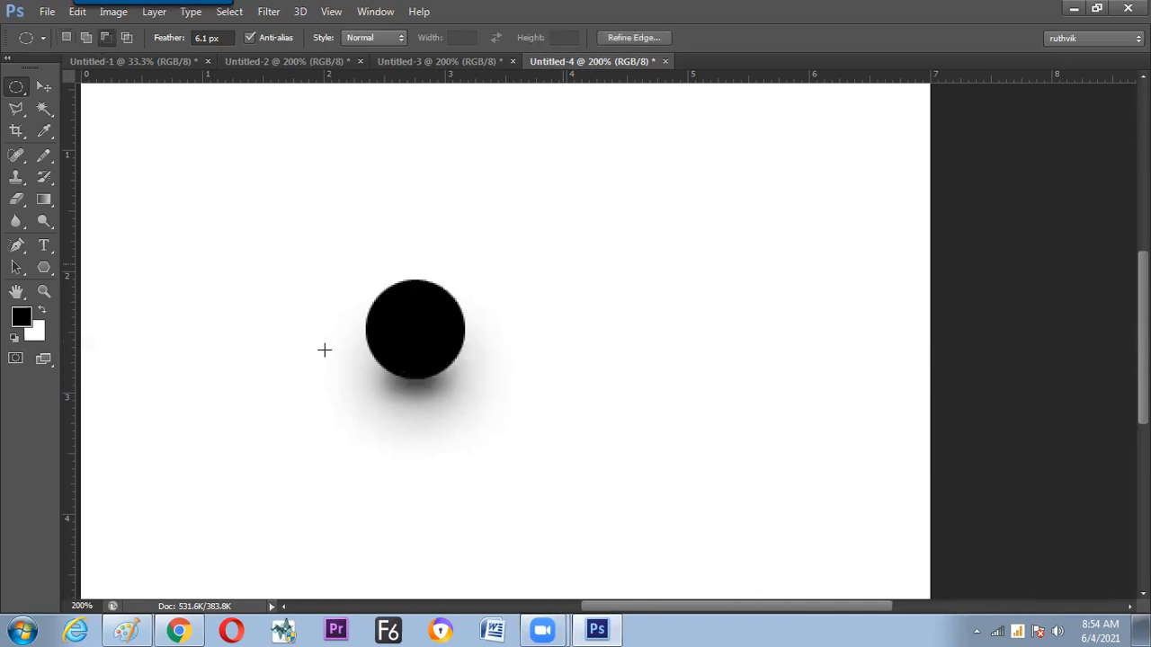
Step: Deepen the contact shadow with a black-filled ellipse about 0.35 by 0.07 in, feathered 3.7 px, and deselect
drag(169, 40, 149, 41)
drag(398, 374, 443, 406)
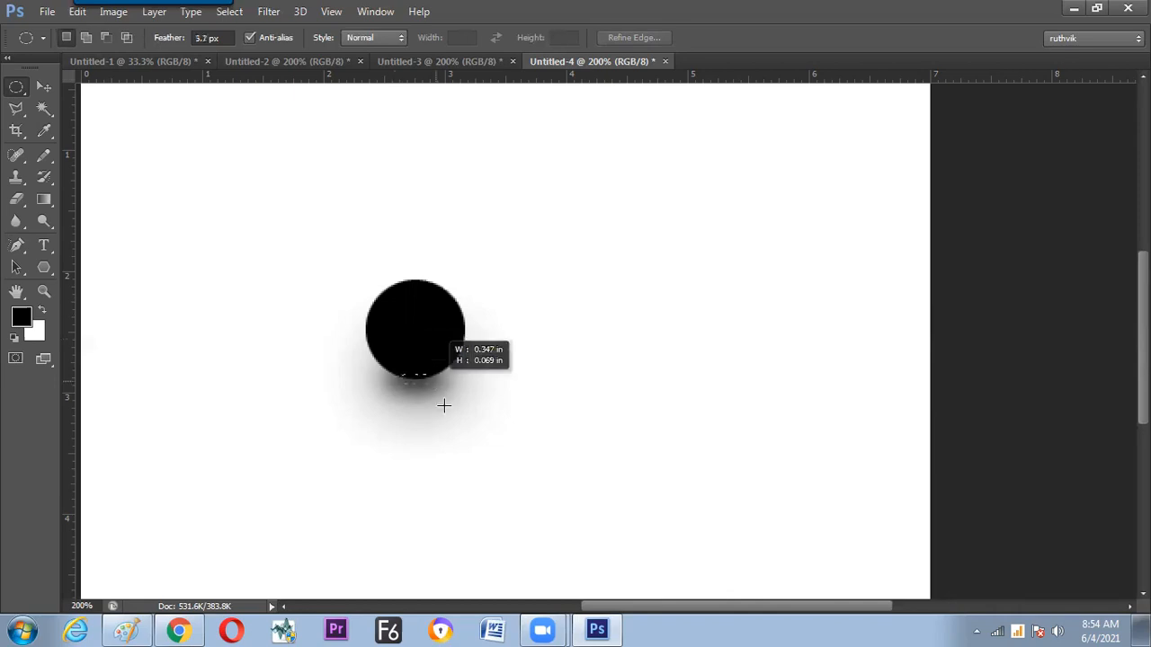
key(alt+Delete)
key(ctrl+d)
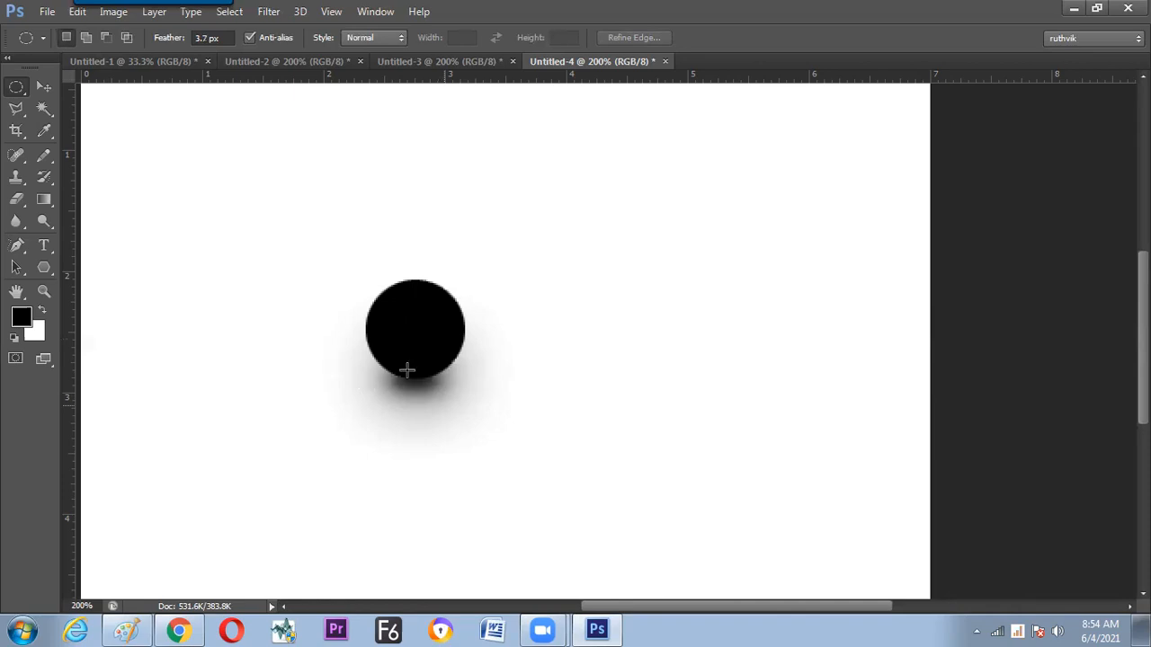
Step: Add a thin black contact shadow directly beneath the circle with an ellipse about 0.61 by 0.04 in, feathered 2.7 px
drag(169, 50, 155, 42)
drag(427, 379, 453, 394)
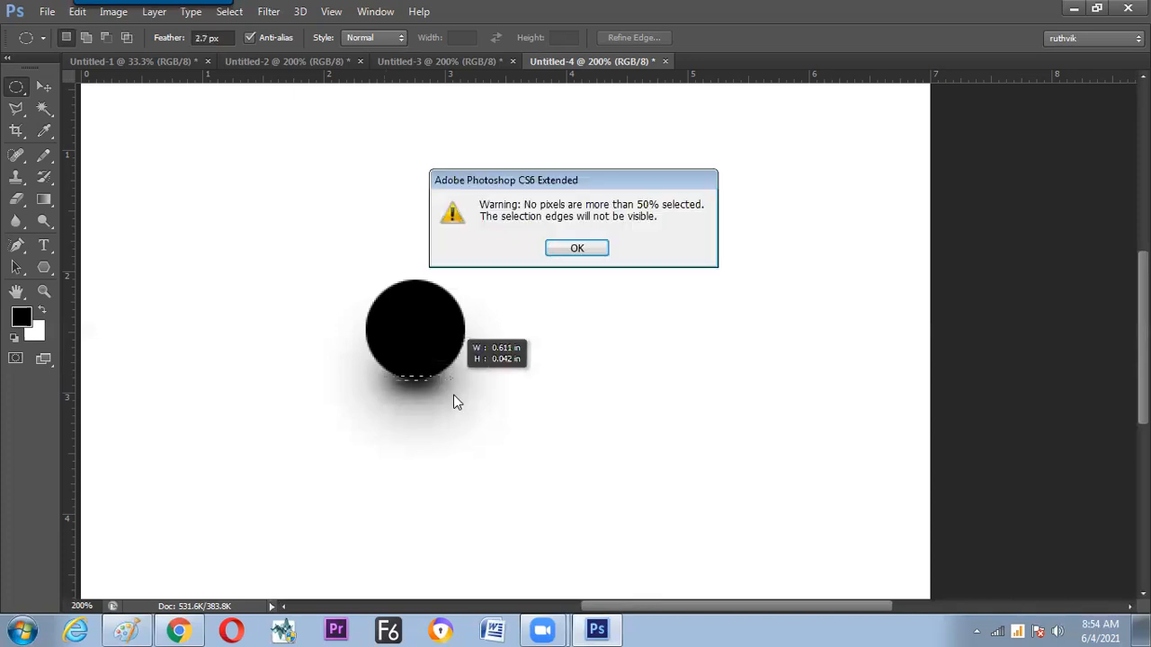
click(583, 250)
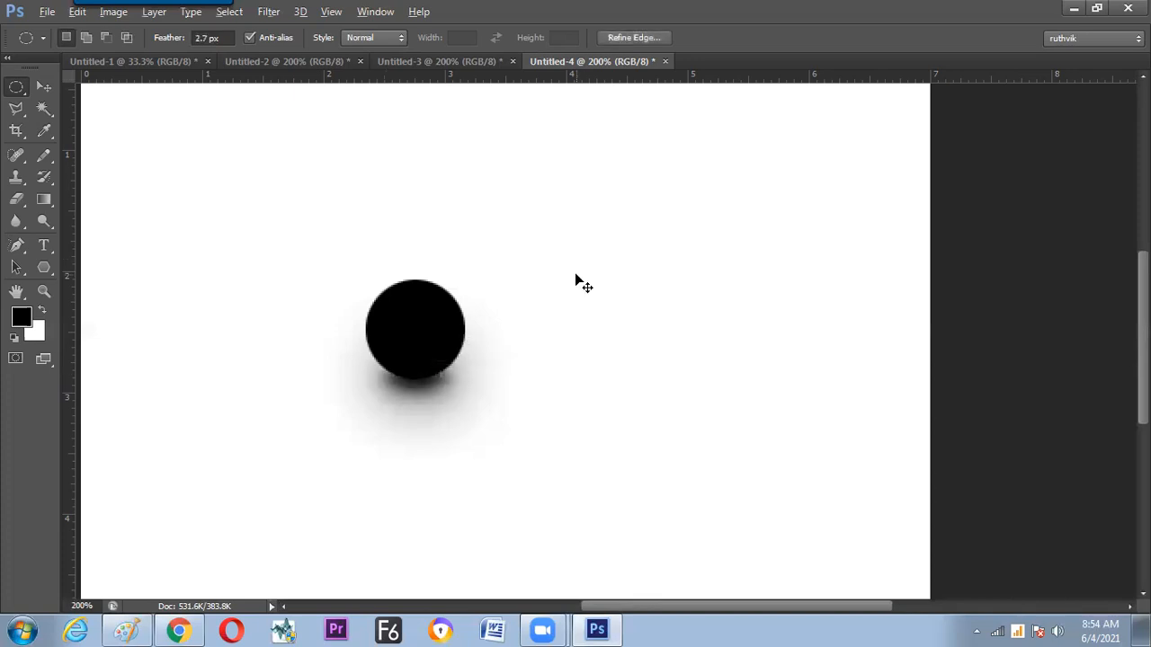
key(v)
Step: Set the feather to 0 px and fill a second circle with black to the right of the shadowed one, without any shadow
key(Tab)
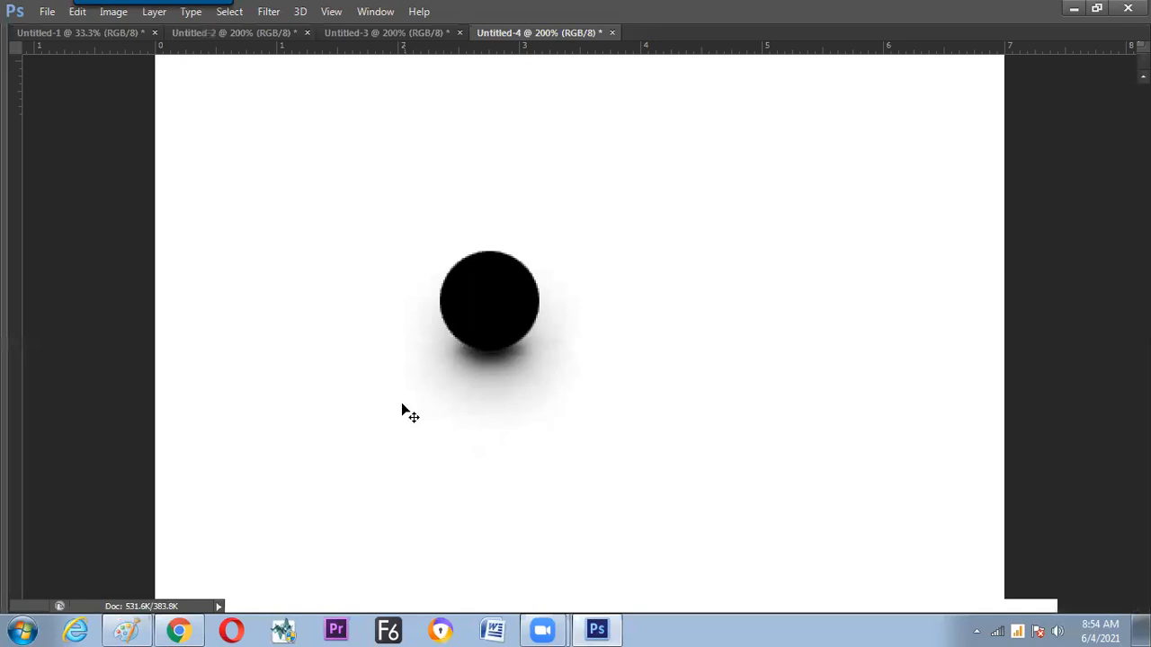
key(ctrl+plus)
key(ctrl+plus)
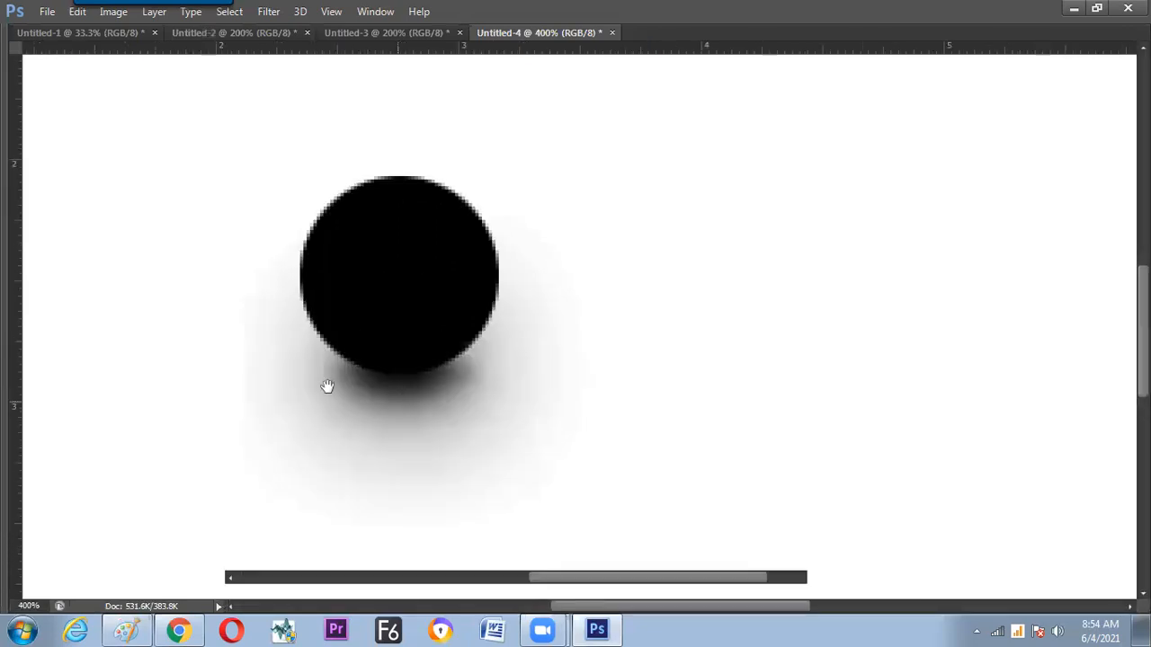
key(Tab)
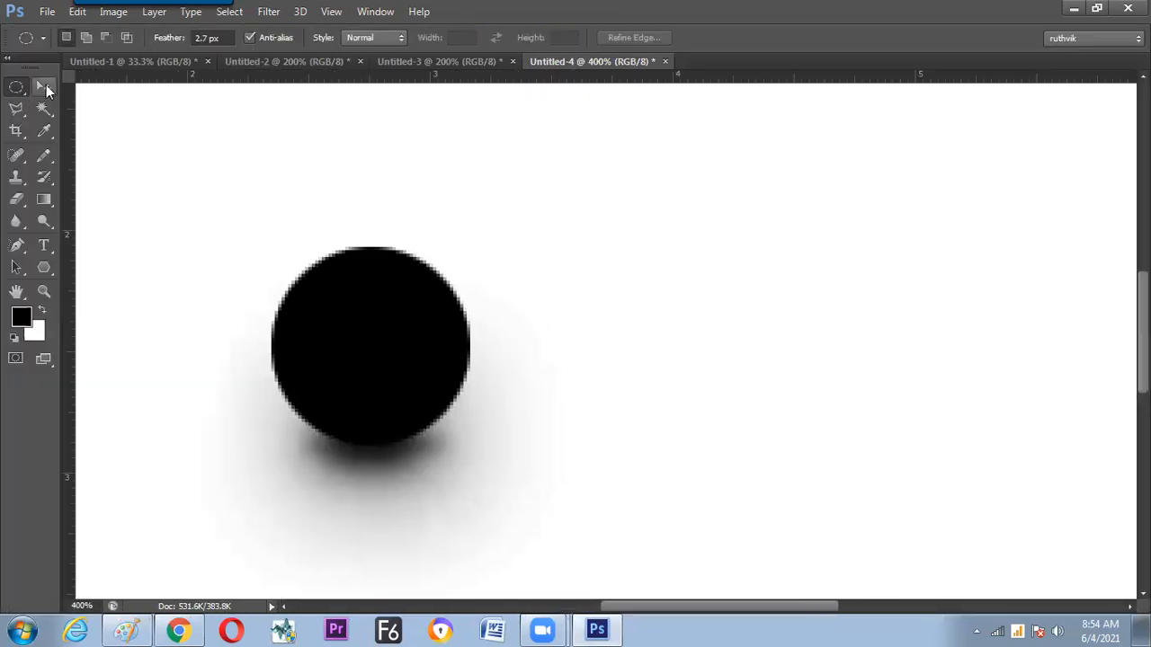
drag(818, 332, 903, 395)
key(ctrl+d)
drag(172, 39, 58, 73)
text(0)
key(Return)
drag(864, 361, 976, 436)
key(alt+BackSpace)
key(ctrl+d)
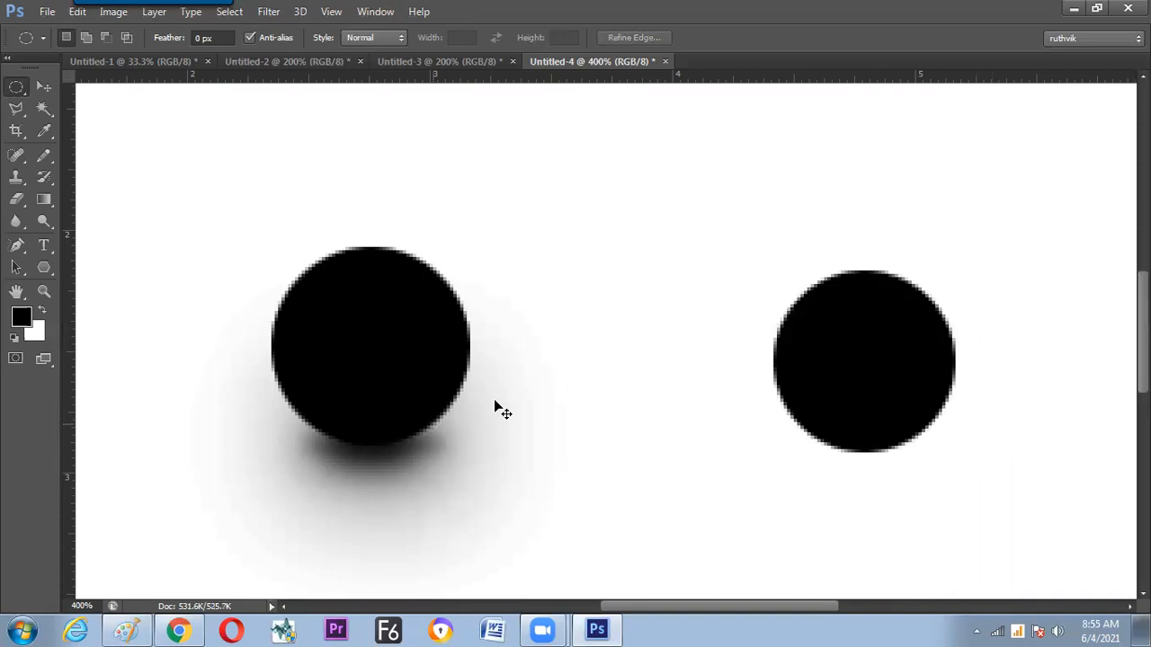
Step: Compare the circle with the contact shadow and the plain circle at several magnifications
key(ctrl+minus)
key(ctrl+minus)
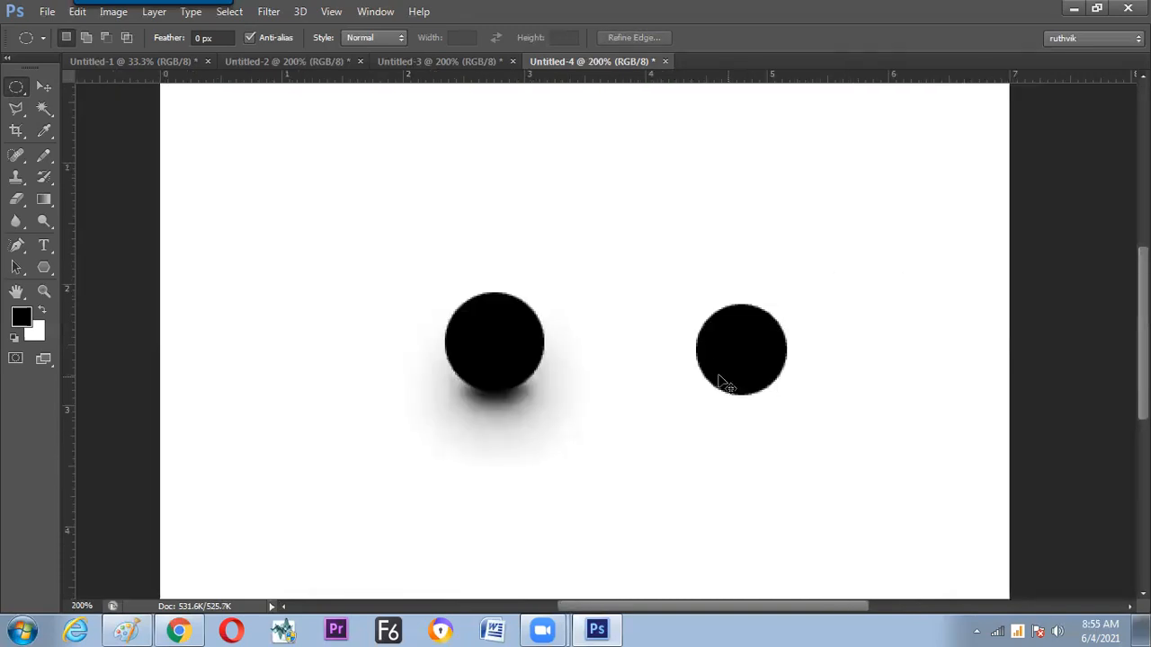
key(ctrl+plus)
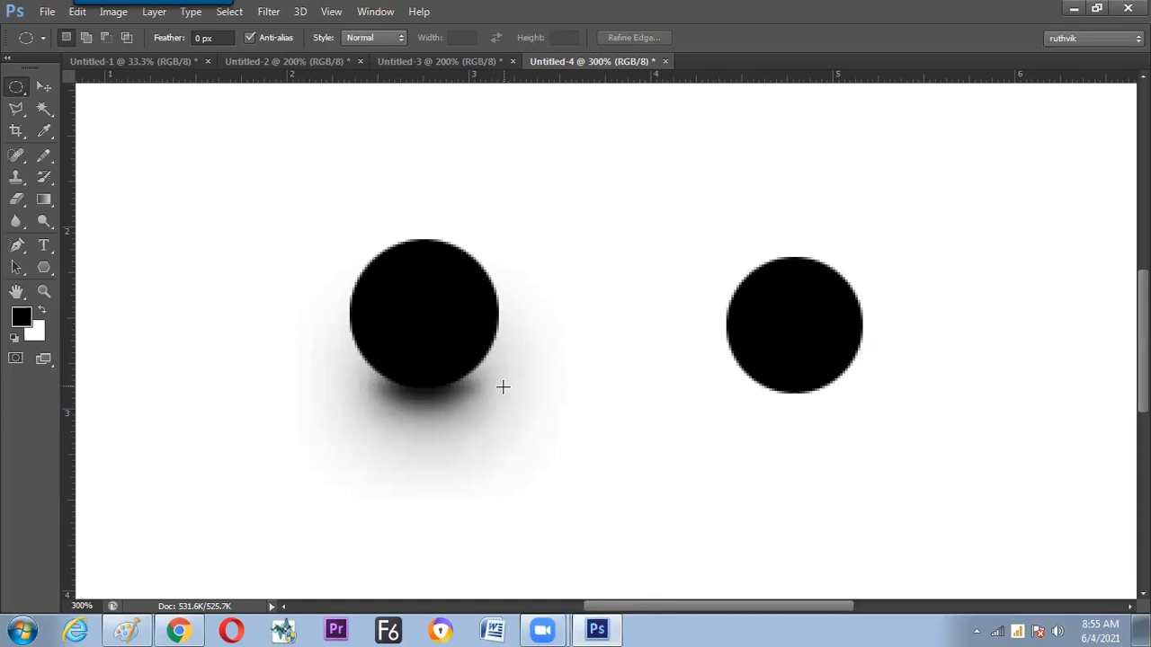
key(ctrl+minus)
key(ctrl+minus)
key(ctrl+minus)
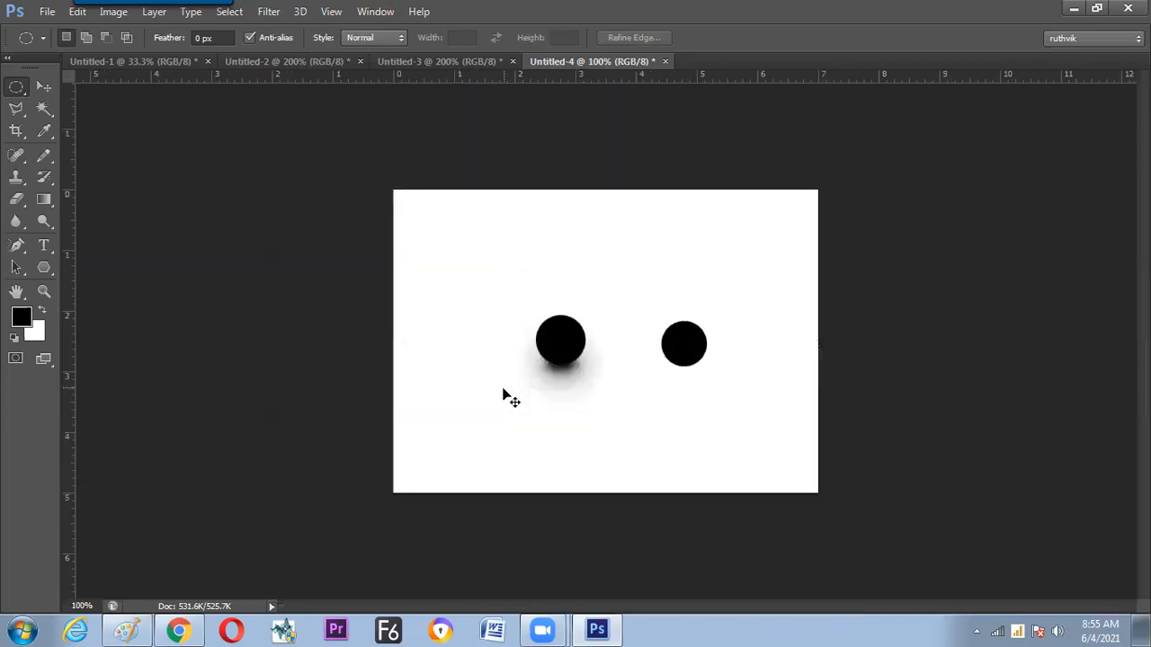
key(ctrl+plus)
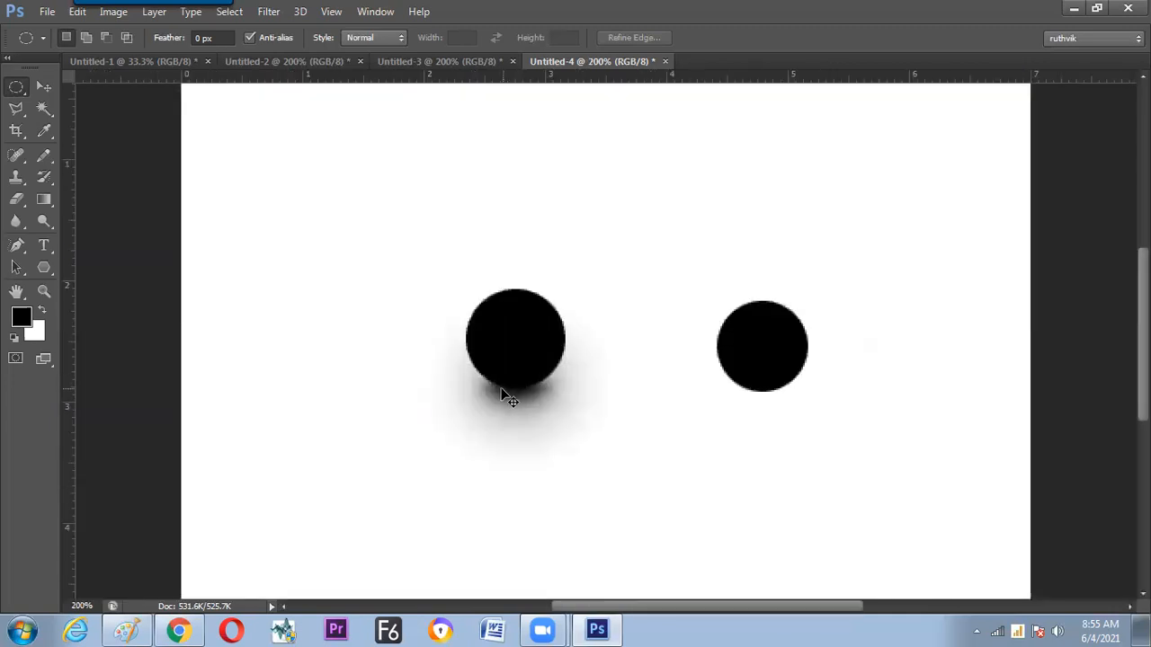
key(ctrl+minus)
key(ctrl+plus)
key(ctrl+plus)
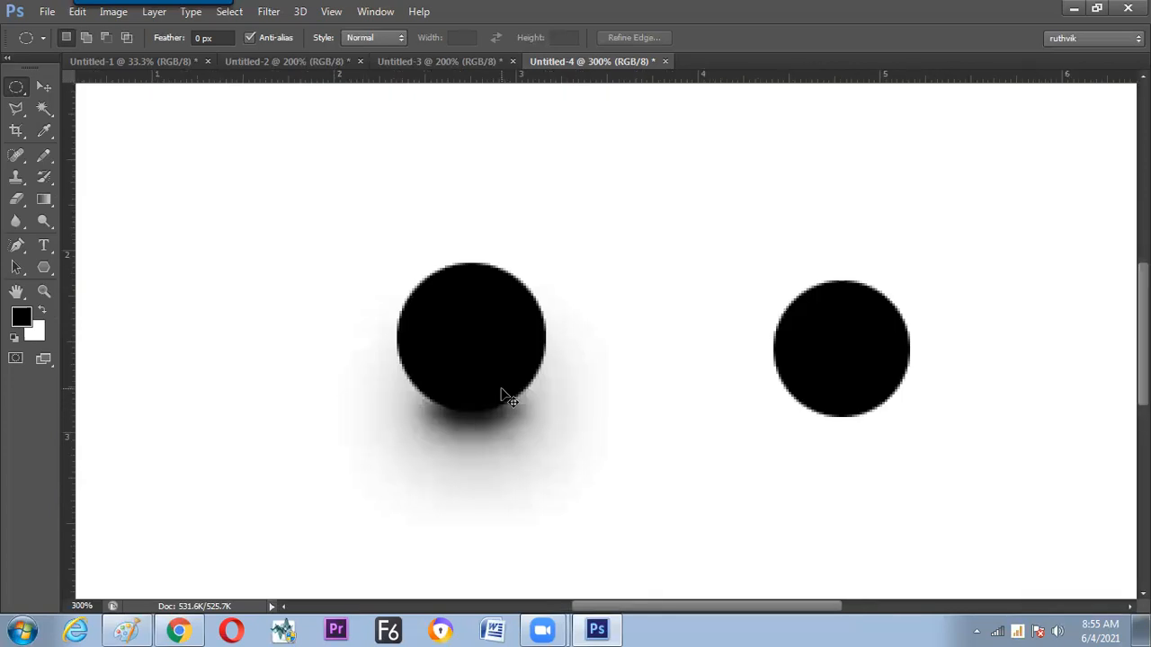
key(ctrl+minus)
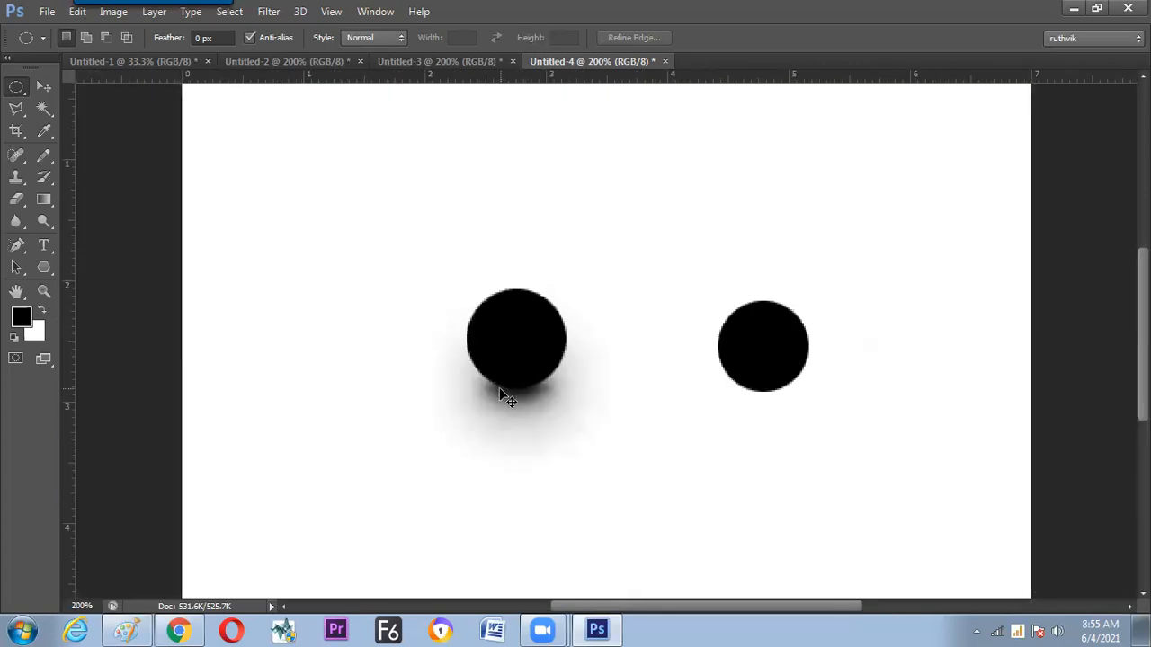
key(ctrl+plus)
key(ctrl+plus)
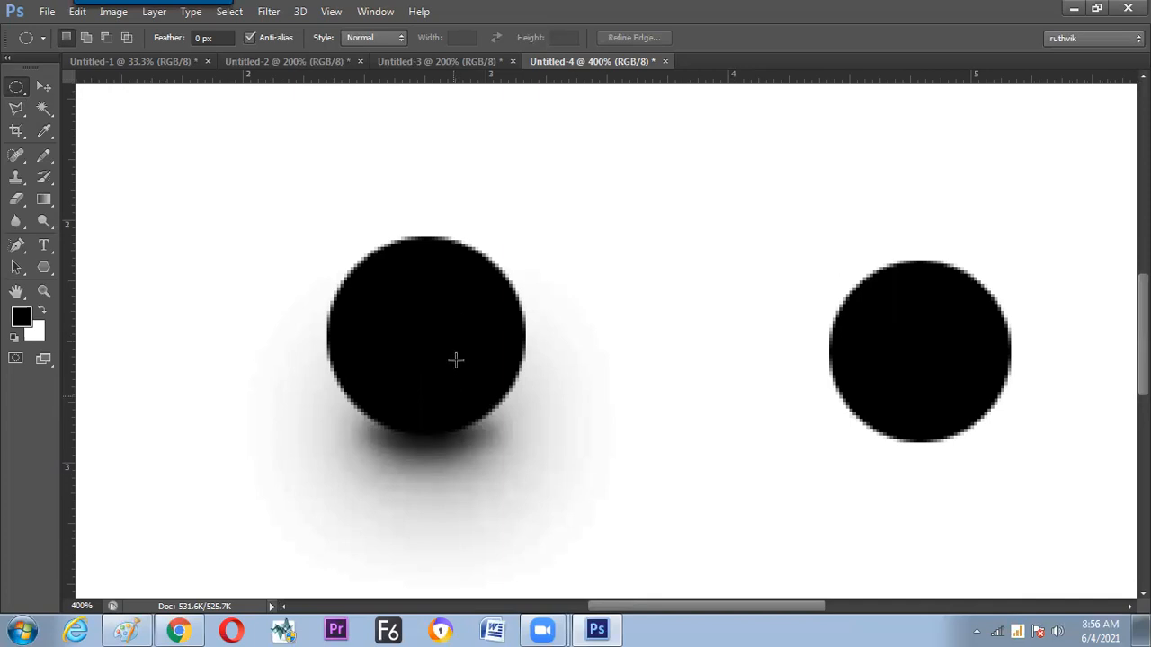
Step: Switch to Paint and handwrite a boxed "Contact Shadow" note, linked by a curved line from the Shadow note
click(126, 630)
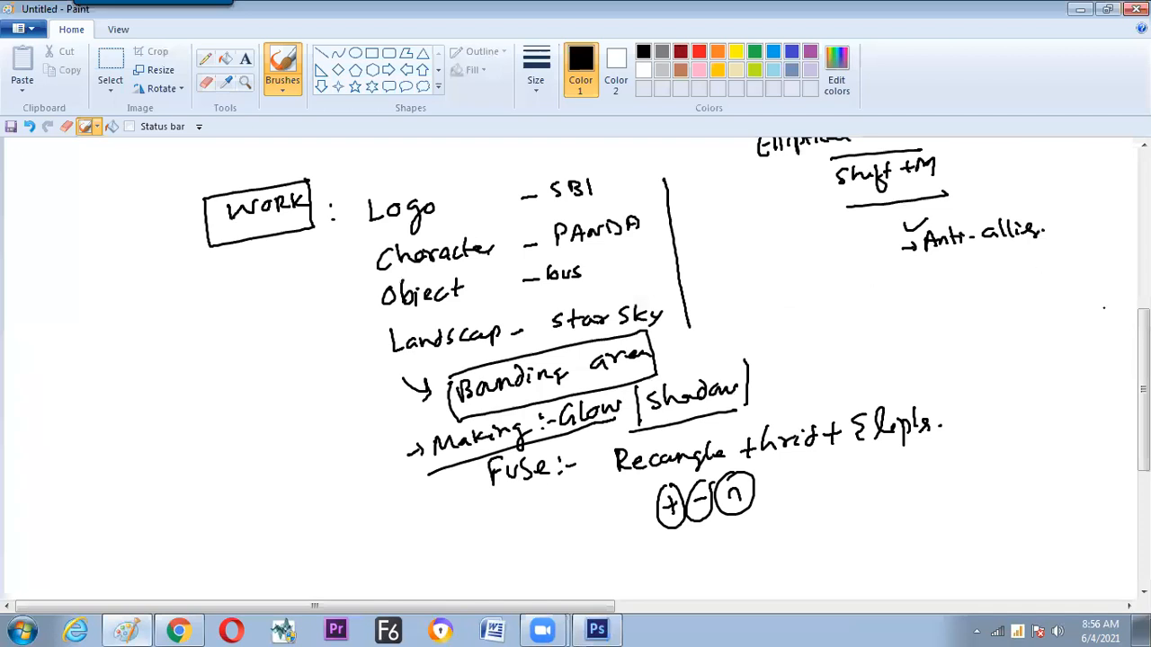
scroll(1104, 308, down, 3)
scroll(682, 255, down, 2)
mouse_move(732, 220)
mouse_down()
mouse_move(725, 241)
mouse_move(870, 206)
mouse_up()
mouse_move(854, 215)
mouse_down()
mouse_move(859, 228)
mouse_move(895, 225)
mouse_up()
drag(899, 207, 901, 226)
drag(904, 220, 929, 221)
drag(936, 201, 939, 222)
drag(929, 210, 958, 214)
drag(971, 191, 982, 209)
drag(994, 199, 1021, 187)
drag(1025, 199, 1045, 192)
drag(837, 254, 1058, 217)
mouse_move(821, 217)
mouse_down()
mouse_move(1041, 169)
mouse_move(1059, 216)
mouse_up()
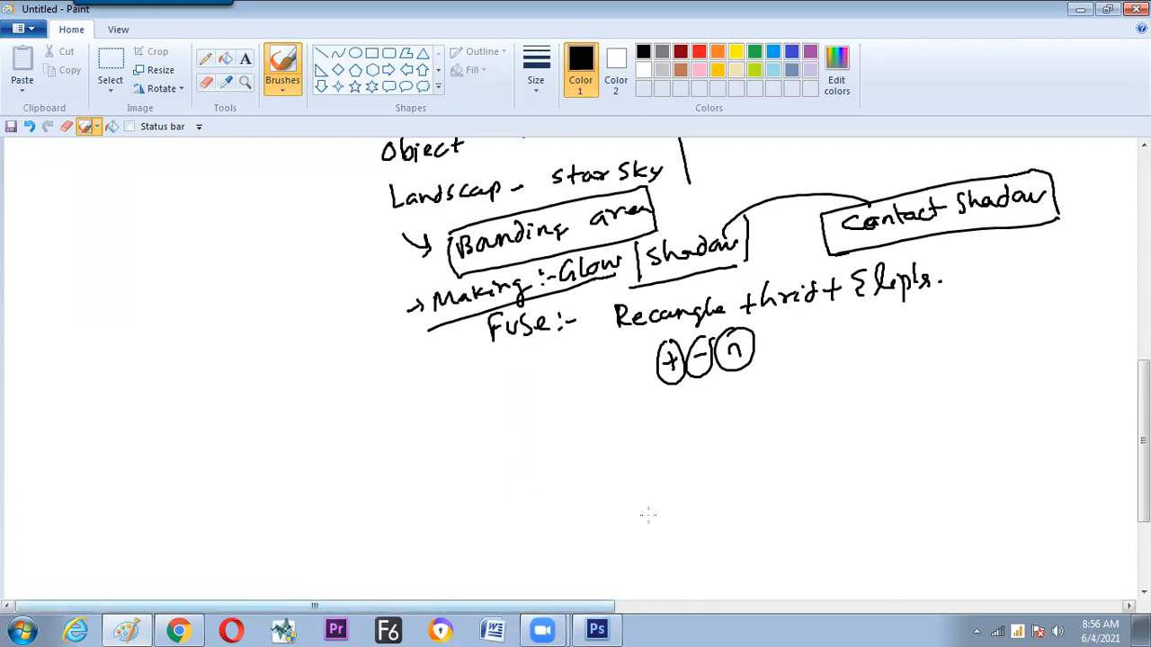
Step: Raise the system volume slightly
click(1058, 631)
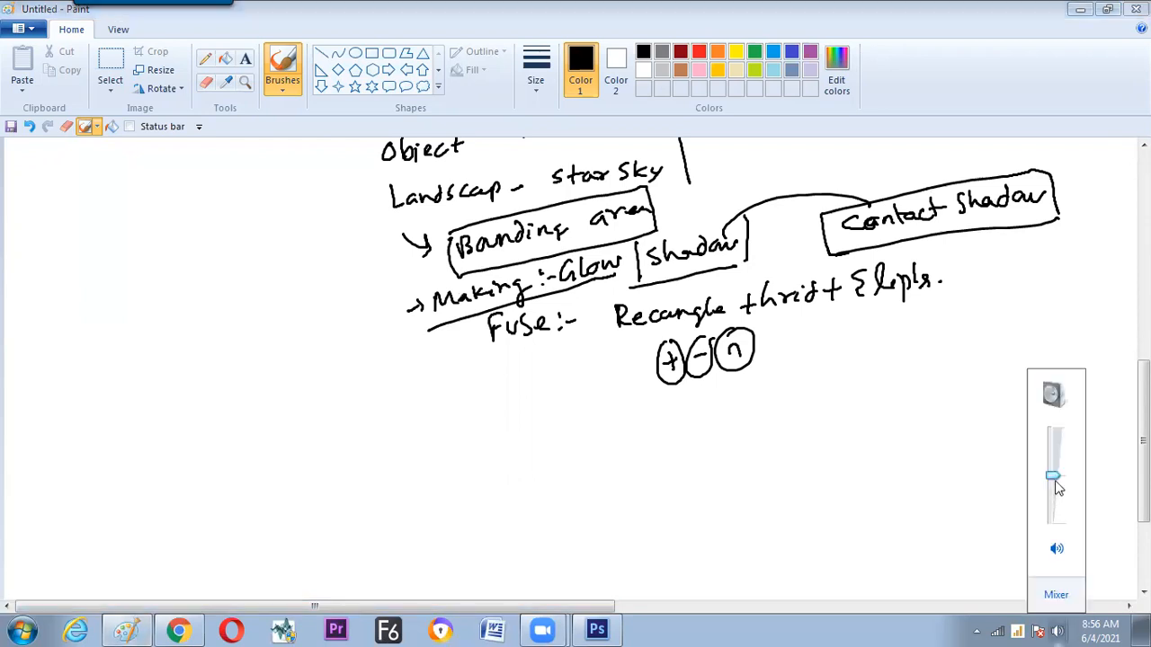
drag(1053, 476, 1053, 472)
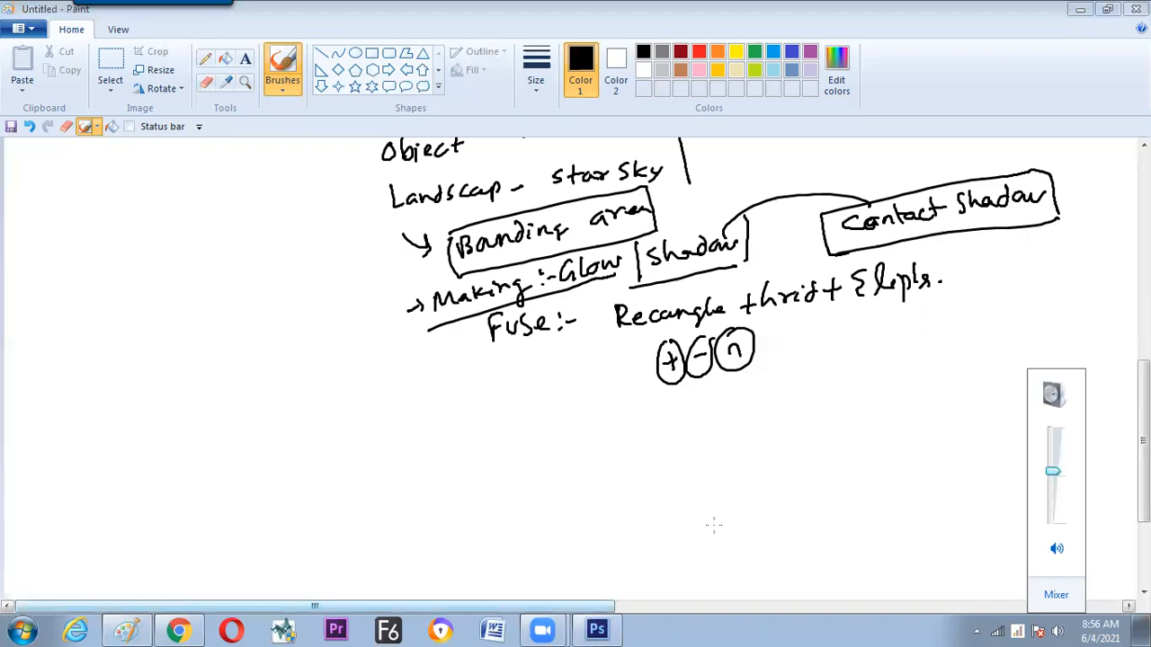